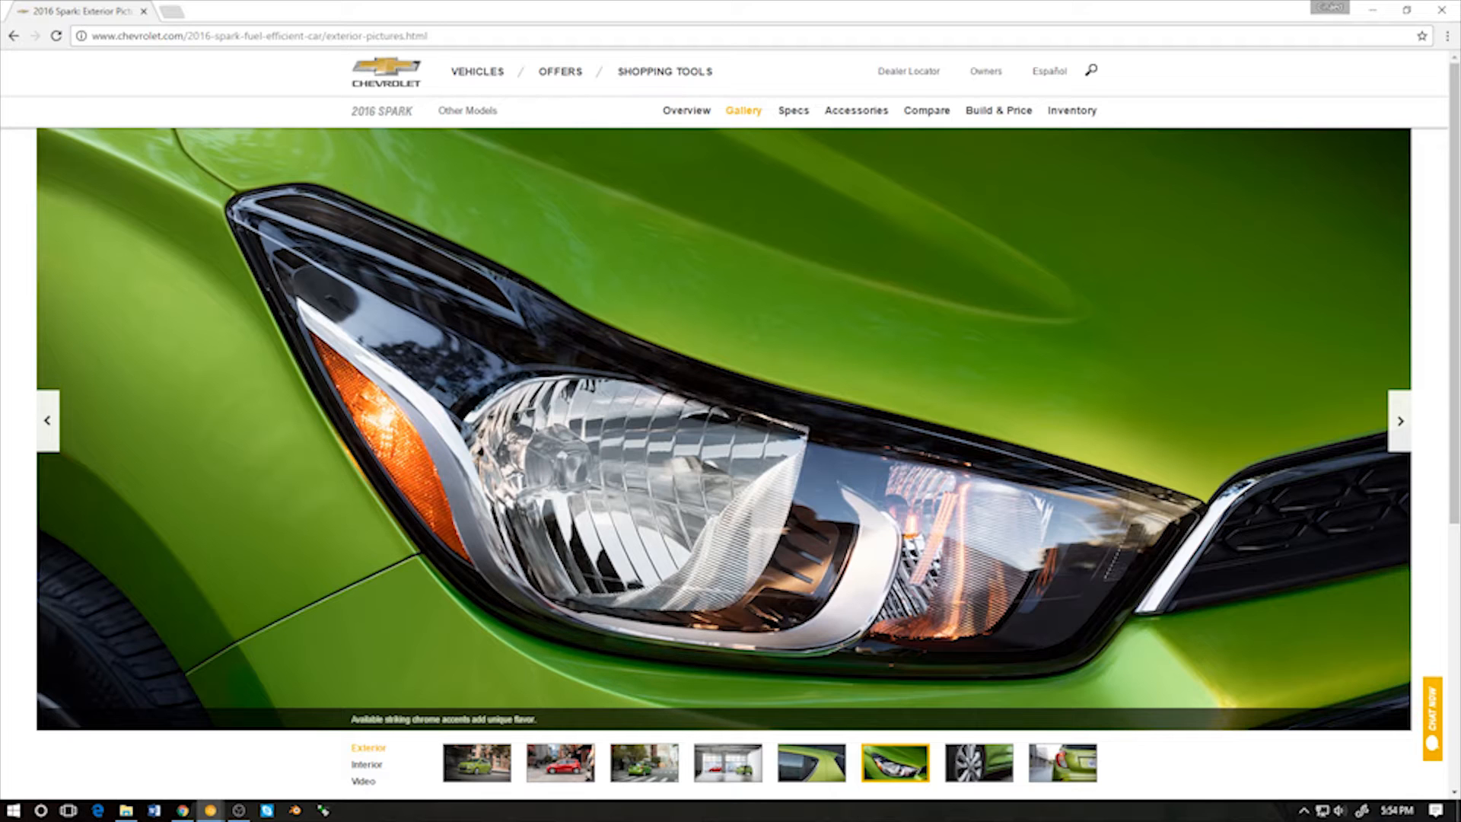
scroll(730, 426, down, 2)
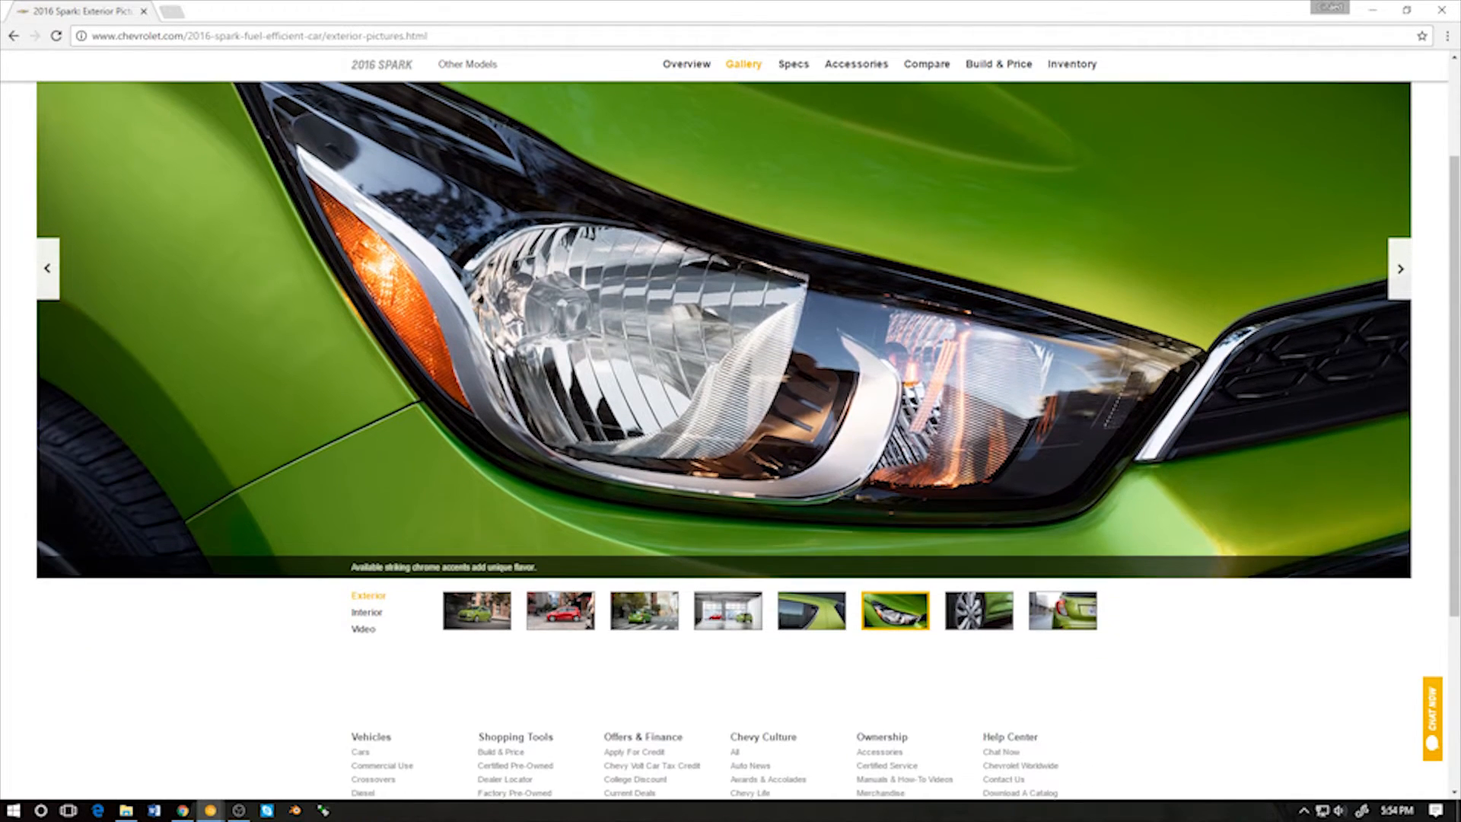
scroll(730, 426, up, 2)
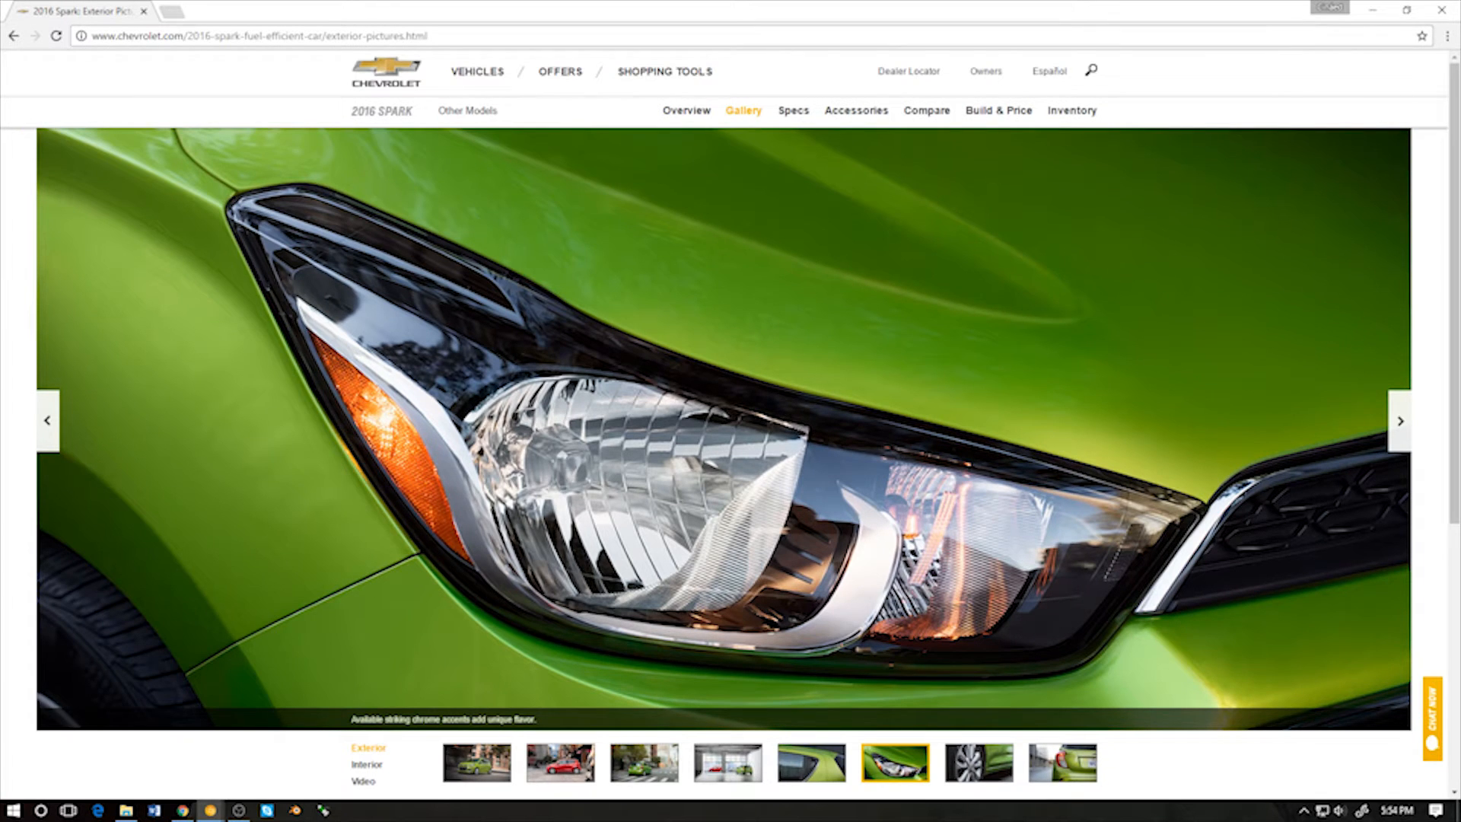
scroll(981, 457, down, 4)
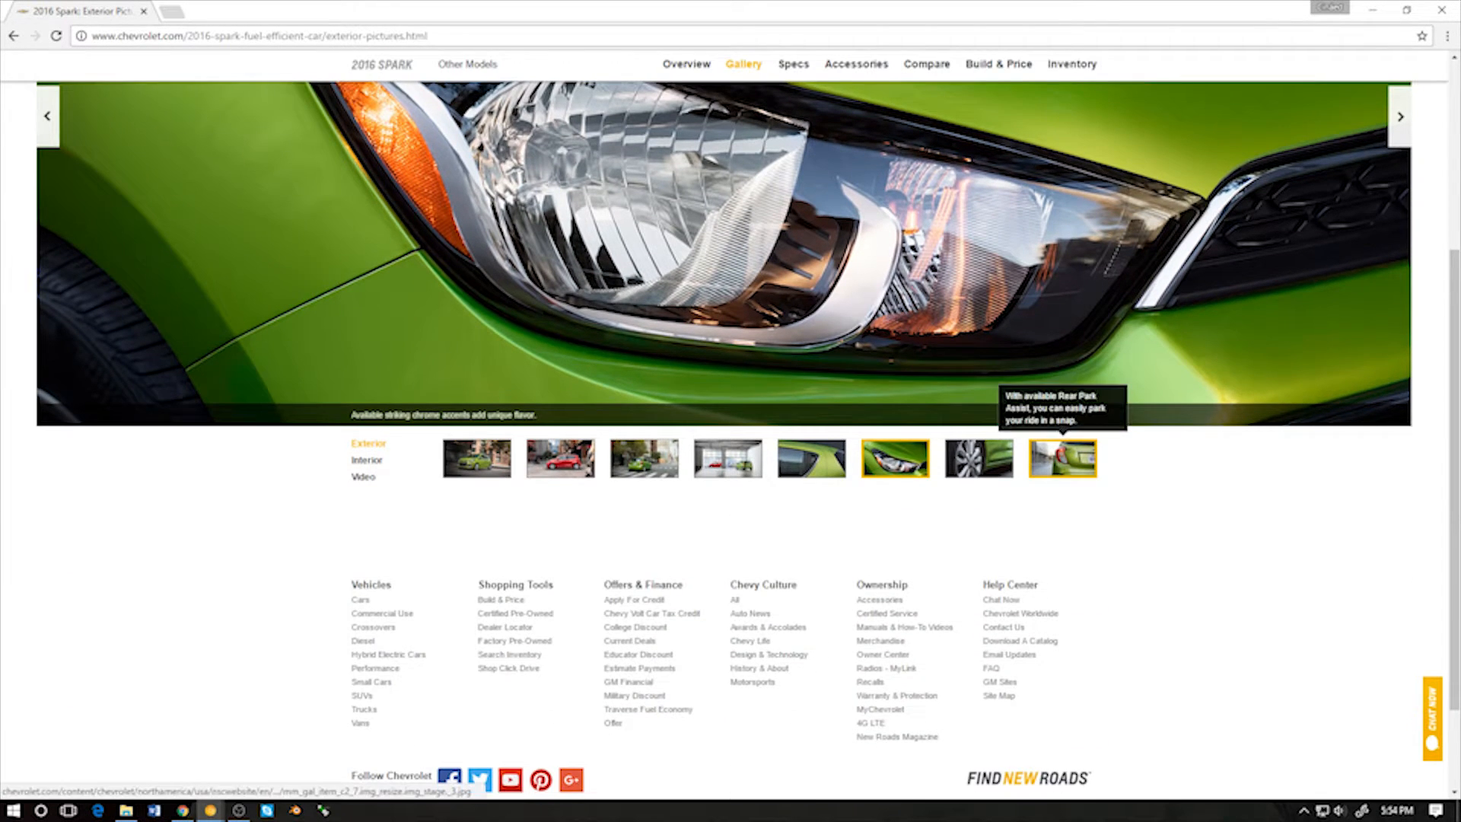
scroll(981, 456, up, 3)
scroll(731, 426, up, 1)
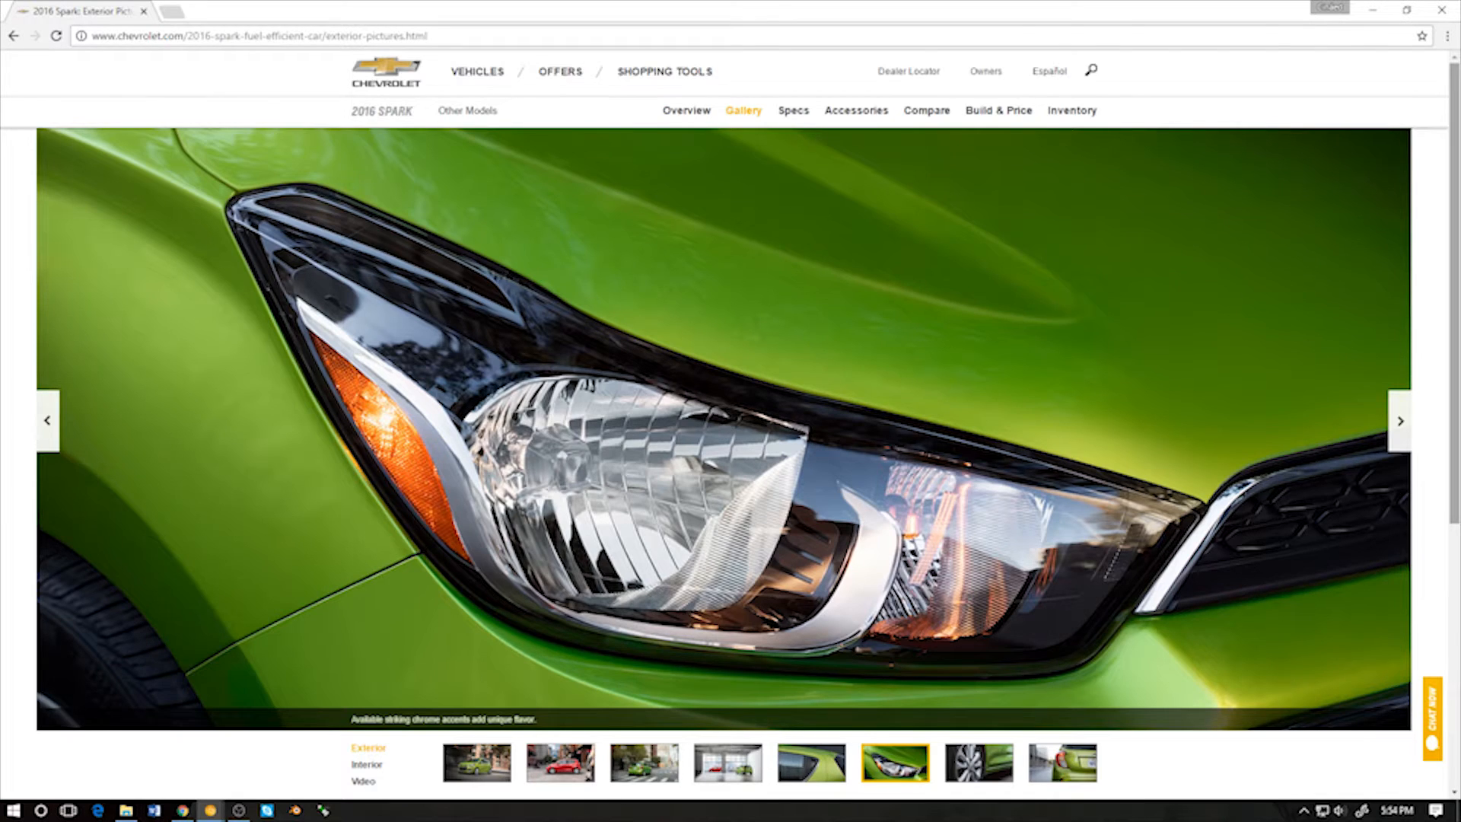
scroll(731, 426, down, 3)
scroll(730, 426, up, 3)
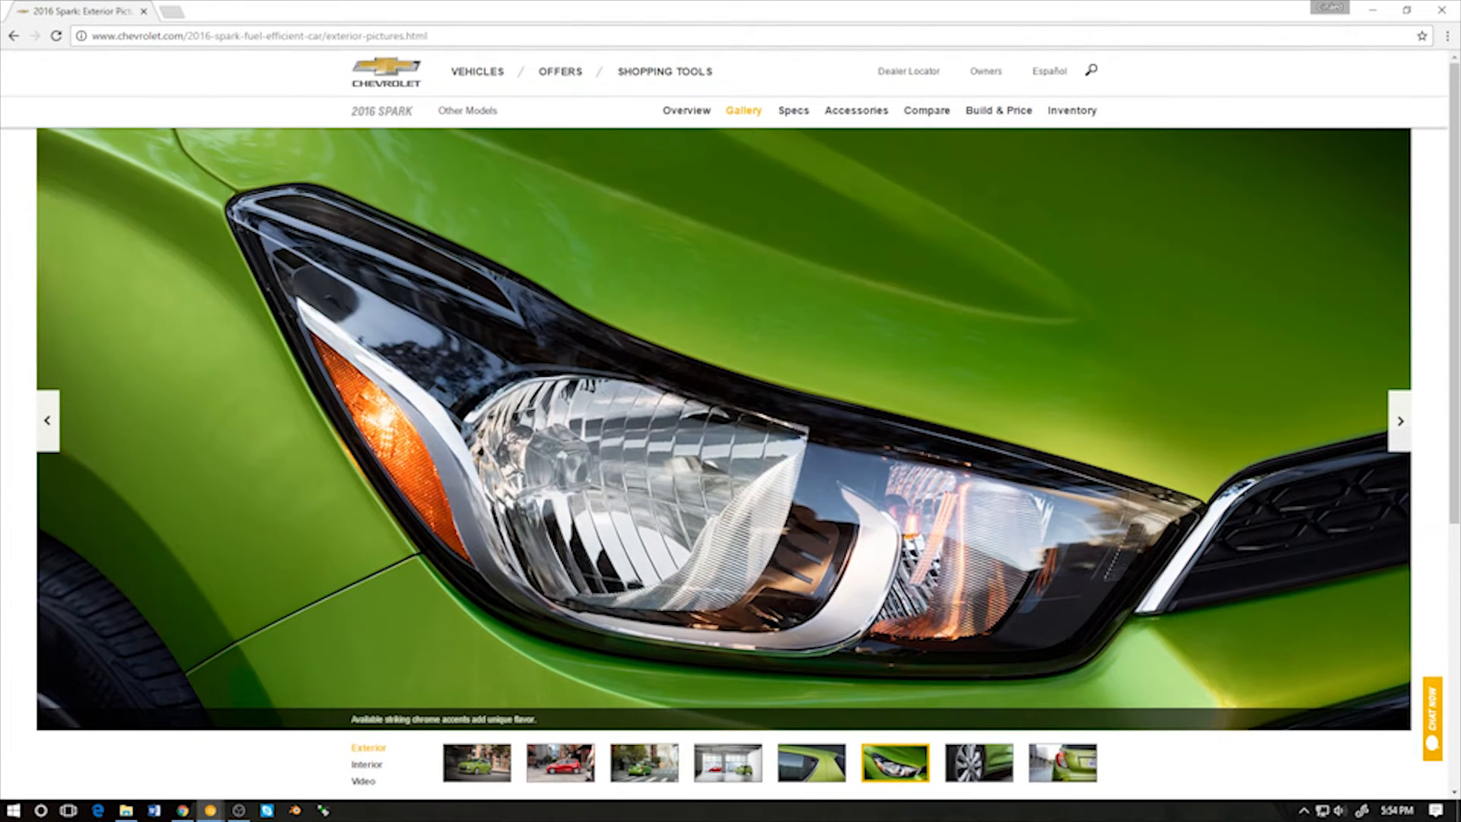
View the 2016 Spark's exterior gallery photos, including side, rear, garage and wheel shots, and return to the first green car photo
scroll(560, 609, down, 2)
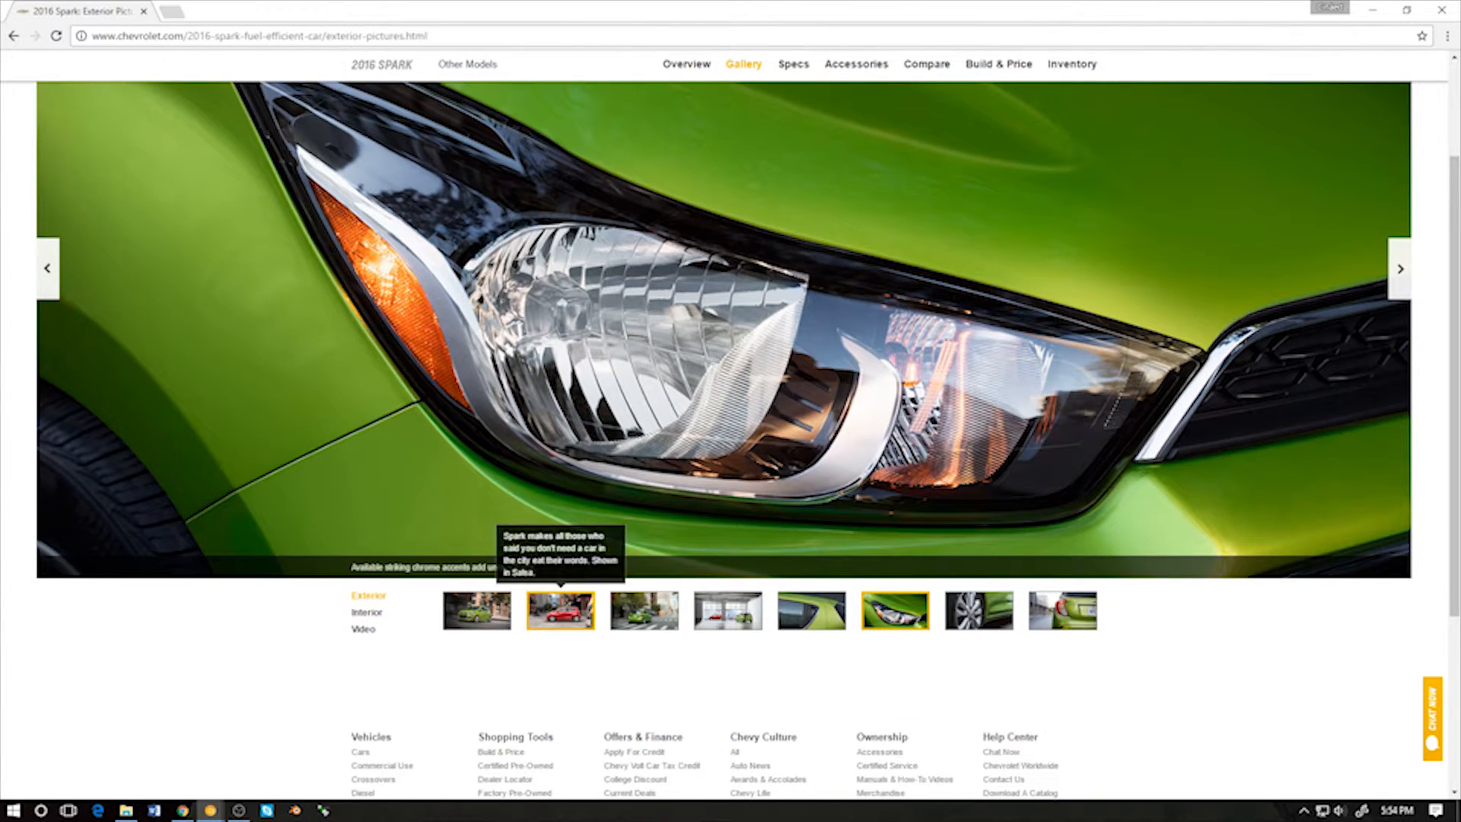
click(477, 611)
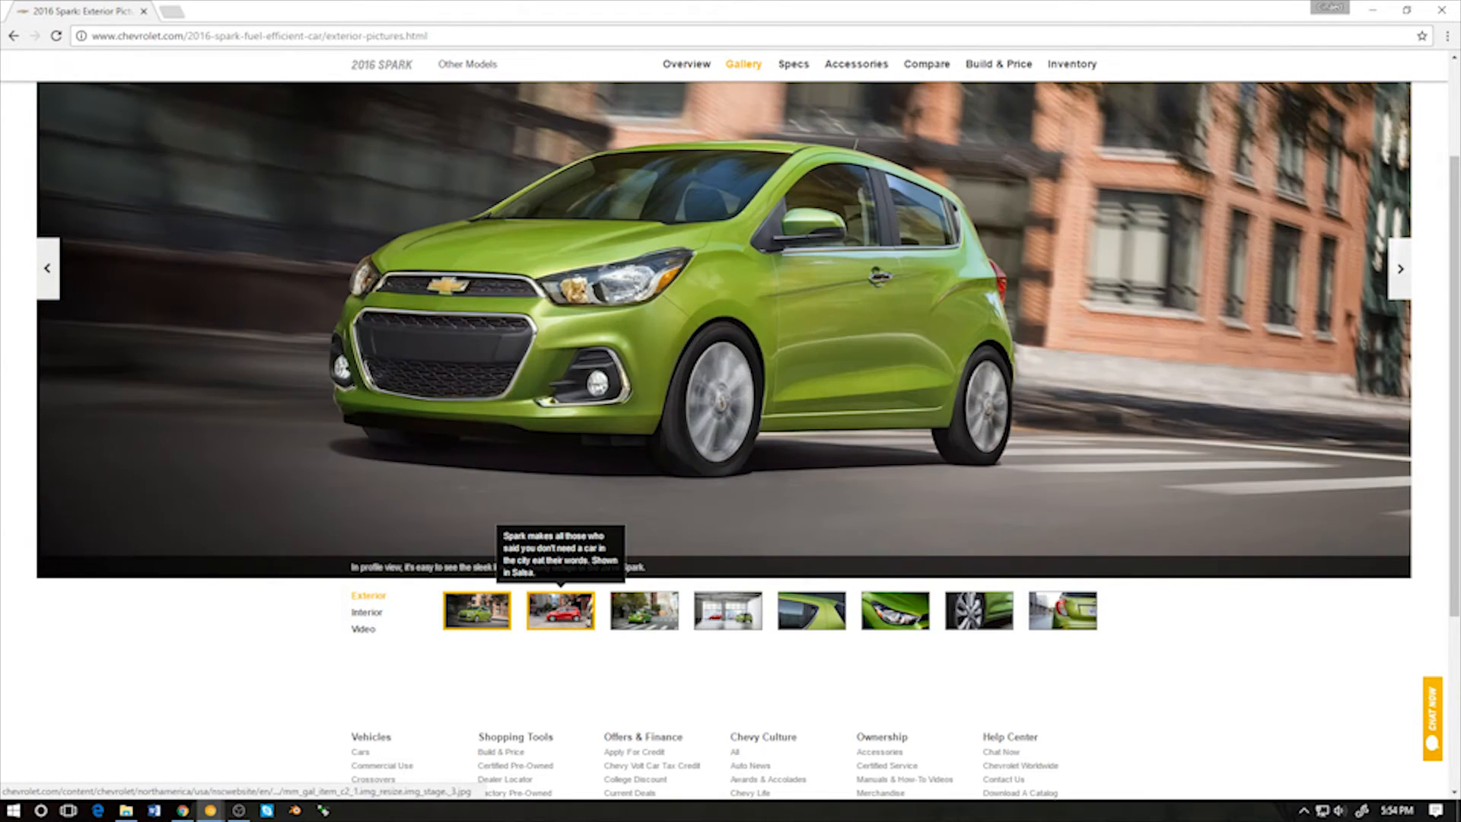
scroll(731, 426, up, 2)
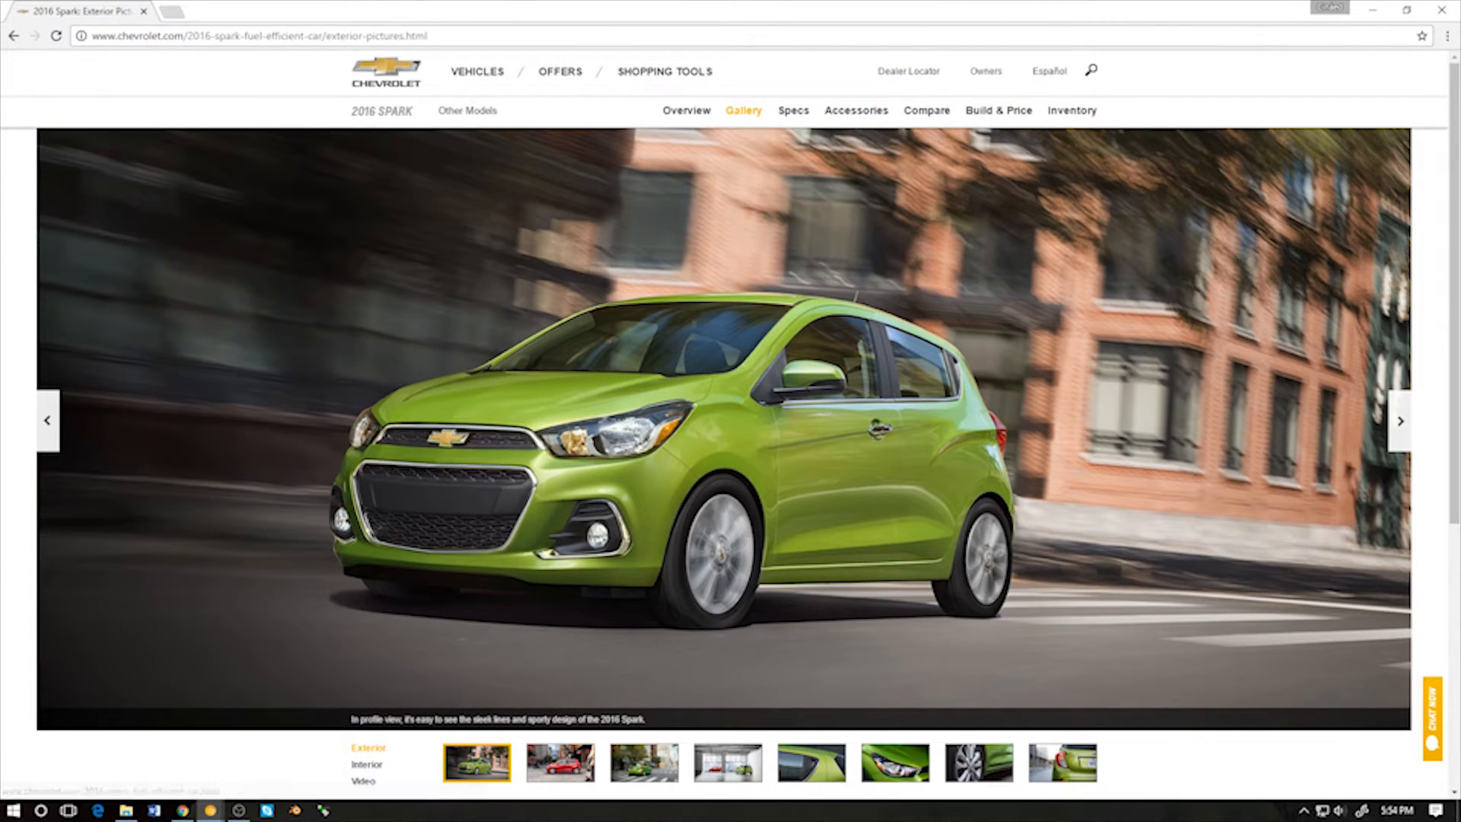
click(560, 763)
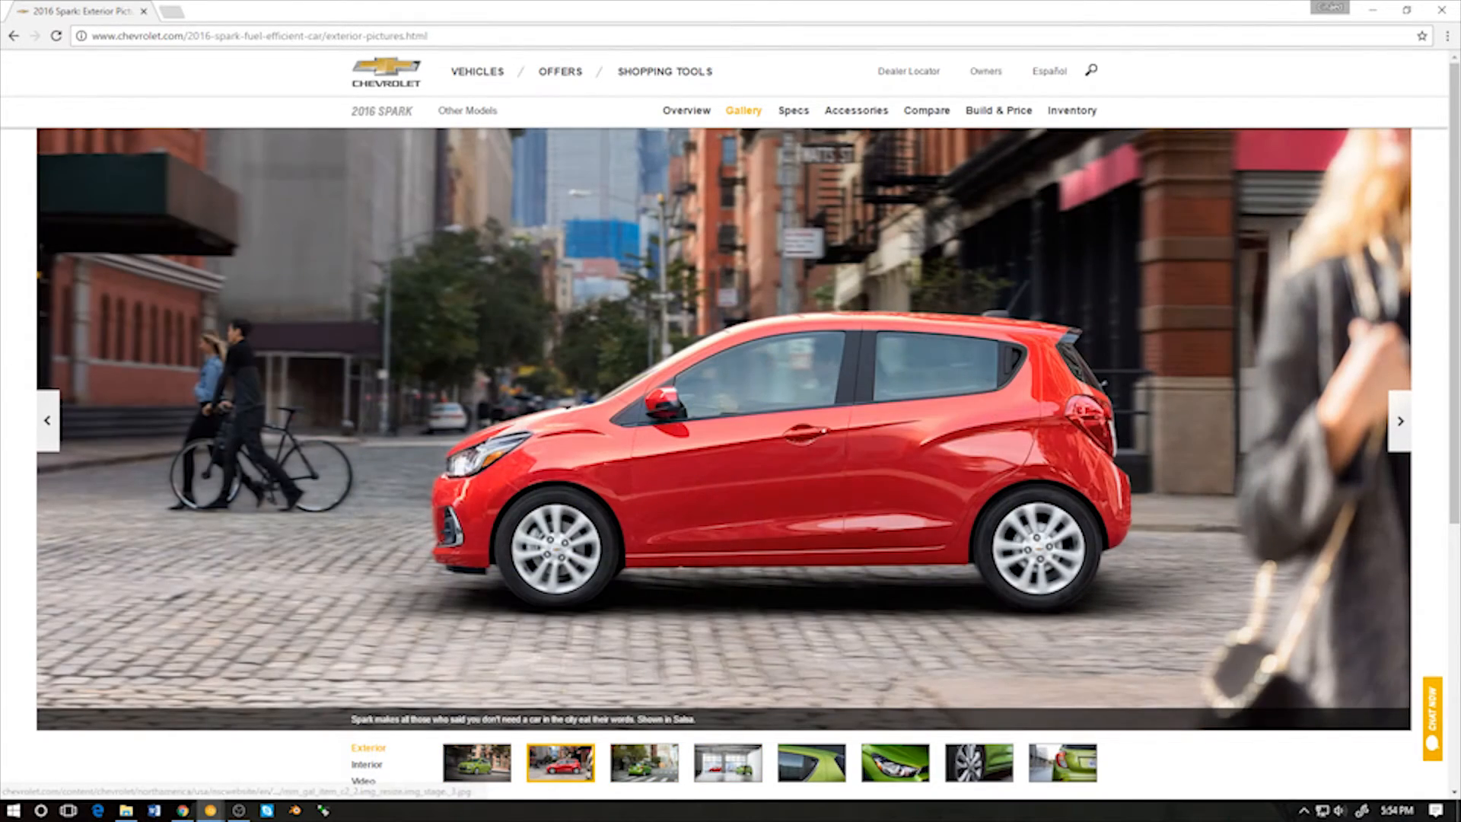
click(644, 762)
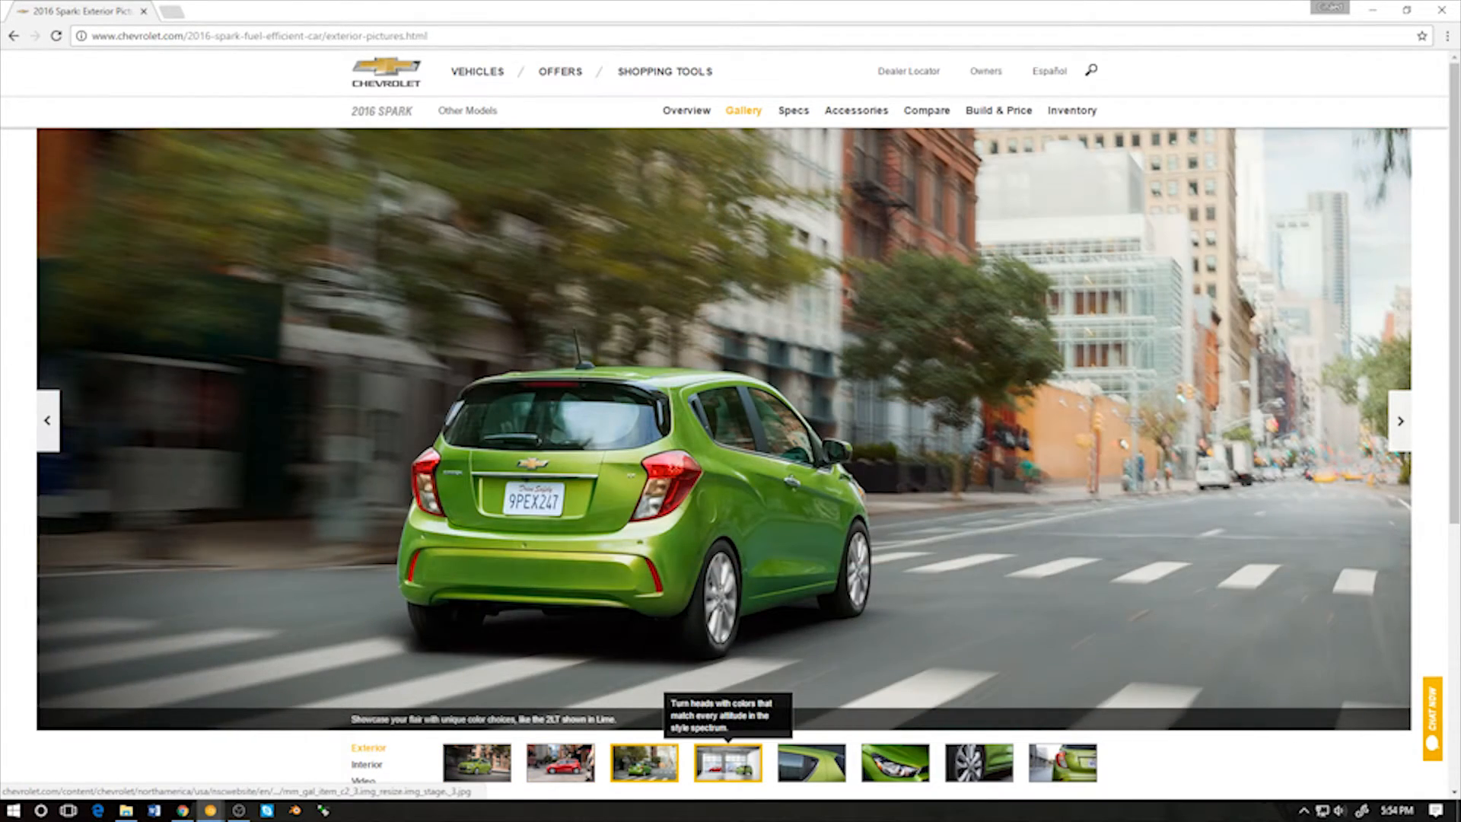
click(727, 763)
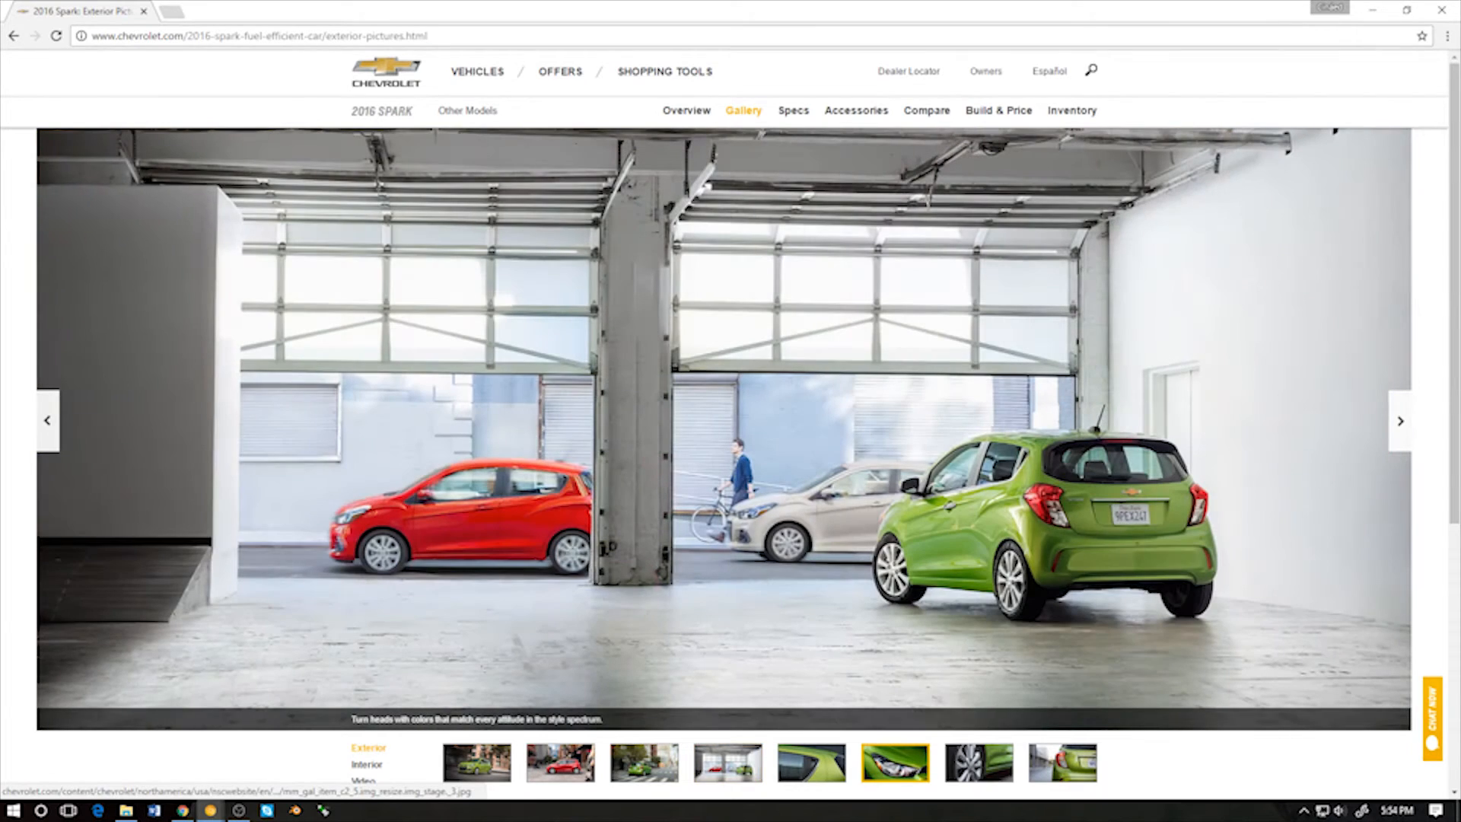
click(979, 762)
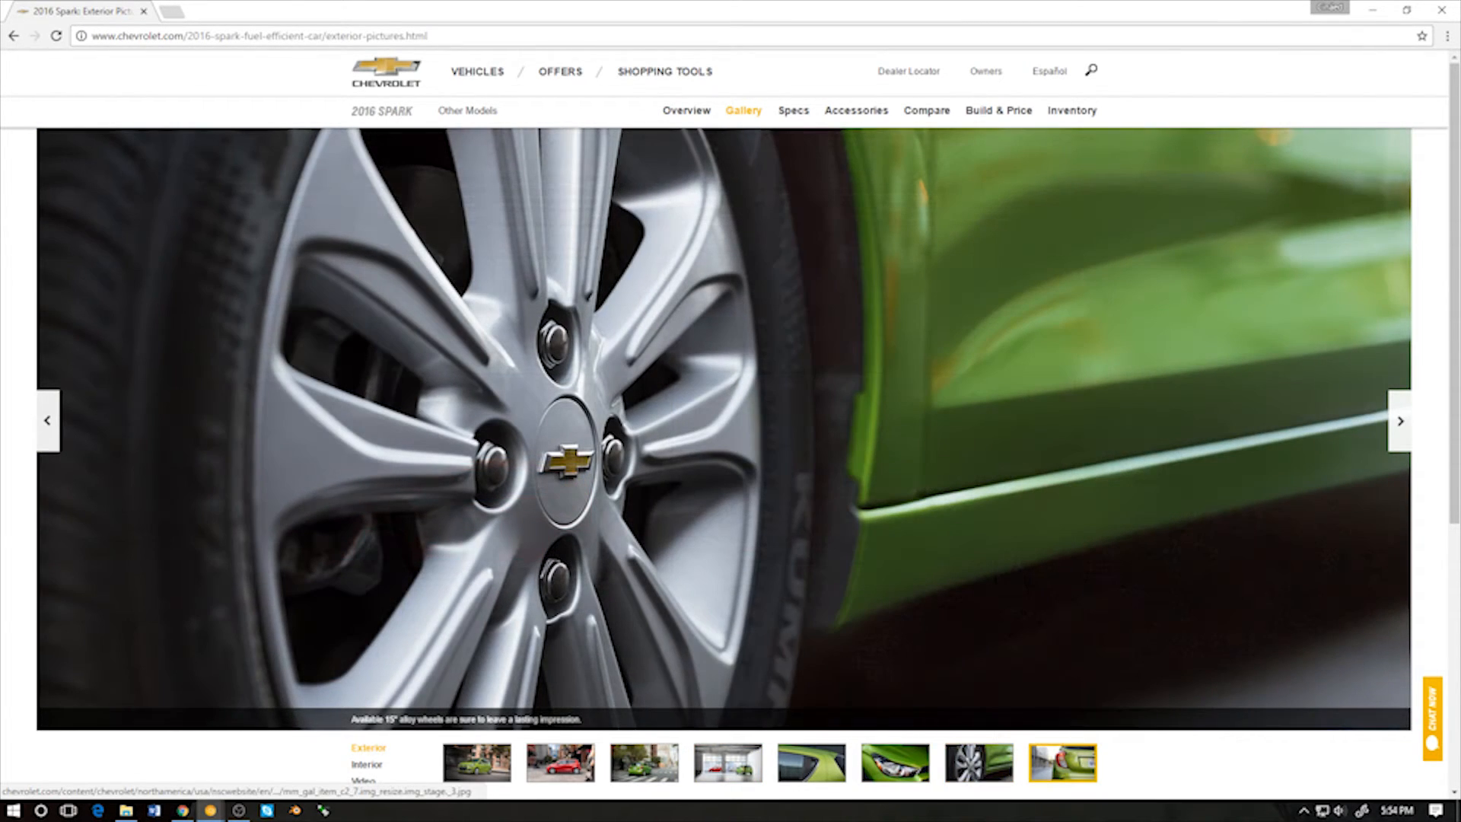
click(477, 762)
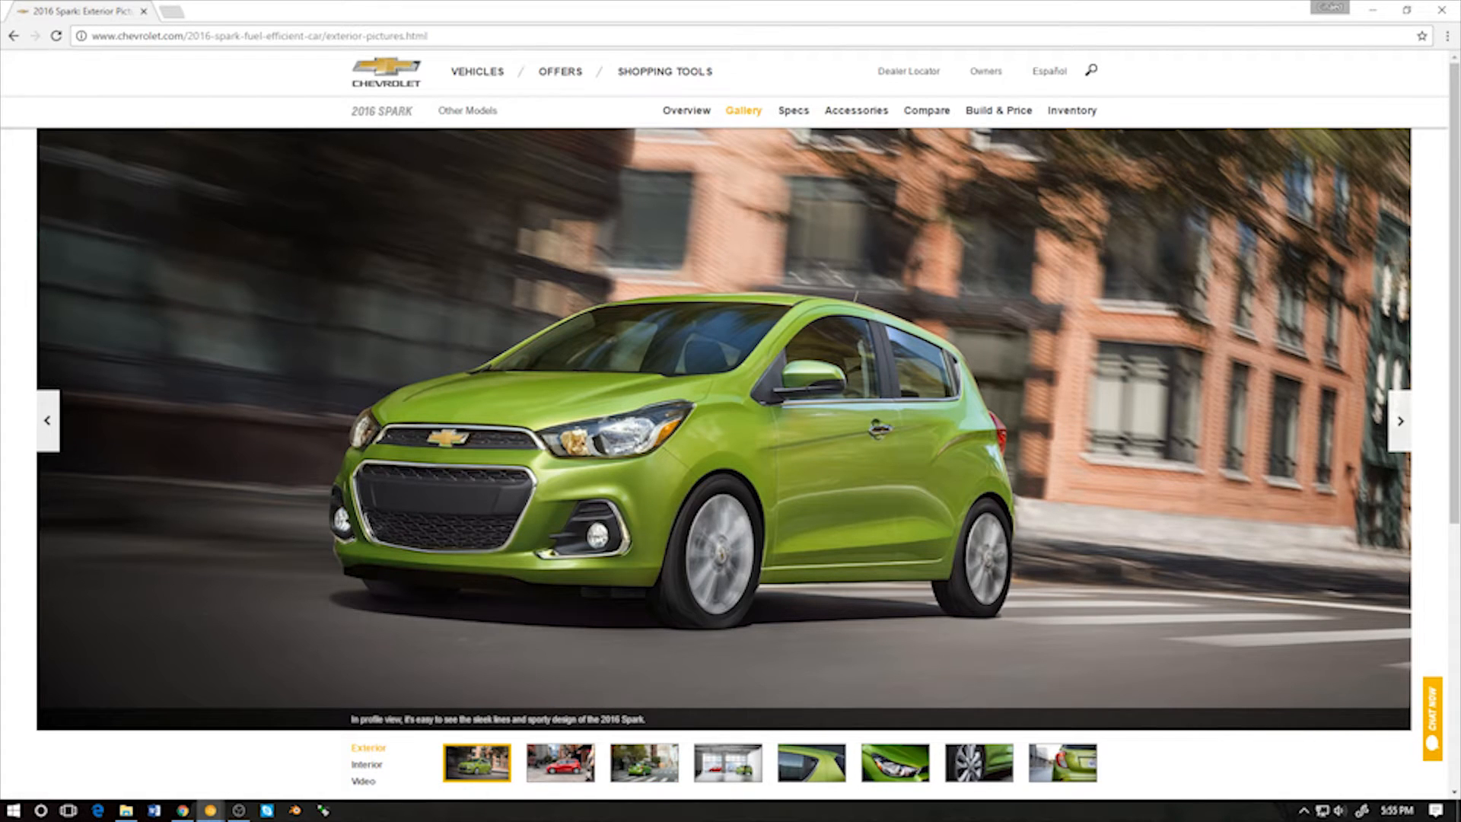
Restore the Chevrolet browser window to a smaller size, then bring The-Blueprints.com window forward, reposition it and widen it
click(1406, 10)
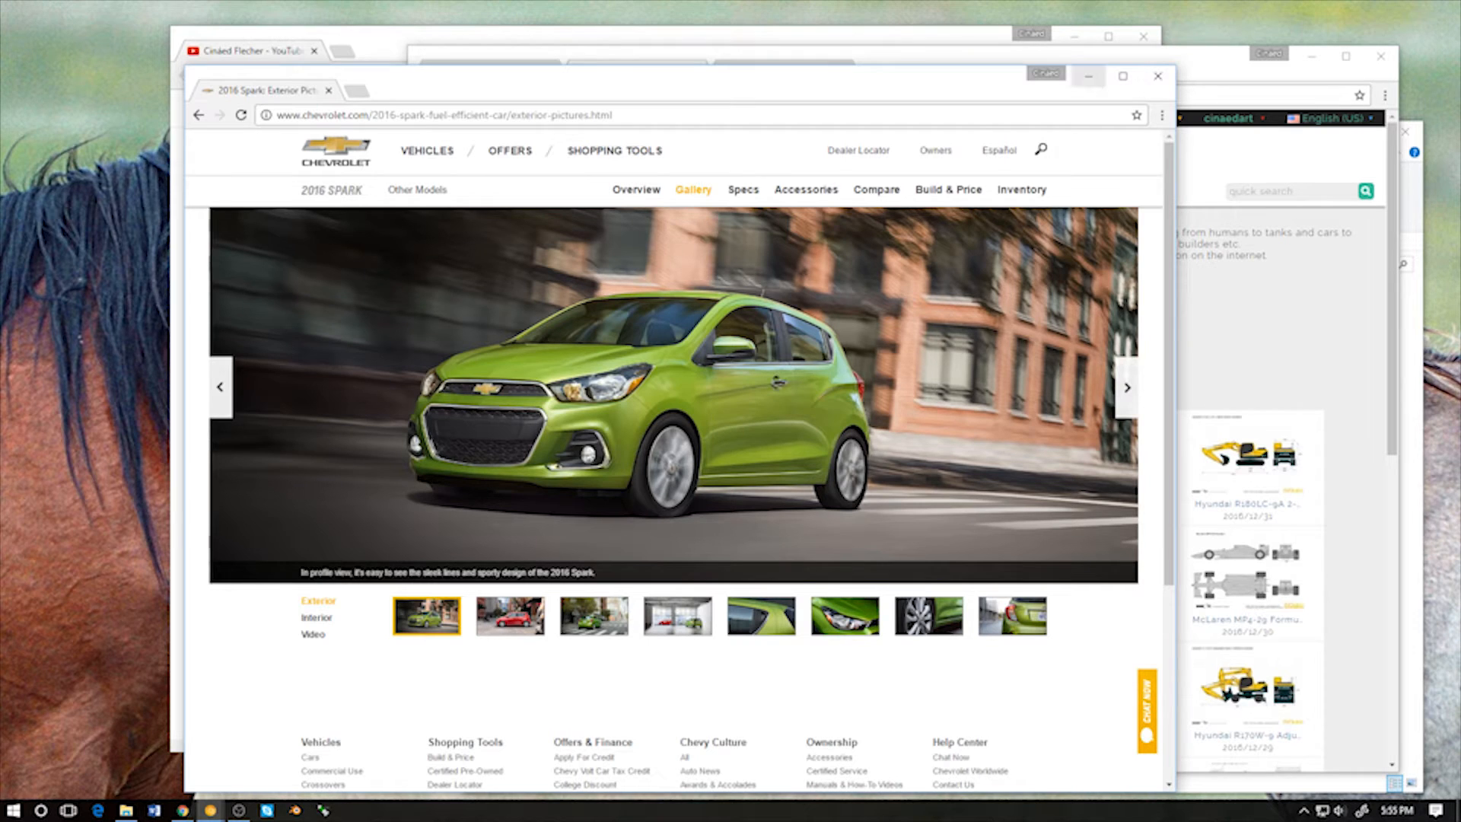
drag(1215, 72, 1078, 55)
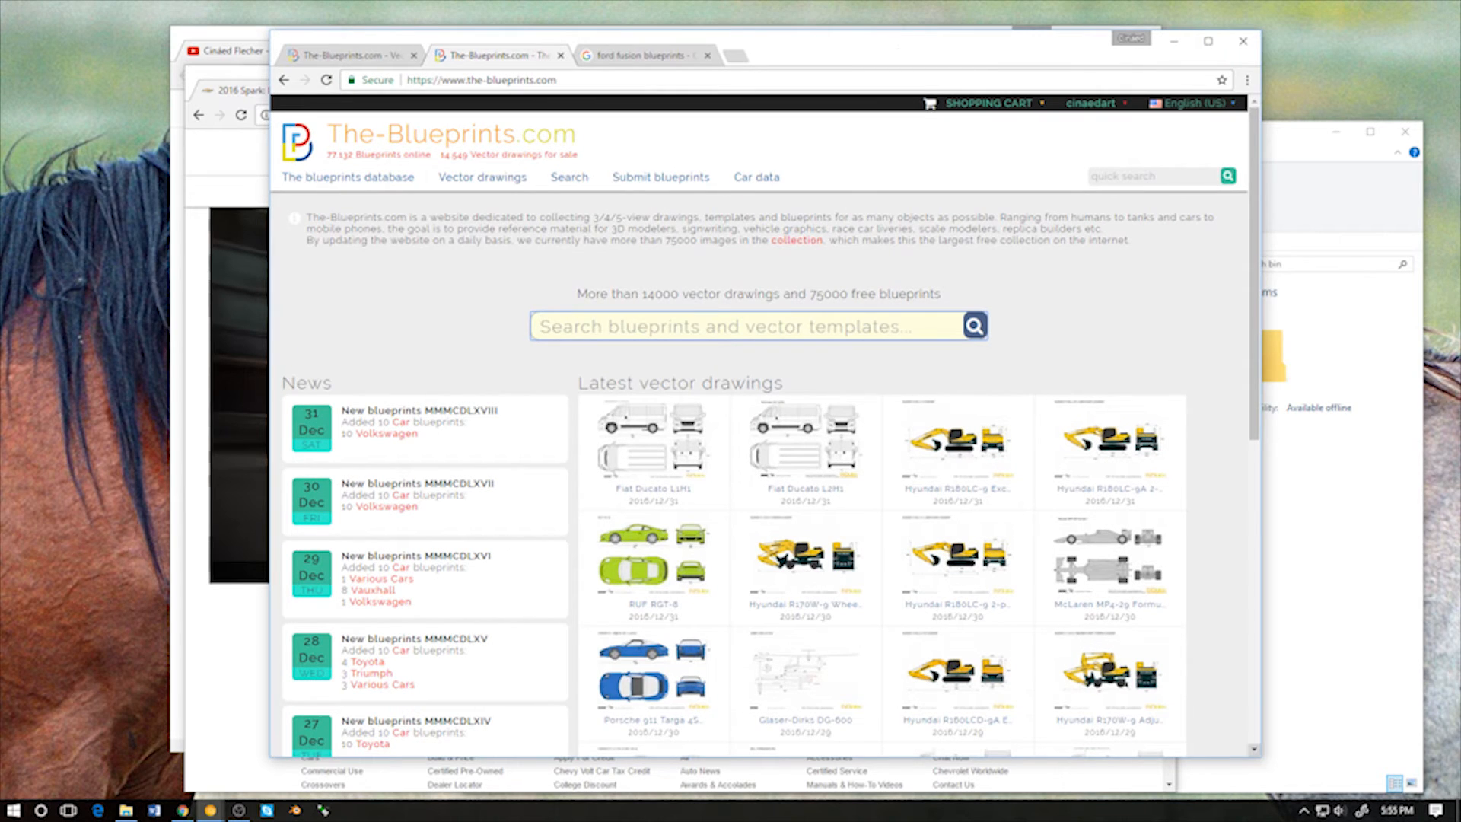
drag(1260, 757, 1357, 766)
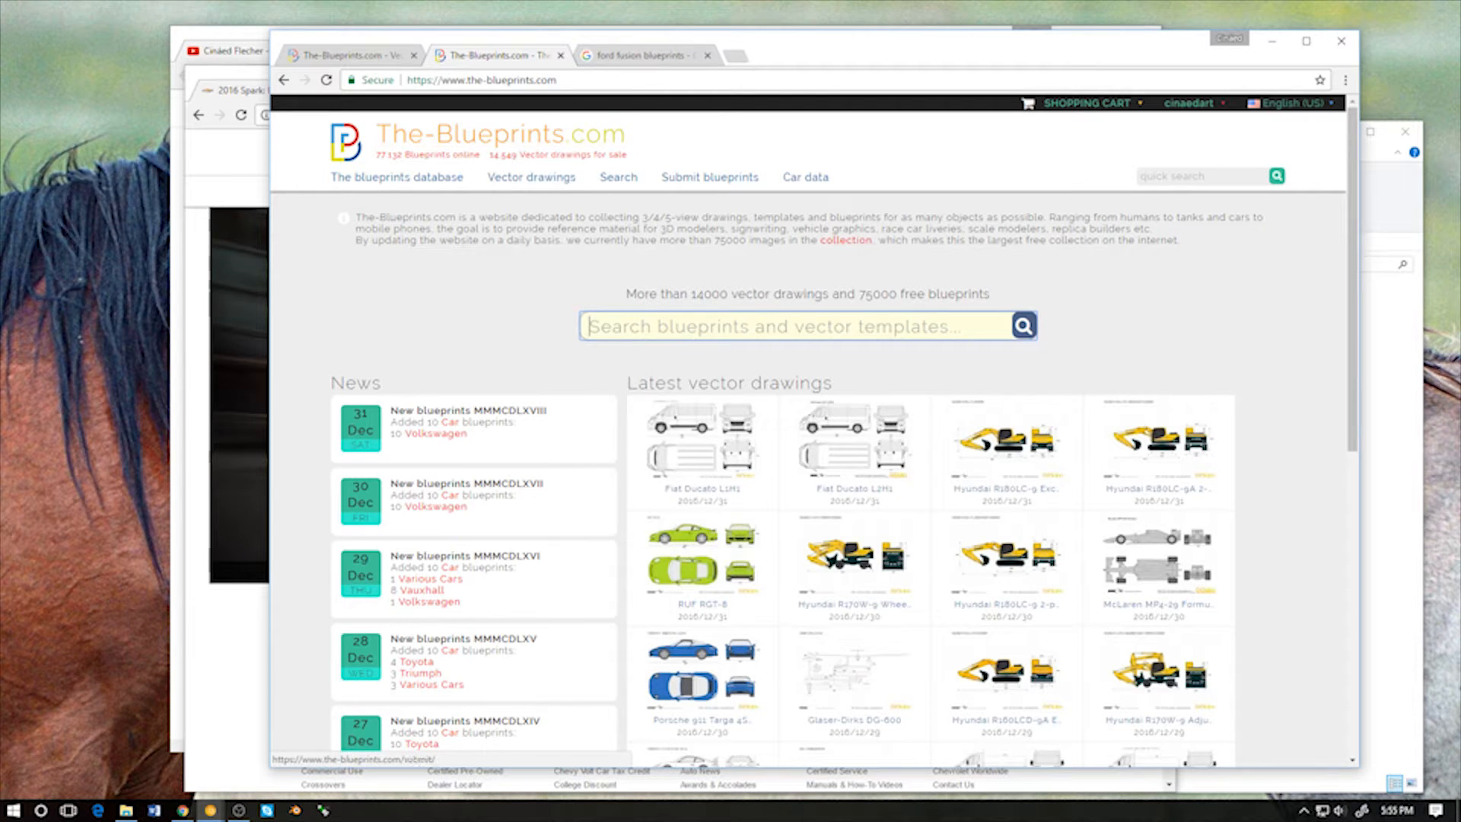
Search The-Blueprints.com for "spark"
scroll(855, 334, down, 3)
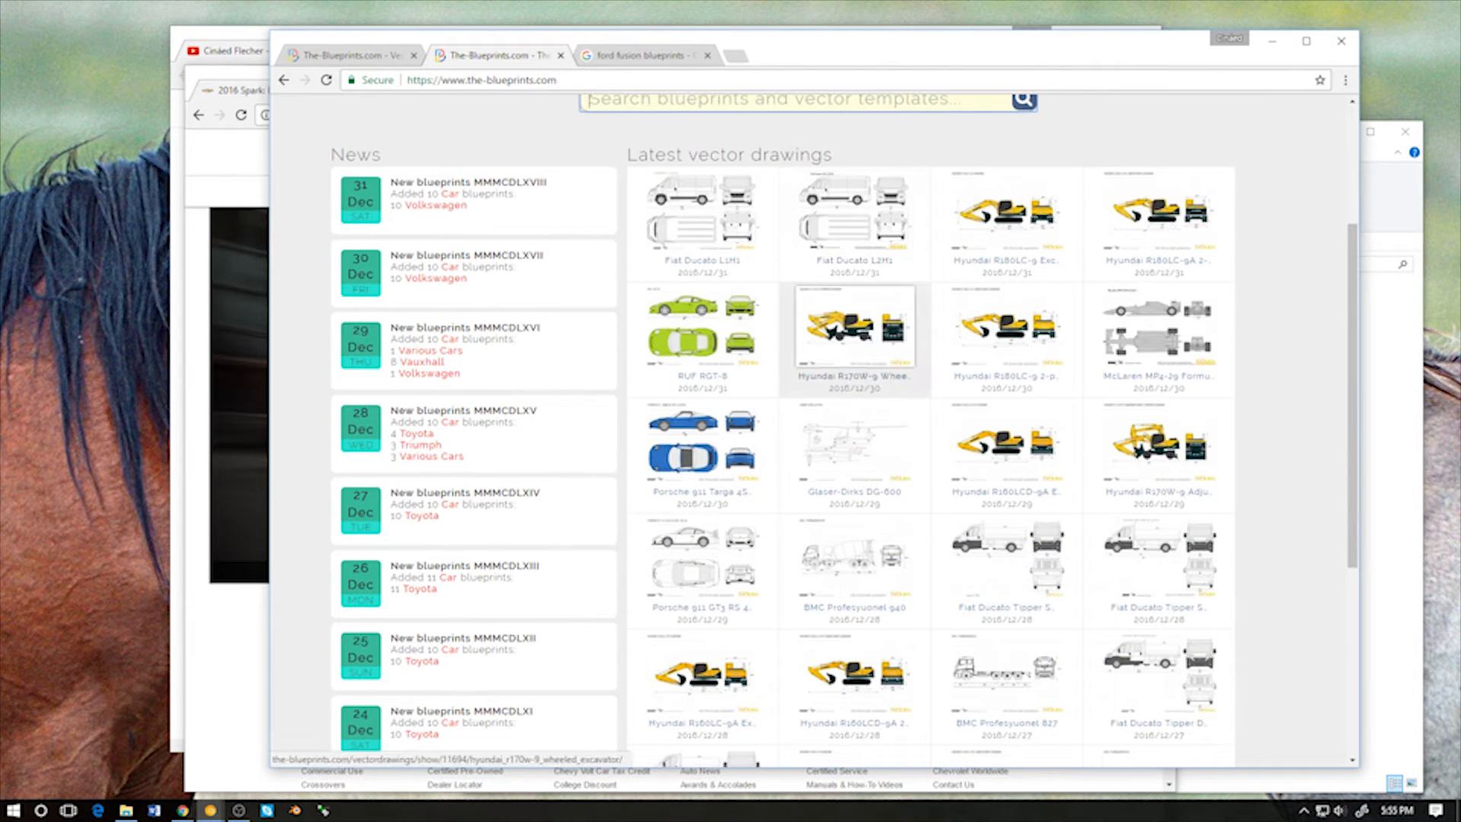
scroll(855, 334, up, 3)
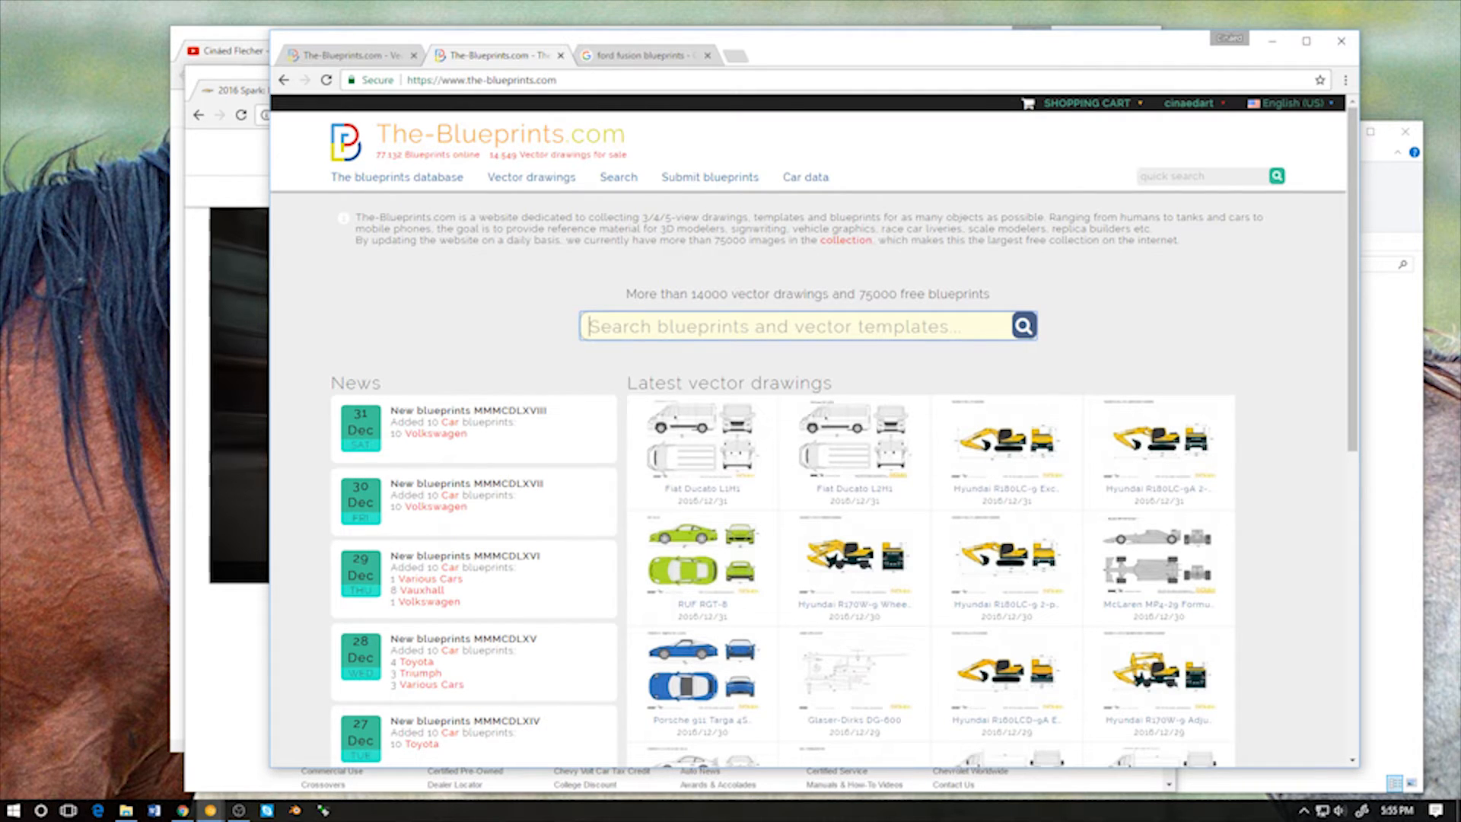
text(spark)
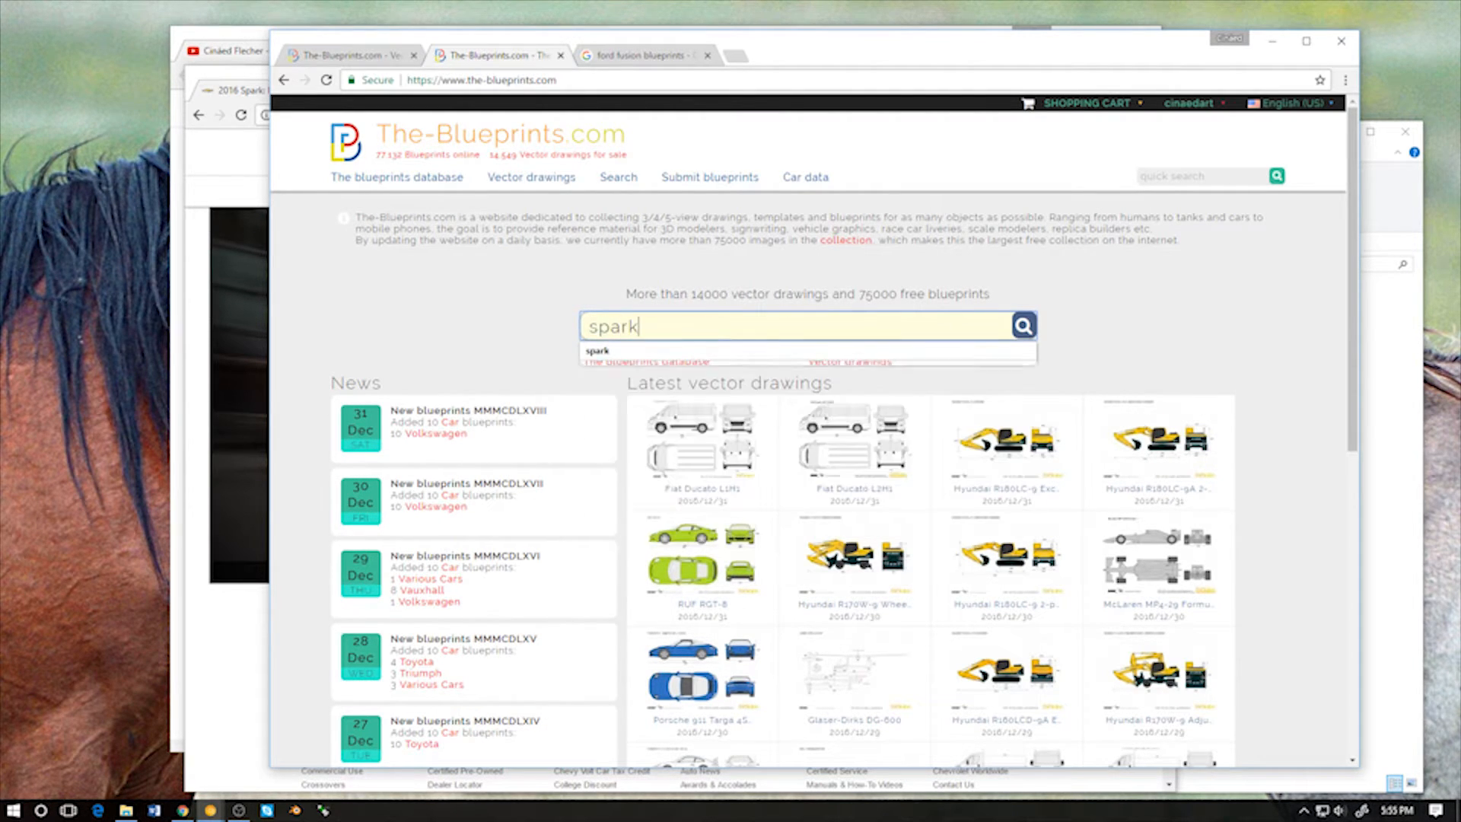
key(Return)
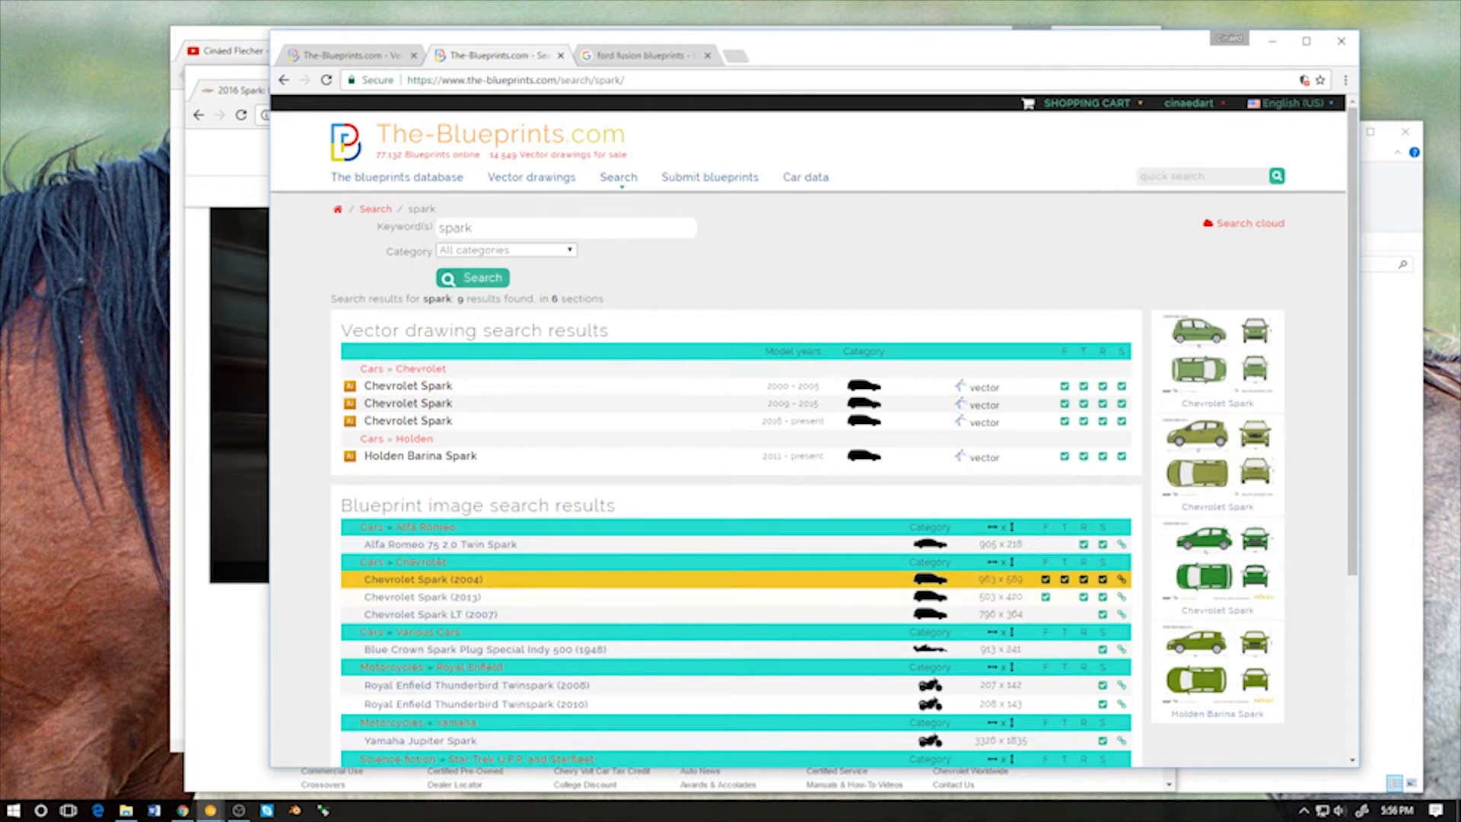
Look through the search results and open the Chevrolet Spark vector drawing for model years 2016 - present
scroll(761, 426, down, 3)
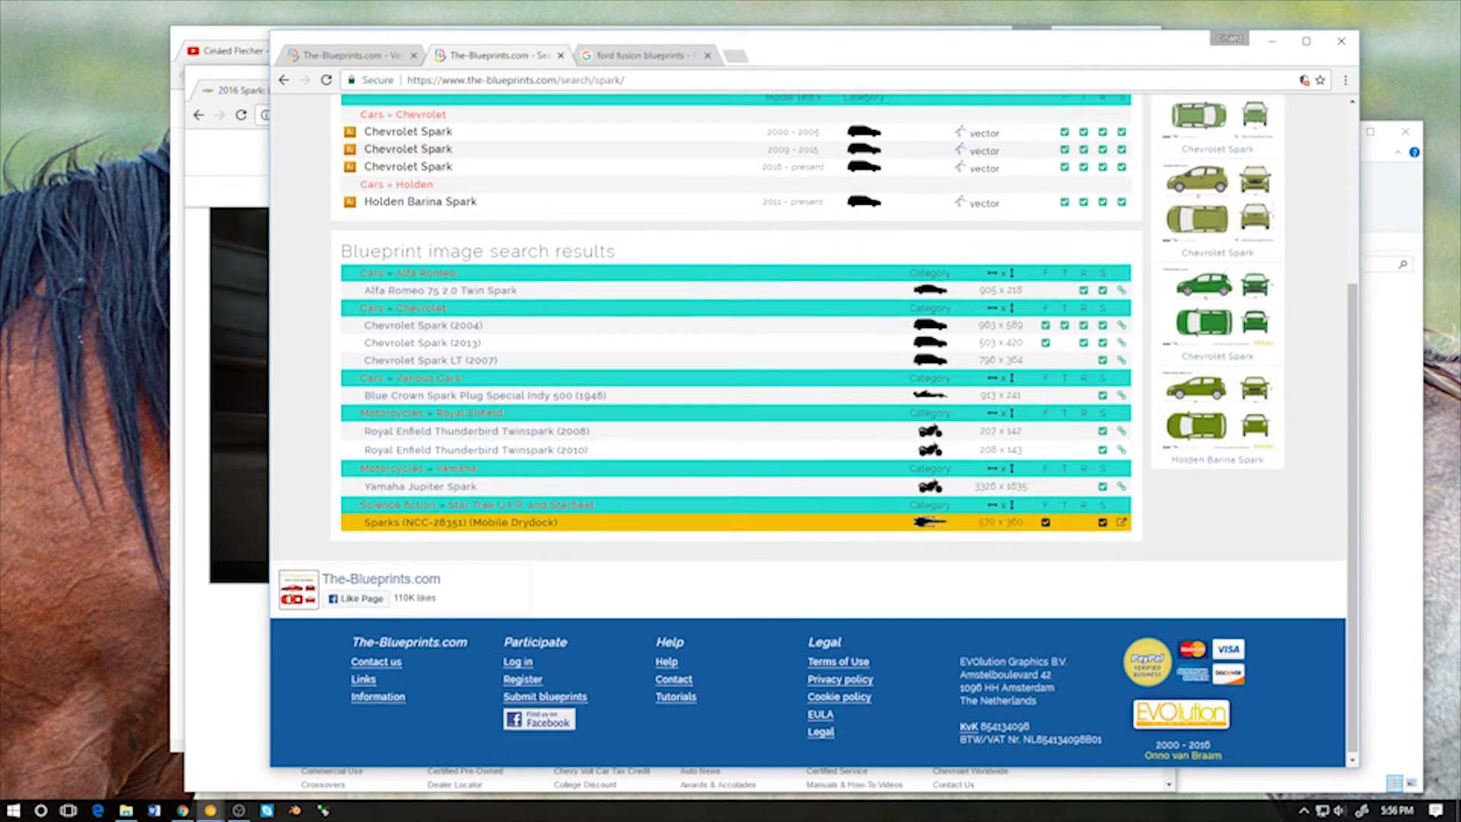
scroll(761, 517, up, 3)
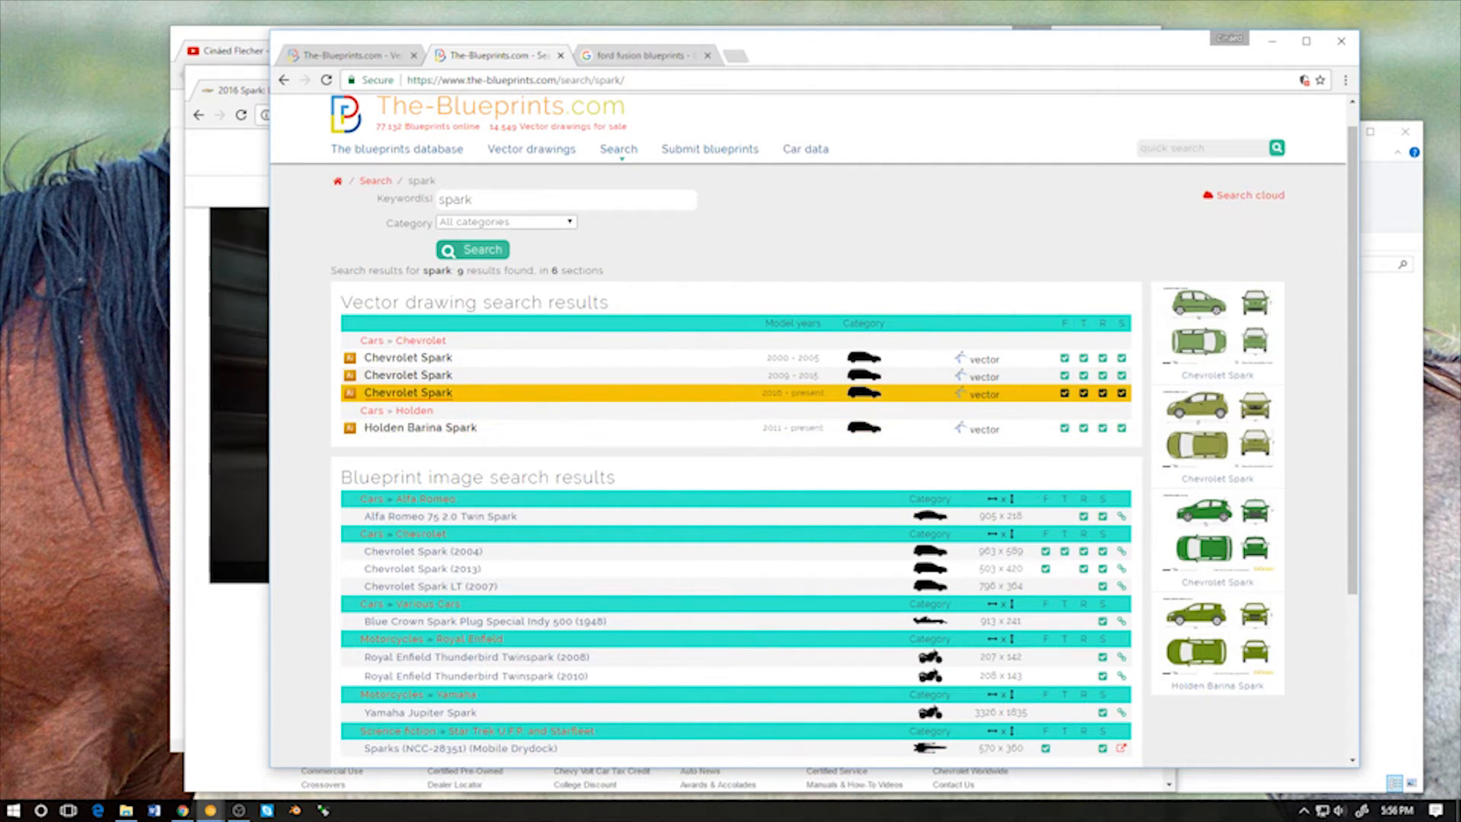
click(408, 392)
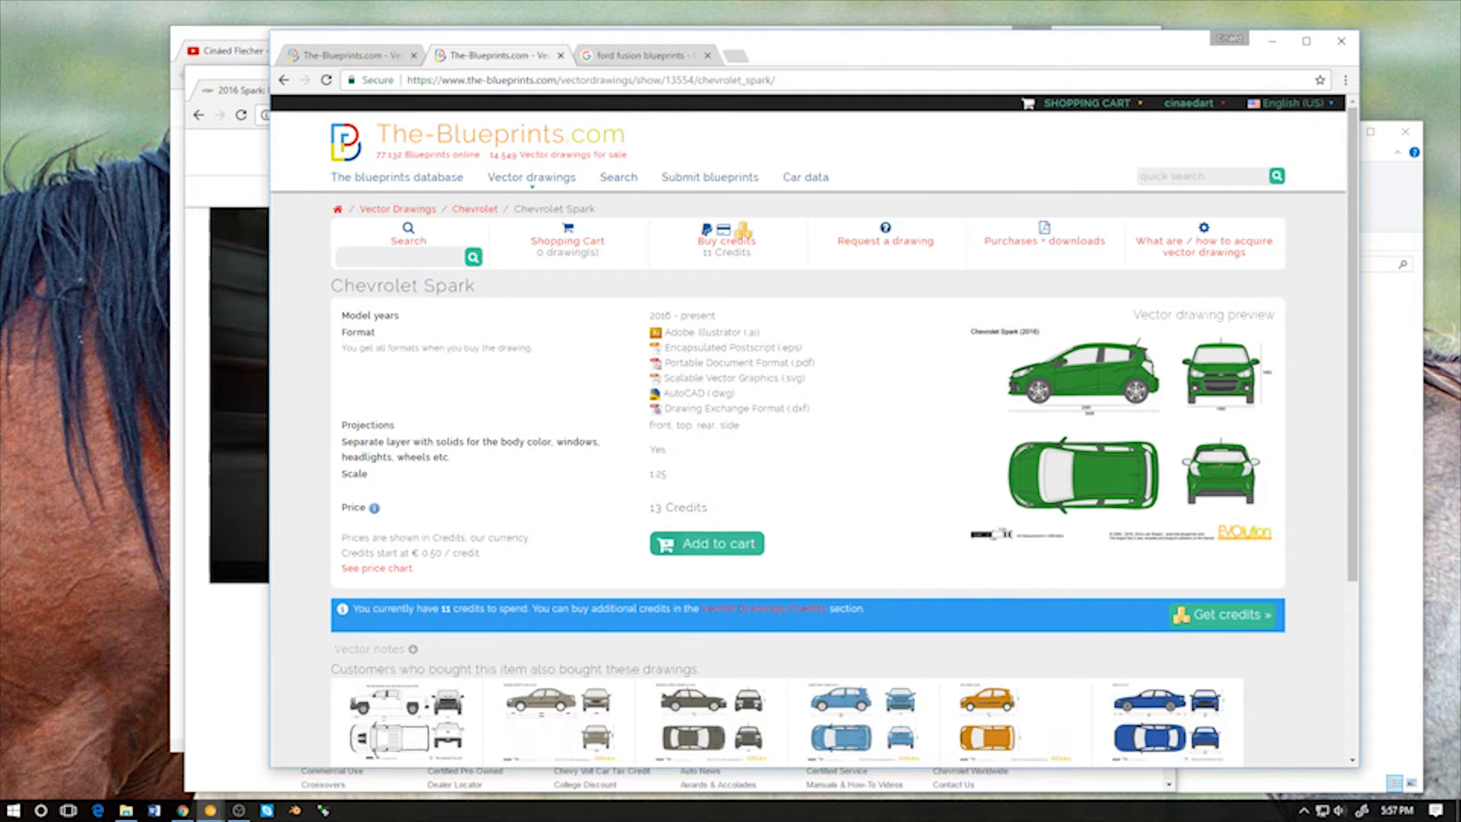
Examine the Chevrolet Spark drawing's formats, projections, price and preview with the page enlarged, then restore the normal page zoom
key(ctrl+plus)
key(ctrl+minus)
key(ctrl+plus)
key(ctrl+plus)
key(ctrl+plus)
key(ctrl+plus)
key(ctrl+plus)
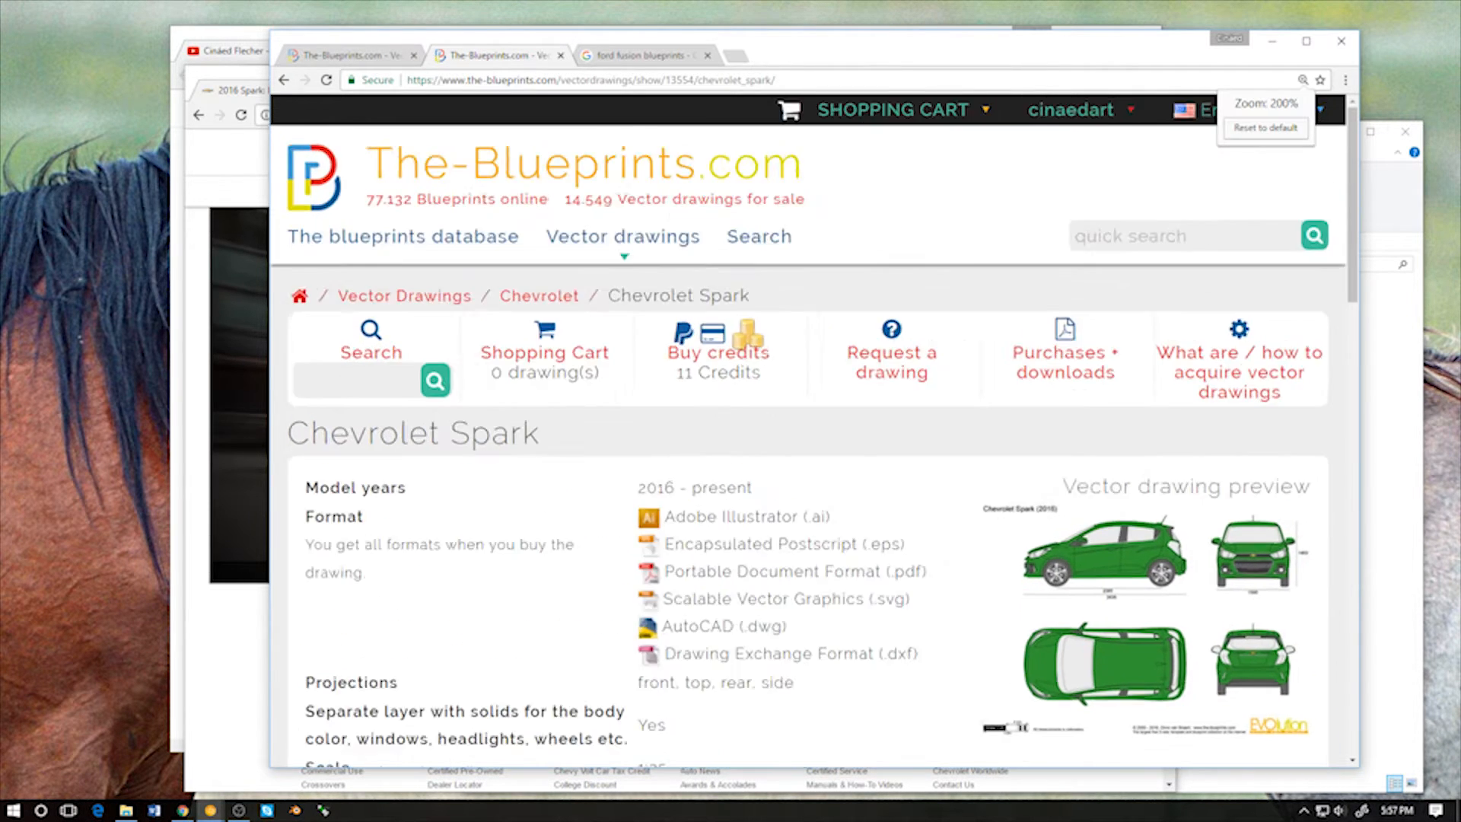
scroll(814, 430, down, 3)
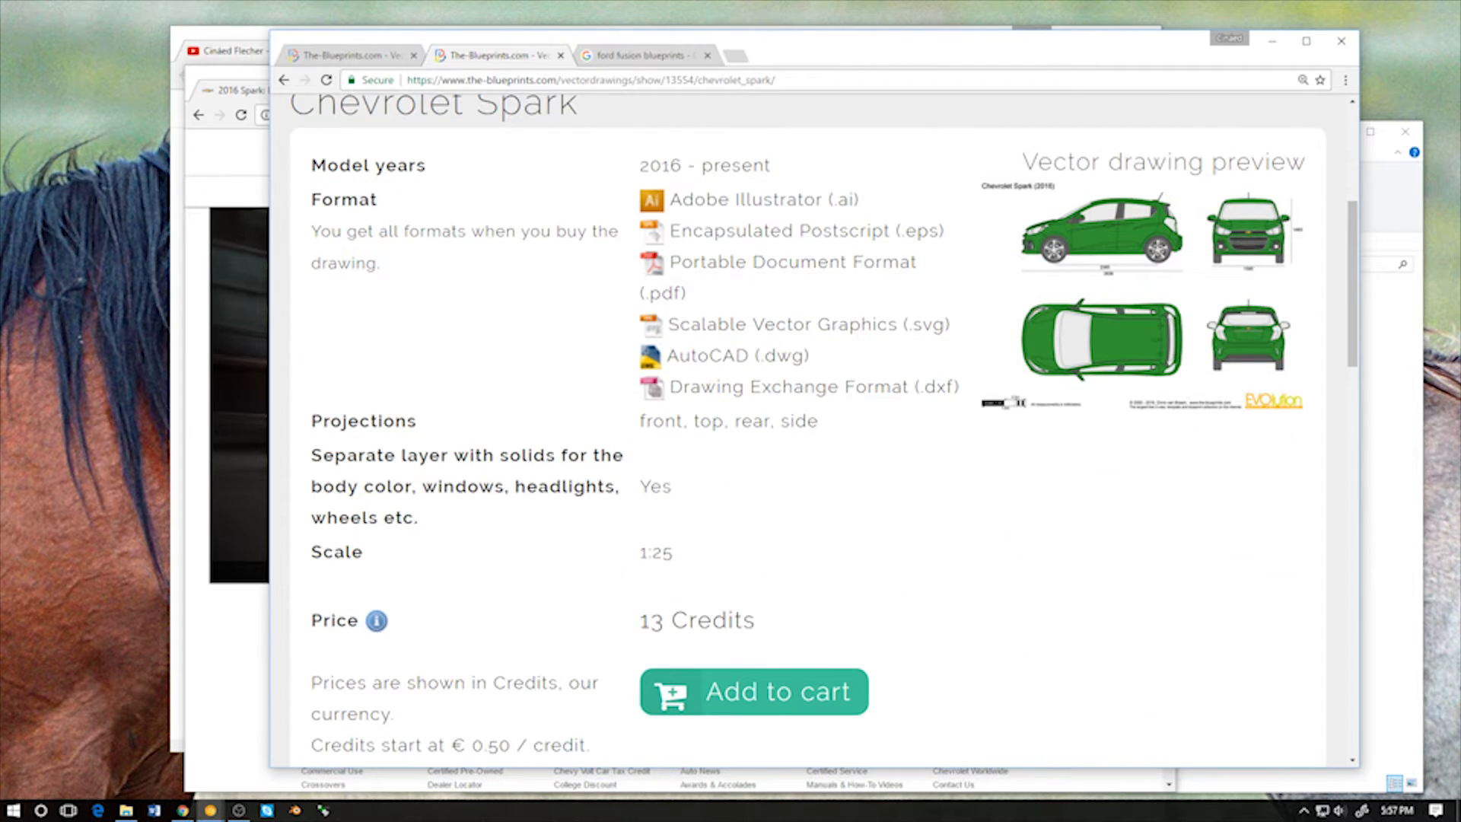
ctrl+scroll(1225, 243, up, 3)
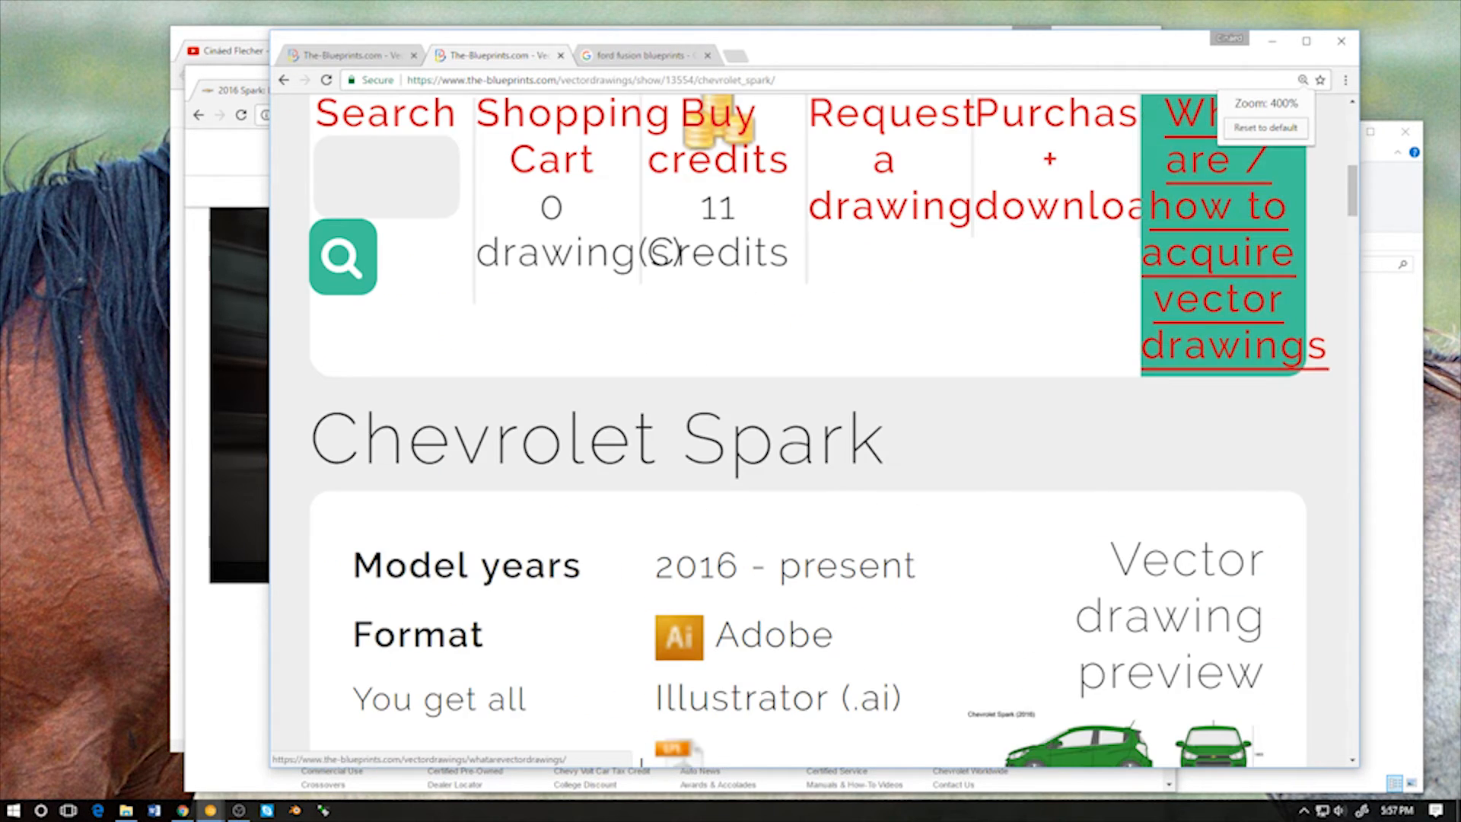
ctrl+scroll(1225, 244, down, 3)
key(ctrl+minus)
key(ctrl+minus)
key(ctrl+minus)
key(ctrl+minus)
key(ctrl+minus)
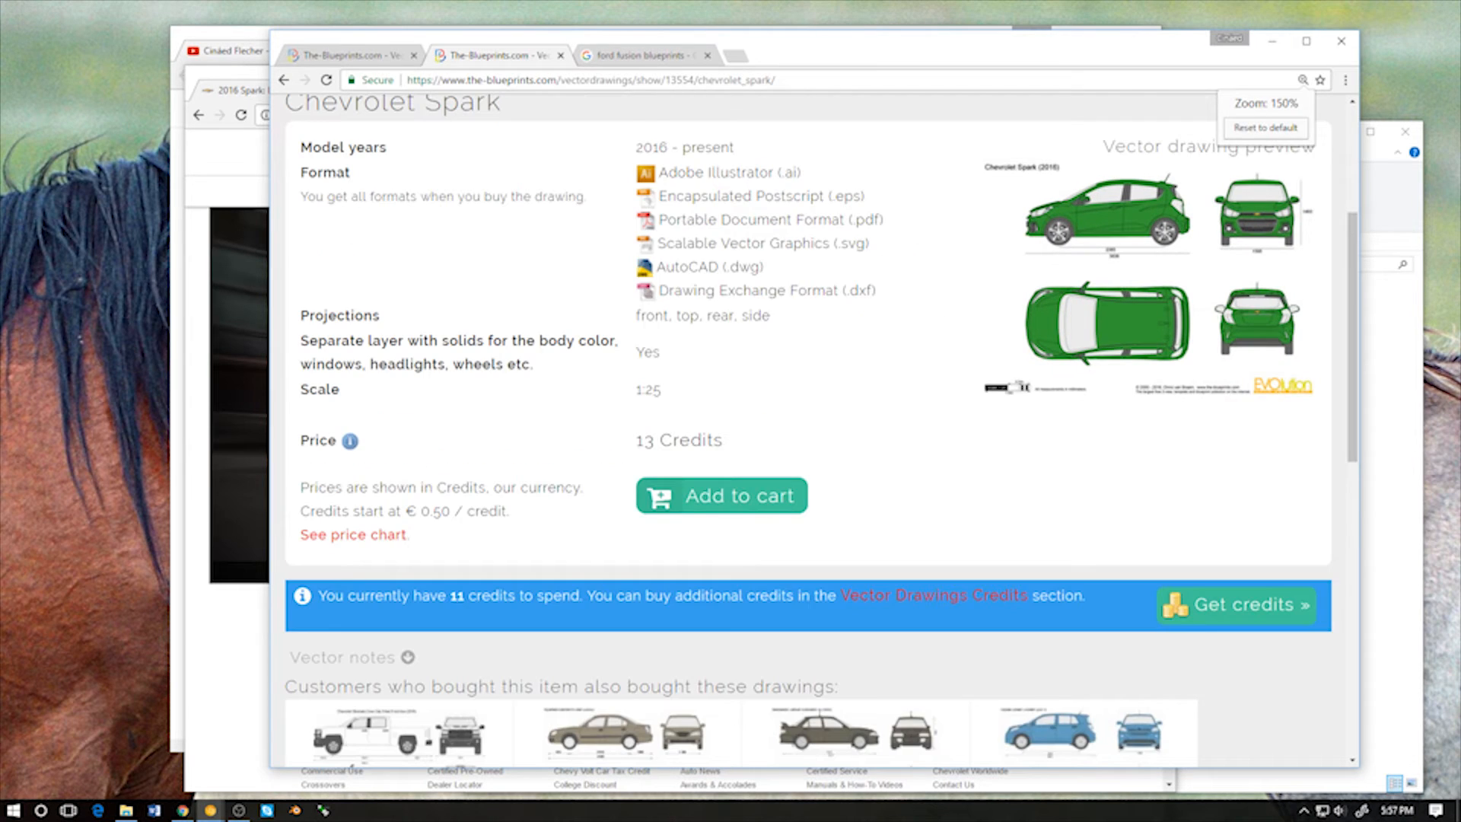
key(ctrl+minus)
Open the Chevrolet Spark vector drawing preview image in its own tab and enlarge it to 300%
right_click(1099, 211)
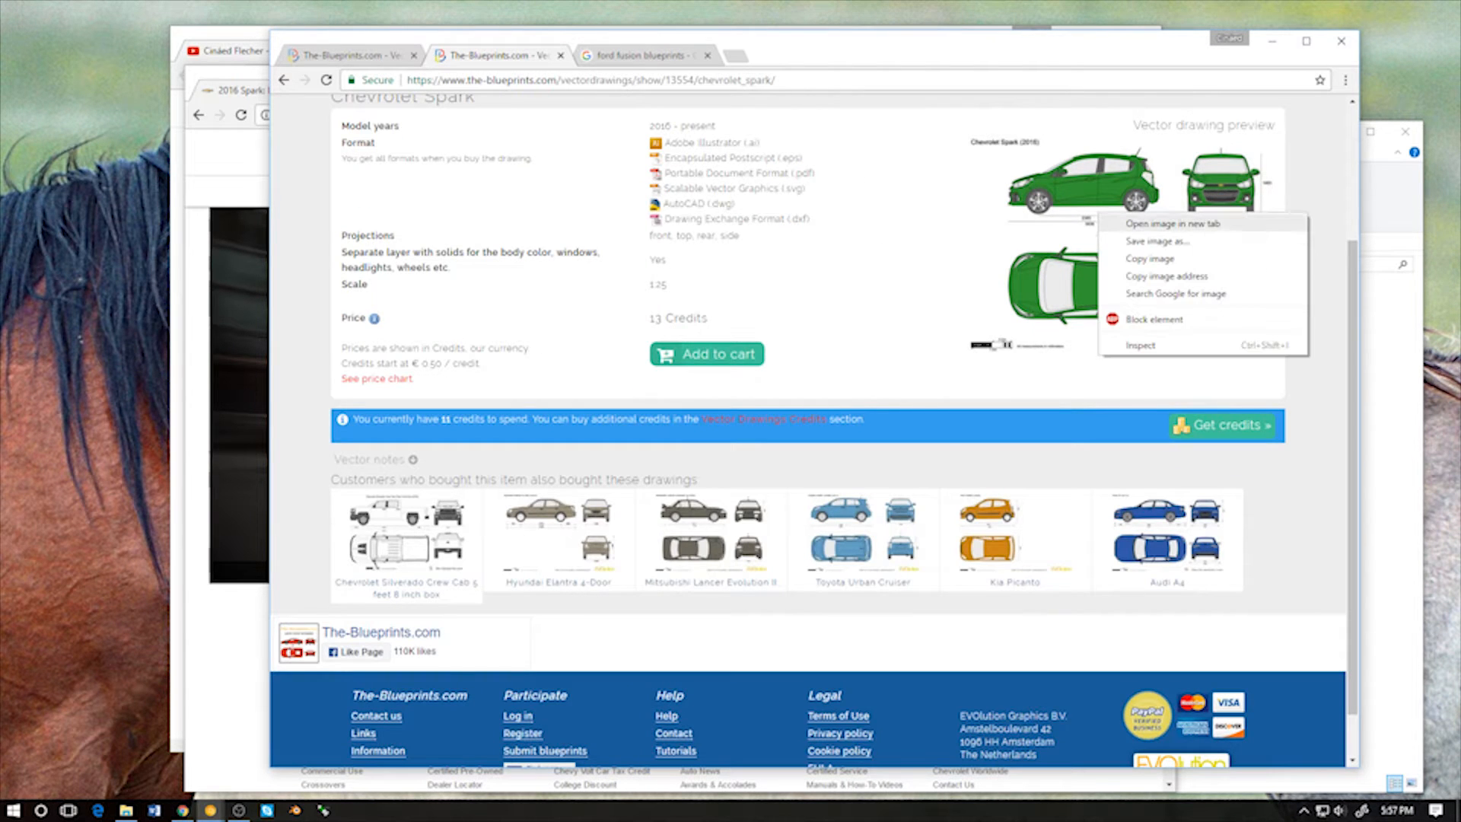
click(1149, 221)
click(647, 56)
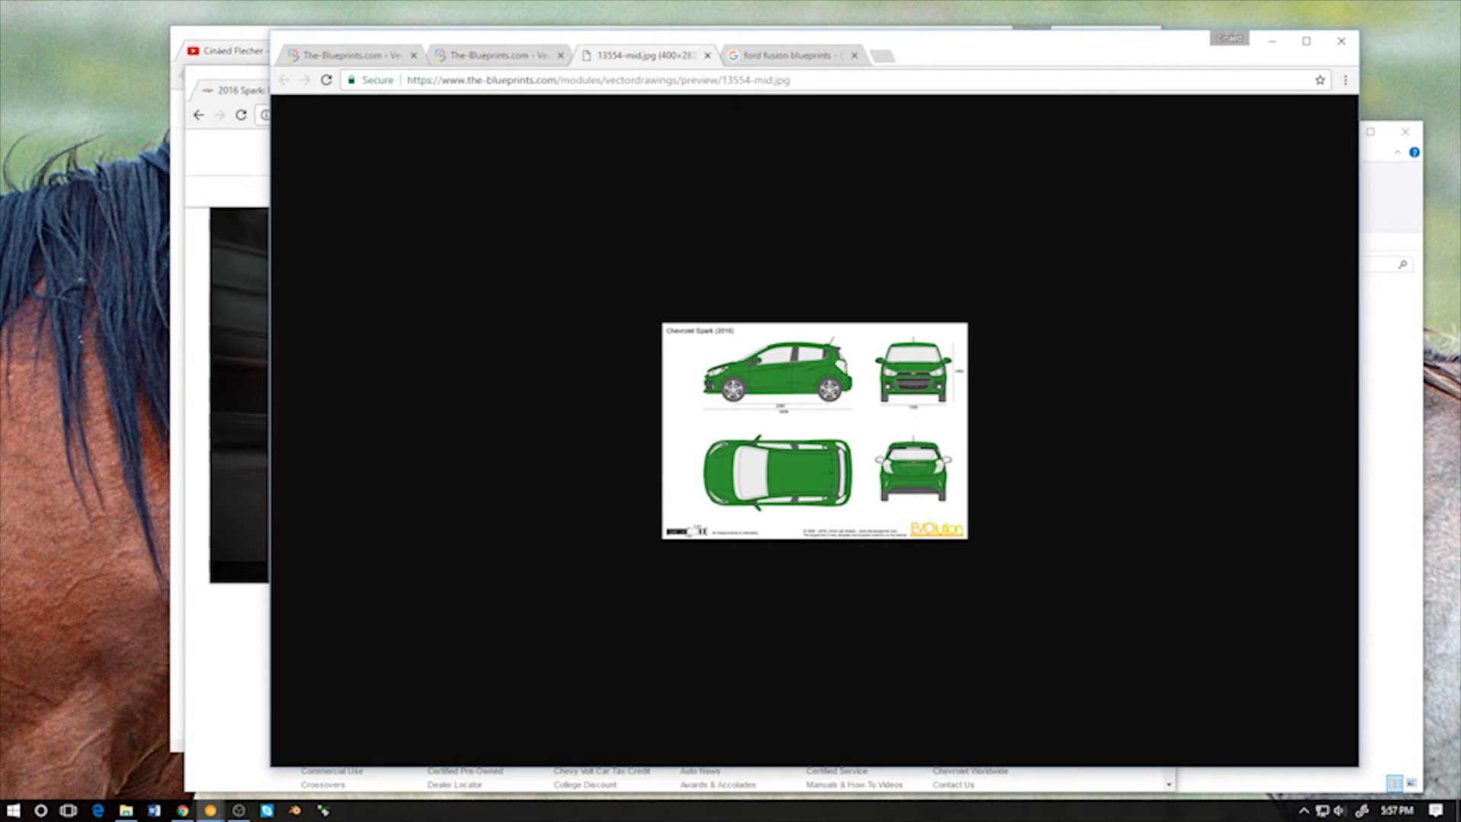
key(ctrl+plus)
key(ctrl+plus)
key(ctrl+plus)
key(ctrl+plus)
key(ctrl+plus)
key(ctrl+plus)
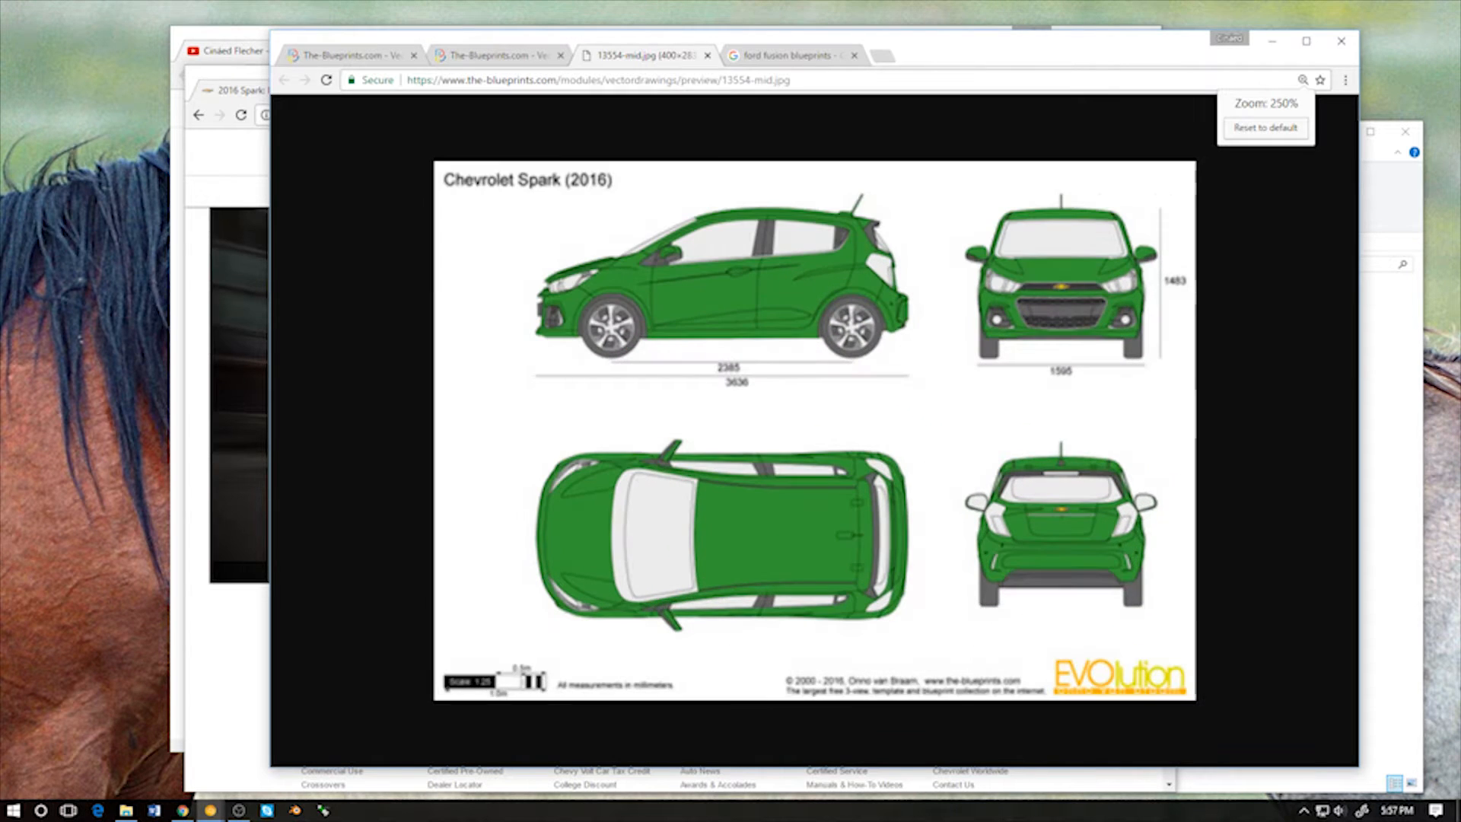
key(ctrl+plus)
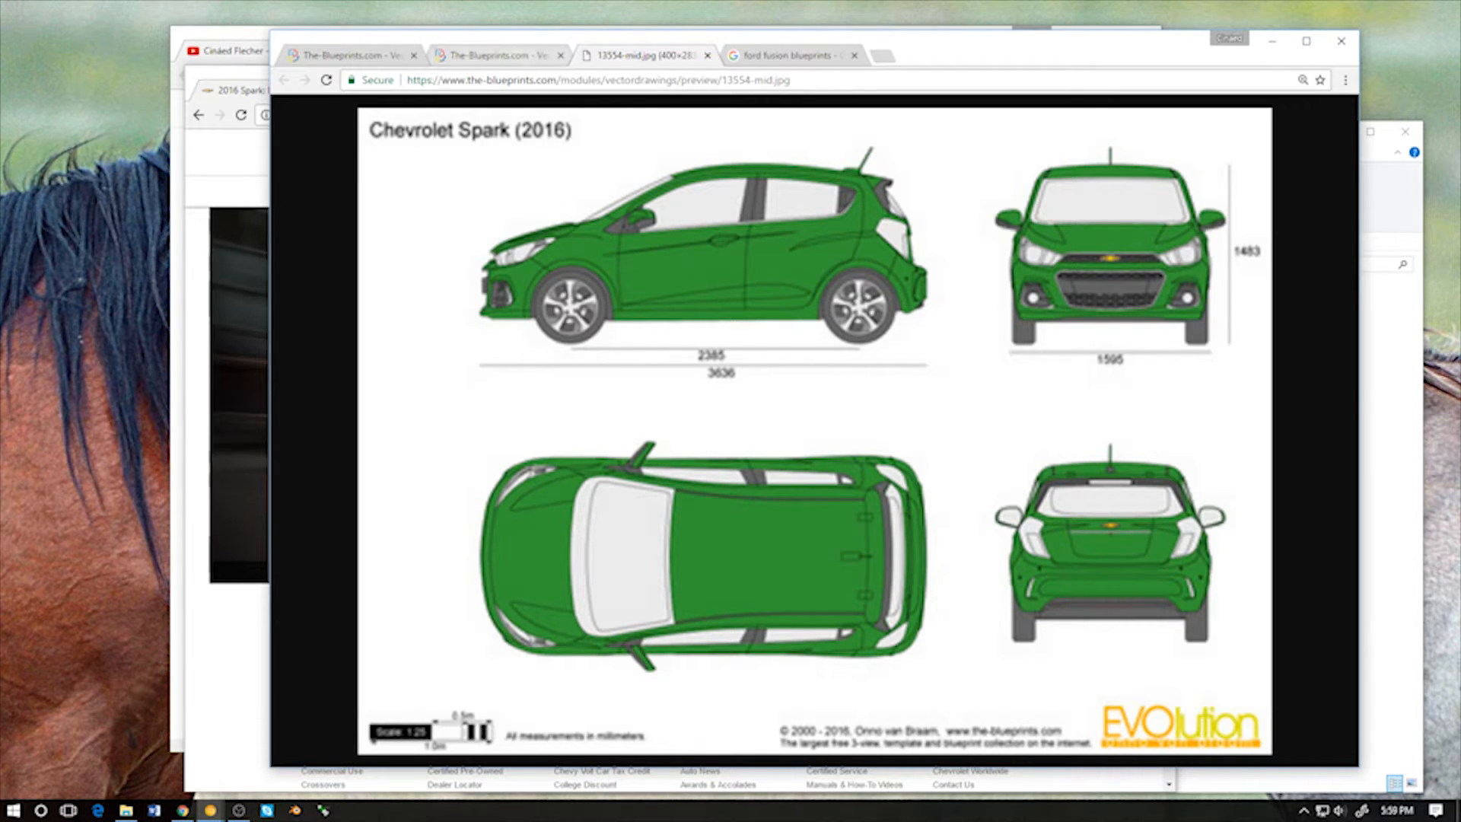
Reset the preview image's zoom to default and return to the Chevrolet Spark drawing page to review its details
click(1303, 79)
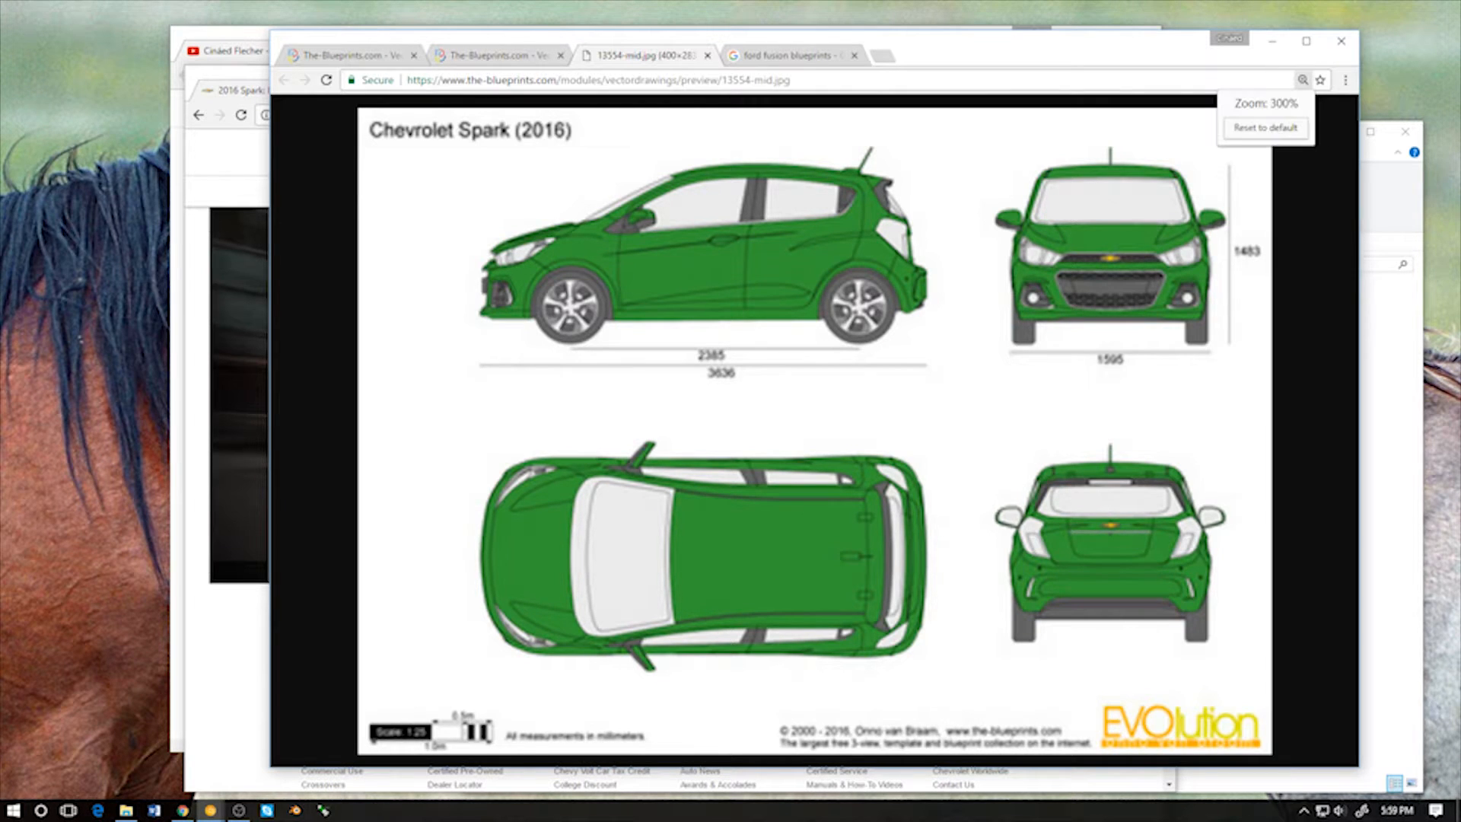
click(1263, 124)
click(499, 55)
scroll(807, 431, down, 1)
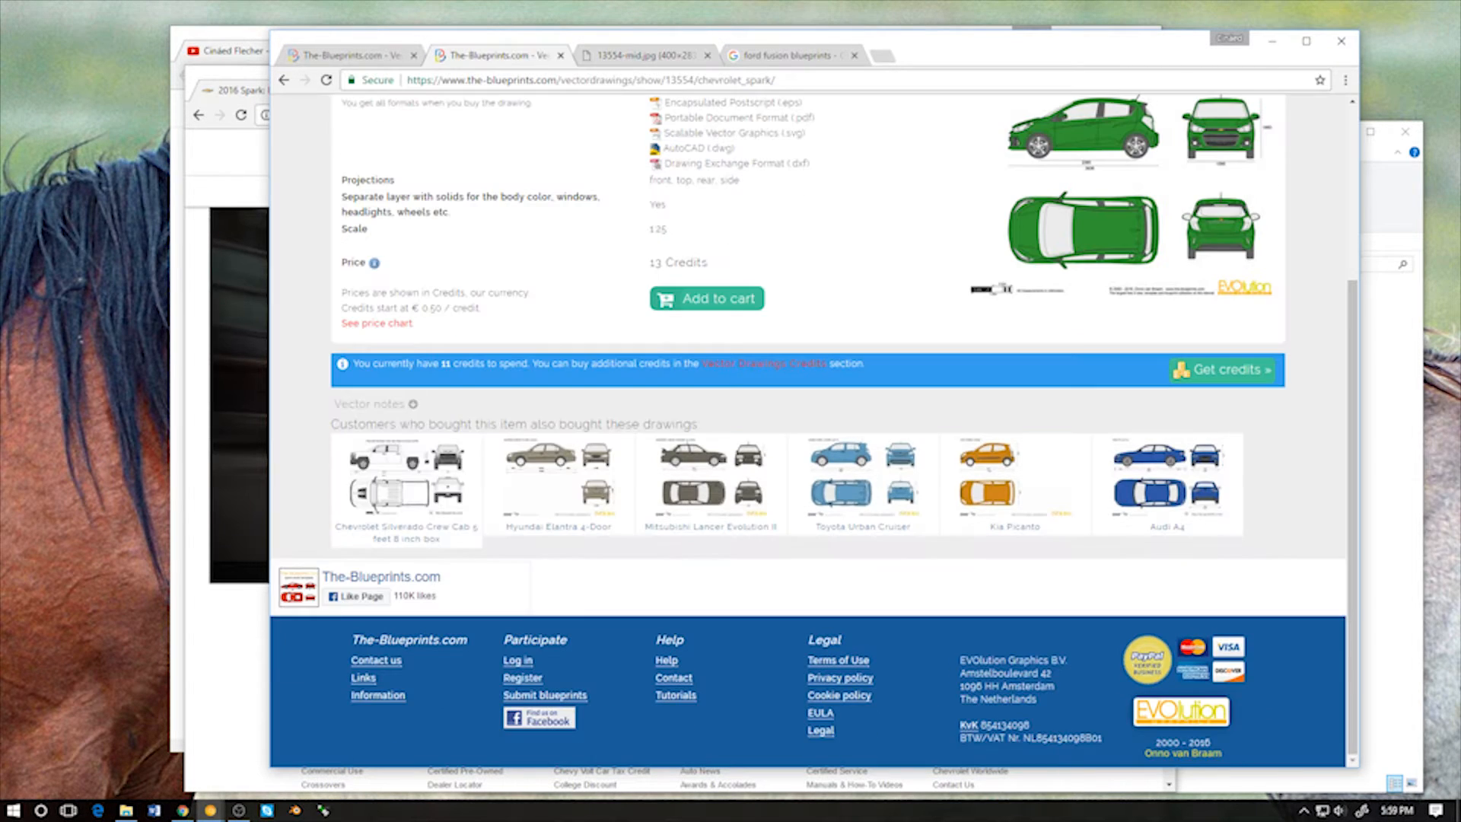
scroll(807, 431, up, 3)
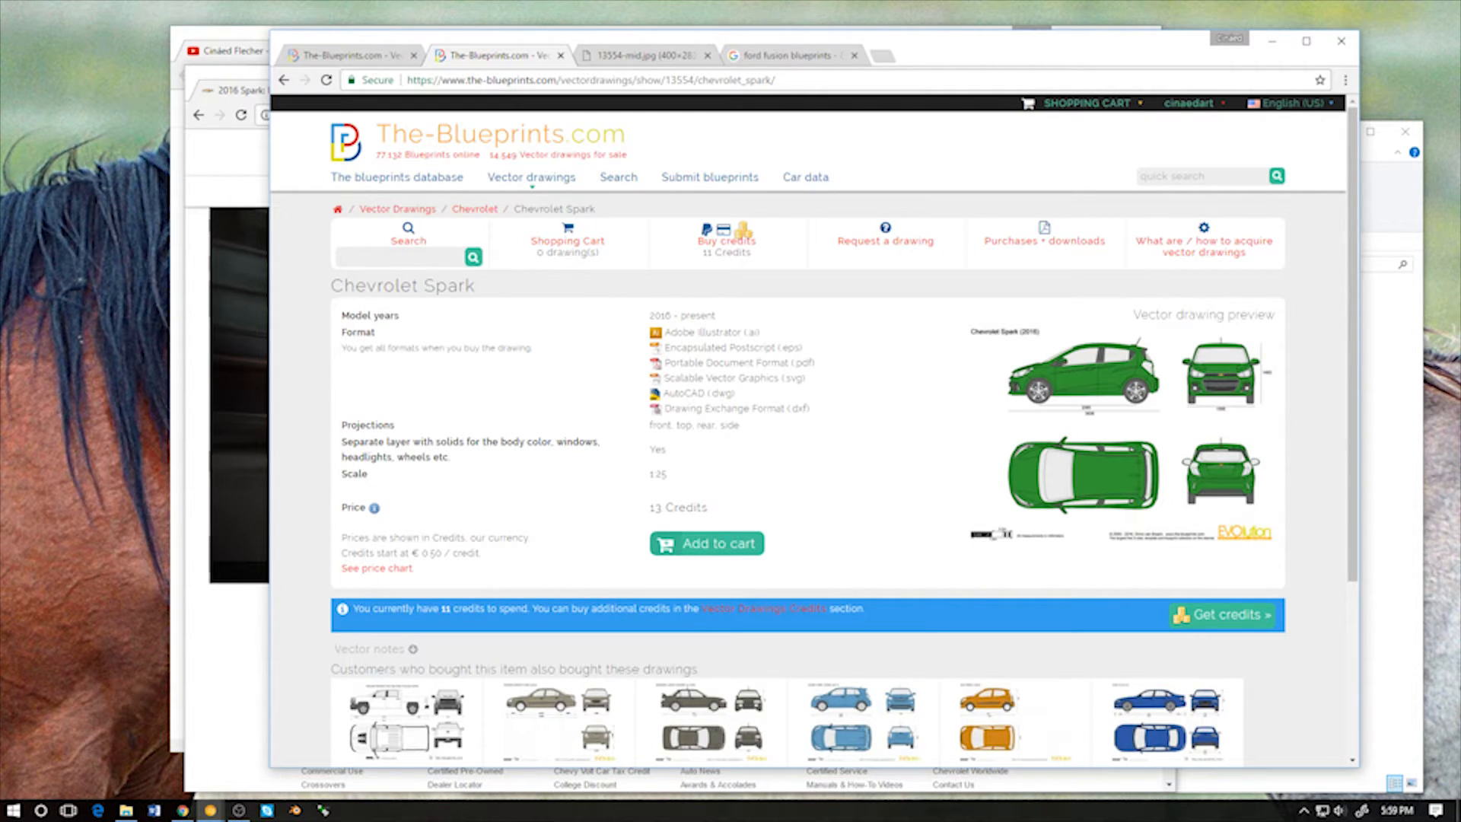
scroll(814, 429, down, 1)
scroll(973, 457, up, 1)
scroll(814, 430, down, 2)
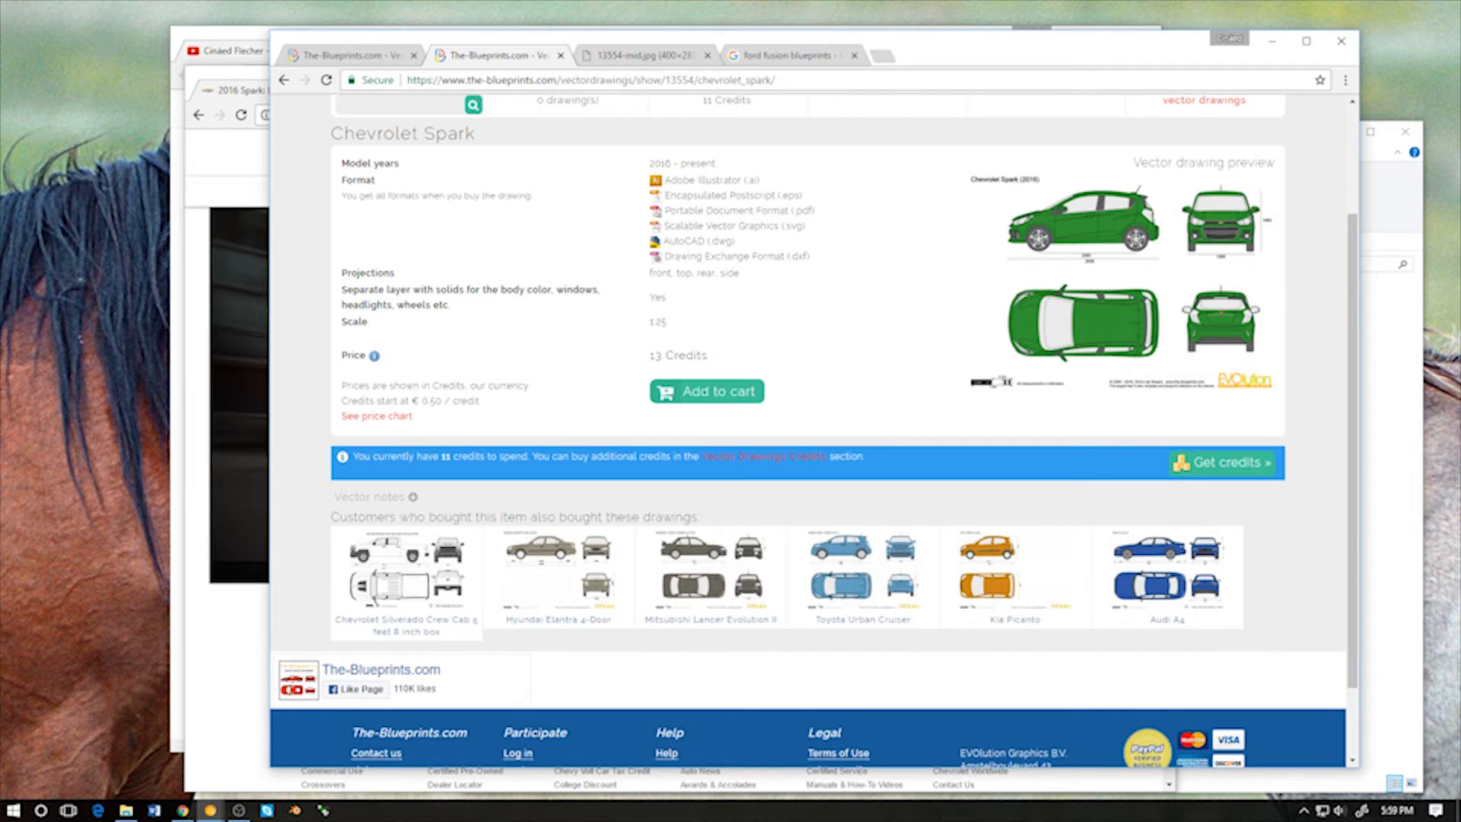
Add the Chevrolet Spark vector drawing to the shopping cart and open the page for buying credits
scroll(814, 430, up, 2)
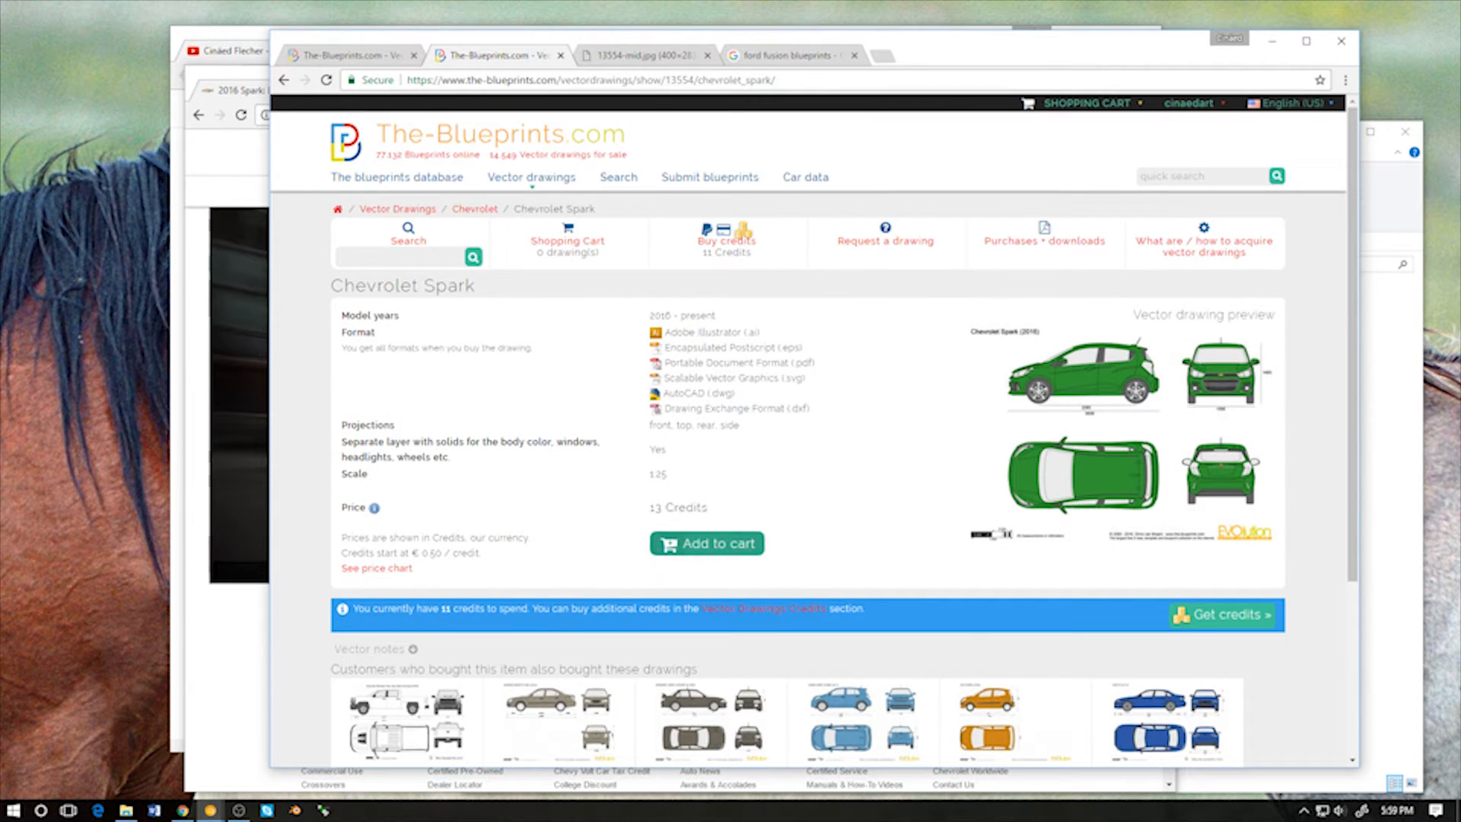
click(707, 543)
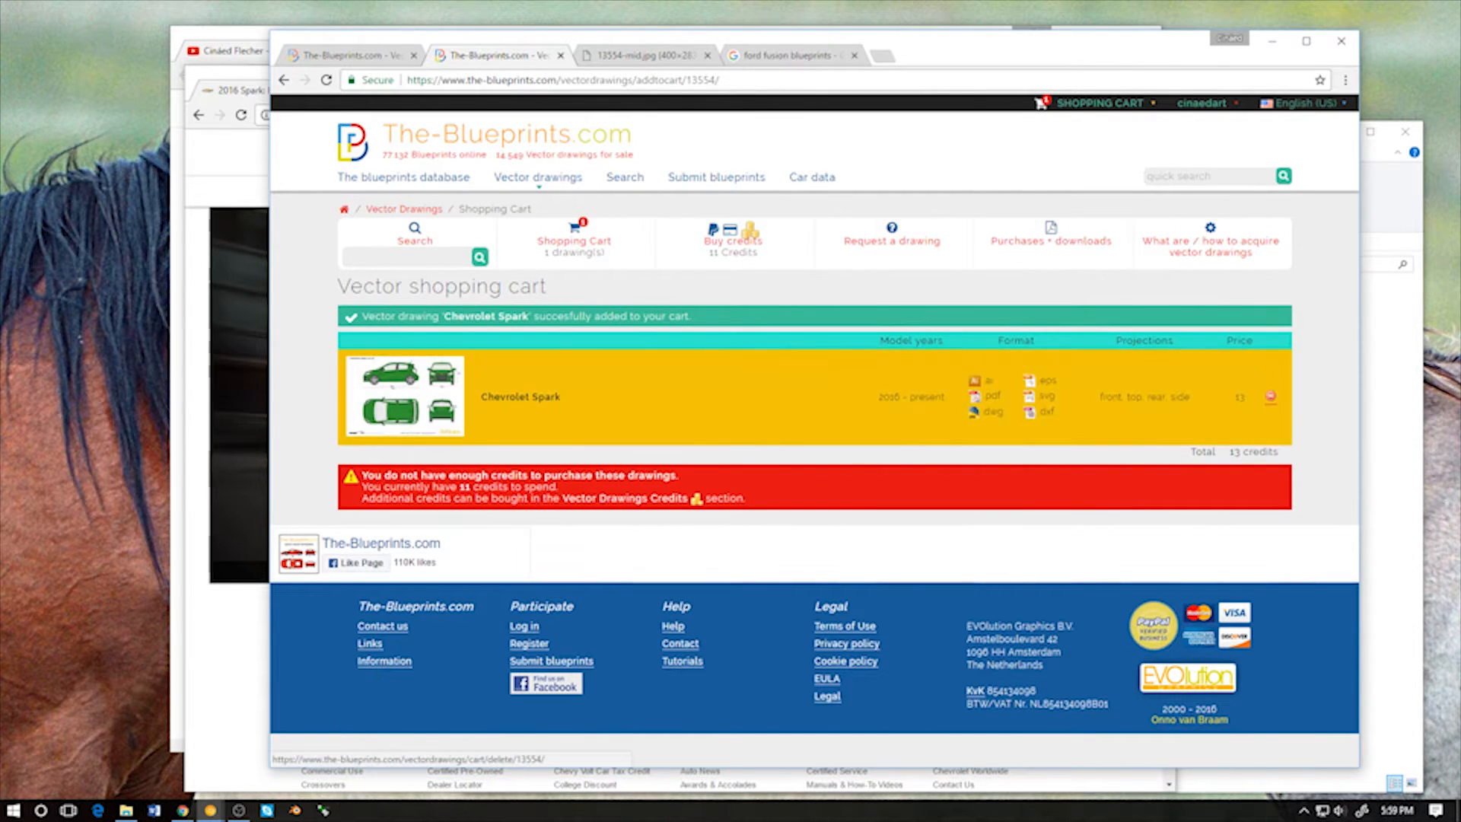
click(734, 242)
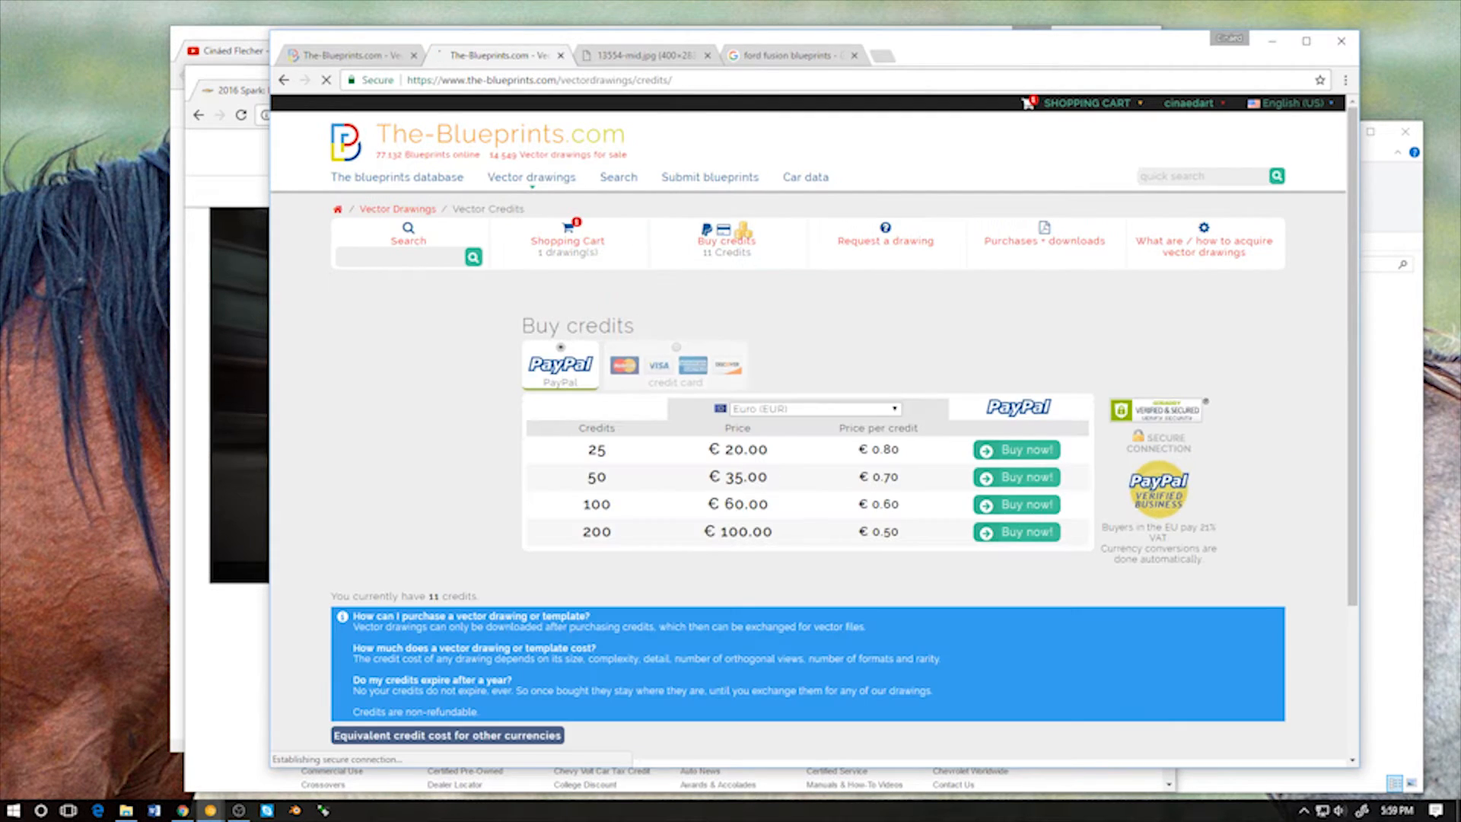
Buy the 25-credit package with credit card as the payment method and US Dollar (USD) as the currency
click(676, 365)
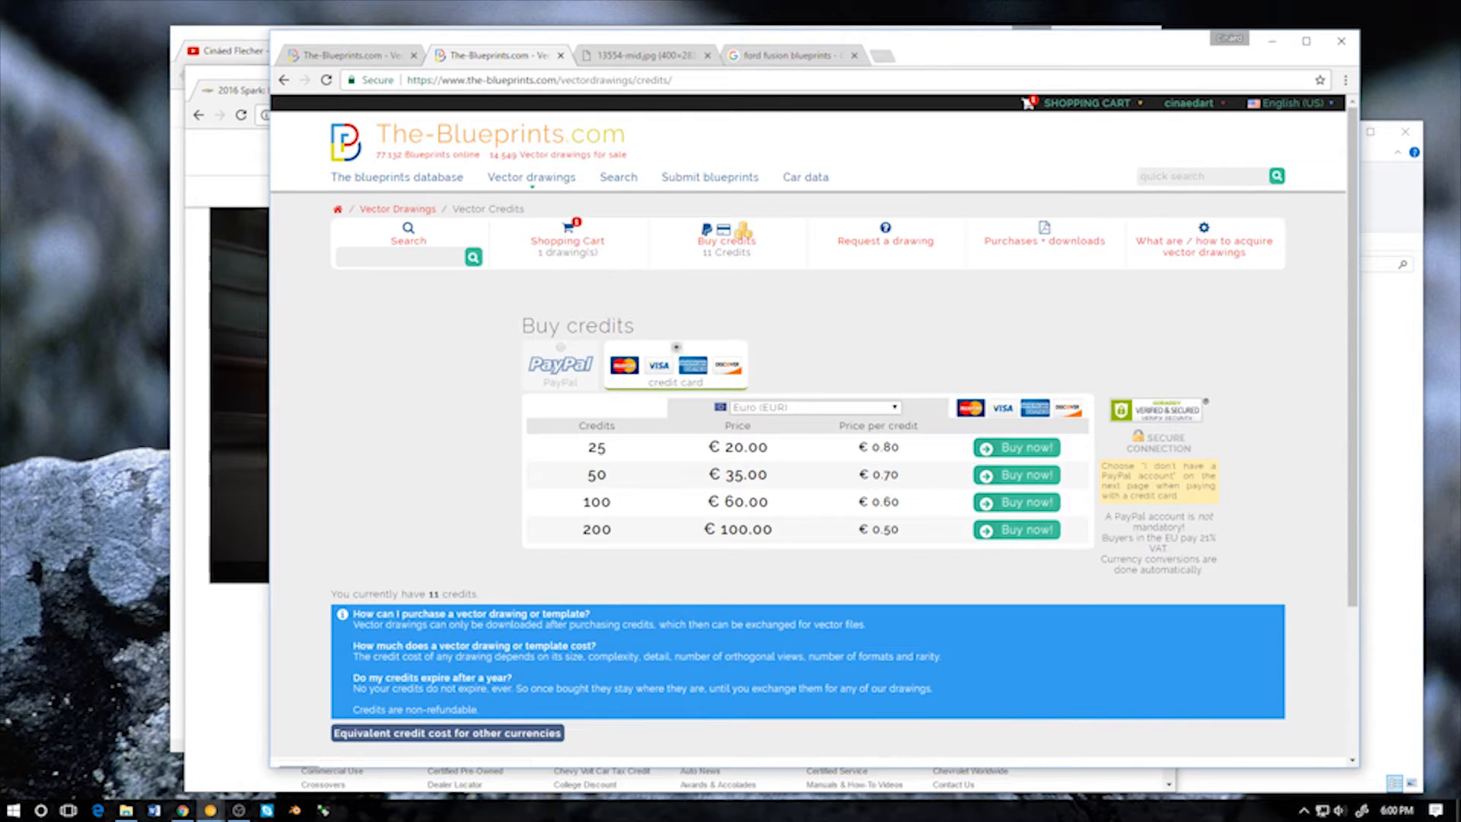
click(814, 407)
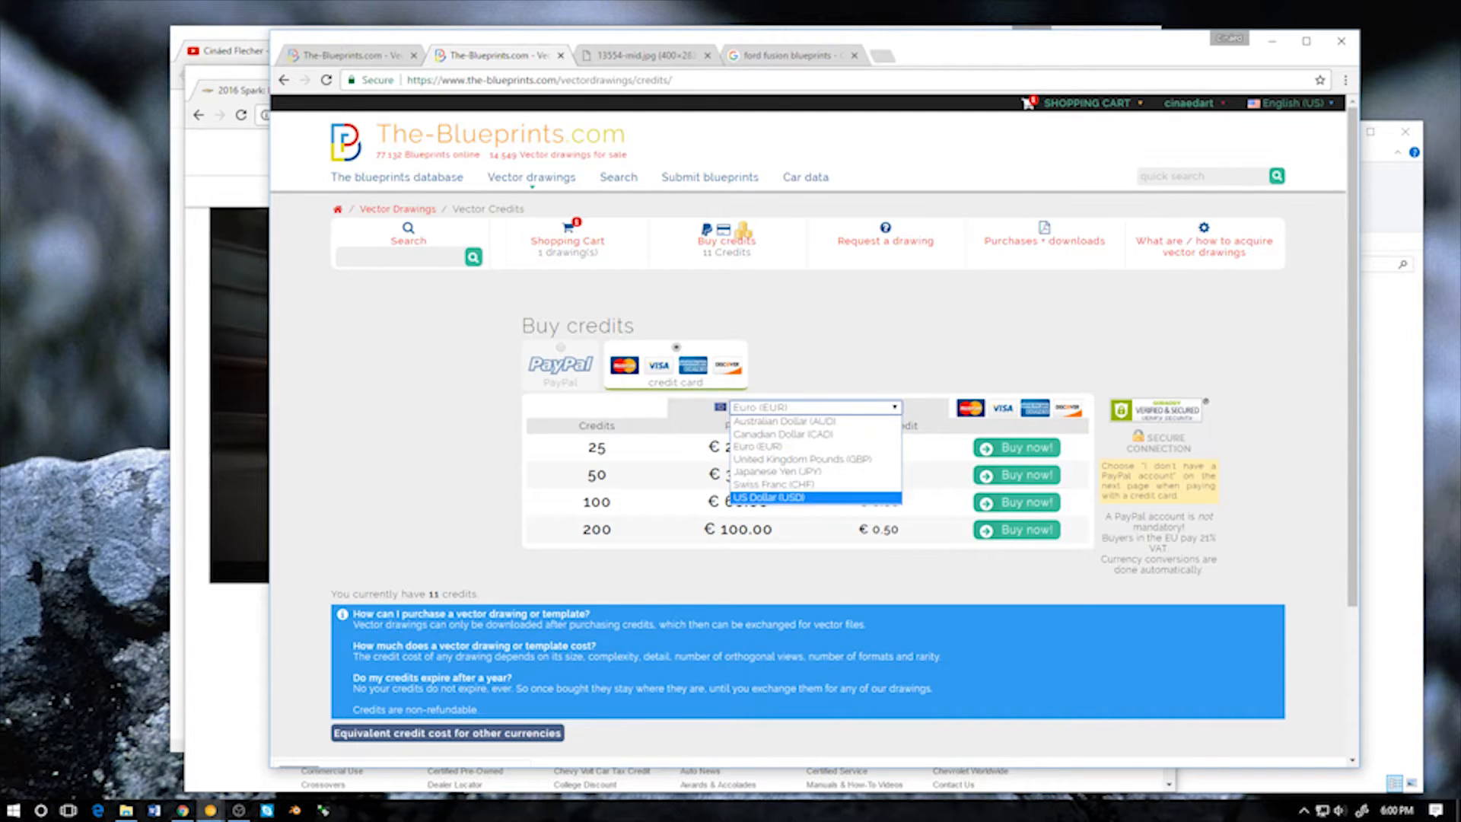
click(776, 497)
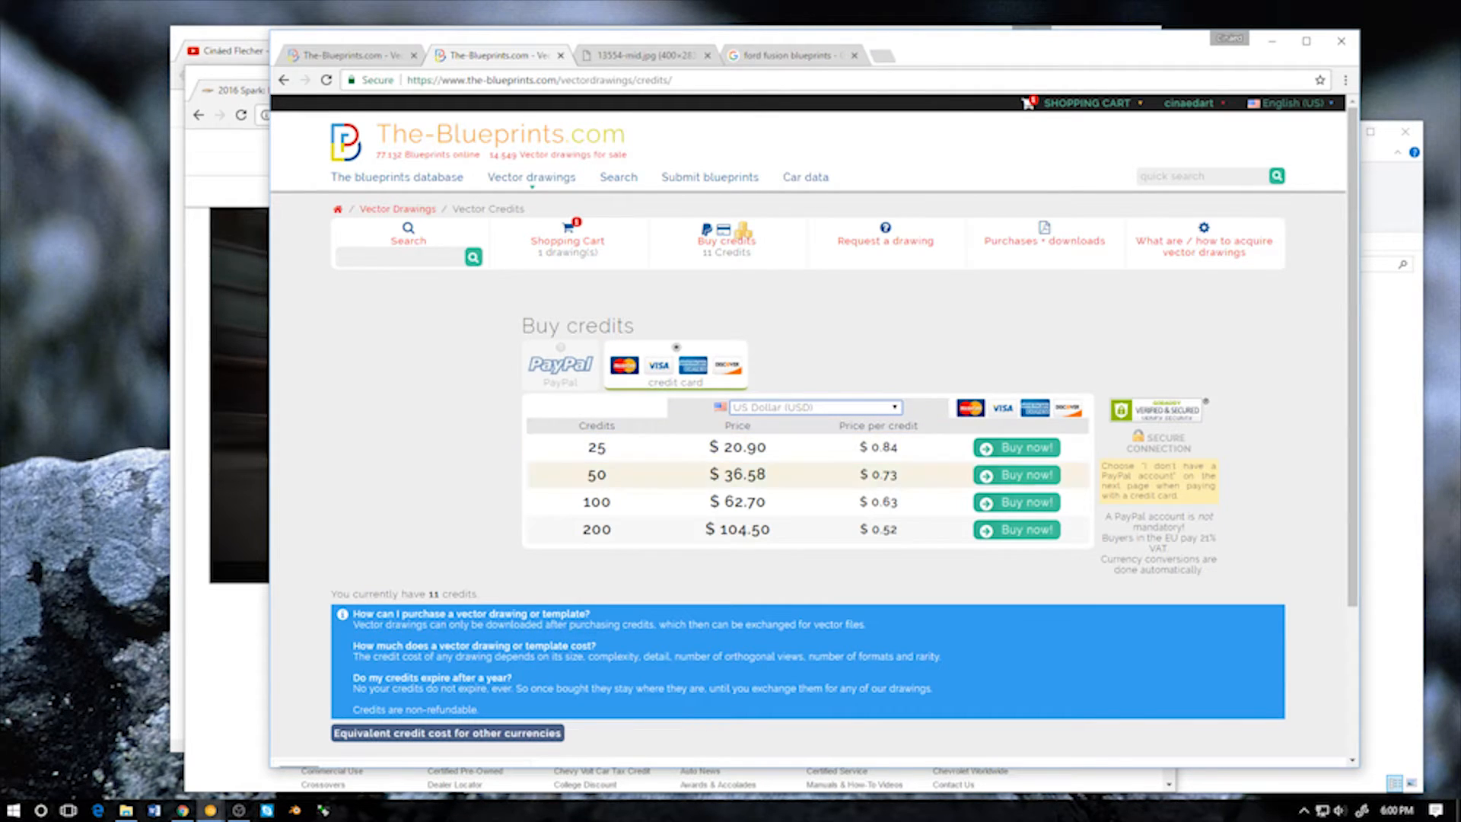
click(1017, 448)
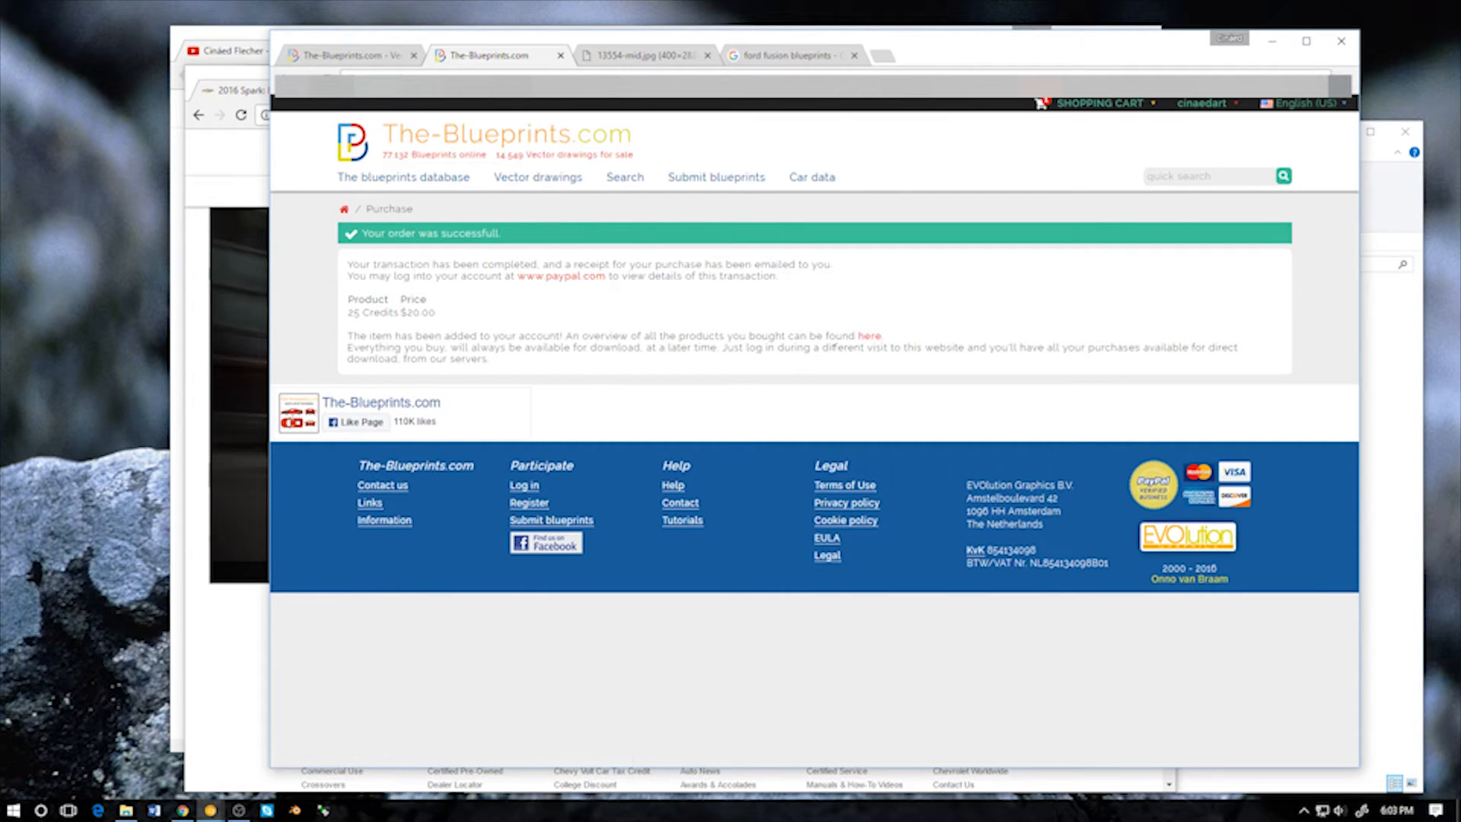
Open the vector shopping cart and exchange credits for the Chevrolet Spark drawing
click(1100, 104)
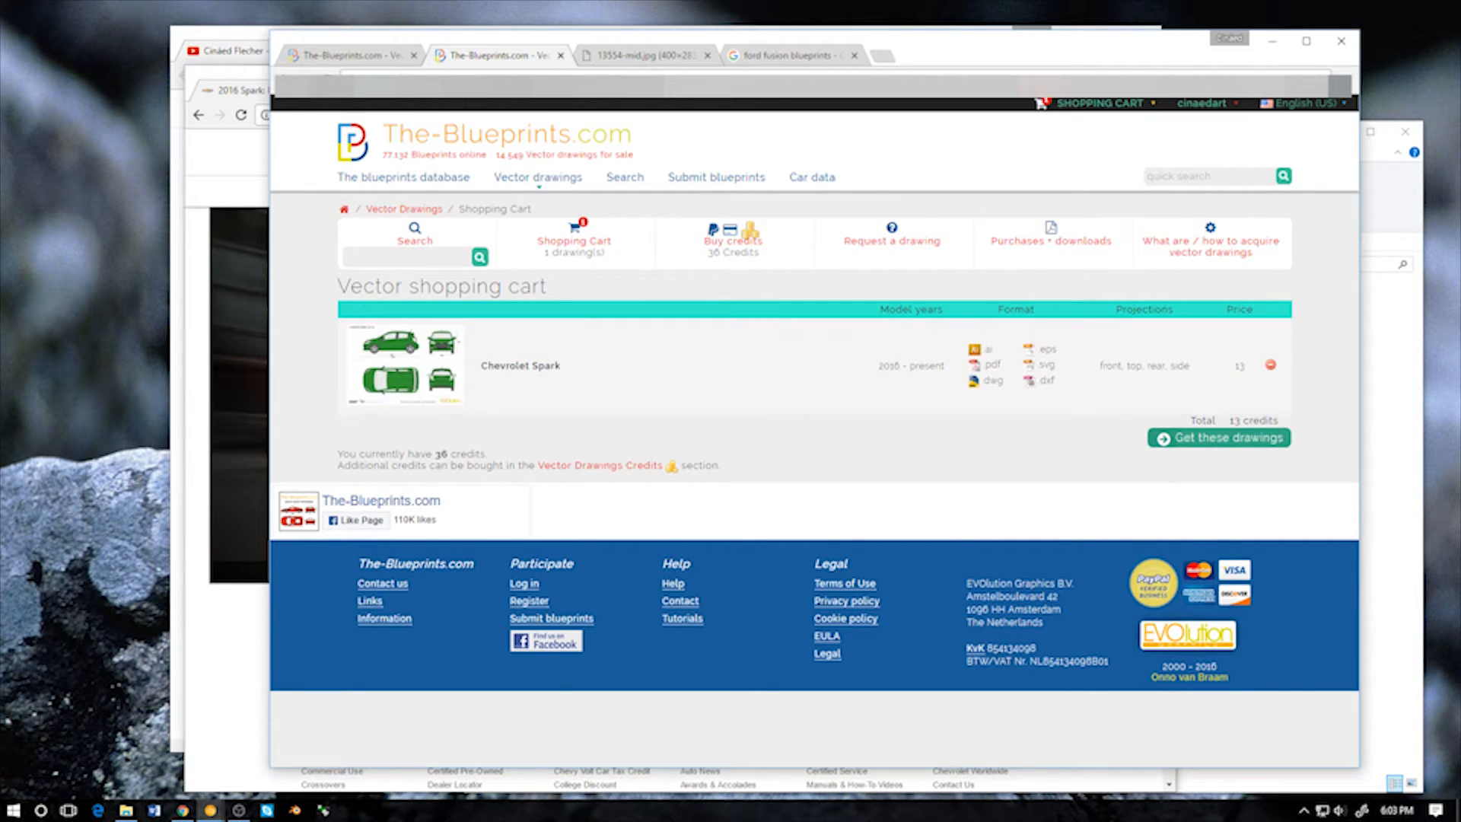
click(1218, 438)
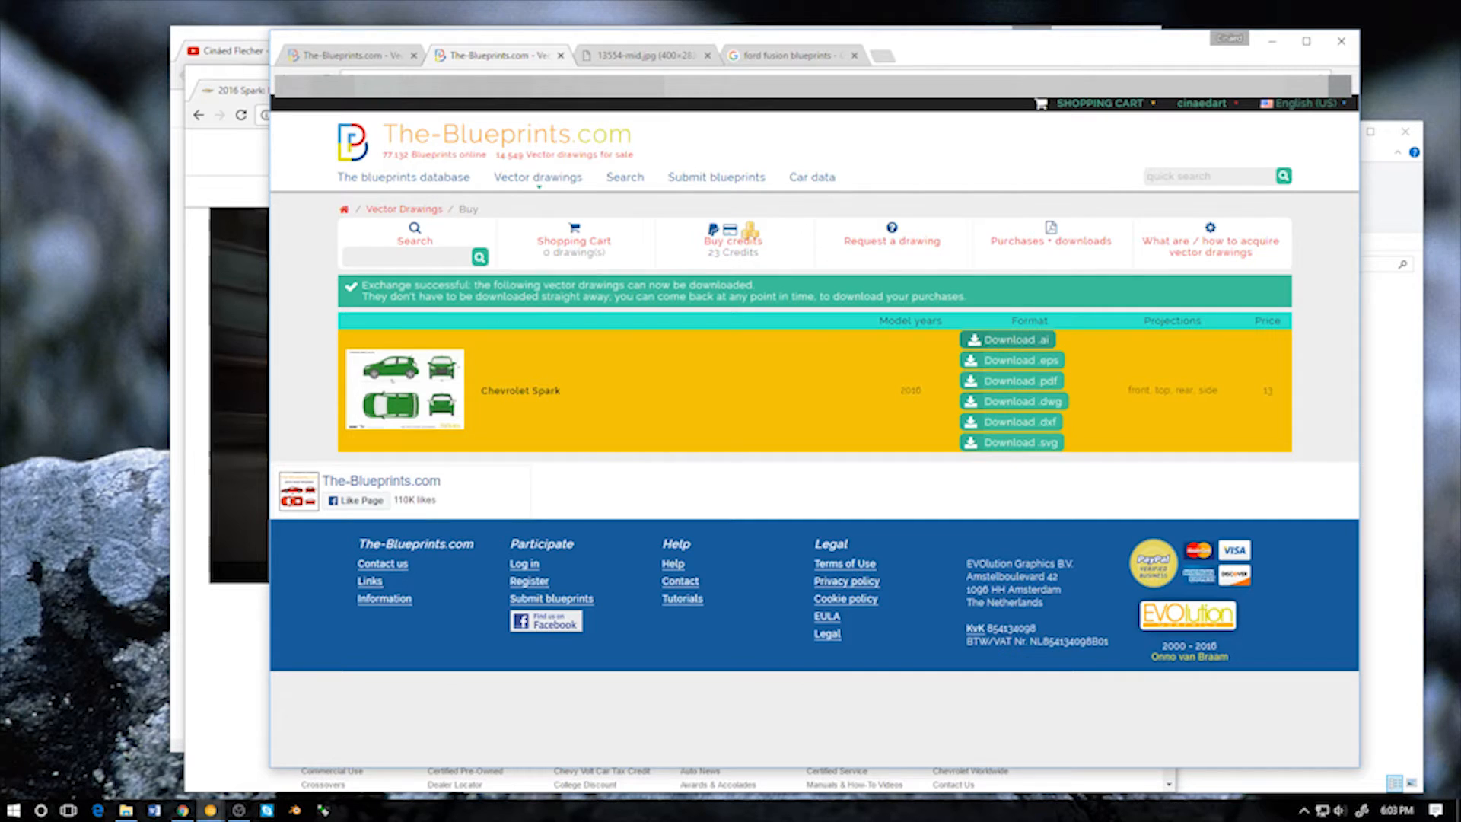
Download the Chevrolet Spark drawing in .ai format and open the downloaded file in Adobe Illustrator
click(1012, 340)
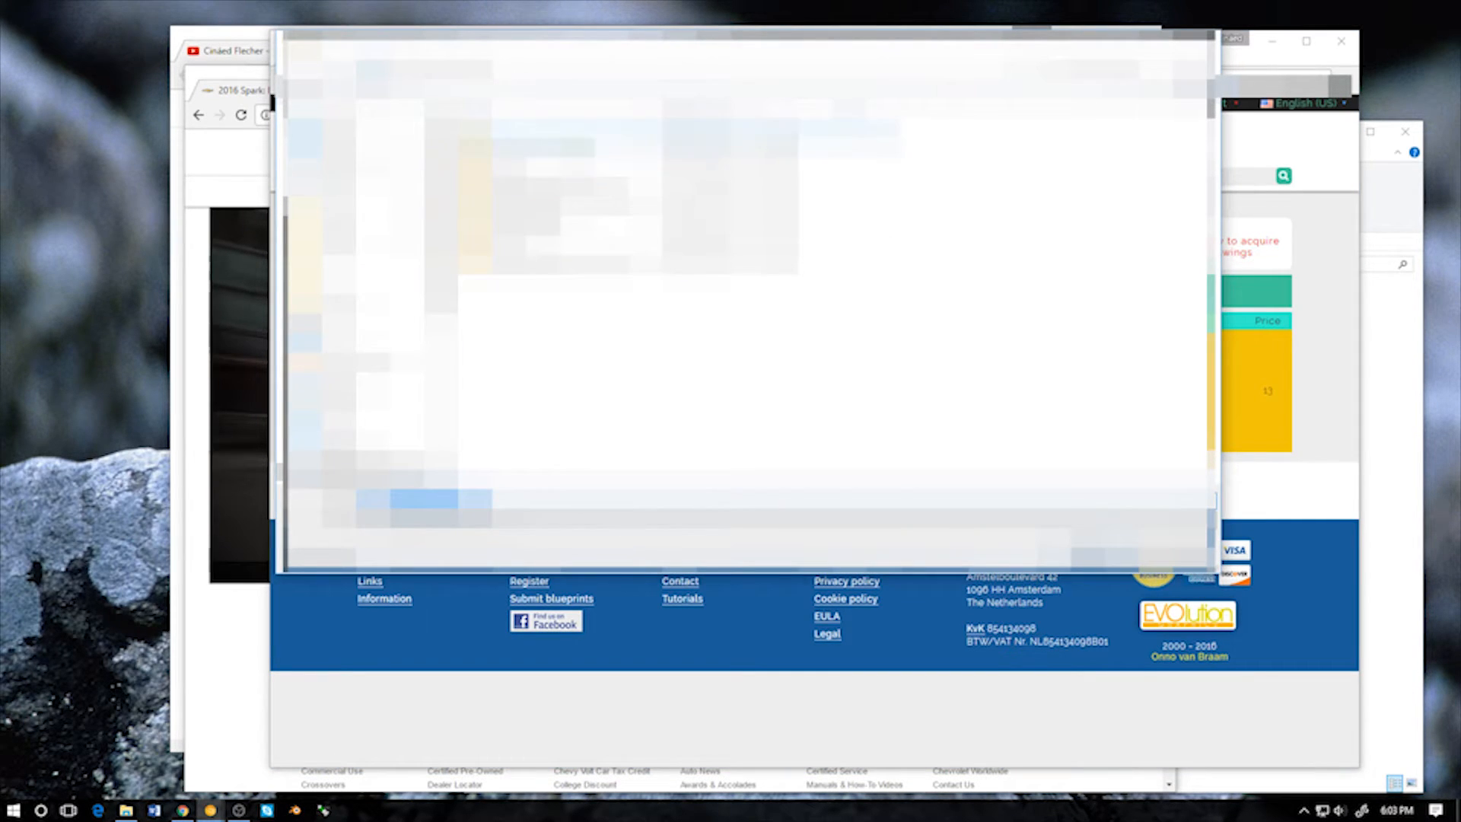
double_click(544, 129)
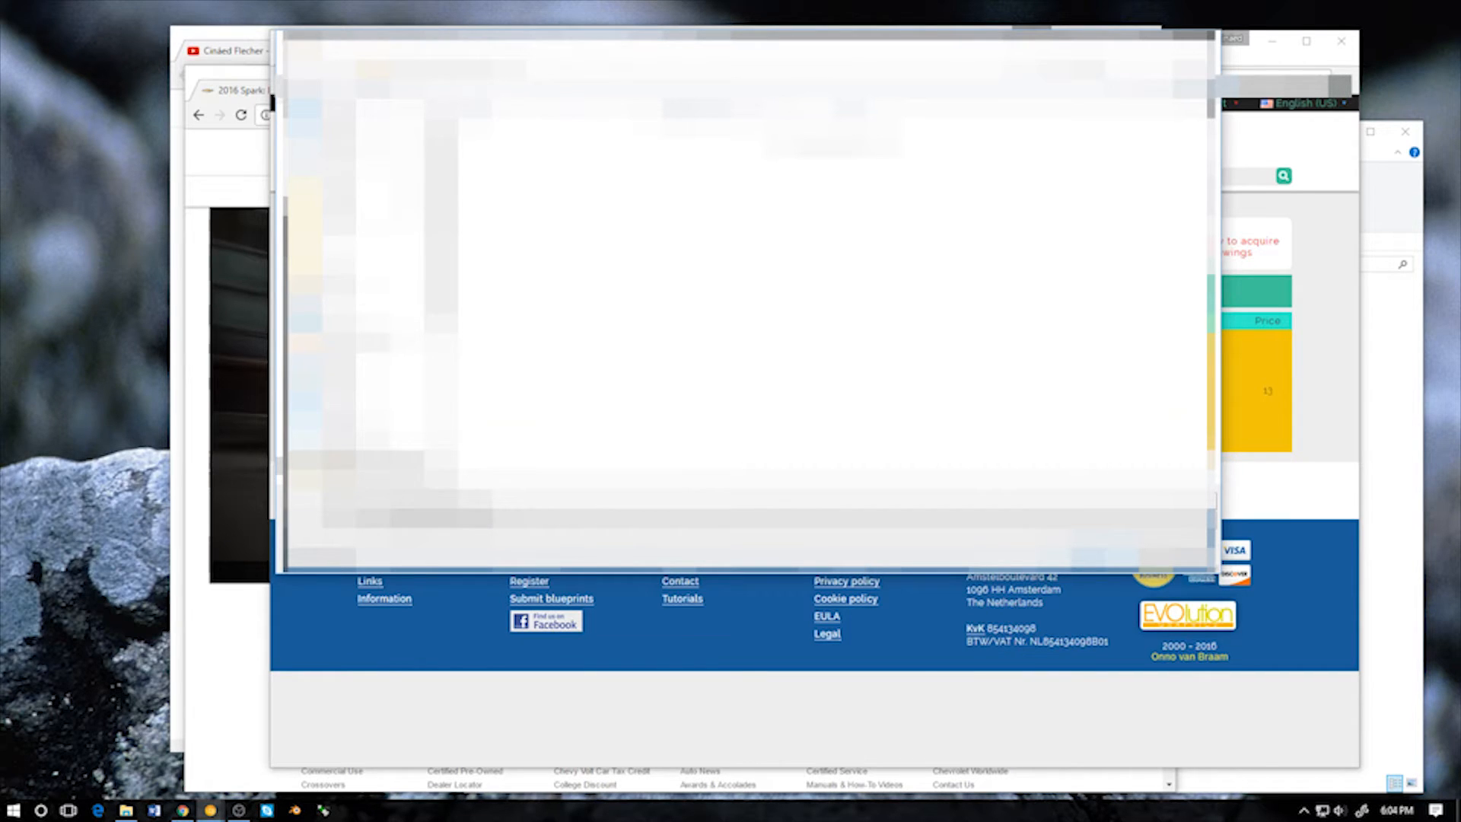
click(1103, 557)
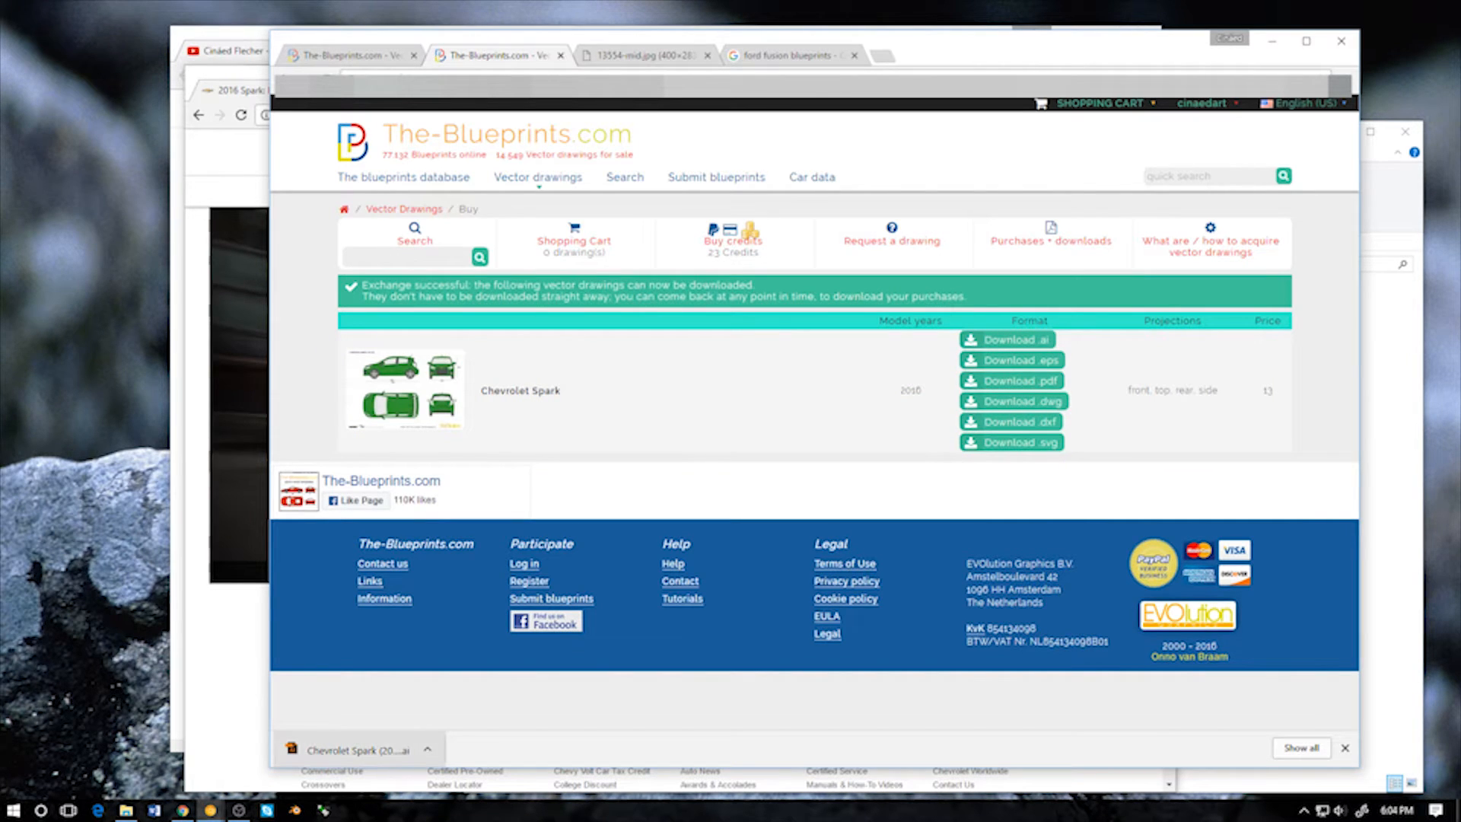
click(388, 750)
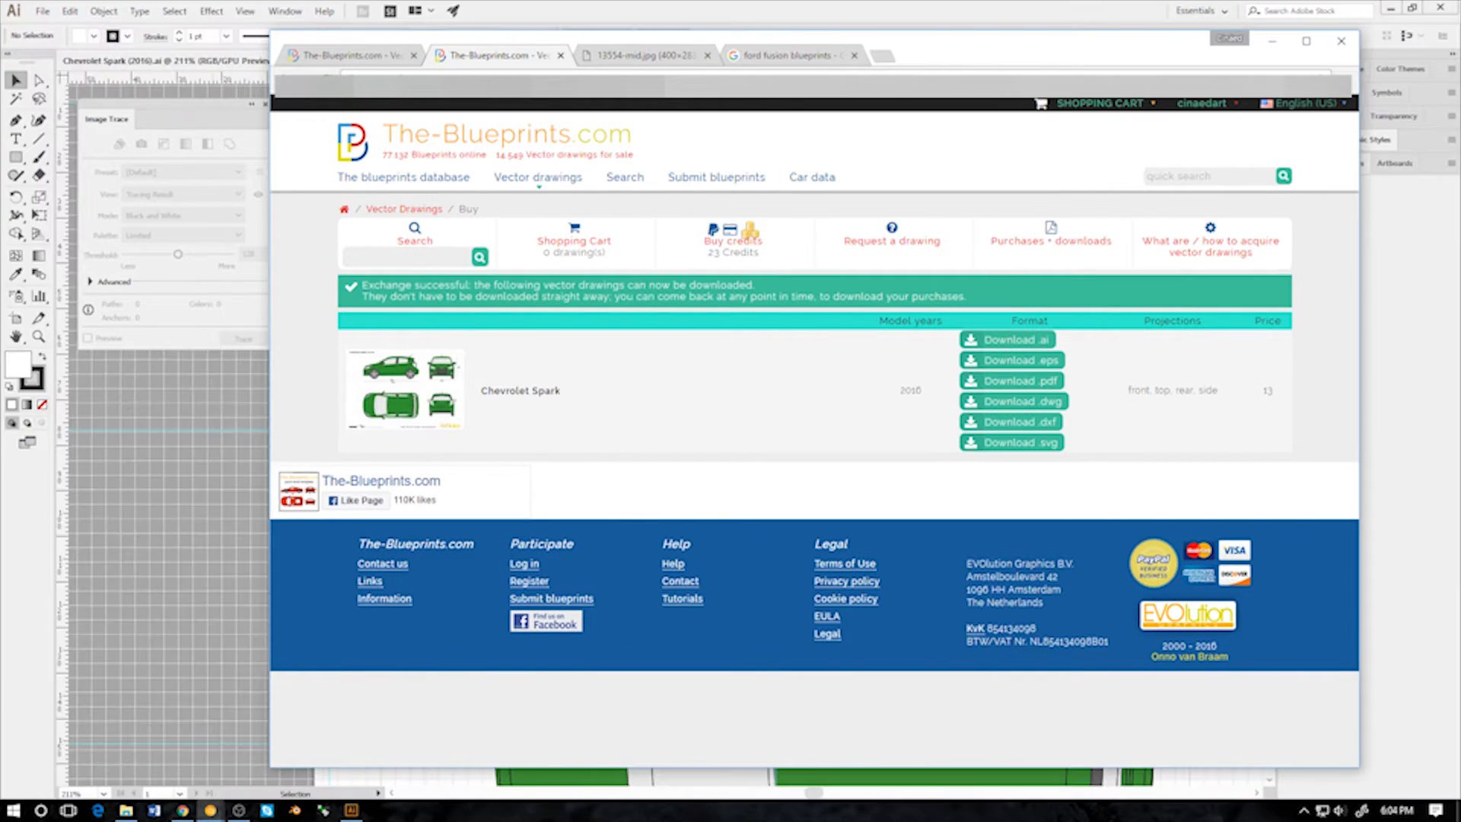
key(alt+Tab)
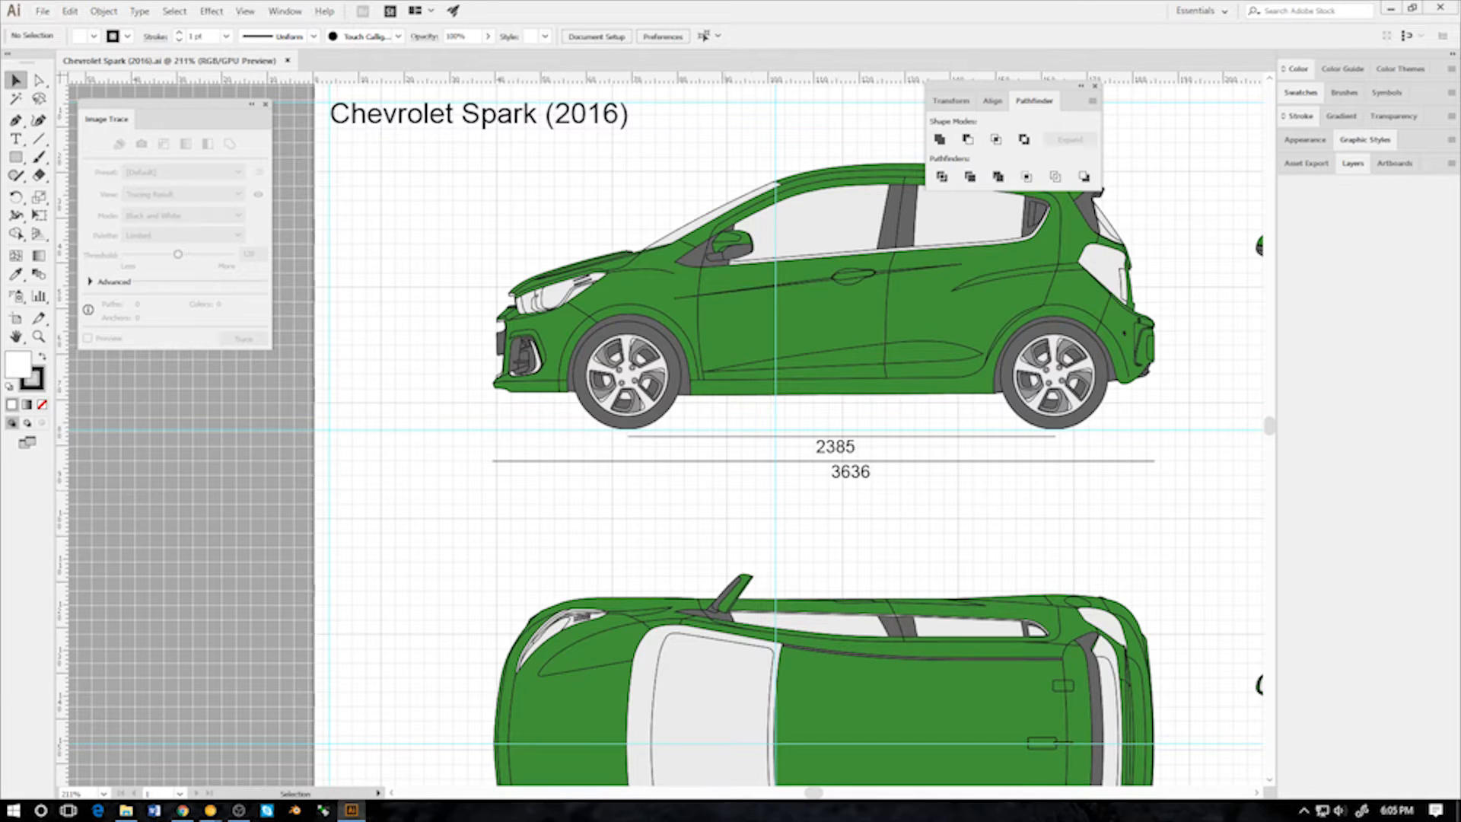
Examine the side, front, top and rear views of the car on the blueprint artboard
ctrl+scroll(732, 499, down, 1)
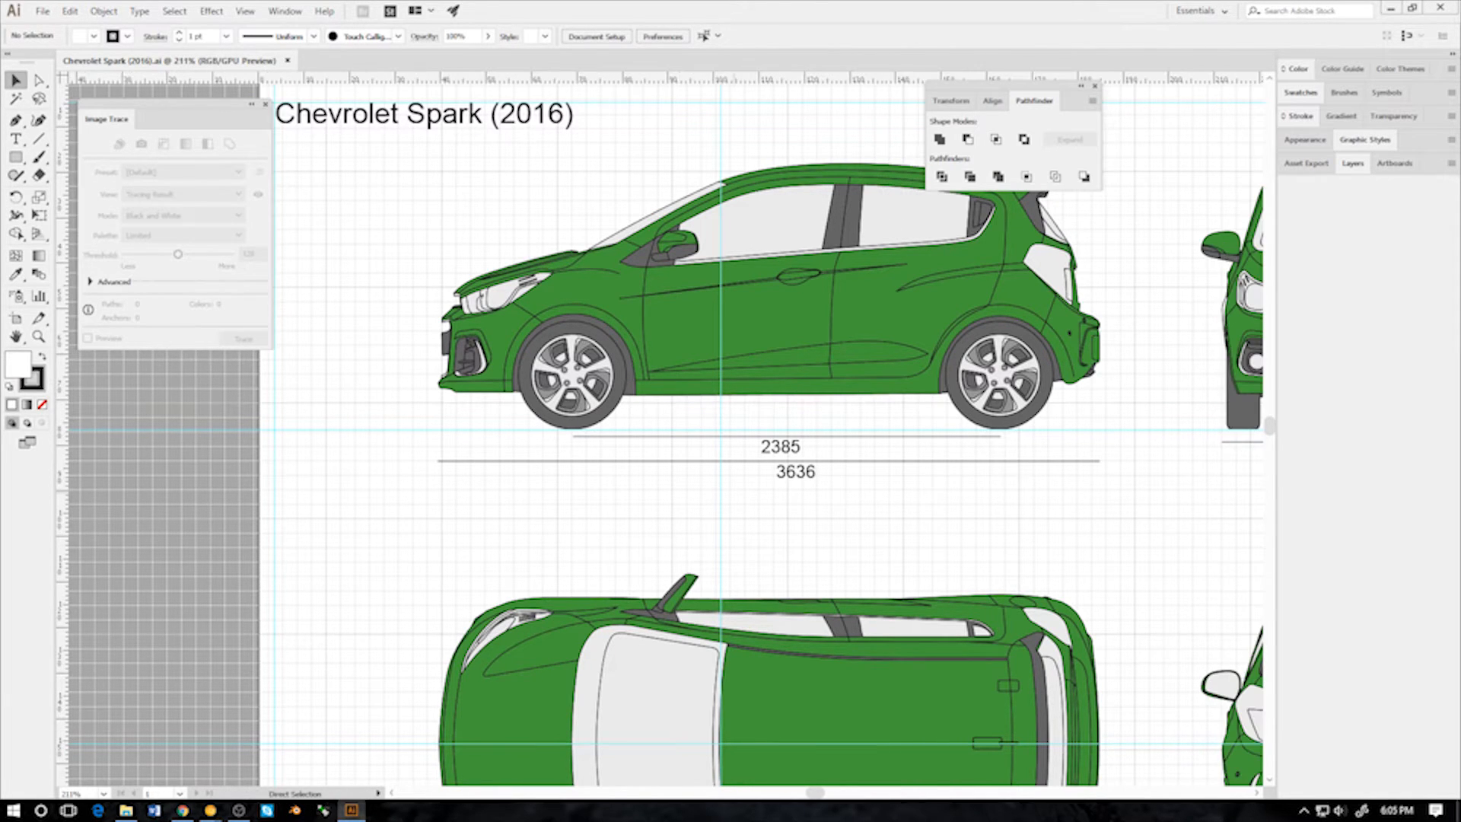
alt+scroll(732, 499, up, 1)
alt+scroll(734, 493, up, 6)
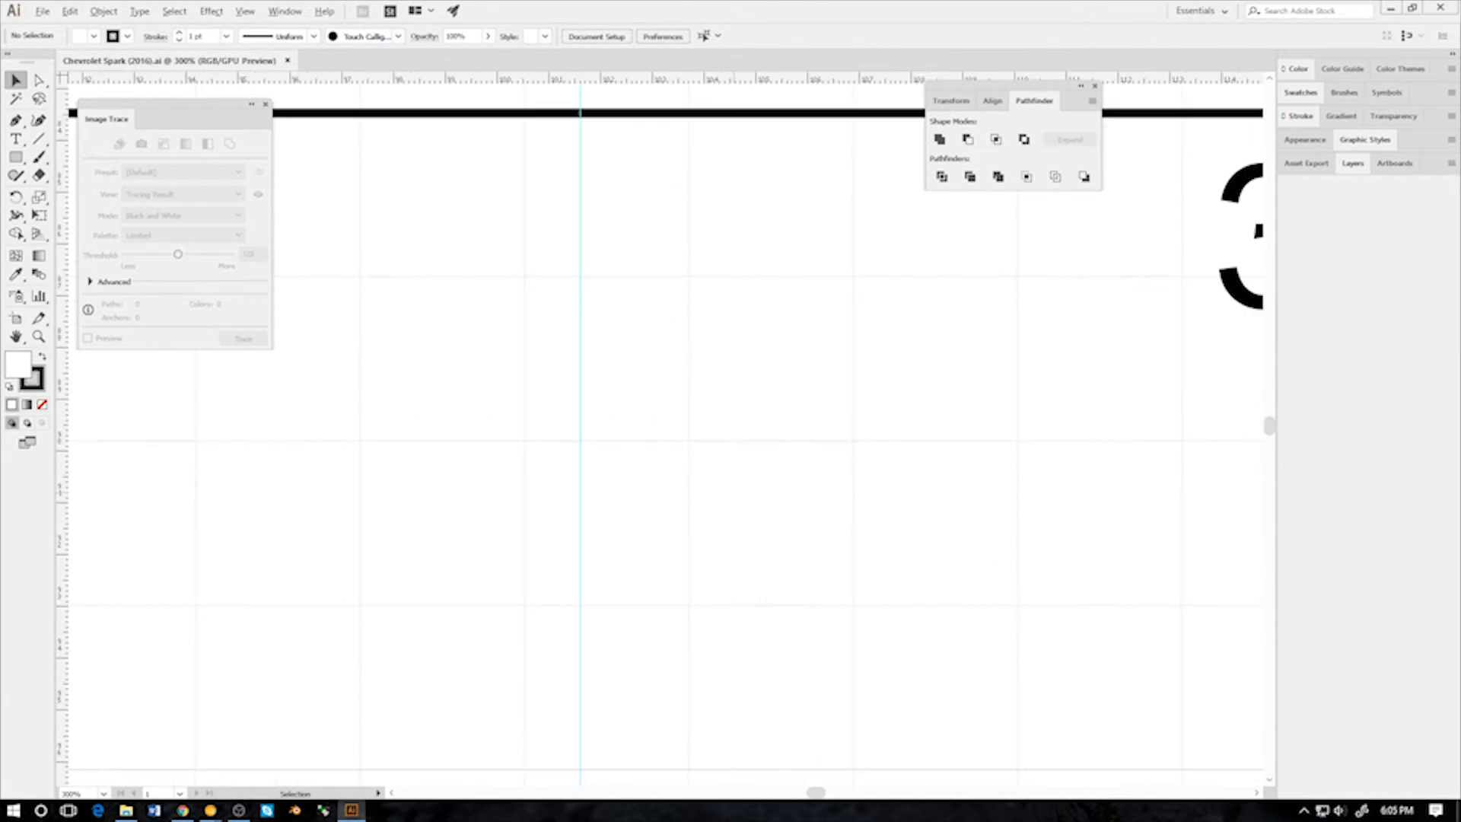
alt+scroll(734, 493, down, 11)
alt+scroll(735, 493, up, 2)
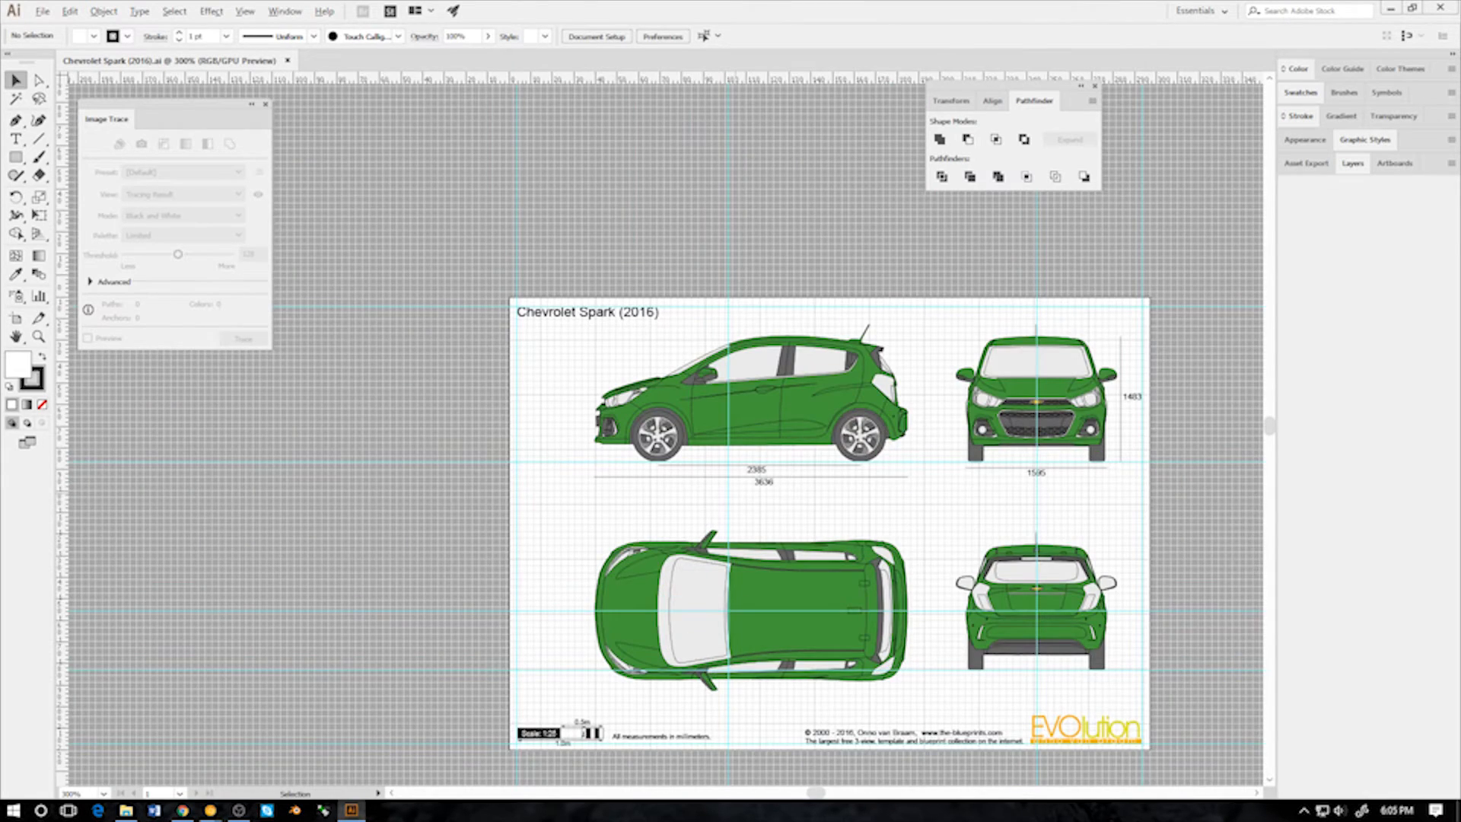
alt+scroll(739, 496, up, 1)
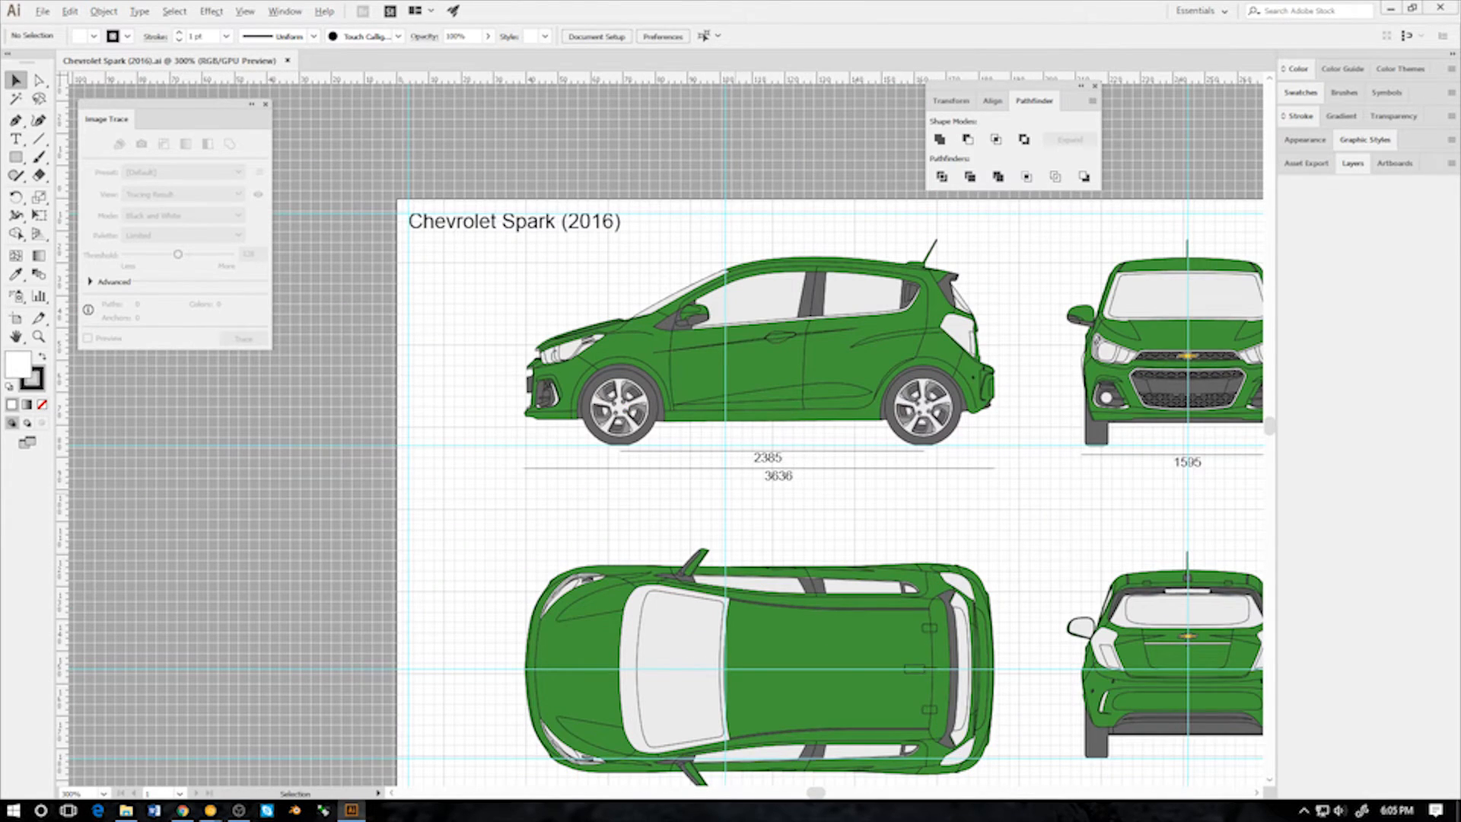
key(space)
drag(1242, 391, 1144, 340)
key(space)
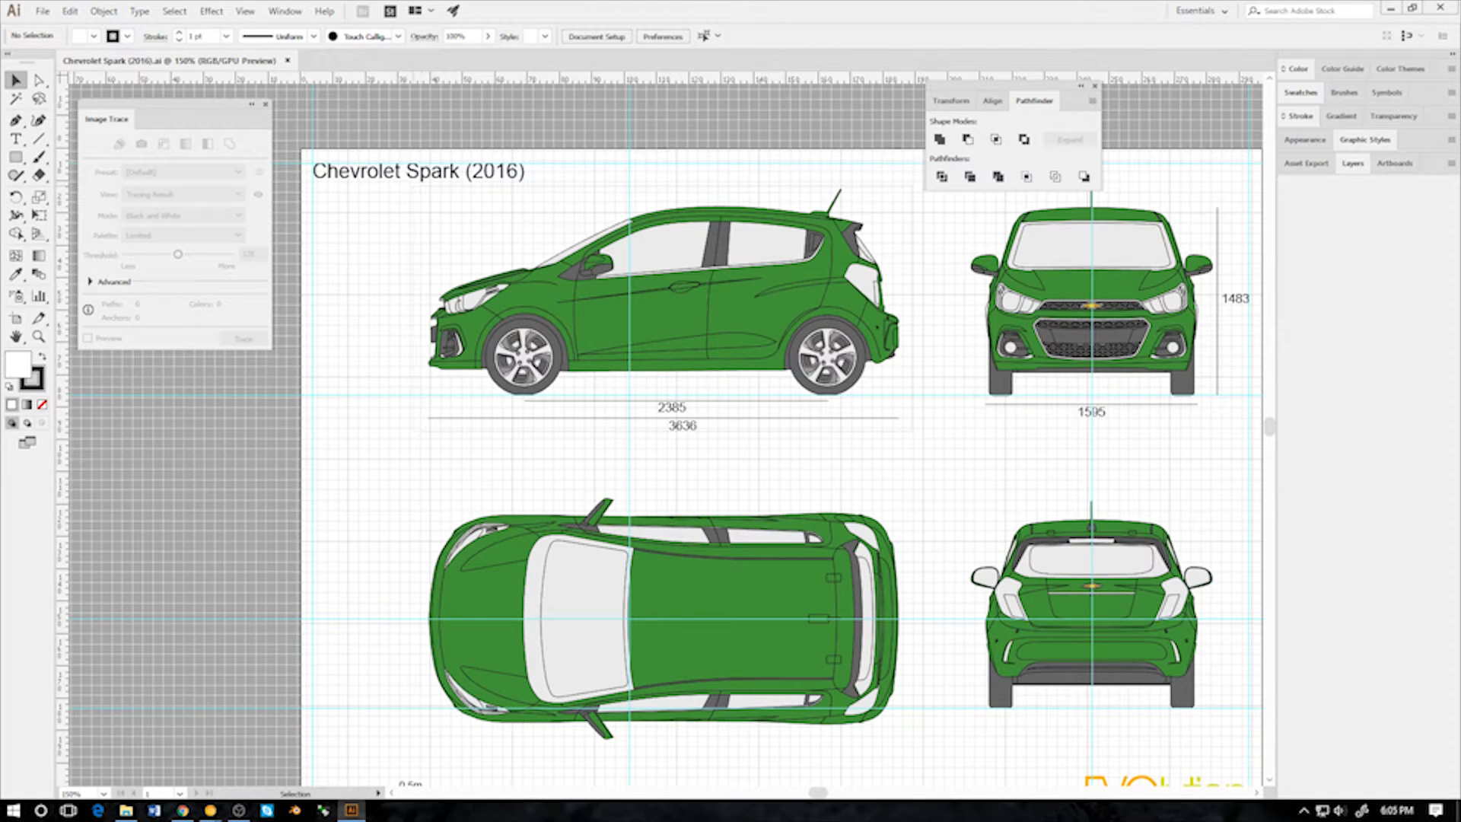
key(ctrl+a)
key(ctrl+shift+a)
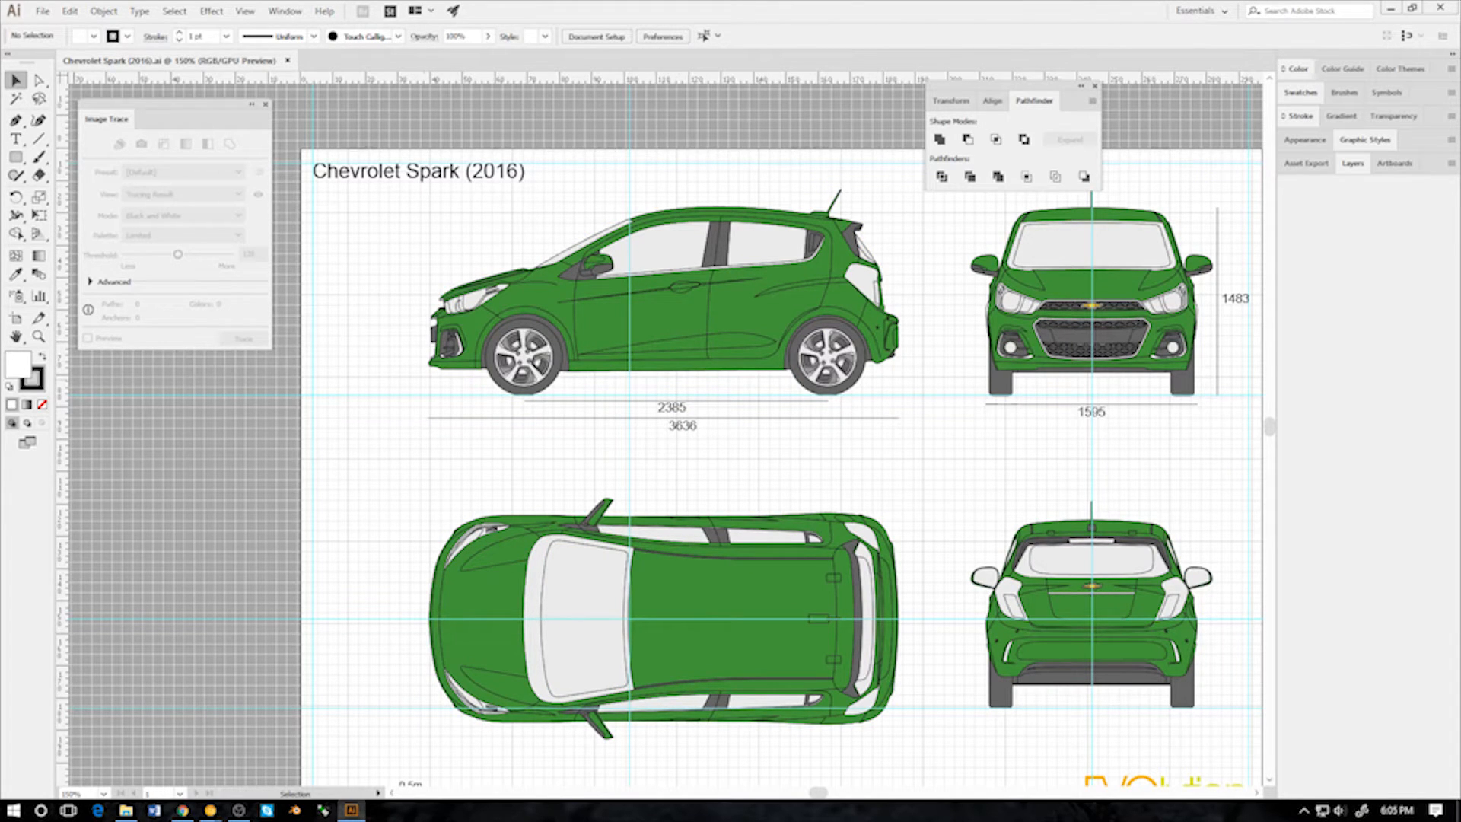
click(16, 319)
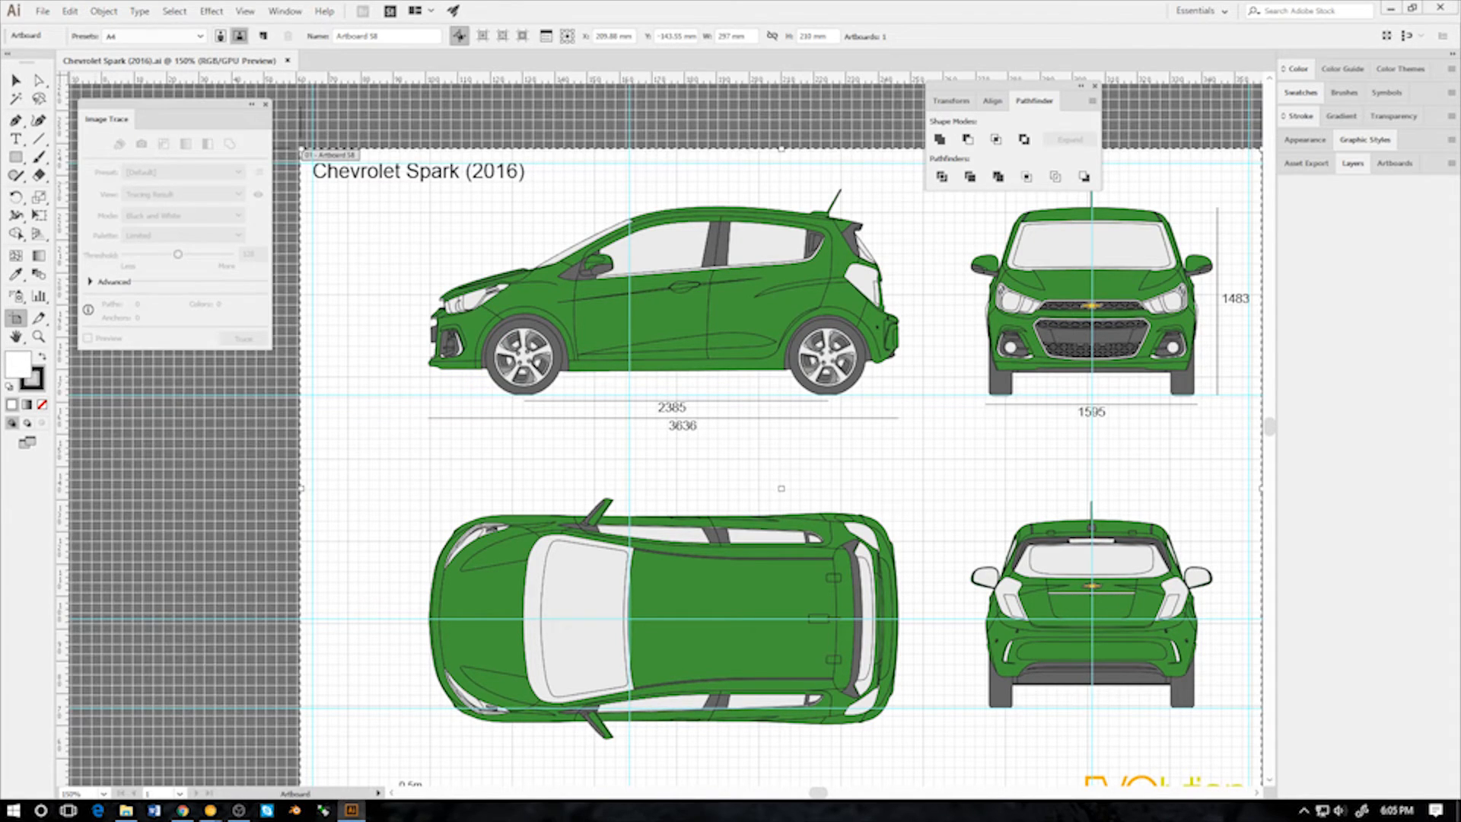
drag(300, 149, 400, 190)
key(ctrl+z)
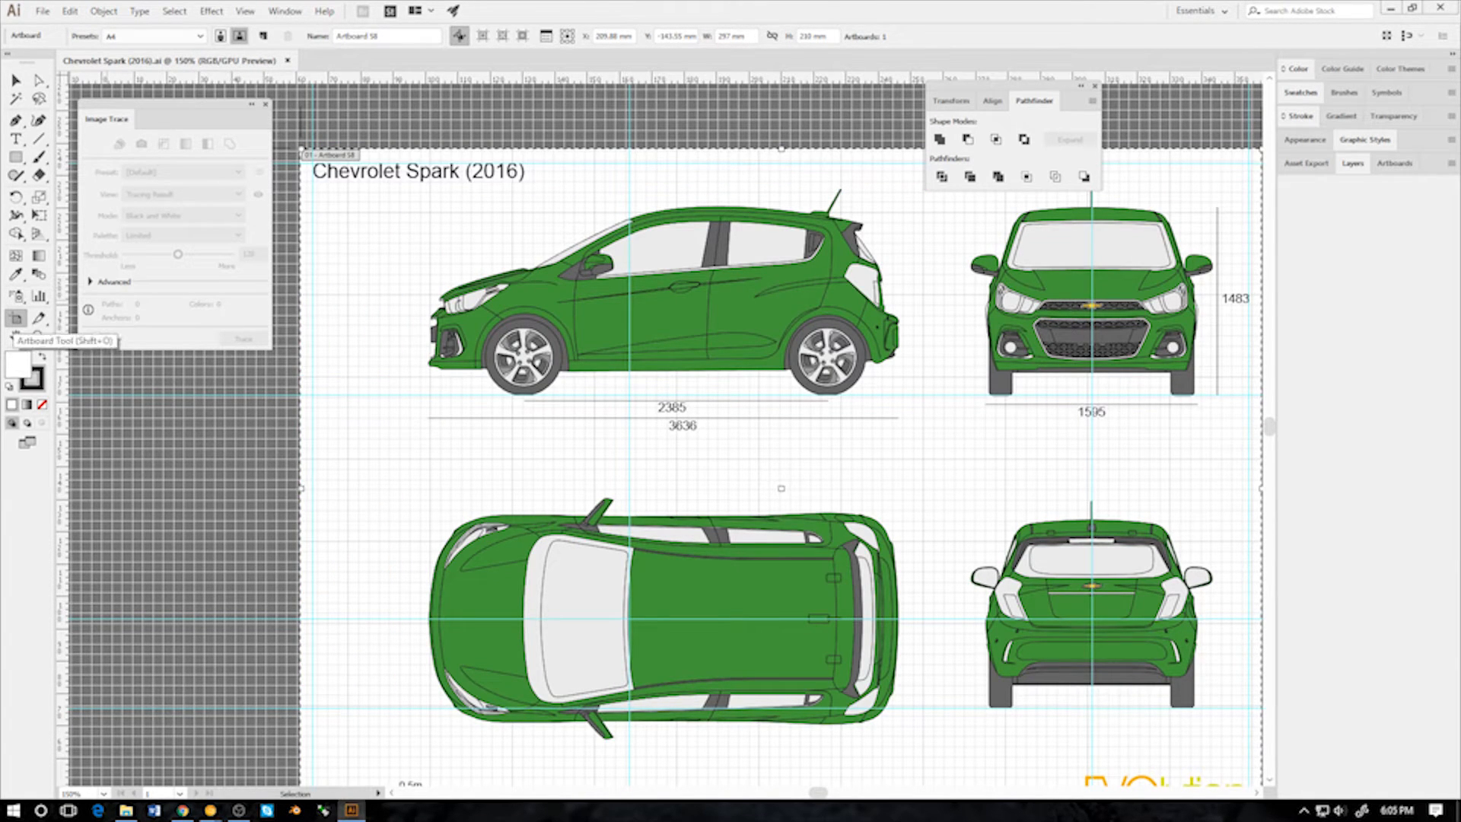
Crop the artboard to about 146 × 66 mm around the car's side view, and undo the crop
click(15, 318)
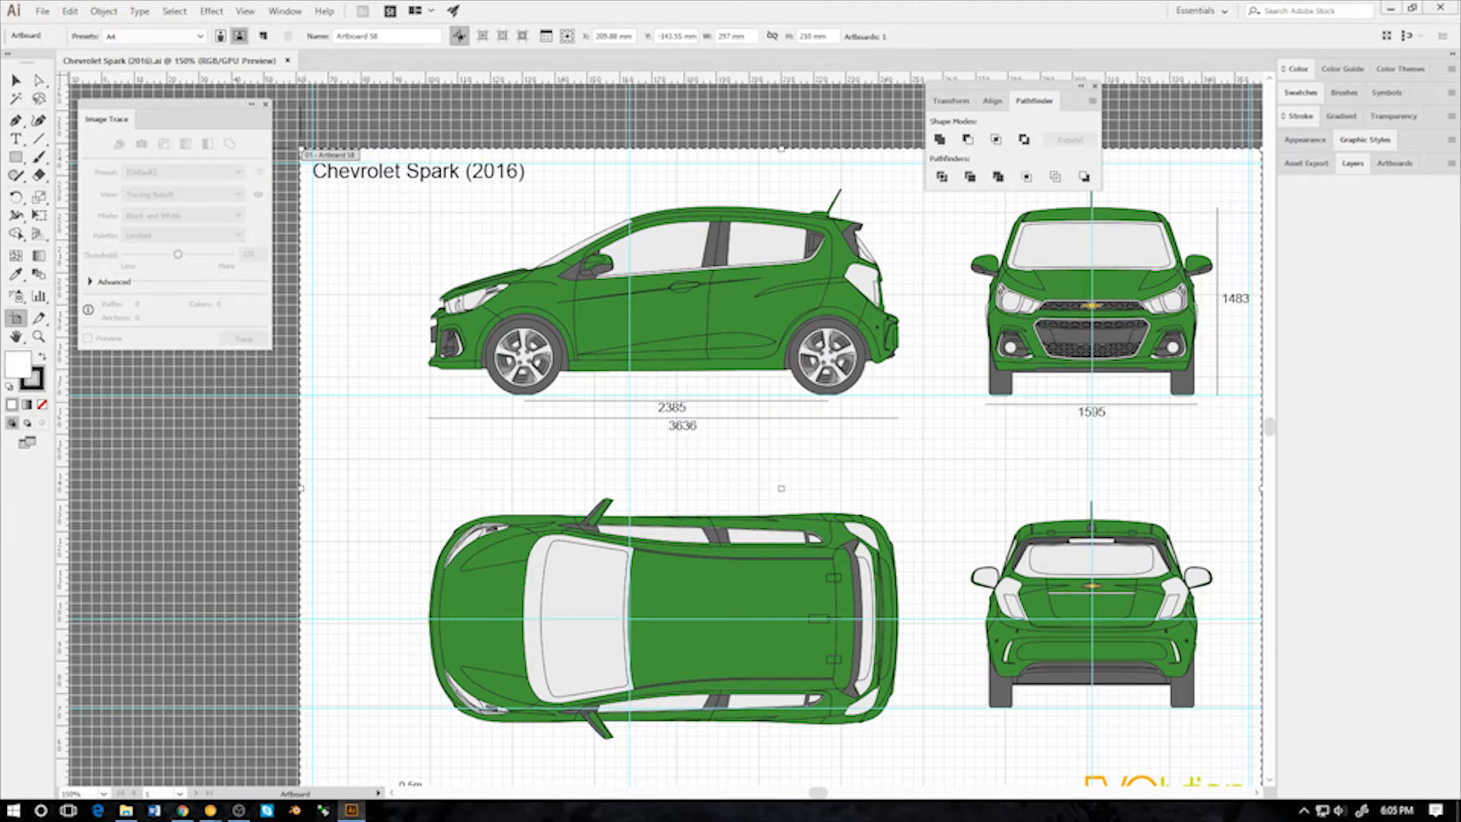
drag(300, 149, 434, 187)
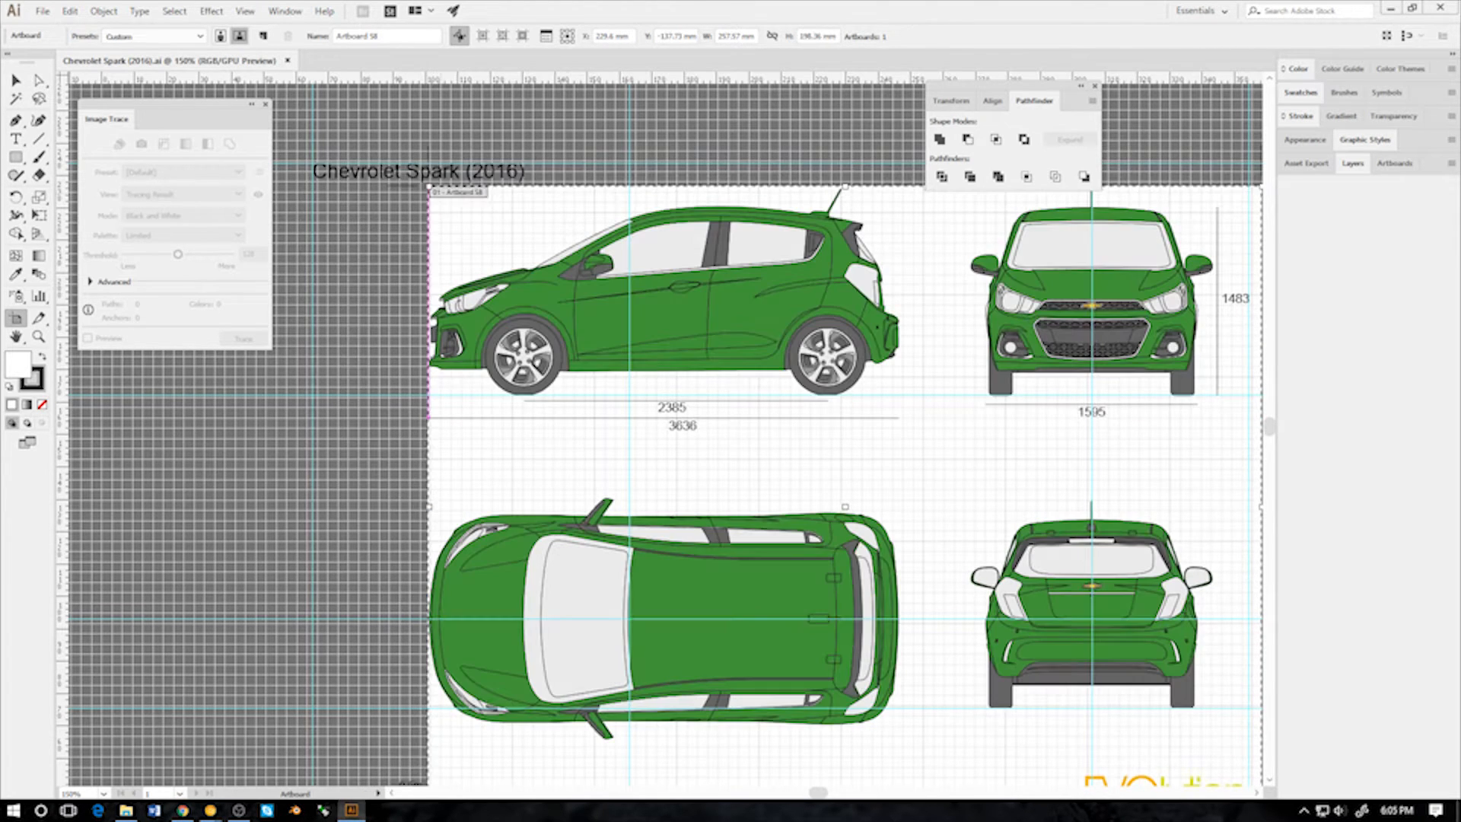
scroll(433, 188, down, 4)
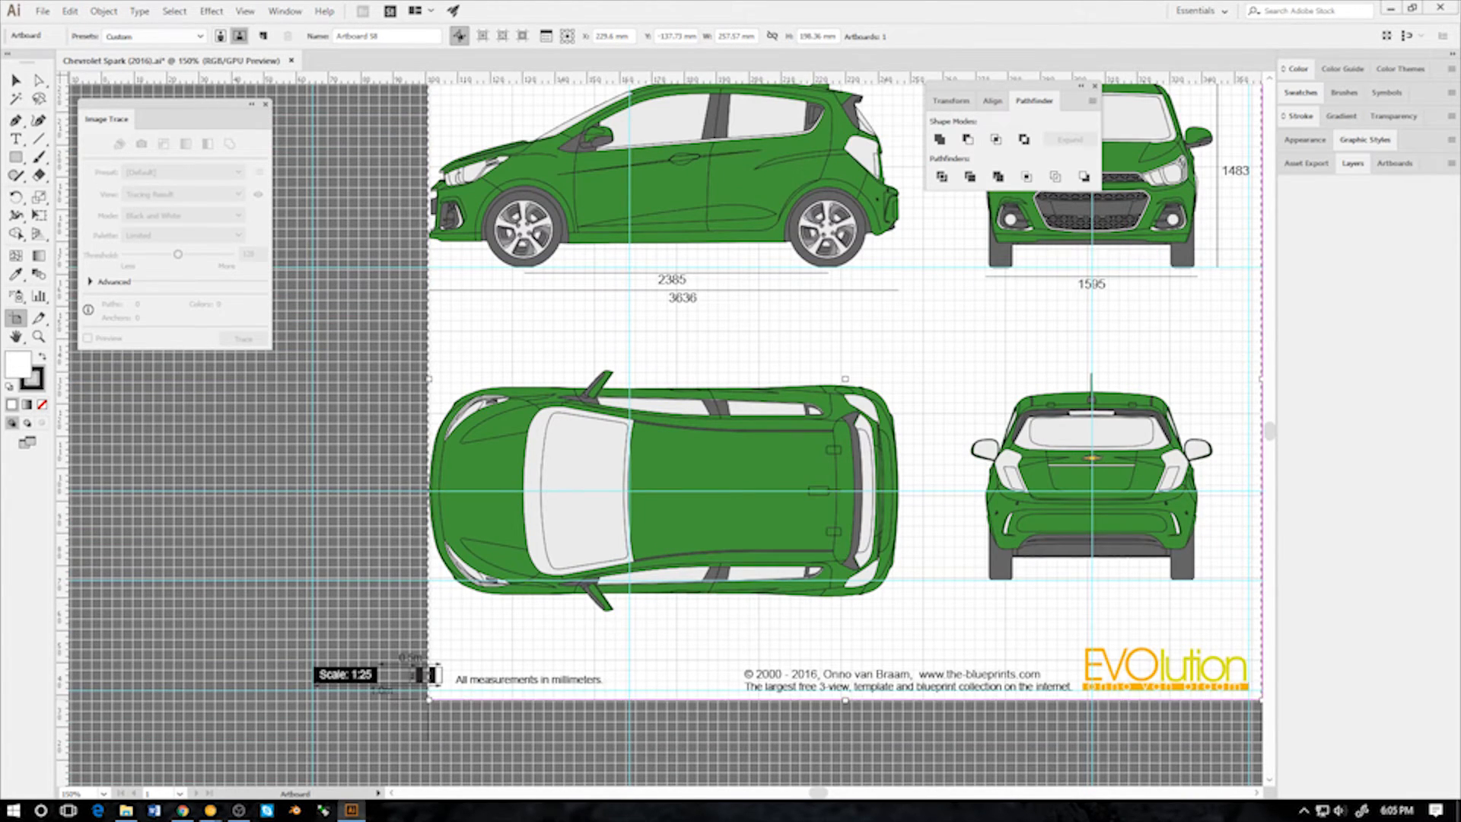
drag(1261, 699, 897, 272)
click(42, 10)
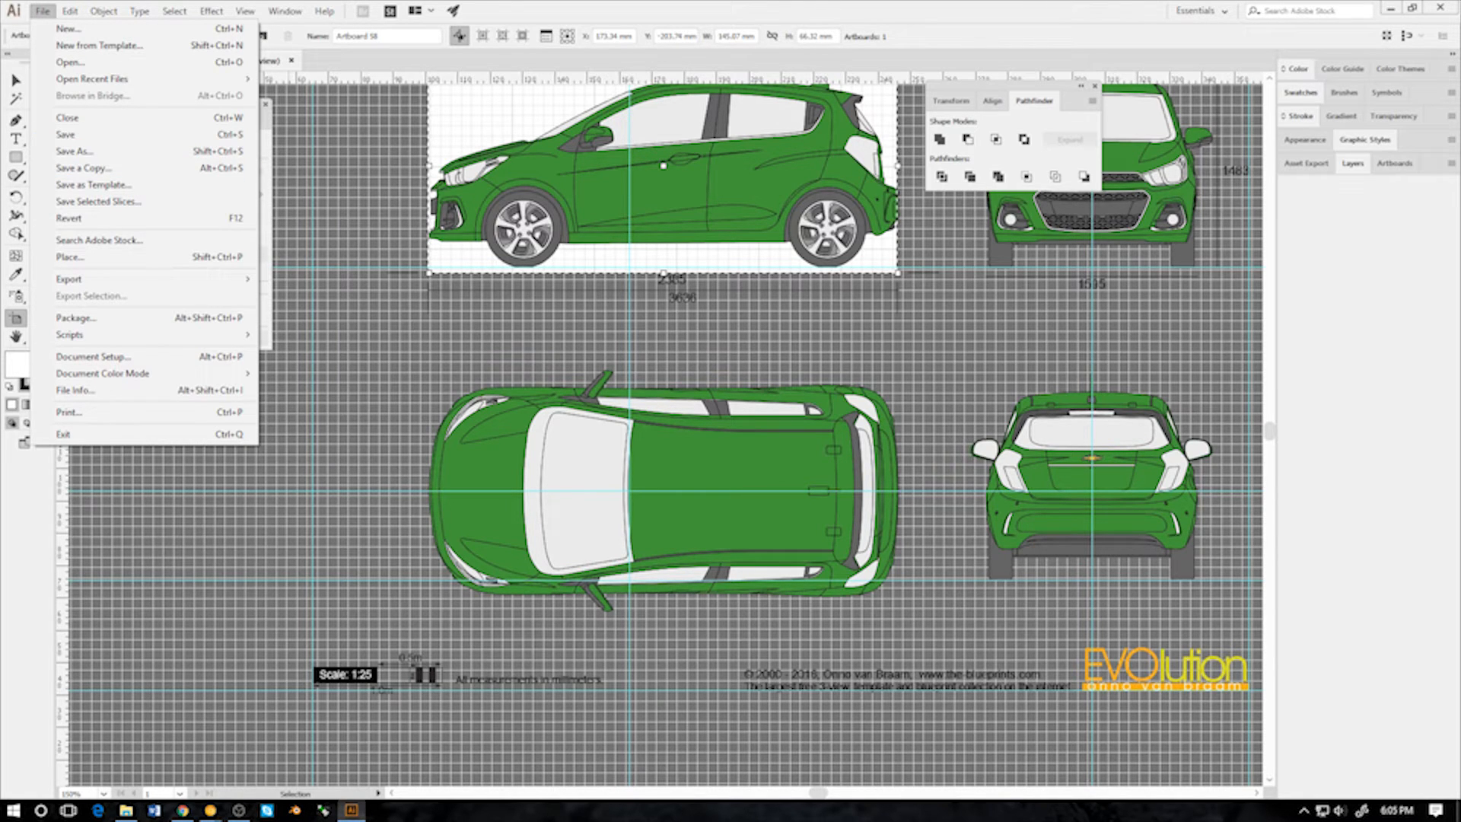
click(811, 289)
scroll(811, 289, up, 4)
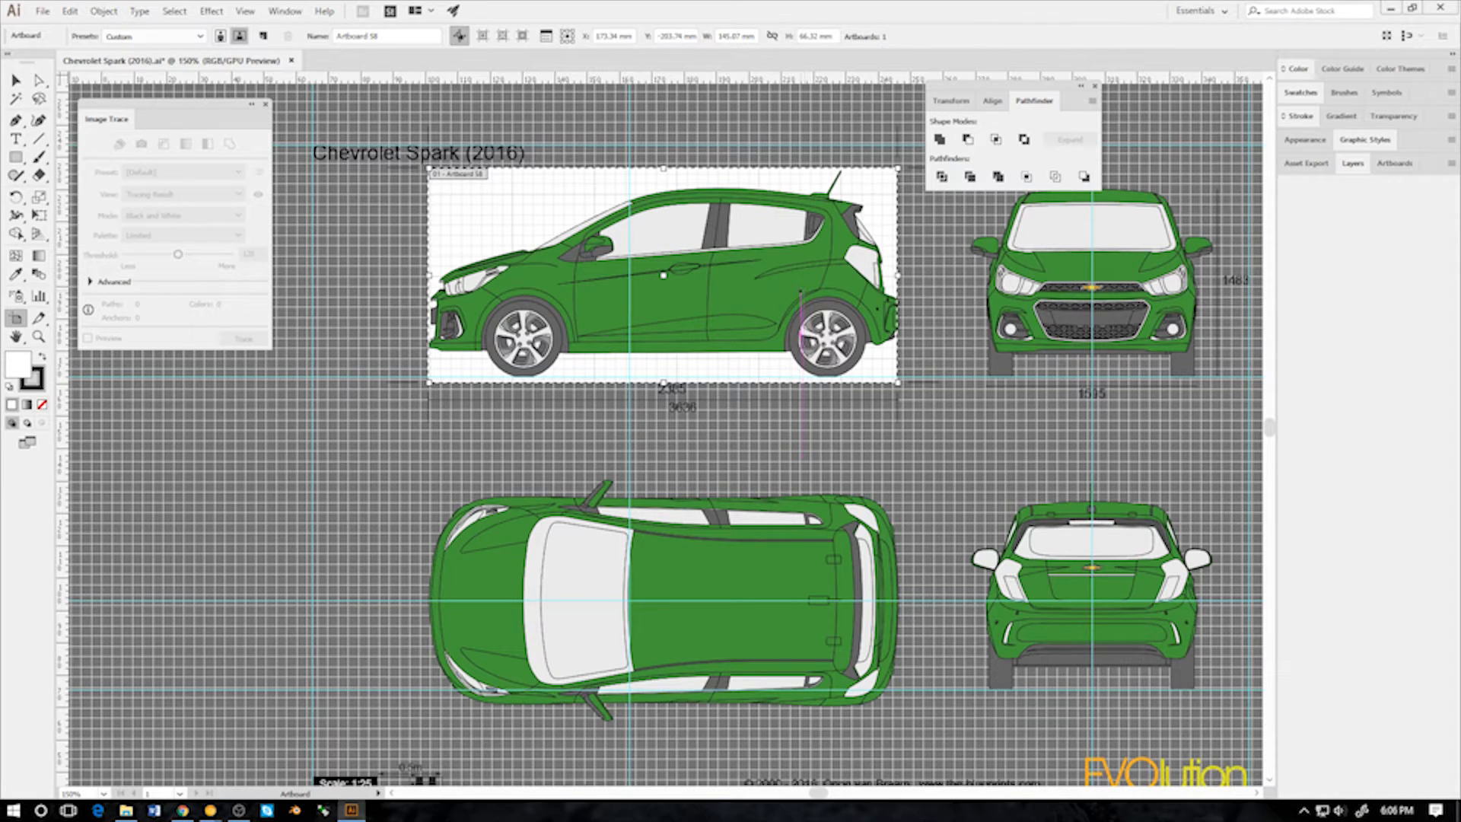
key(v)
key(ctrl+z)
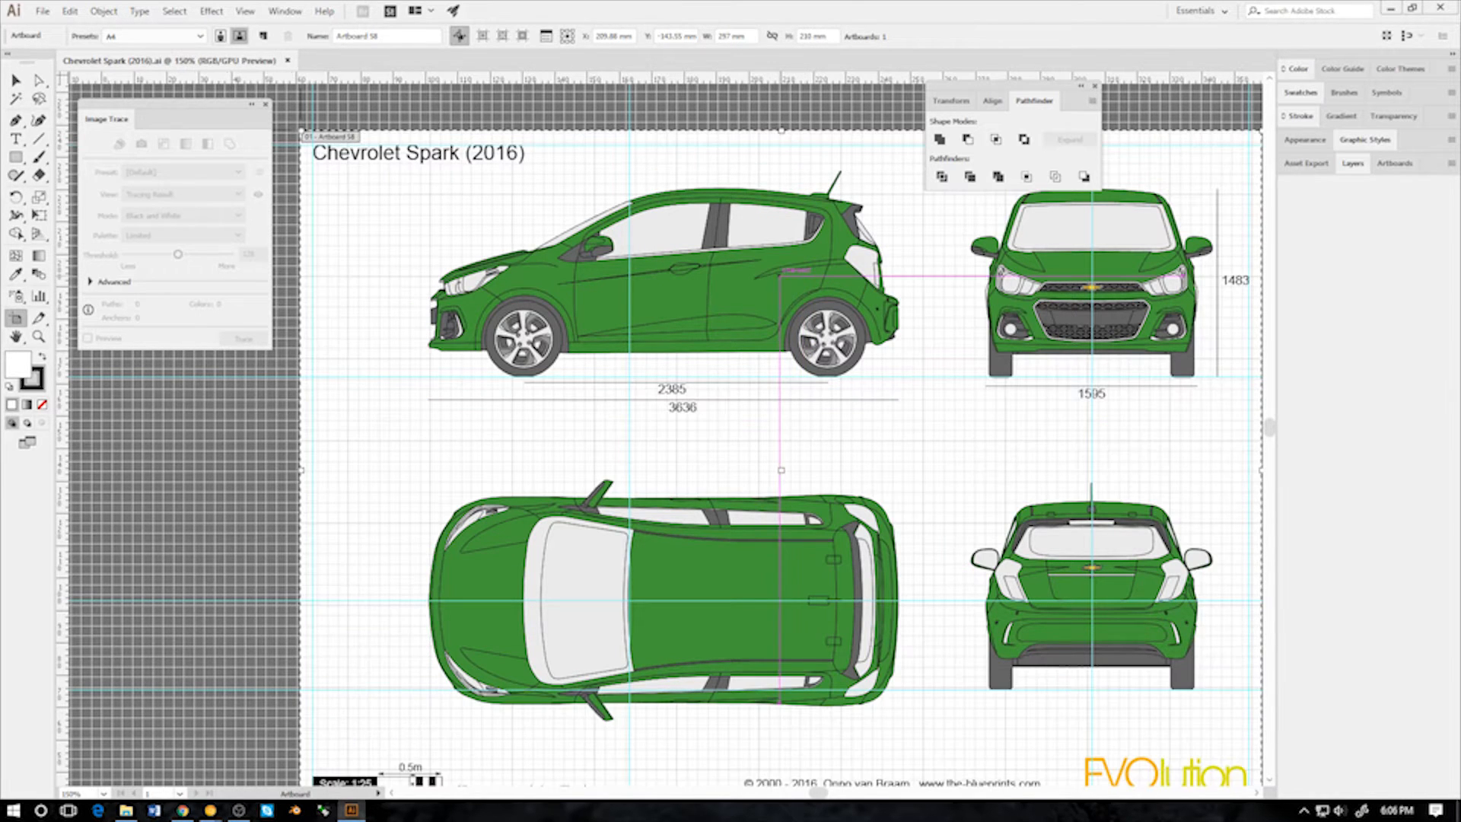
Try to shrink the artboard towards the car's front view, undo the change and leave artboard editing
drag(301, 130, 967, 172)
key(ctrl+z)
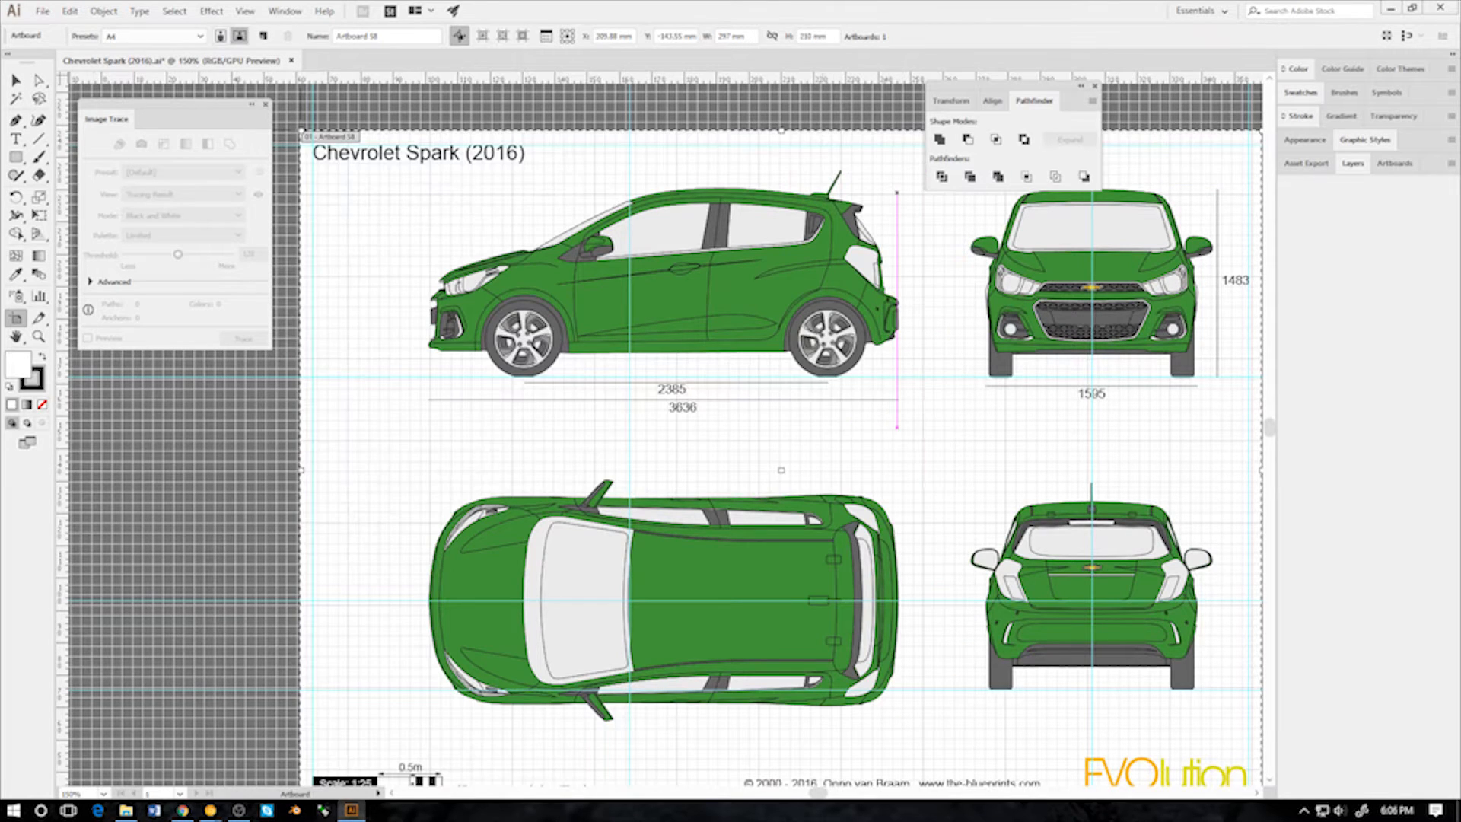
key(v)
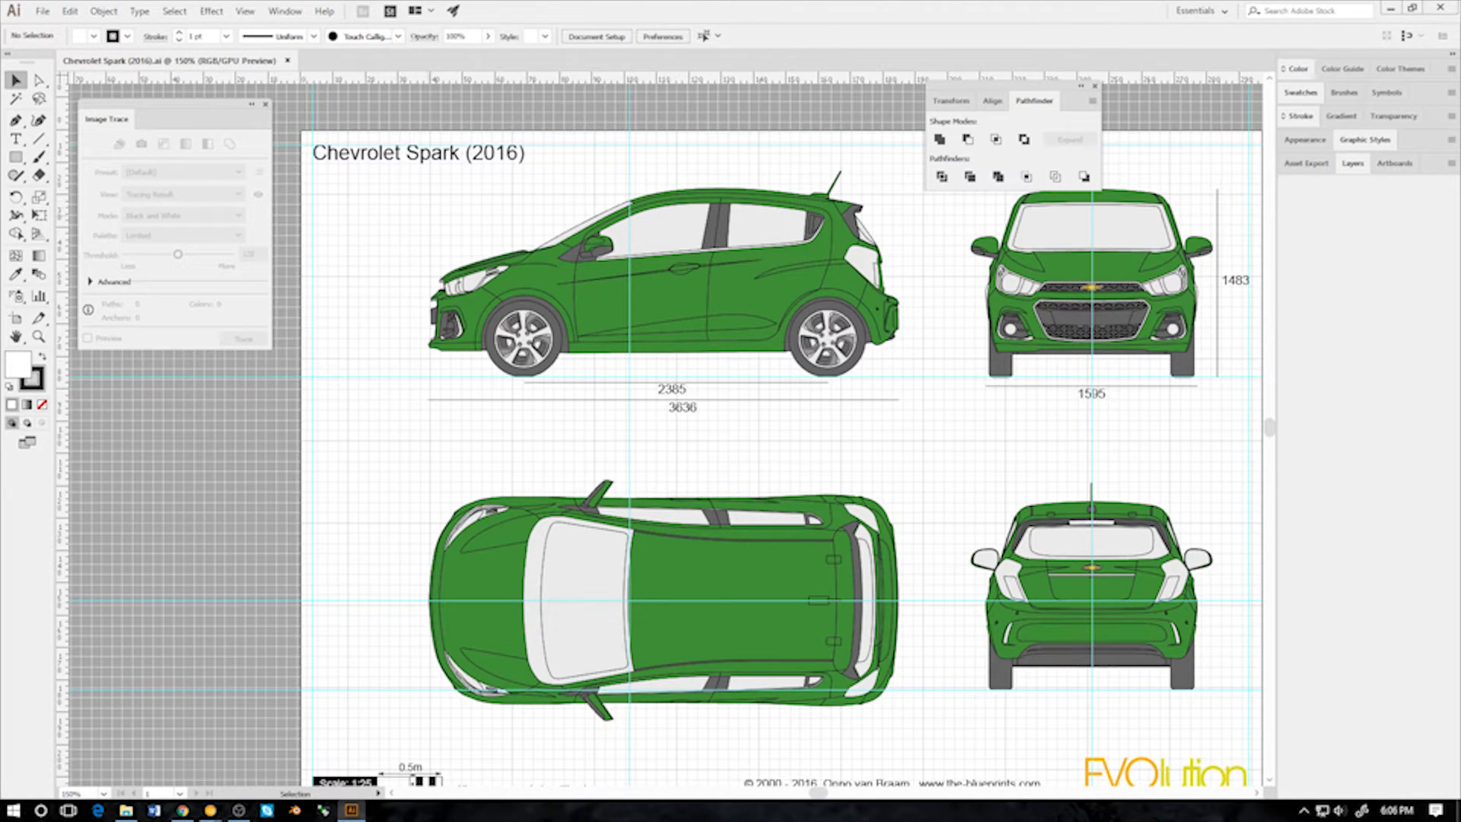
Hide the document's grid and guides
key(ctrl+apostrophe)
key(ctrl+semicolon)
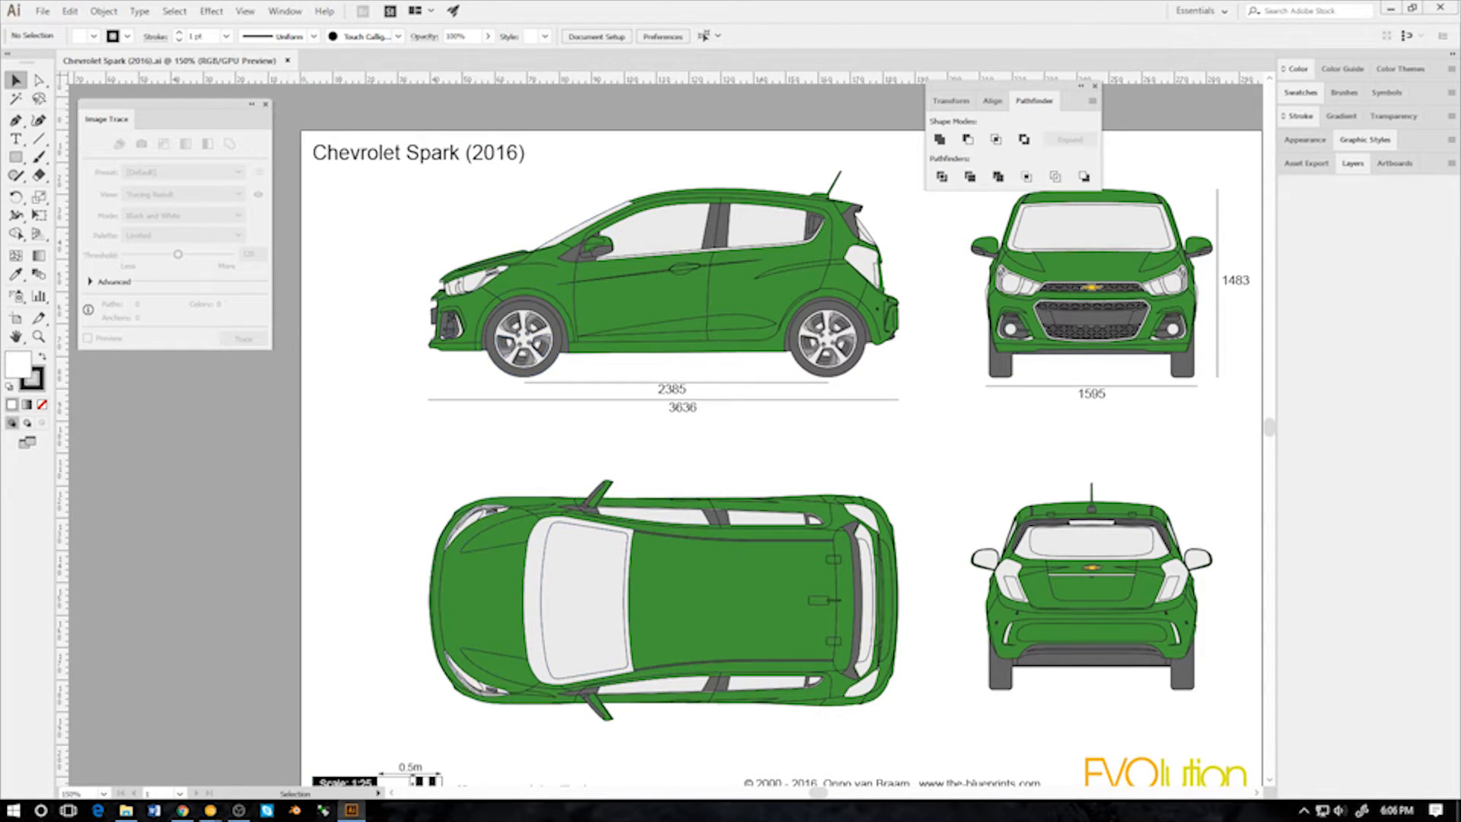
Start exporting the blueprint artboard as a JPEG with the file name blueprint_chevy_spark
click(43, 12)
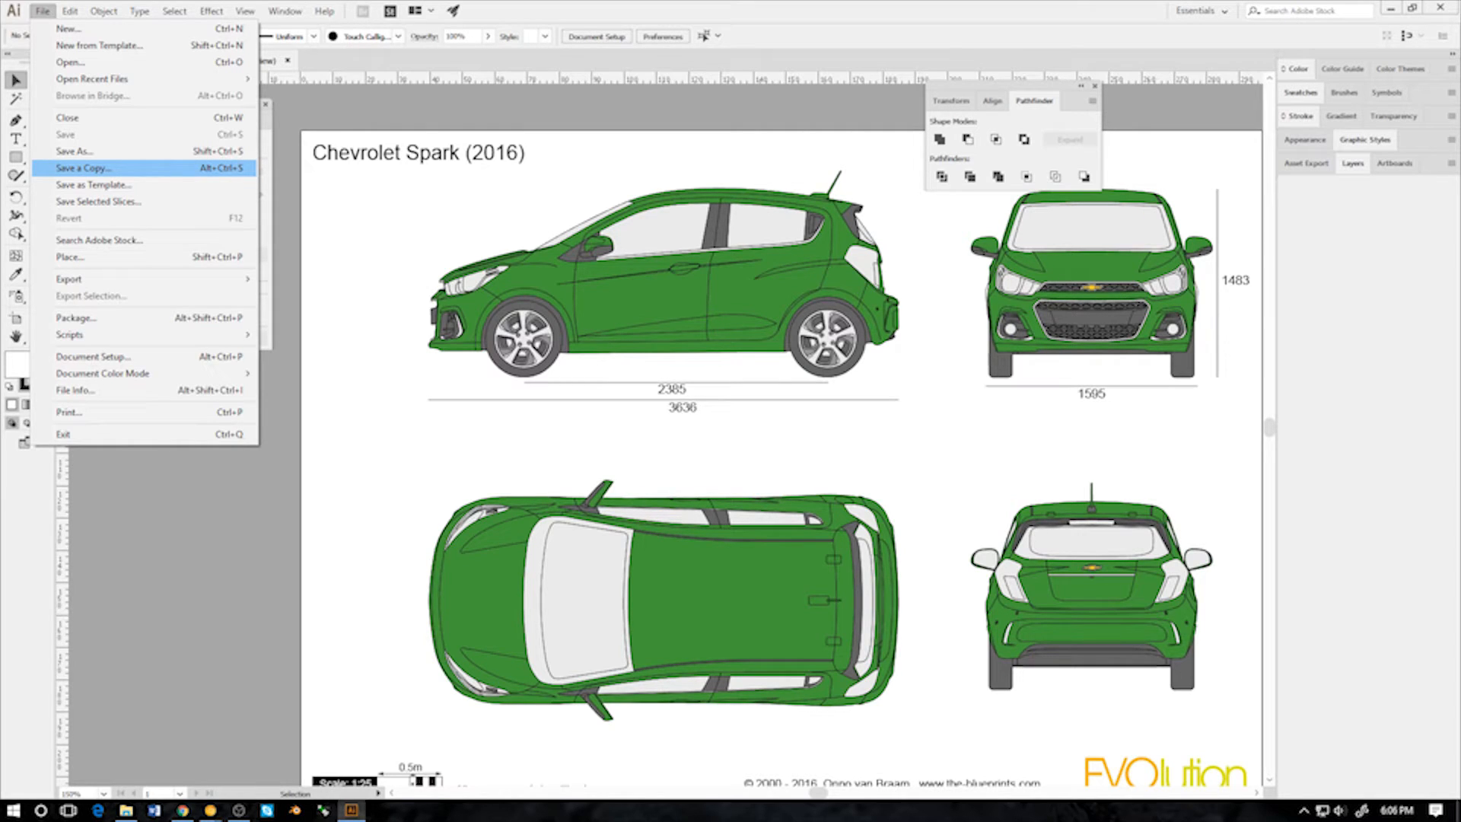
mouse_move(145, 279)
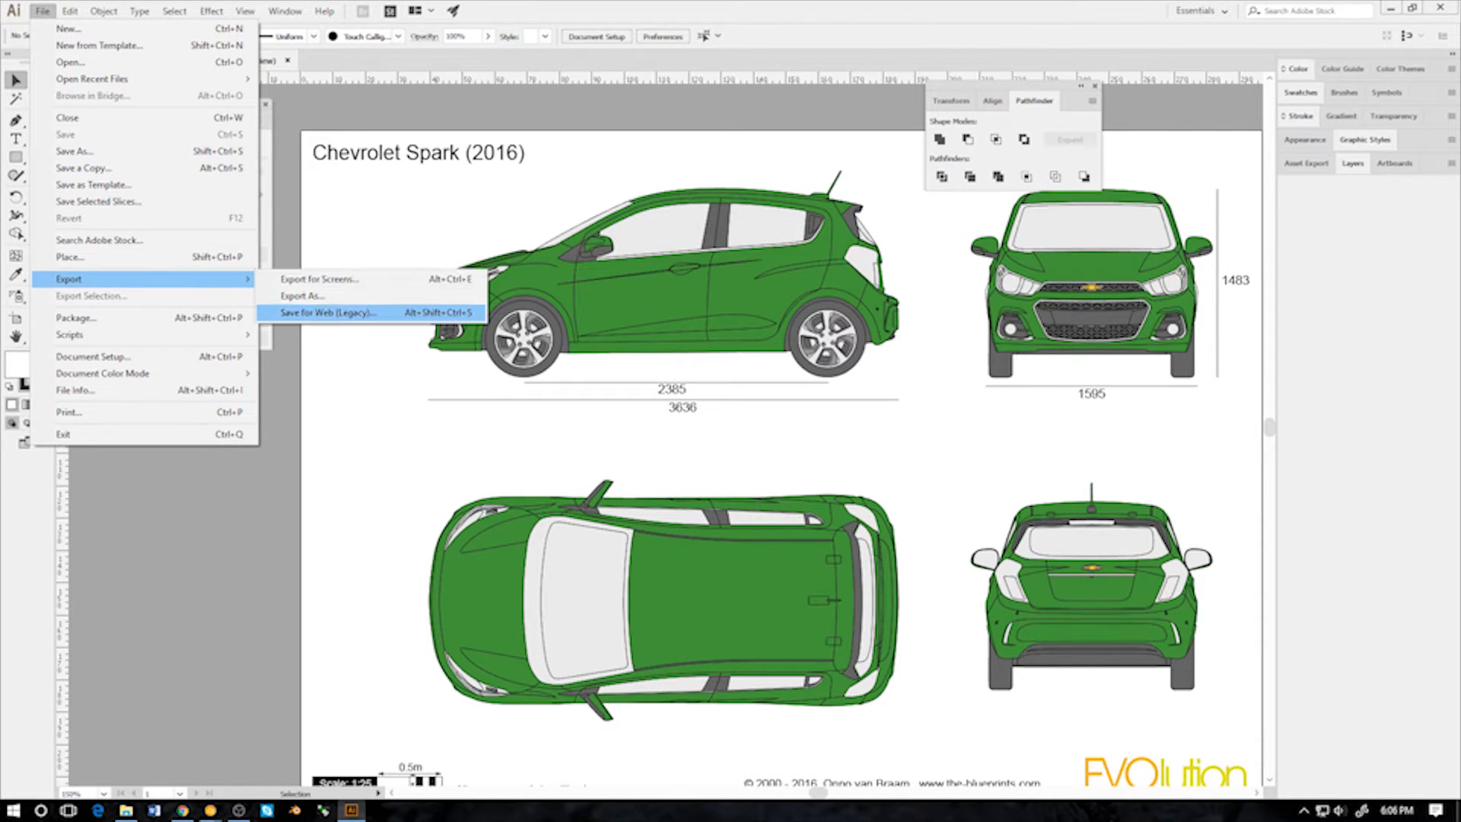
click(304, 296)
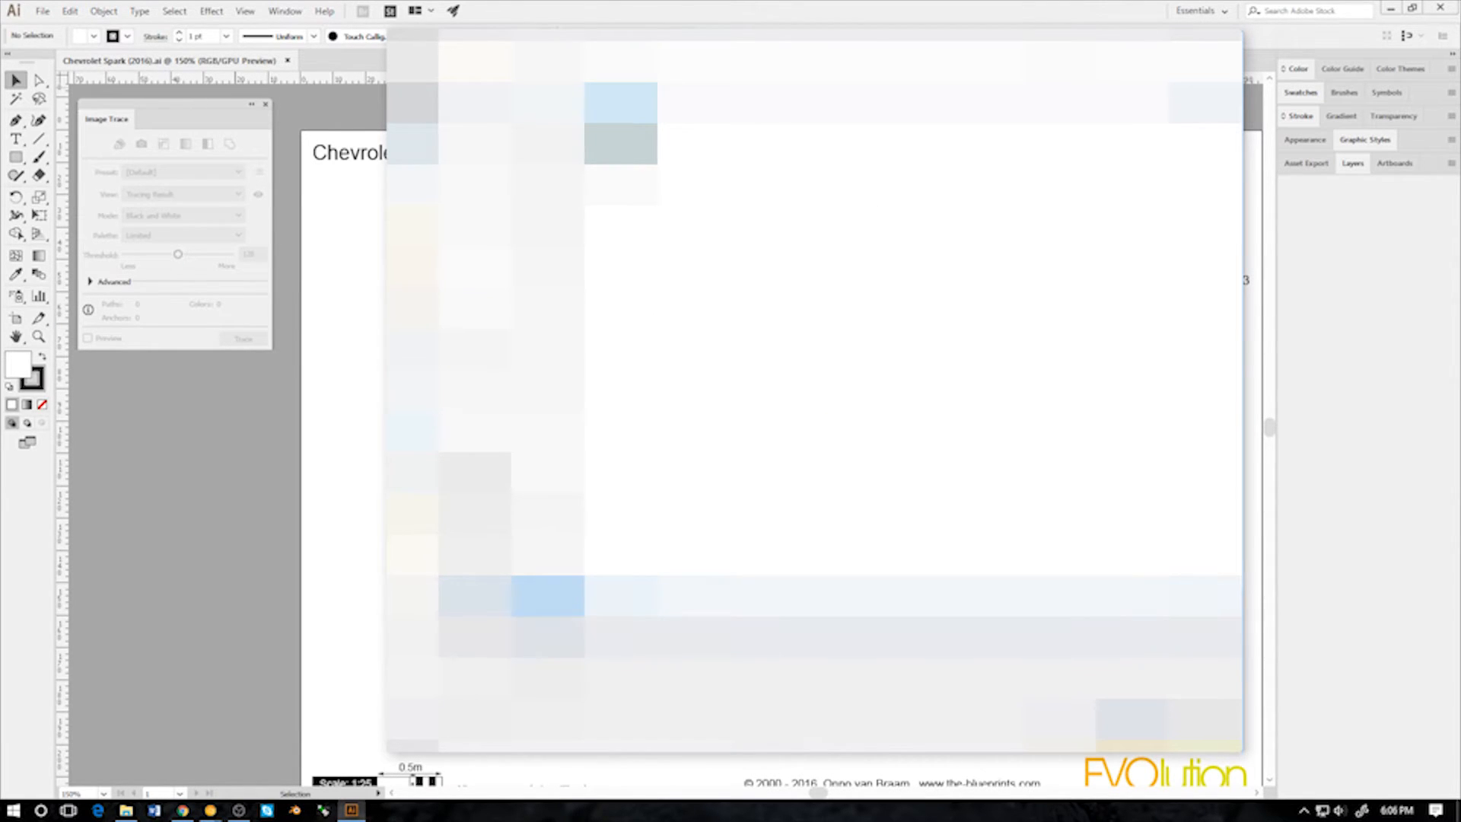
click(582, 600)
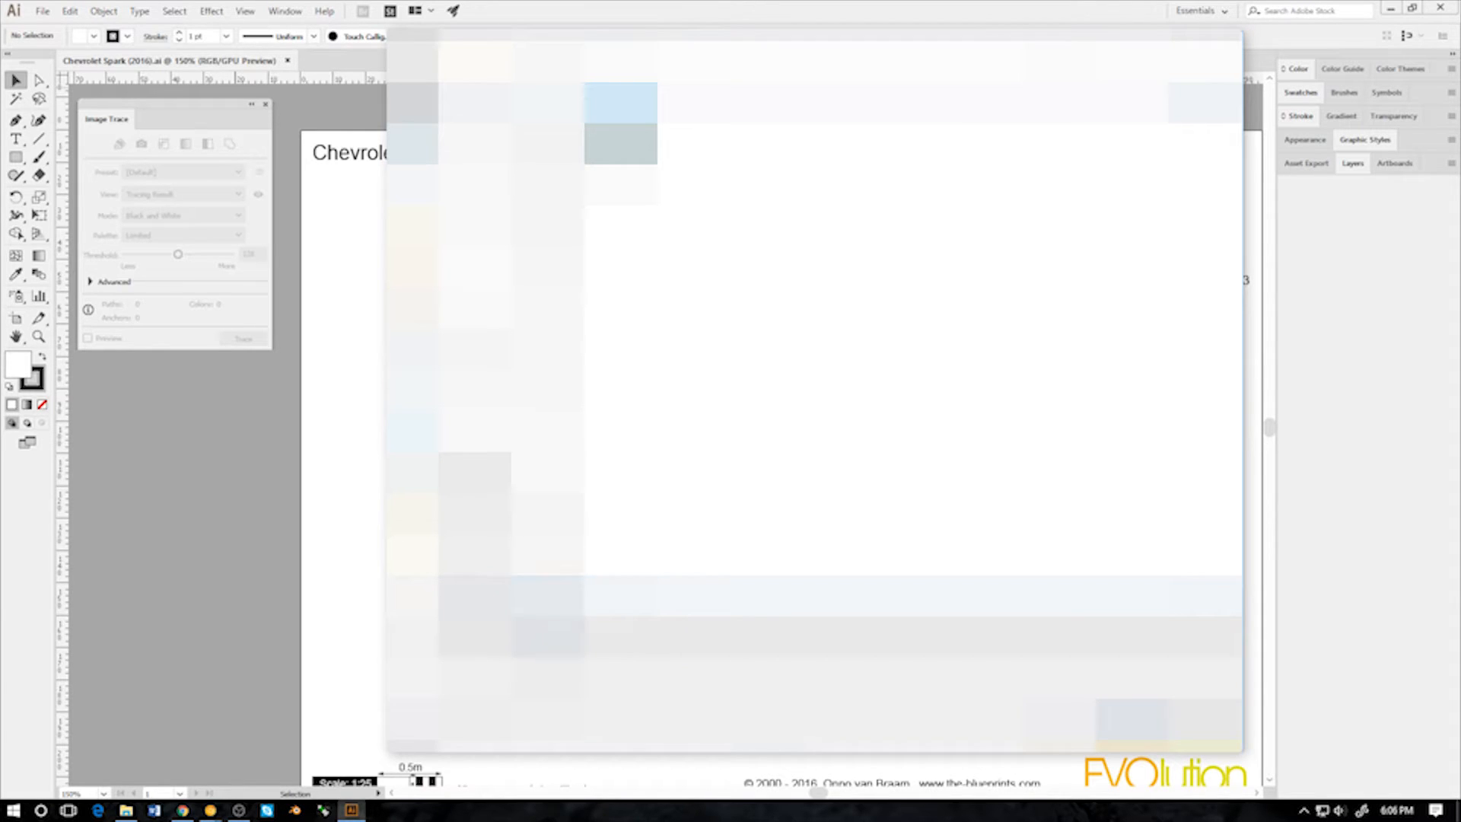
drag(582, 599, 505, 600)
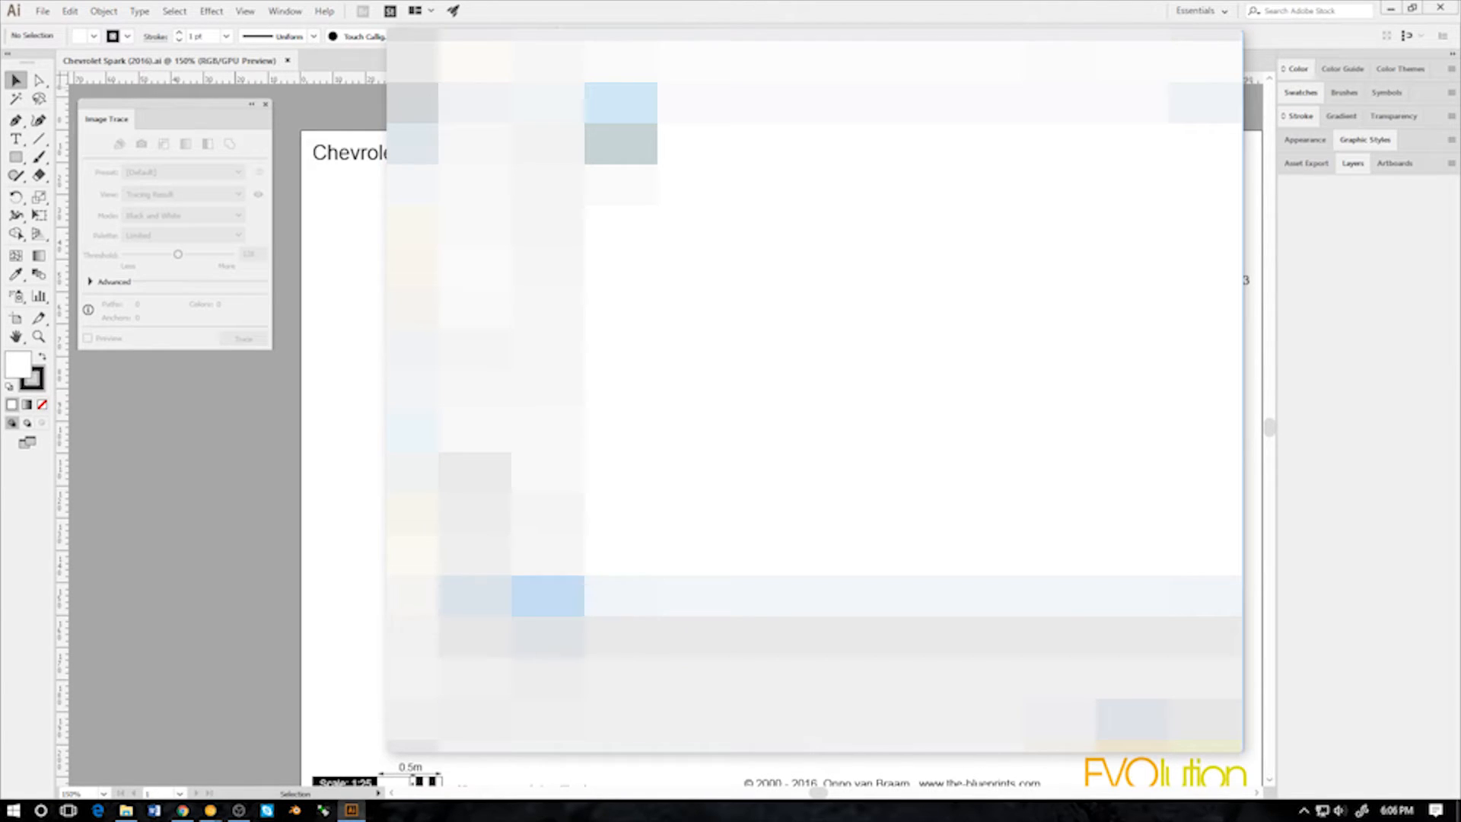
key(BackSpace)
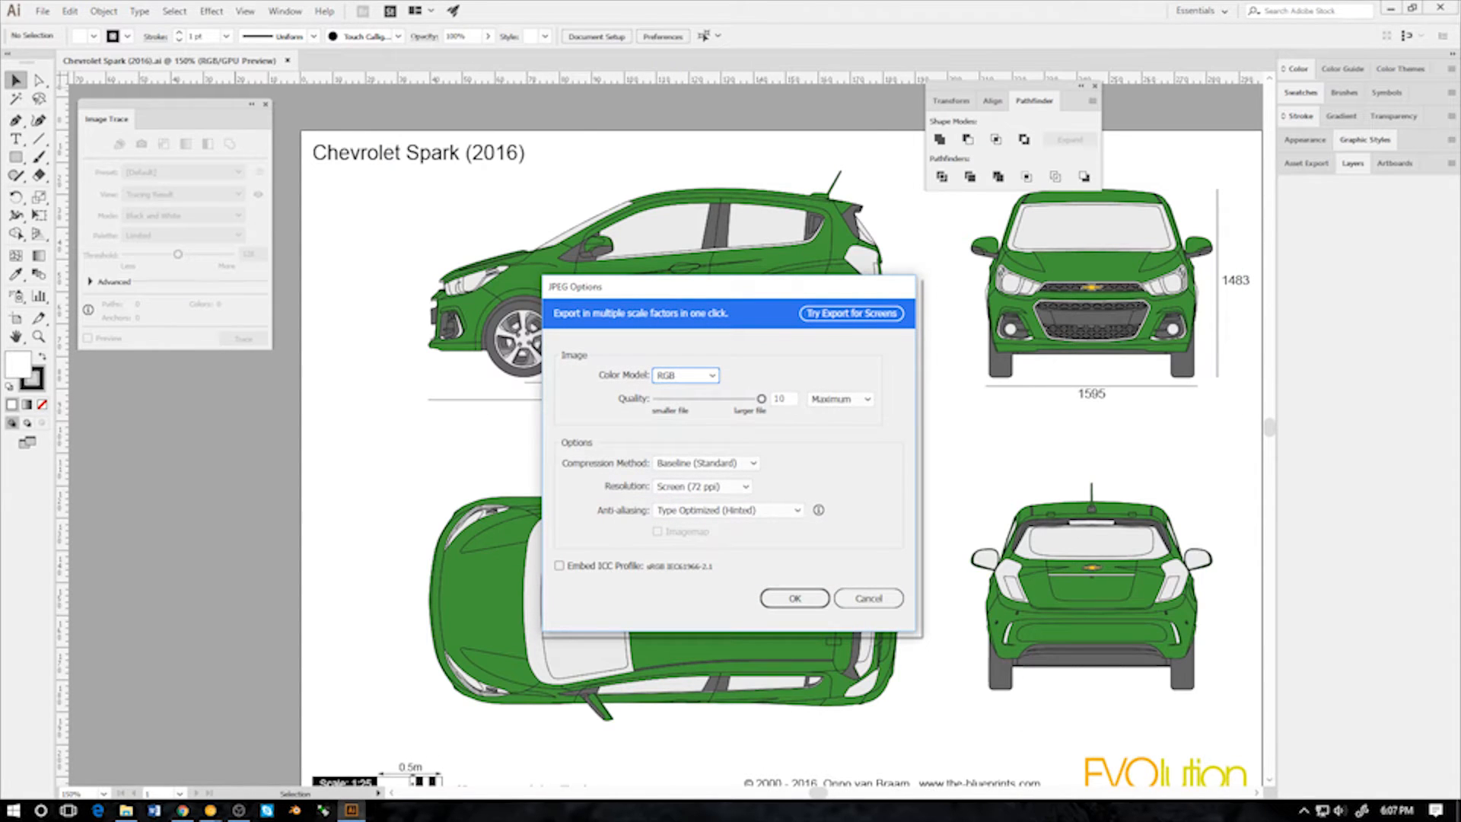
Export the JPEG at High (300 ppi) resolution with the RGB color model and Art Optimized (Supersampling) anti-aliasing
click(703, 487)
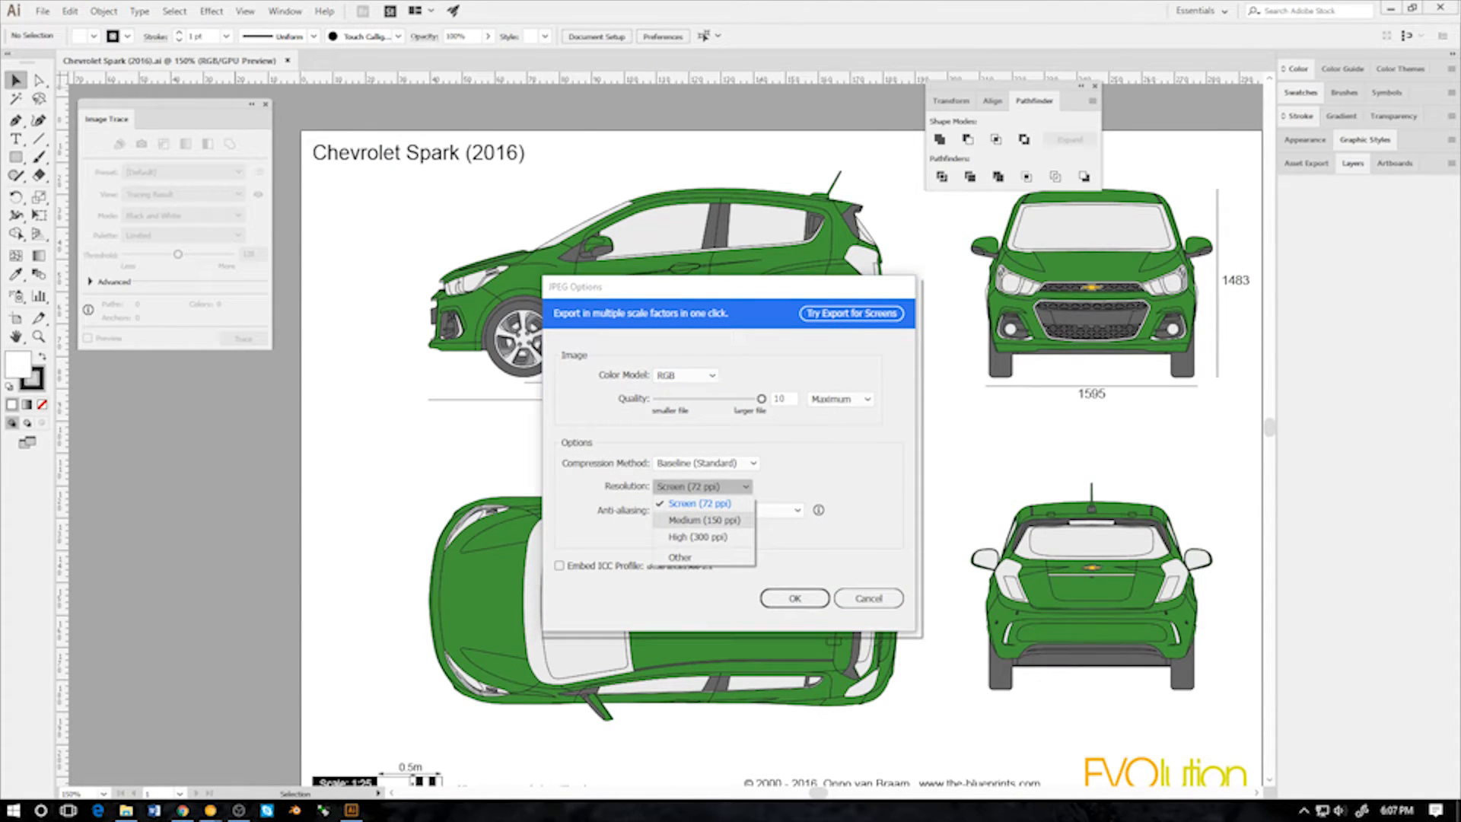
click(698, 537)
click(685, 375)
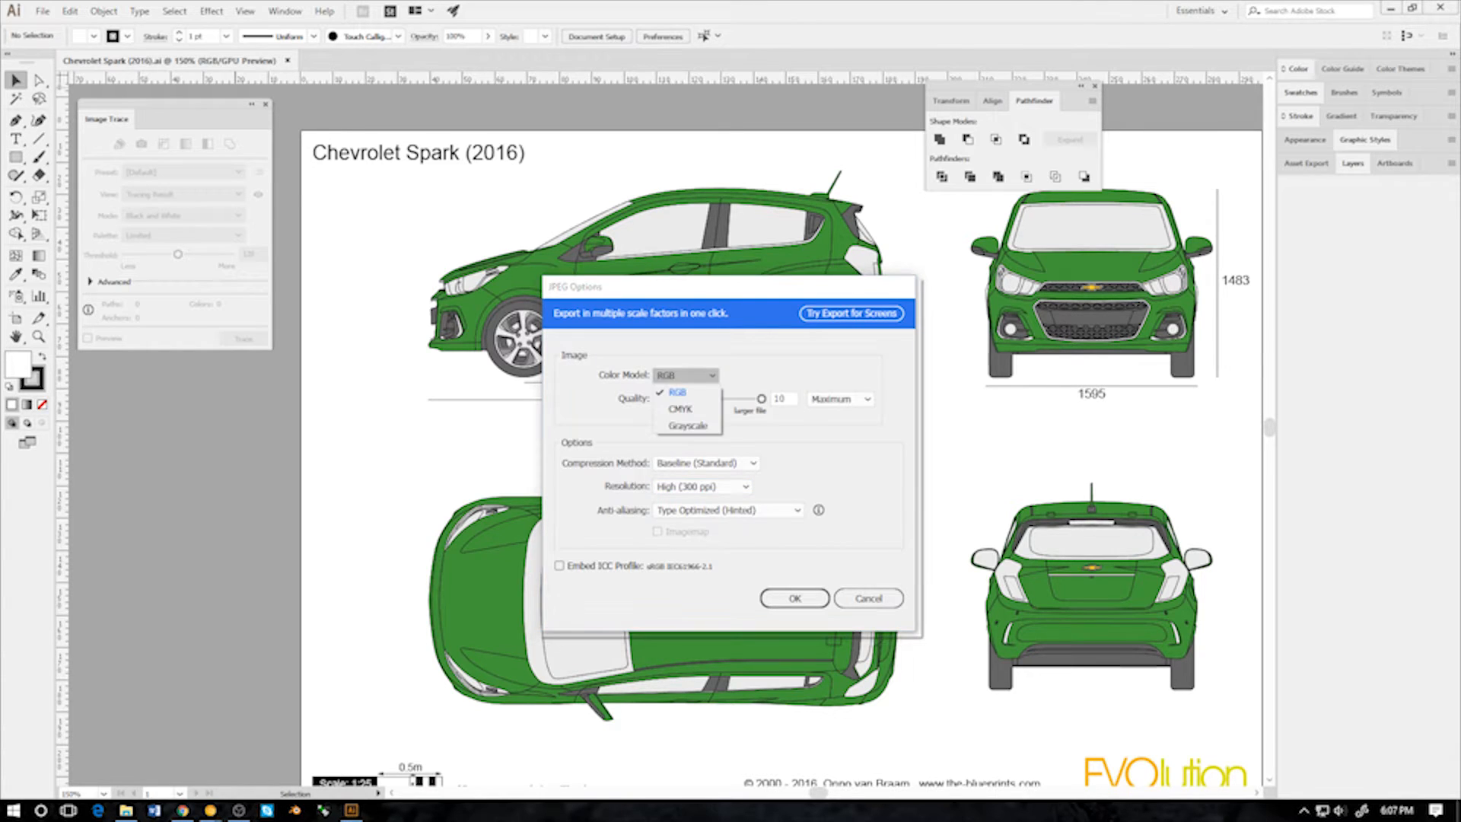
click(679, 393)
click(685, 375)
click(679, 393)
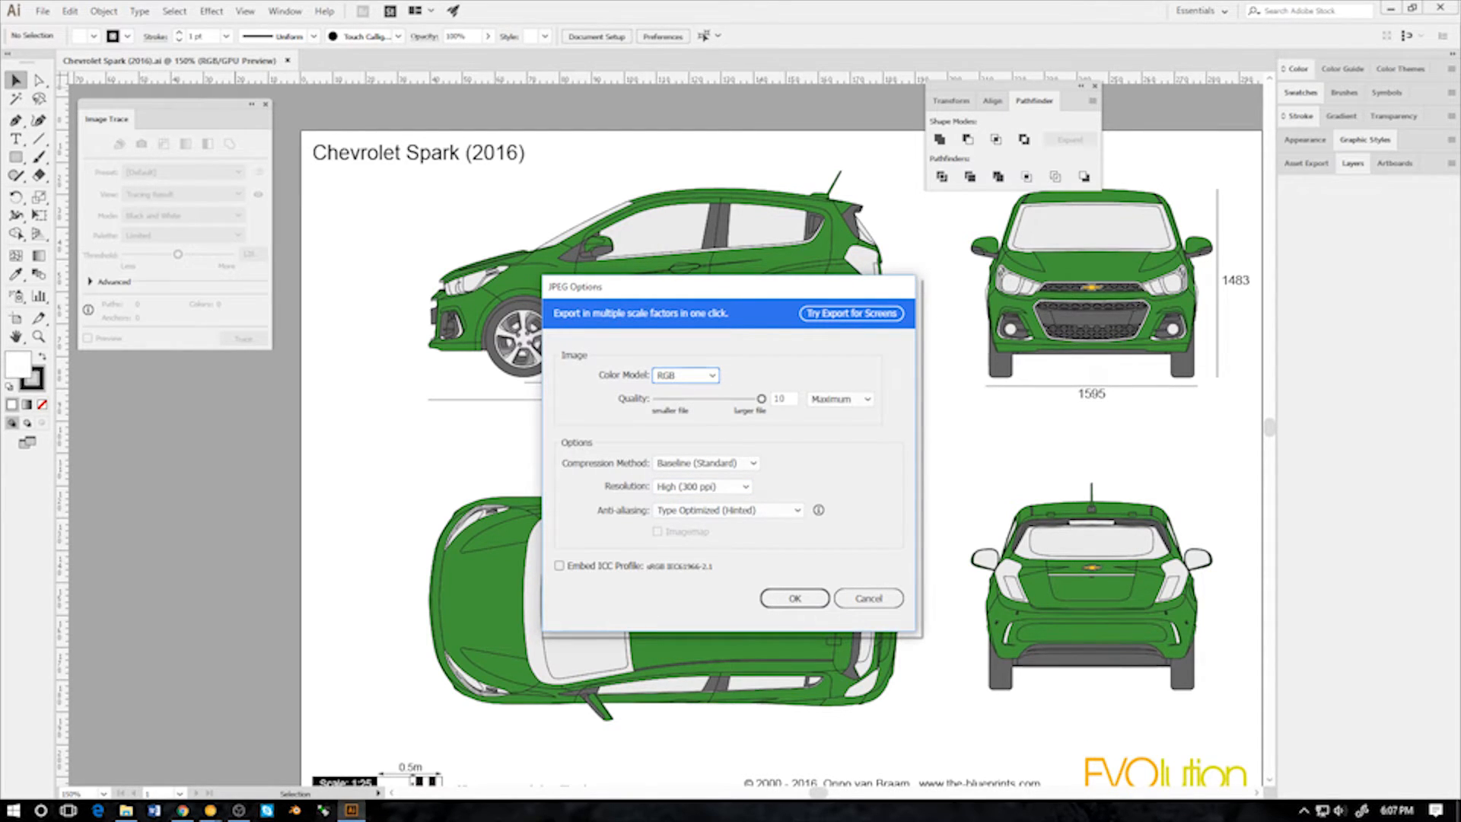
click(728, 510)
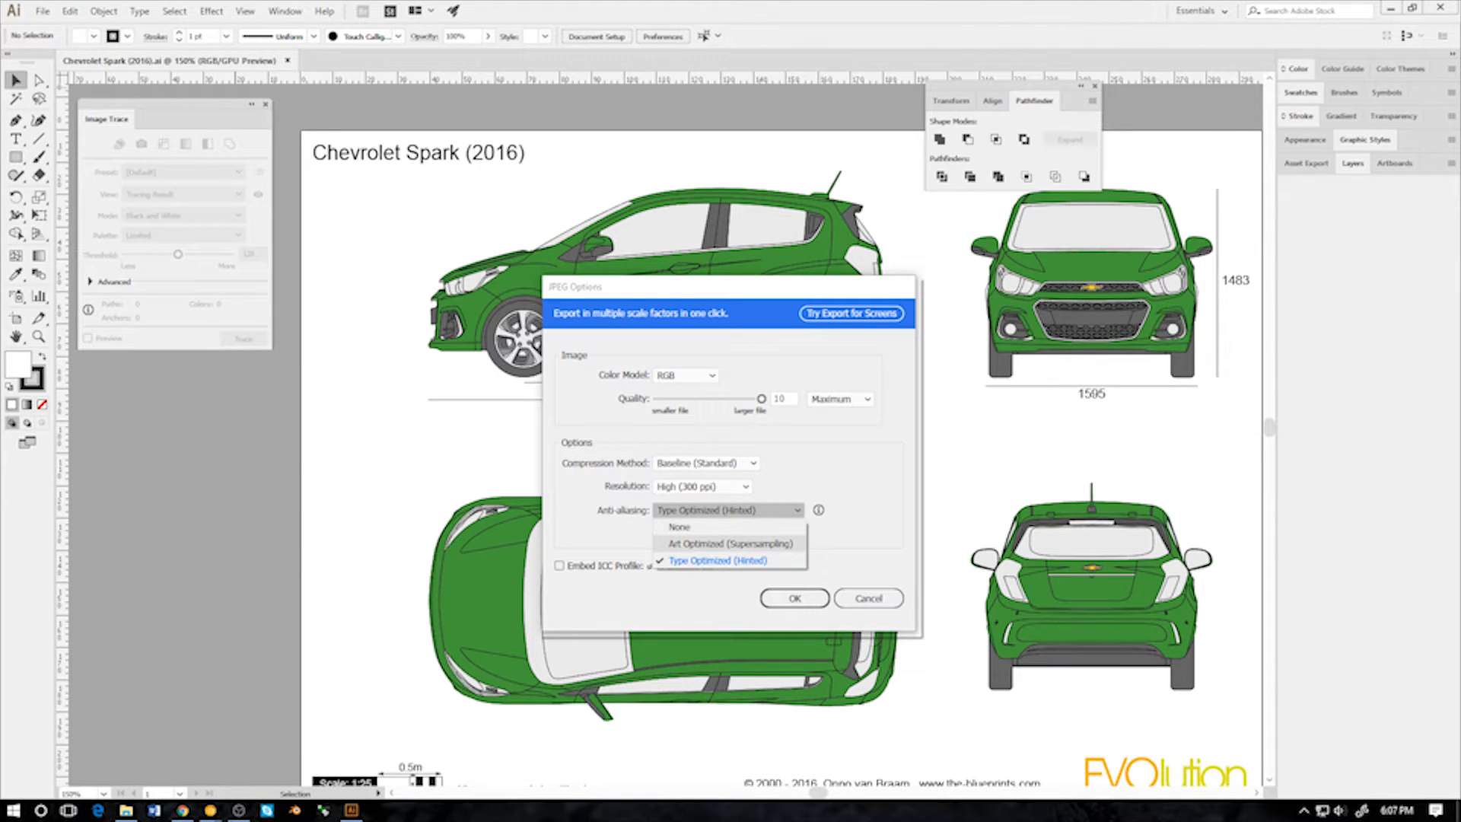
click(730, 543)
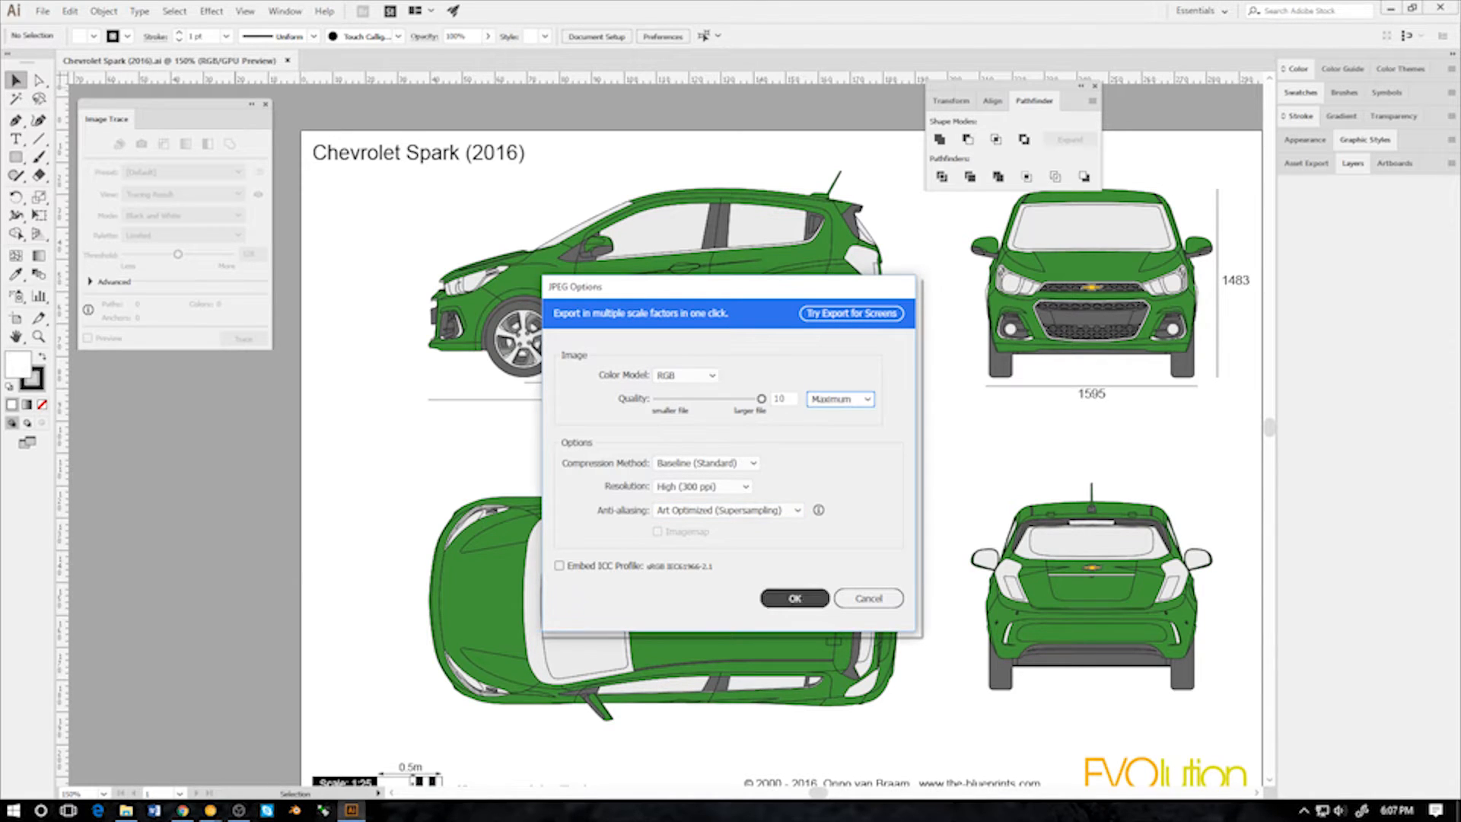
click(808, 598)
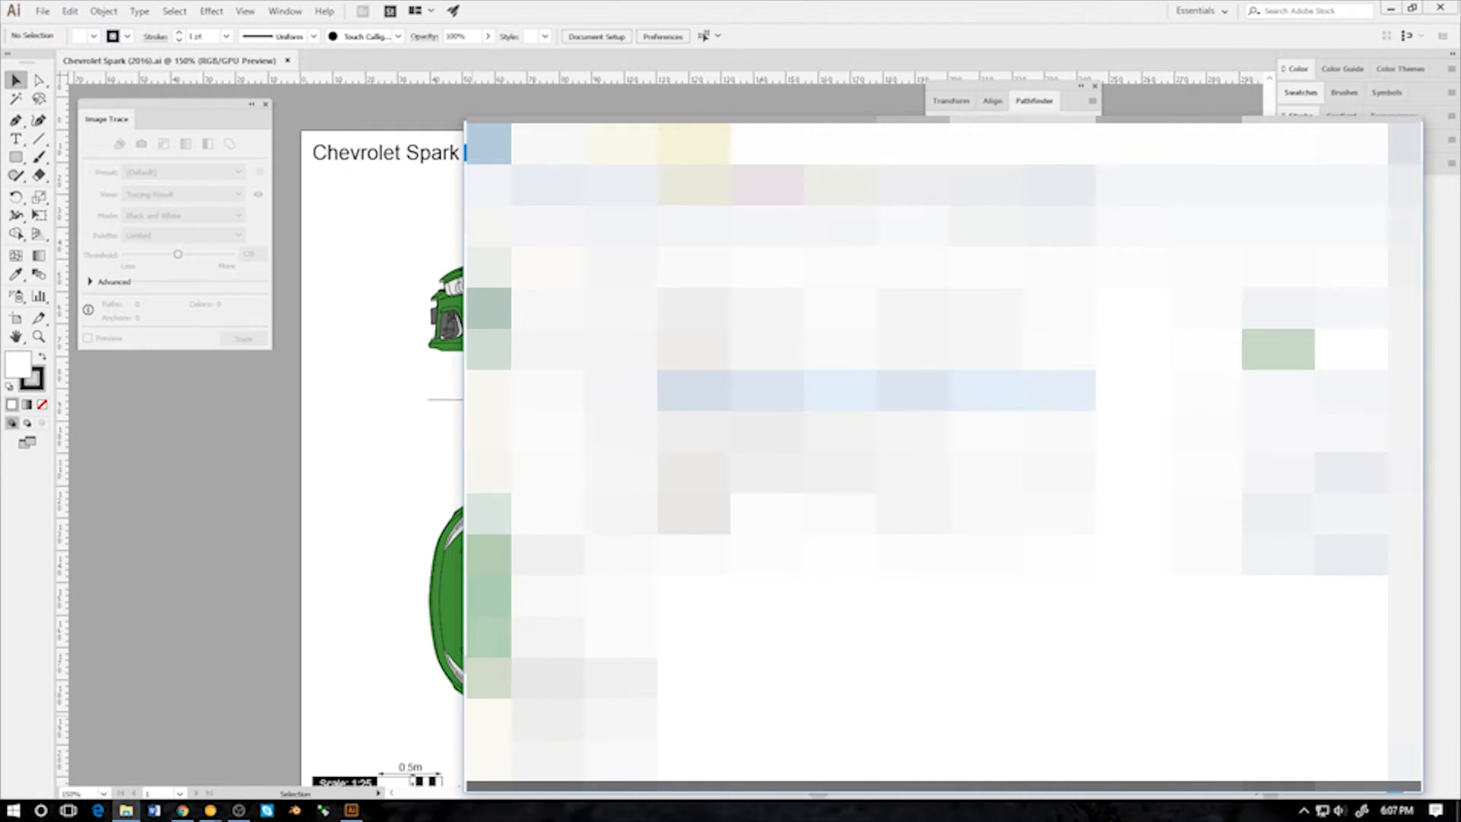
Open the exported blueprint_chevy_spark-01.jpg in Photos and inspect the car's four views
double_click(750, 391)
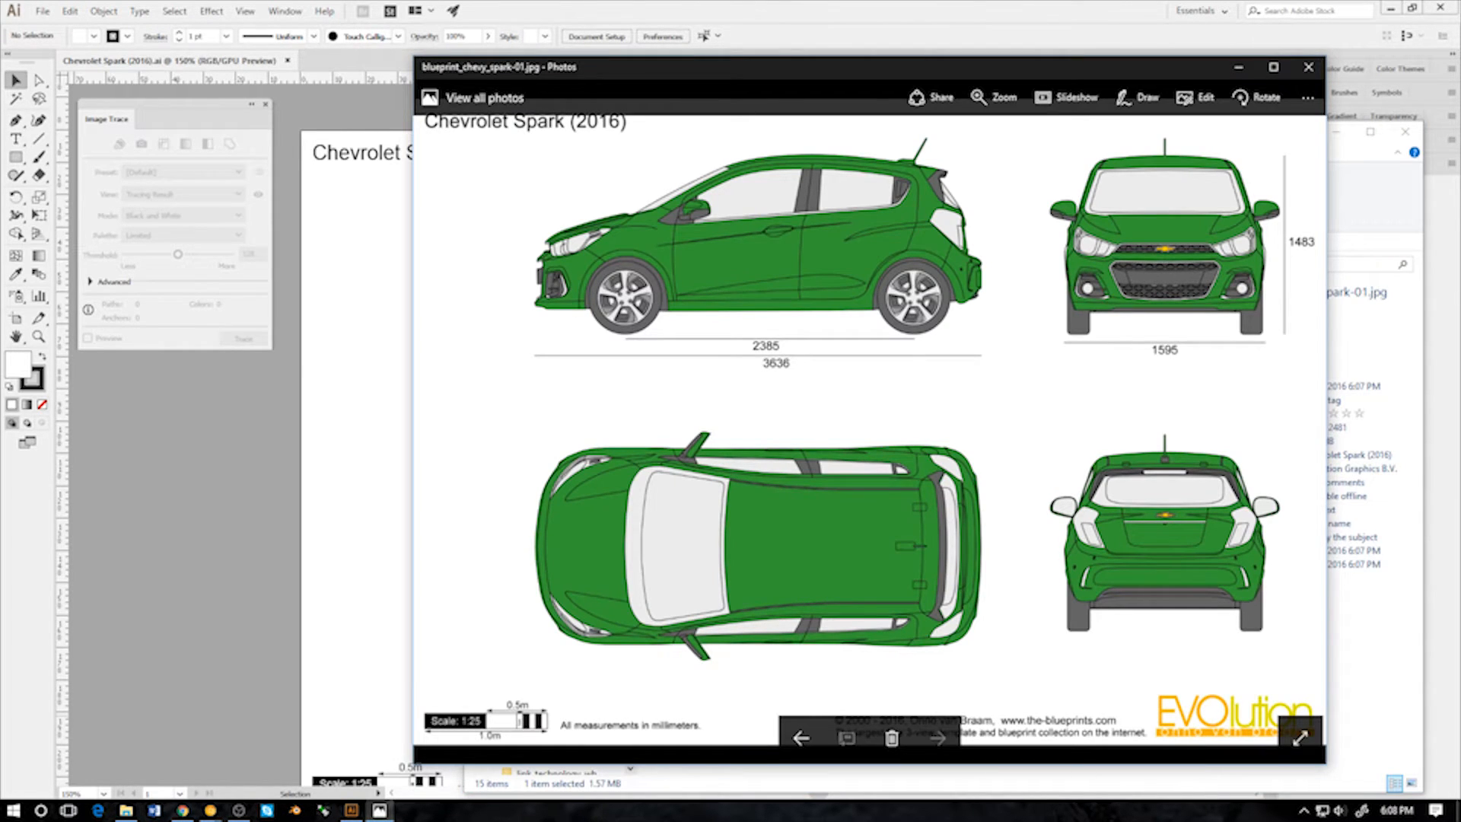
drag(1135, 72, 1074, 52)
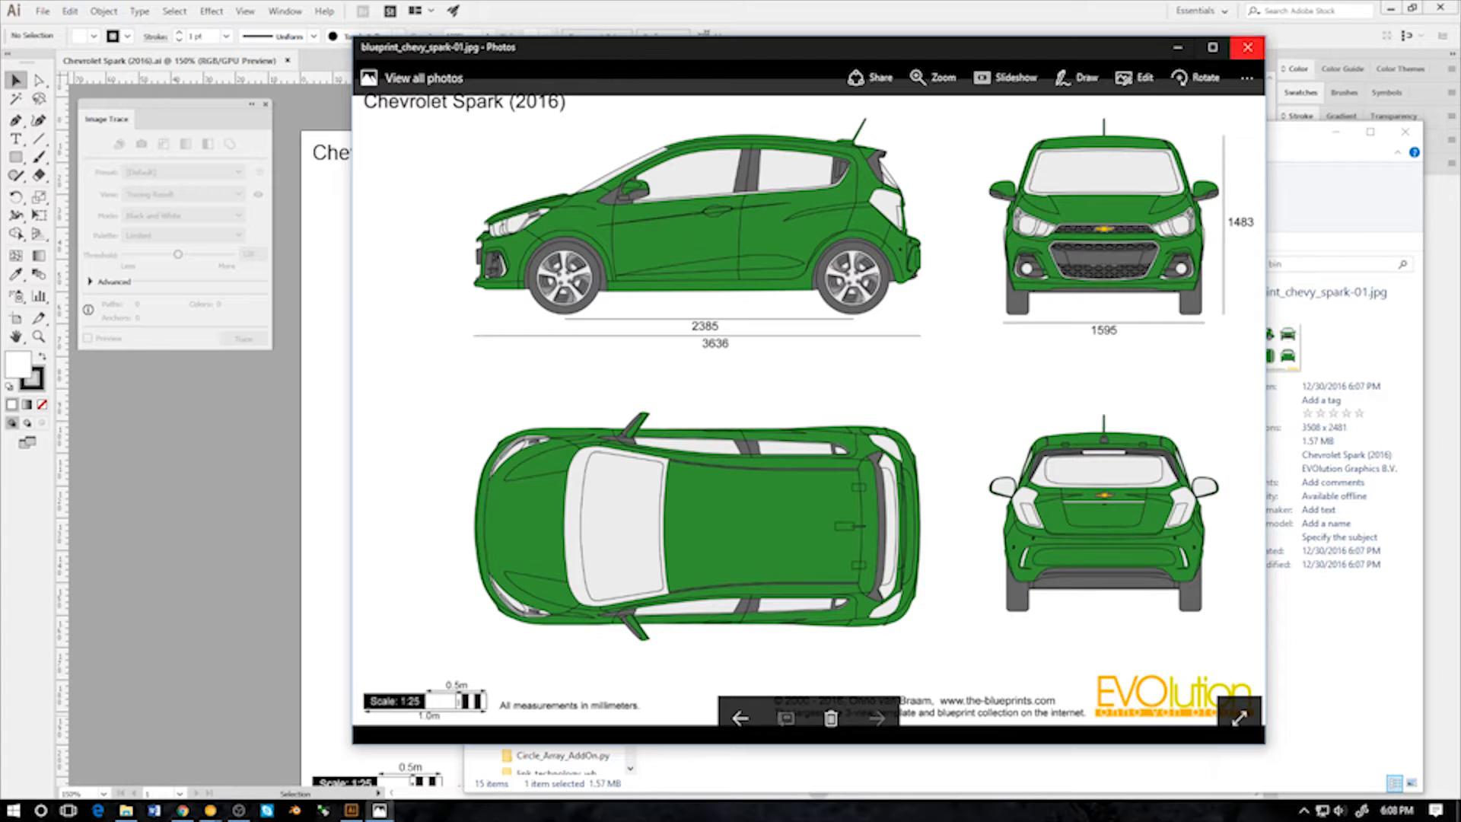
drag(829, 53, 892, 93)
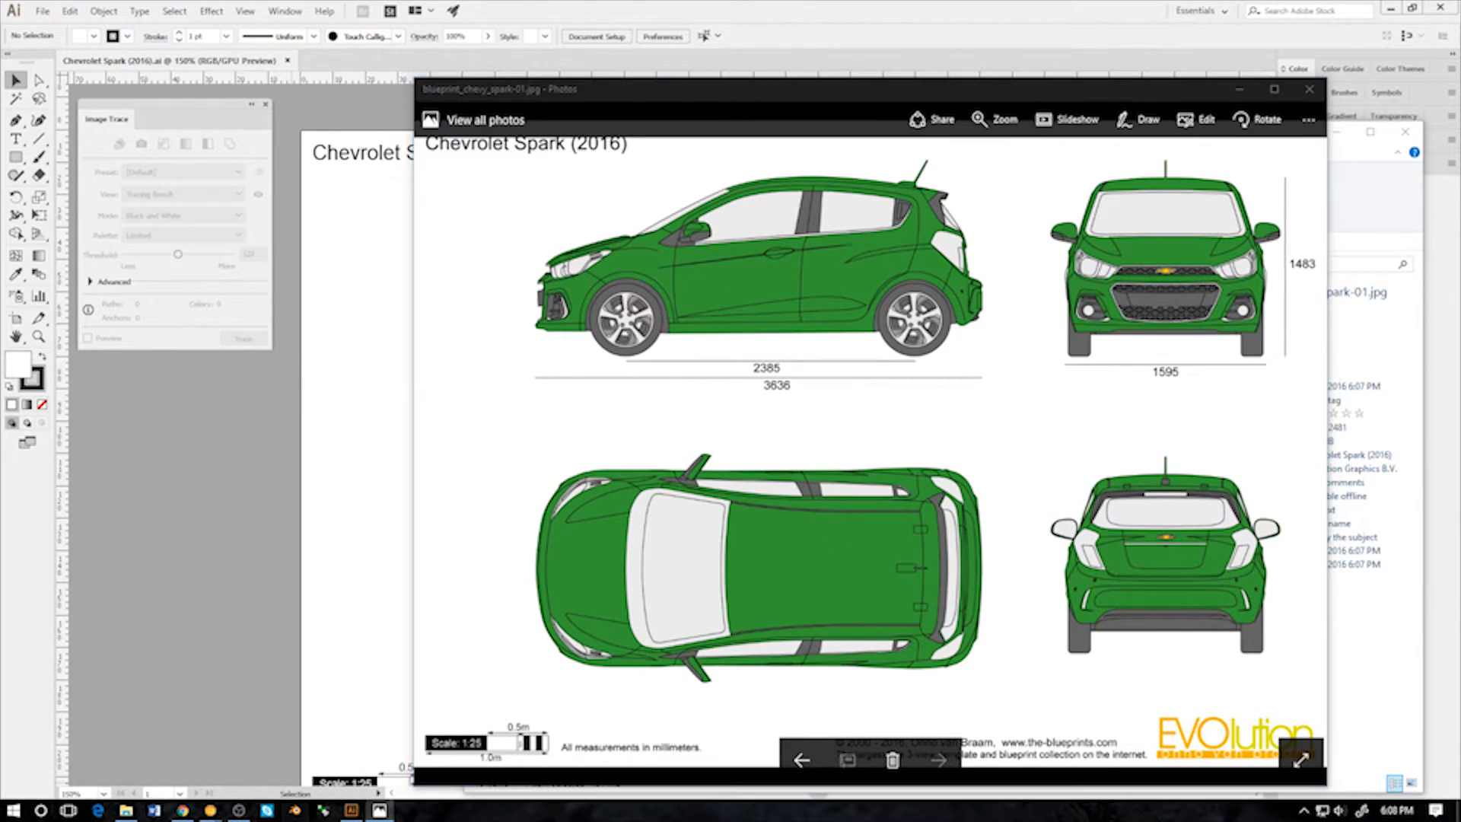
mouse_move(893, 92)
mouse_down()
mouse_move(992, 92)
mouse_move(830, 65)
mouse_move(910, 135)
mouse_move(1037, 125)
mouse_move(908, 113)
mouse_move(784, 124)
mouse_move(940, 131)
mouse_move(871, 250)
mouse_move(732, 256)
mouse_up()
Switch to Blender and delete the default cube, camera and lamp from the scene
key(alt+Tab)
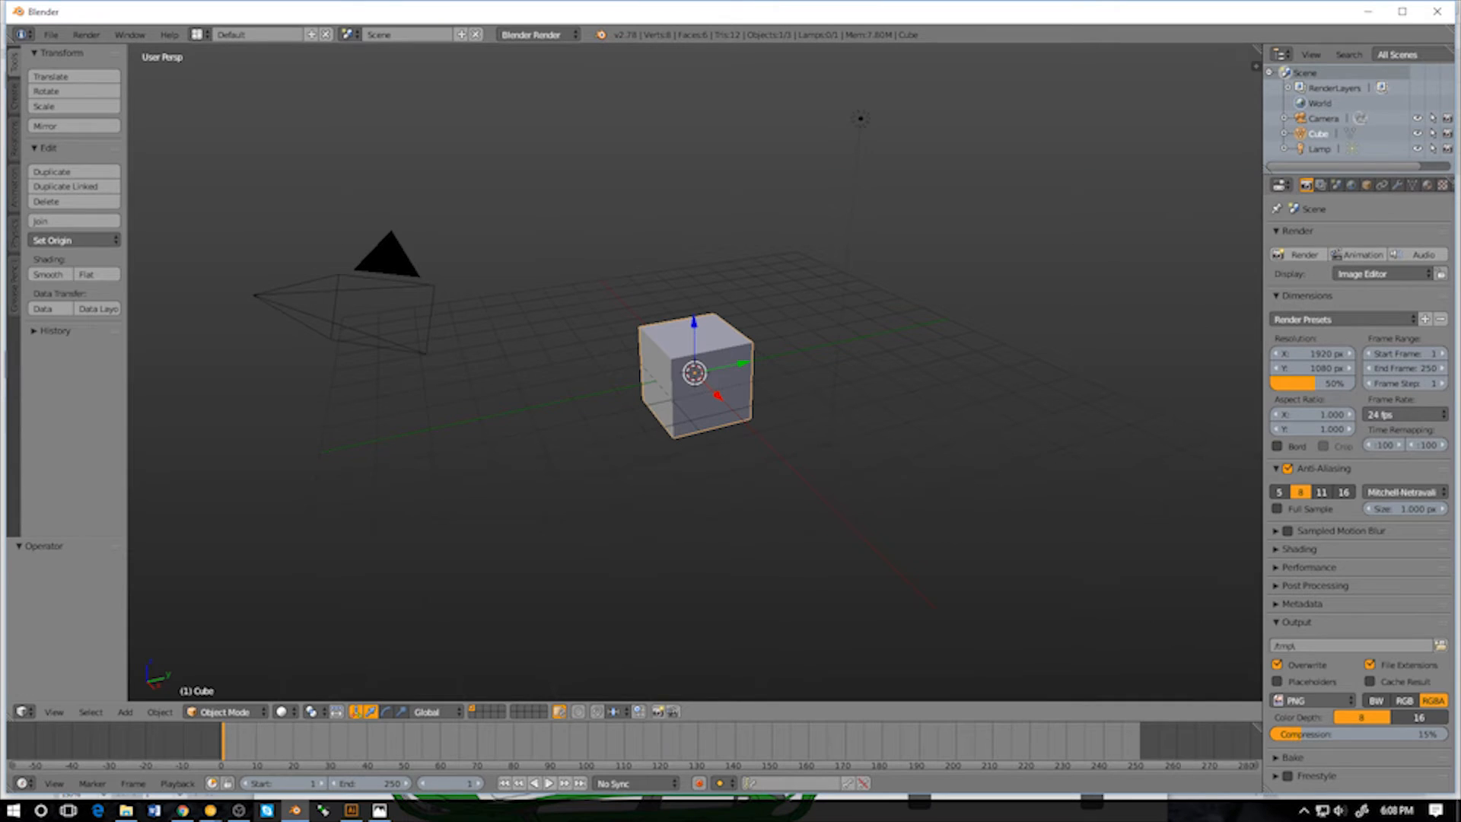
key(a)
key(a)
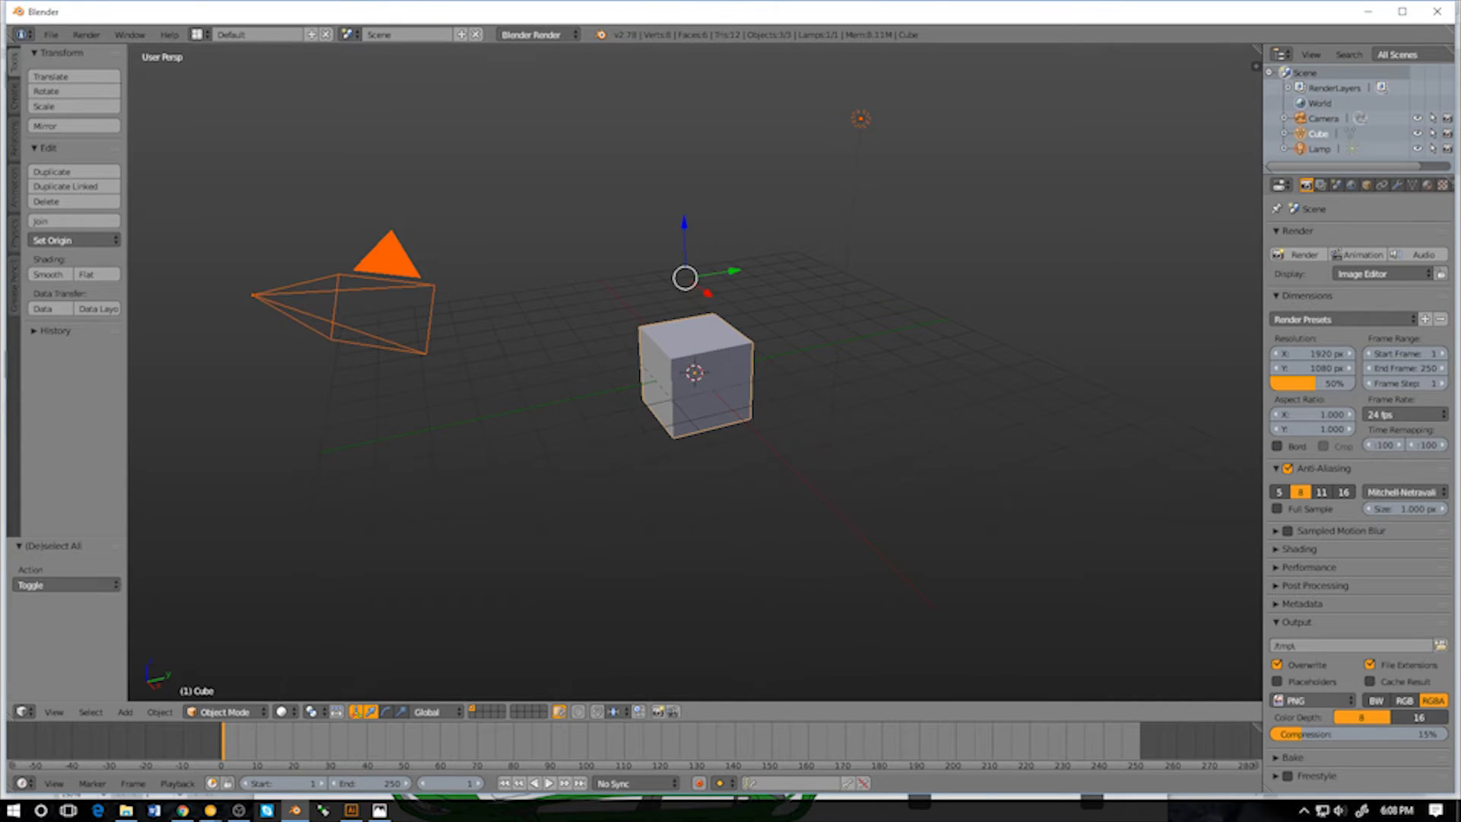
key(x)
key(Return)
Review the car views in the exported blueprint image in Photos, and return to Blender
key(alt+Tab)
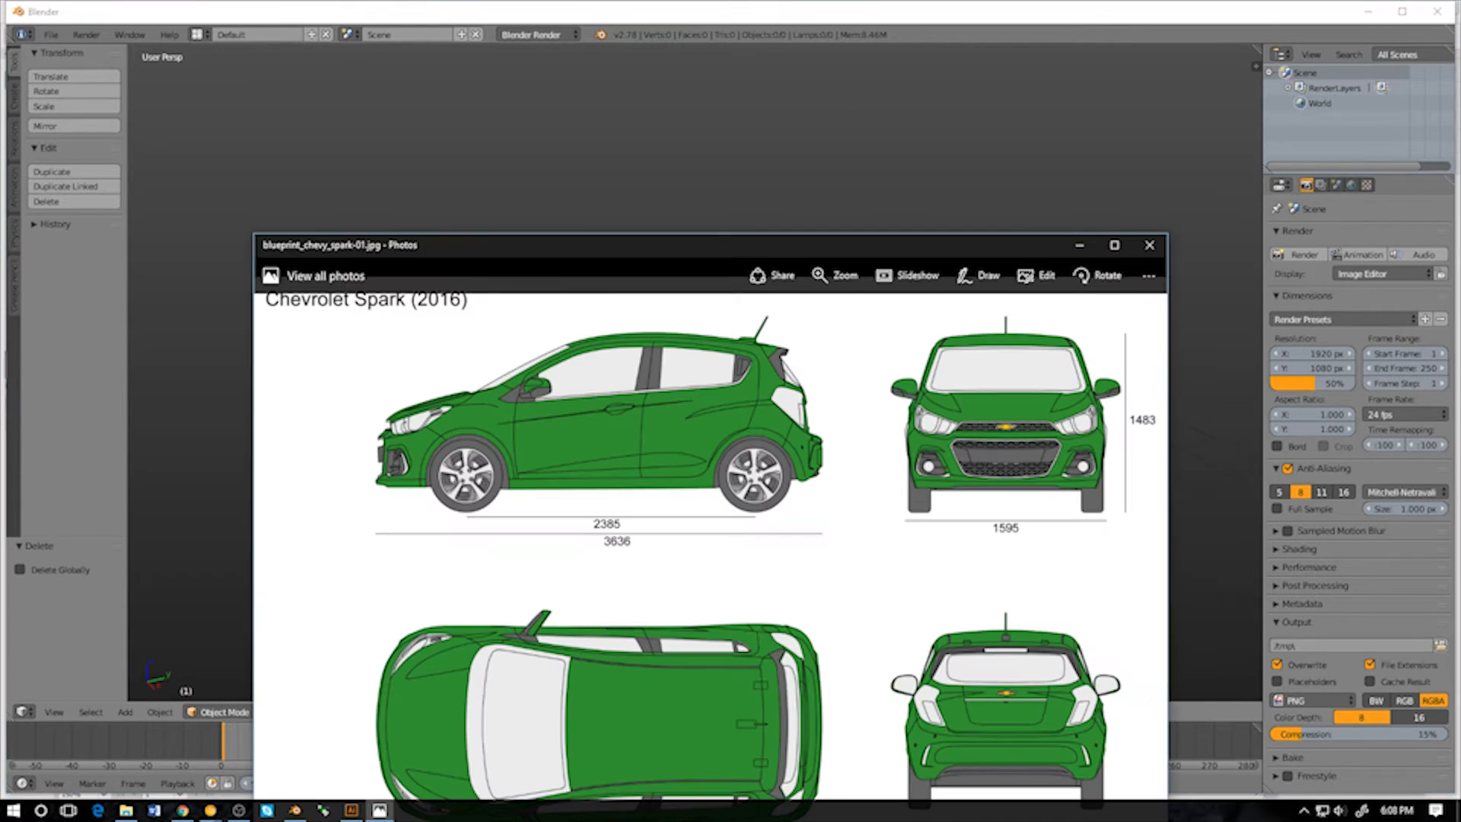
drag(824, 250, 826, 109)
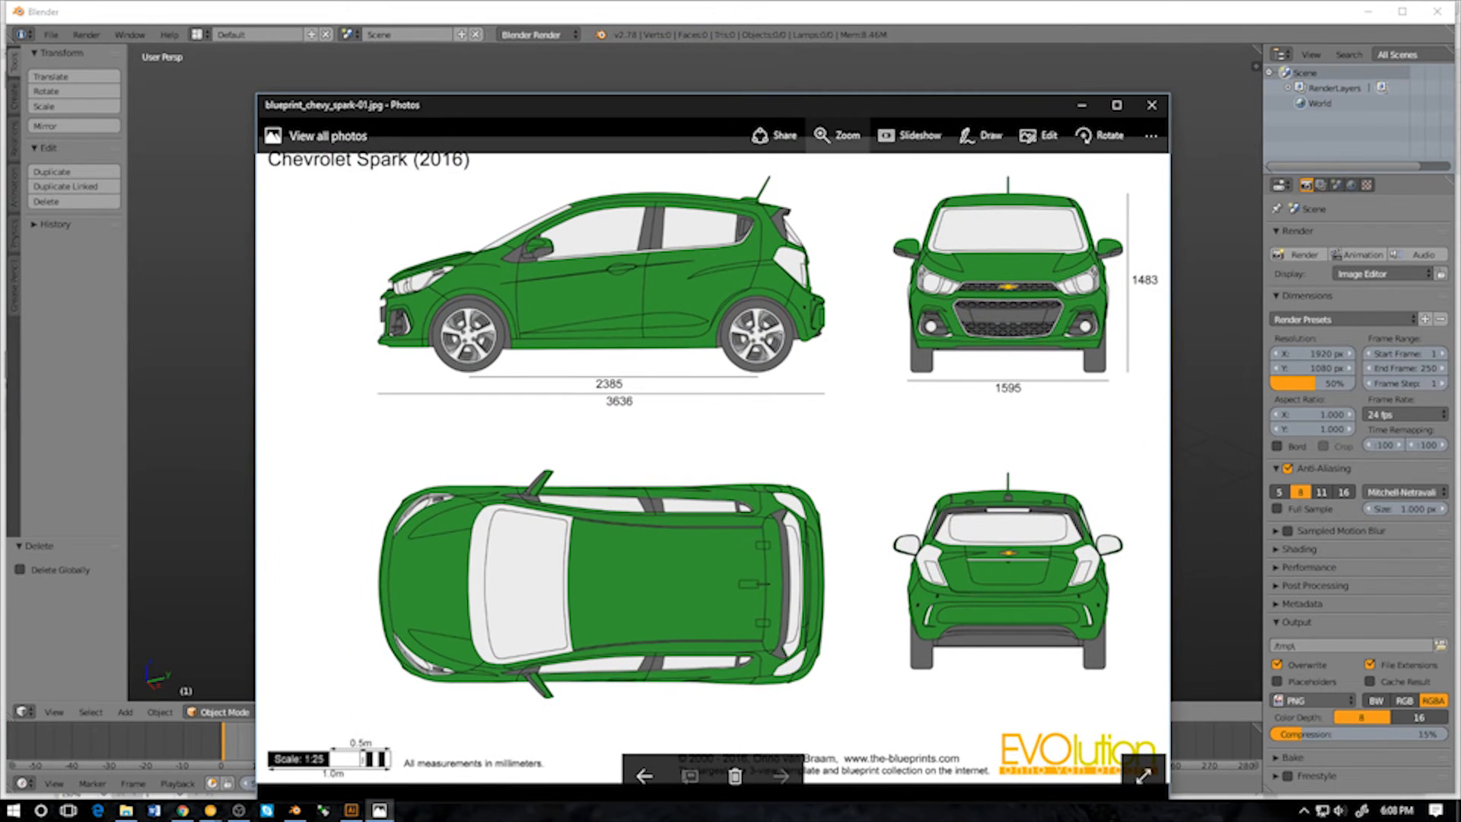
key(alt+Tab)
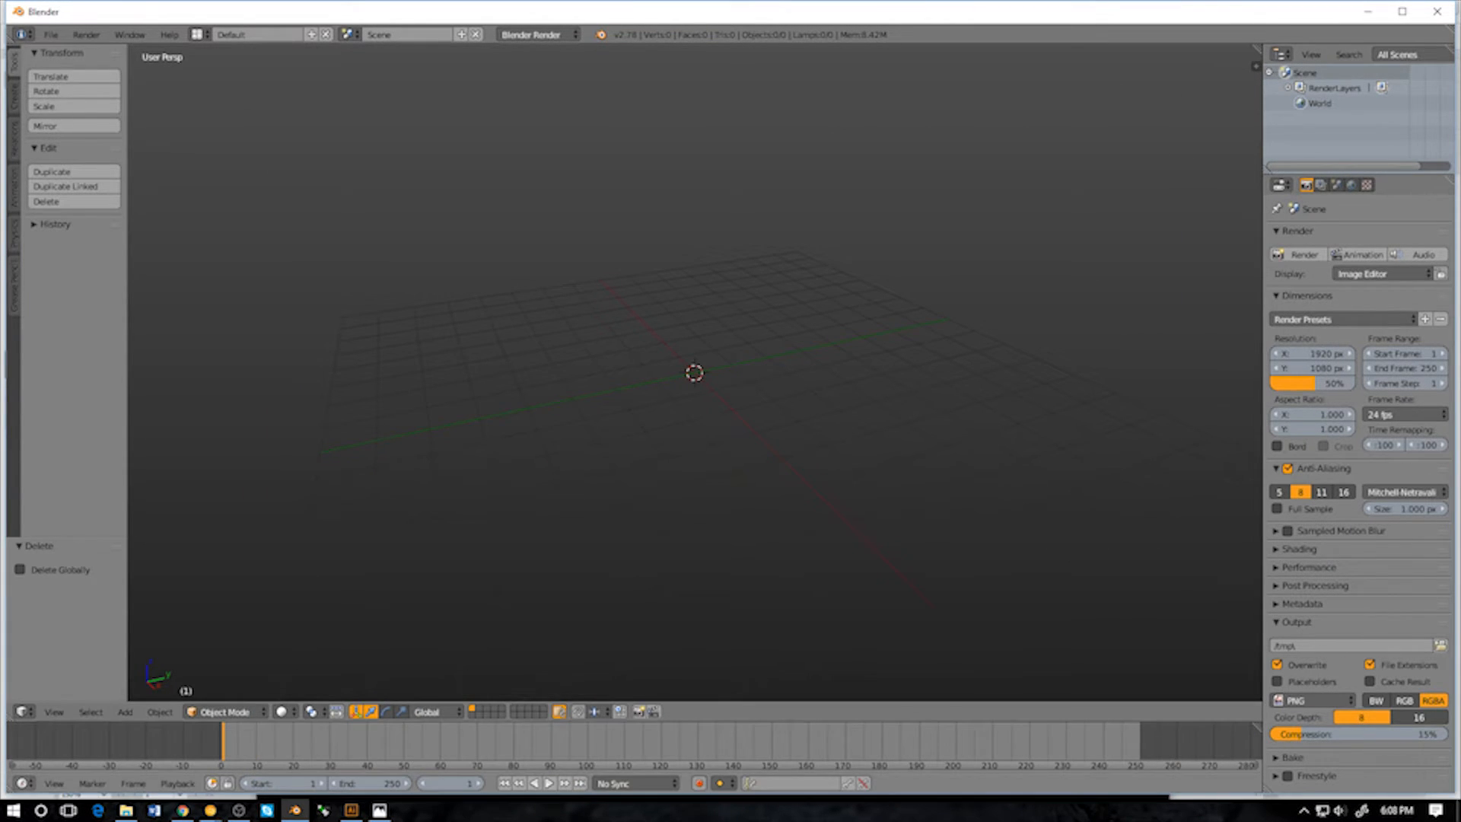
Split the 3D view into a quad view with top, front, right and perspective views
click(21, 783)
click(54, 783)
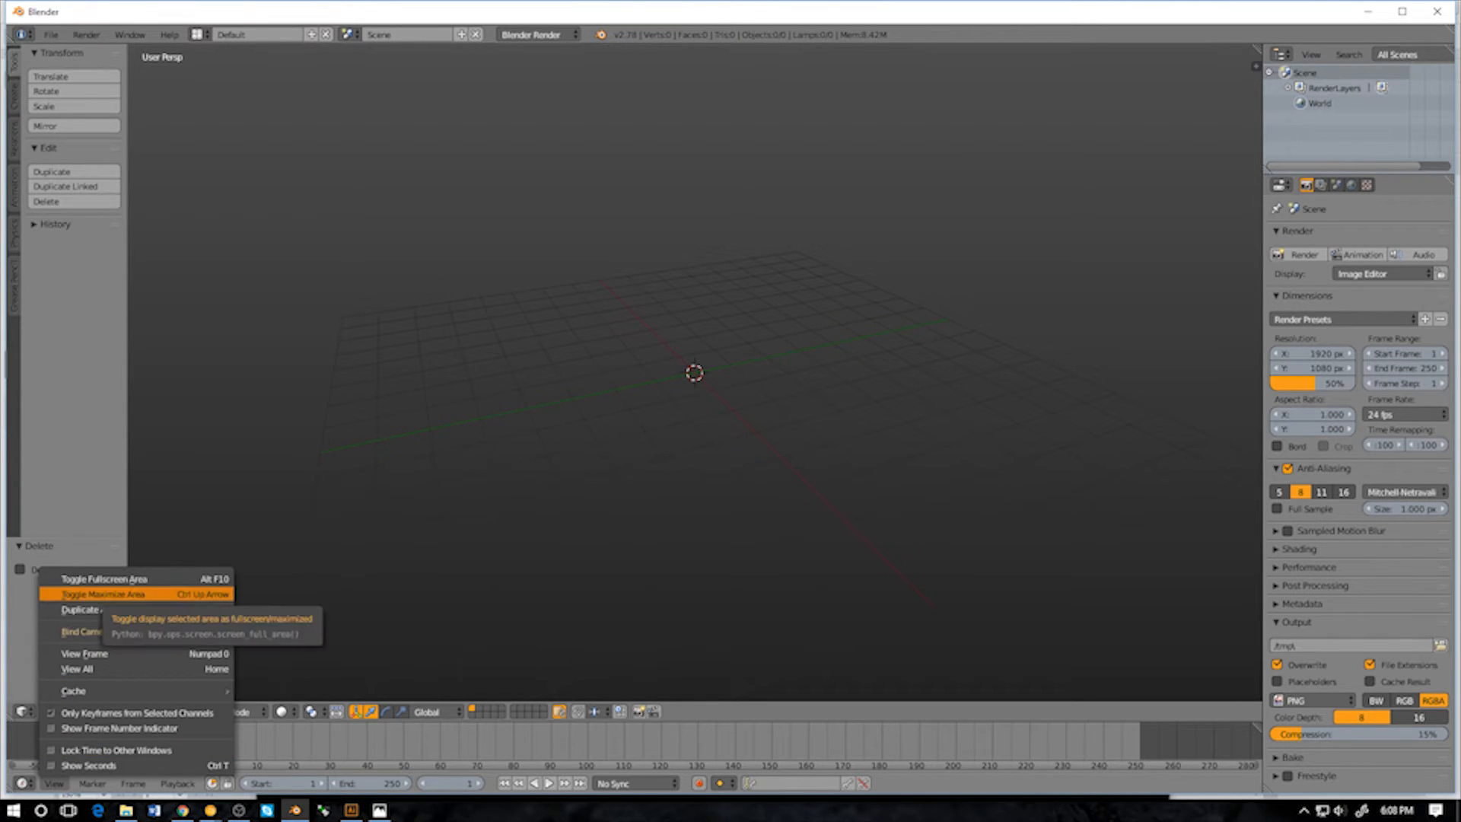
click(54, 711)
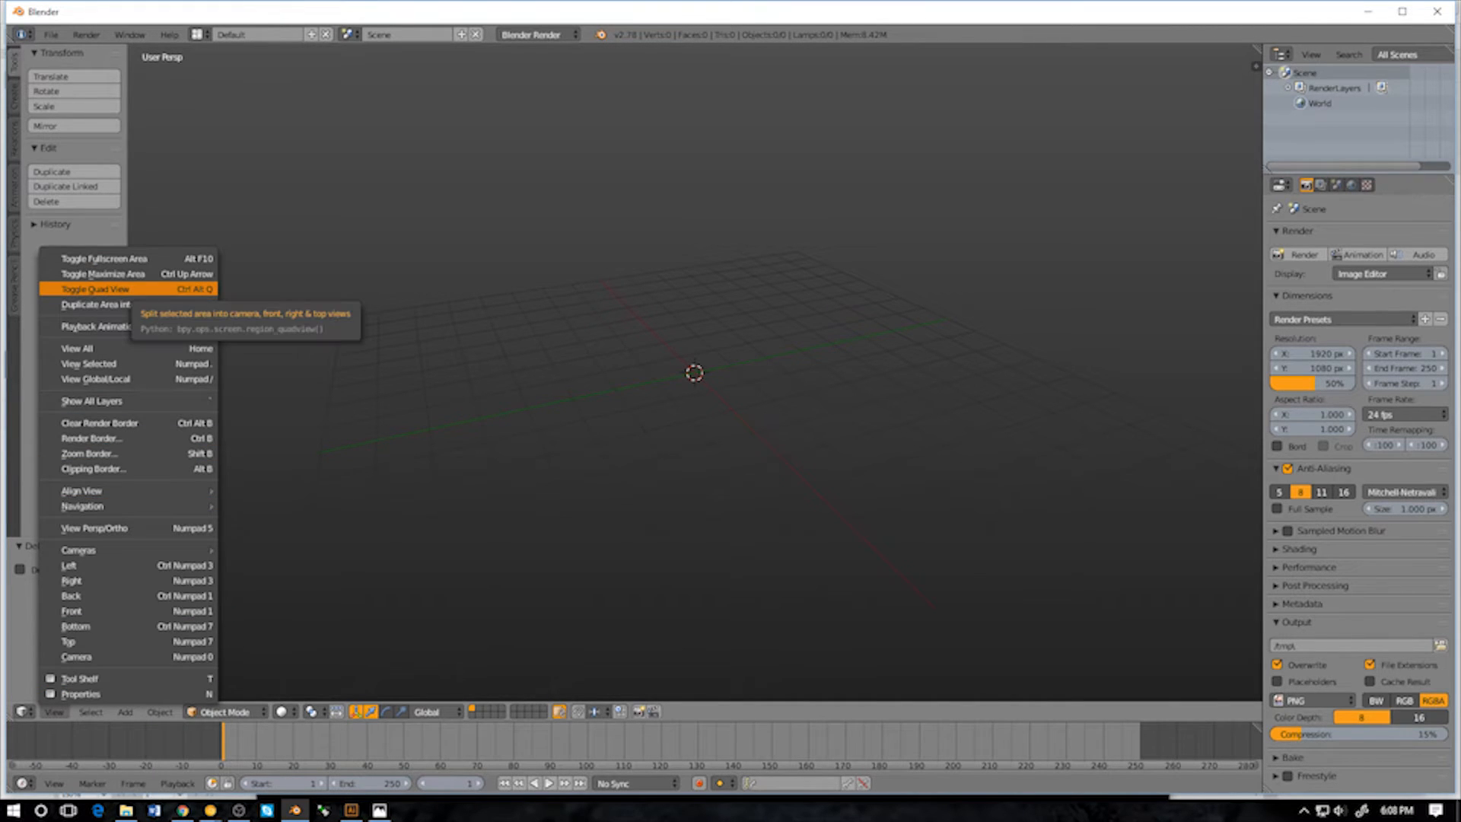
click(126, 289)
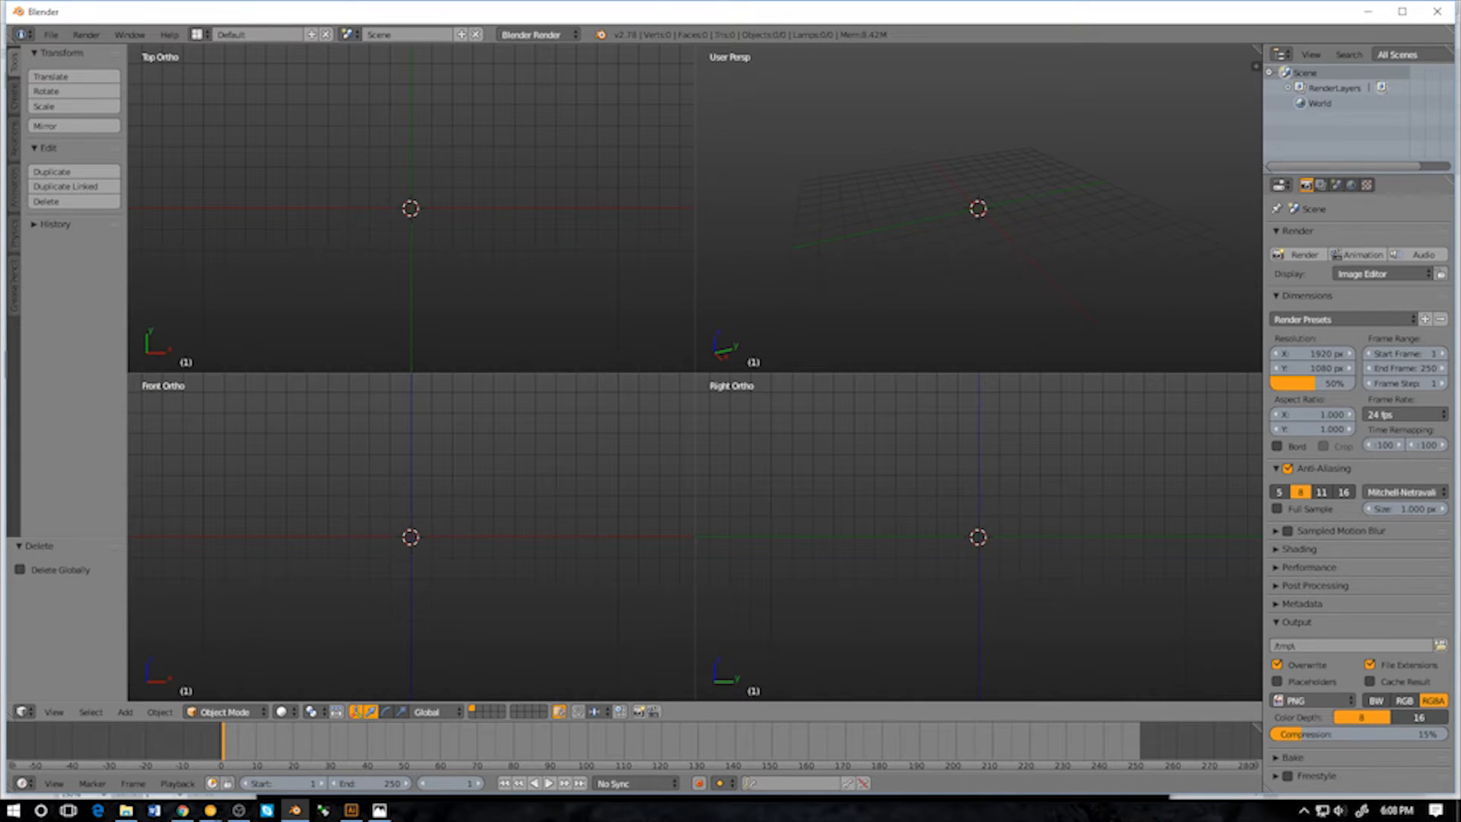
Show the 3D view's properties, collapse their sections, disable Grease Pencil Layers and Motion Tracking, and enable Background Images
key(n)
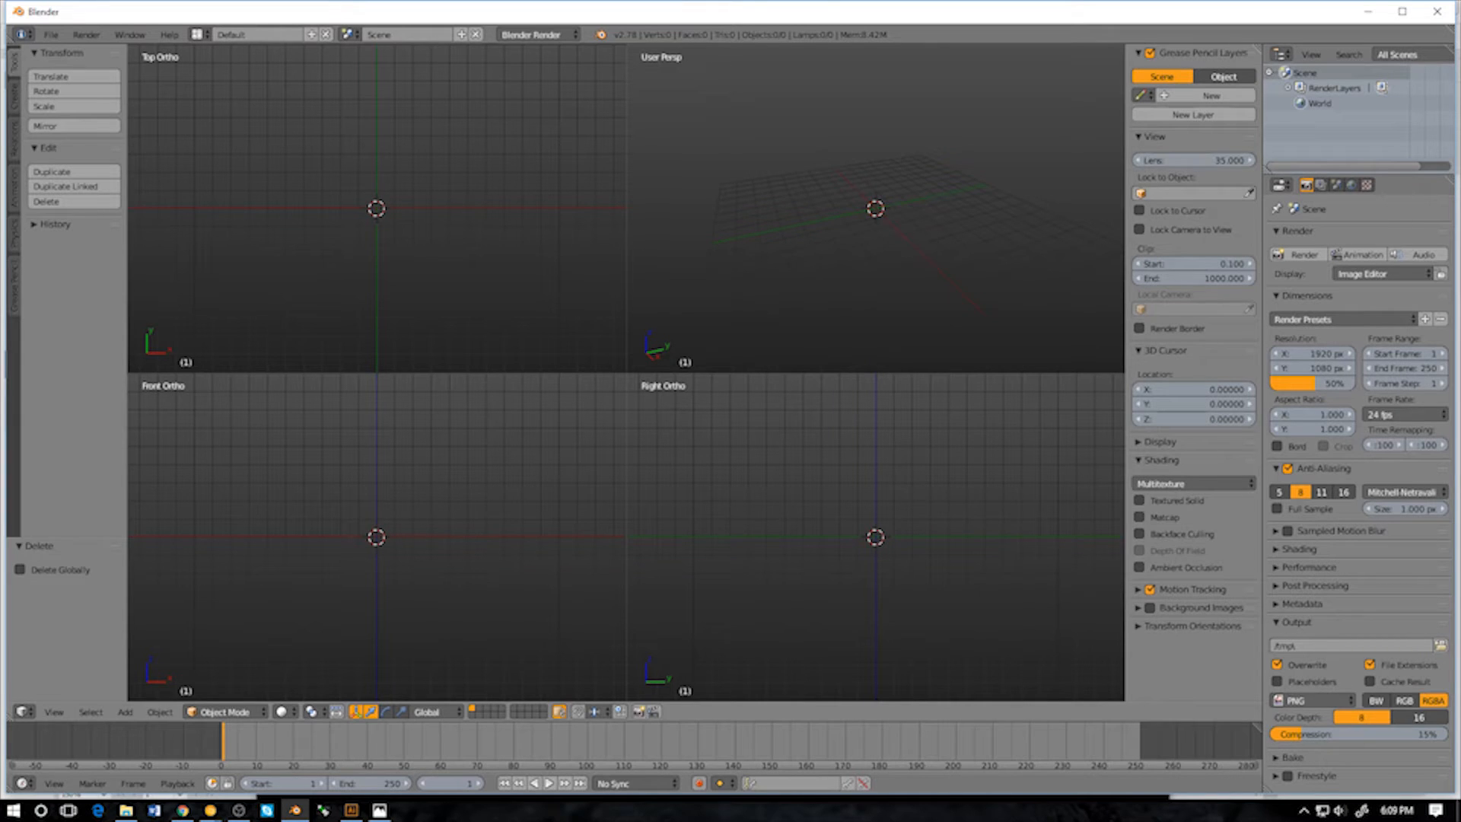
ctrl+click(1154, 137)
click(1140, 72)
click(1149, 53)
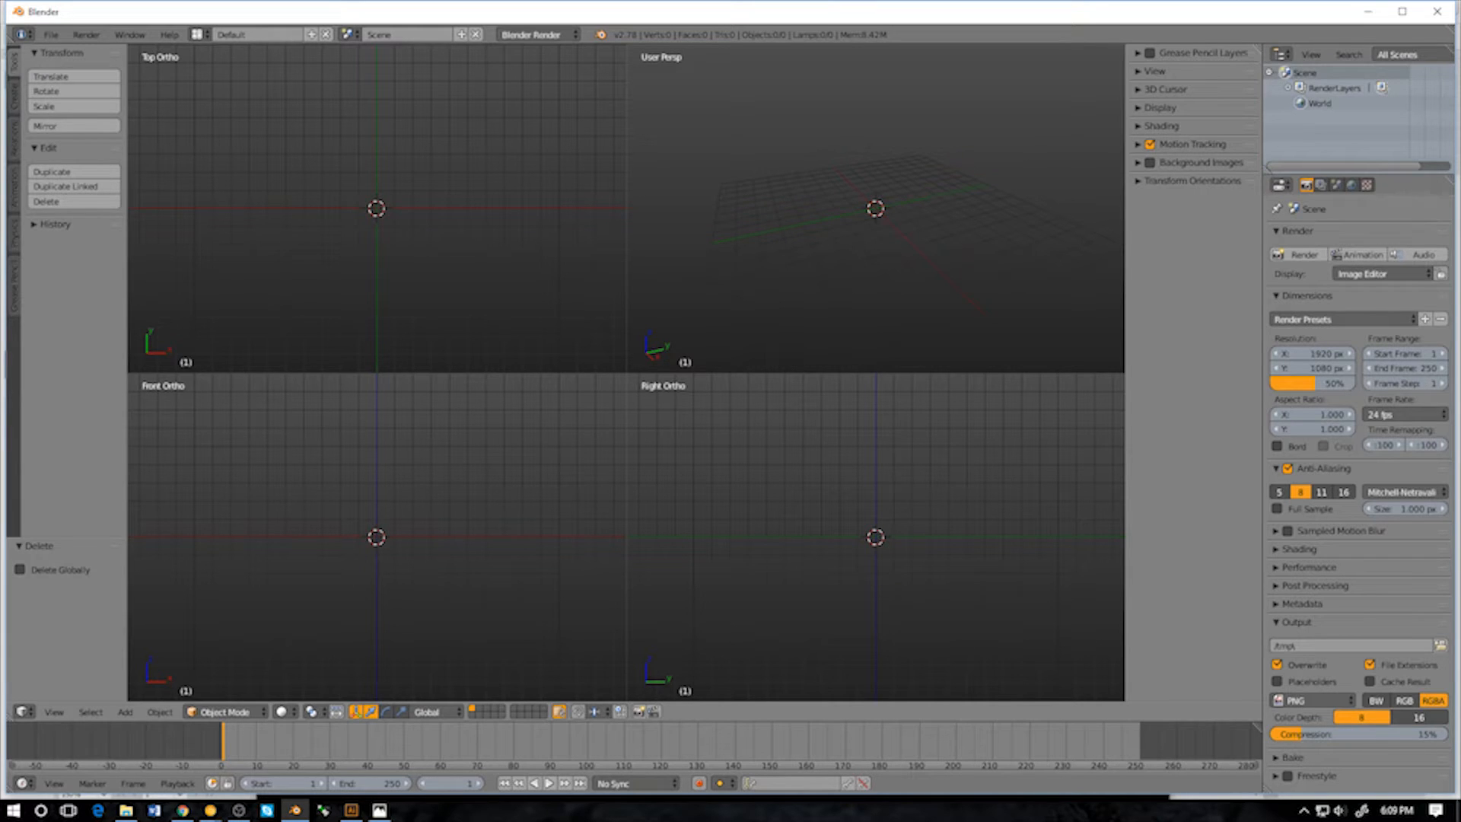
click(1138, 163)
click(1150, 144)
click(1149, 163)
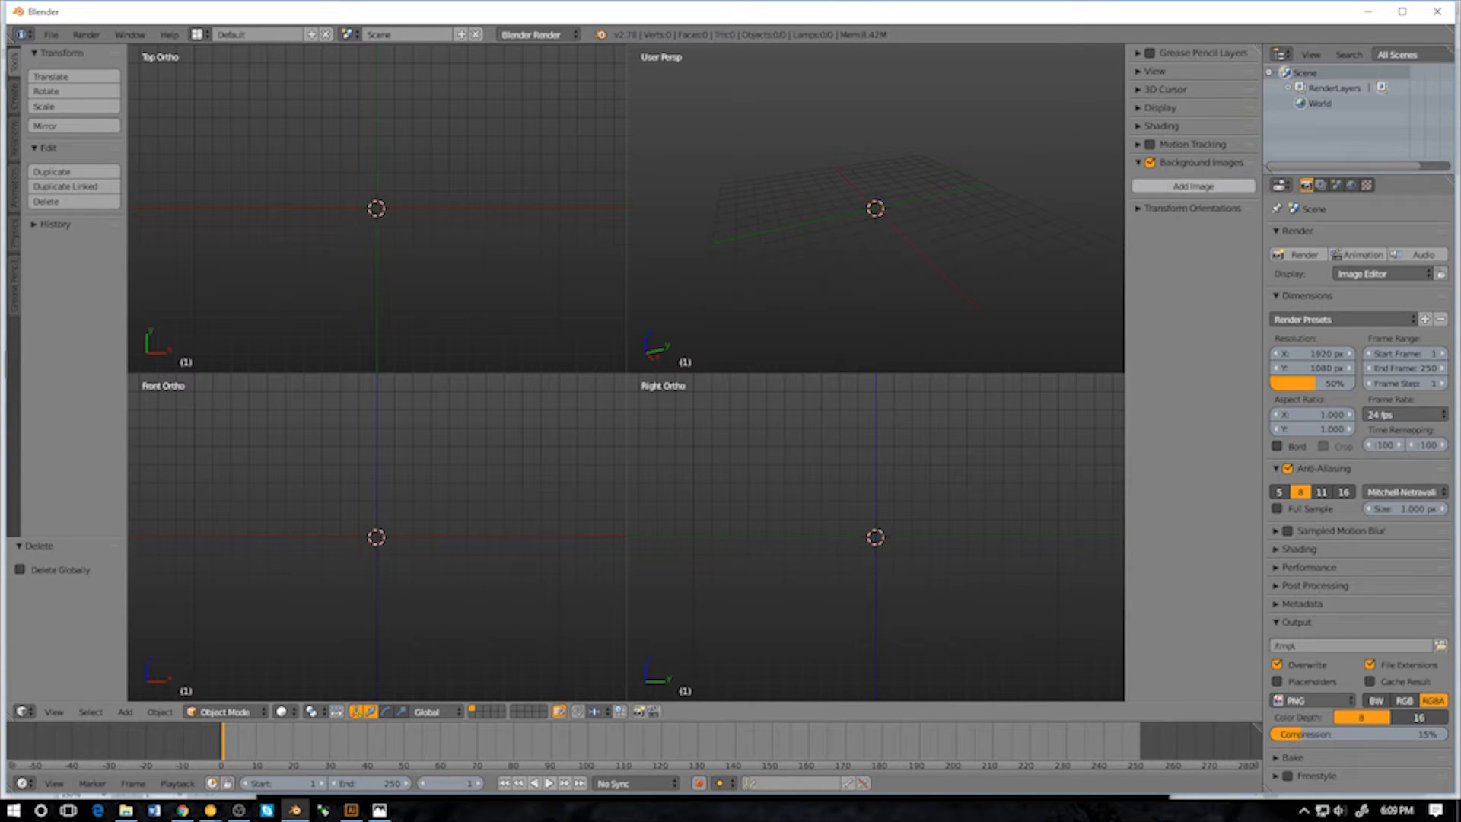
Add blueprint_chevy_spark-01.jpg as a background image for all views
click(1193, 186)
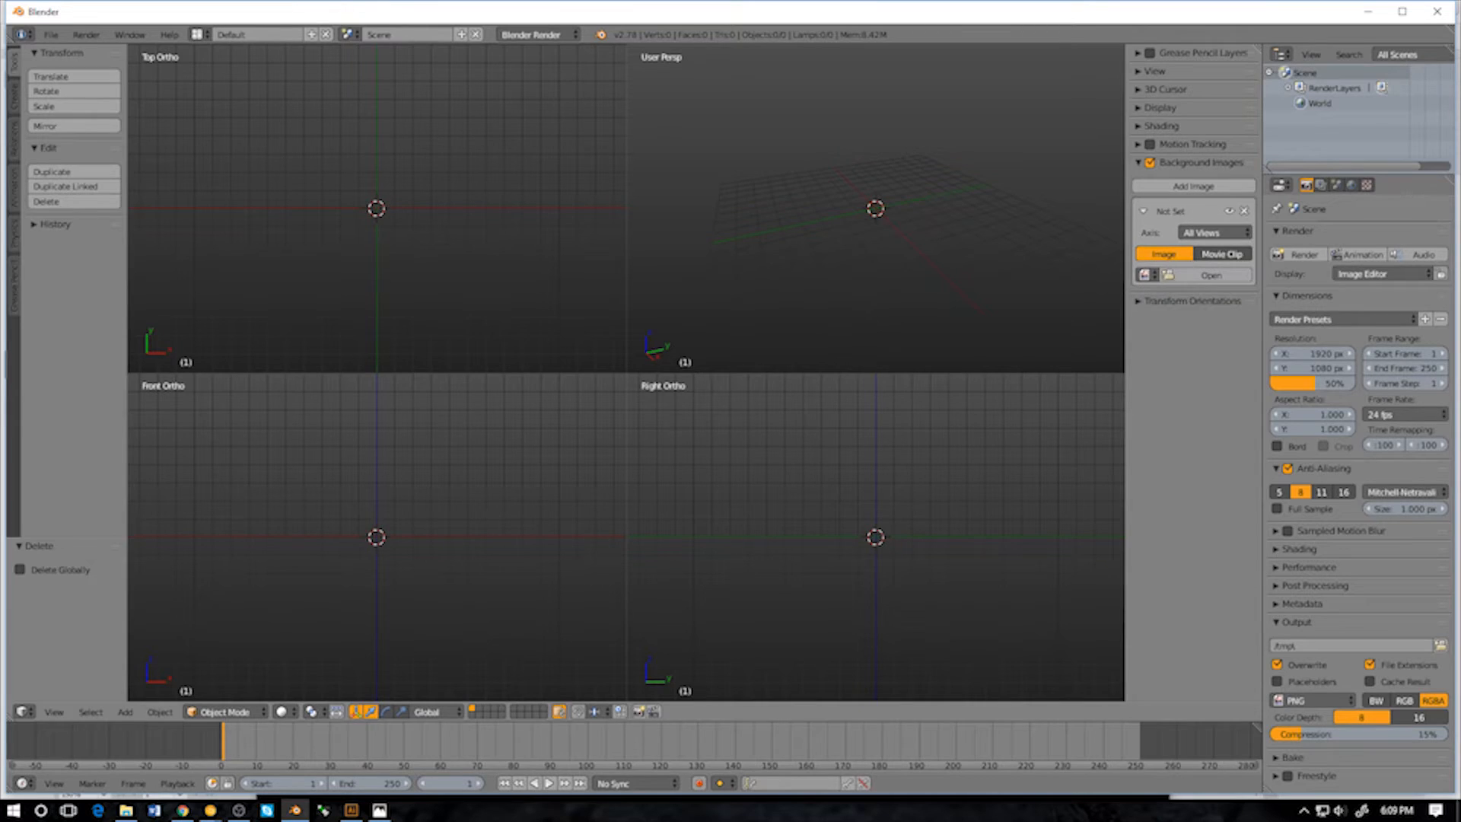
click(1212, 275)
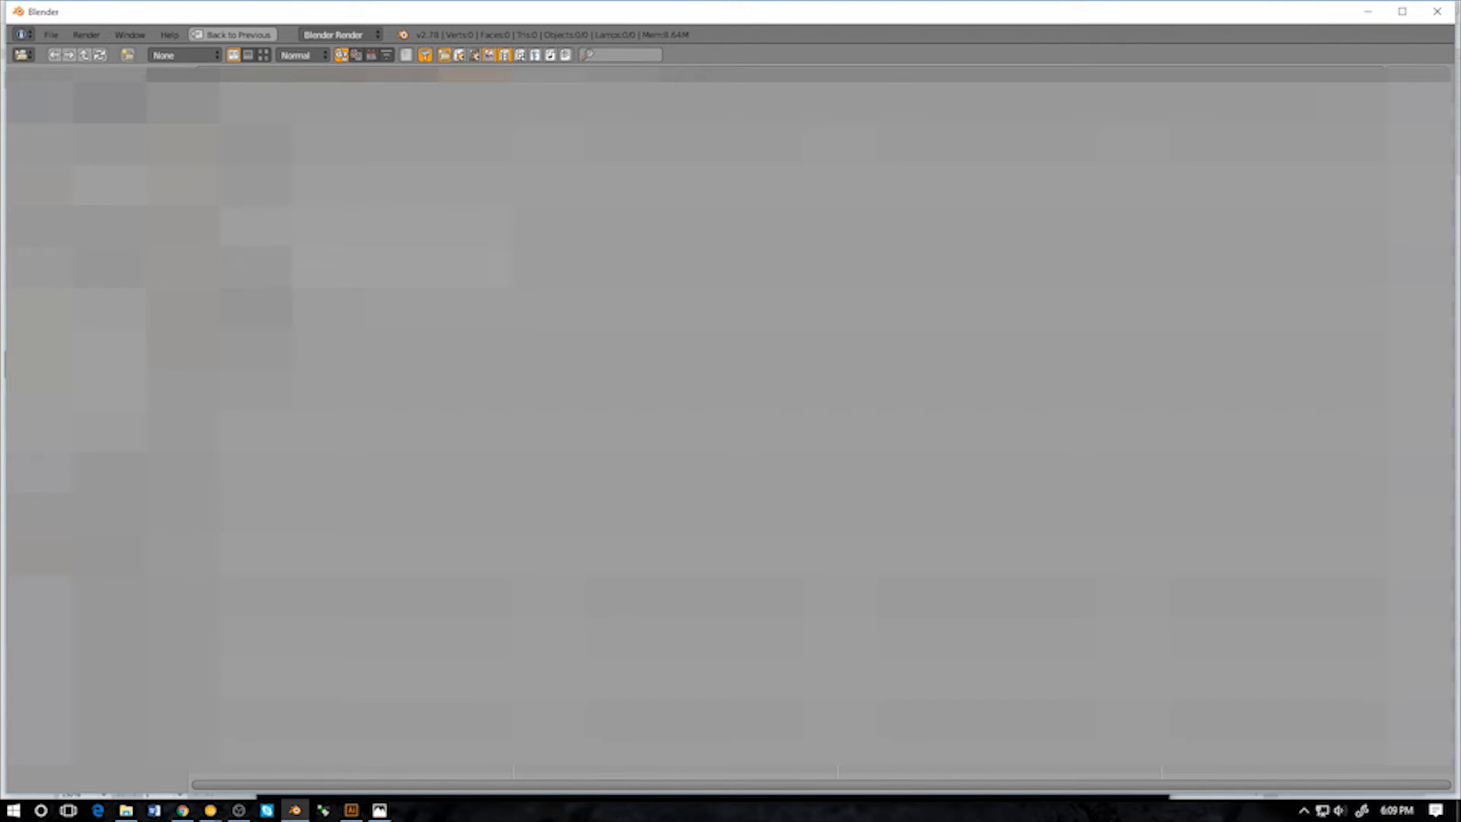
click(85, 307)
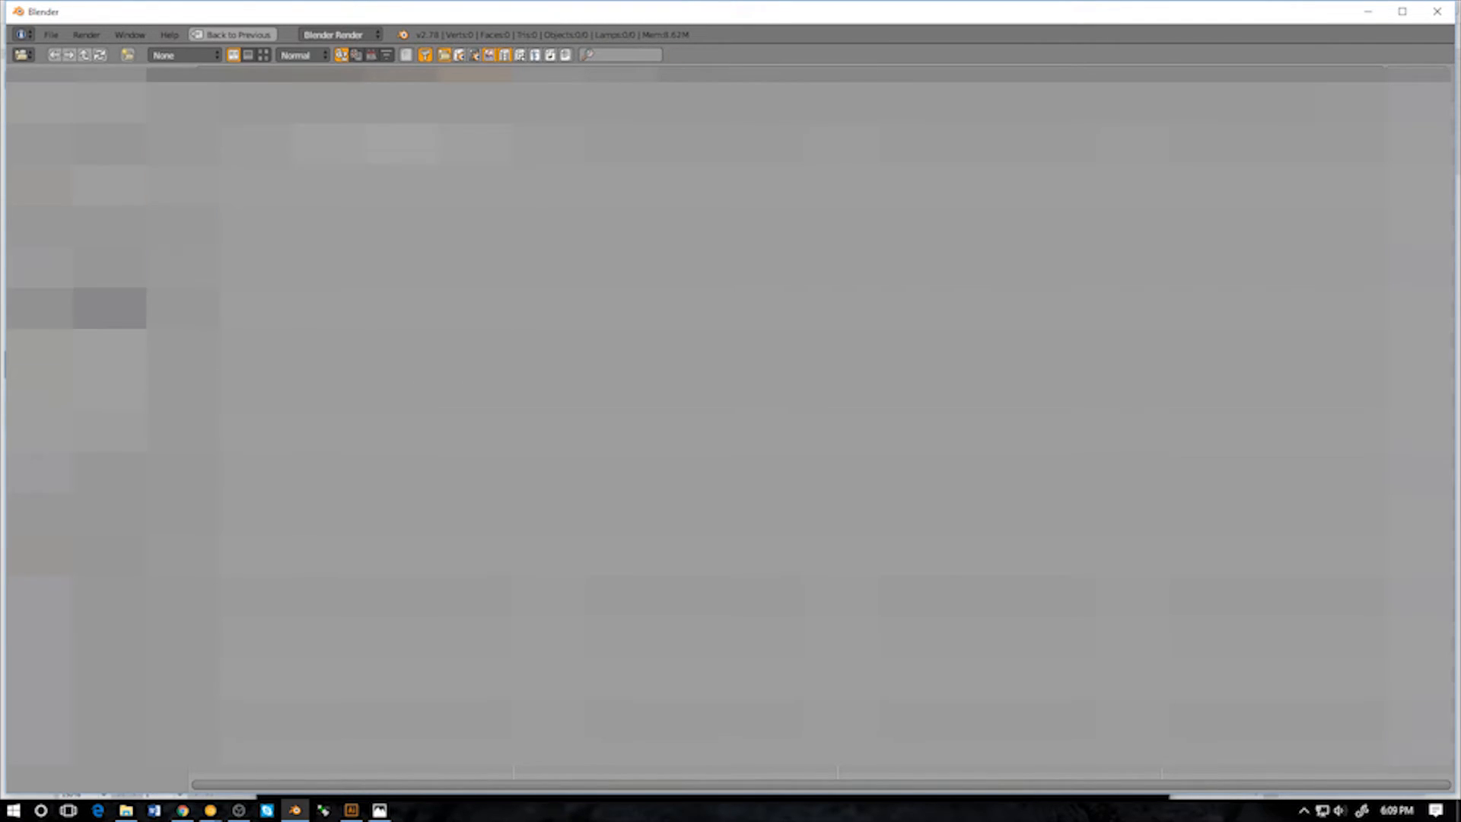
click(358, 143)
click(1420, 74)
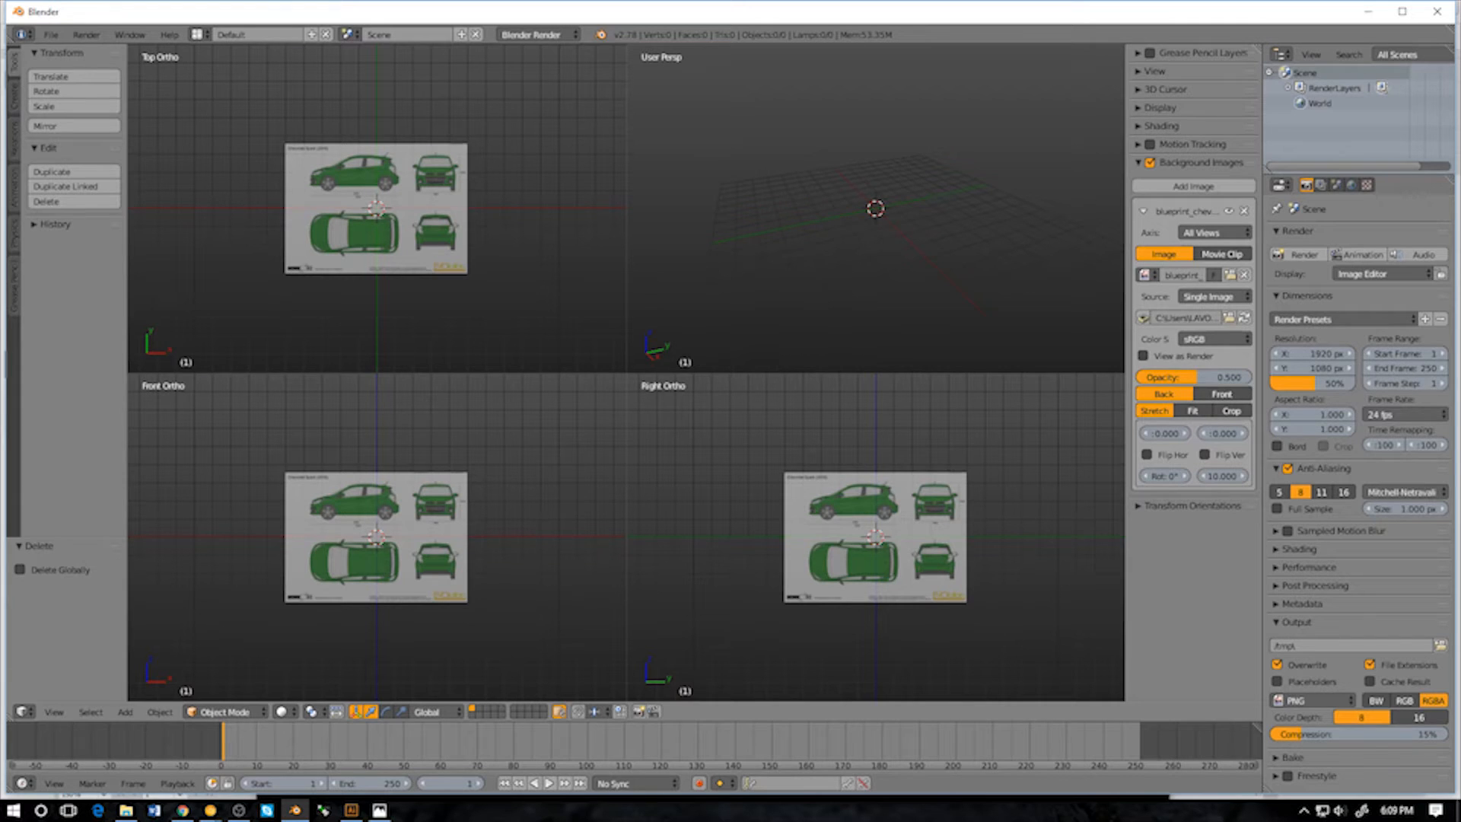
Switch to Illustrator and start exporting the car blueprint as a PNG file named chevrolet_spark_blueprint.png
key(alt+Tab)
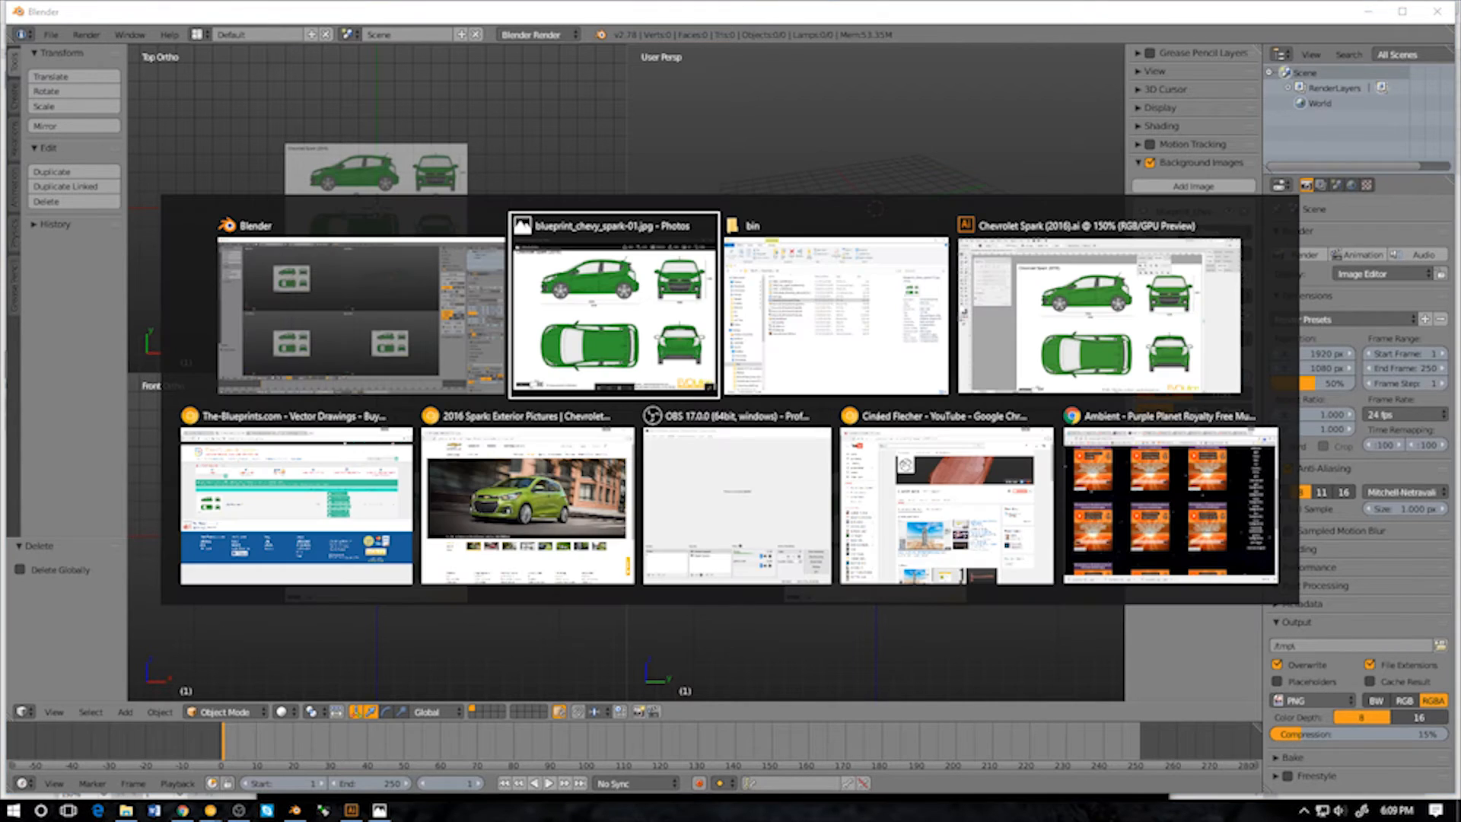
key(Tab)
key(Tab)
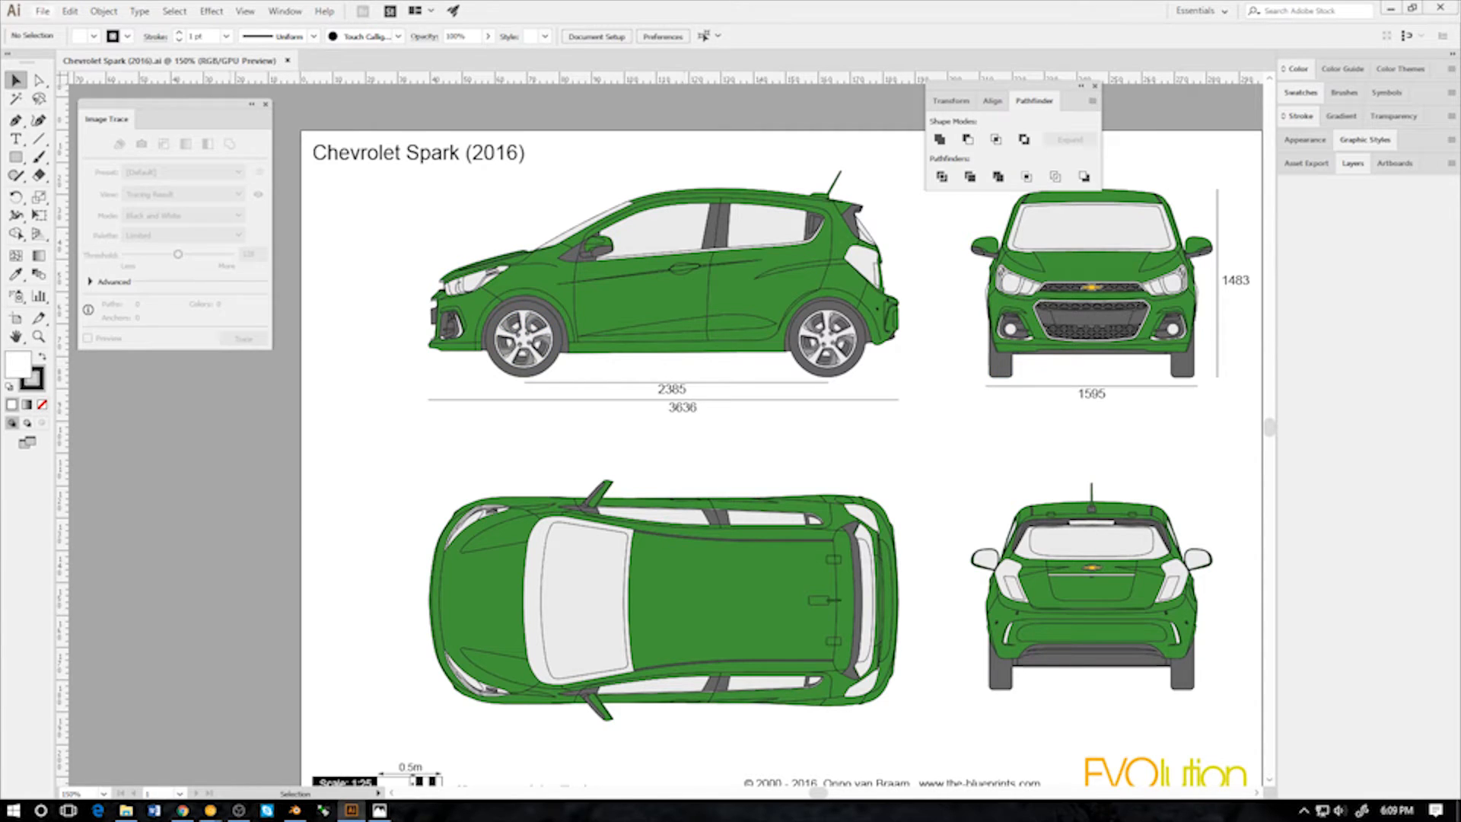
click(43, 11)
mouse_move(143, 279)
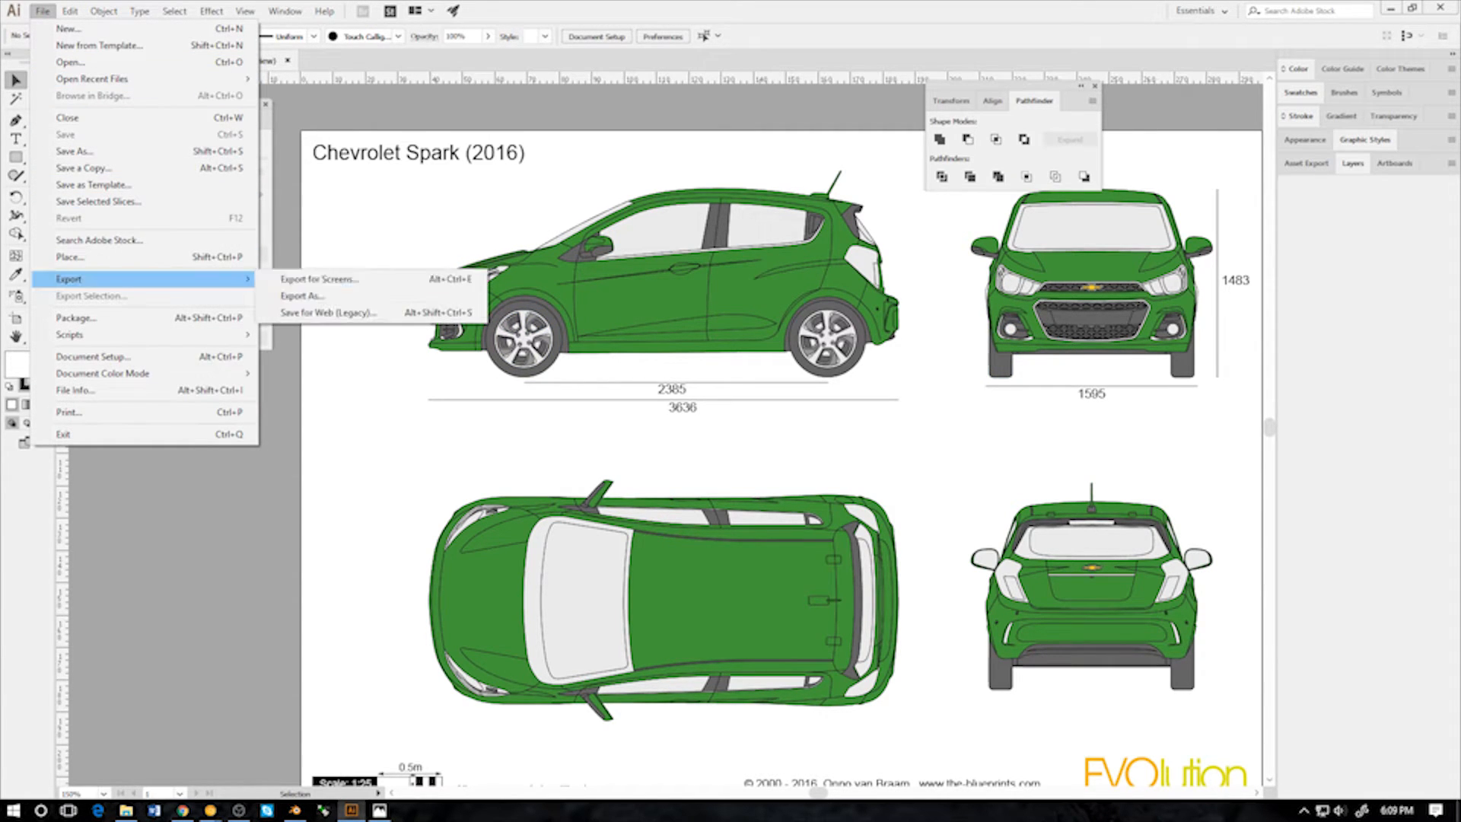
click(302, 295)
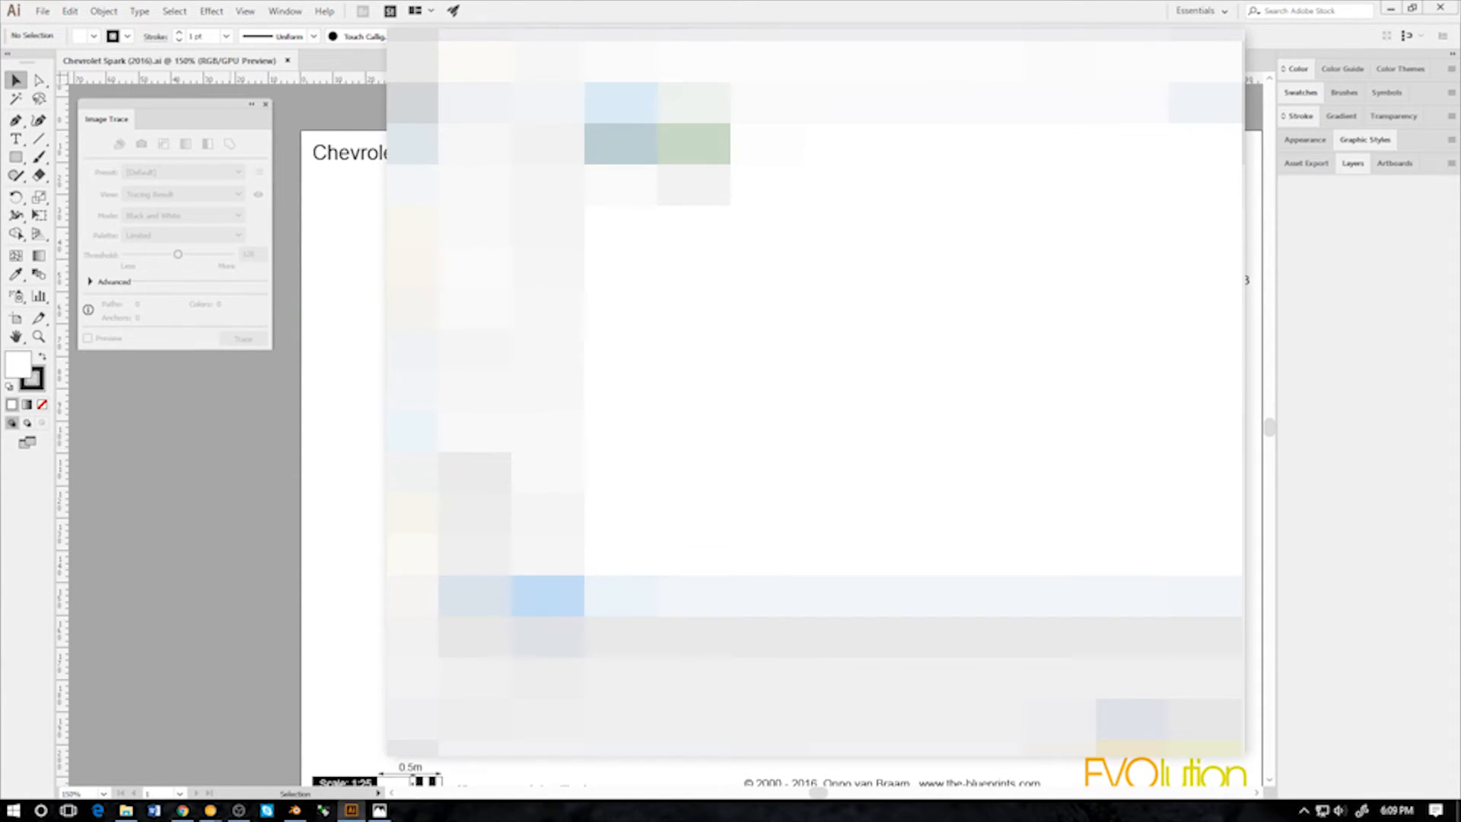
click(860, 625)
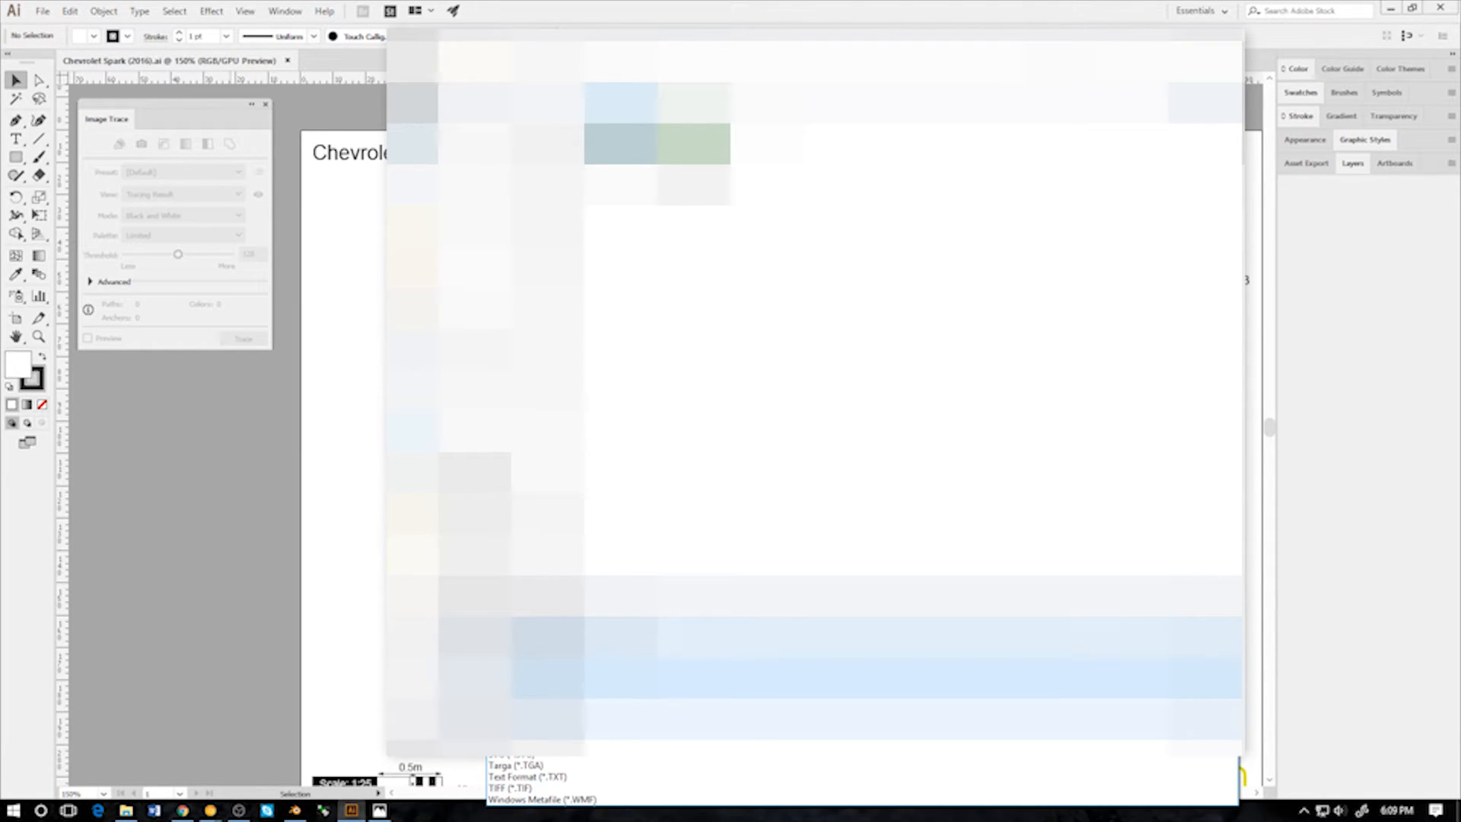
click(624, 715)
click(624, 627)
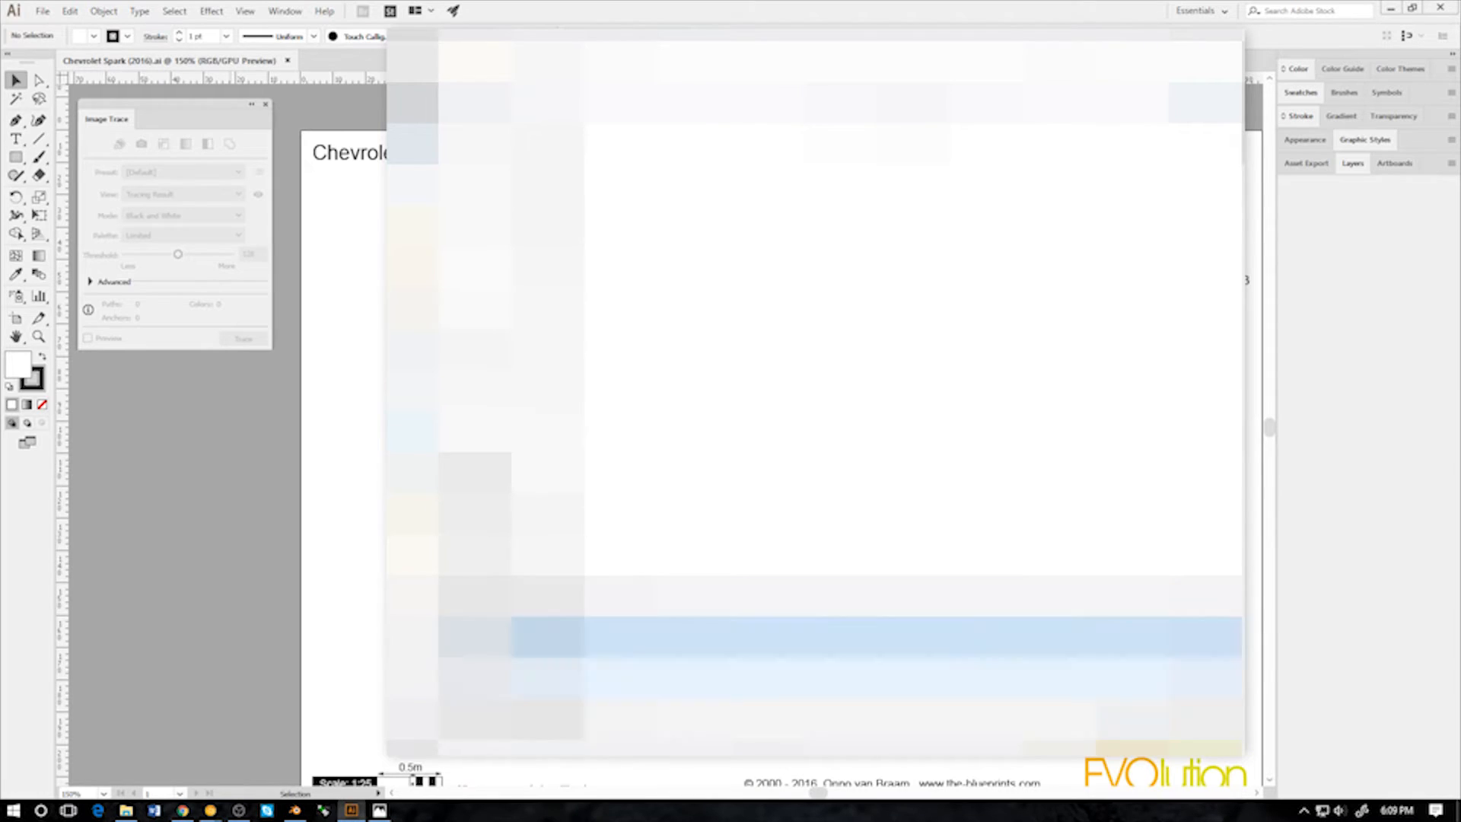
click(624, 741)
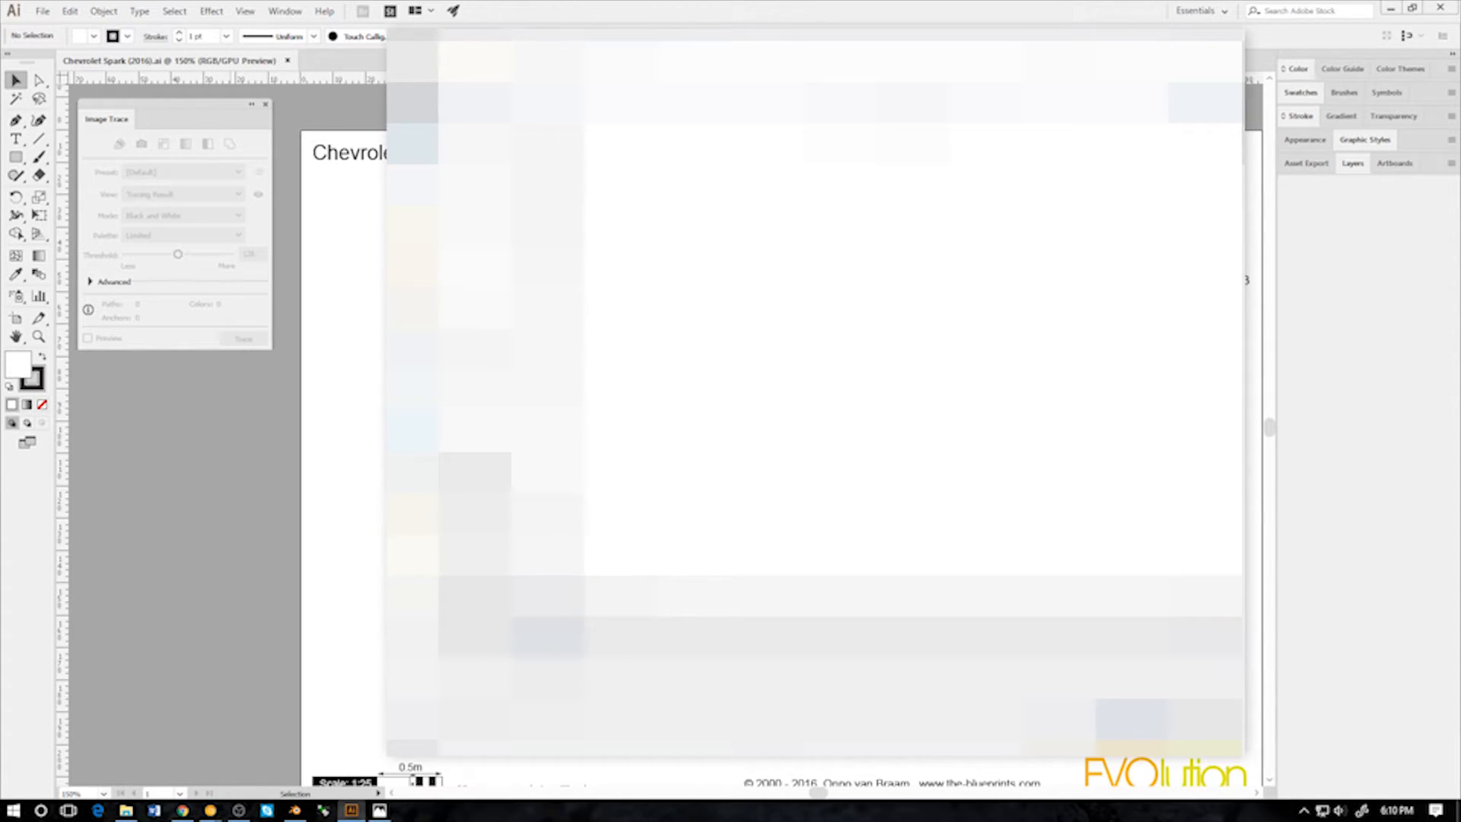
key(Return)
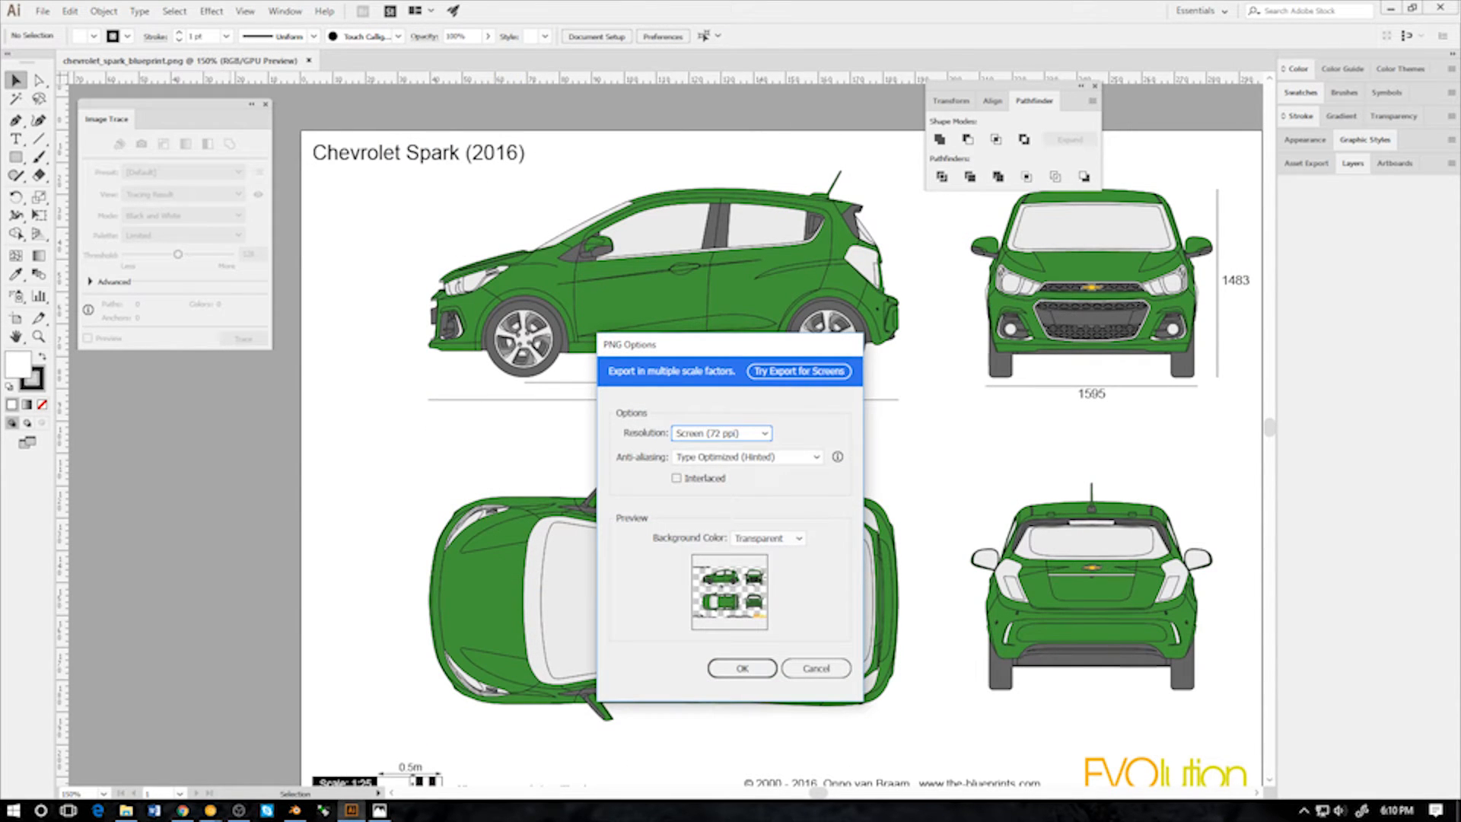
Export the PNG at High (300 ppi) with Art Optimized (Supersampling) anti-aliasing and a Transparent background, and return to Blender
click(723, 433)
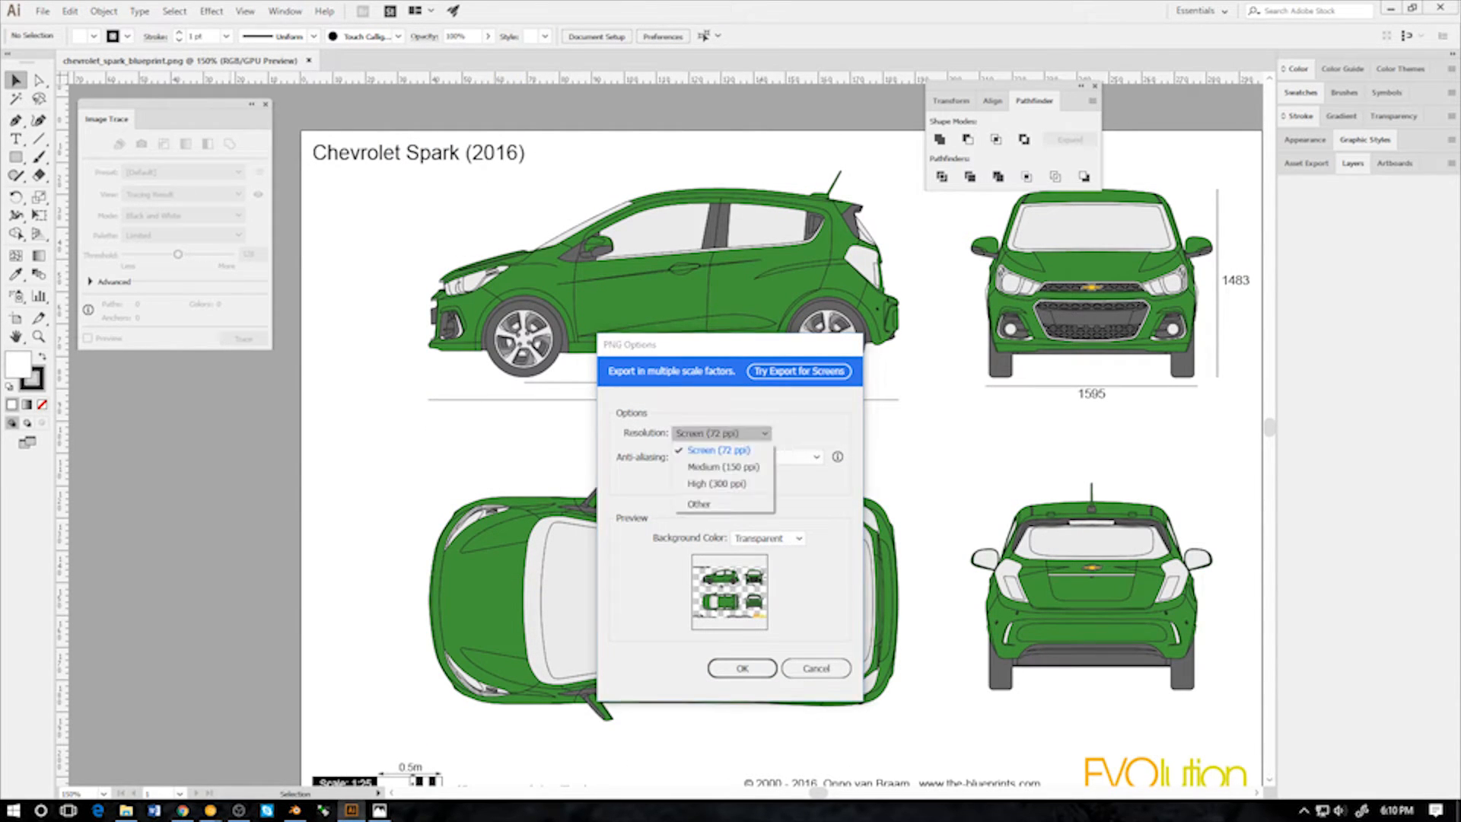
click(719, 483)
click(747, 457)
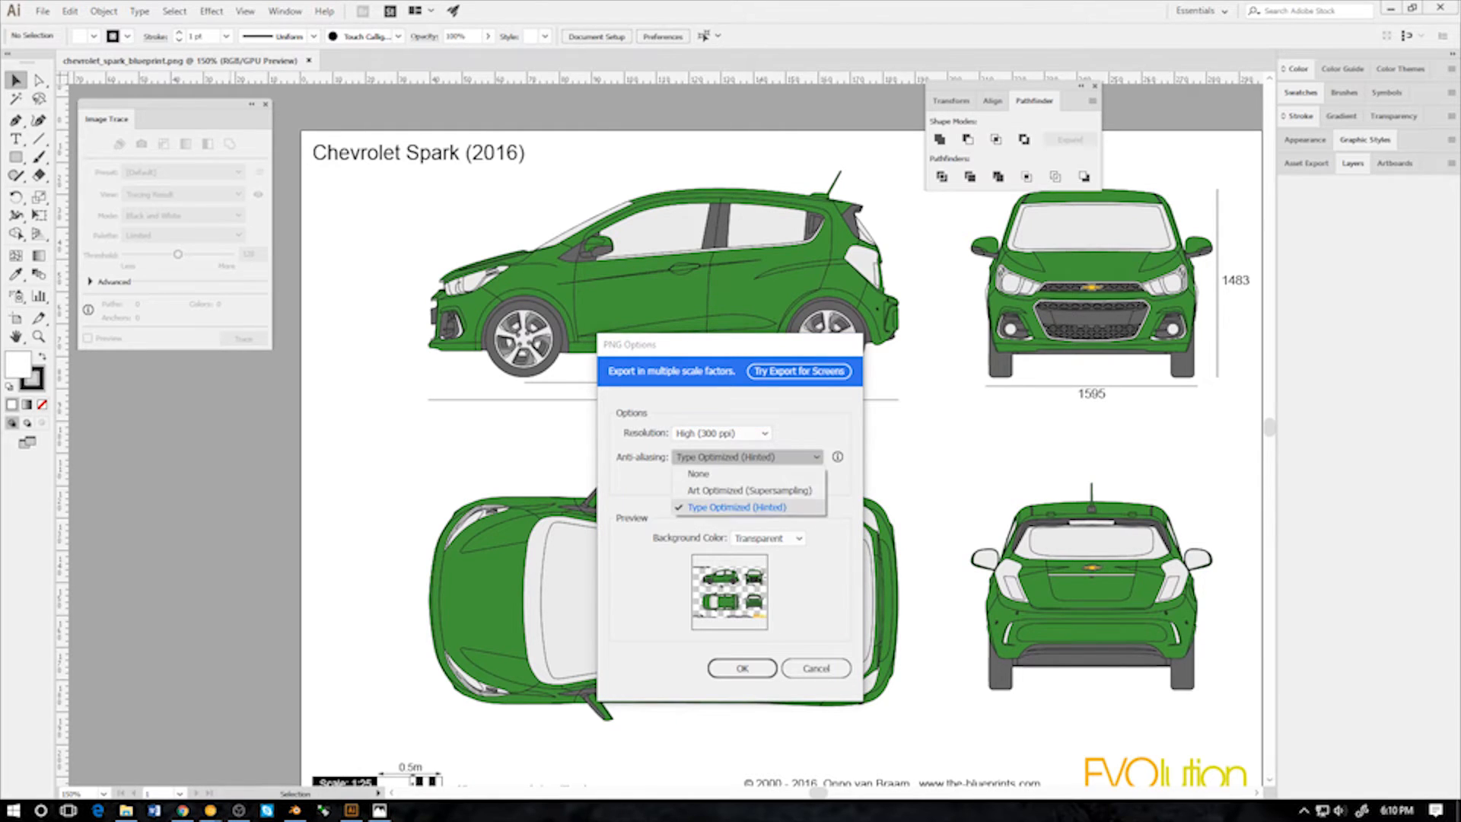
click(749, 491)
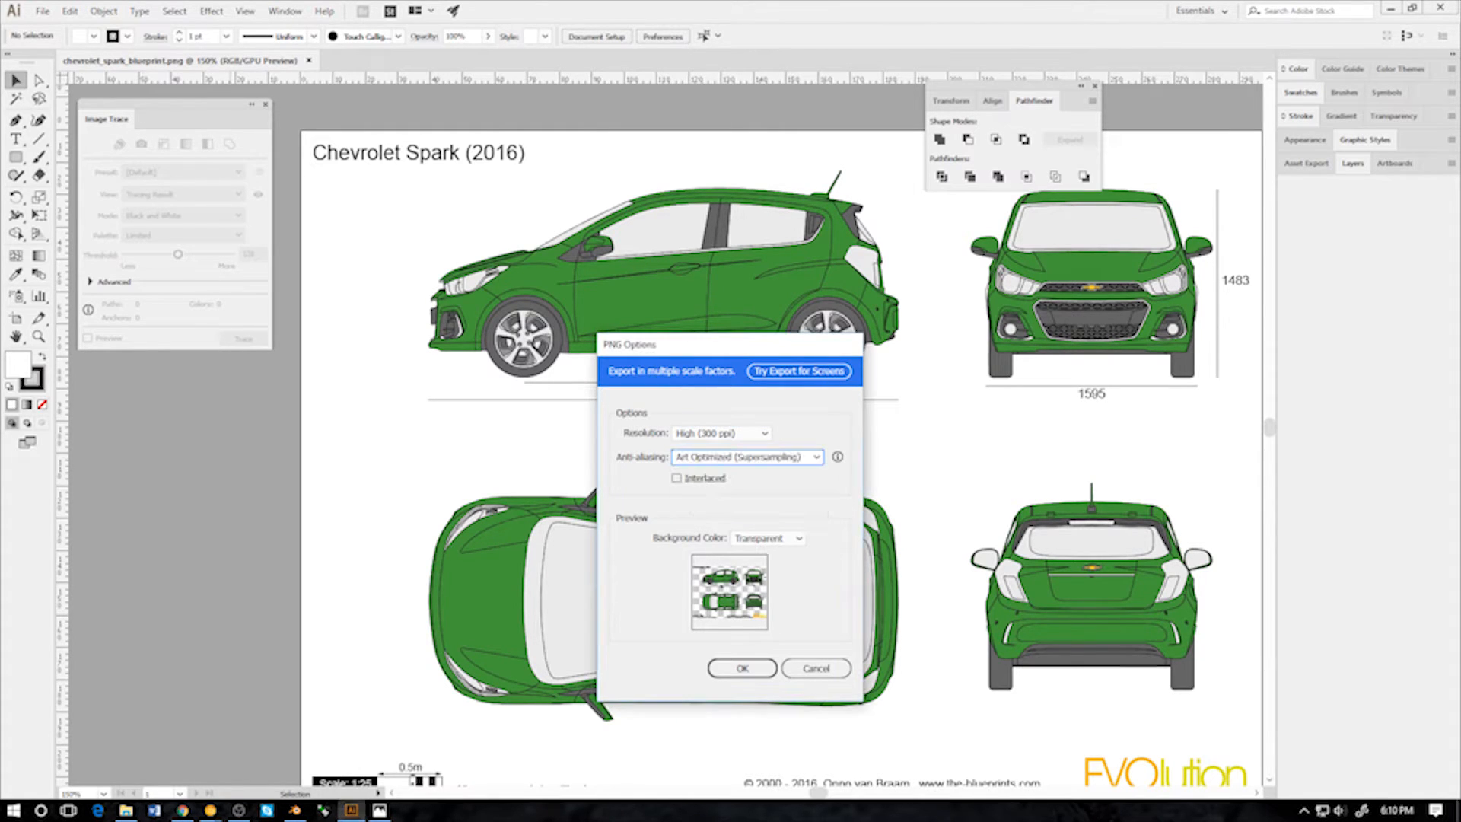
click(767, 538)
click(768, 555)
click(742, 668)
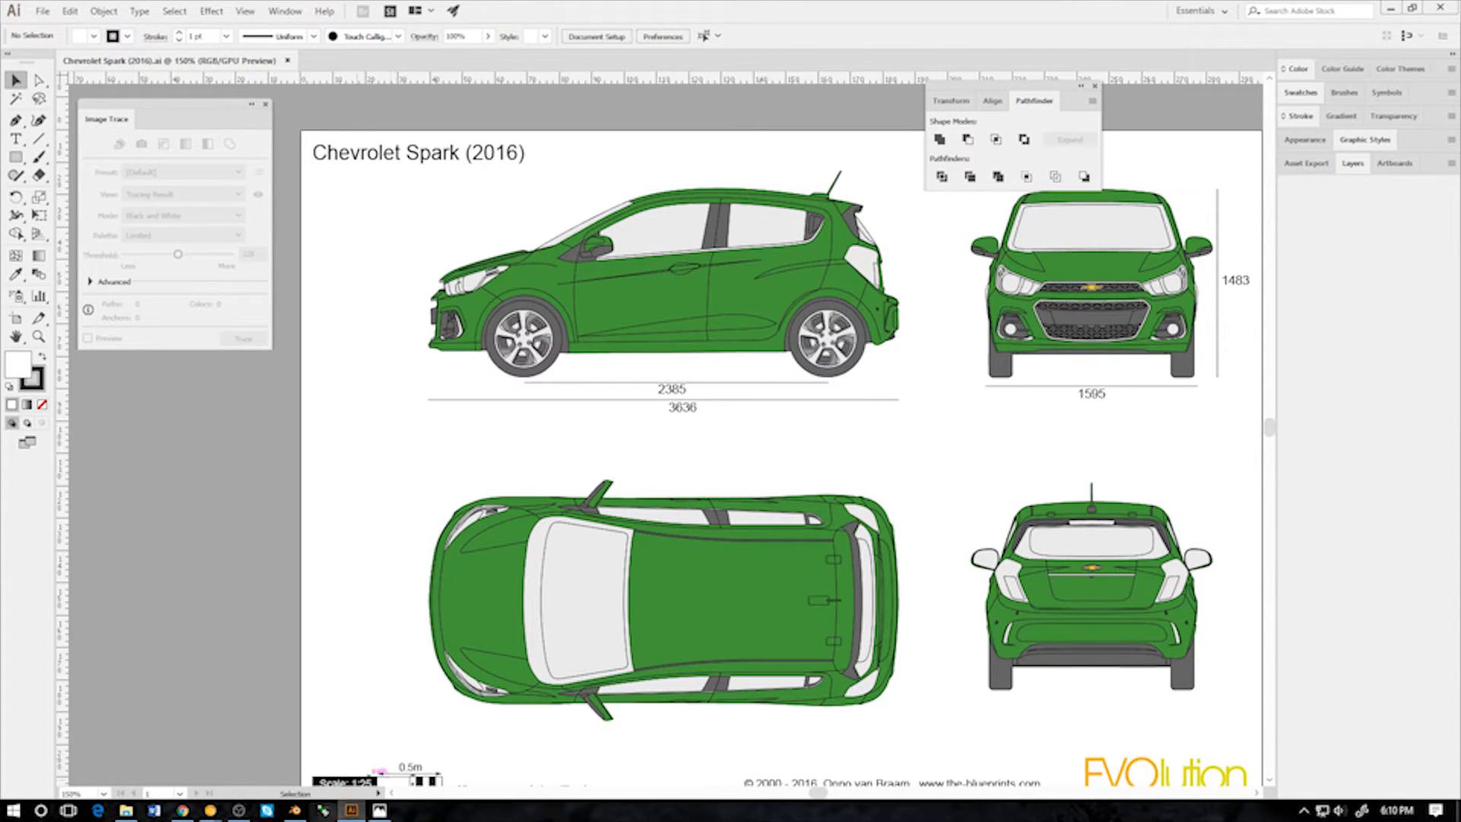
click(294, 810)
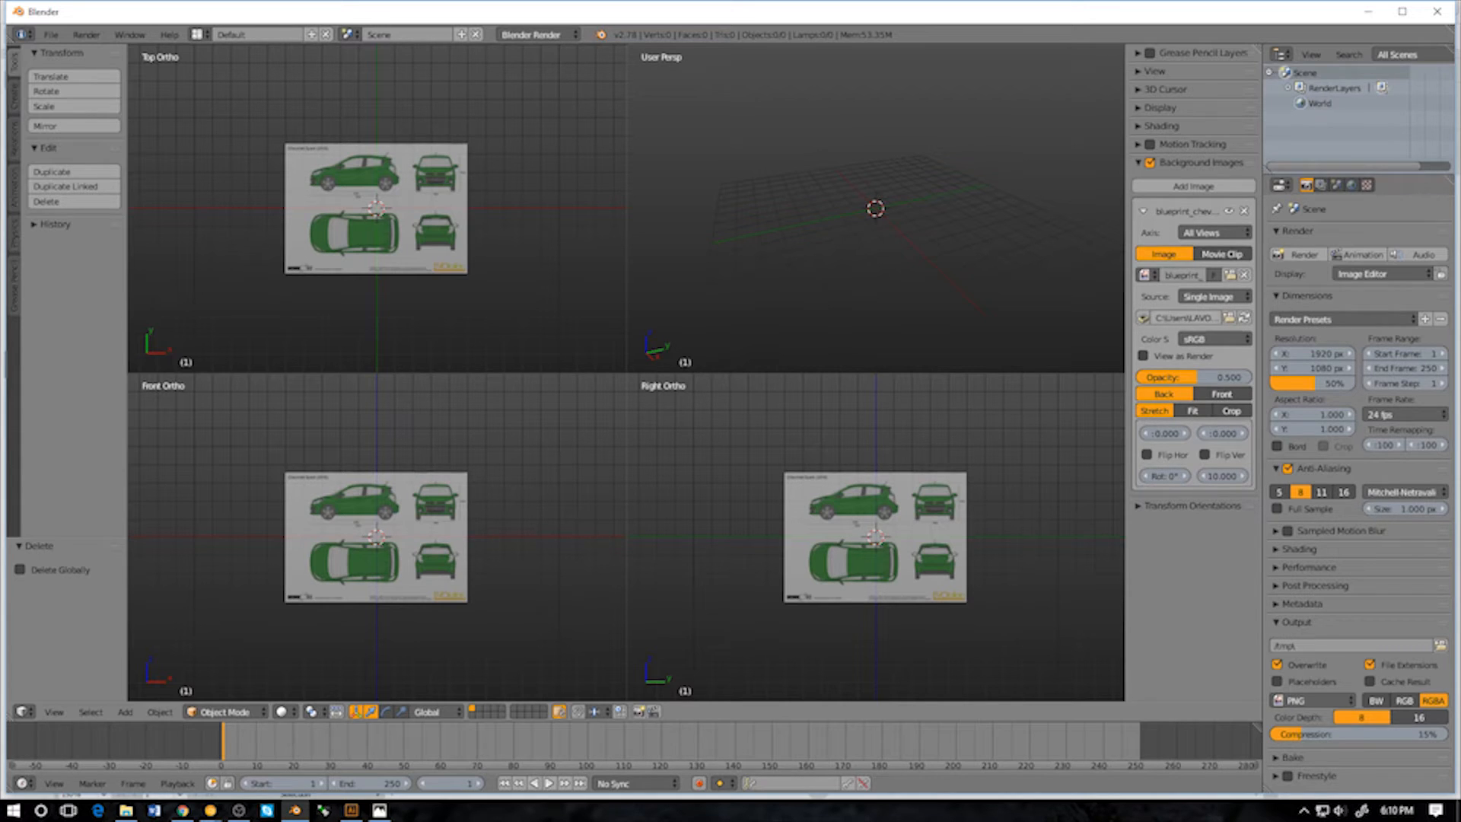
Try to change the existing background image's file path to a png extension
click(1204, 318)
click(1204, 318)
text(png)
key(Return)
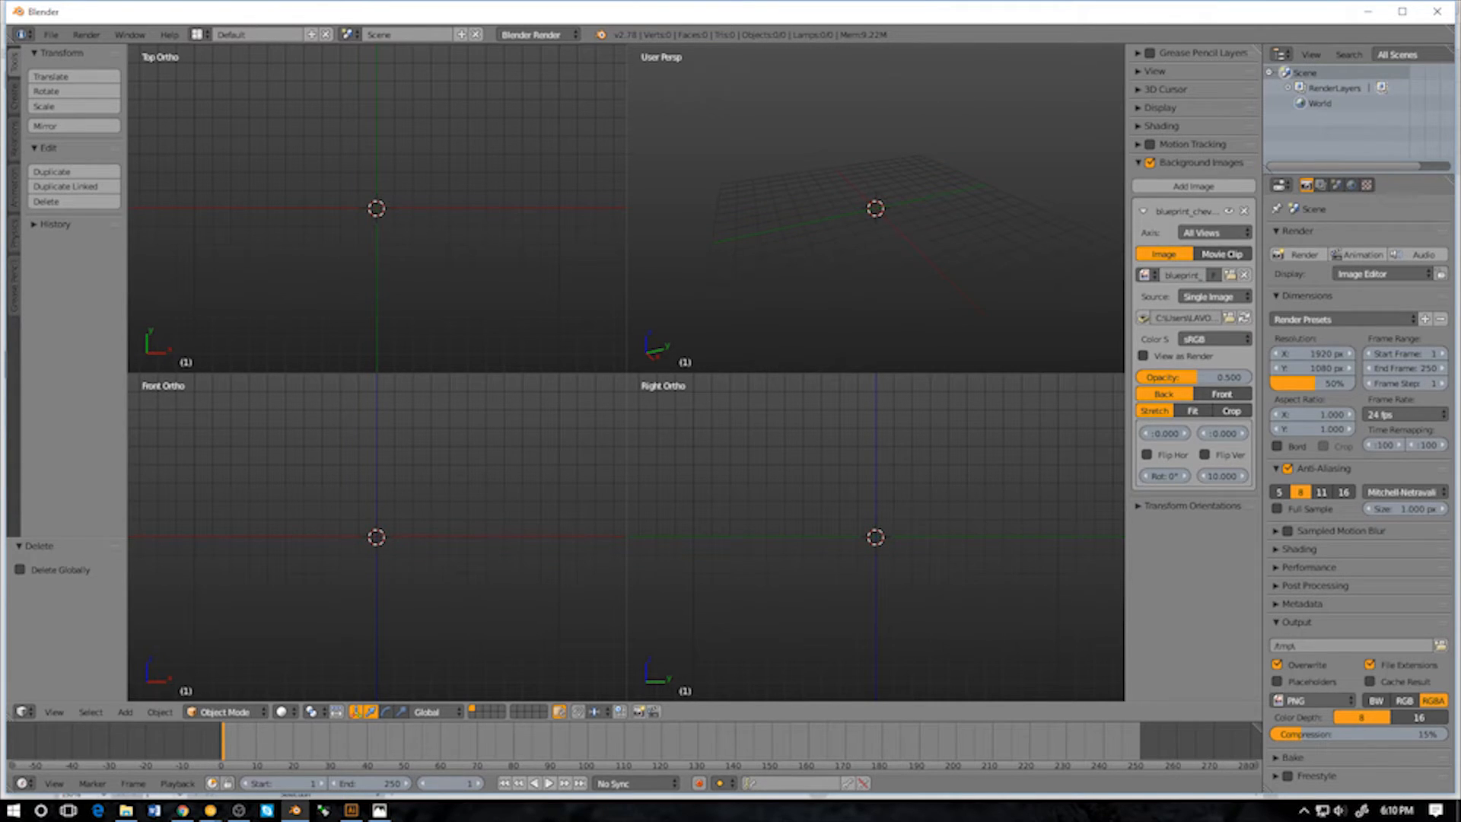
Remove the existing background image and add the exported chevrolet_spark_blueprint.png as the background for all views
click(1244, 210)
click(1193, 186)
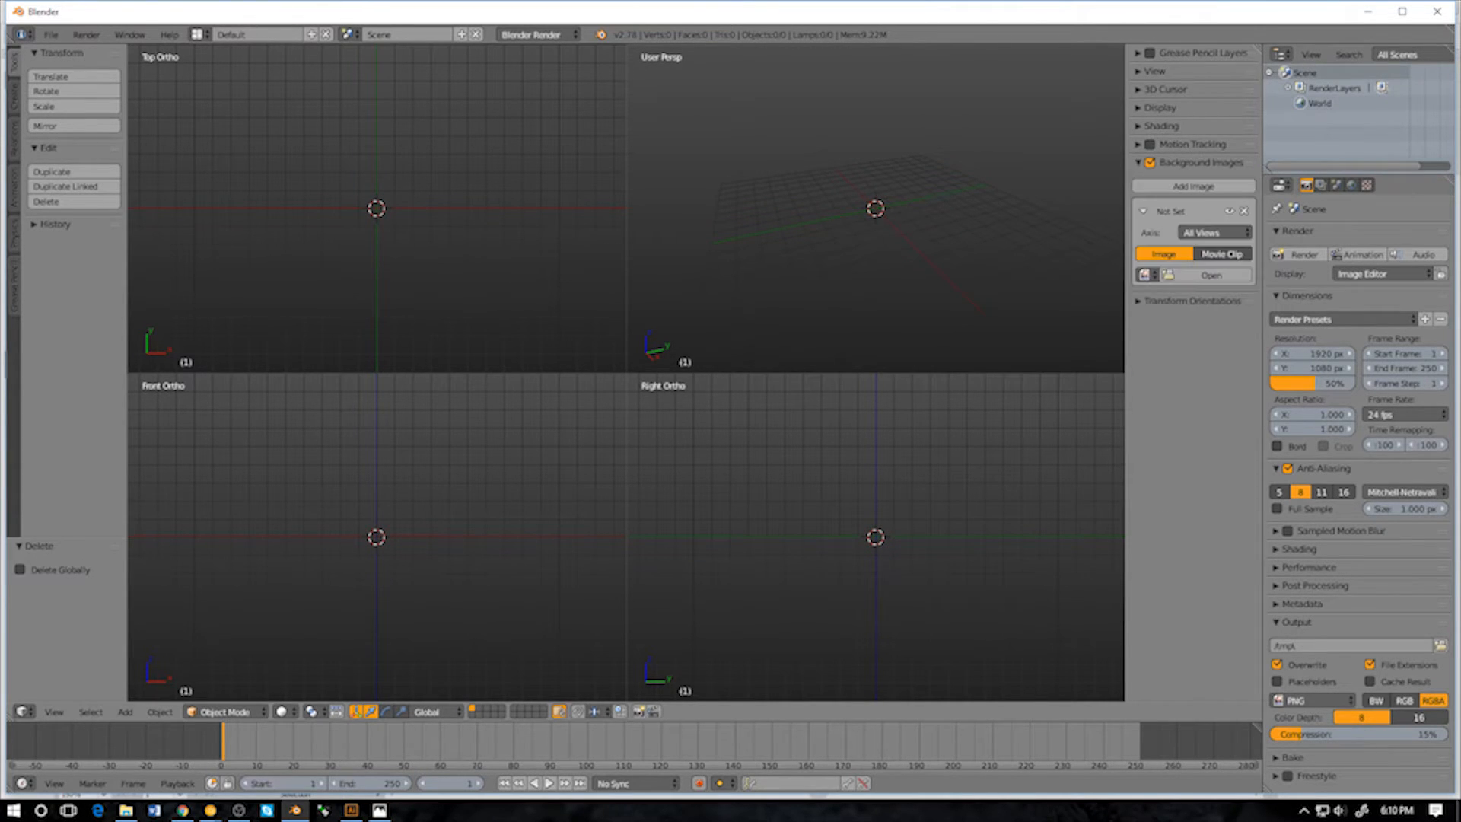
click(1212, 275)
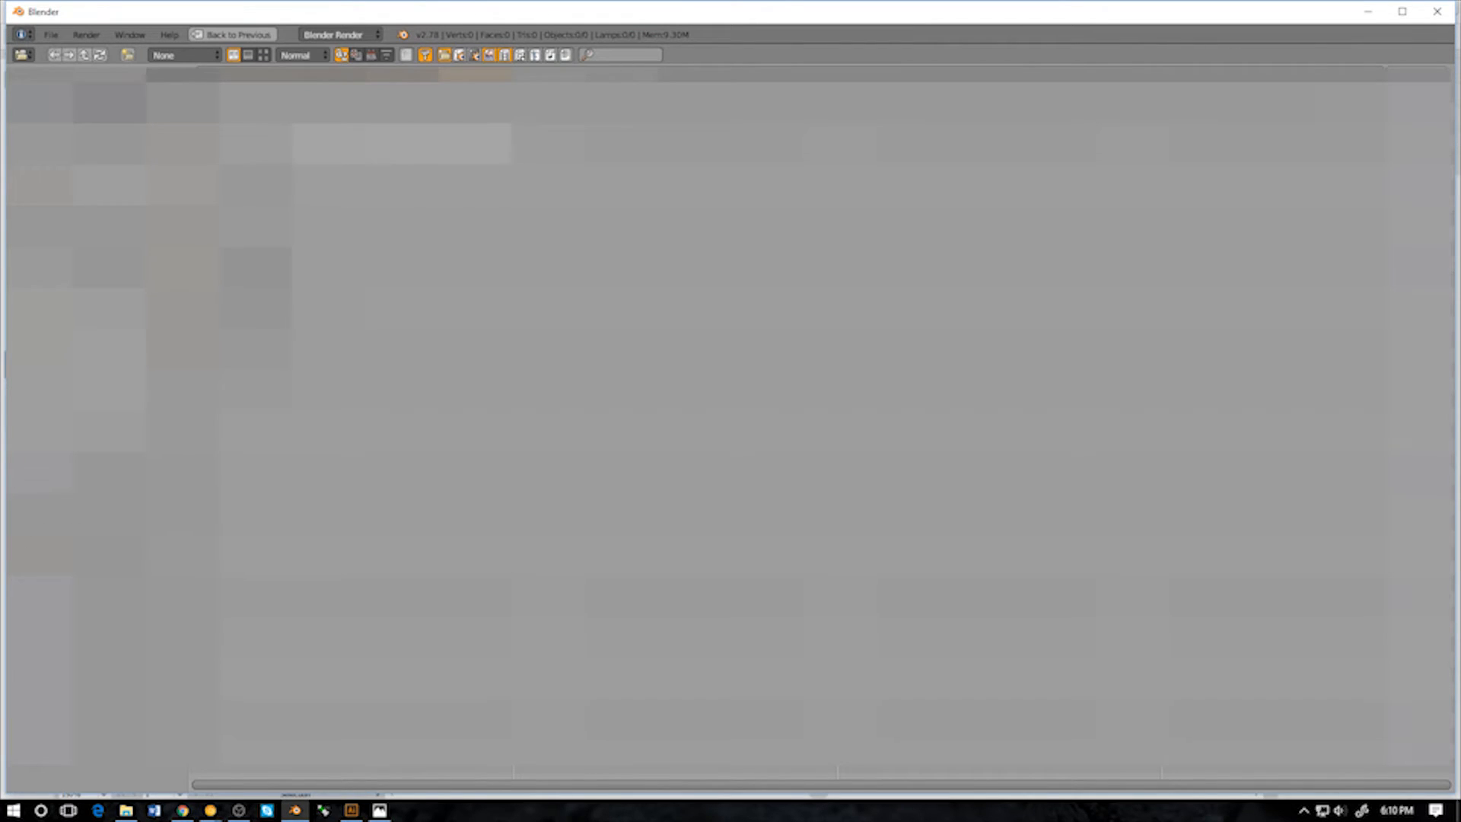
click(99, 308)
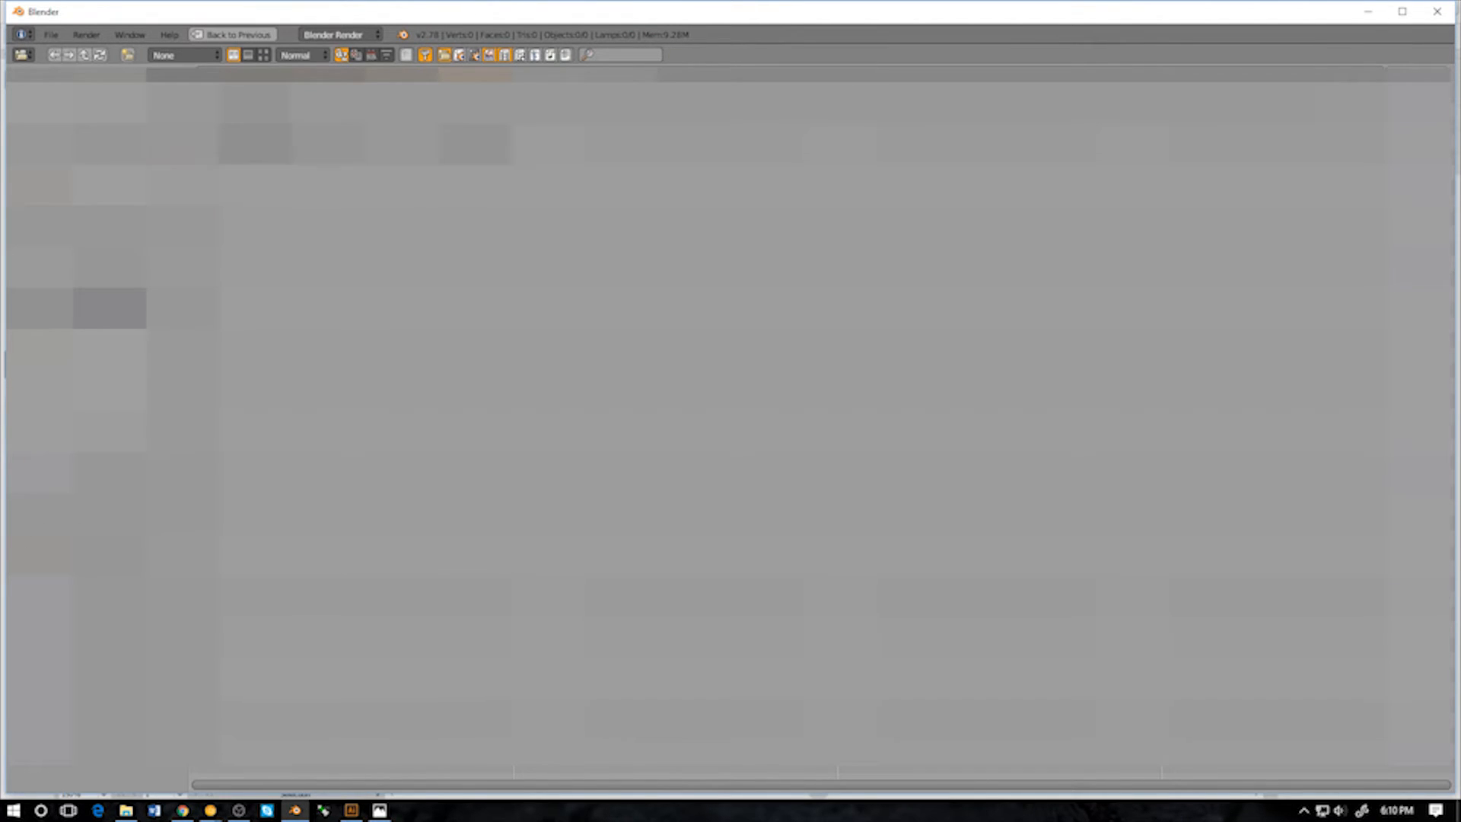
click(1420, 74)
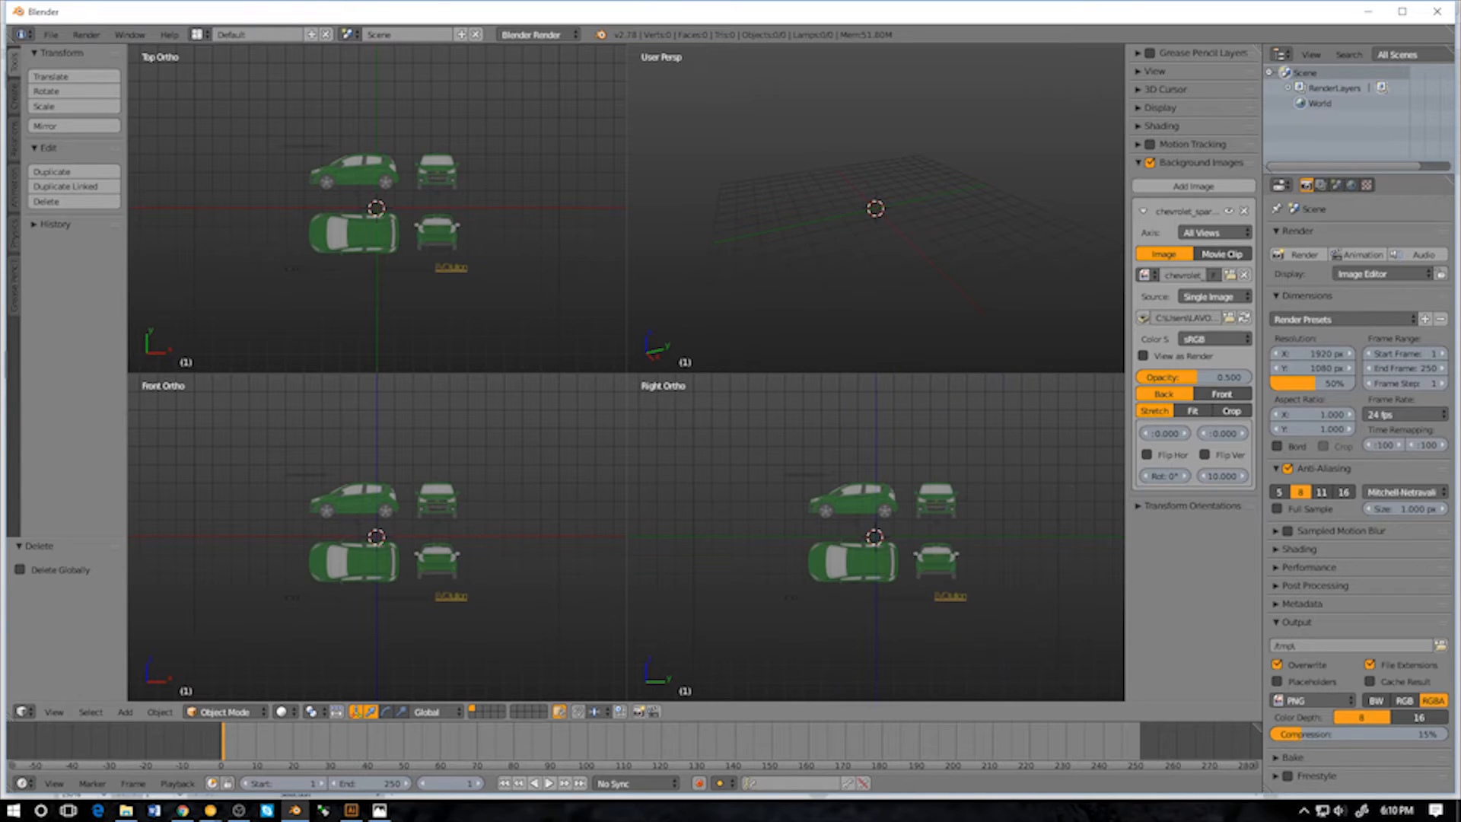
Examine the transparent blueprint's car drawings close up in the right view to judge their sharpness
drag(223, 741, 220, 741)
click(843, 433)
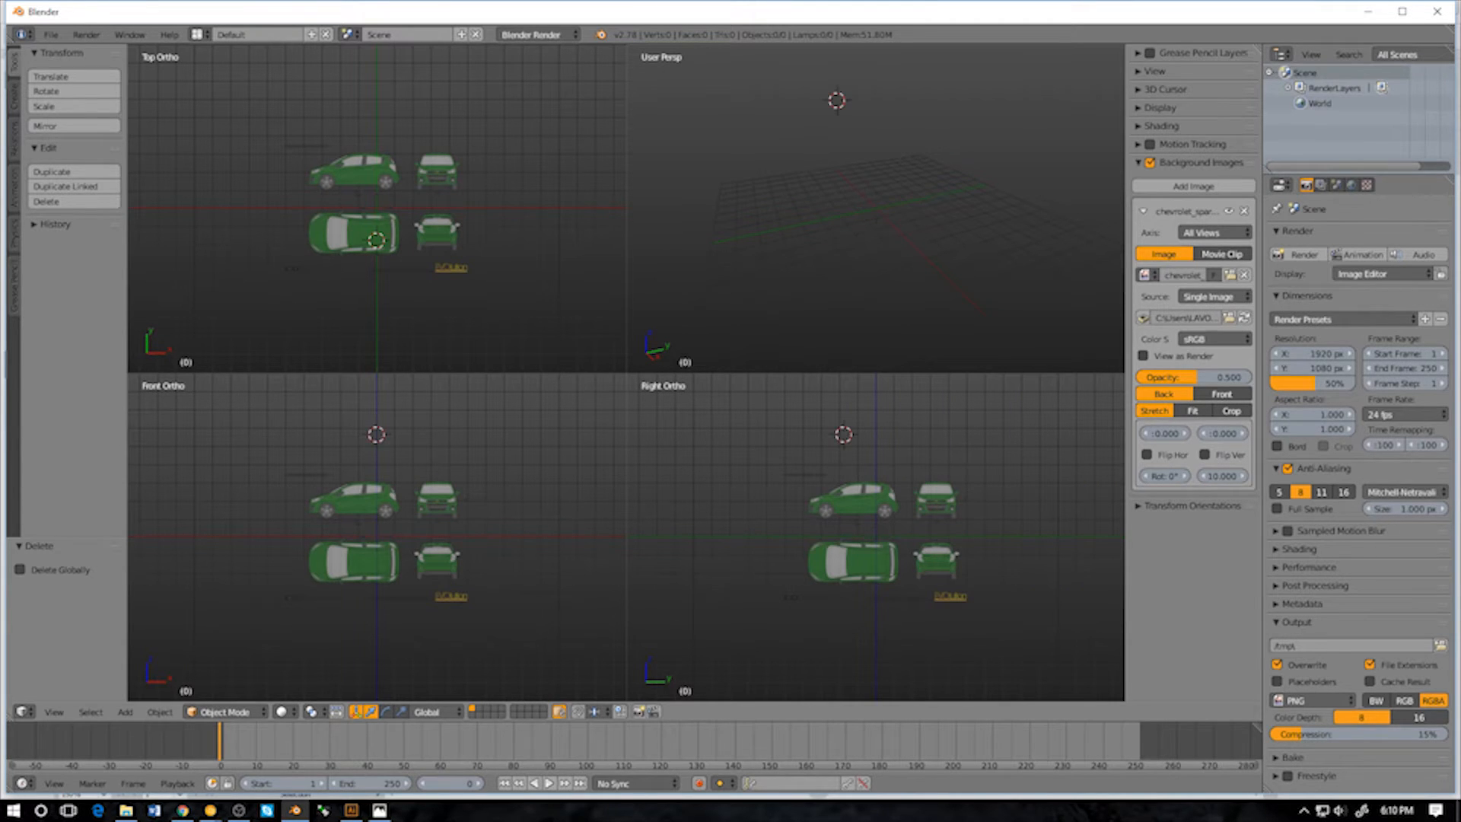
alt+scroll(843, 433, down, 6)
alt+scroll(842, 434, up, 6)
alt+scroll(843, 434, down, 6)
scroll(859, 543, up, 4)
click(859, 542)
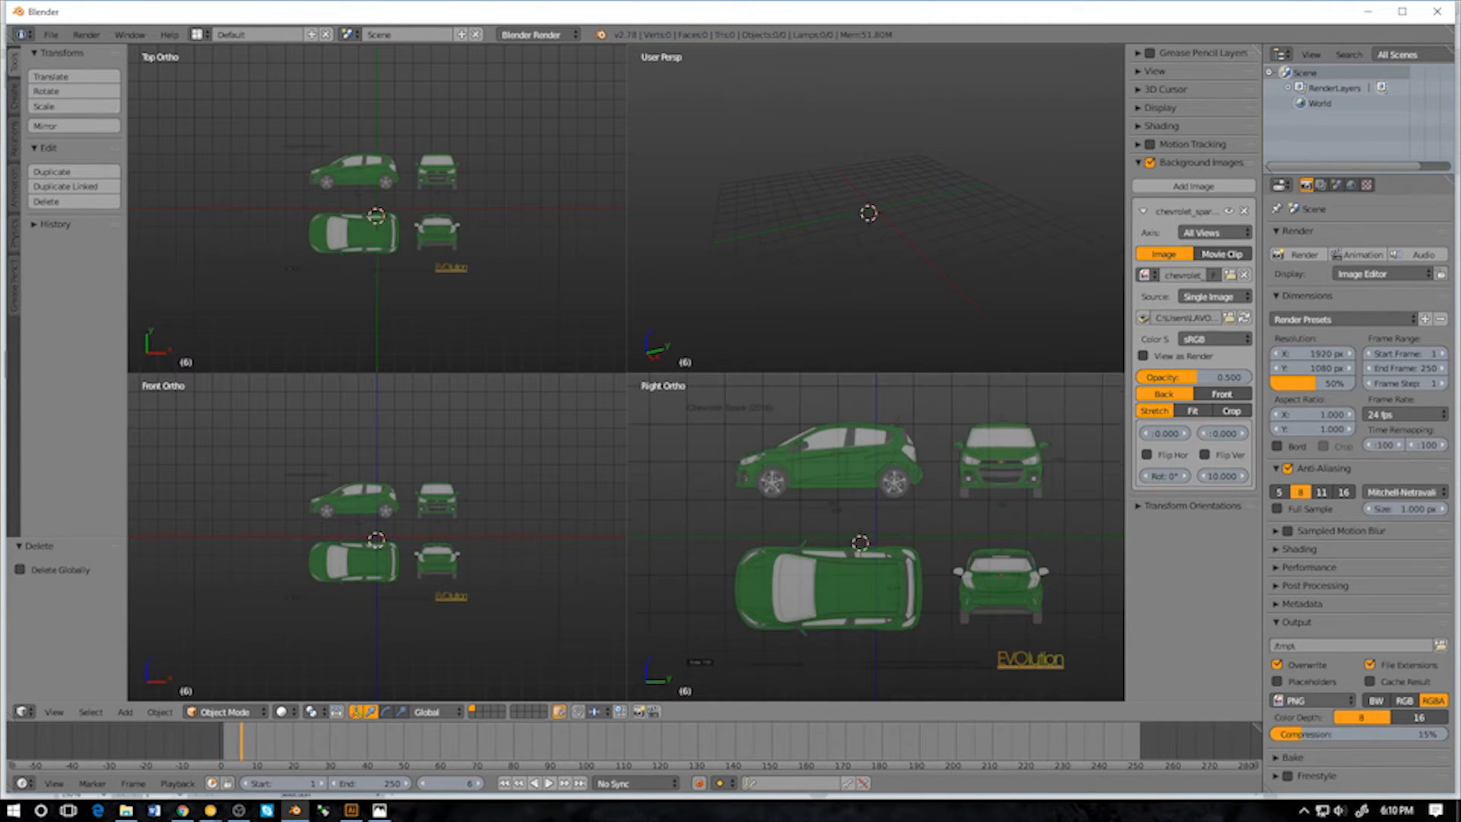
alt+scroll(859, 542, down, 4)
alt+scroll(859, 542, up, 4)
scroll(858, 542, down, 4)
scroll(859, 543, up, 3)
scroll(875, 536, up, 12)
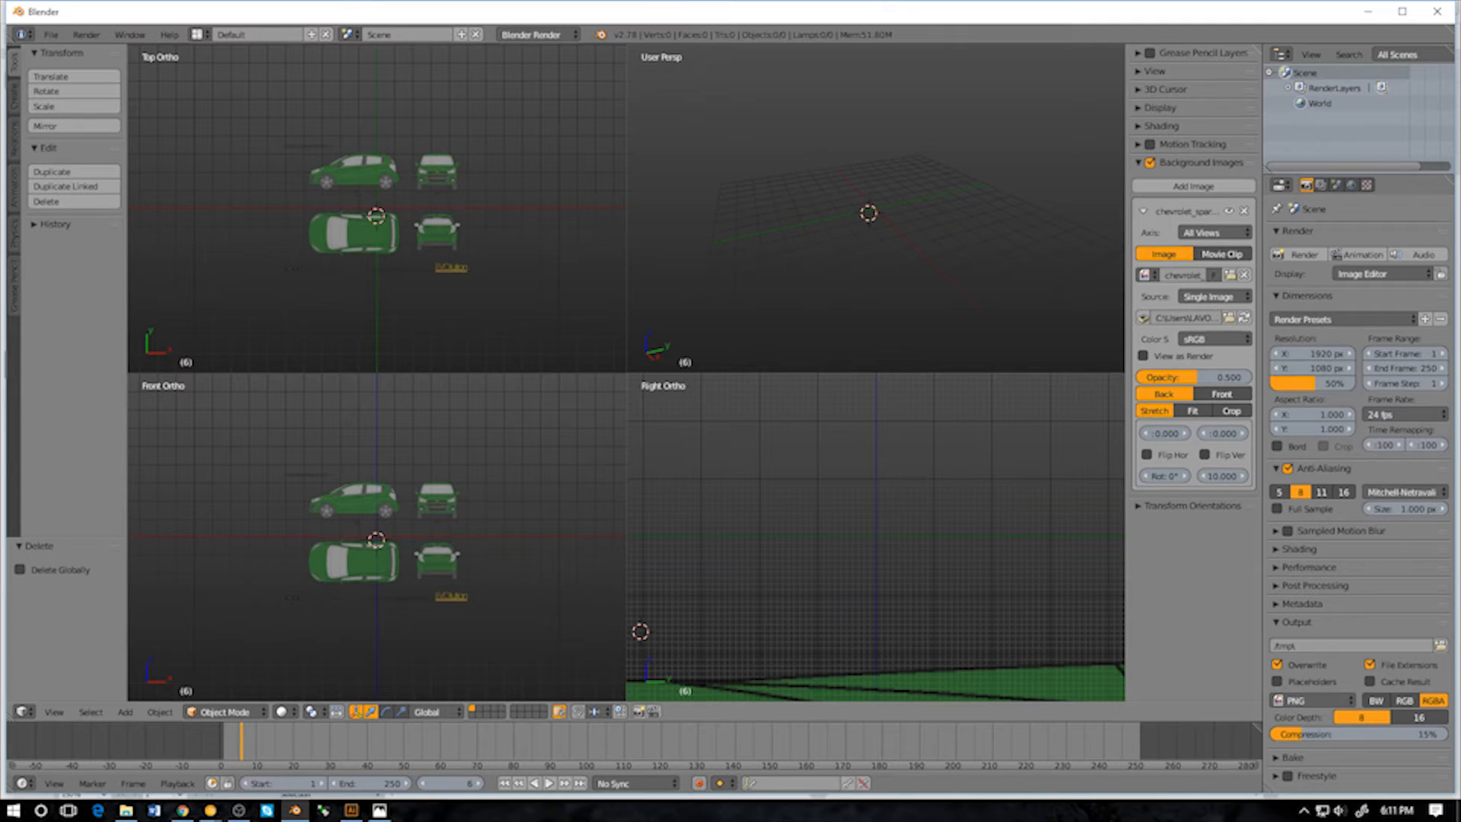
key(space)
text(')
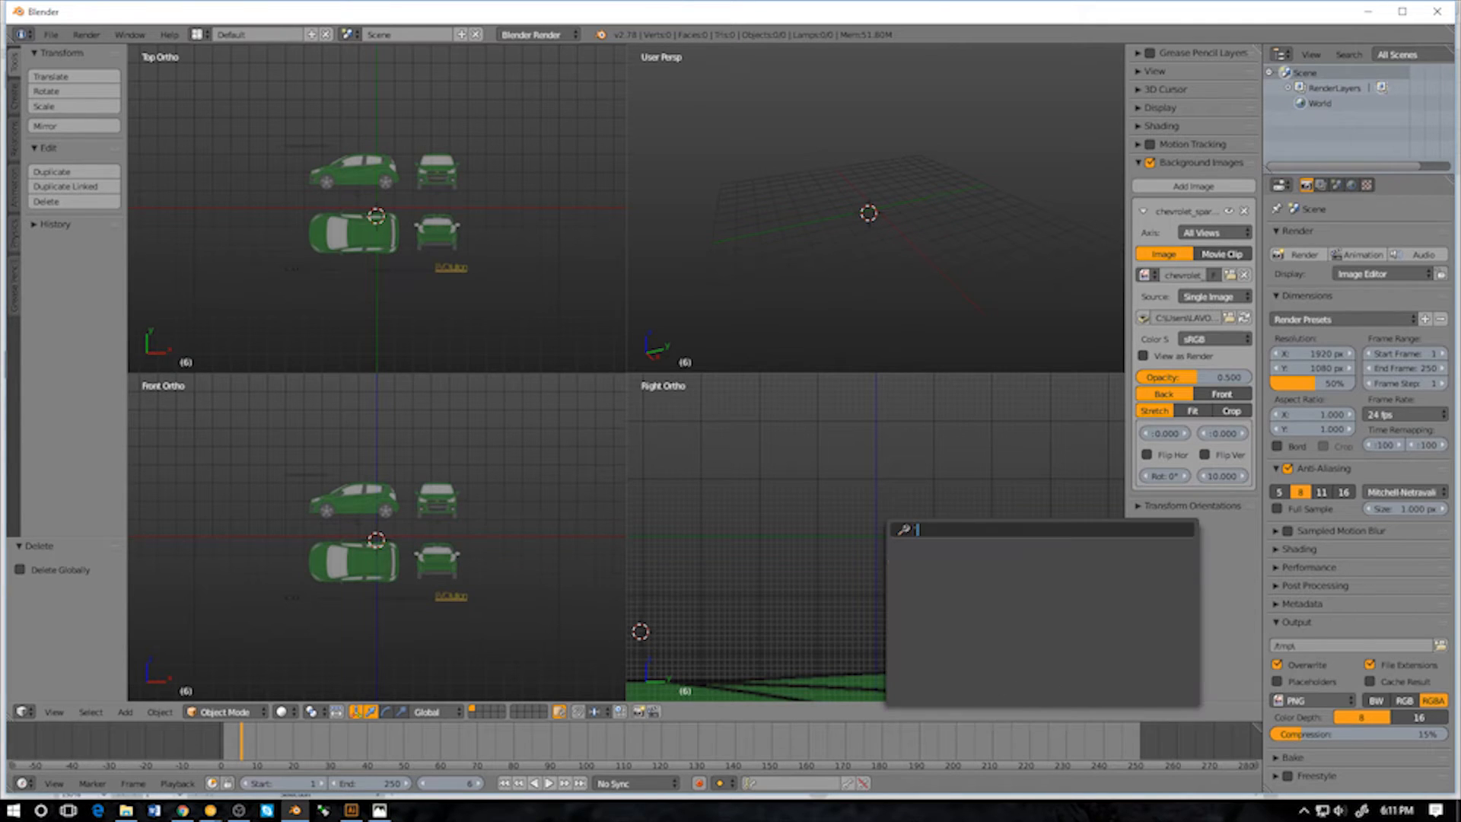
key(Escape)
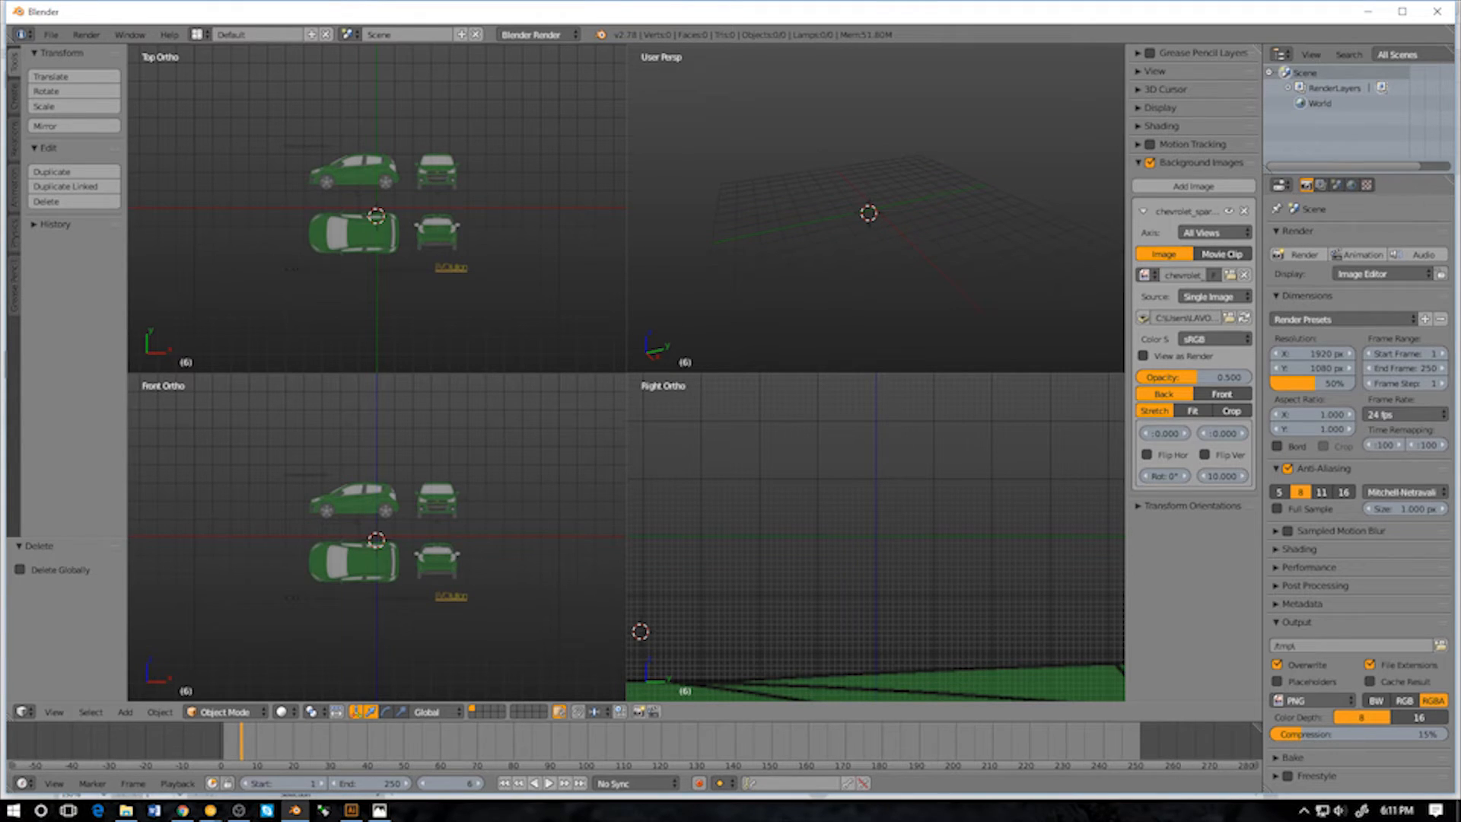
Inspect the line detail of the top-down car drawing in the right view
middle_drag(875, 221, 875, 206)
scroll(875, 536, down, 9)
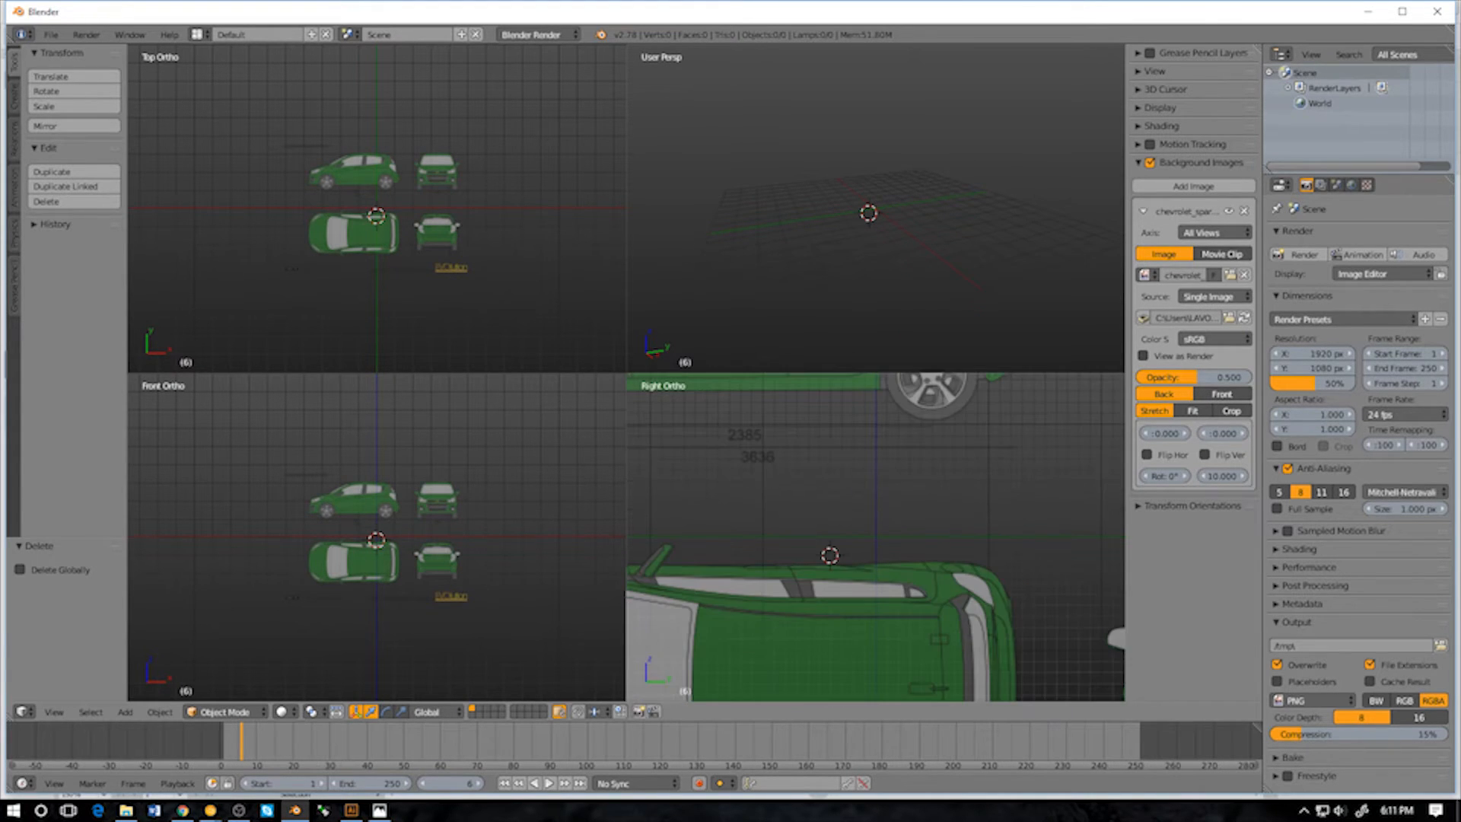
scroll(875, 536, down, 5)
scroll(875, 536, up, 10)
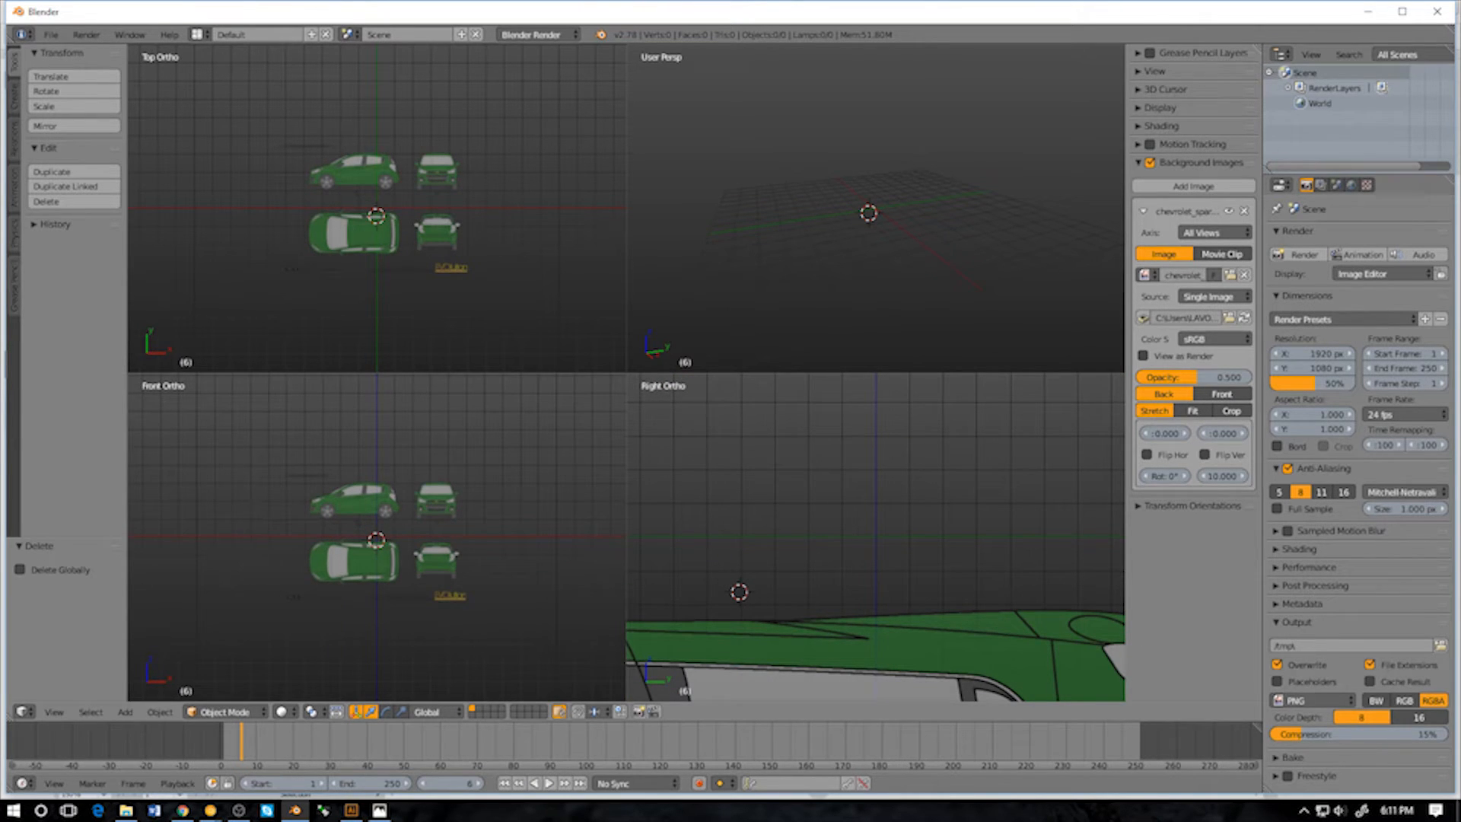
Collapse the timeline to enlarge the 3D view, and check the blueprint close up in the front view
key(Left)
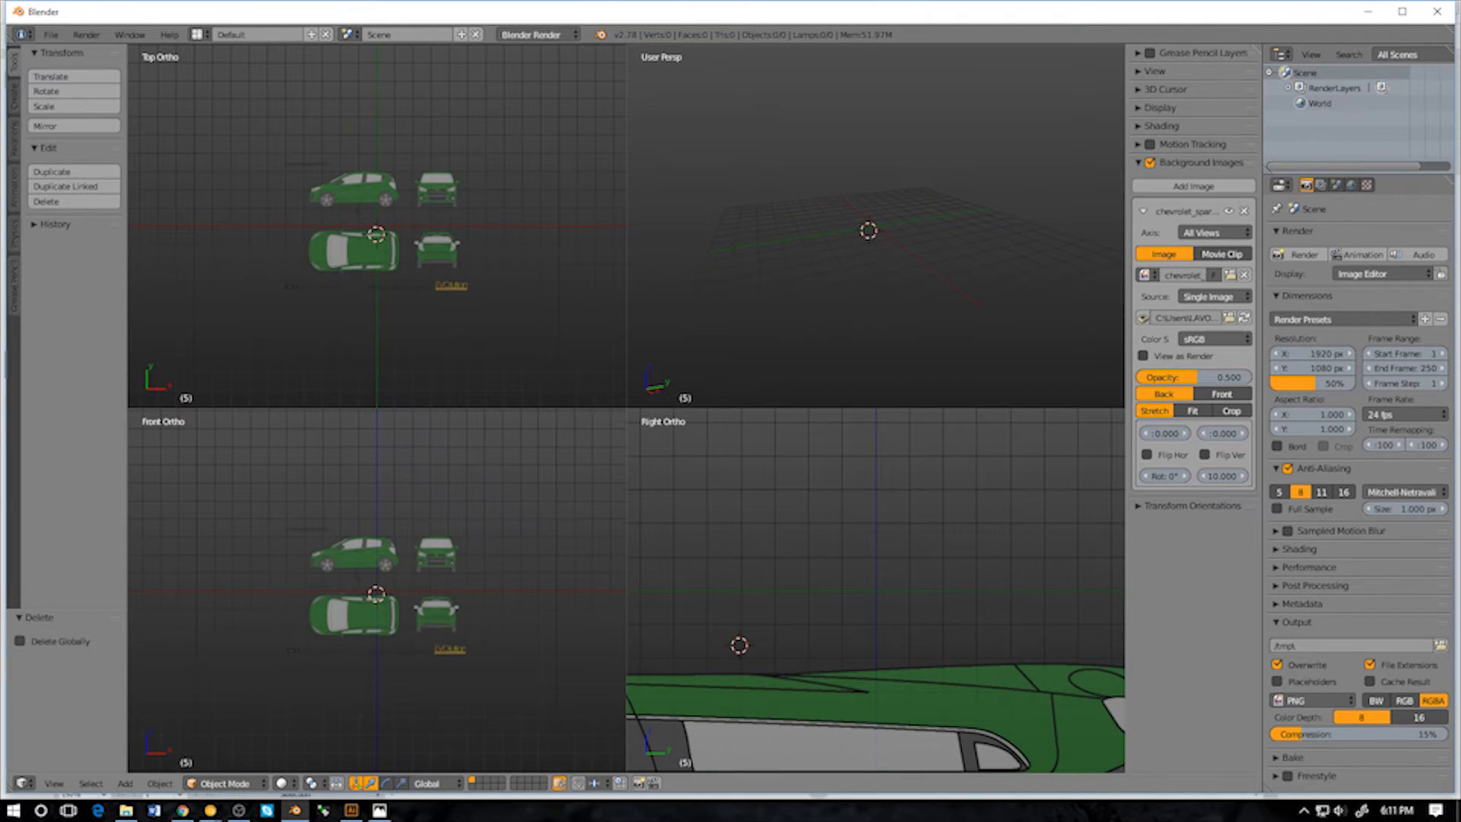
scroll(376, 590, down, 5)
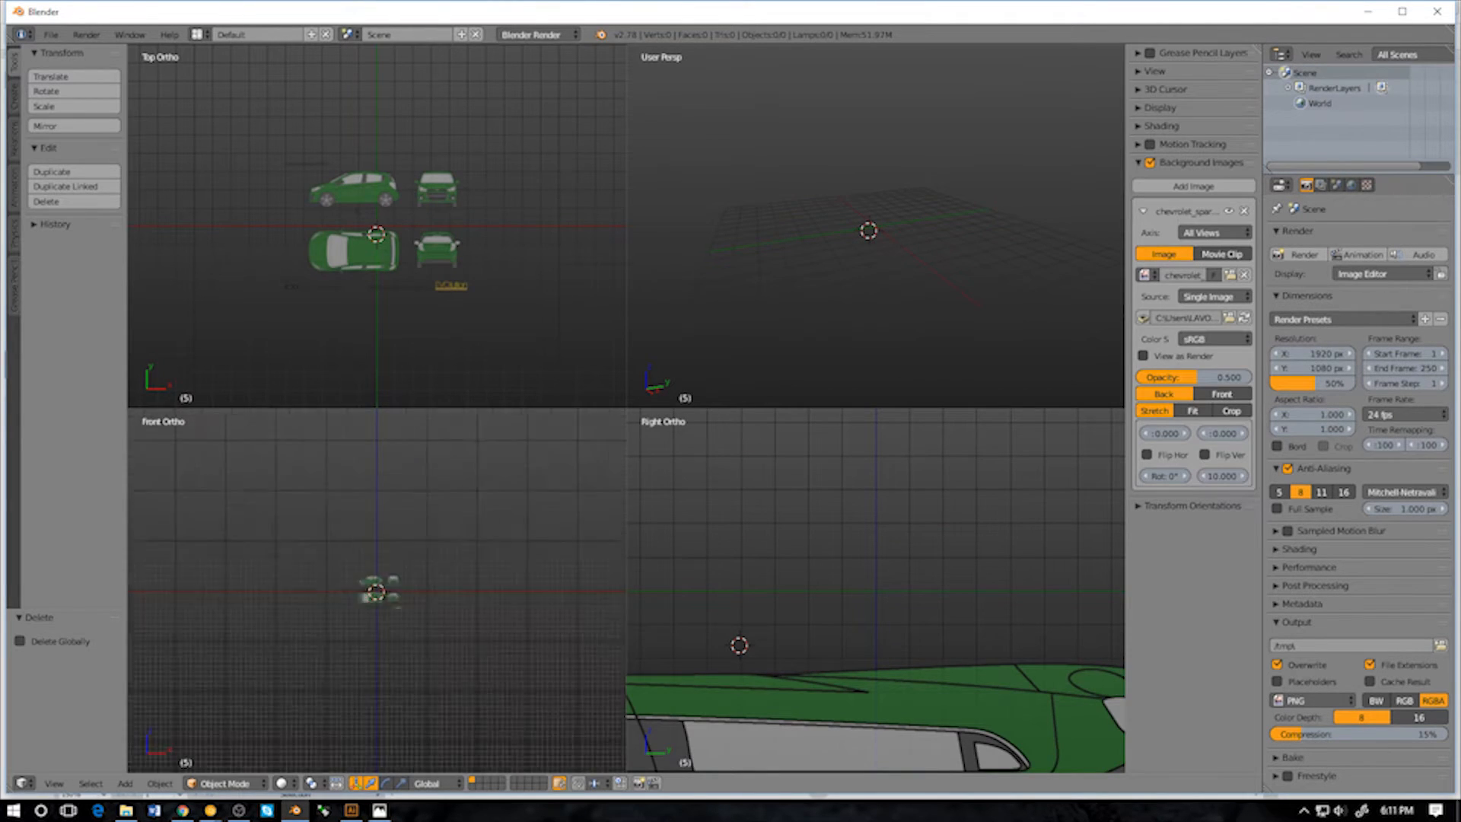
scroll(376, 590, up, 8)
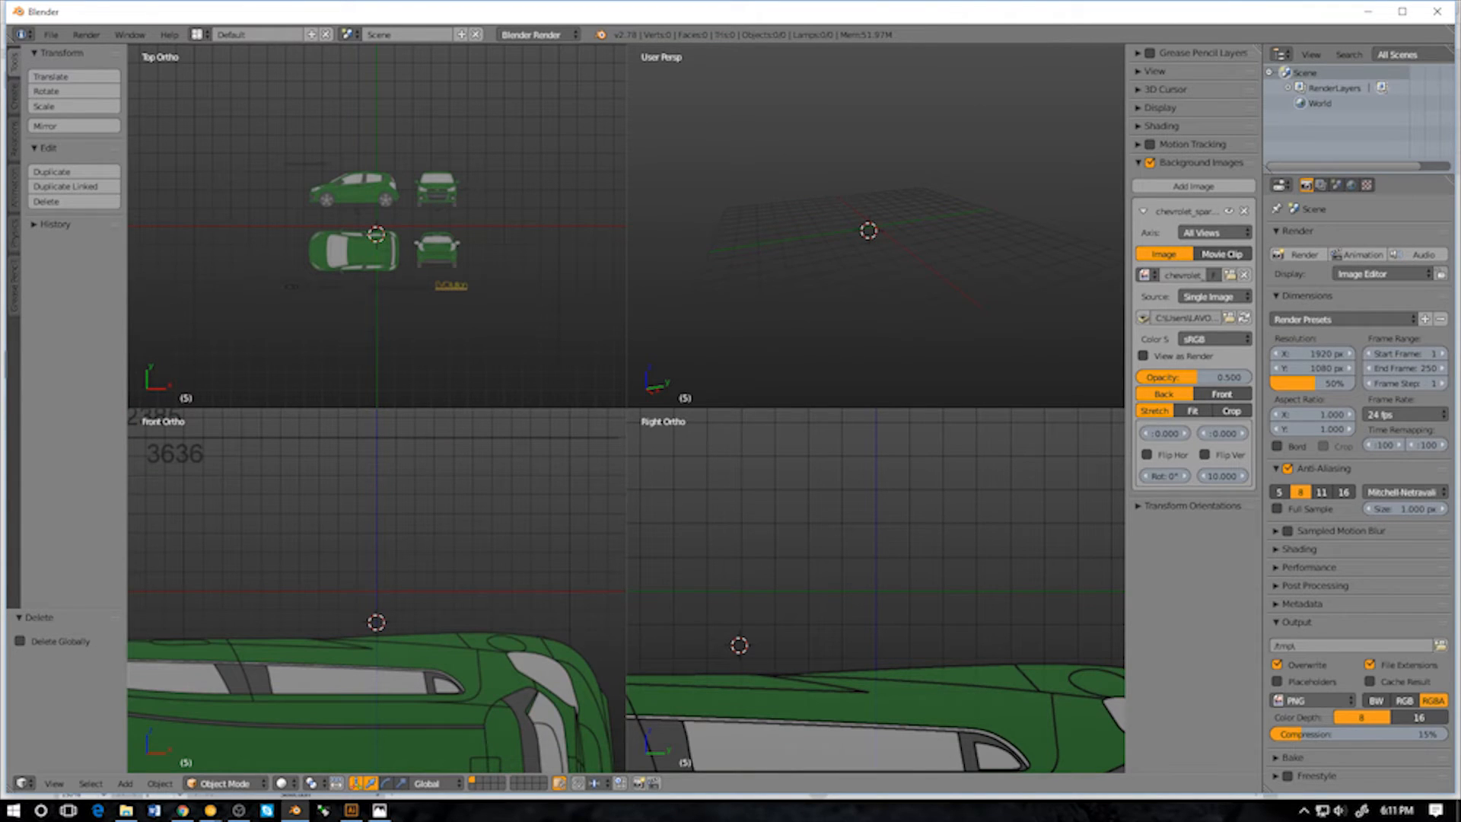
key(space)
key(Escape)
key(space)
key(Escape)
Look over the perspective grid from another angle and review the car's side windows and full blueprint in the right view
middle_drag(860, 220, 898, 251)
middle_drag(874, 229, 876, 182)
shift+middle_drag(875, 646, 909, 493)
scroll(909, 493, down, 5)
scroll(909, 494, up, 5)
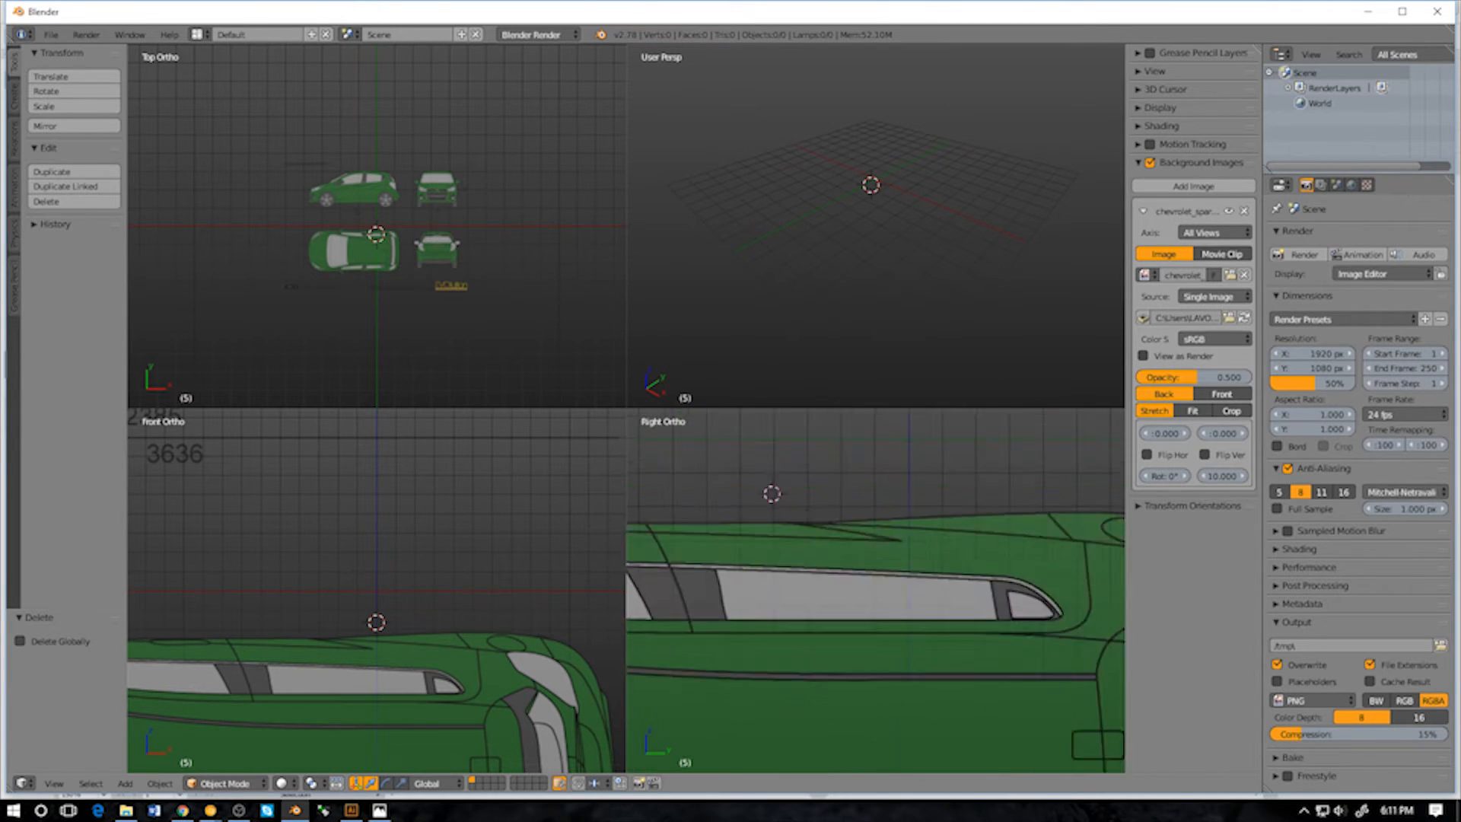
scroll(909, 494, down, 14)
scroll(377, 608, down, 7)
Examine the hood, mirror, headlight and roof outlines of the top-down car drawing in the front view
shift+middle_drag(377, 608, 418, 519)
scroll(418, 518, down, 2)
scroll(417, 518, up, 12)
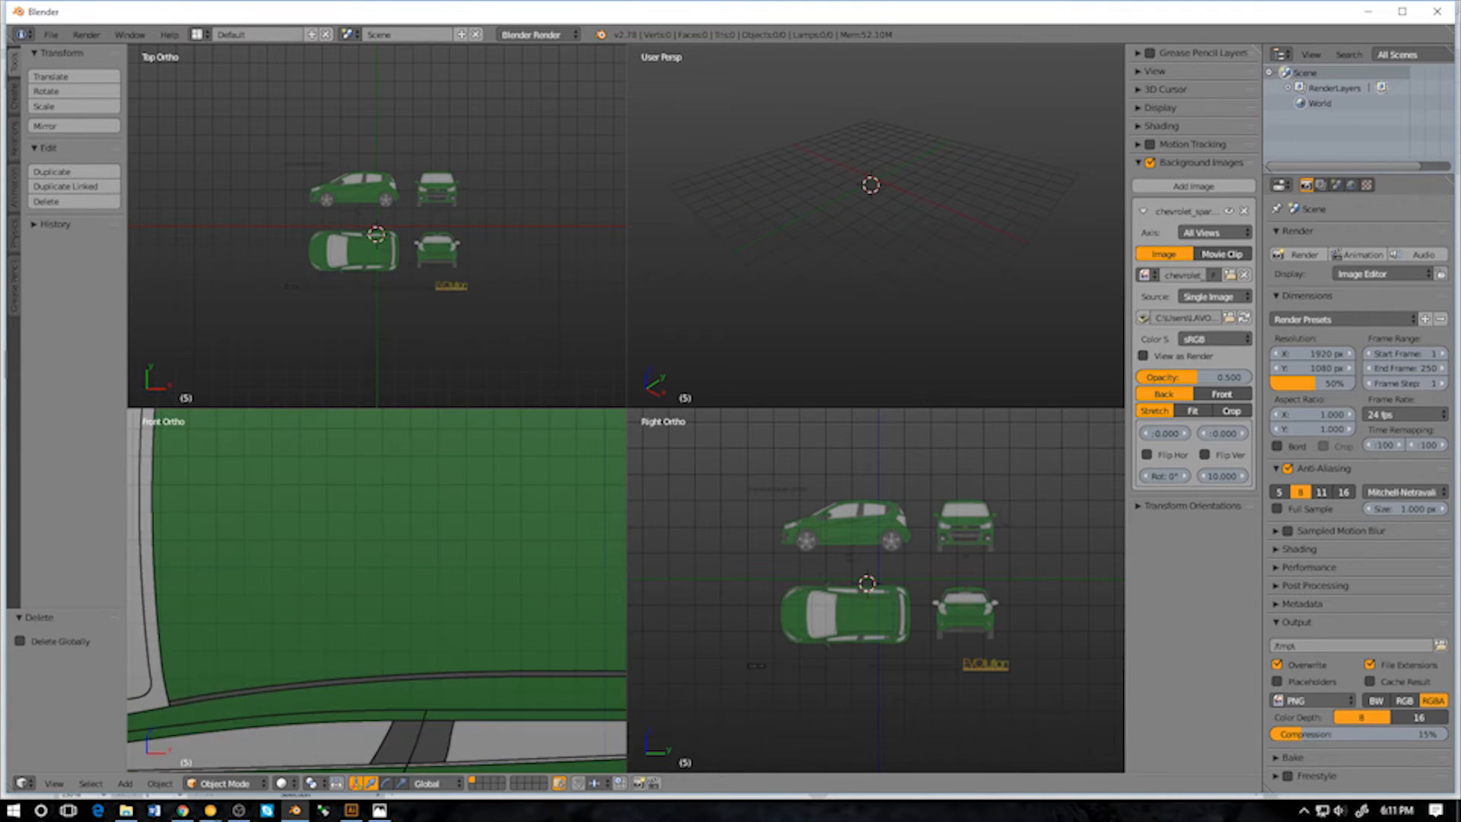
shift+middle_drag(376, 647, 506, 457)
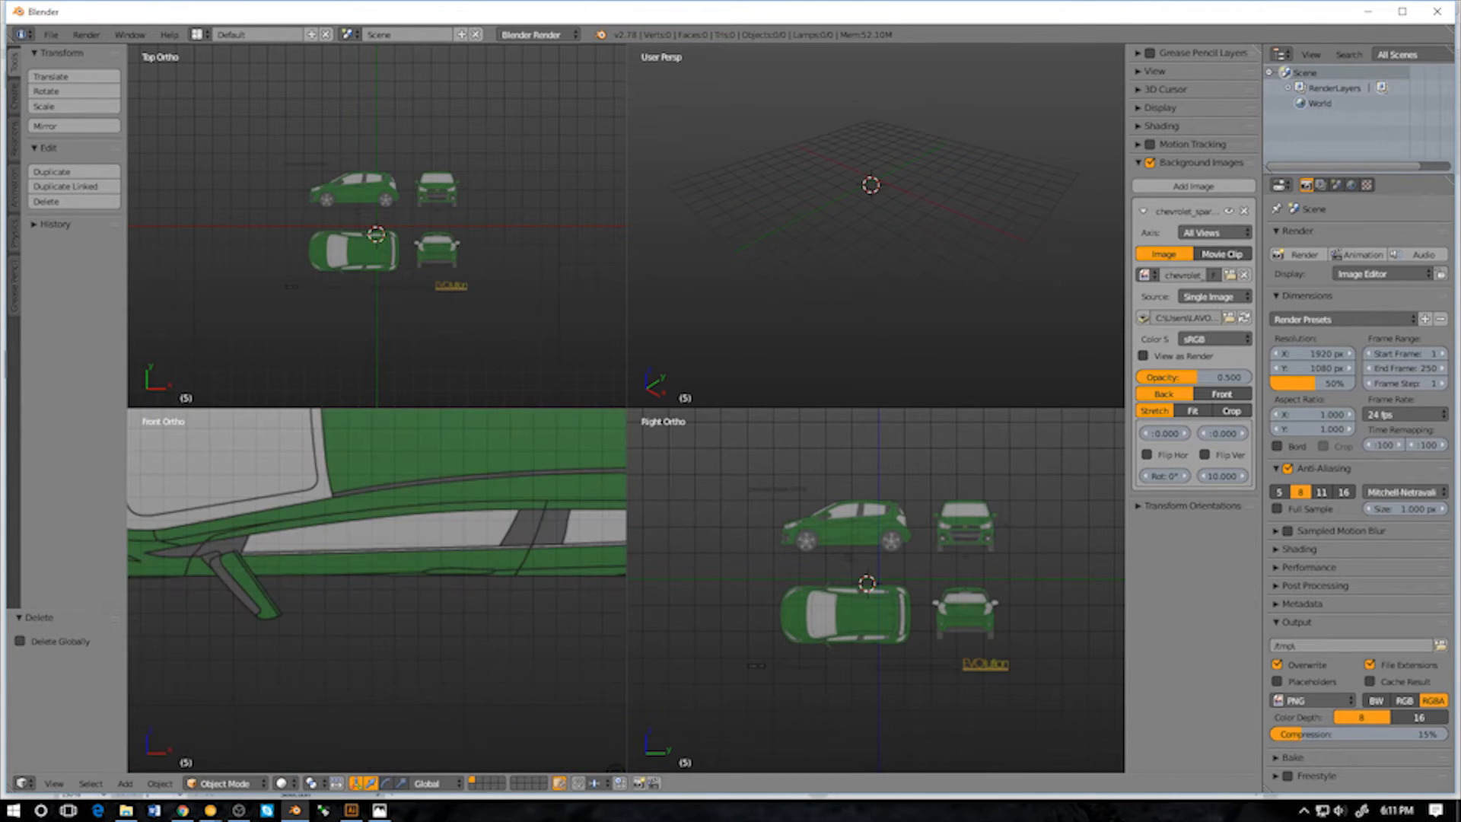
shift+middle_drag(160, 464, 597, 735)
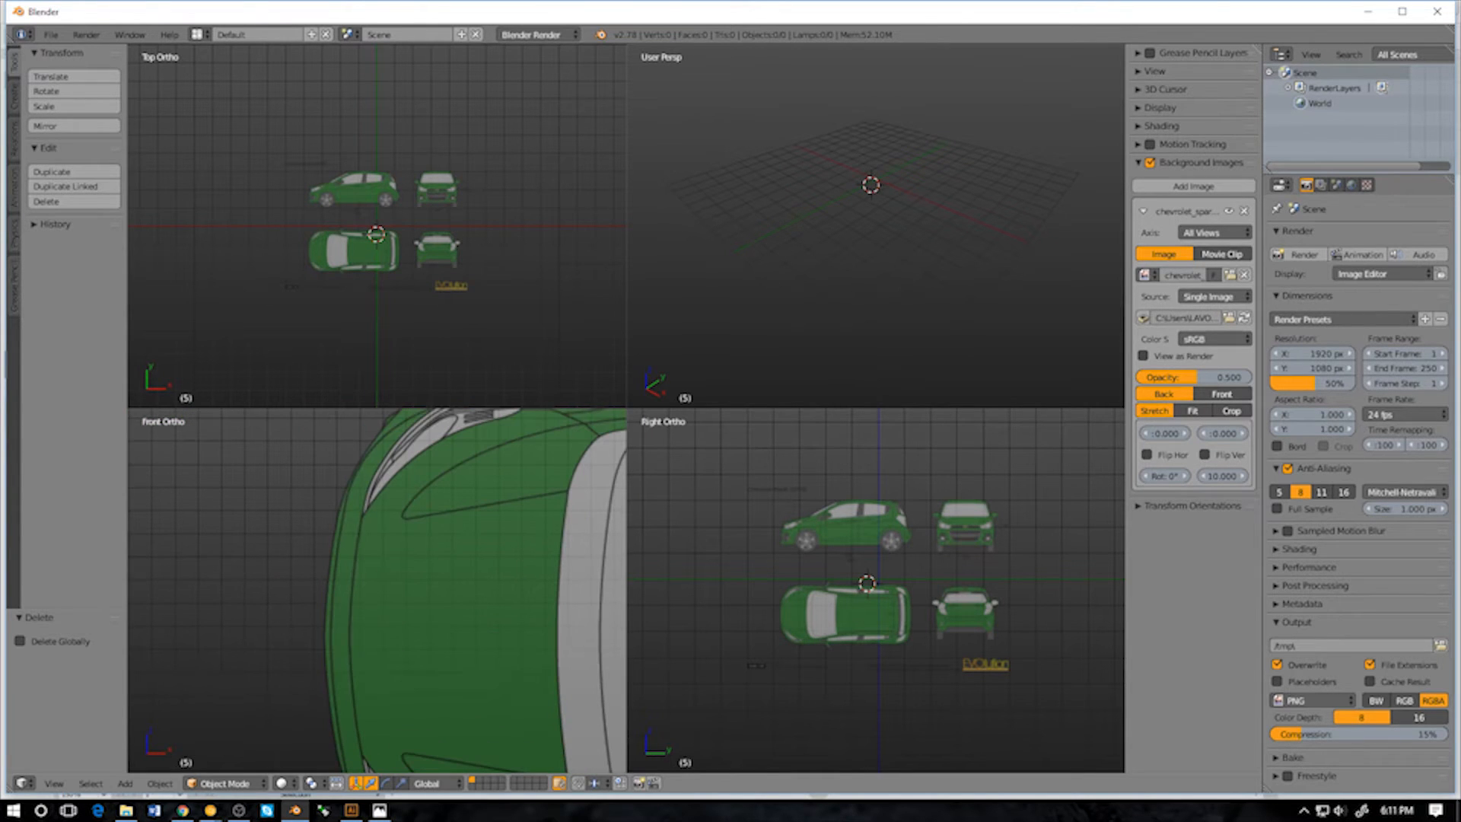
shift+middle_drag(377, 654, 376, 528)
scroll(376, 591, up, 4)
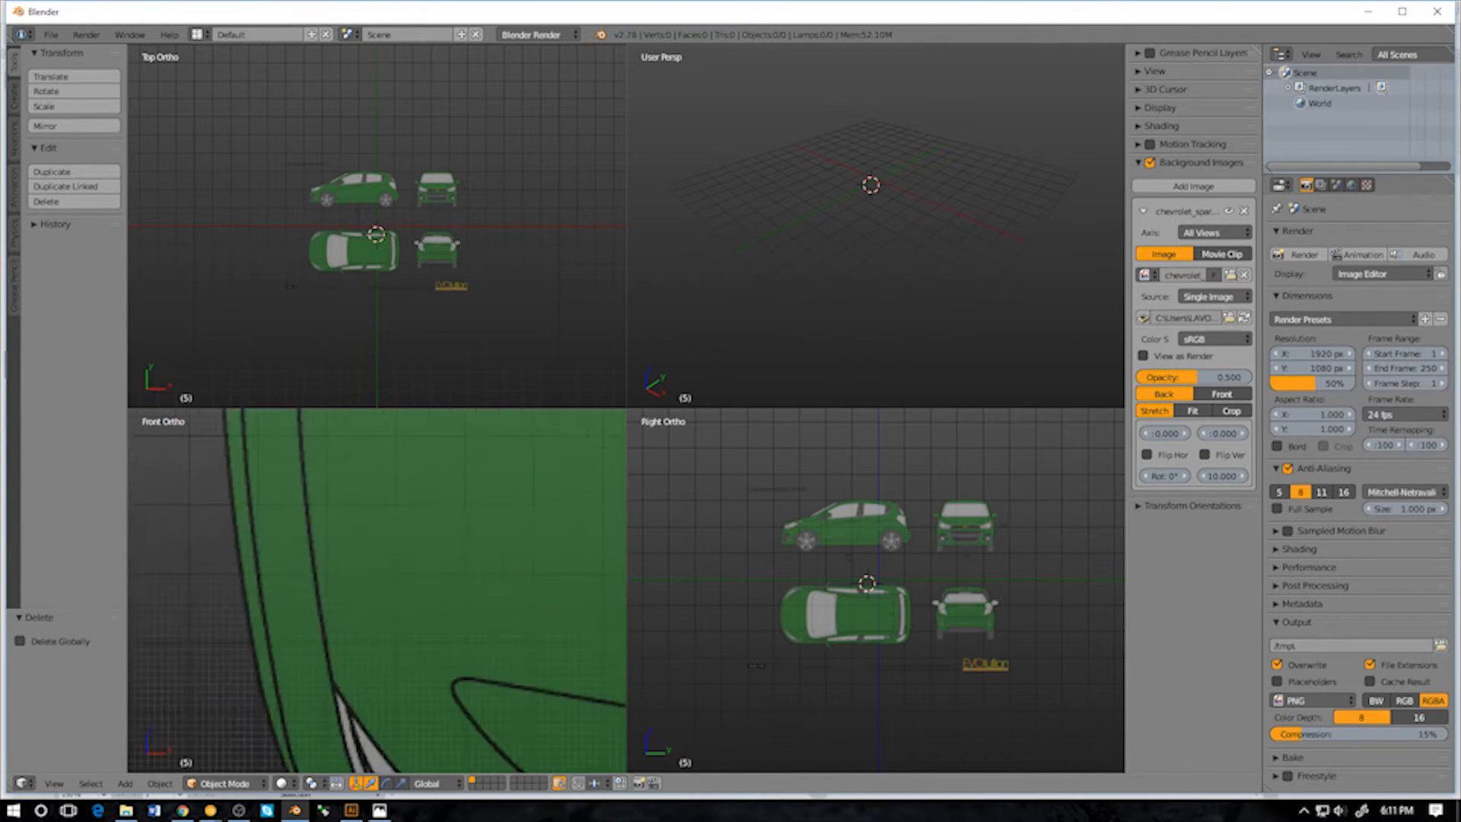
scroll(377, 590, down, 10)
scroll(378, 590, down, 8)
scroll(377, 590, up, 3)
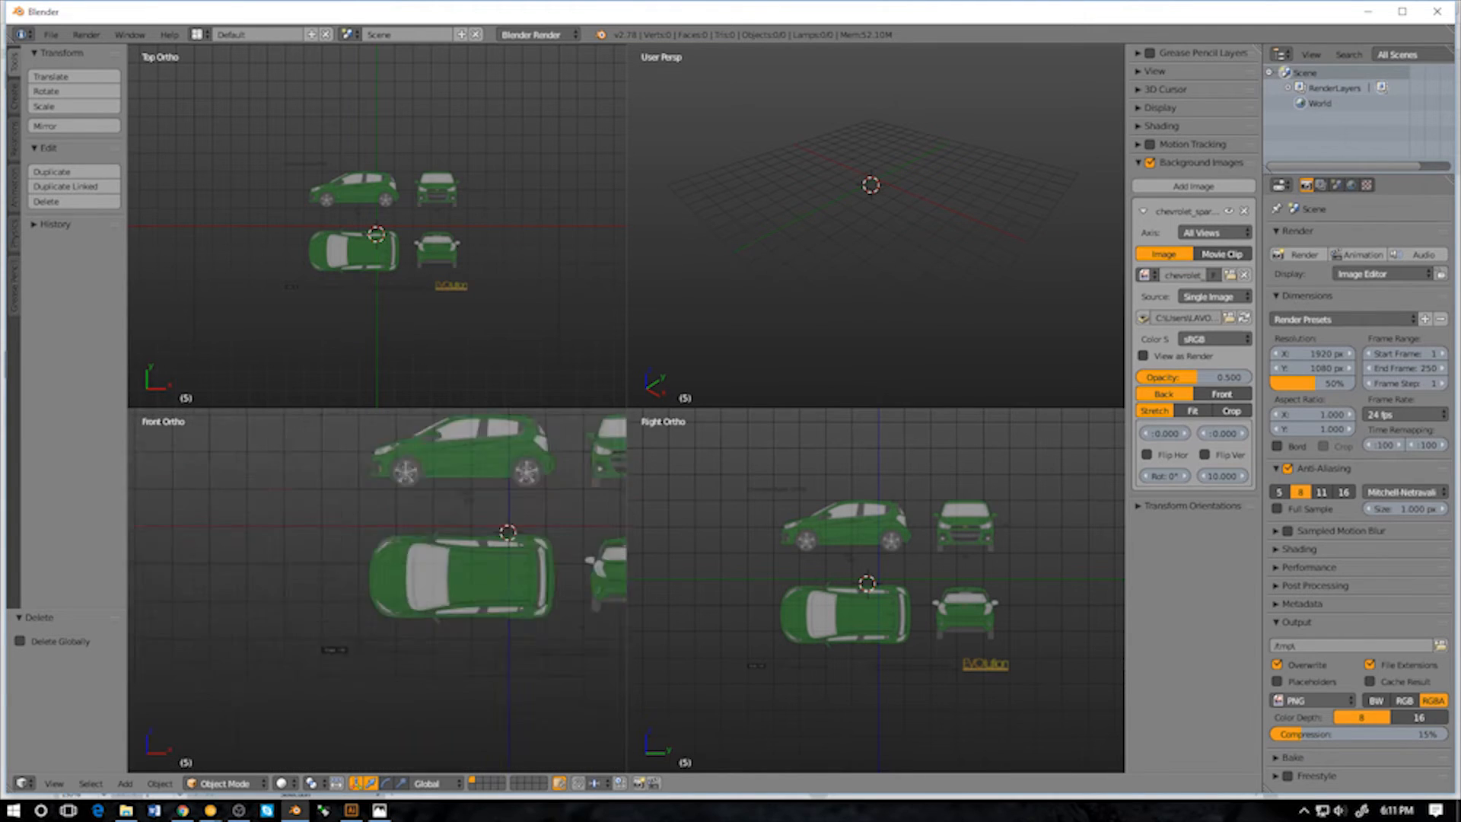
scroll(377, 591, down, 1)
scroll(378, 590, up, 6)
scroll(377, 590, up, 5)
scroll(378, 591, down, 7)
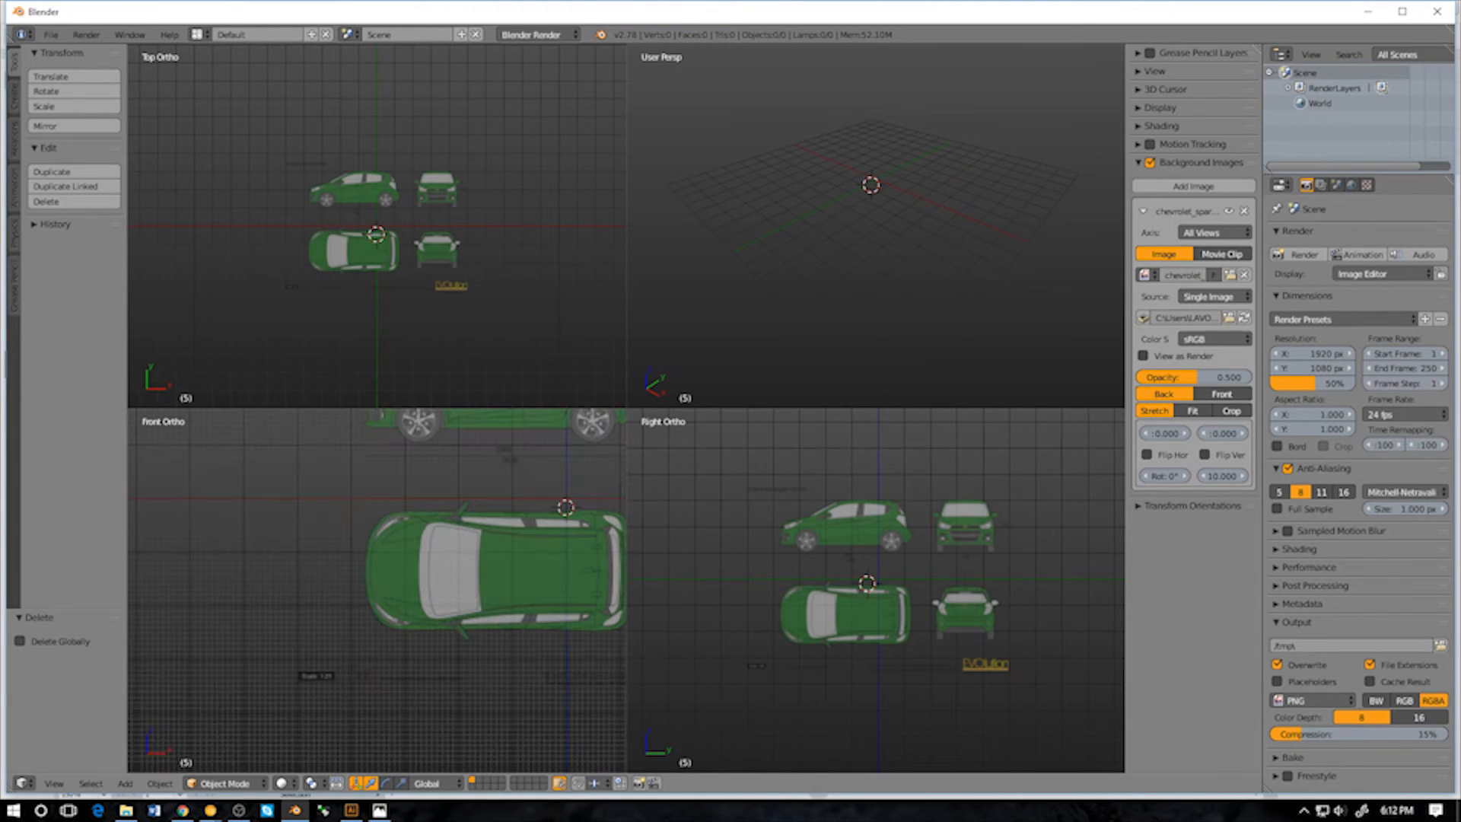
Compare the side and top-down car drawings up close in the front and right views
shift+middle_drag(377, 590, 253, 622)
shift+middle_drag(378, 590, 400, 655)
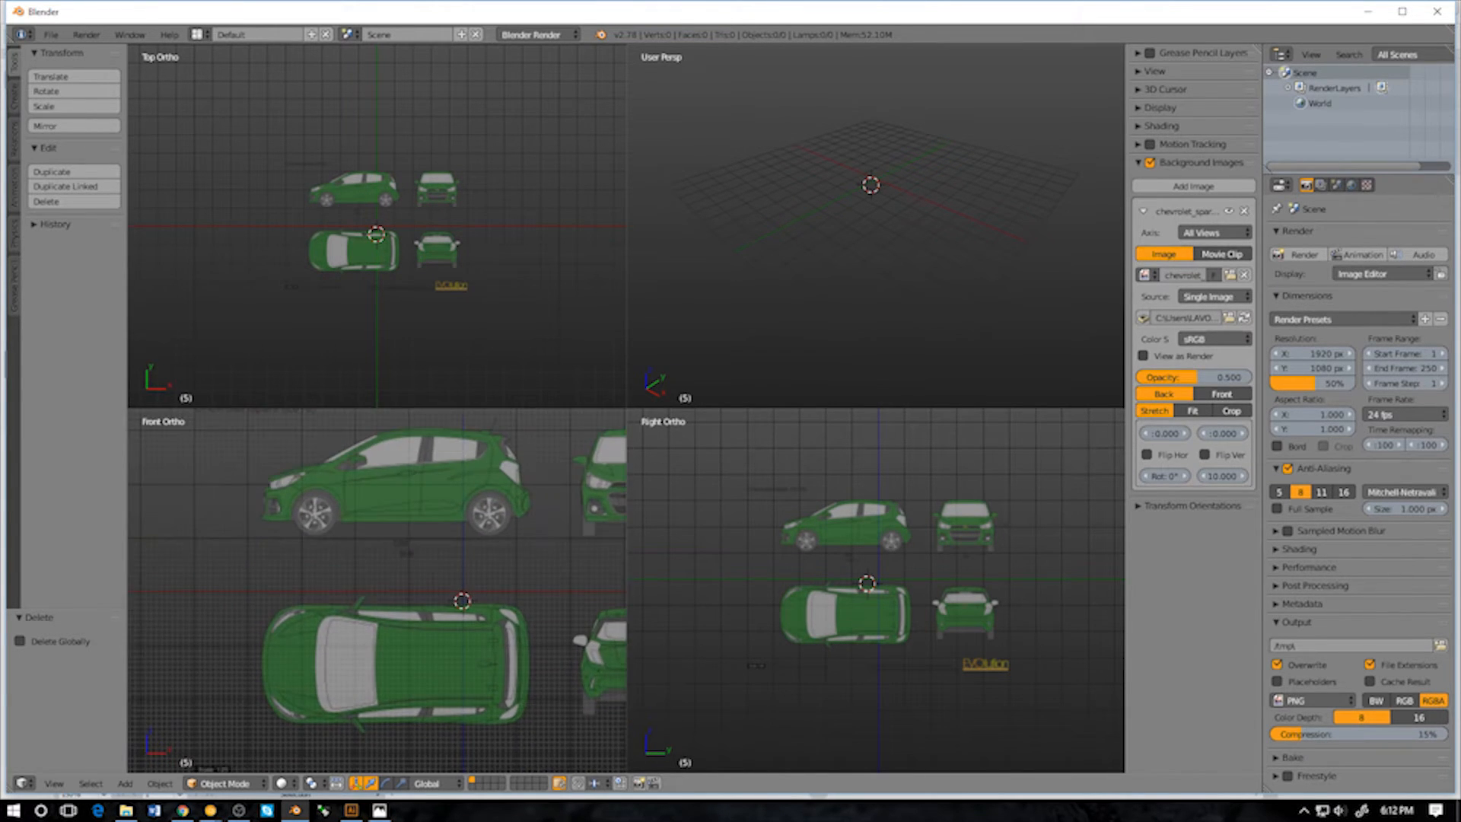
shift+middle_drag(876, 590, 993, 661)
scroll(851, 601, down, 6)
scroll(850, 601, up, 6)
scroll(851, 601, up, 6)
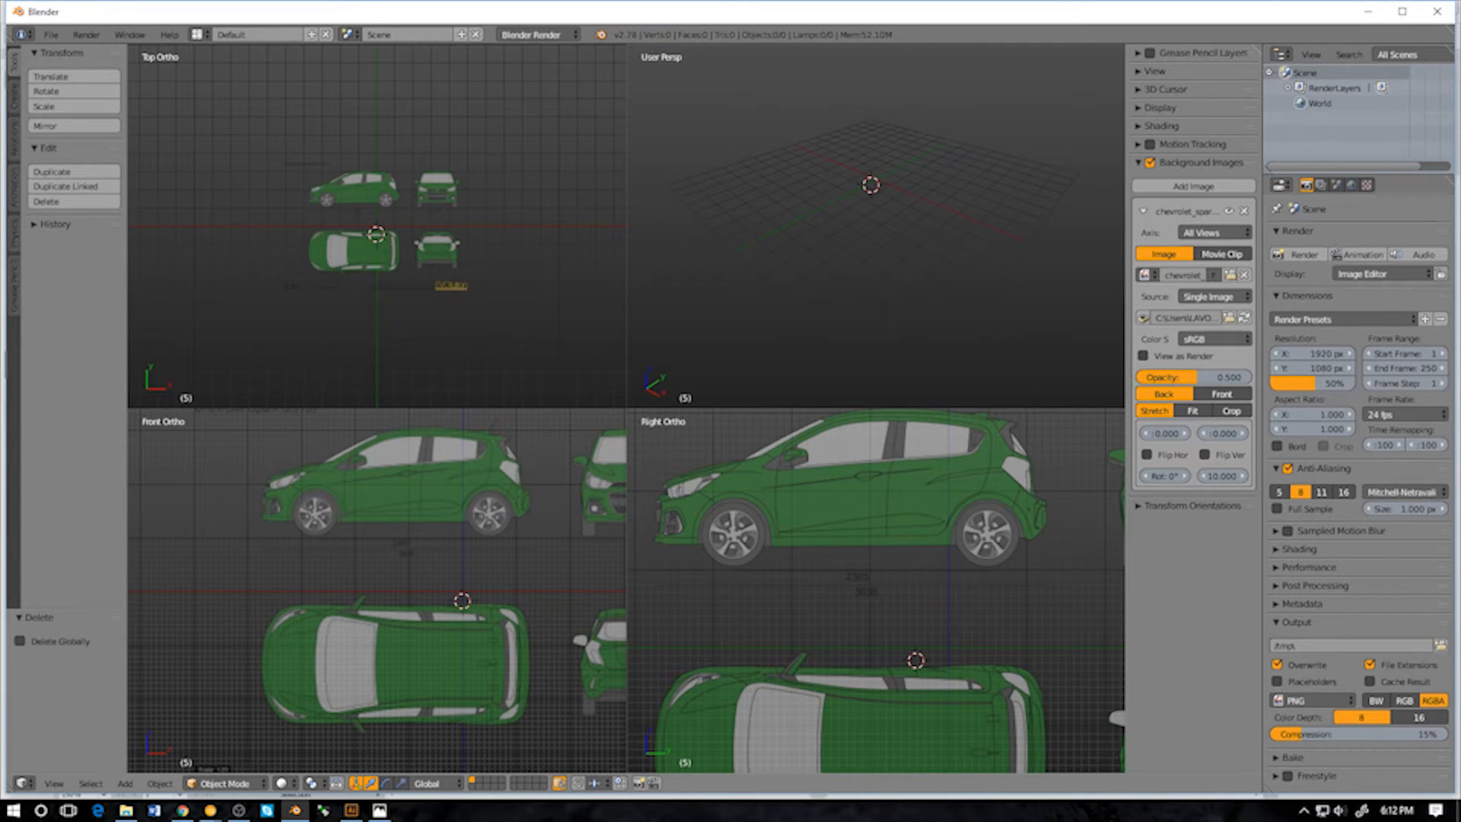
click(1142, 211)
click(1143, 211)
click(1143, 212)
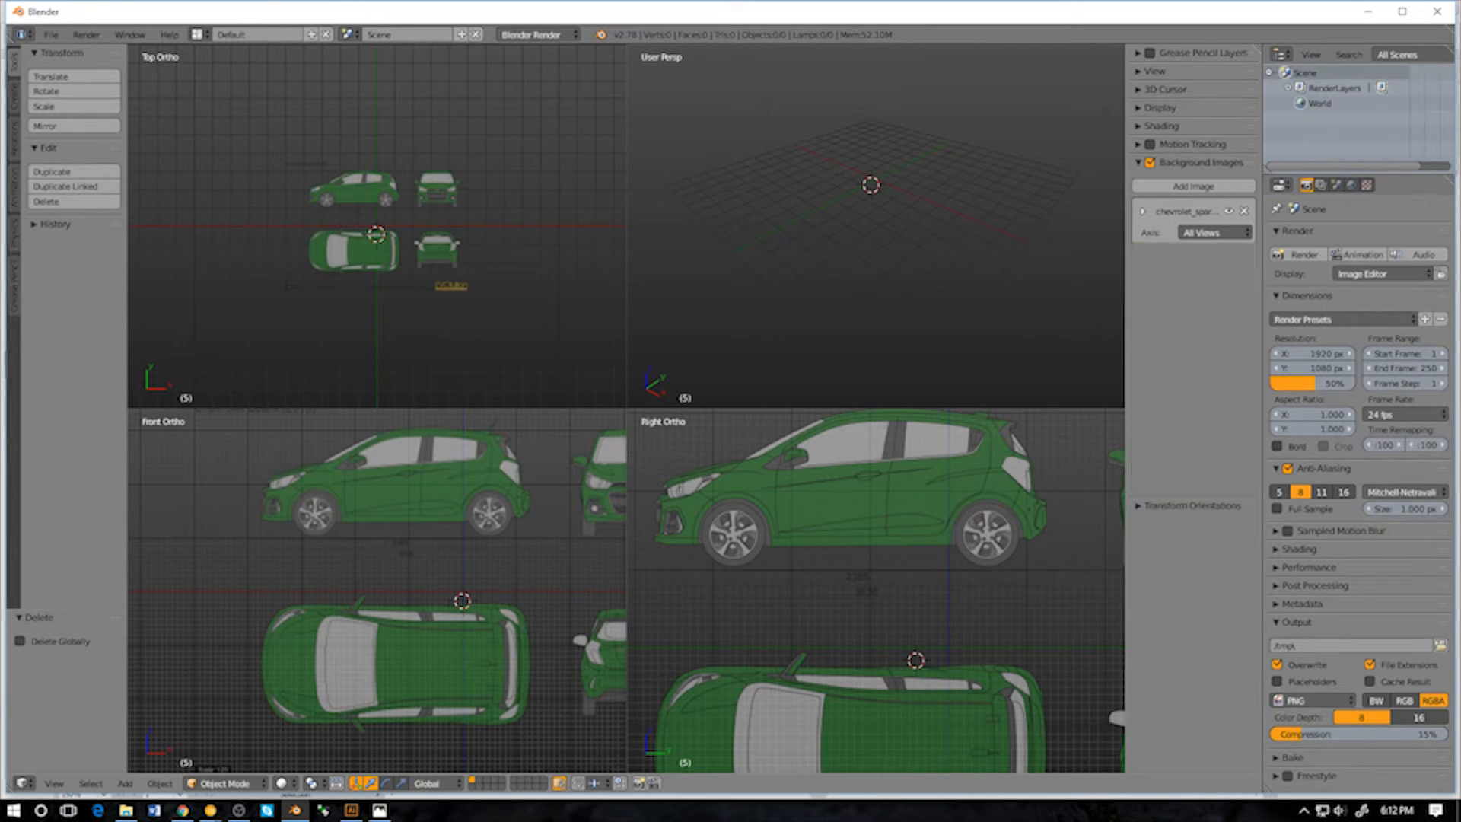
click(1142, 211)
click(1142, 212)
click(1143, 211)
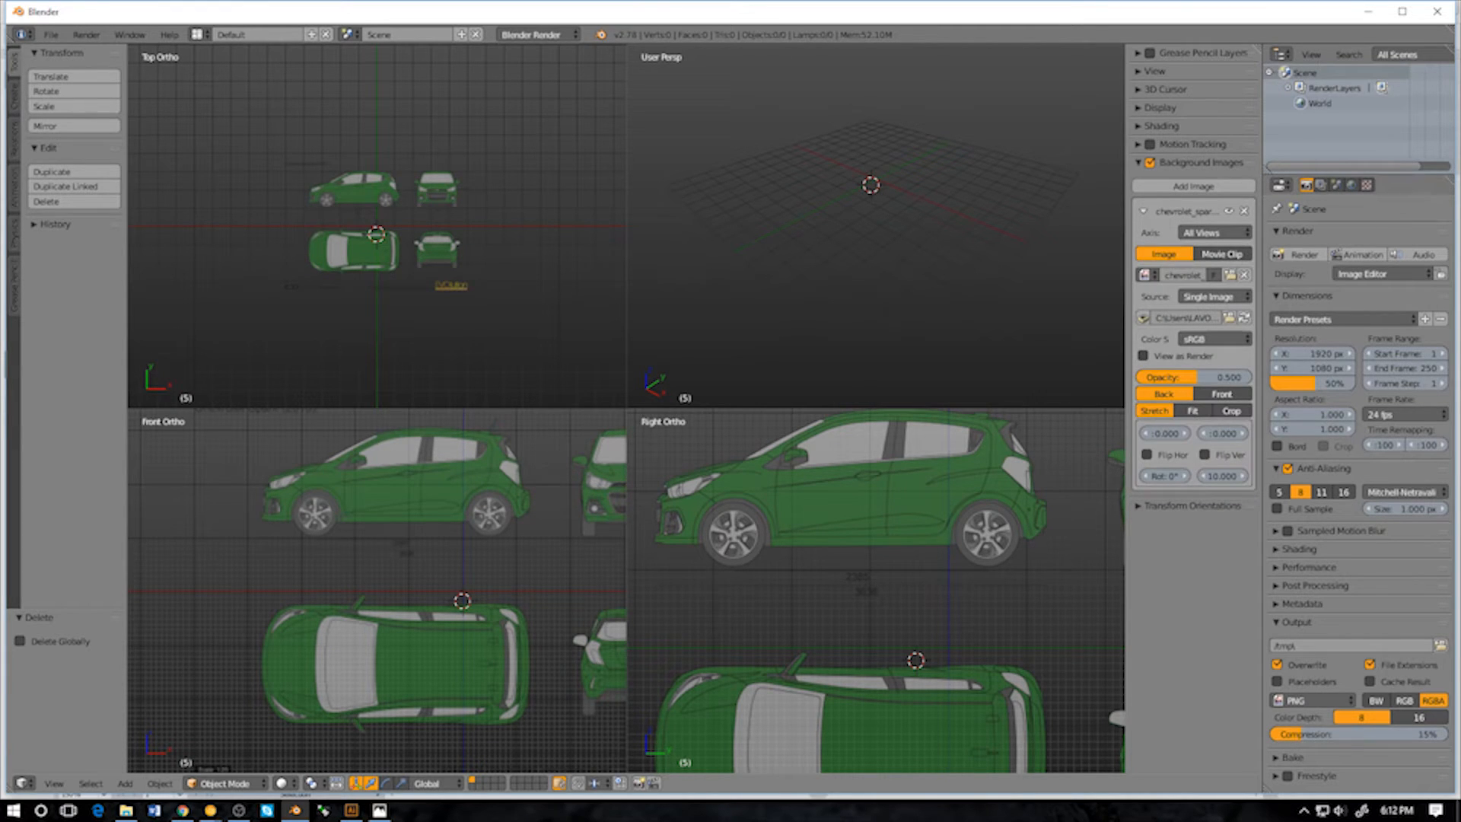
Increase the size of the blueprint background image to 15.1
drag(1221, 475, 1295, 475)
scroll(377, 226, down, 6)
scroll(377, 226, up, 10)
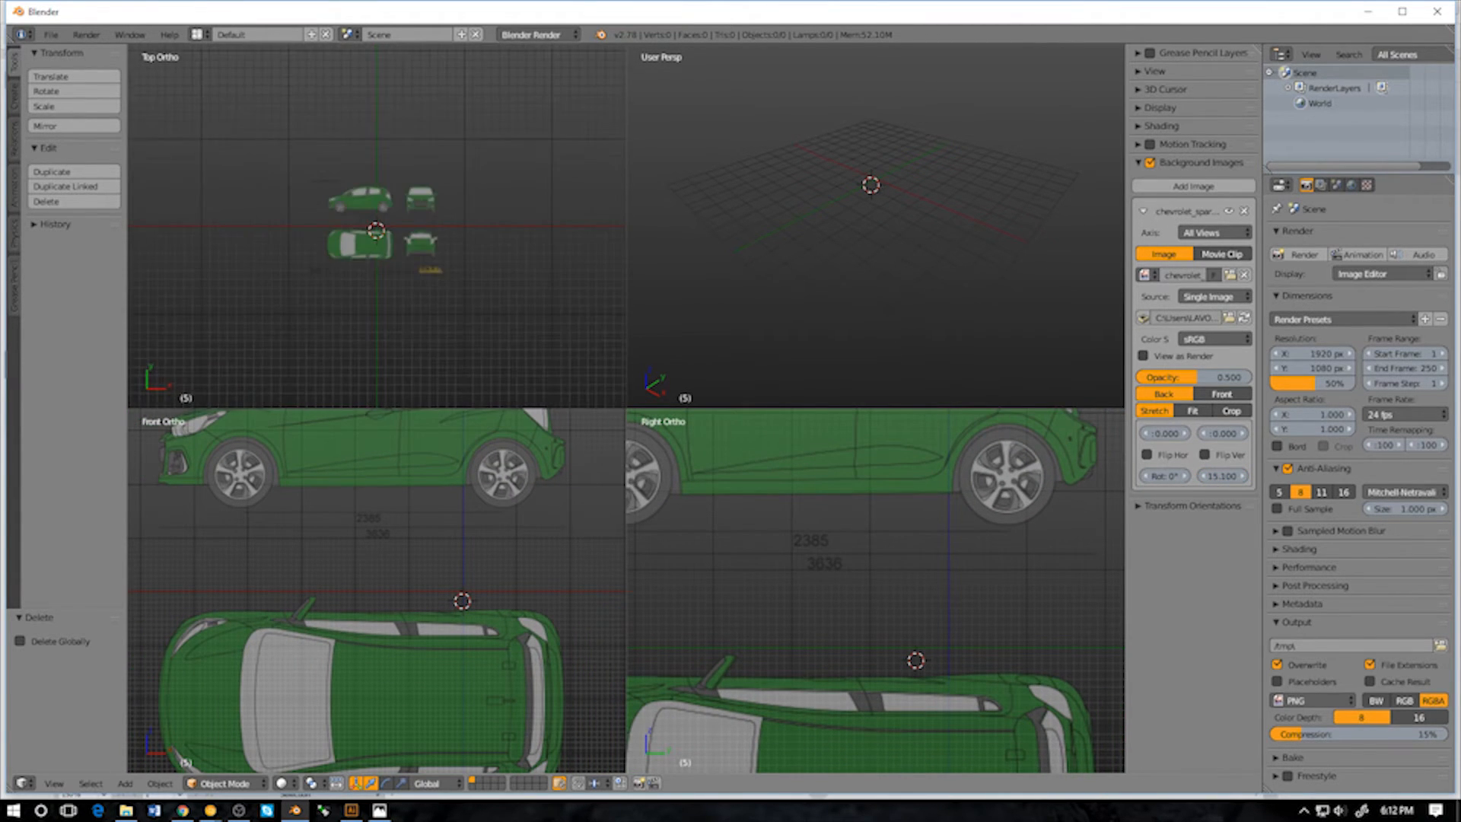
Inspect the enlarged blueprint in the top, front and right views, and consult the original drawing in Illustrator for the car's dimensions
shift+middle_drag(376, 226, 427, 182)
shift+middle_drag(376, 591, 403, 512)
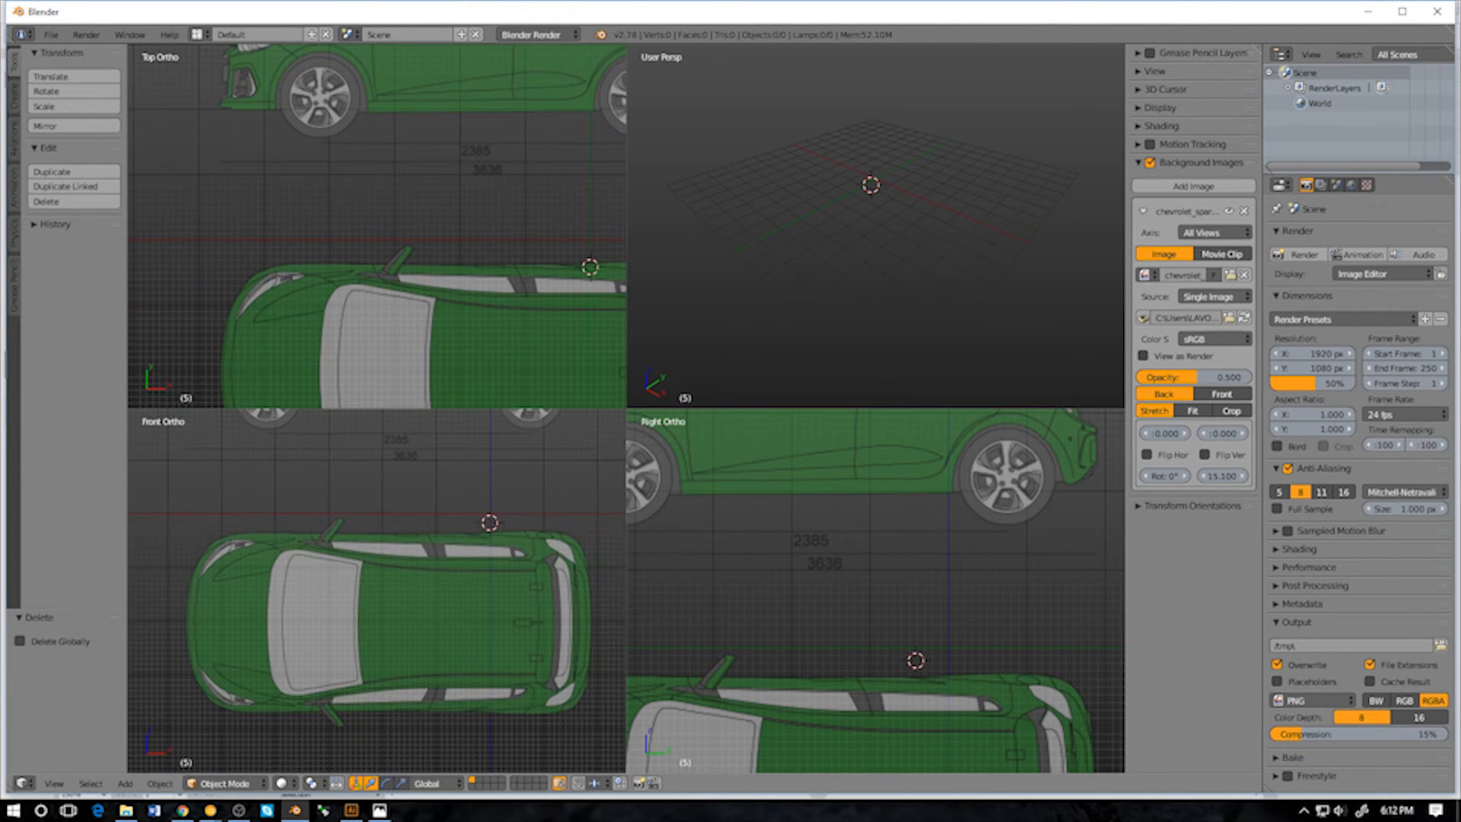
shift+middle_drag(875, 609, 1076, 467)
mouse_move(989, 685)
shift+middle_down()
mouse_move(840, 624)
mouse_move(761, 510)
mouse_move(761, 464)
mouse_move(780, 464)
mouse_move(755, 482)
mouse_move(1080, 528)
mouse_move(1062, 662)
mouse_move(1005, 684)
shift+middle_up()
shift+middle_drag(936, 486, 776, 740)
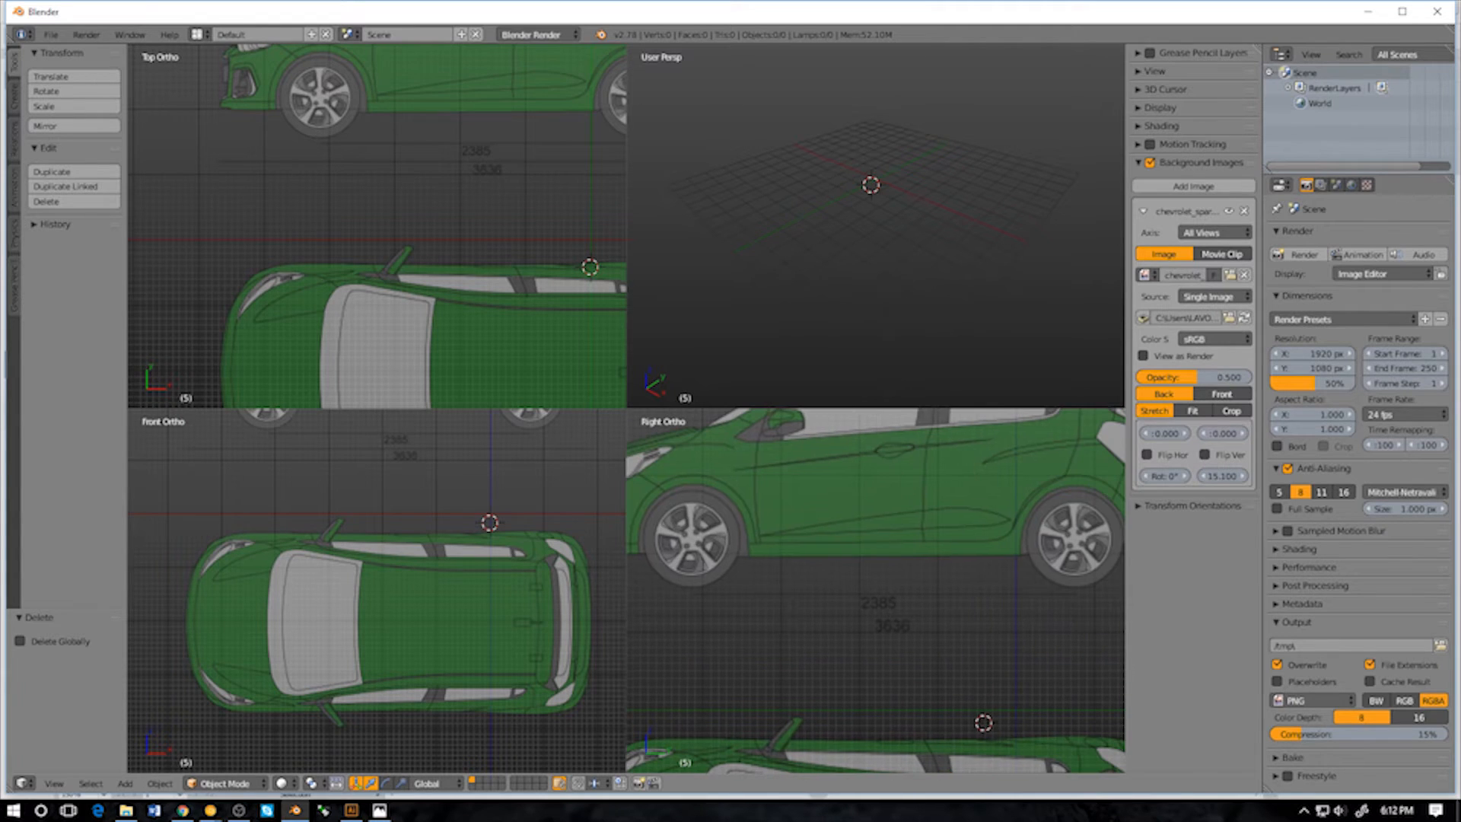
shift+middle_drag(997, 570, 725, 610)
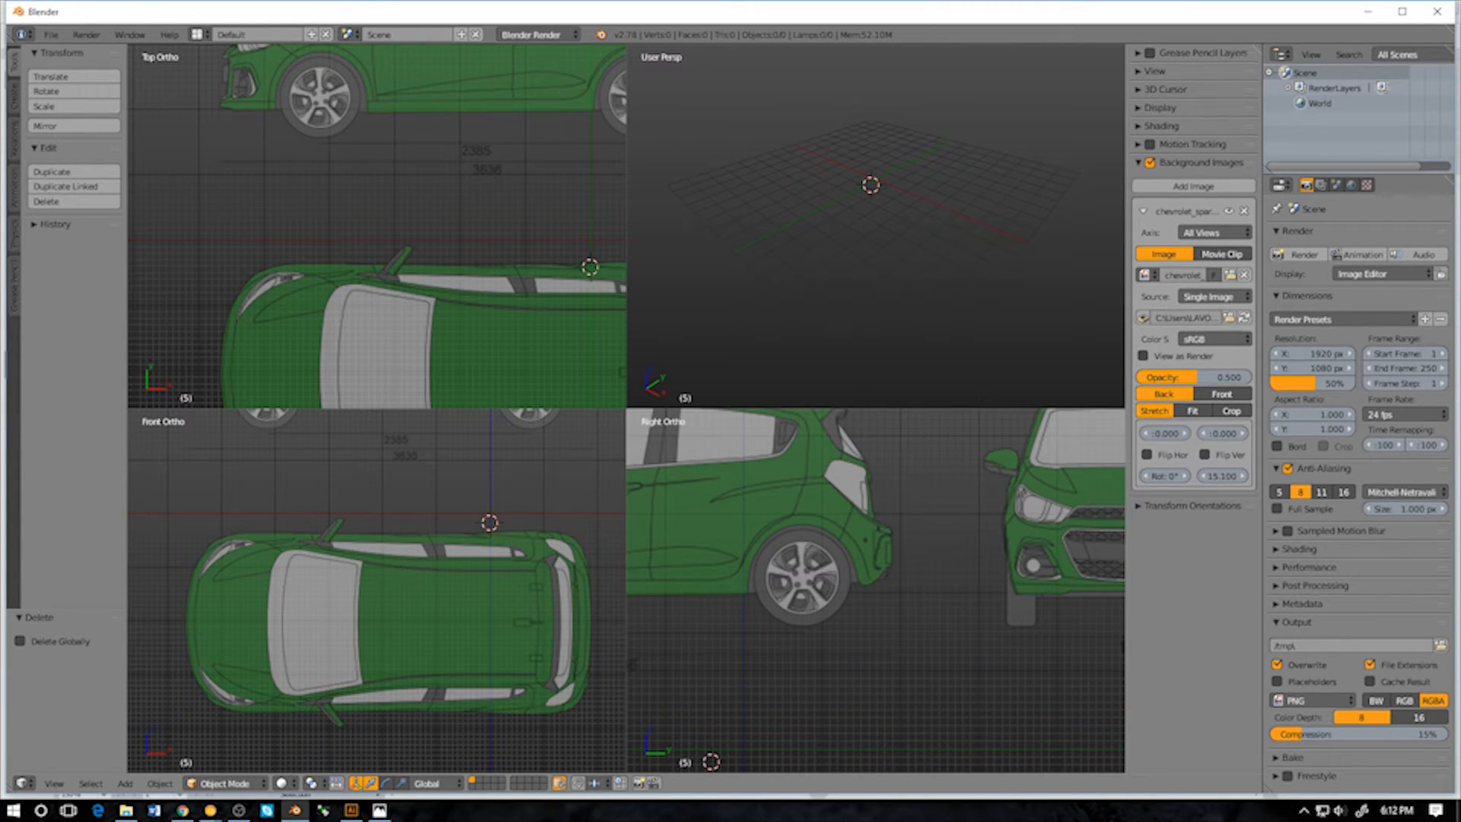
click(351, 809)
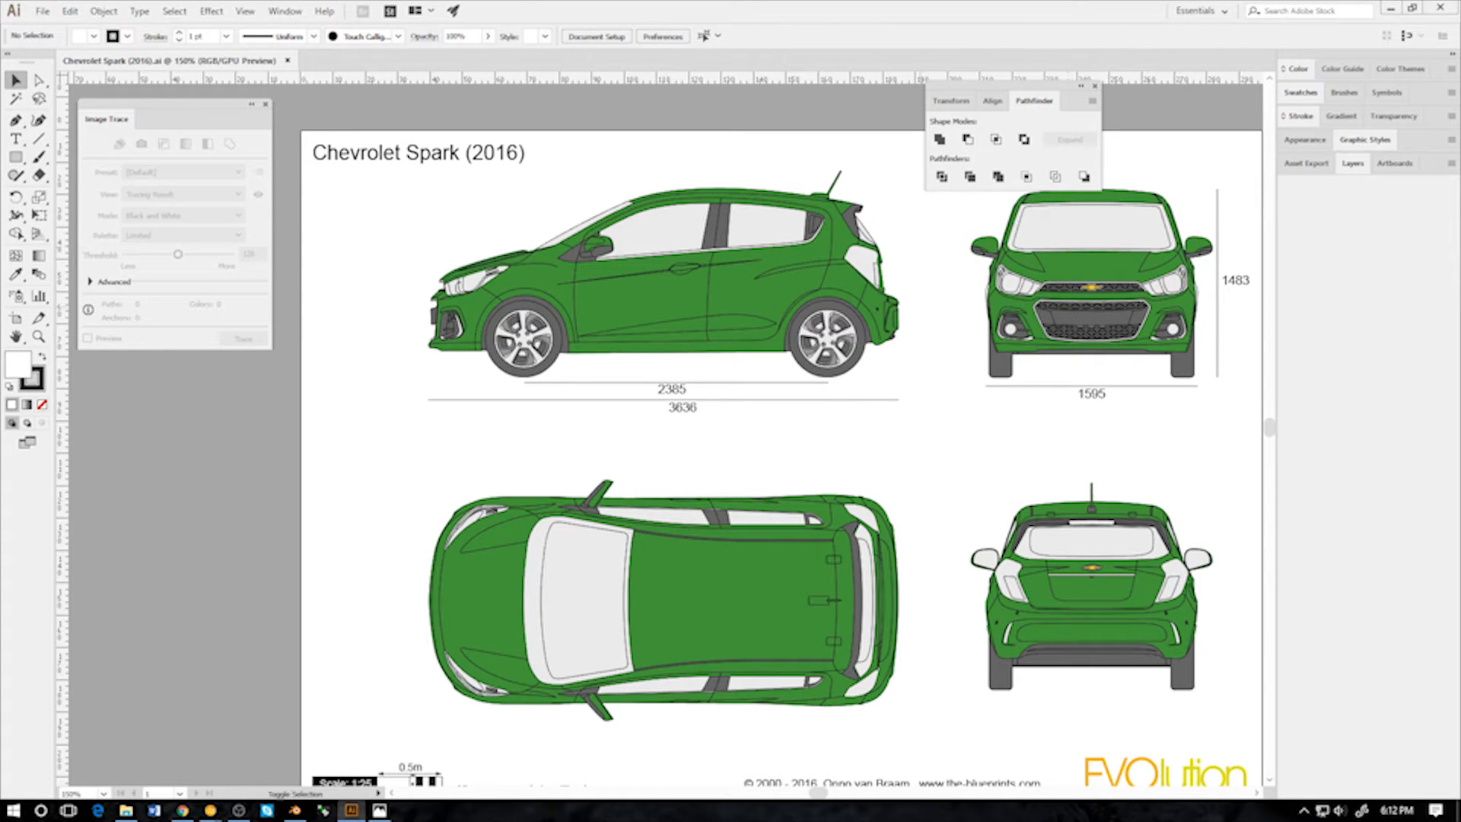
click(295, 810)
Add a cube mesh to the scene as a scale reference for the blueprint
scroll(375, 251, down, 6)
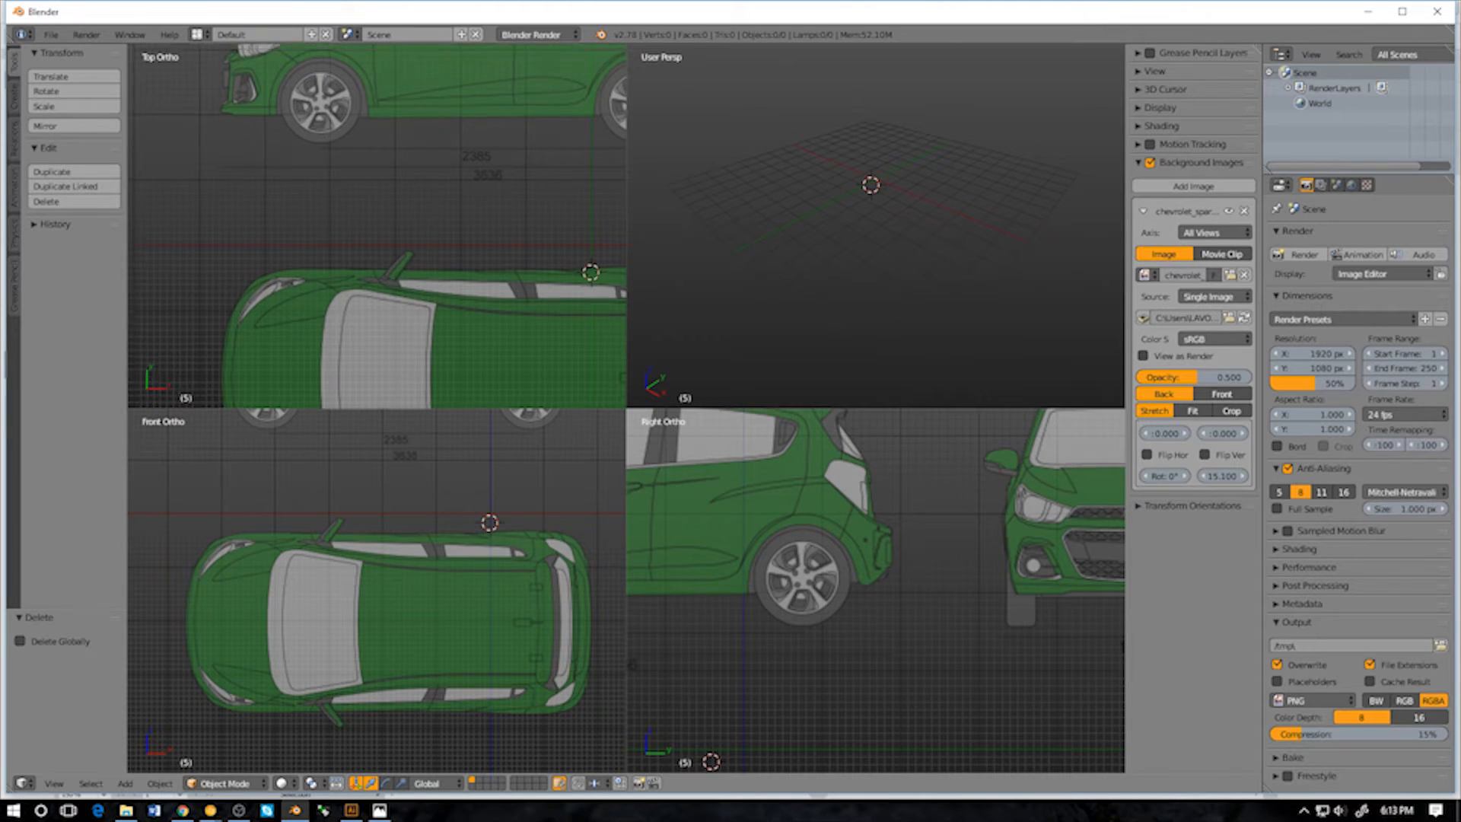
key(shift+a)
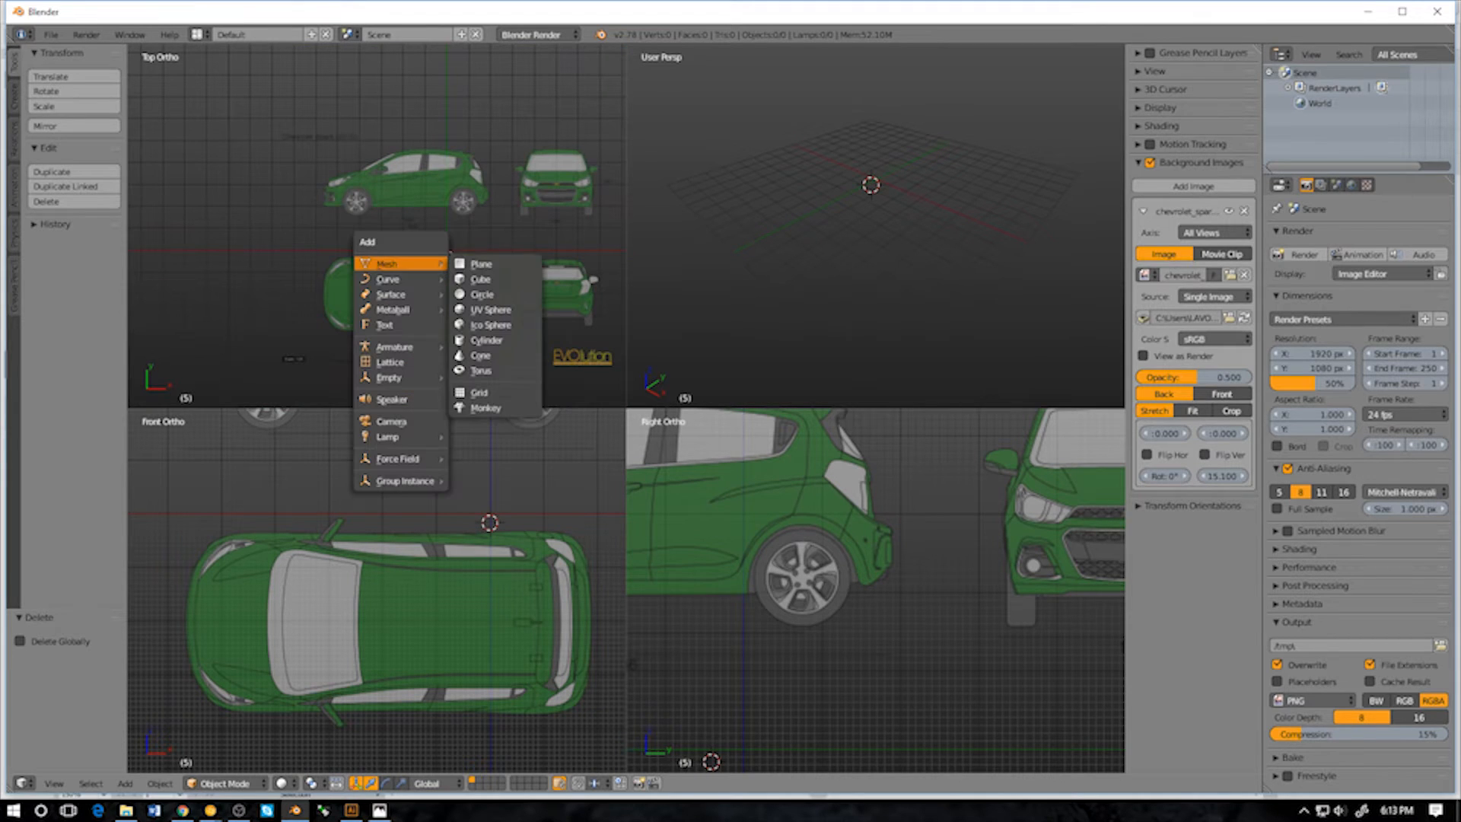
click(480, 279)
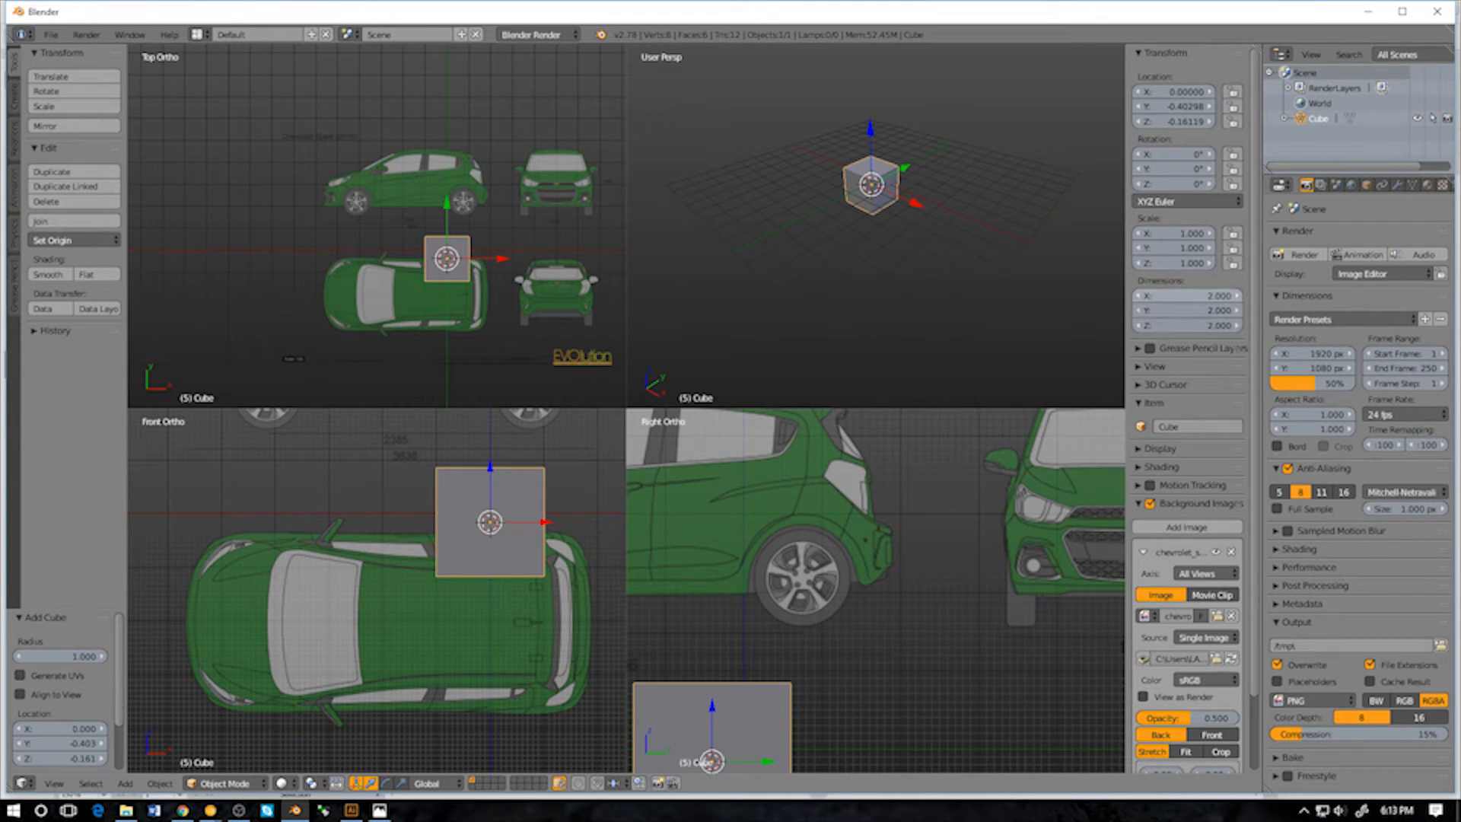
Set the cube's X dimension to 36.36 to represent the car's length
drag(1187, 296, 1237, 296)
click(1187, 296)
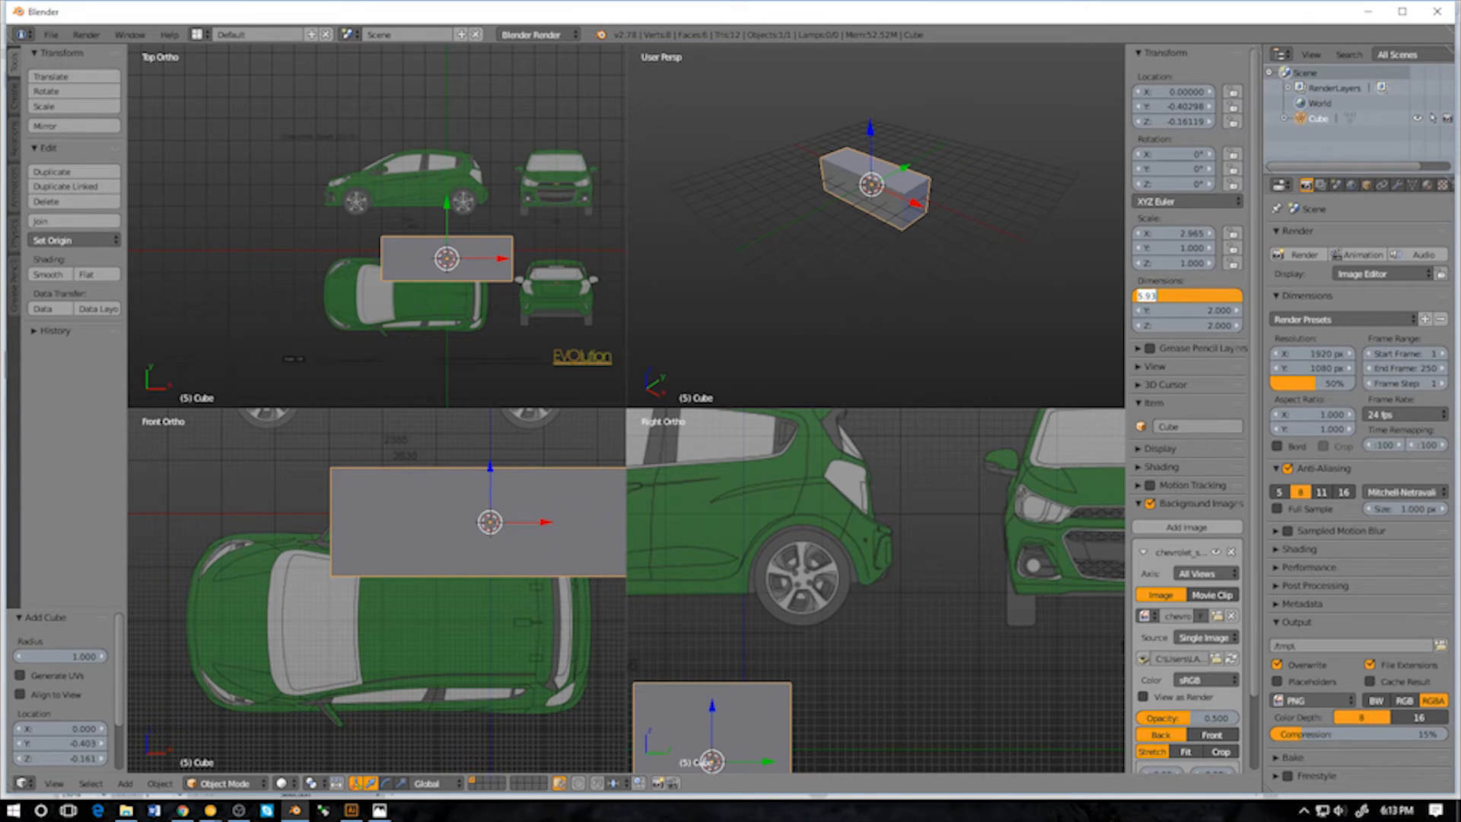
text(3636)
key(Escape)
drag(1186, 296, 1193, 296)
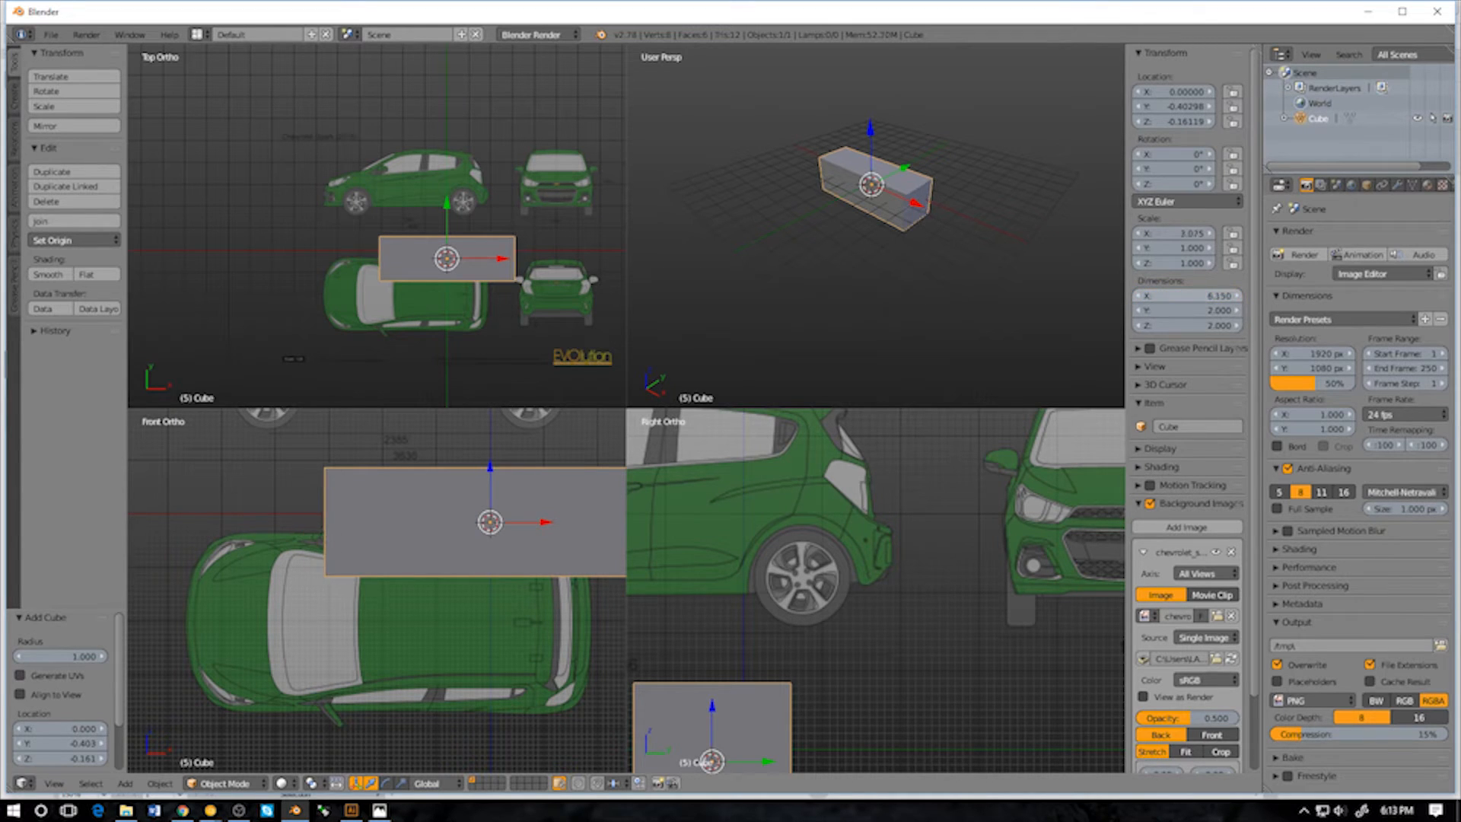
click(1192, 296)
text(3636)
text(.36)
key(Return)
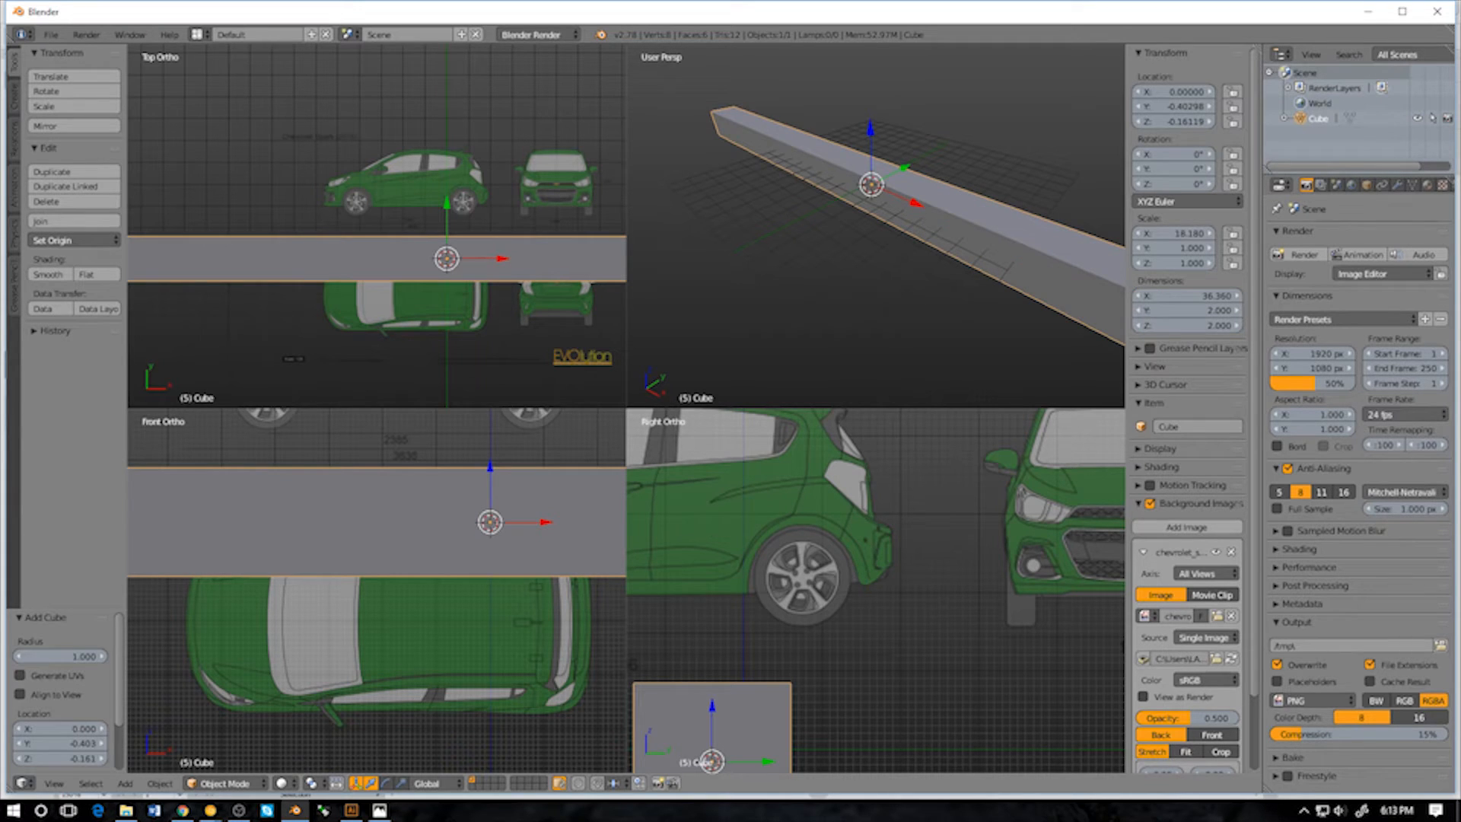
Check the car's height on the Illustrator drawing, and set the cube's Z dimension to 14.83 in Blender
scroll(875, 224, down, 5)
middle_drag(875, 225, 927, 200)
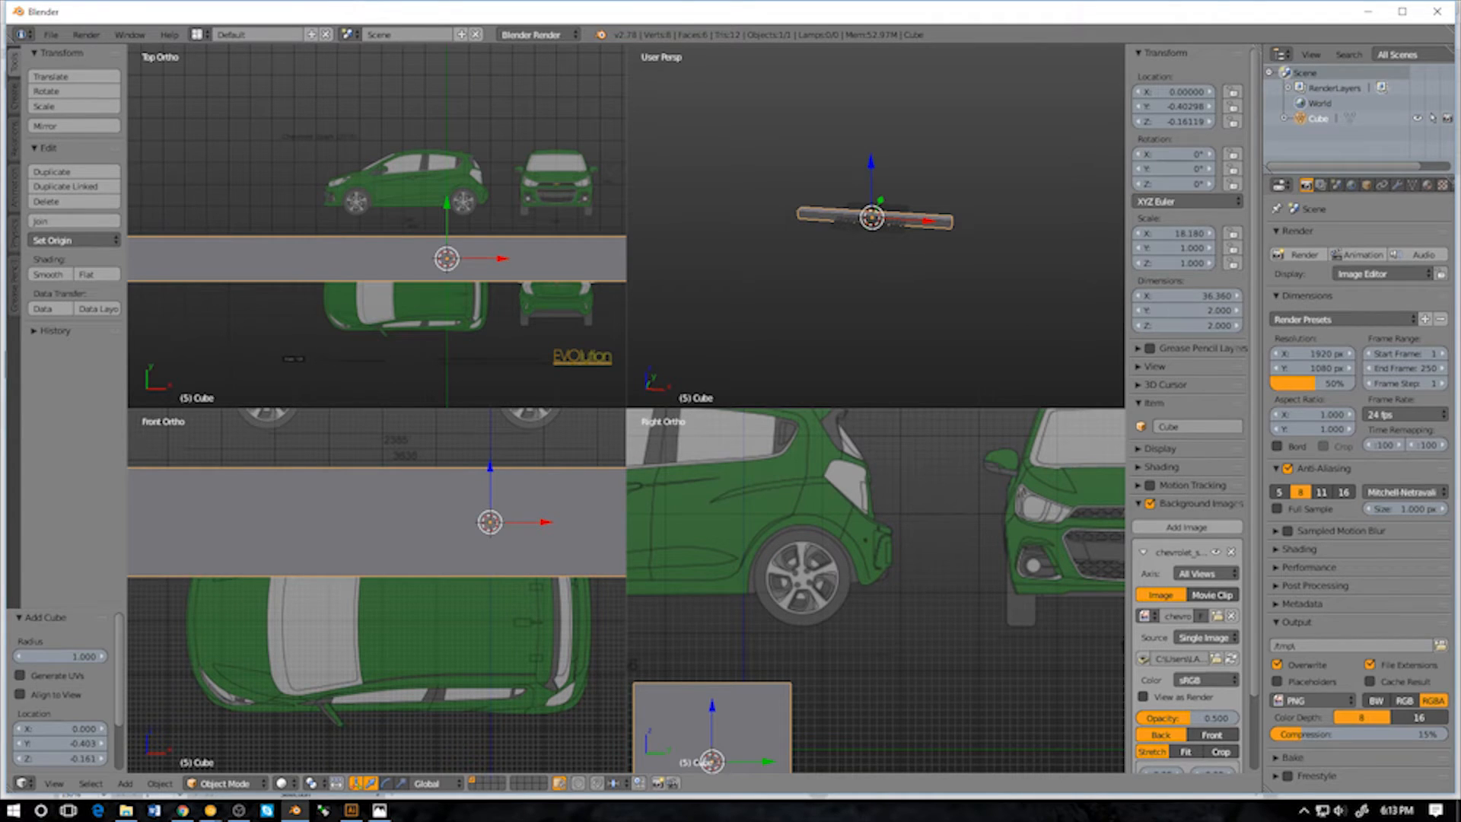
key(alt+Tab)
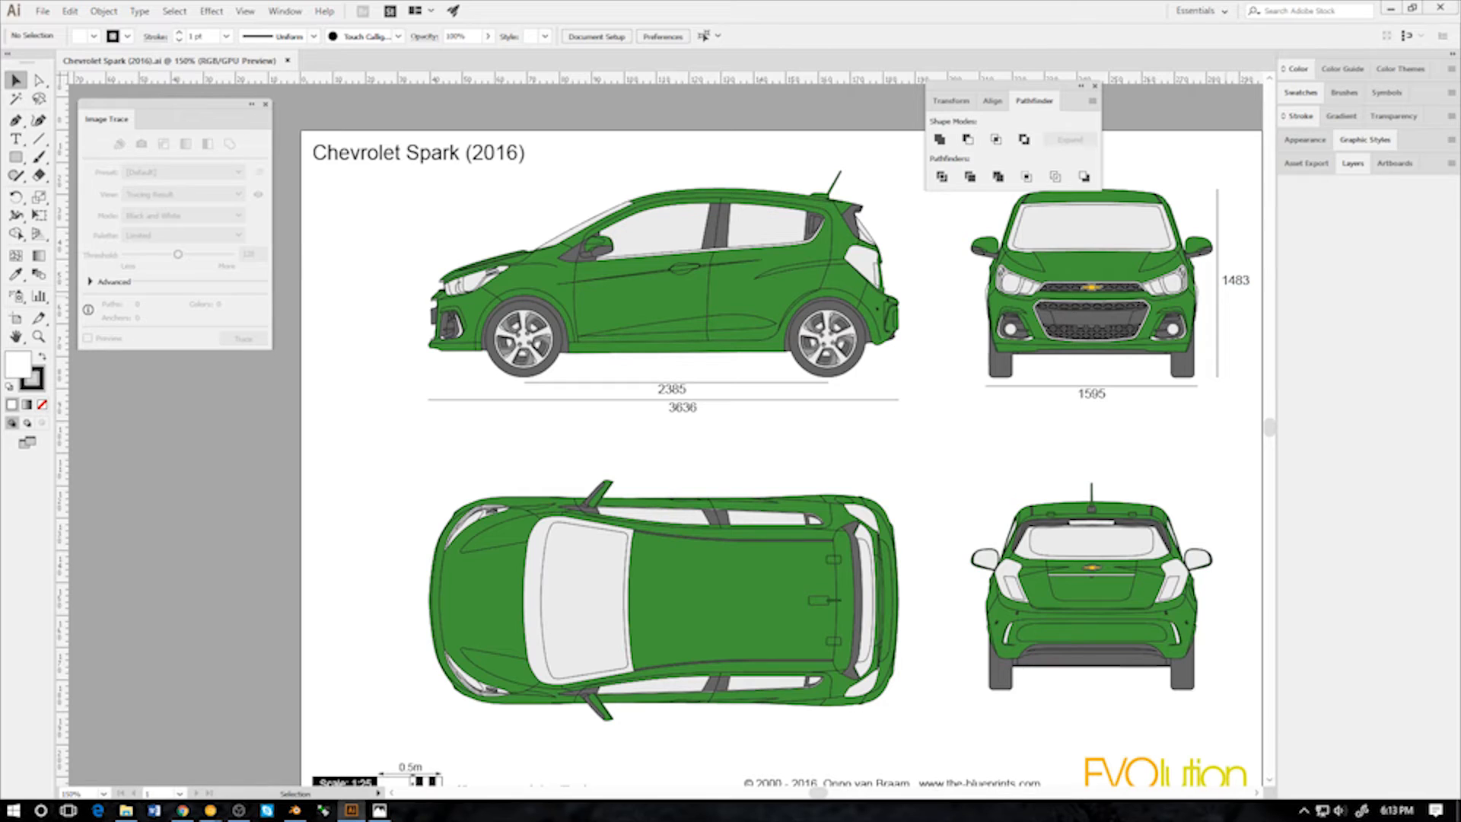
key(alt+Tab)
key(alt+Tab)
key(alt+Tab)
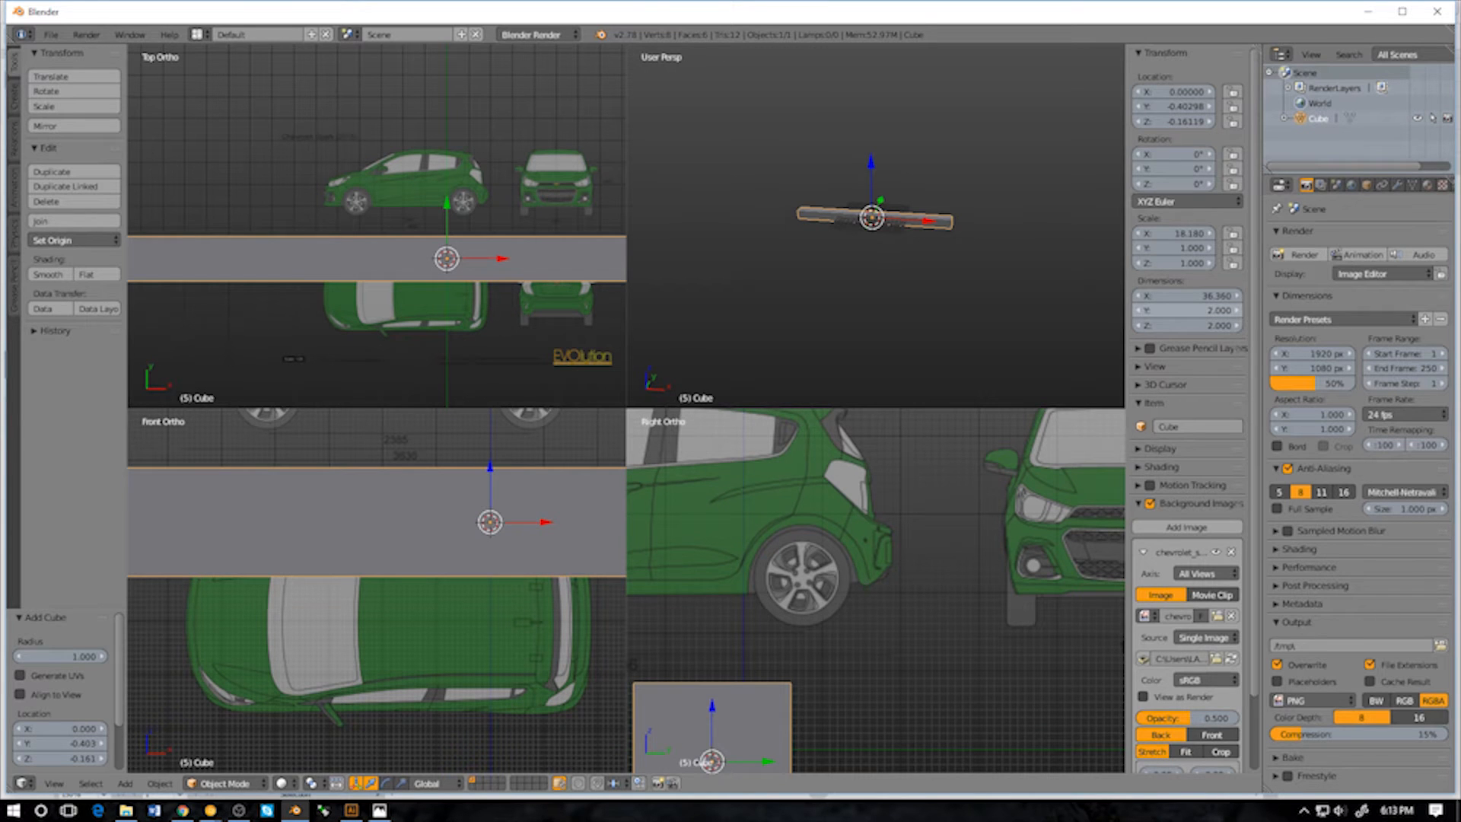
drag(1187, 311, 1217, 325)
click(1186, 325)
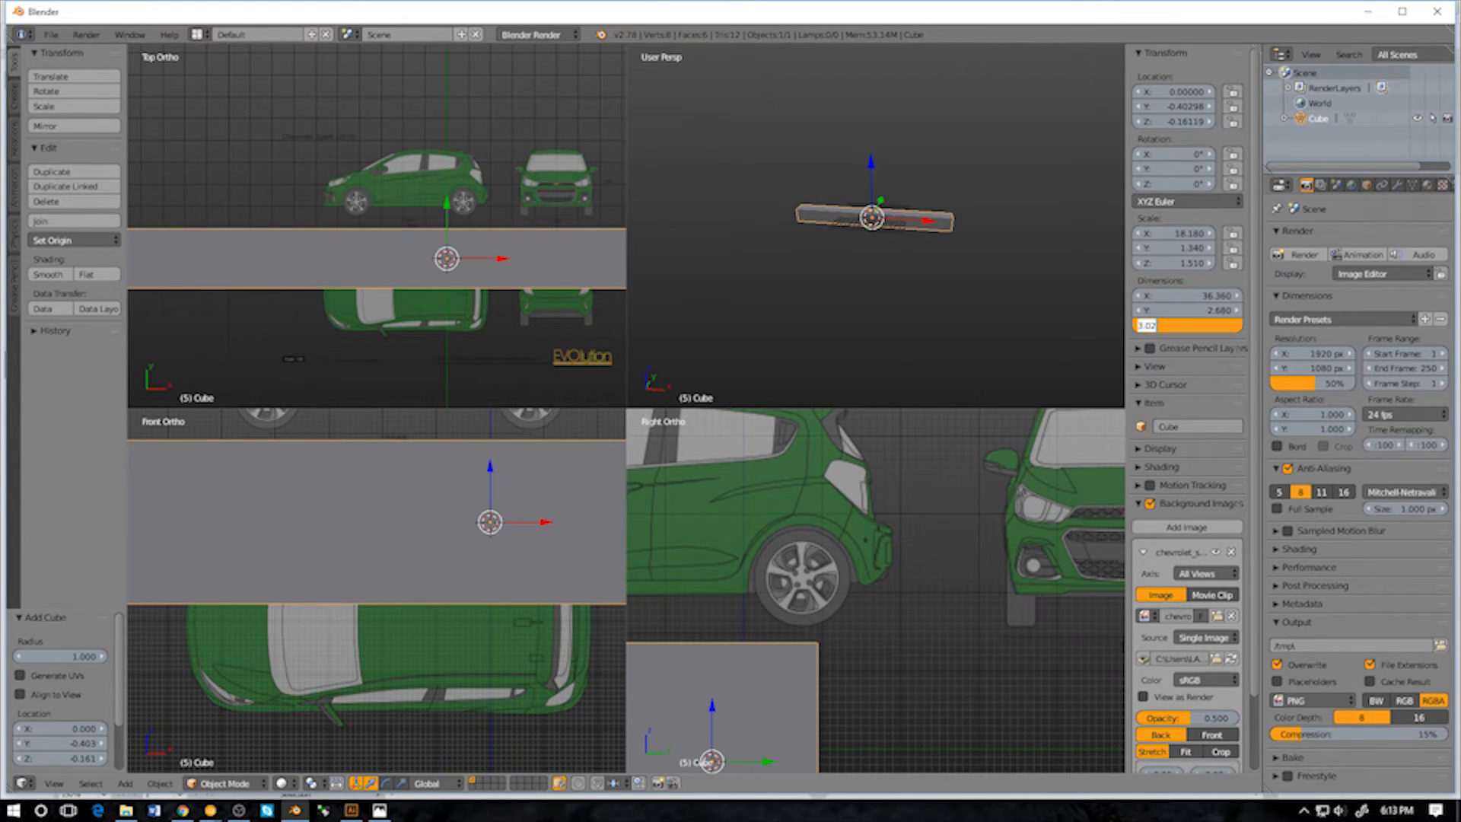
text(4)
key(BackSpace)
text(.83)
key(Return)
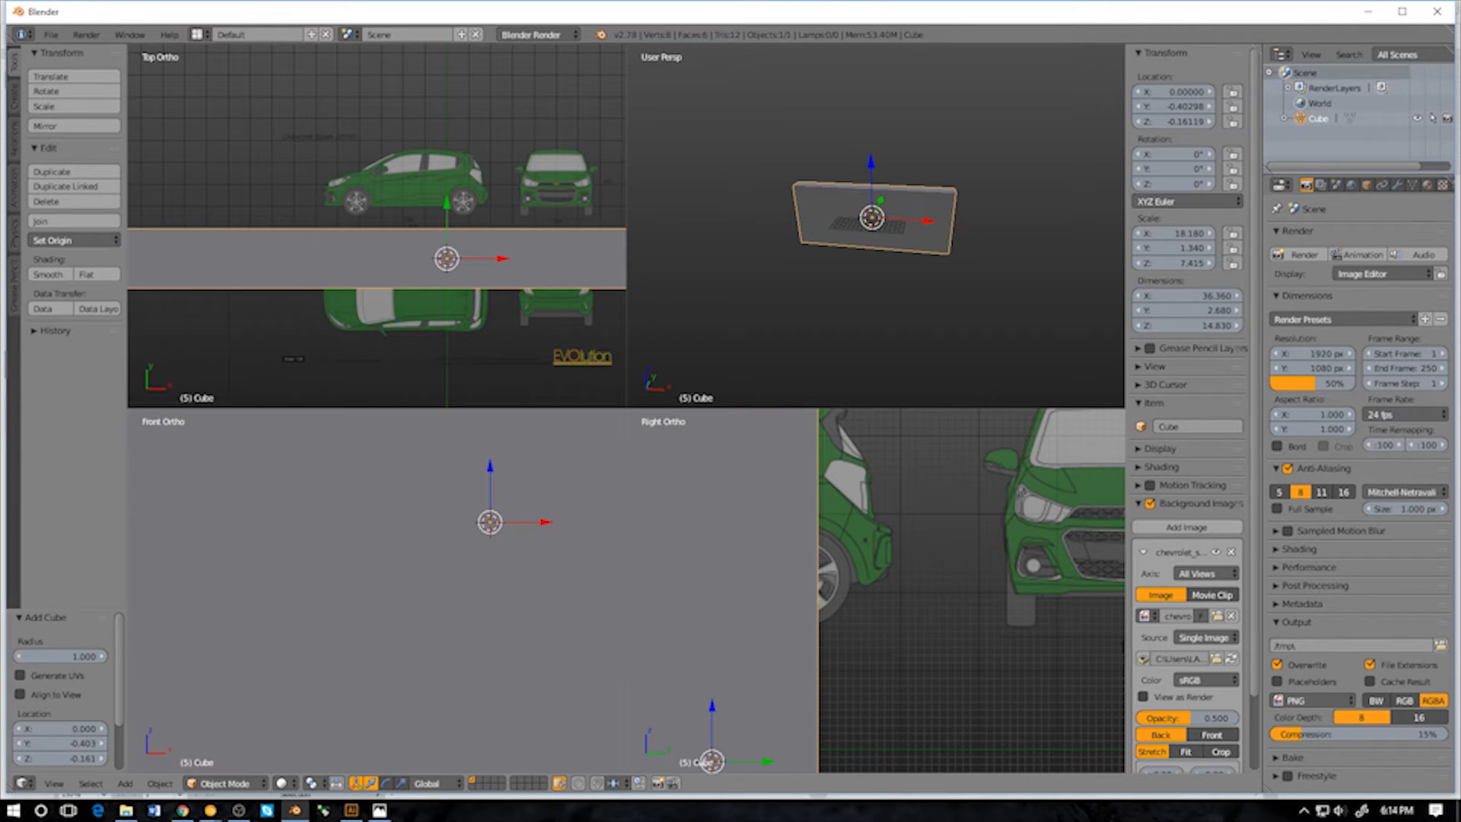
Switch to Illustrator and examine the length, wheelbase, height and width dimensions on the car blueprint
scroll(875, 225, down, 3)
key(alt+Tab)
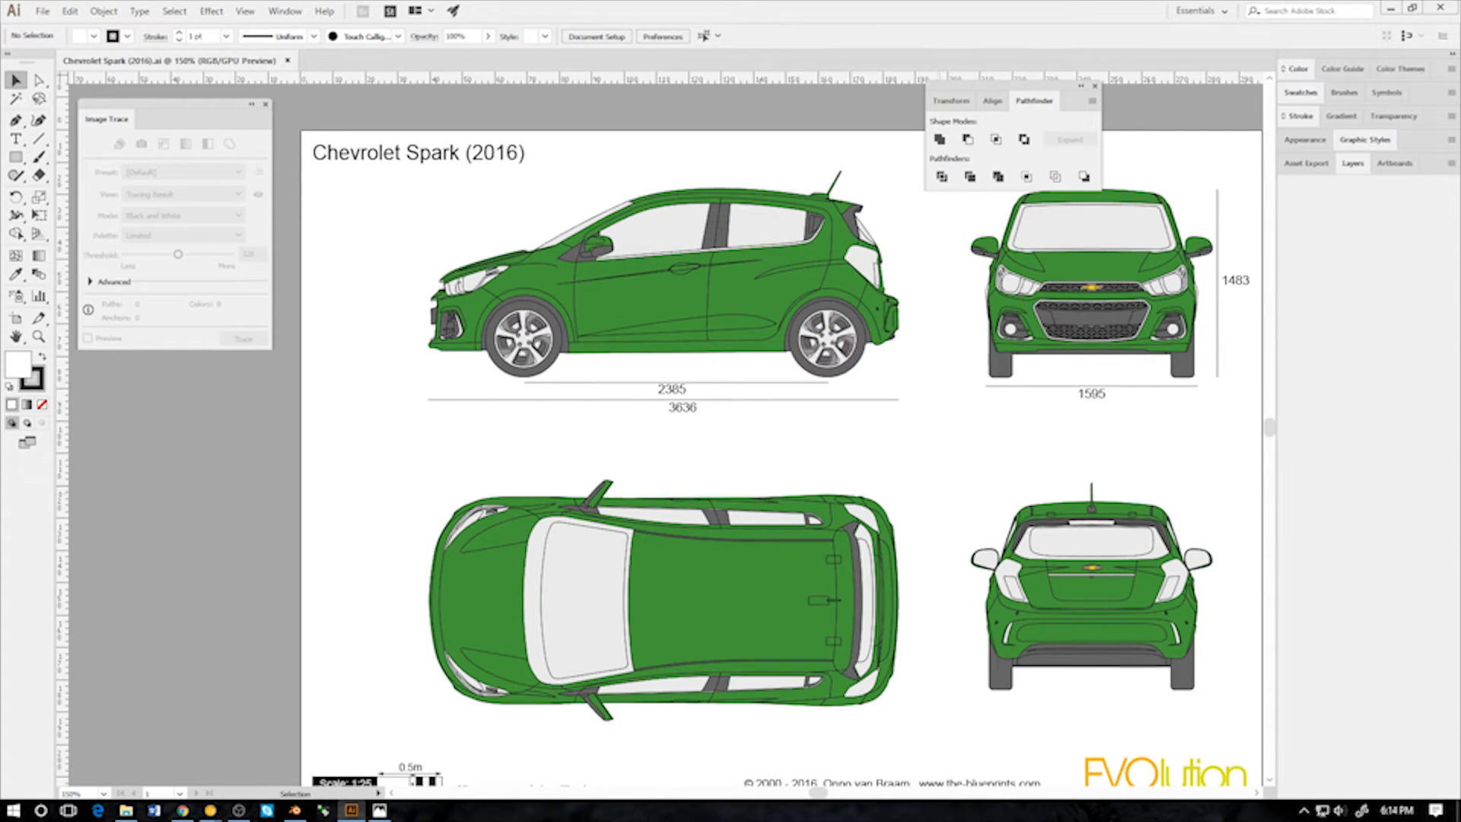
key(space)
drag(760, 449, 718, 423)
drag(855, 351, 960, 436)
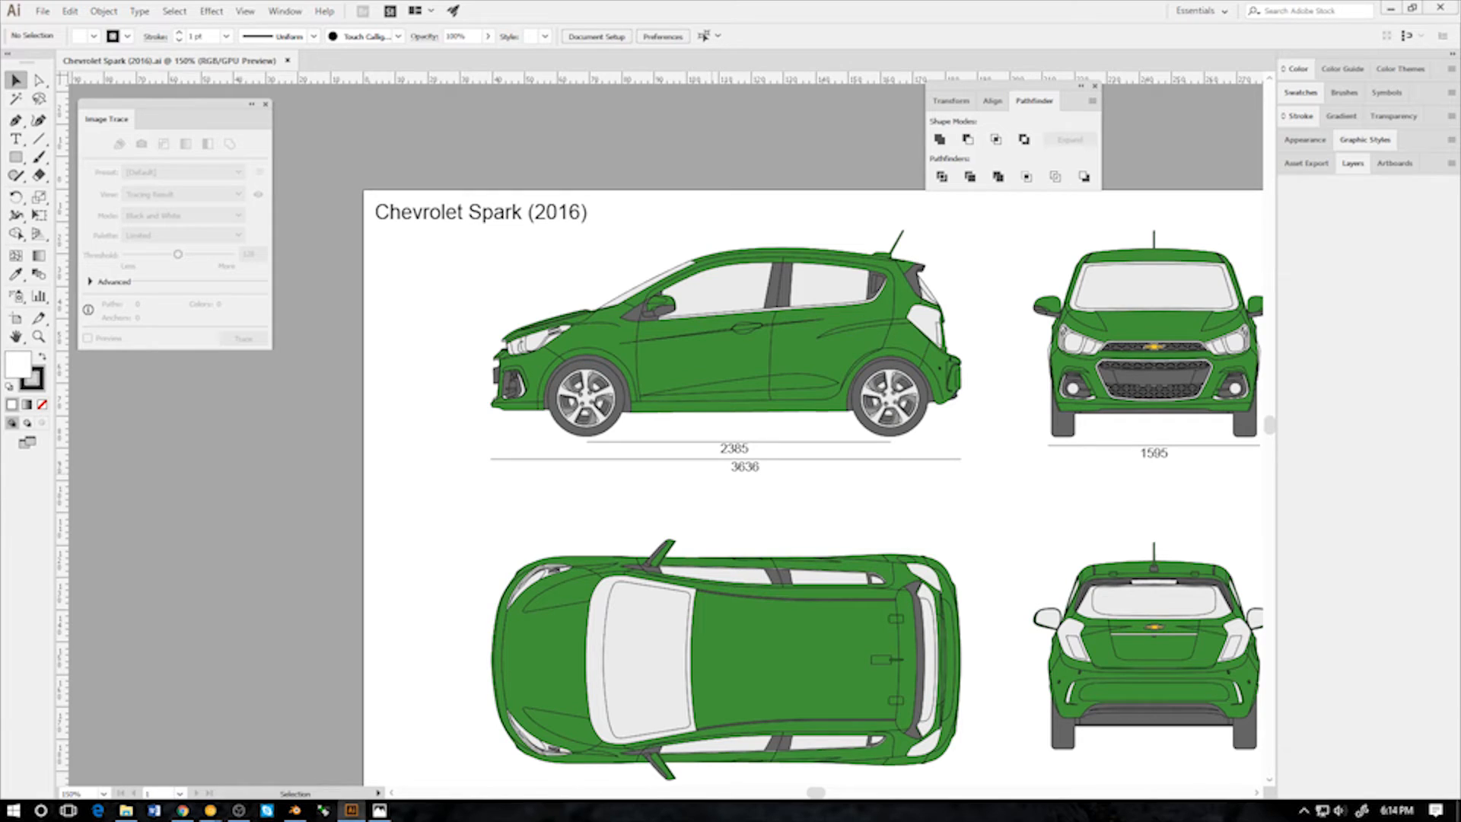
key(space)
drag(713, 477, 681, 495)
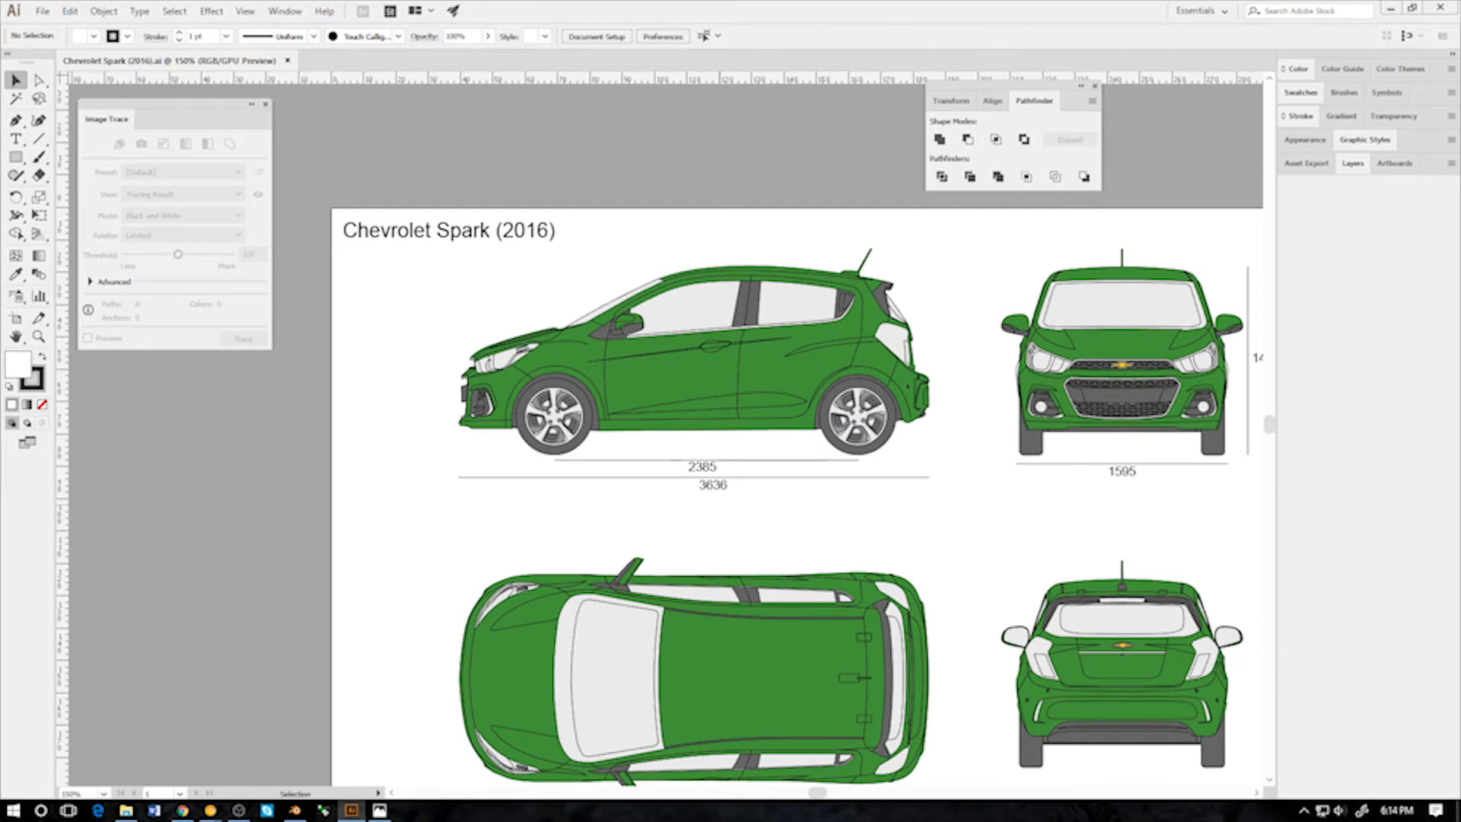
key(space)
drag(1122, 473, 972, 457)
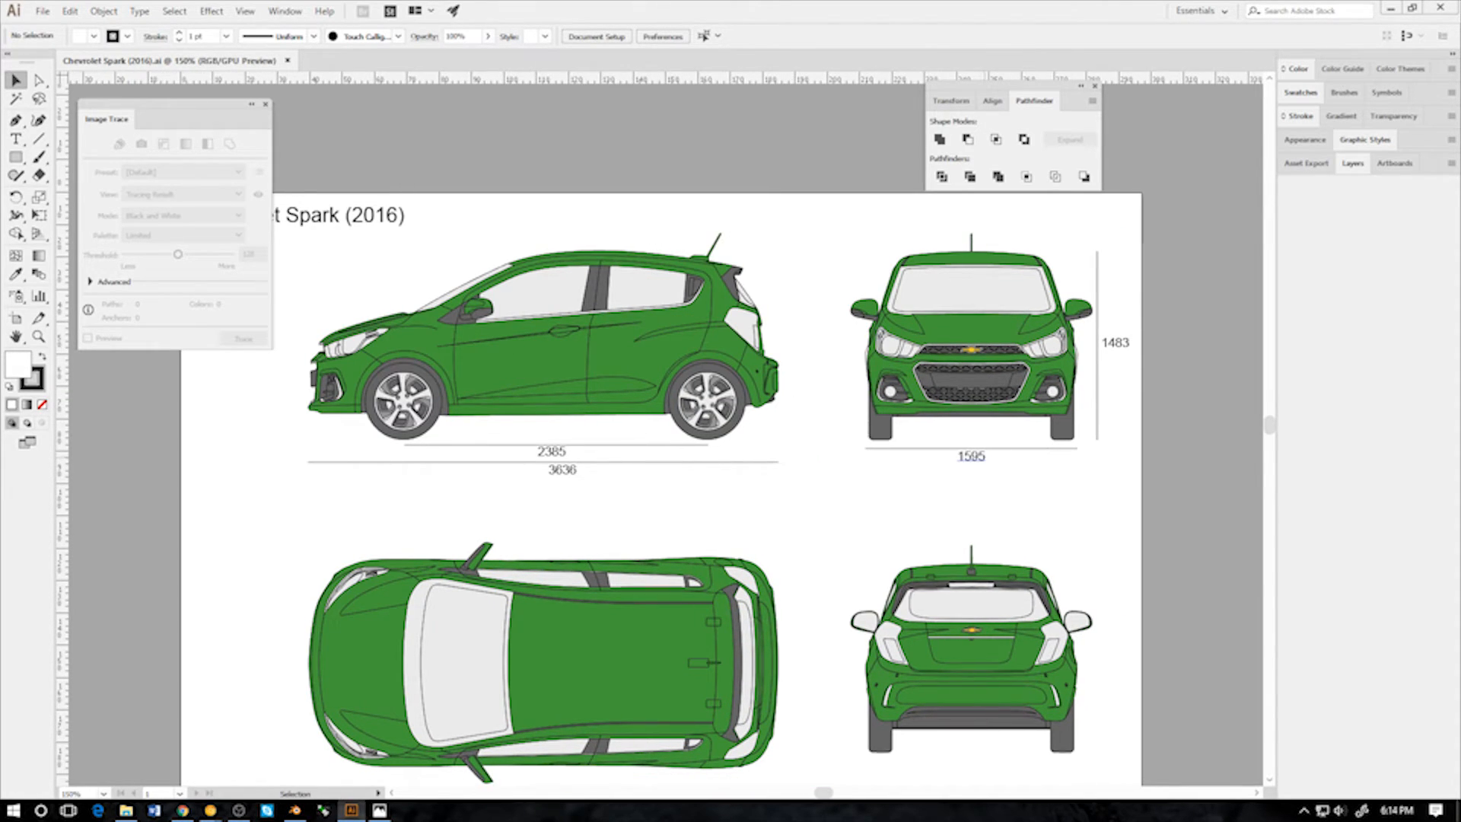
Return to Blender and set the cube's Y dimension to 15.95 for the car's width
key(alt+Tab)
click(1187, 310)
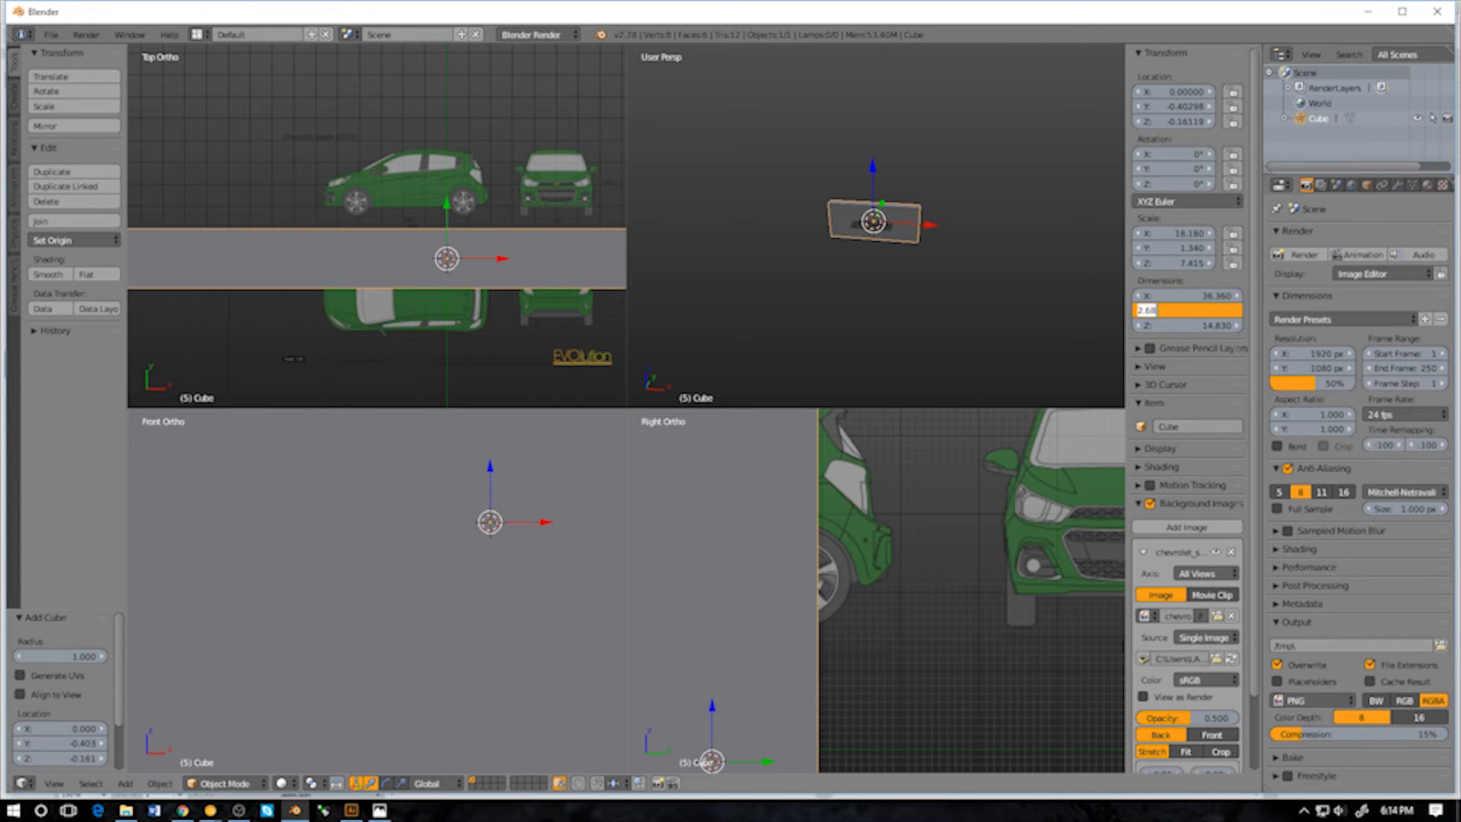
text(15.95)
key(Return)
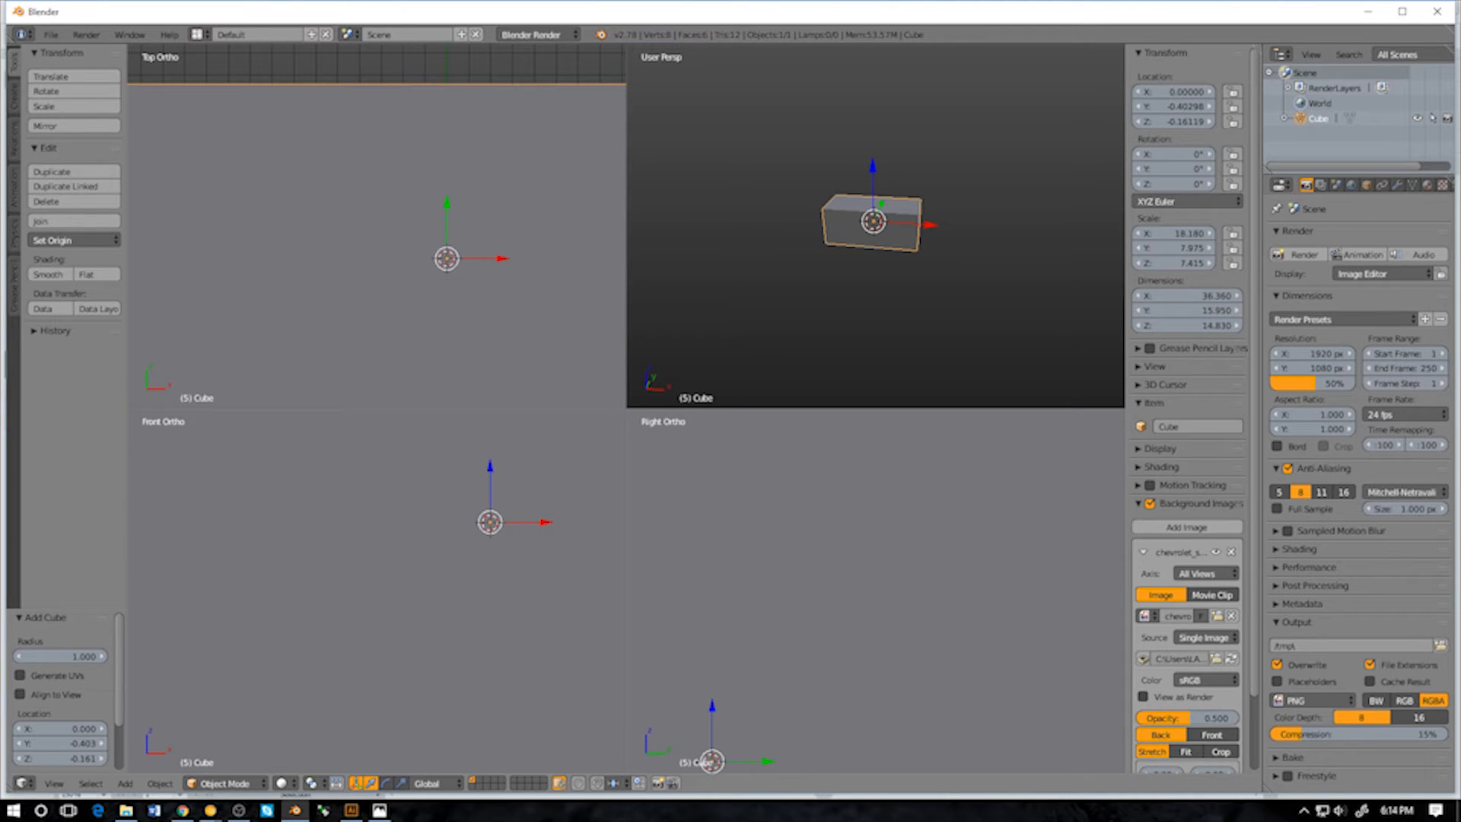
Display the cube as a wireframe and compare its outline with the blueprint in the top view
key(z)
ctrl+scroll(376, 226, up, 4)
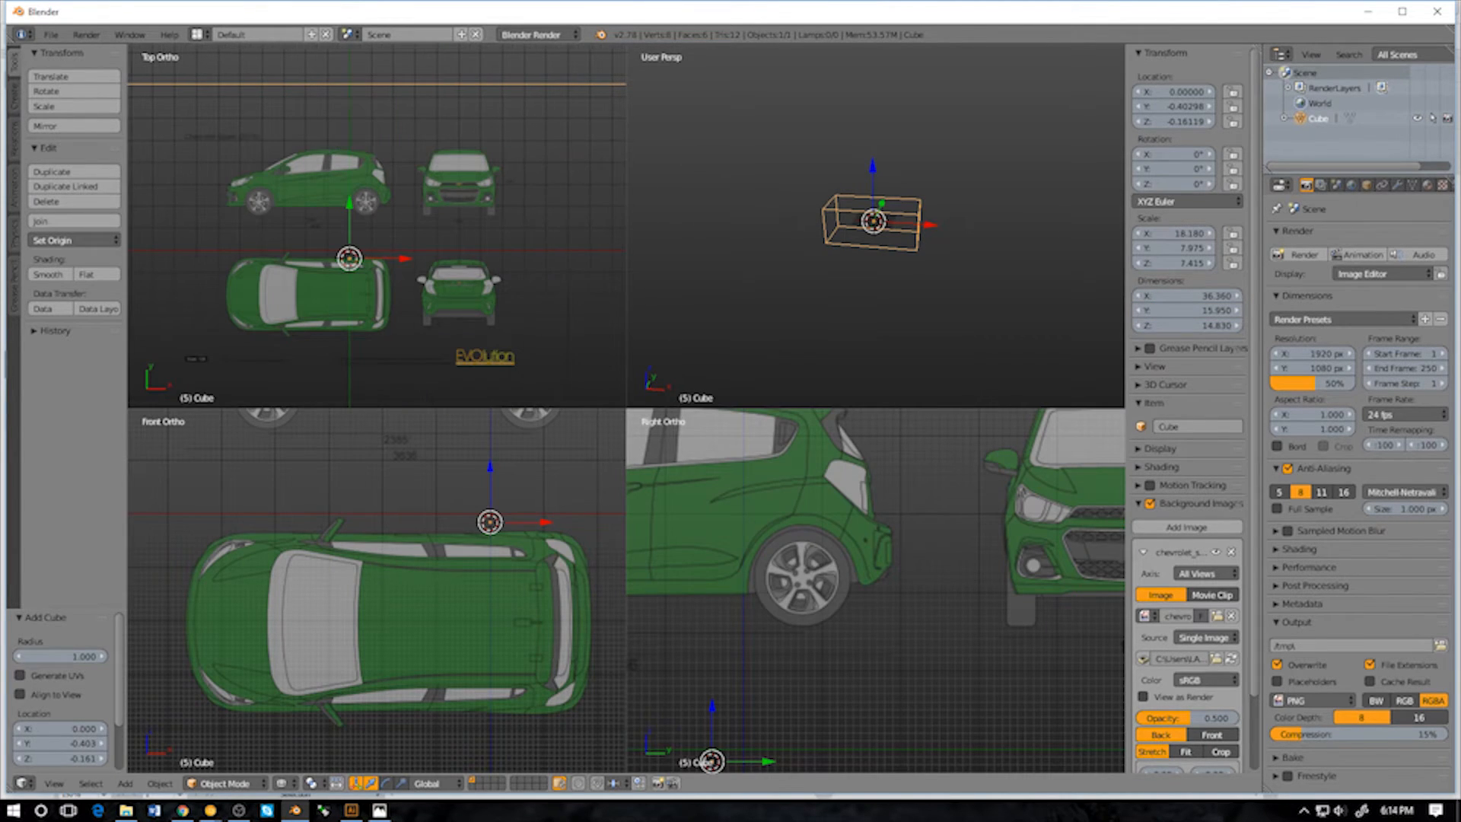
scroll(377, 226, down, 5)
shift+middle_drag(377, 226, 446, 254)
scroll(377, 226, up, 3)
scroll(377, 226, down, 6)
scroll(376, 226, up, 6)
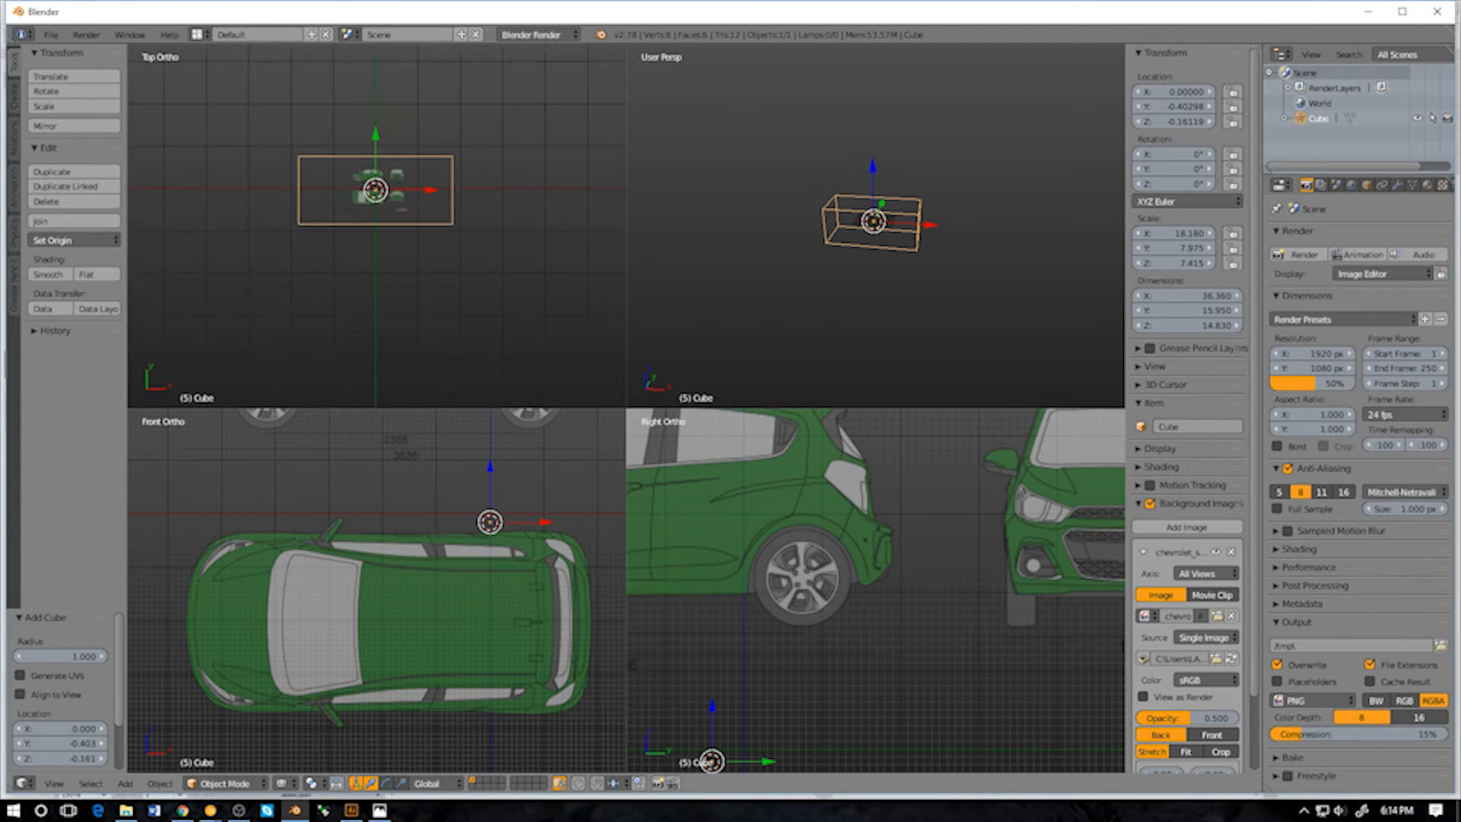
shift+middle_drag(335, 183, 412, 270)
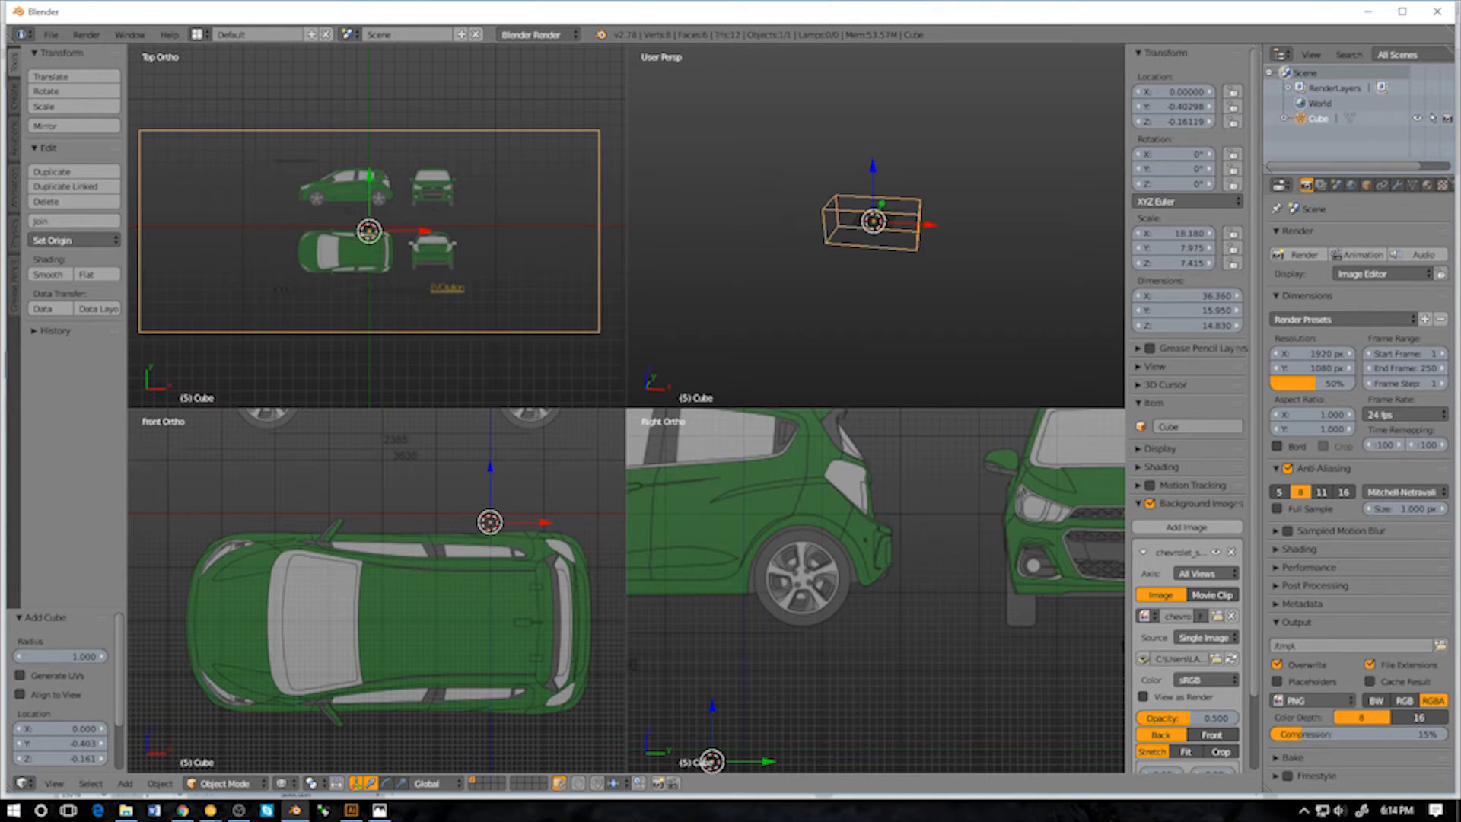
Hide the tool shelf to widen the 3D views, and reposition the cube outline and blueprint in the top view
key(t)
mouse_move(290, 244)
shift+middle_down()
mouse_move(335, 221)
mouse_move(301, 245)
shift+middle_up()
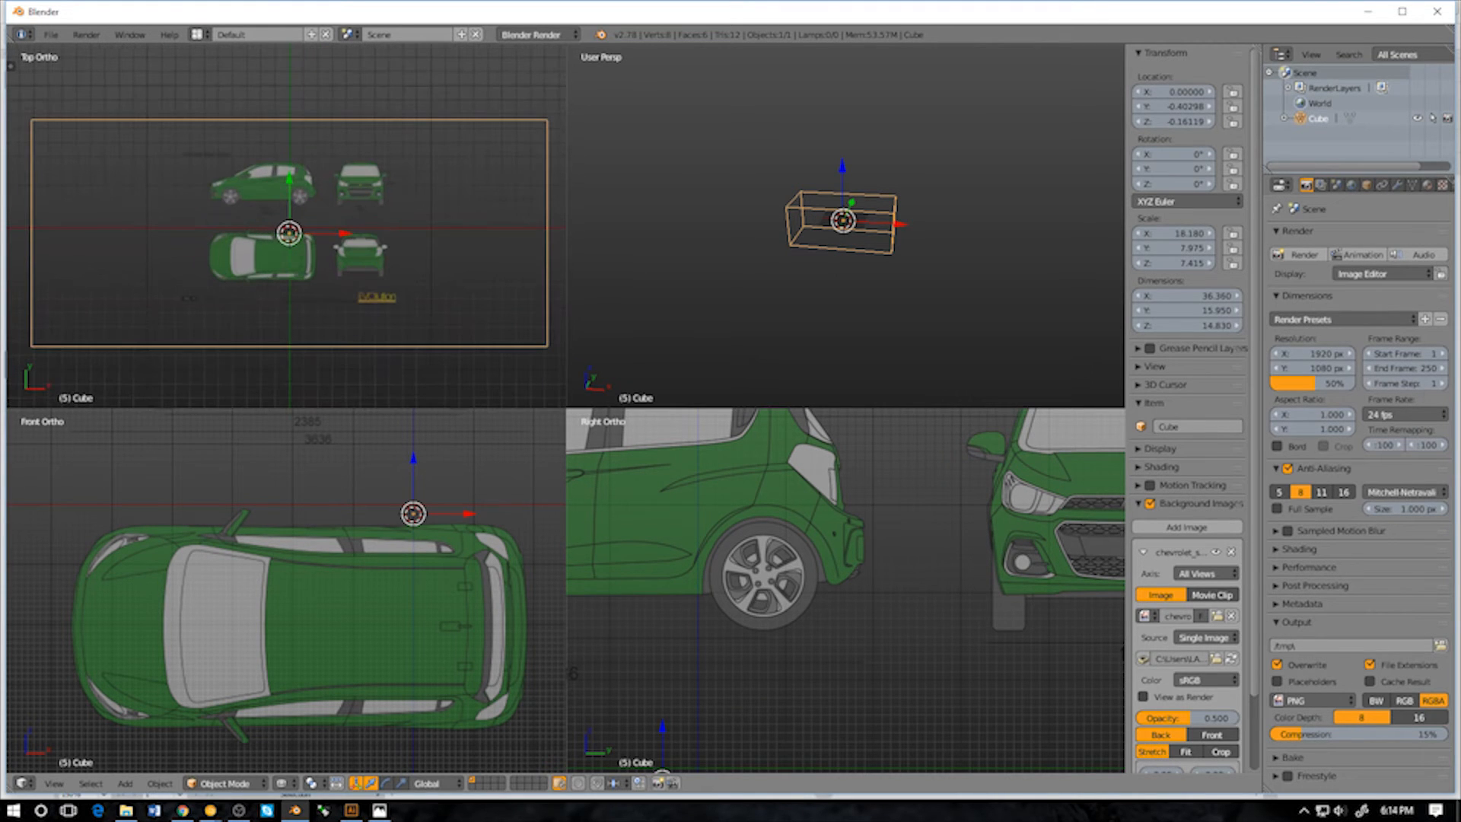
shift+middle_drag(301, 245, 271, 251)
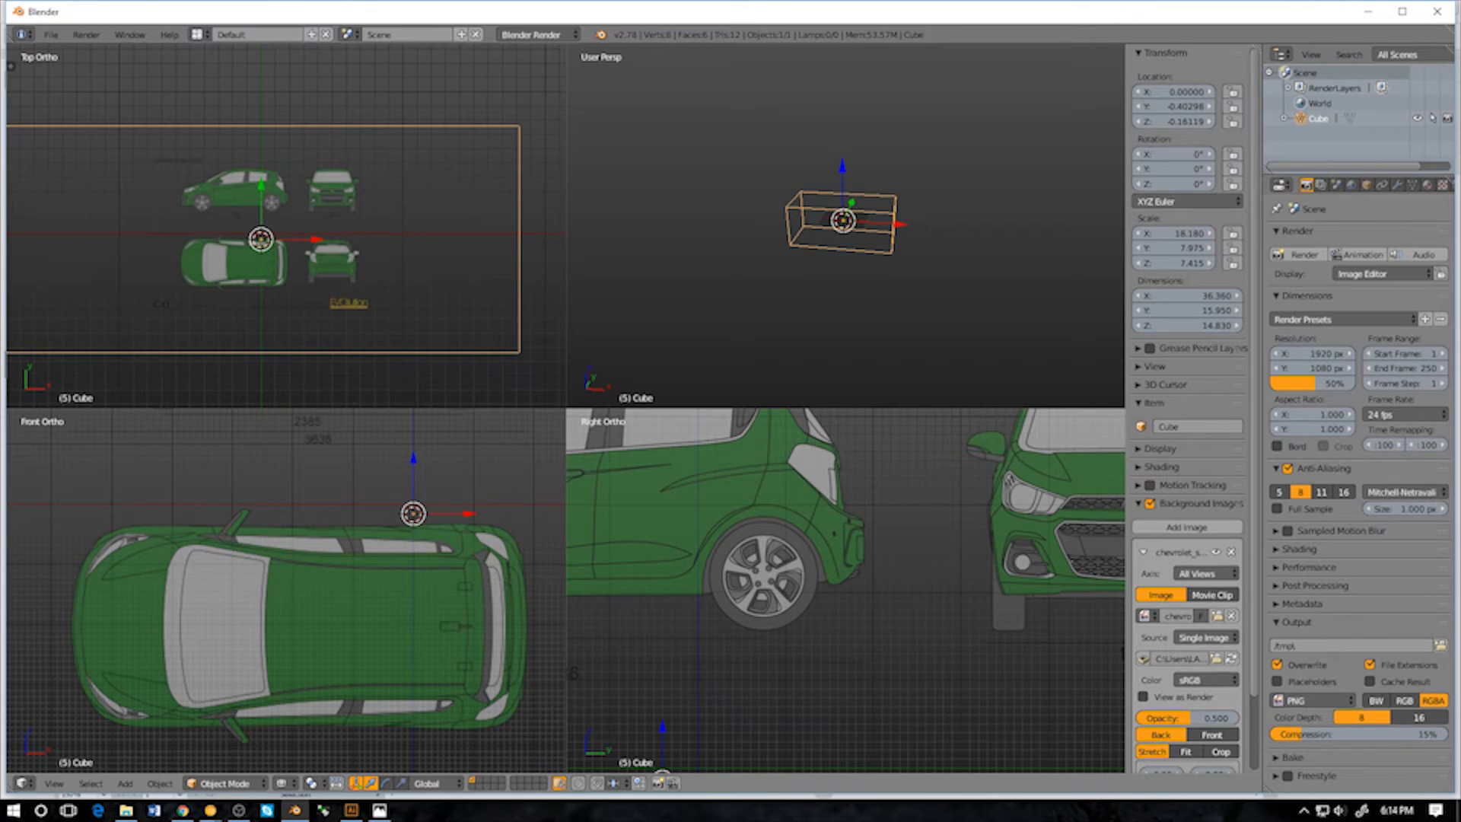
shift+middle_drag(271, 251, 396, 224)
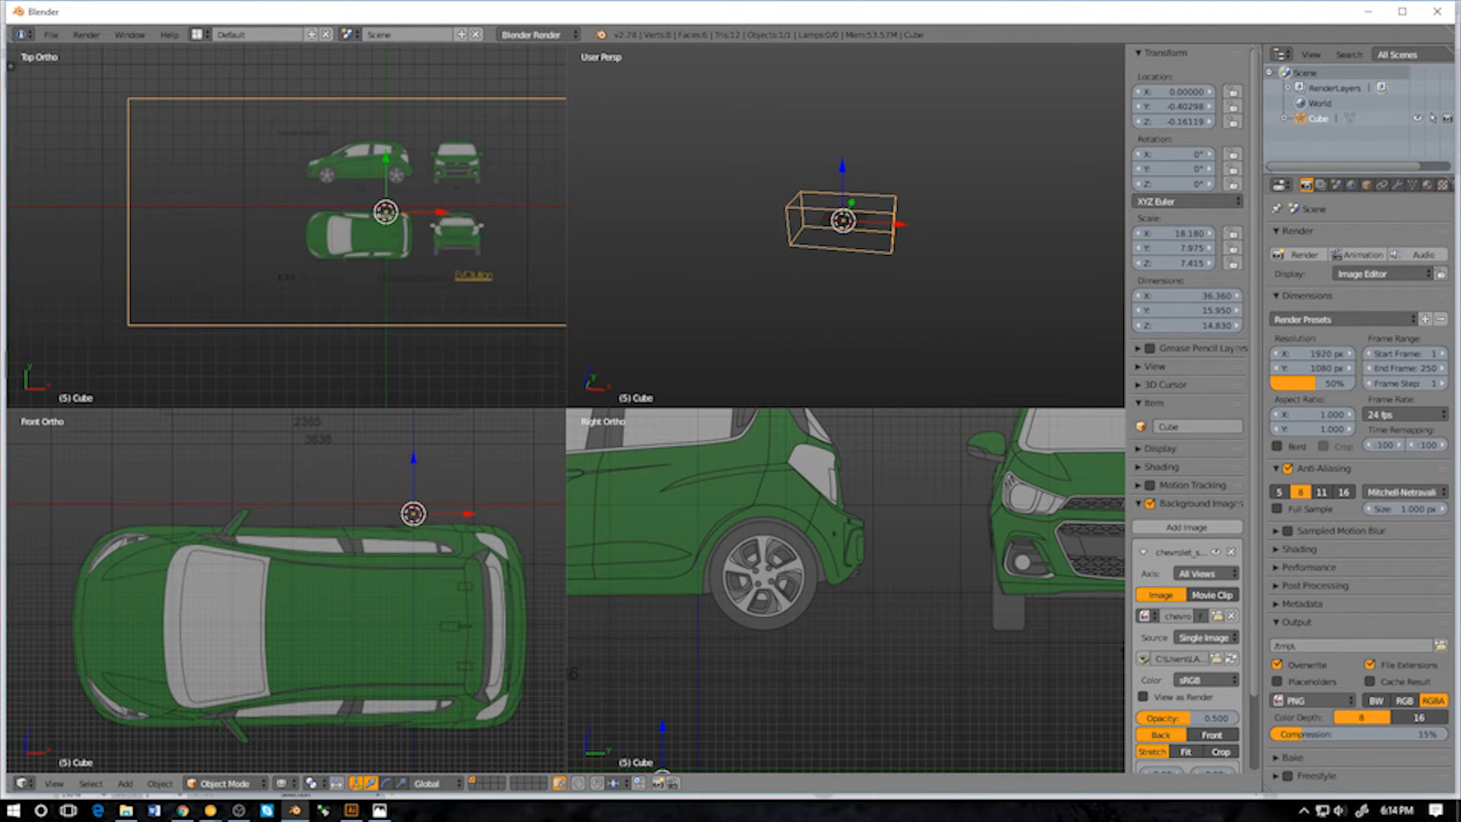
Enlarge the background image to a size of 58.8 and compare the car drawings with the cube outline in the top view
scroll(1200, 616, down, 4)
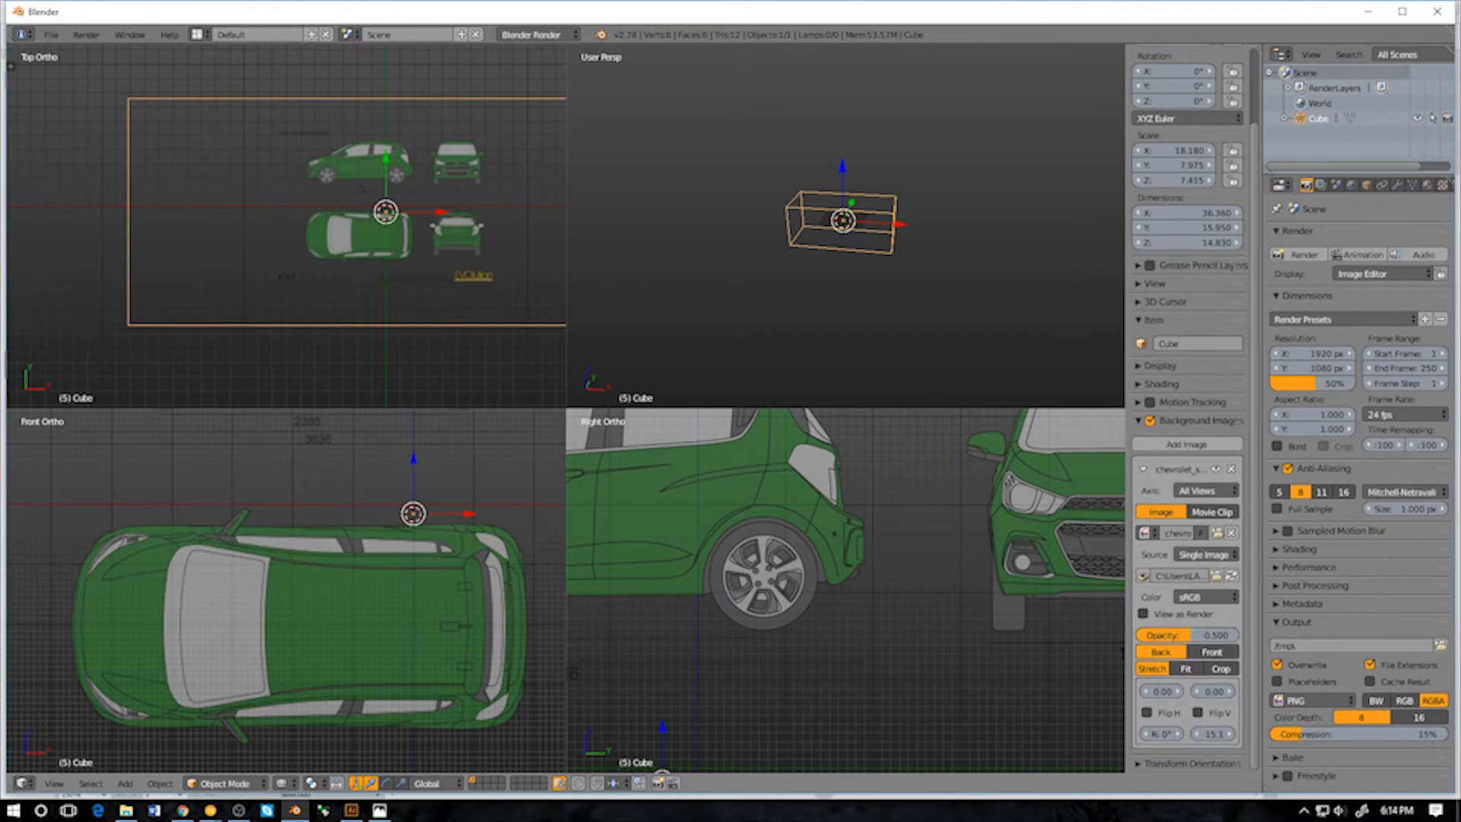
drag(1213, 734, 1448, 735)
shift+middle_drag(426, 251, 271, 213)
scroll(271, 213, up, 6)
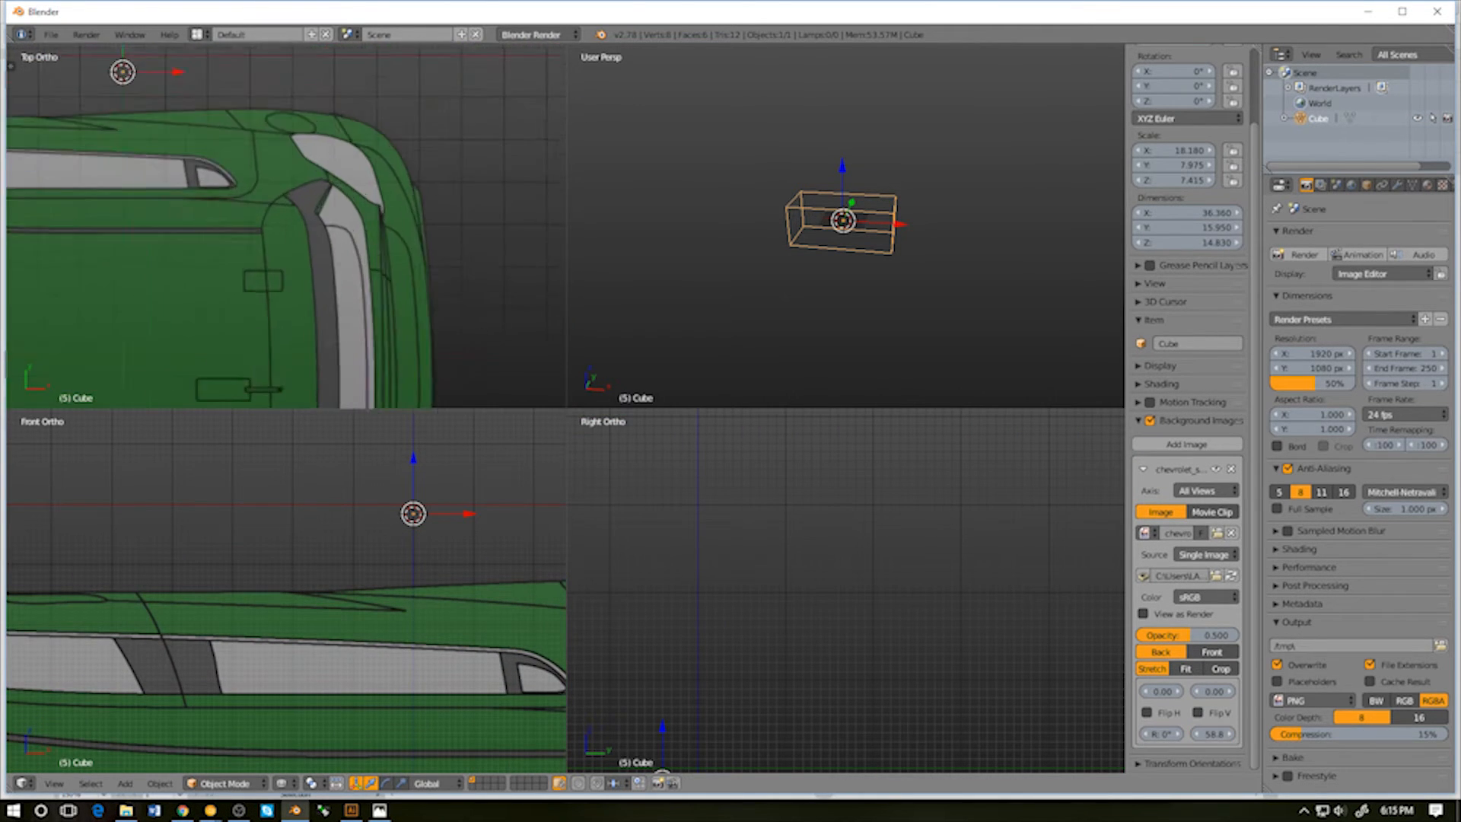
scroll(271, 213, down, 10)
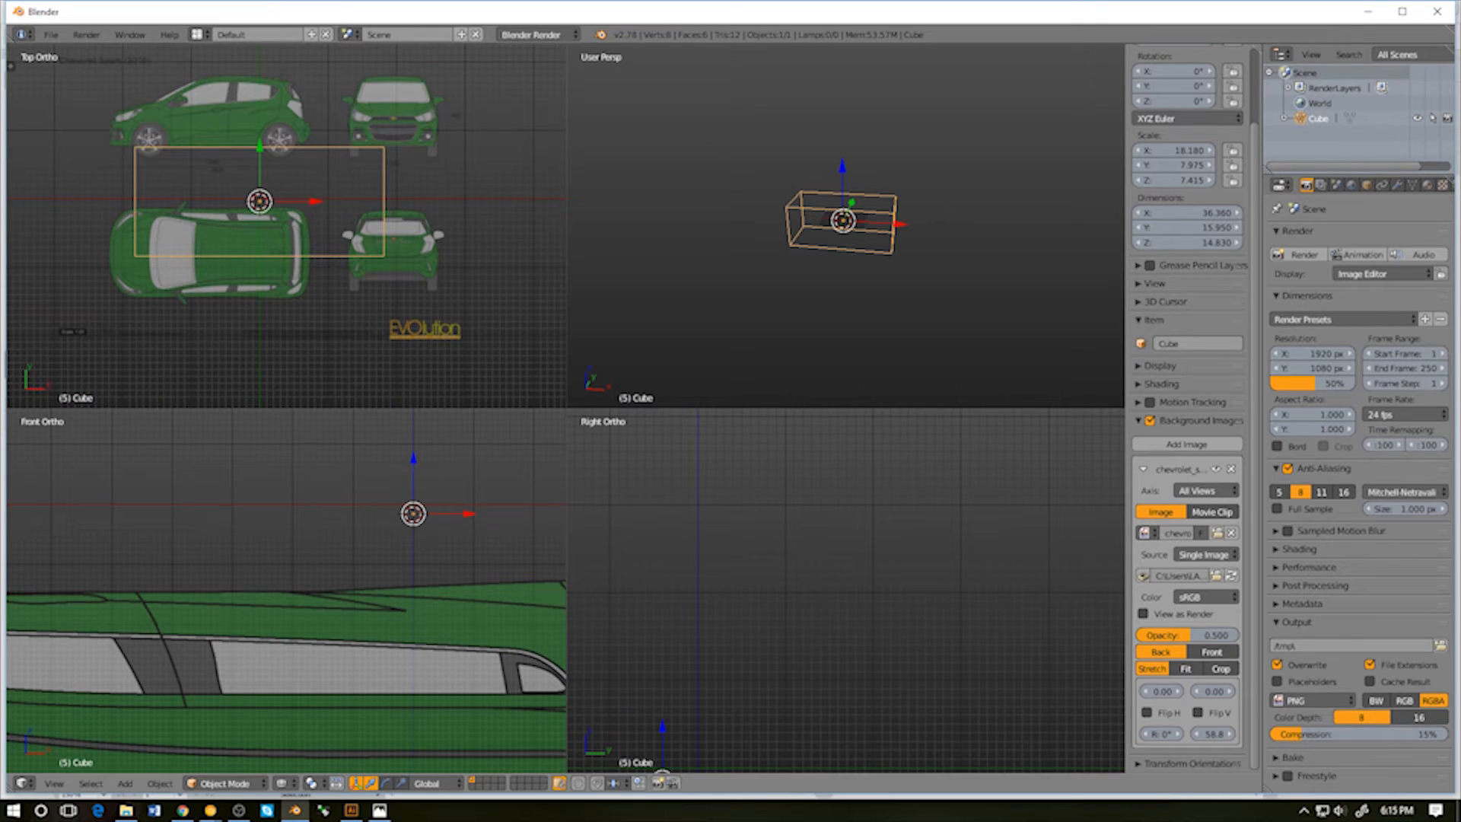
Enlarge the background image to a size of 76.8 and set its Y offset to 13.1 to align the top-view car with the cube
drag(1214, 734, 1312, 734)
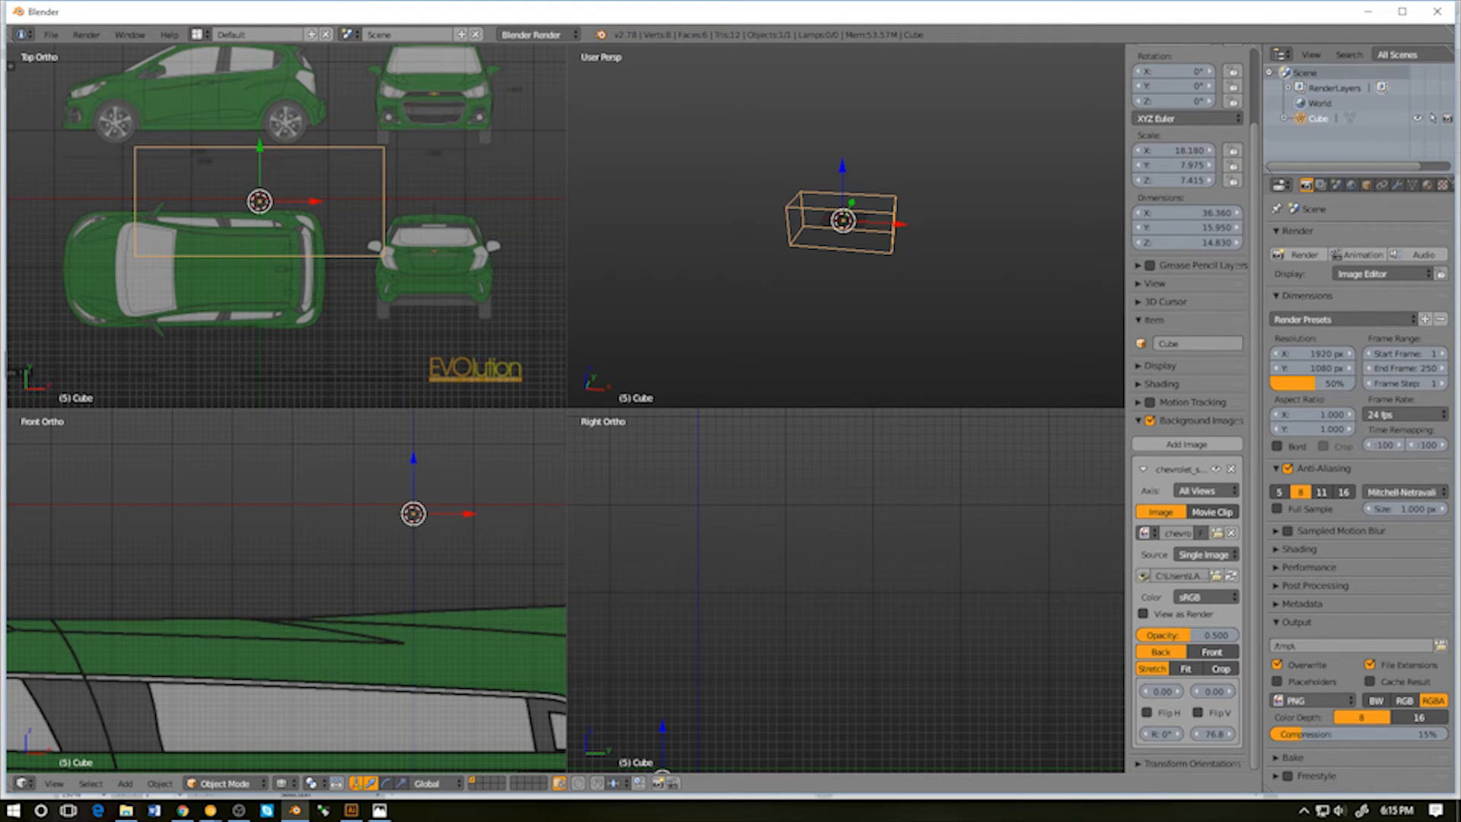
drag(1215, 691, 1297, 691)
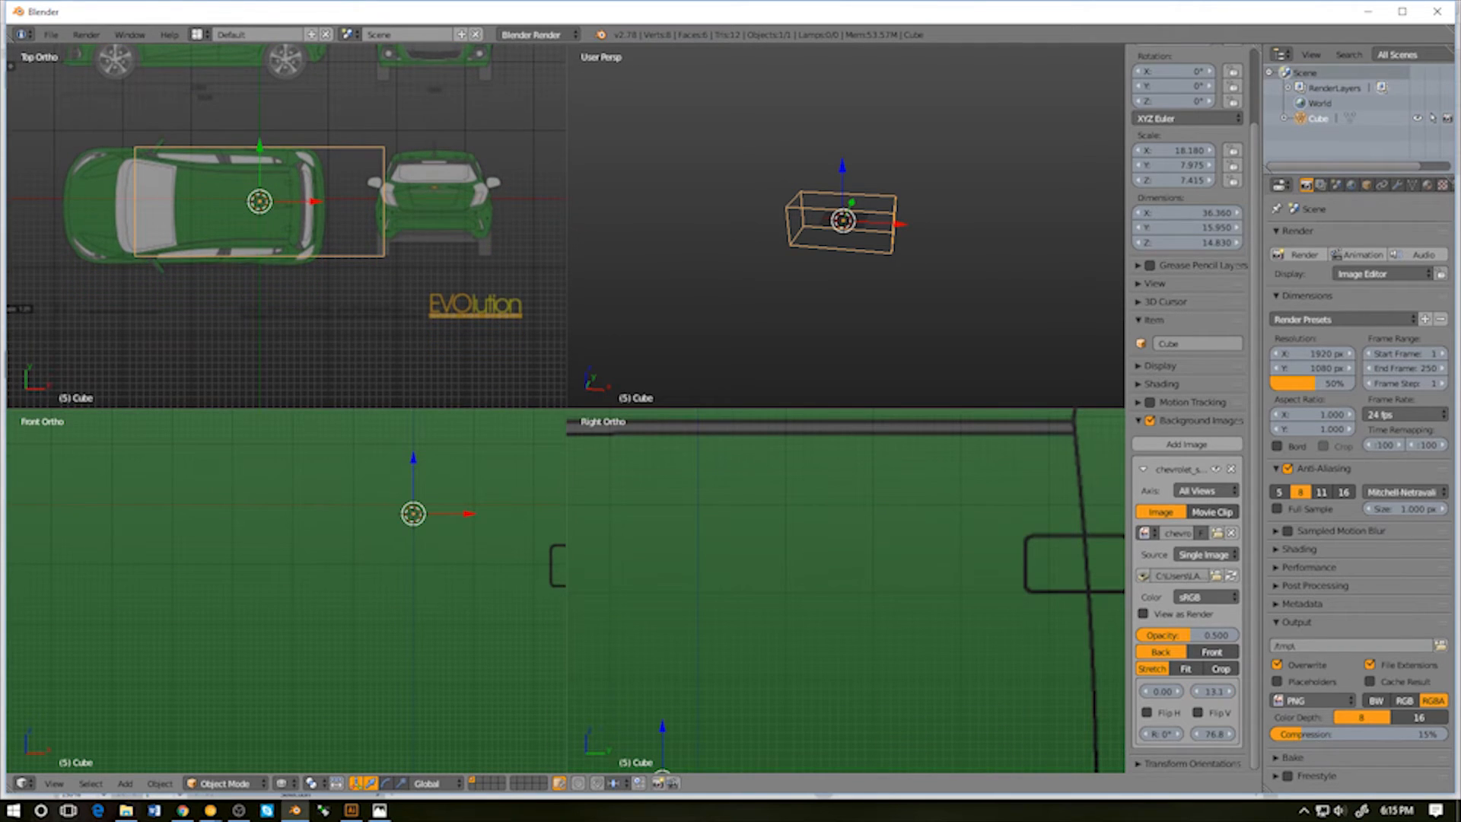
shift+middle_drag(198, 182, 251, 232)
scroll(326, 210, down, 7)
scroll(327, 210, up, 13)
scroll(327, 210, up, 2)
scroll(326, 210, down, 4)
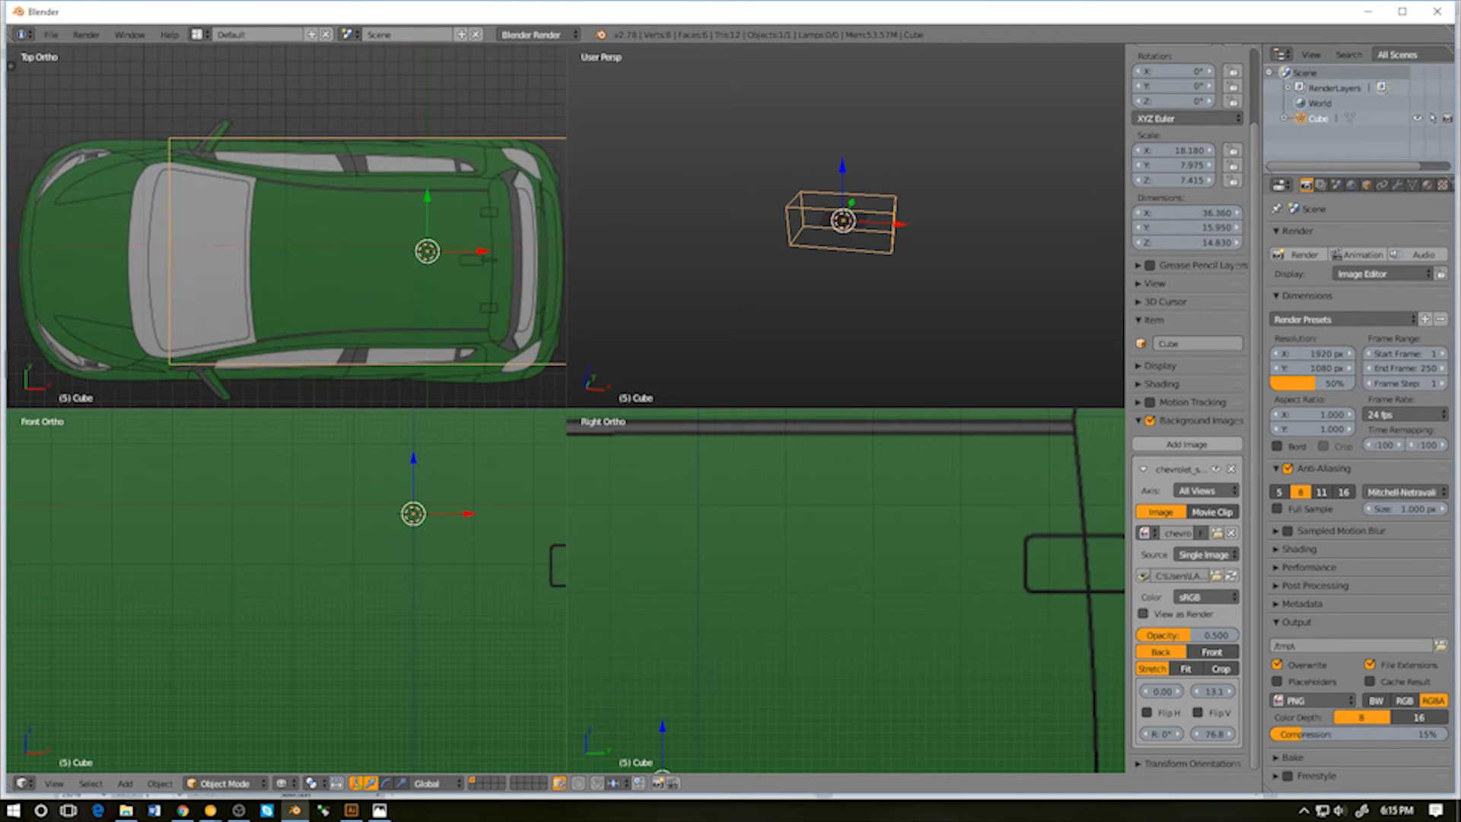
Check the blueprint in Illustrator, return to Blender, and set the background image's size to 70.7 and Y offset to 12.8
drag(1214, 733, 1122, 733)
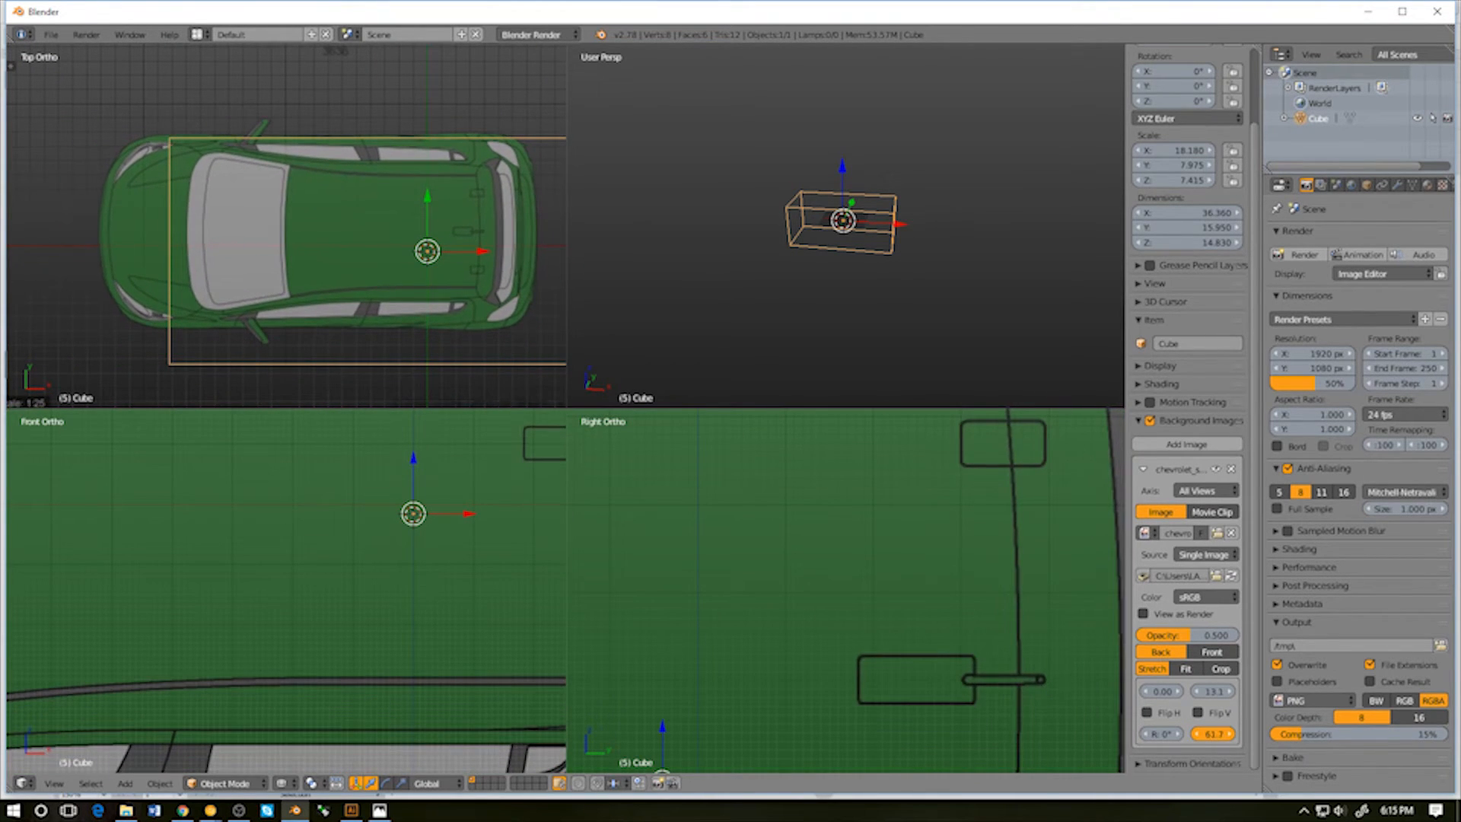
key(alt+Tab)
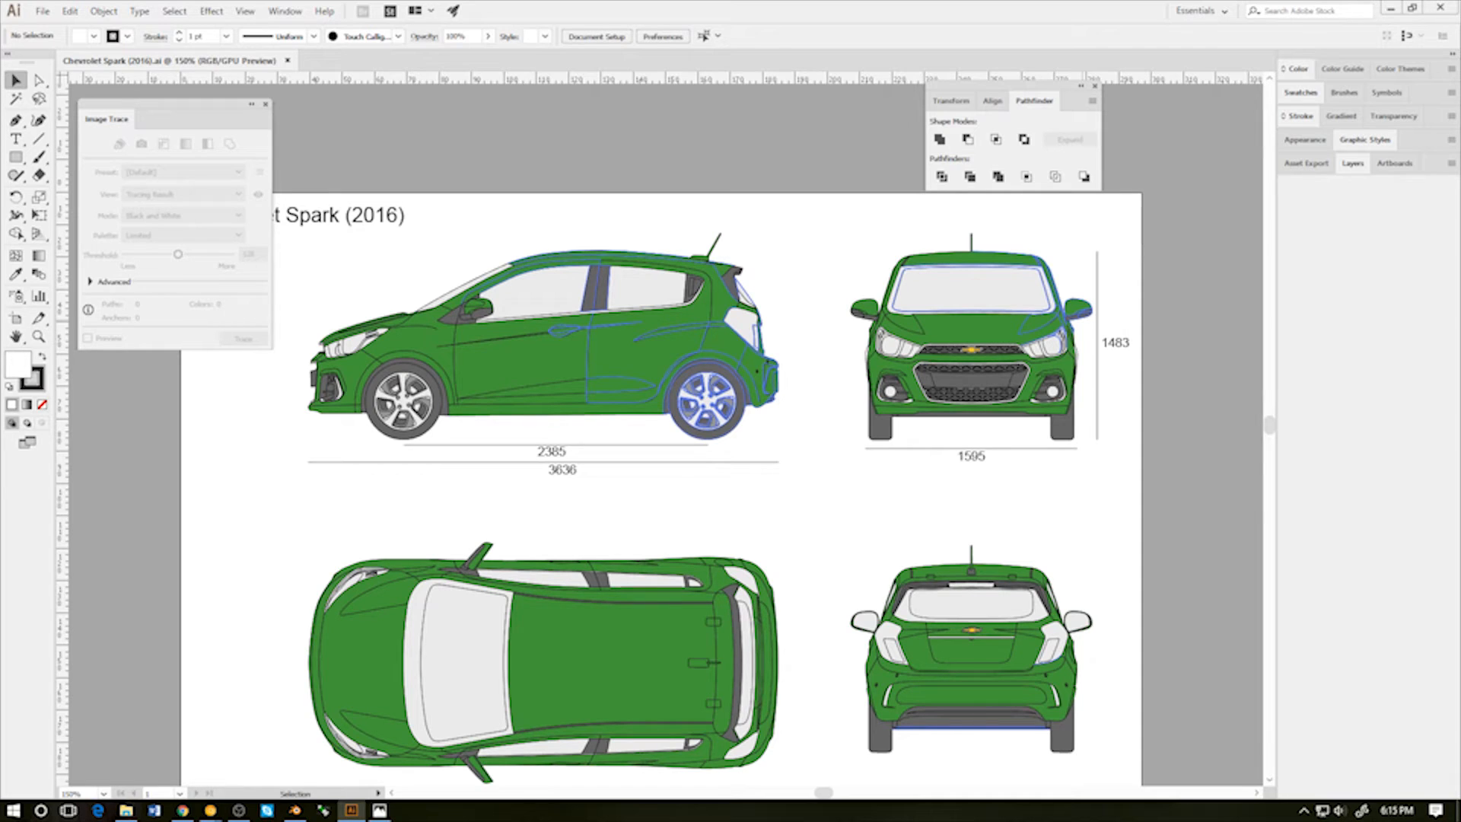
key(alt+Tab)
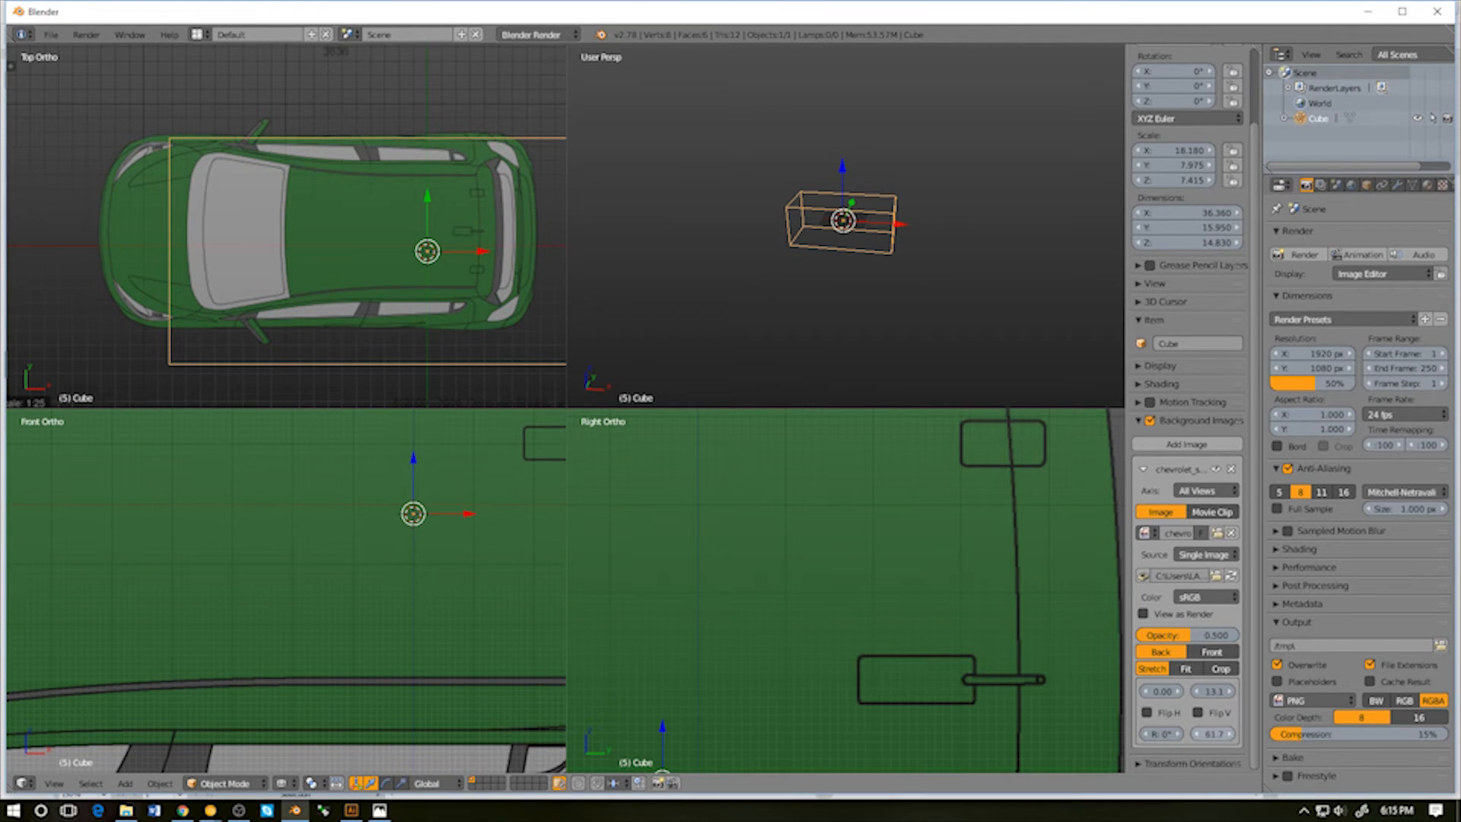
mouse_move(1213, 691)
mouse_down()
mouse_move(1194, 691)
mouse_move(1236, 733)
mouse_move(1215, 692)
mouse_move(1217, 733)
mouse_move(1216, 692)
mouse_up()
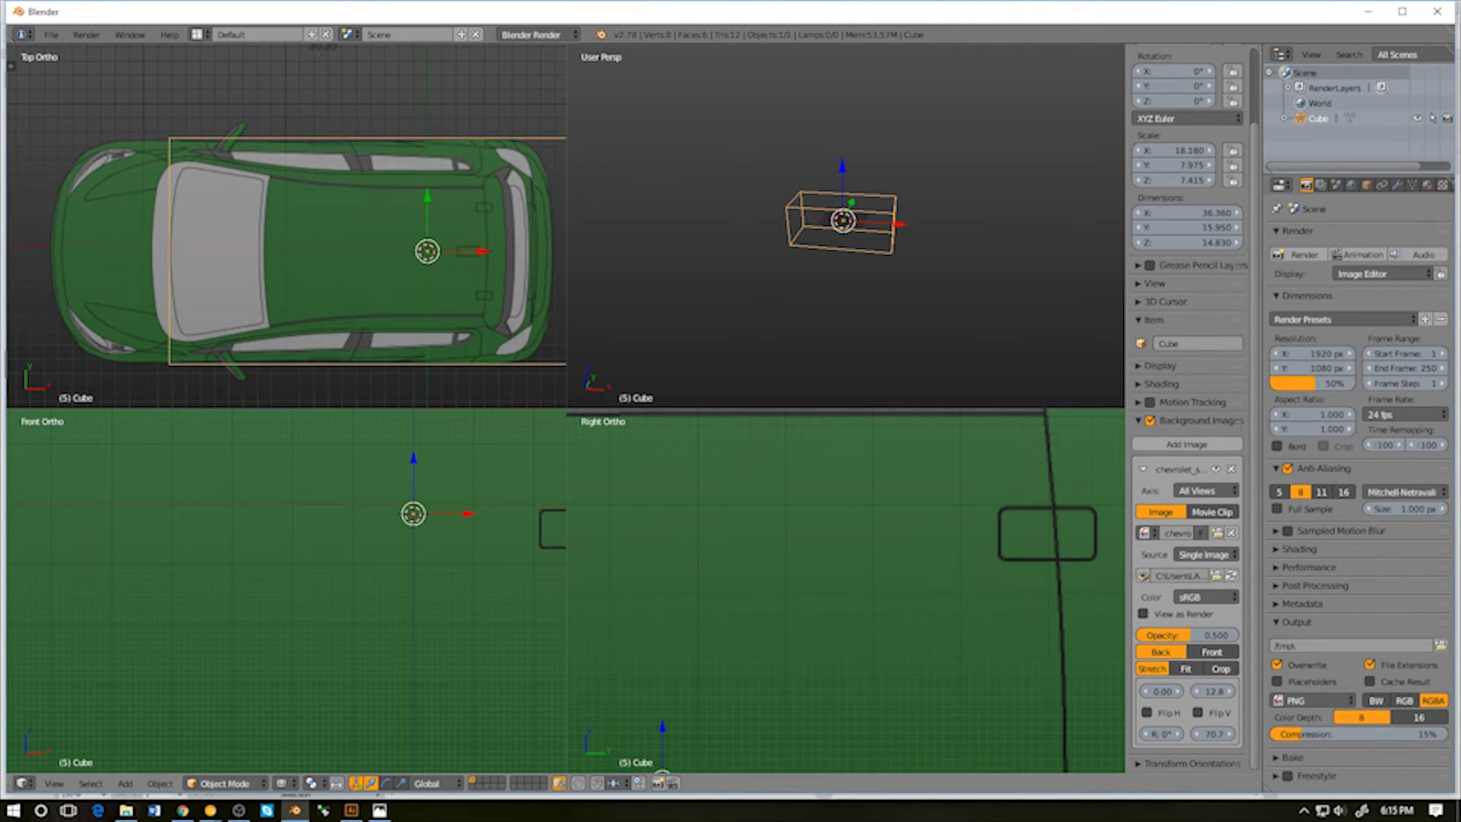
Examine how closely the sides of the top-view car drawing follow the cube's outline in the top view
shift+middle_drag(426, 251, 284, 261)
scroll(286, 251, down, 7)
scroll(285, 251, up, 13)
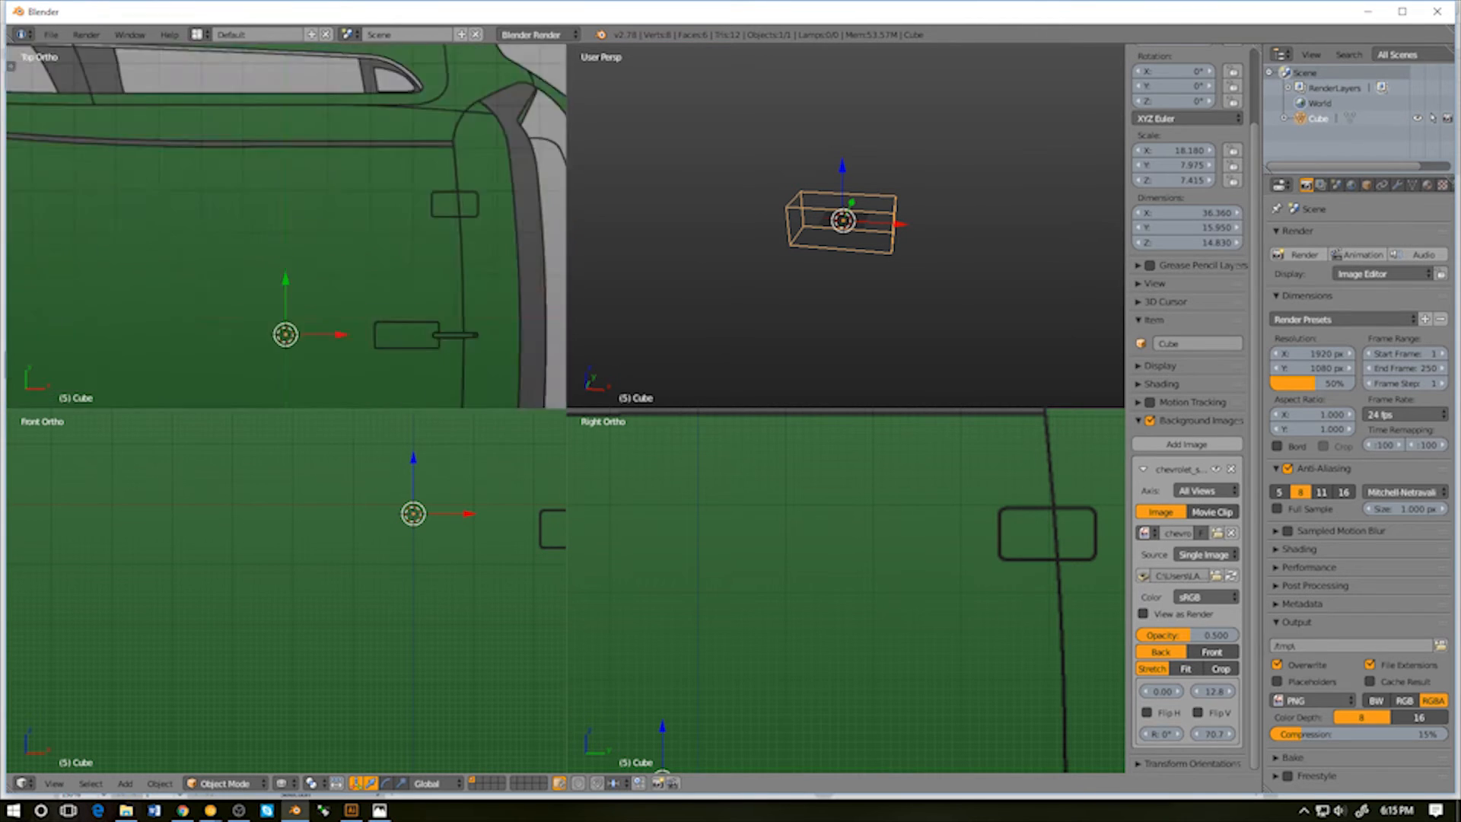
scroll(286, 228, up, 2)
shift+middle_drag(285, 114, 258, 83)
shift+middle_drag(266, 319, 250, 52)
shift+middle_drag(305, 361, 245, 65)
scroll(266, 190, down, 7)
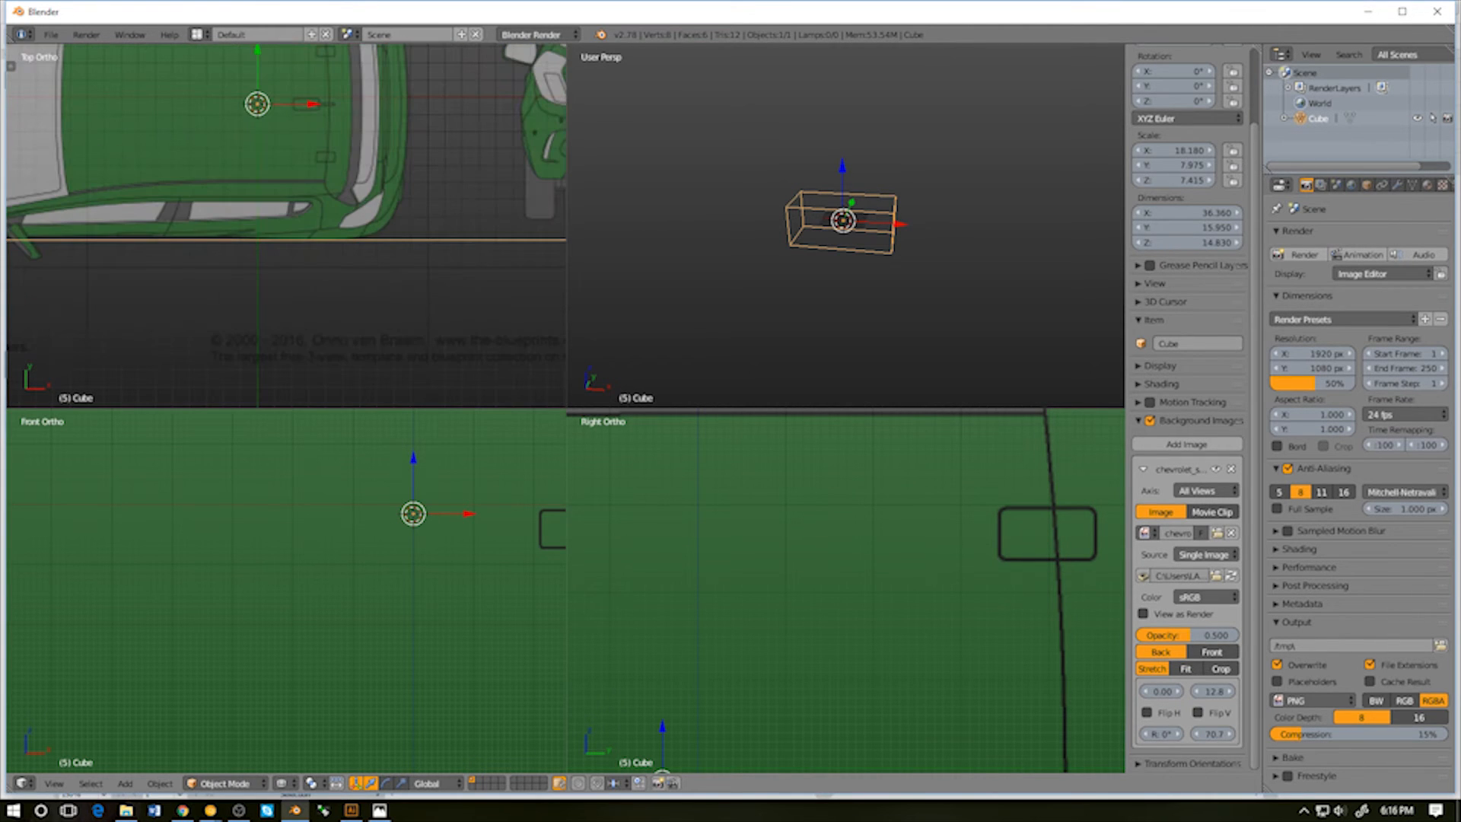
shift+middle_drag(259, 129, 252, 237)
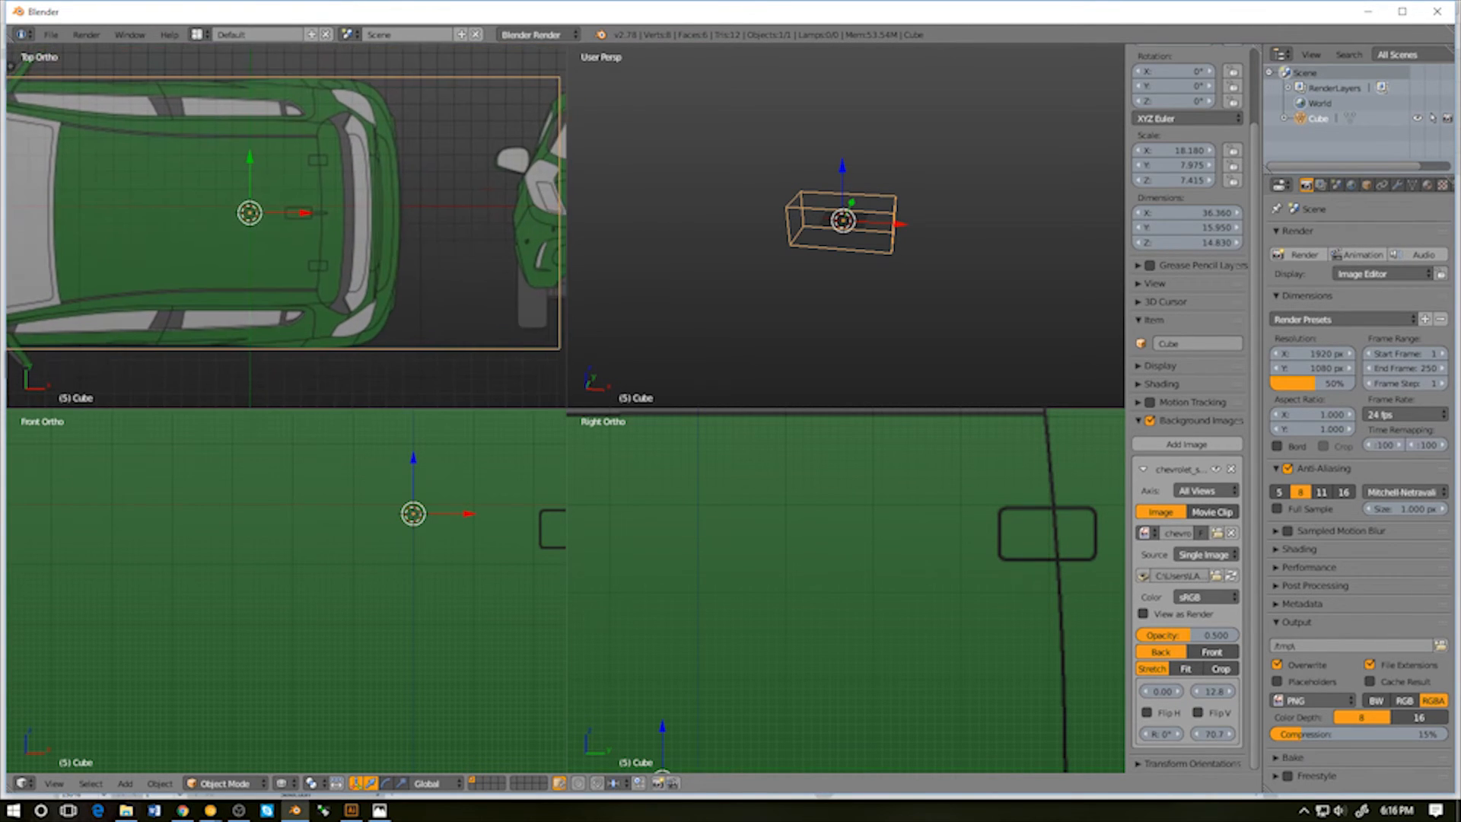
scroll(251, 237, up, 3)
scroll(252, 238, down, 4)
scroll(252, 238, down, 5)
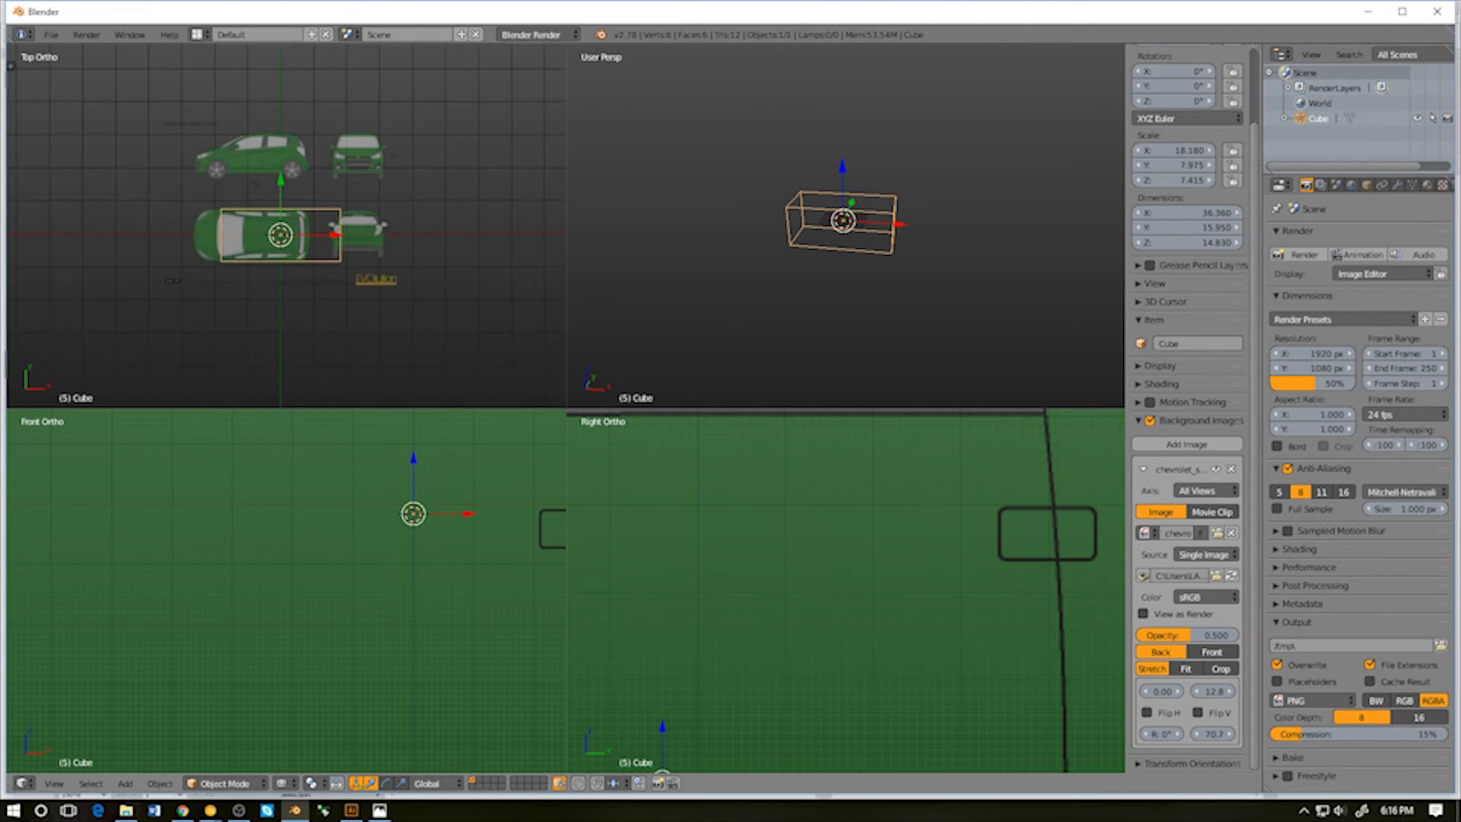
scroll(252, 237, up, 9)
scroll(285, 226, up, 6)
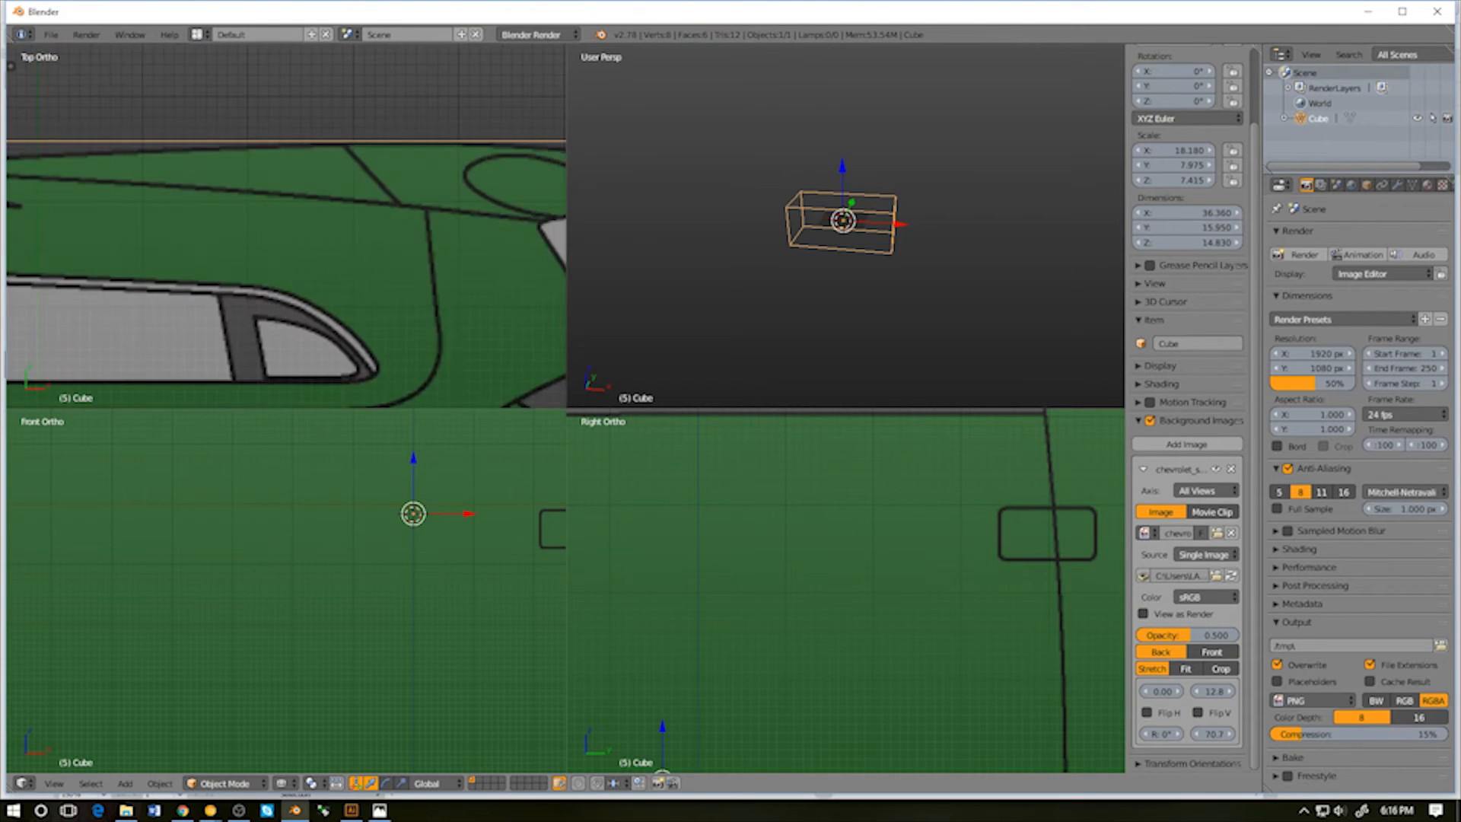
scroll(285, 226, up, 6)
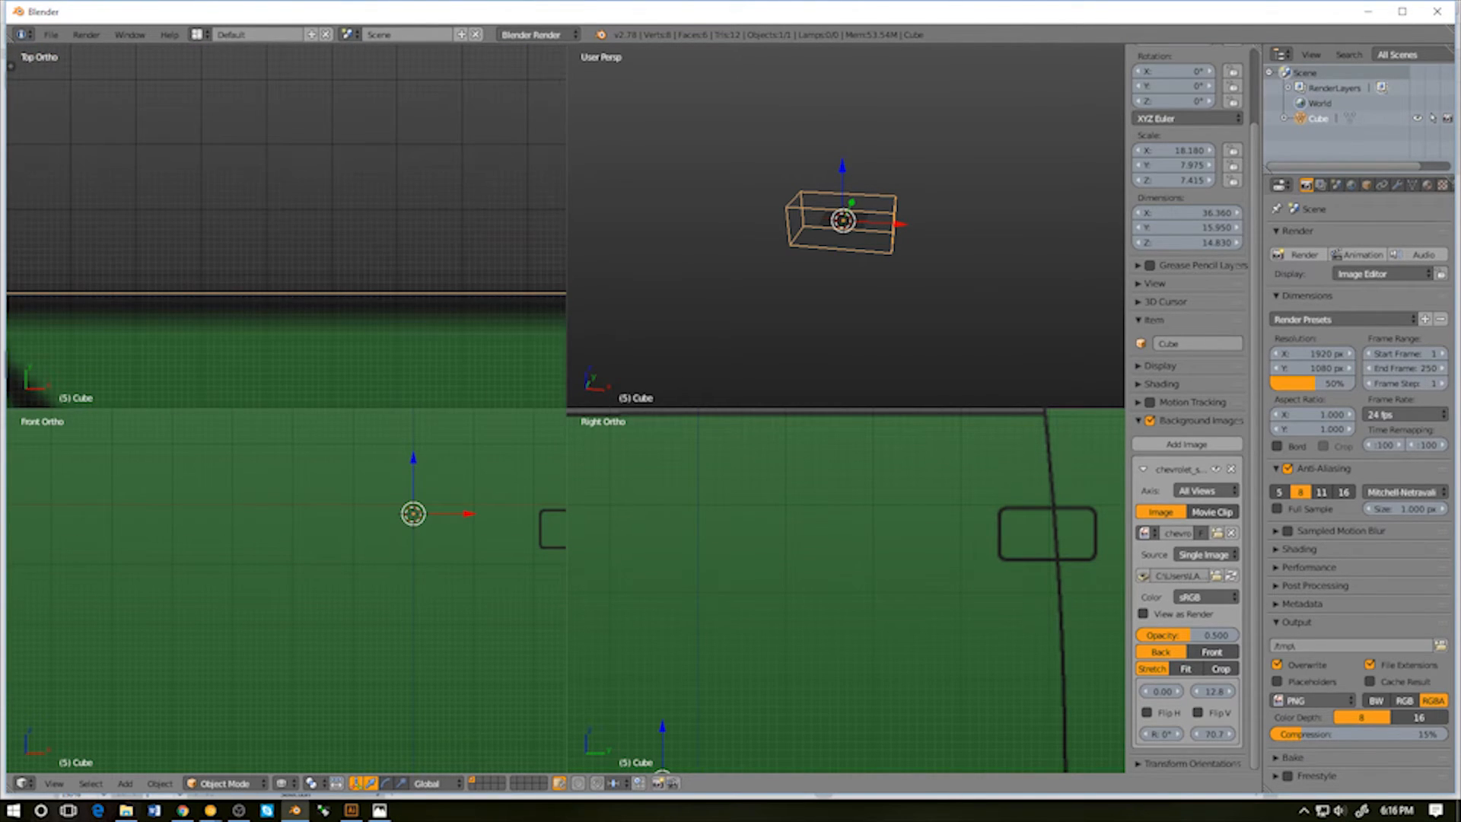
scroll(286, 226, down, 15)
shift+middle_drag(259, 266, 345, 158)
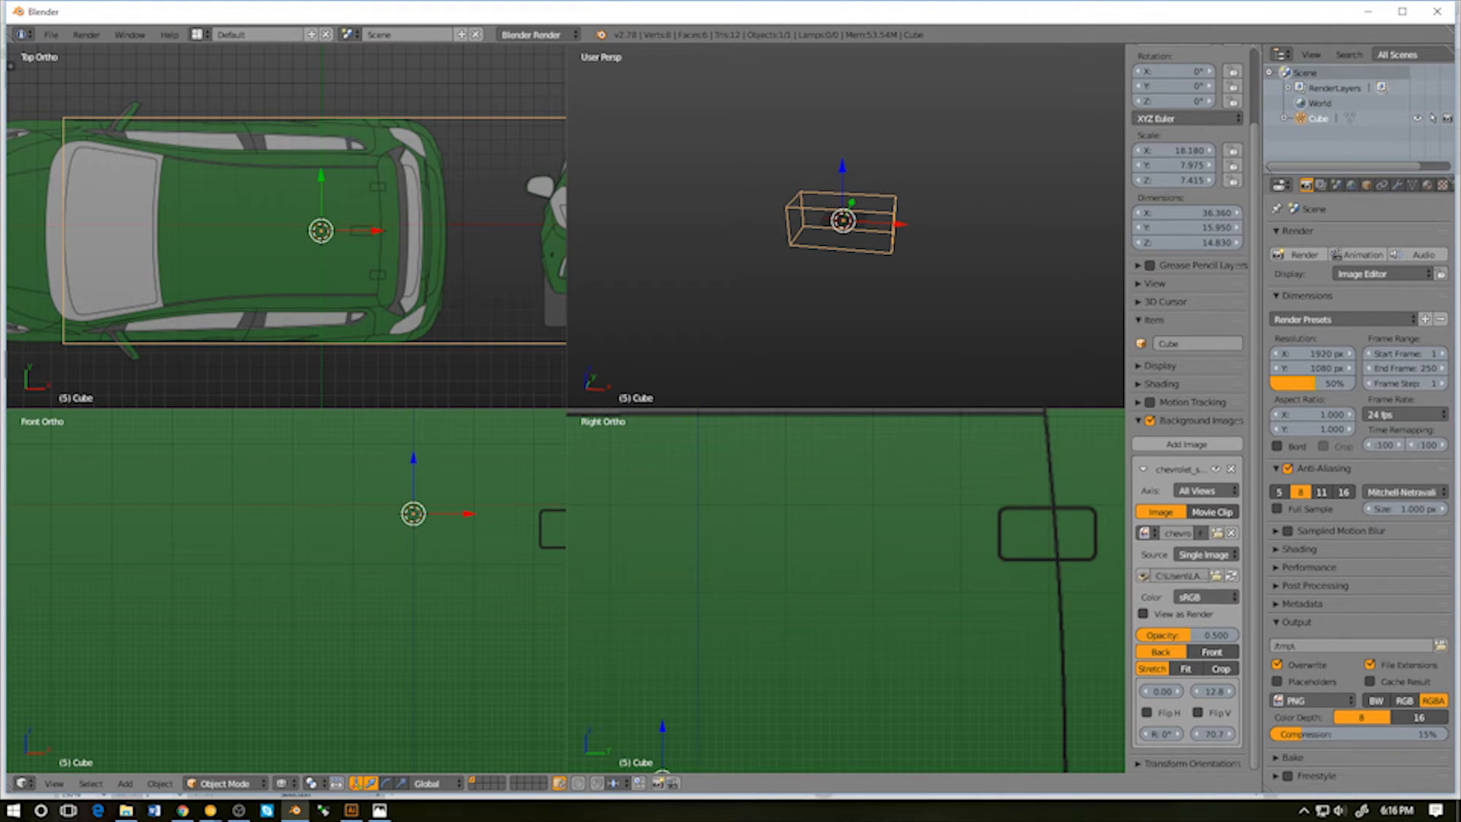
Set the background image's X offset to 8.80 to center the car drawing lengthwise inside the cube outline
drag(1163, 691, 1219, 691)
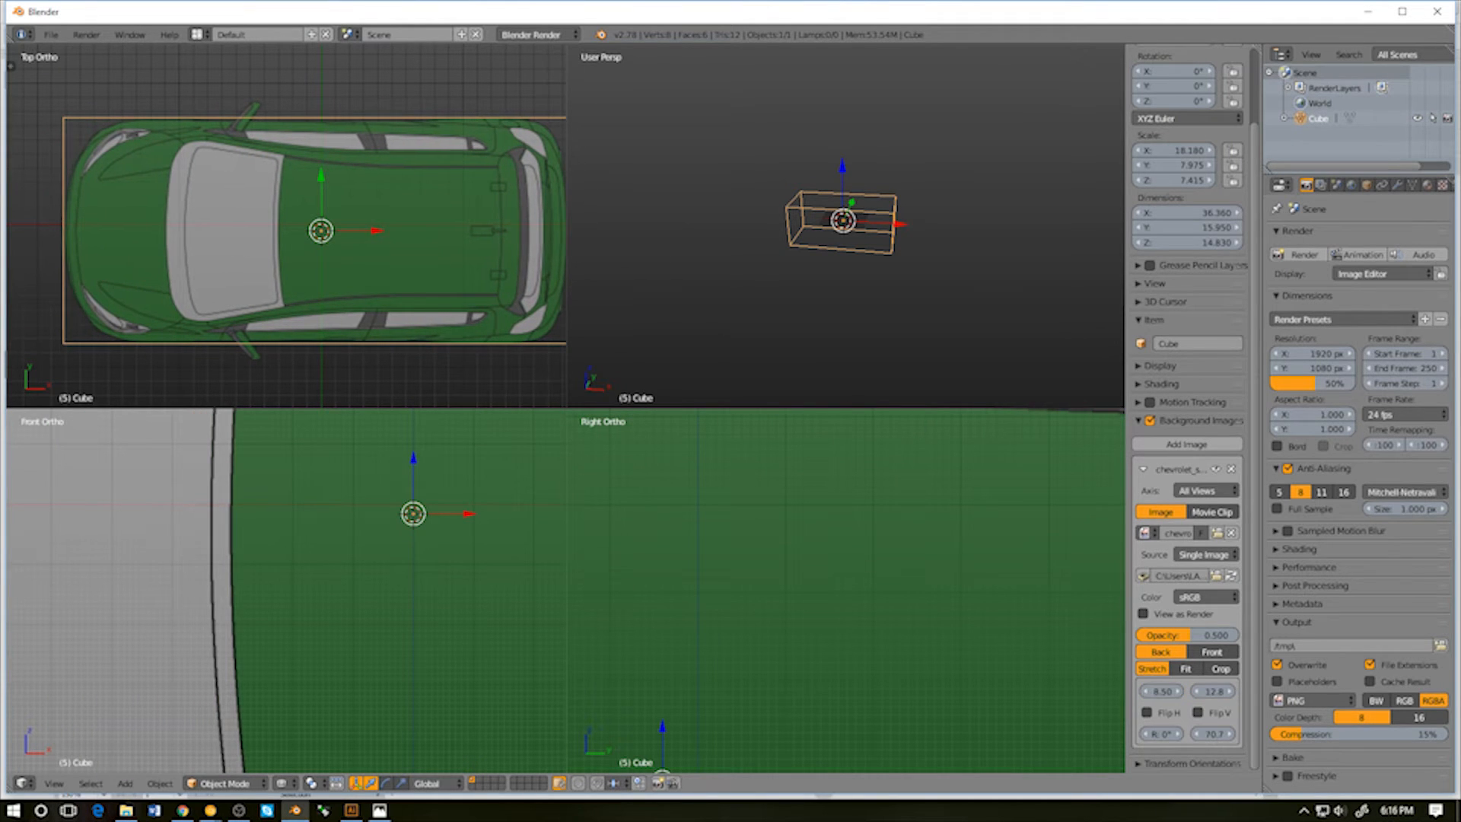
mouse_move(321, 231)
shift+middle_down()
mouse_move(280, 235)
mouse_move(299, 235)
shift+middle_up()
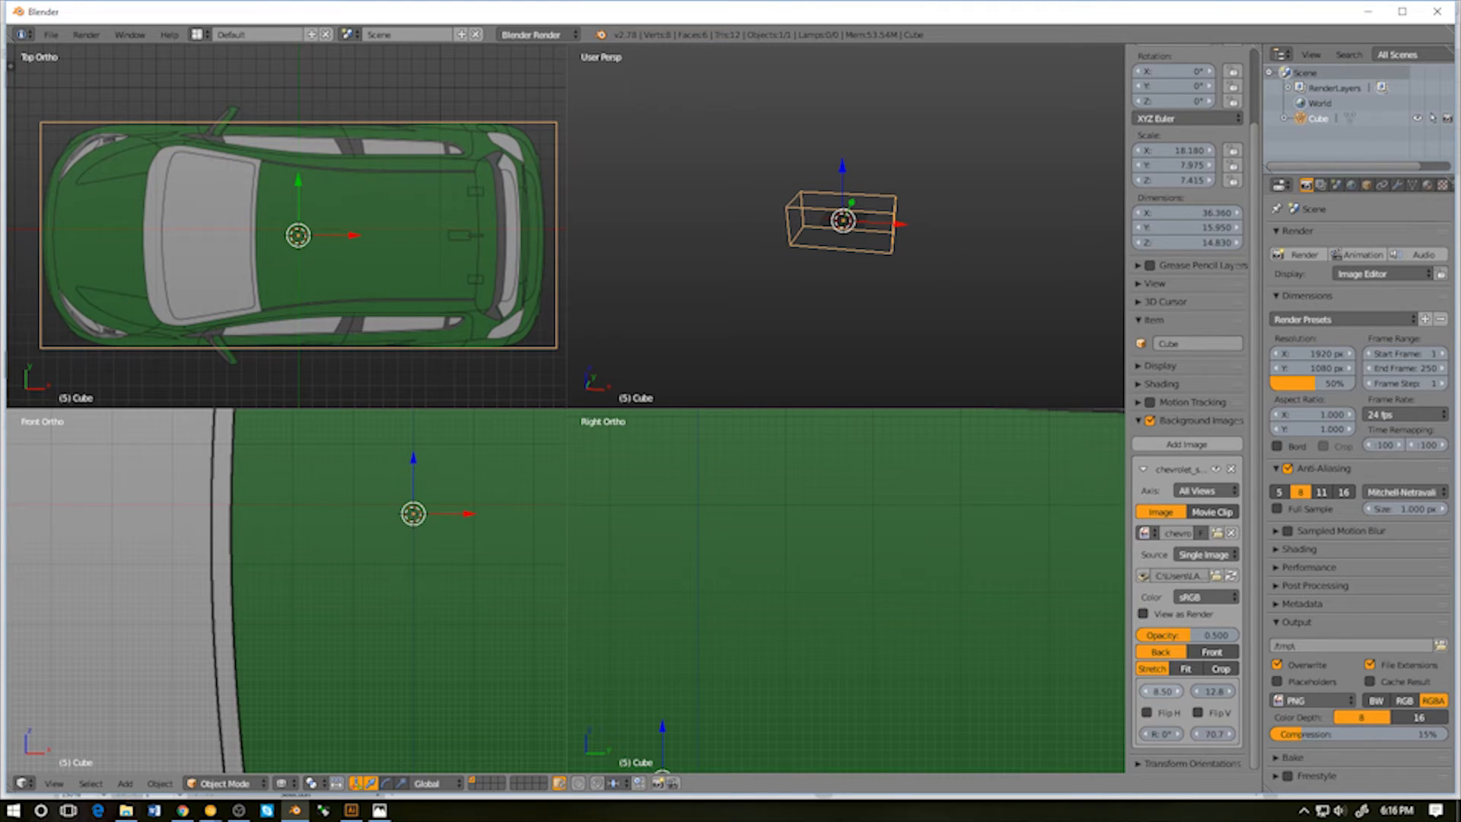
drag(1162, 691, 1163, 690)
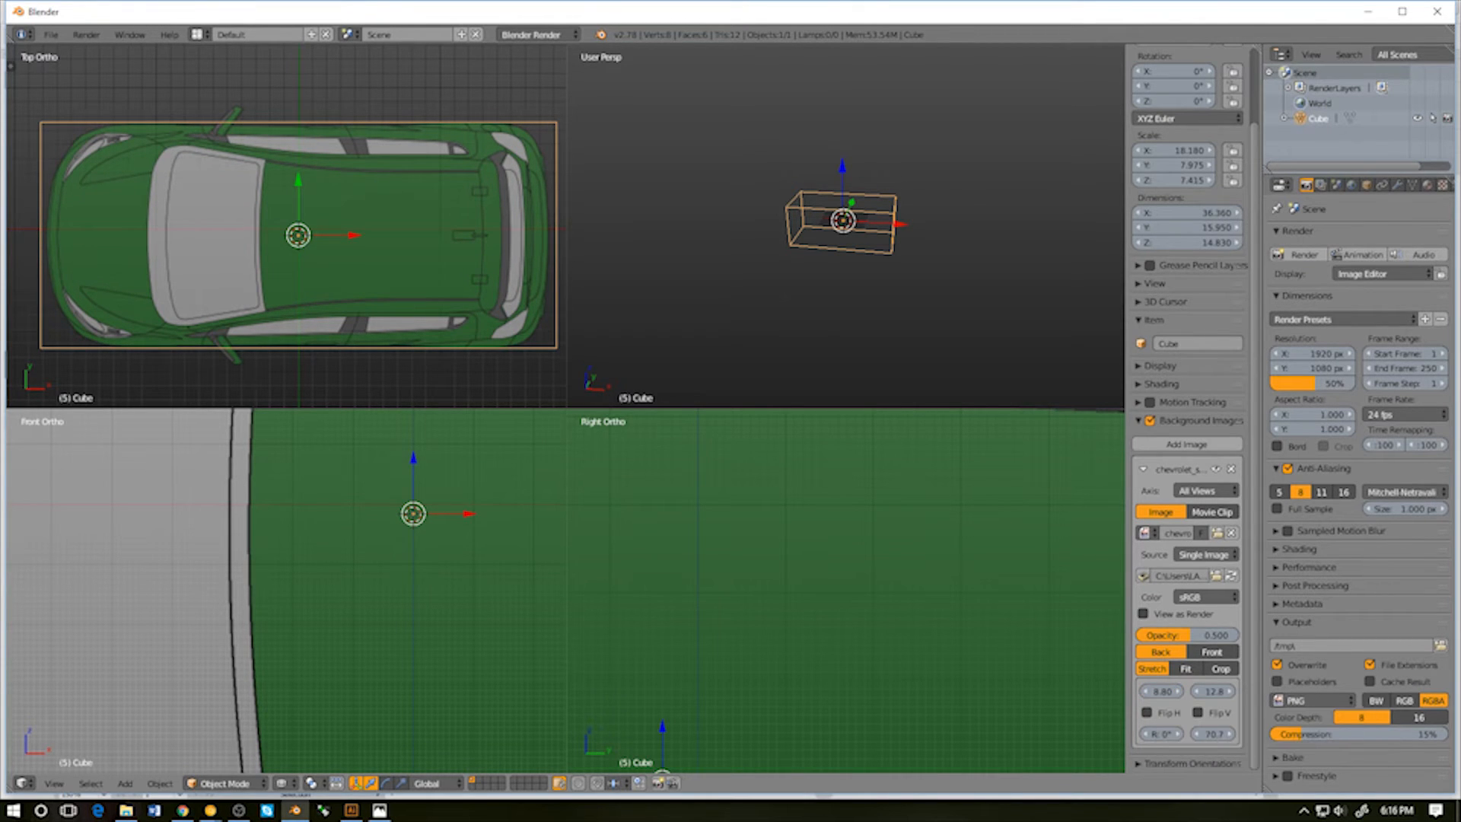
Fine-tune the background image to a size of 71.4 and a Y offset of 13.0
key(alt+Tab)
drag(1214, 733, 1229, 734)
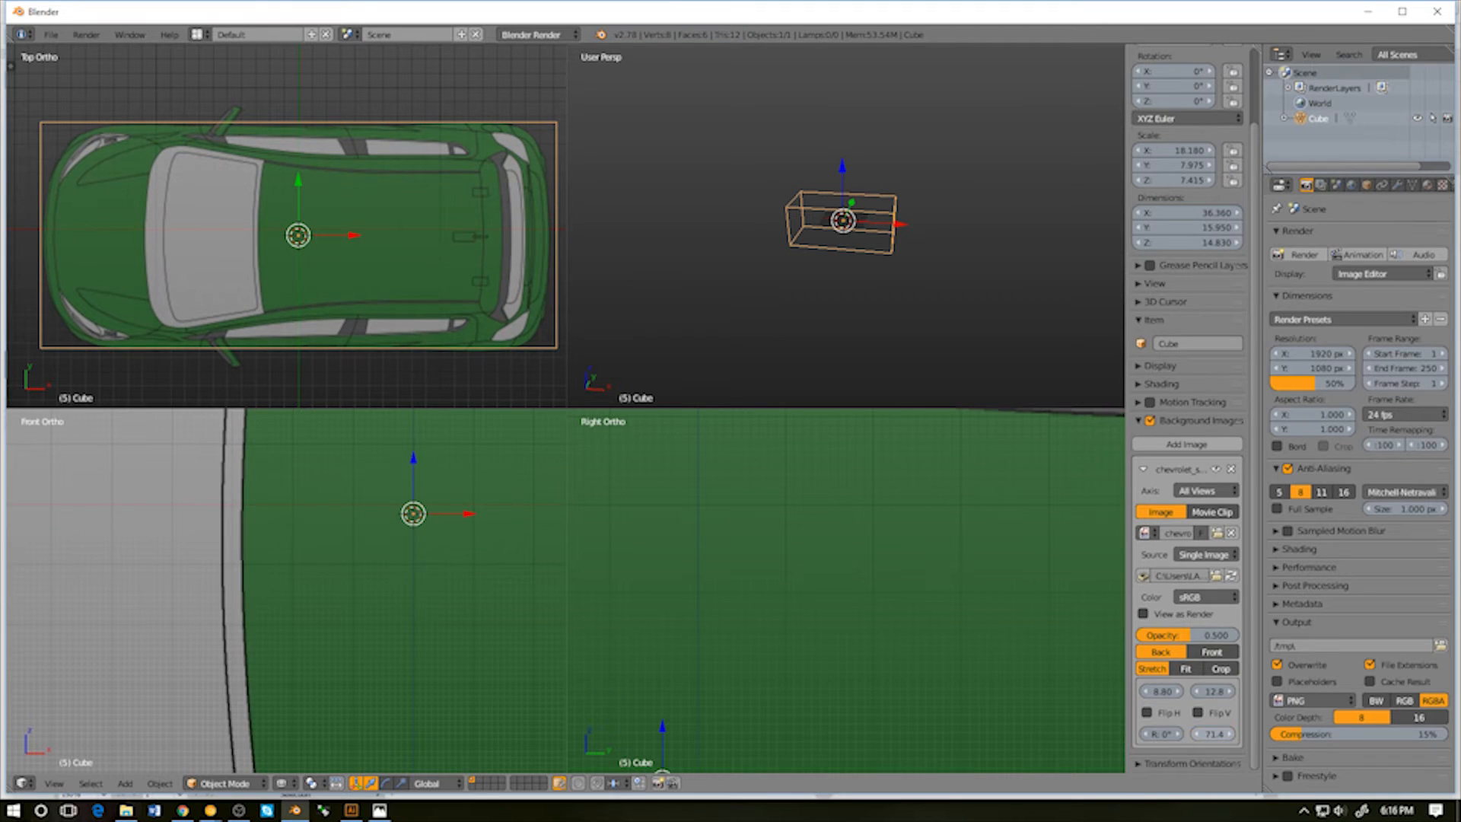
click(1230, 692)
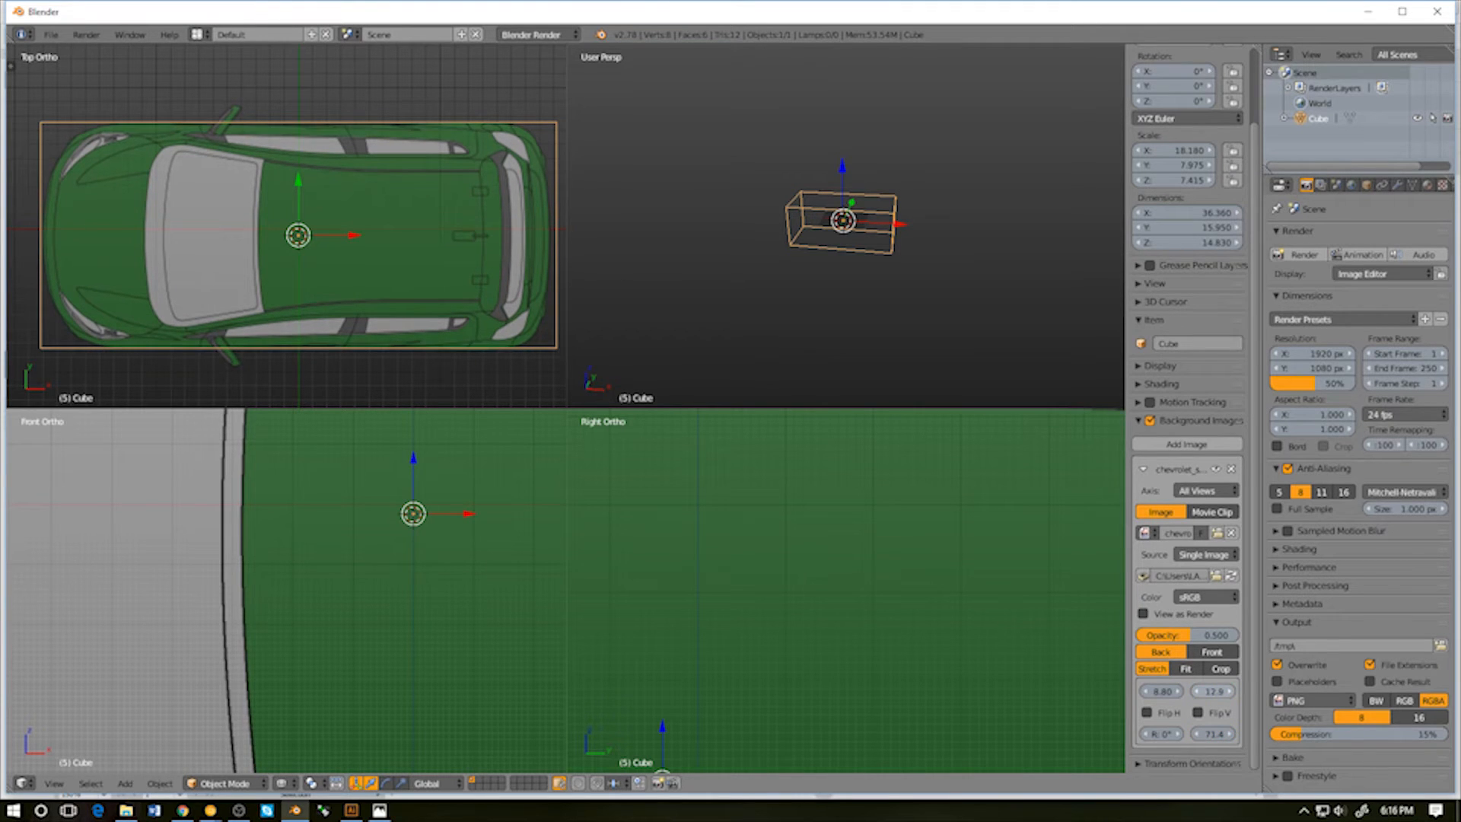
click(1230, 692)
Turn off the quad view, switch to a single top view, and inspect the car's front end against the cube outline
shift+middle_drag(216, 211, 355, 190)
scroll(359, 240, down, 3)
scroll(358, 240, up, 6)
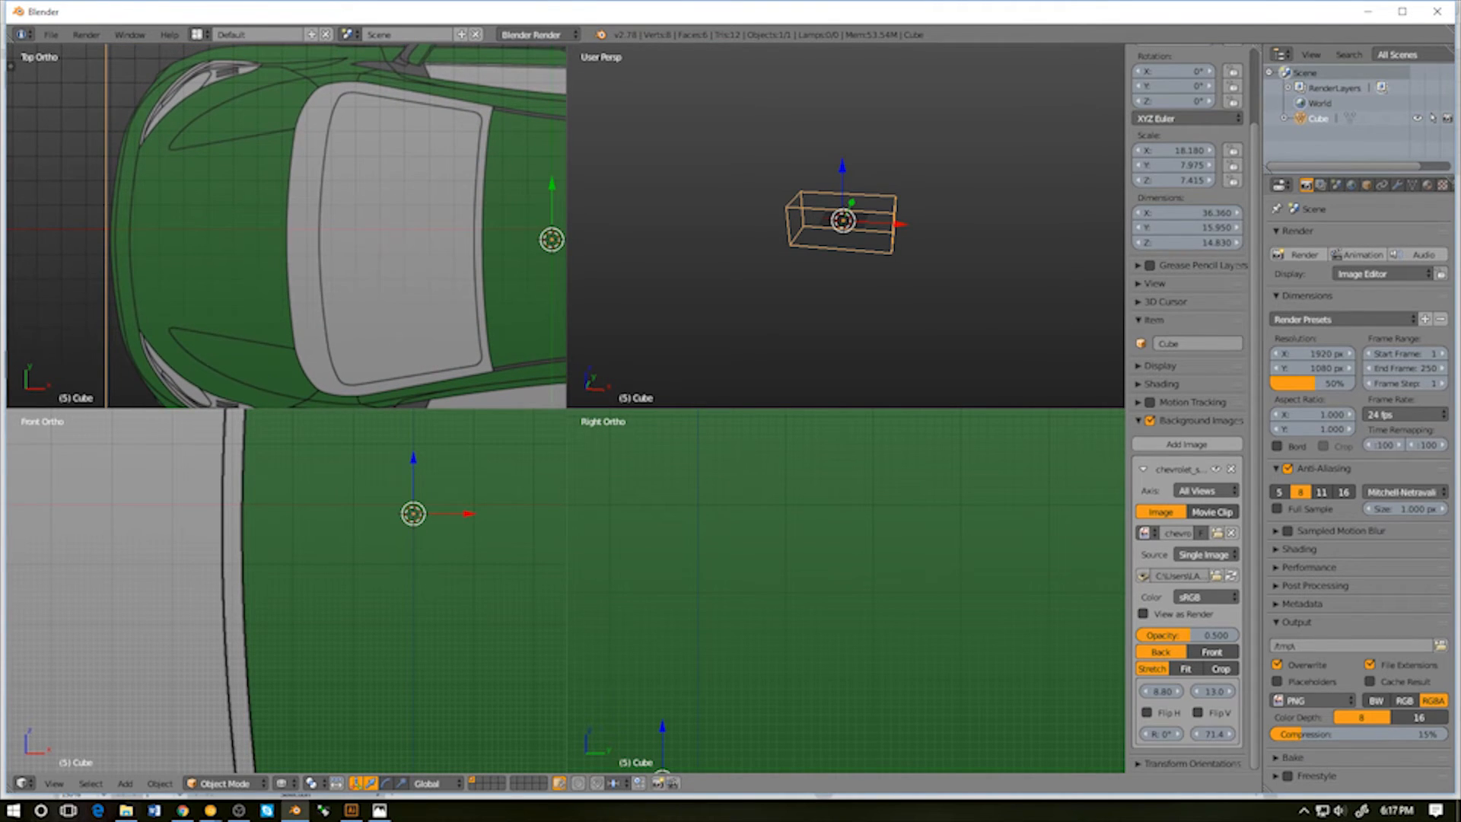
click(54, 783)
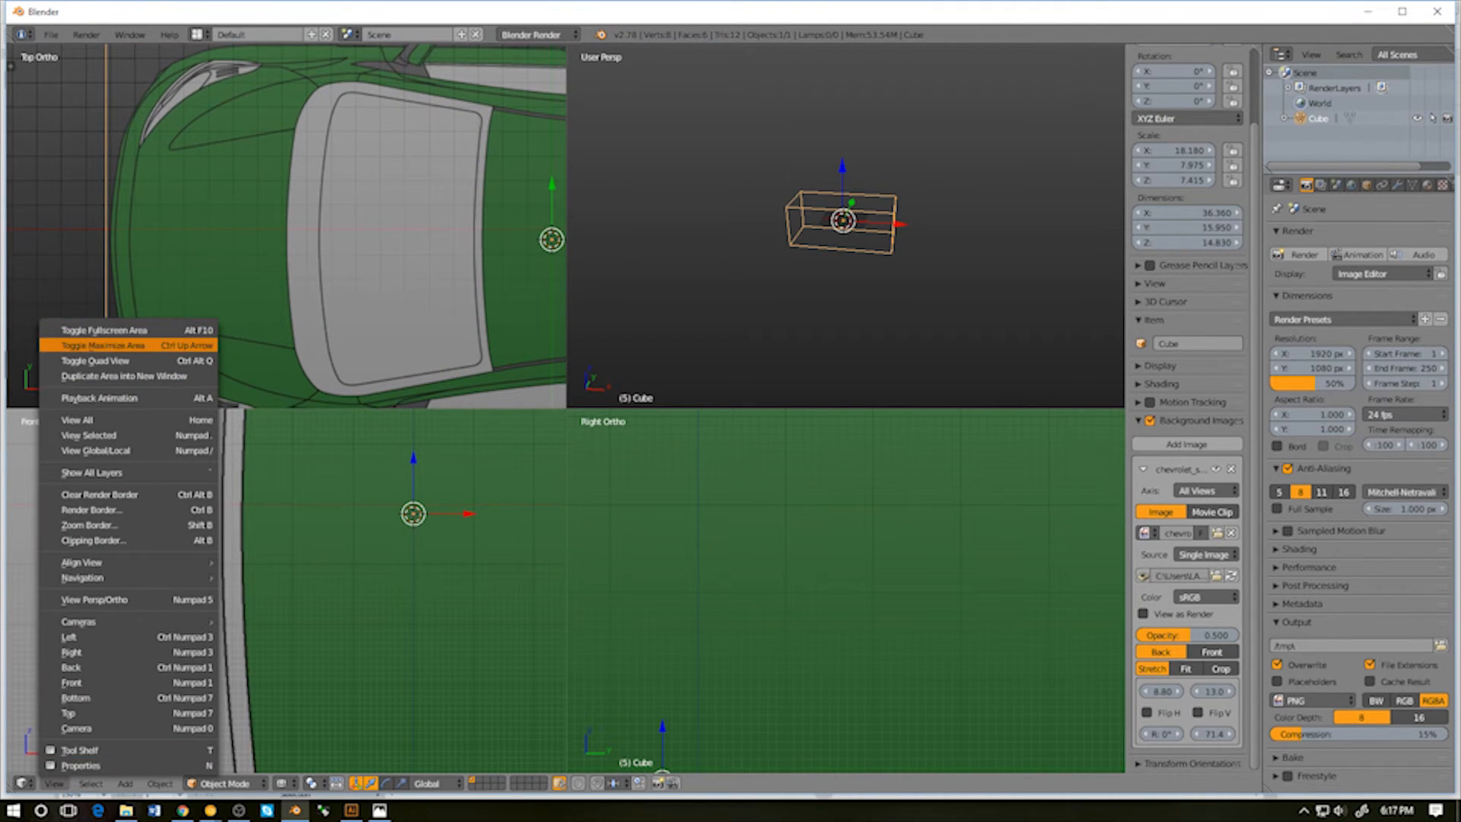
click(95, 361)
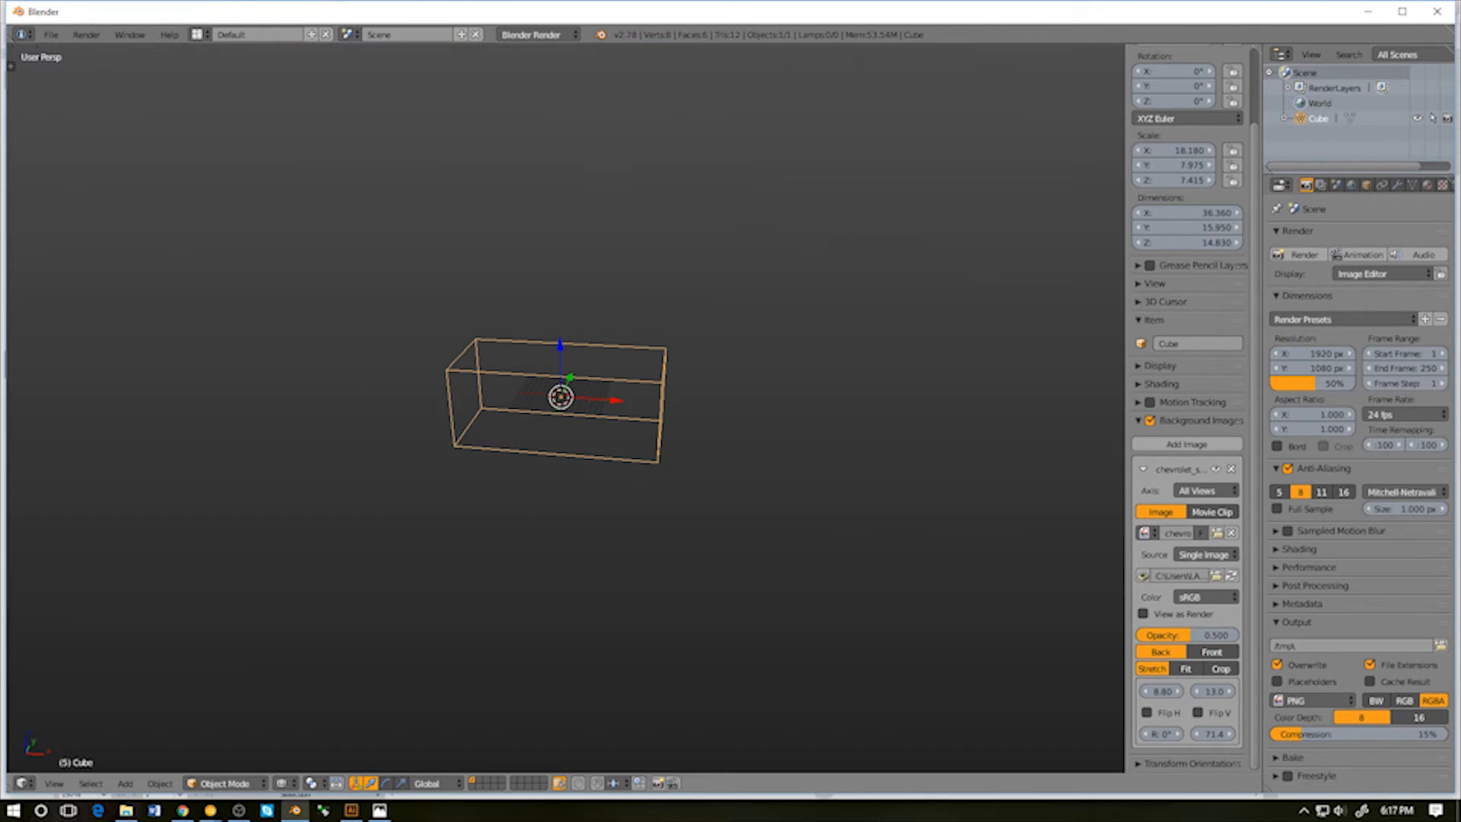
key(KP_7)
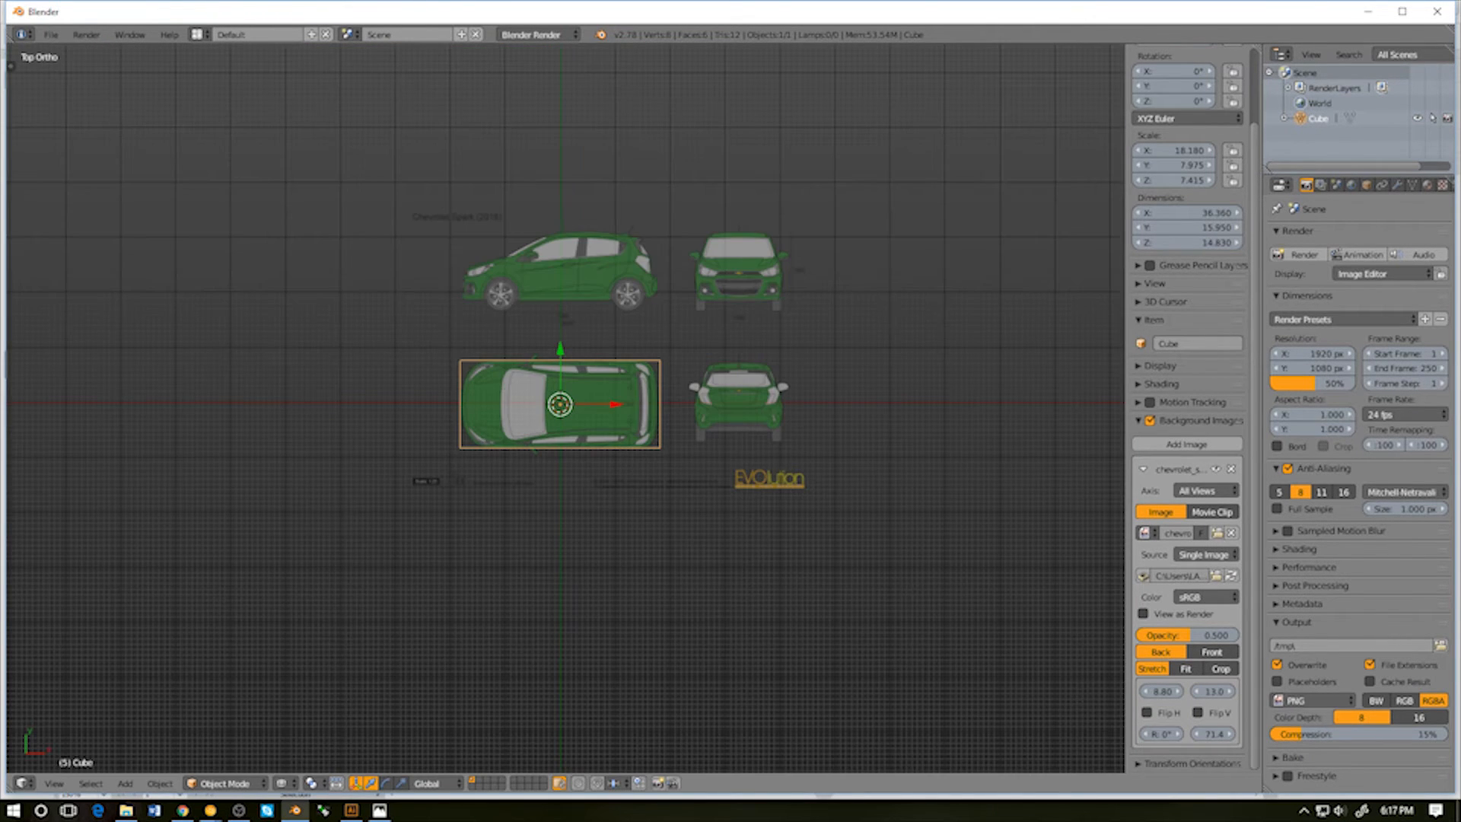
scroll(565, 408, down, 9)
scroll(565, 408, up, 17)
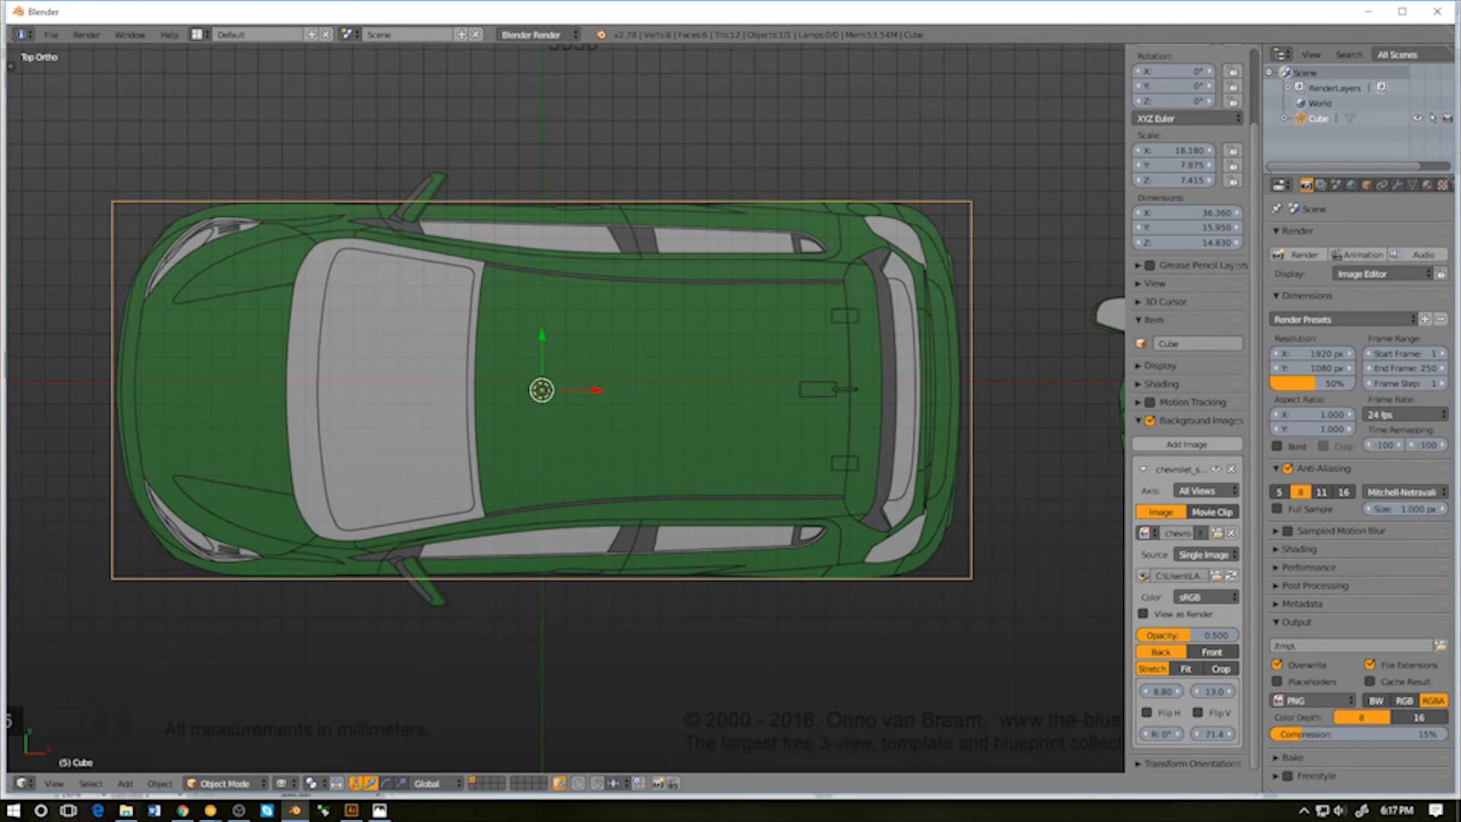
scroll(232, 498, up, 3)
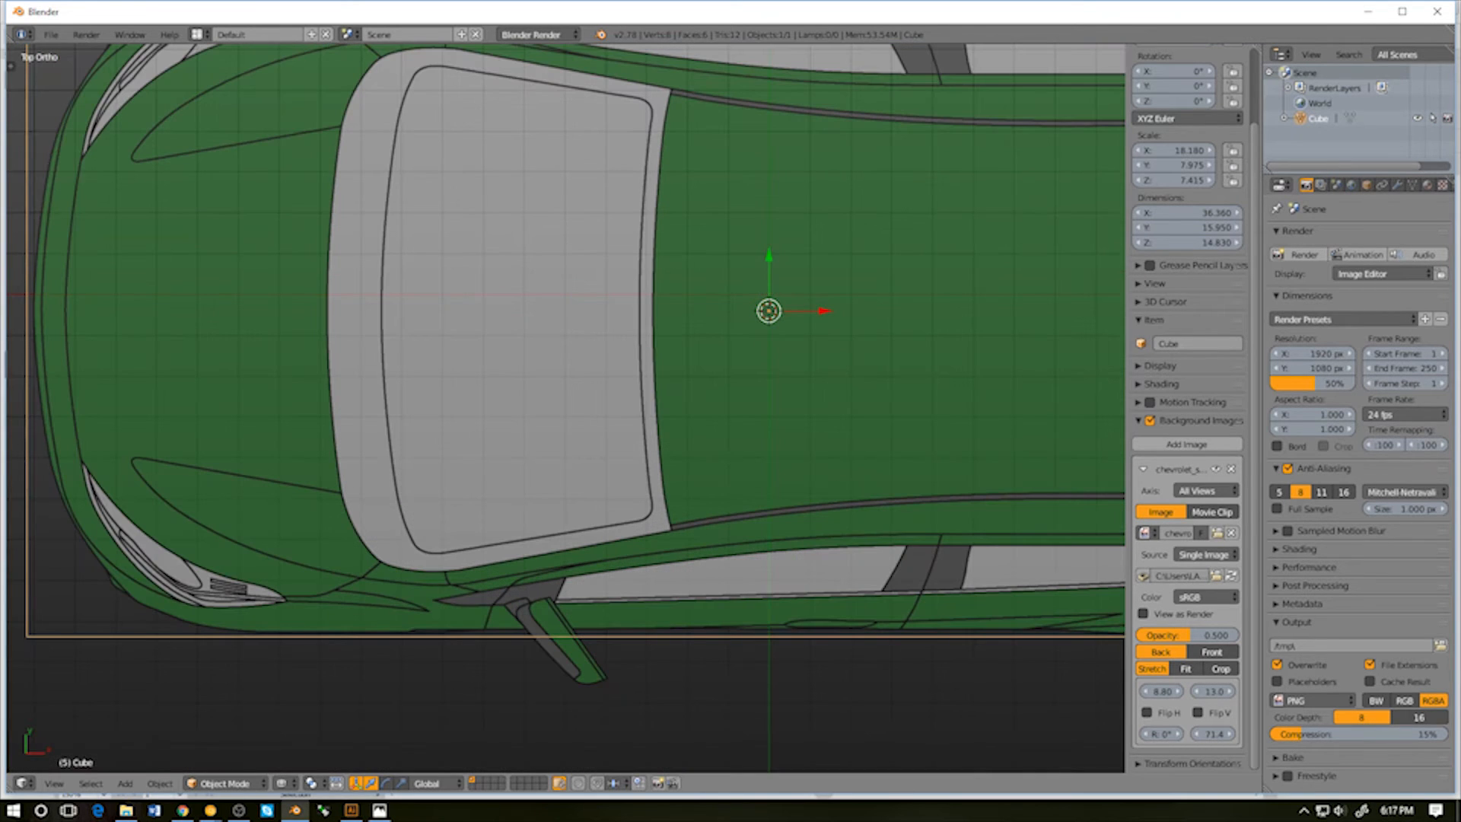
shift+middle_drag(231, 498, 349, 563)
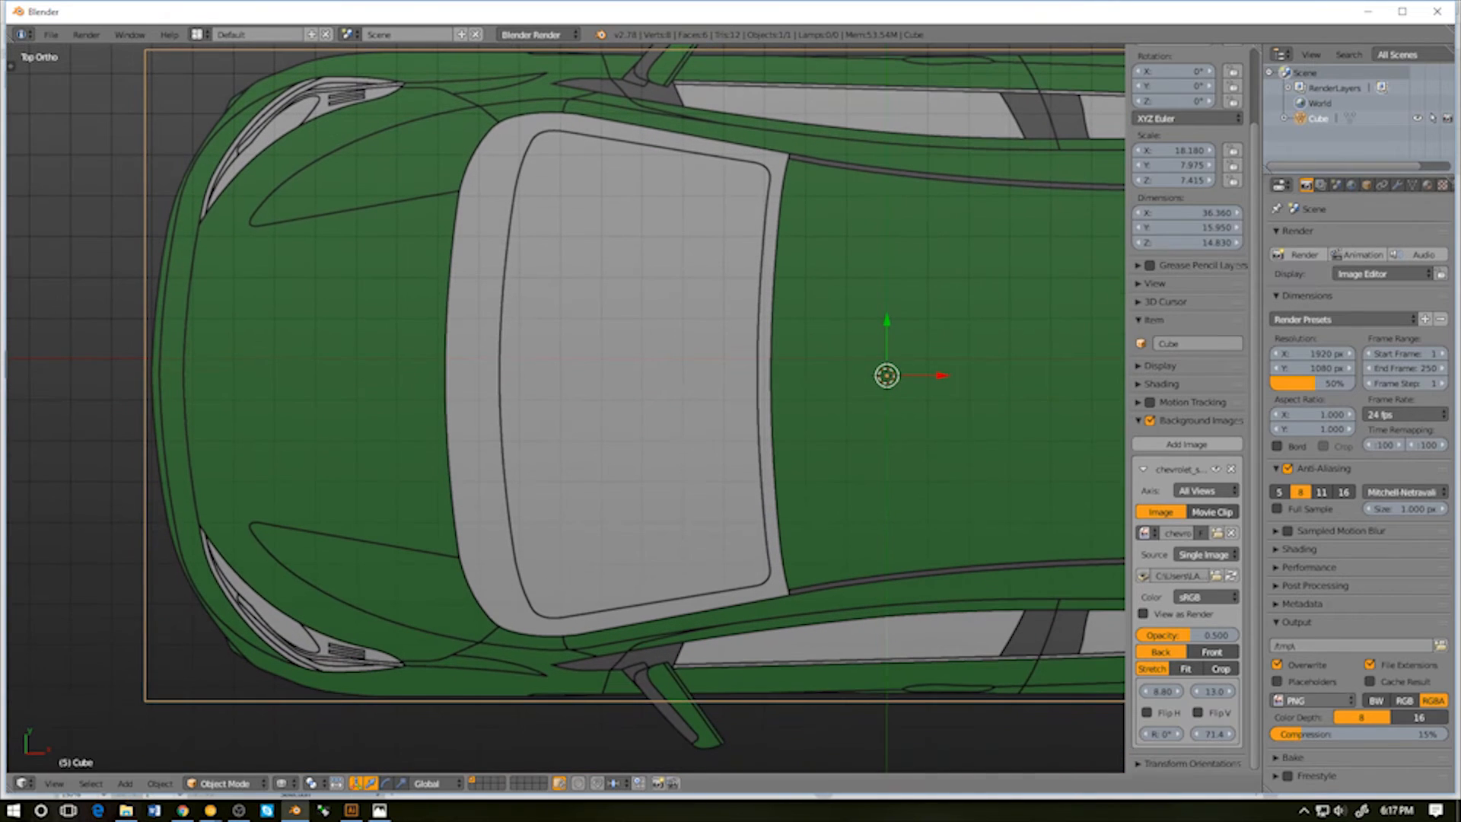
Increase the background image's size to 72.0 and its Y offset to 13.1 so the car drawing fills the cube outline
click(1231, 733)
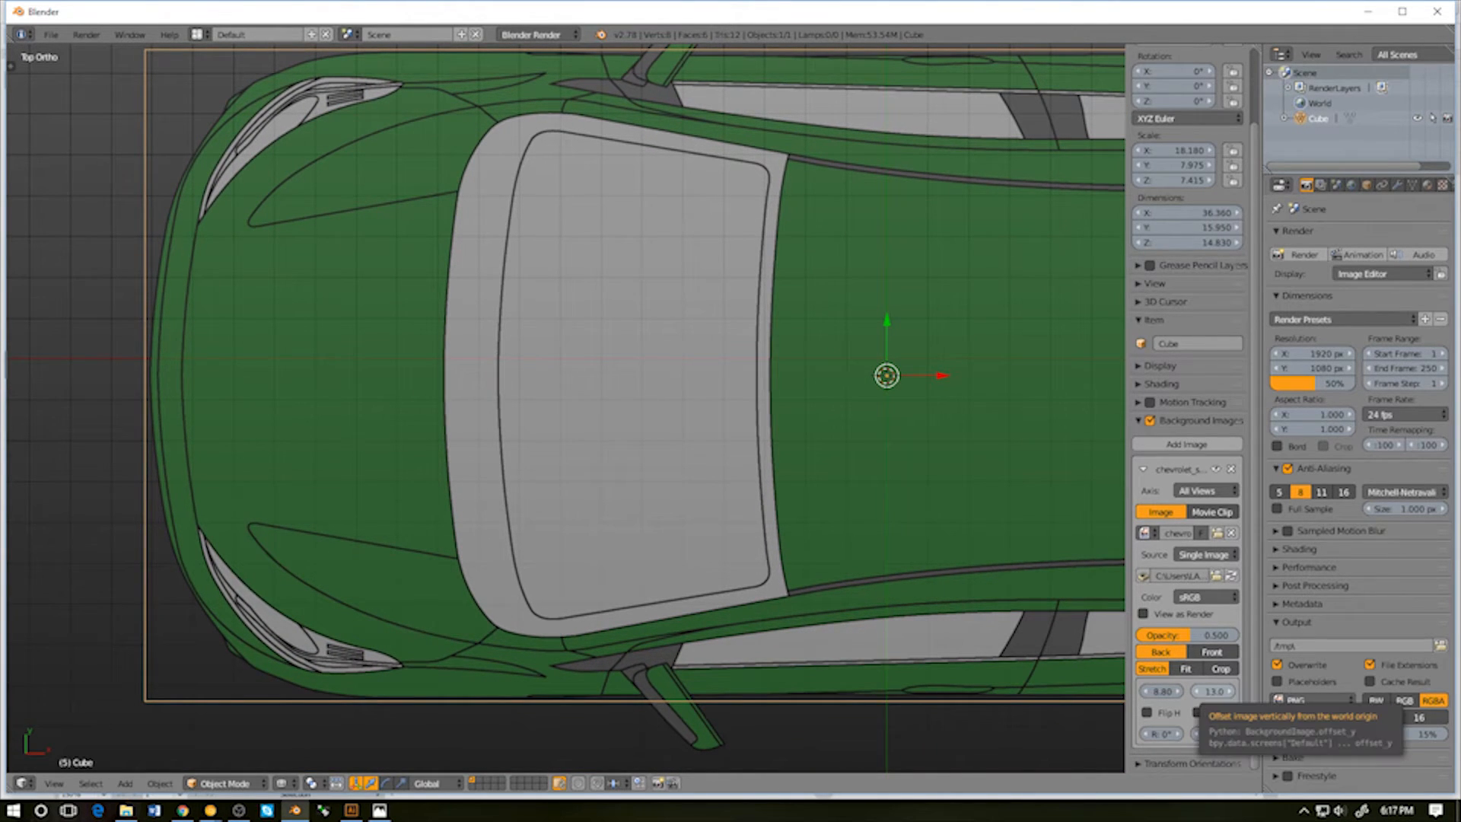
click(1195, 691)
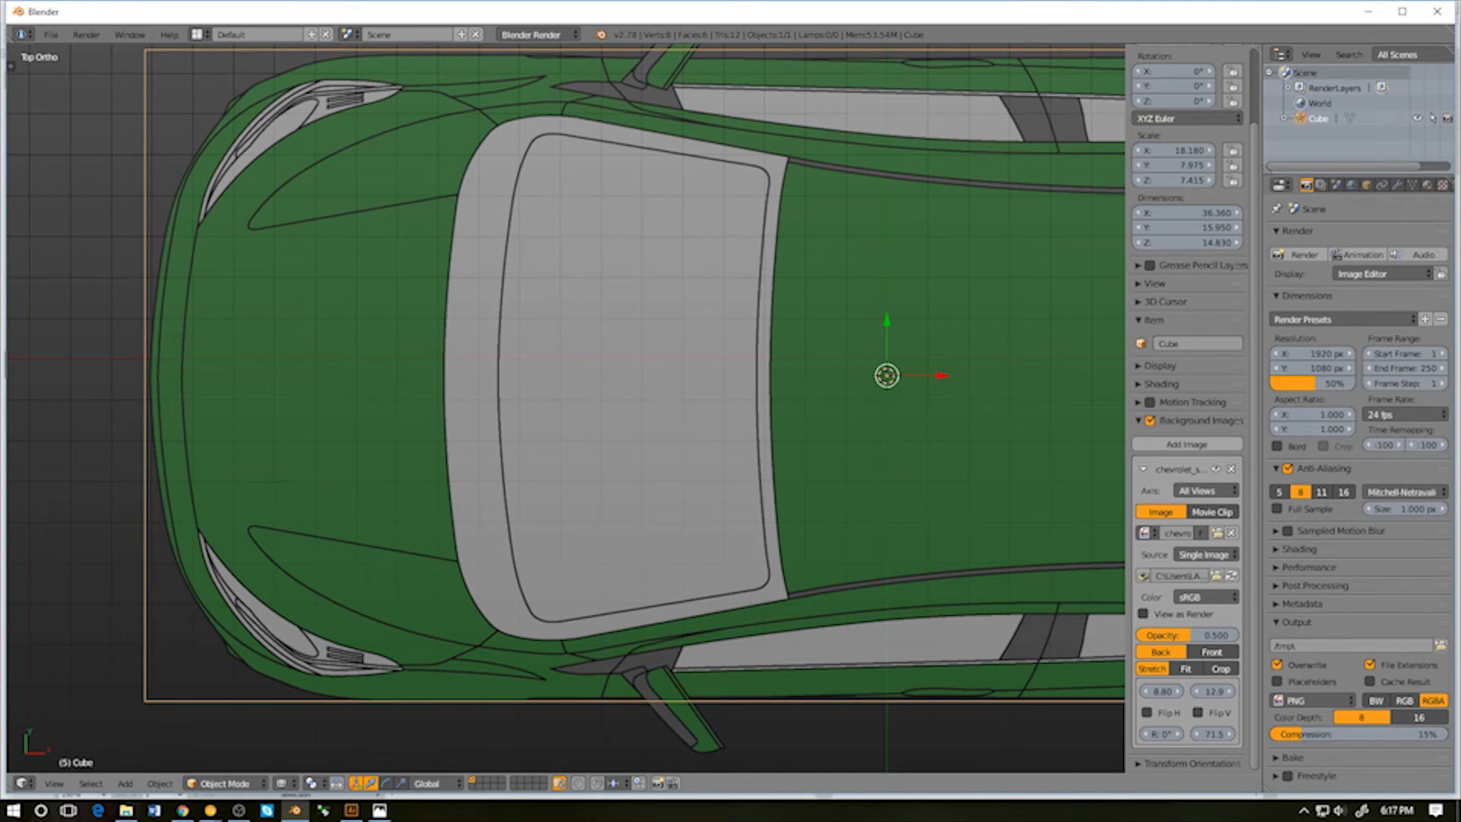
click(1229, 690)
click(1229, 734)
click(1230, 734)
click(1229, 734)
click(1229, 735)
click(1230, 735)
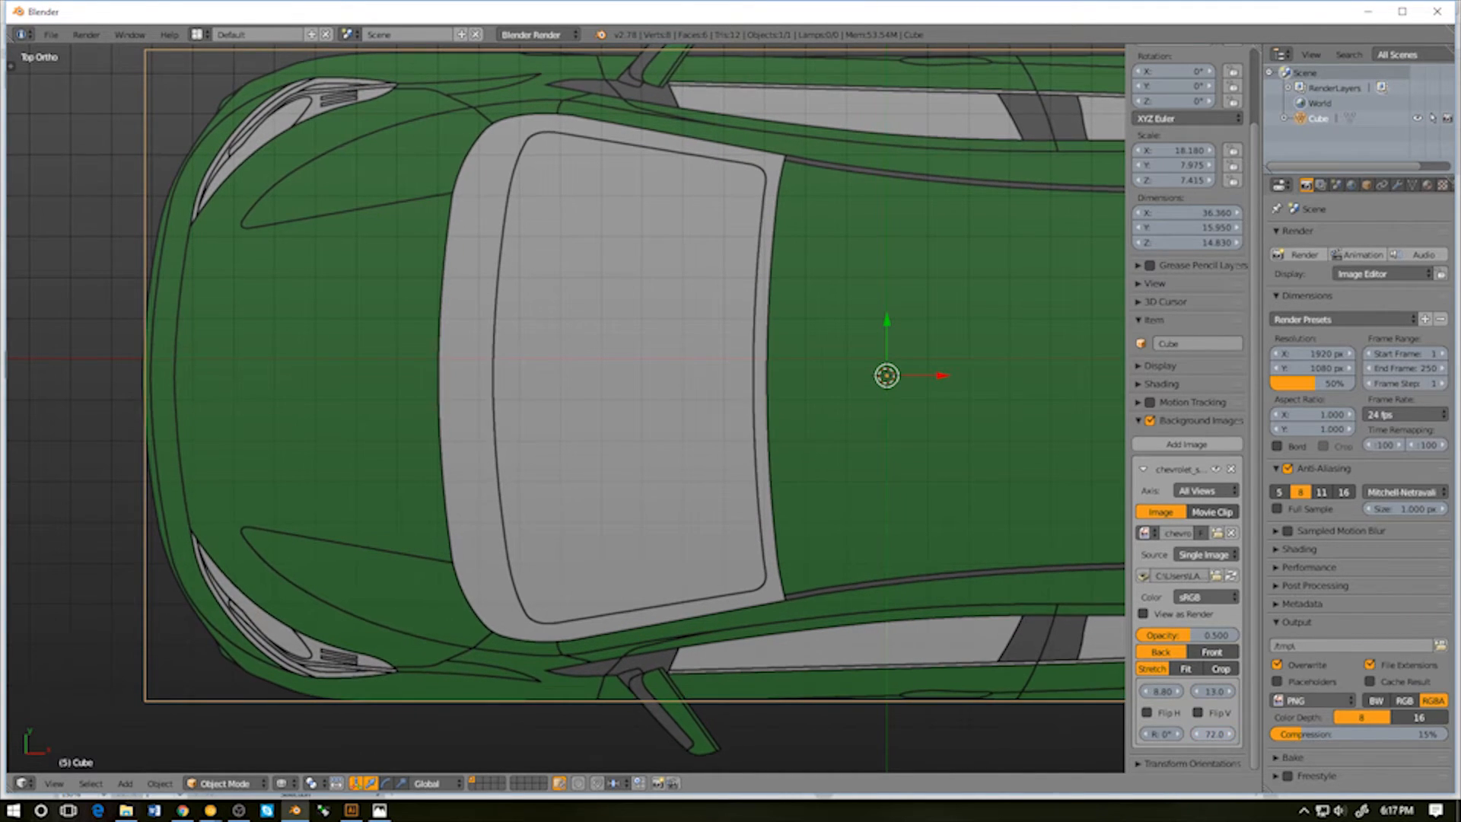
click(1229, 691)
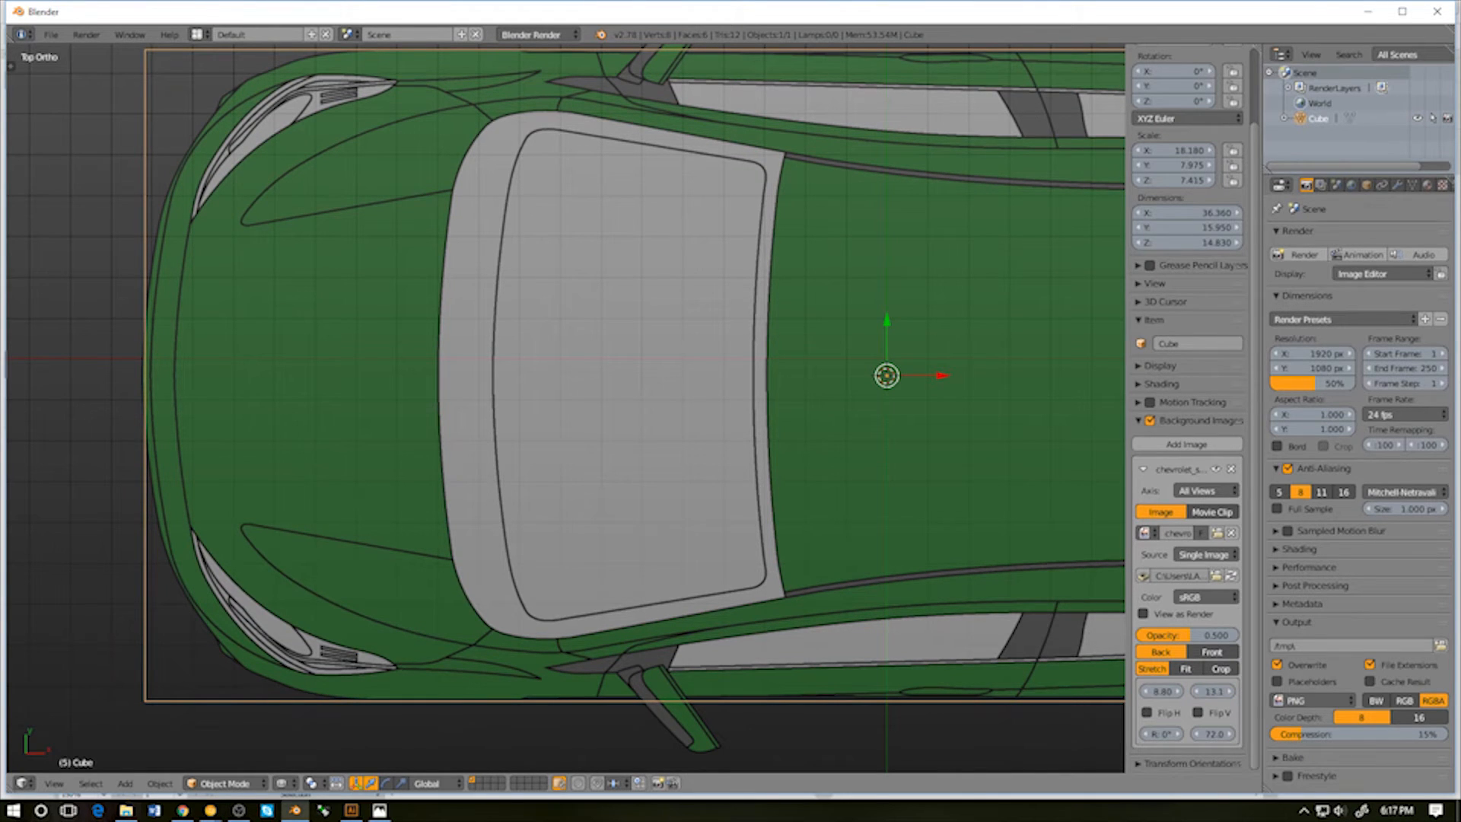
Try to enter a finer Y offset value for the background image
click(1216, 691)
click(1217, 691)
key(BackSpace)
text(0.5)
key(Return)
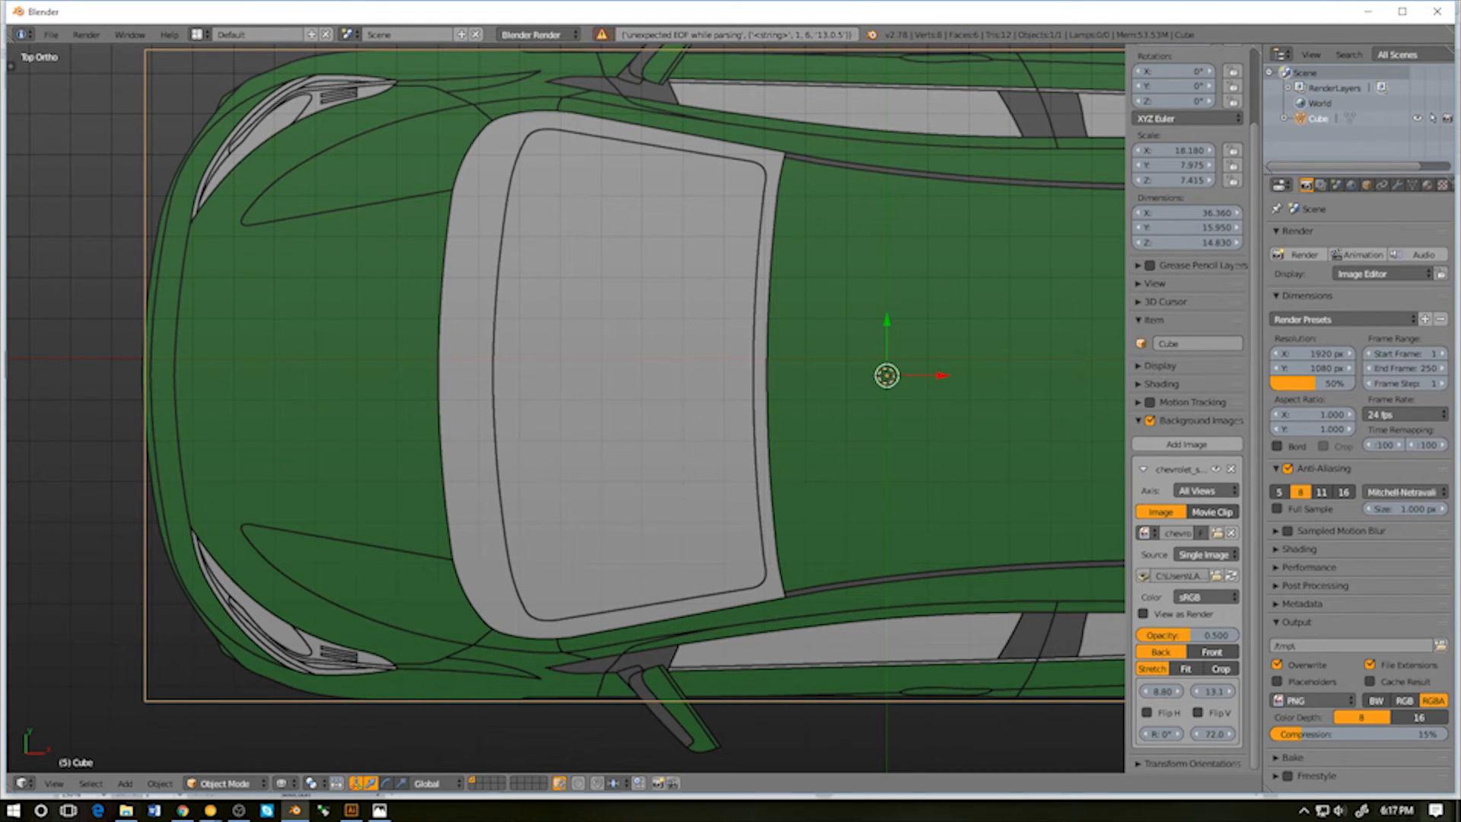
Set the background image's Y offset to 13.05 and compare the whole car drawing with the cube outline
click(1213, 691)
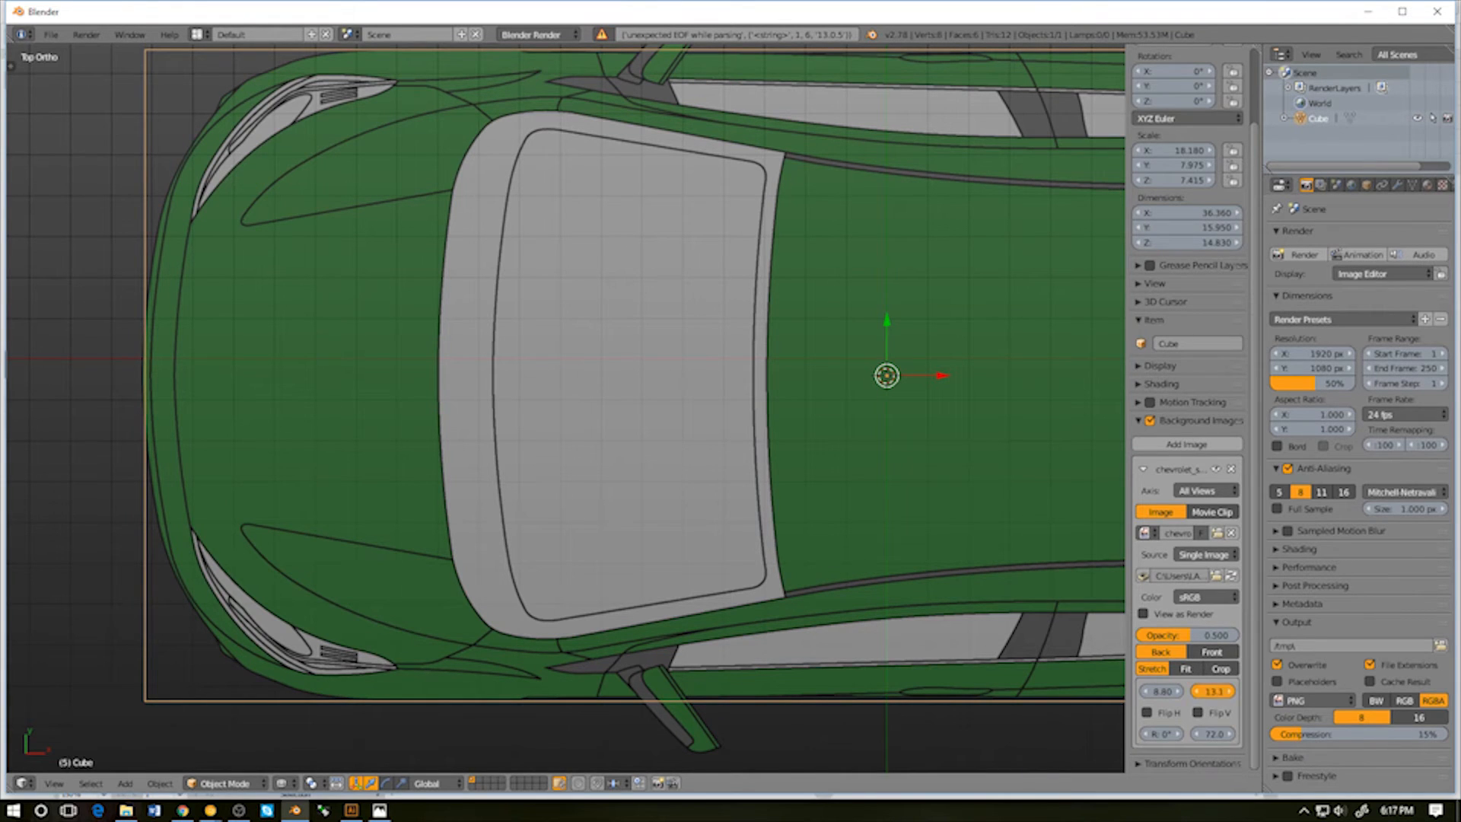
click(1216, 691)
key(BackSpace)
text(05)
key(Return)
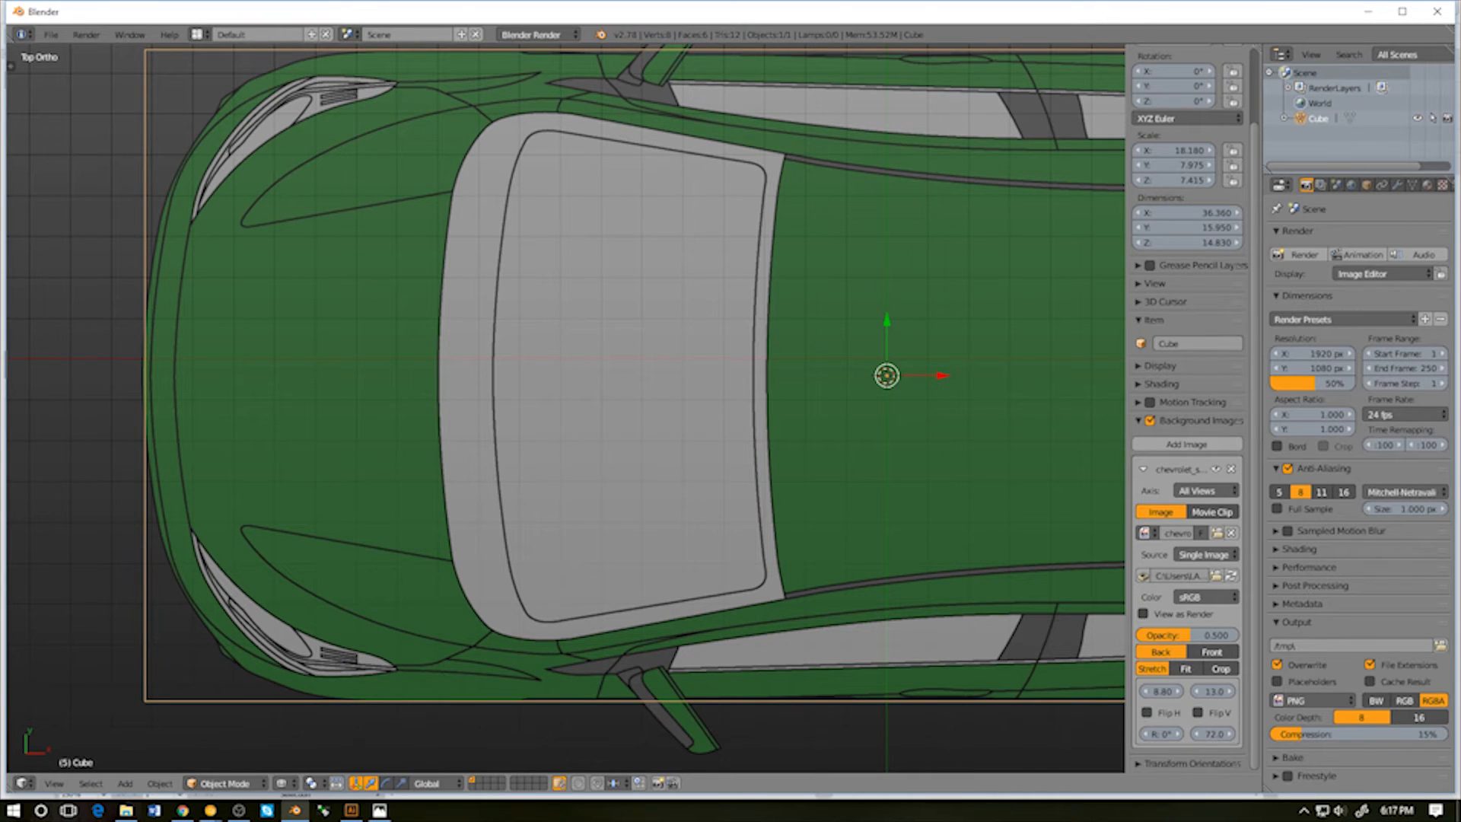
scroll(566, 407, down, 5)
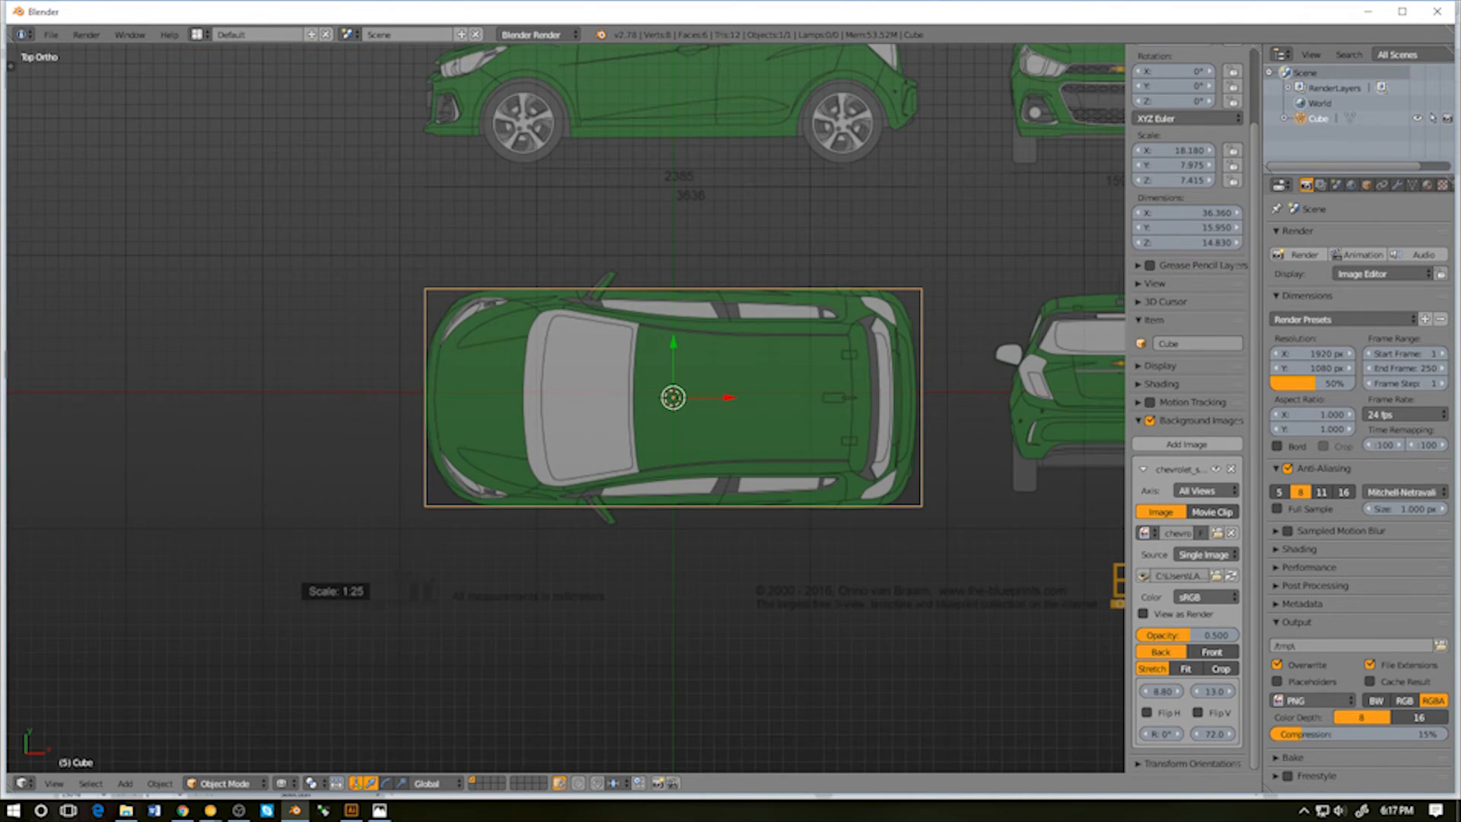
scroll(566, 407, up, 3)
shift+middle_drag(670, 407, 551, 406)
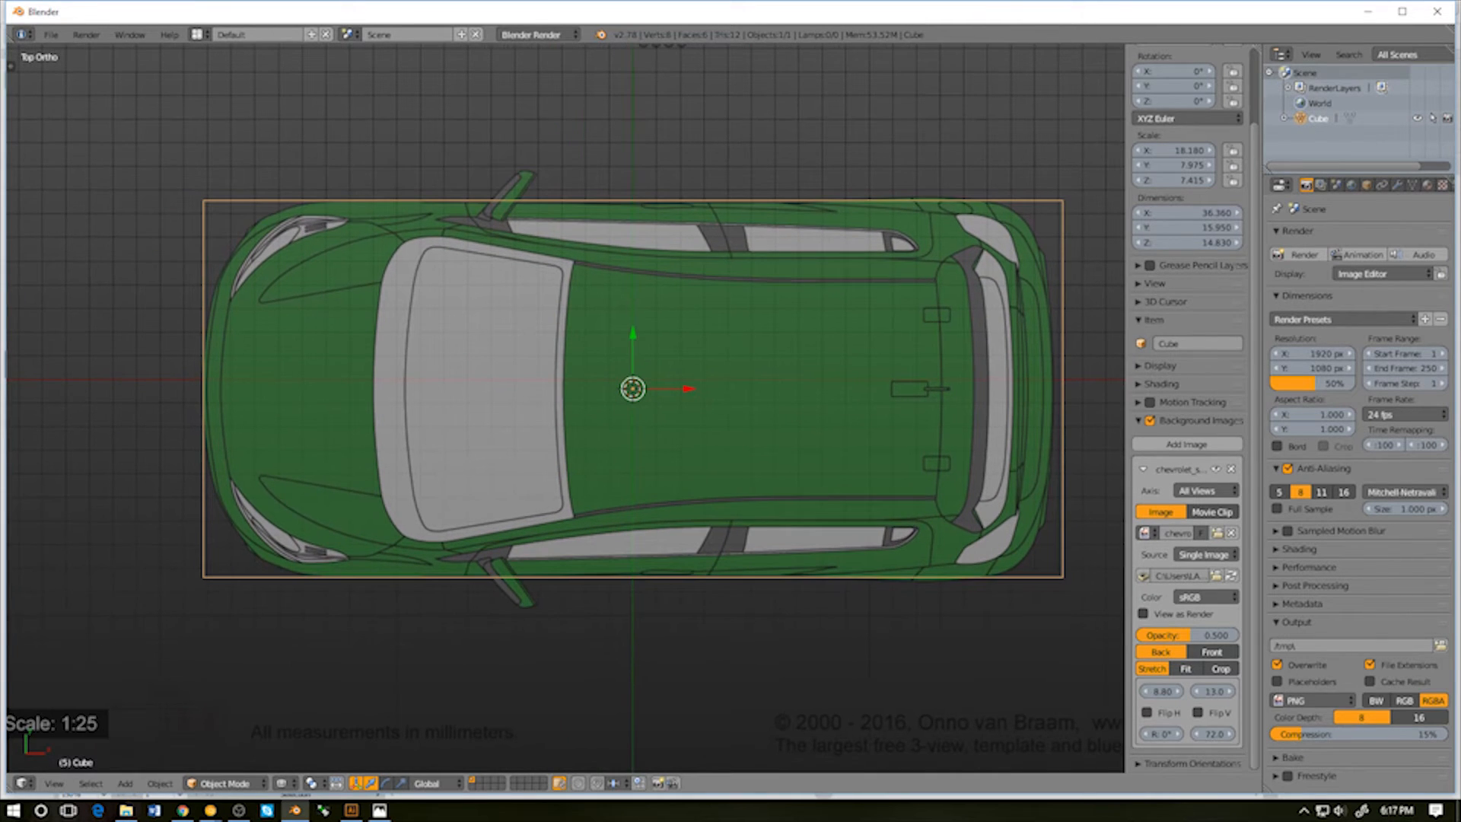
Set the background image's X offset to 9.00 and check the car's rear end against the cube outline
click(1177, 692)
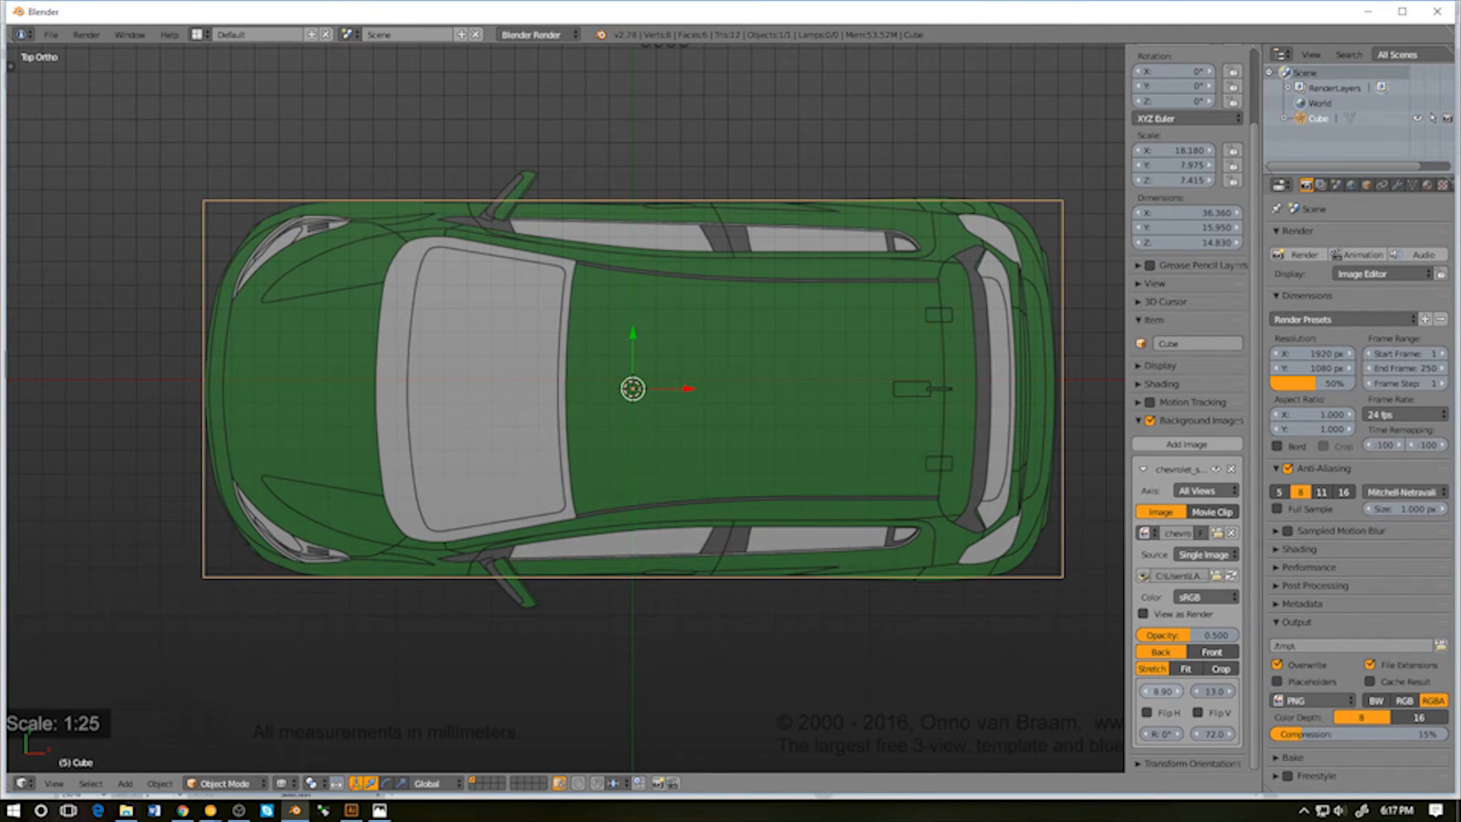
click(1177, 692)
shift+middle_drag(566, 408, 270, 368)
scroll(690, 408, up, 5)
scroll(689, 408, down, 3)
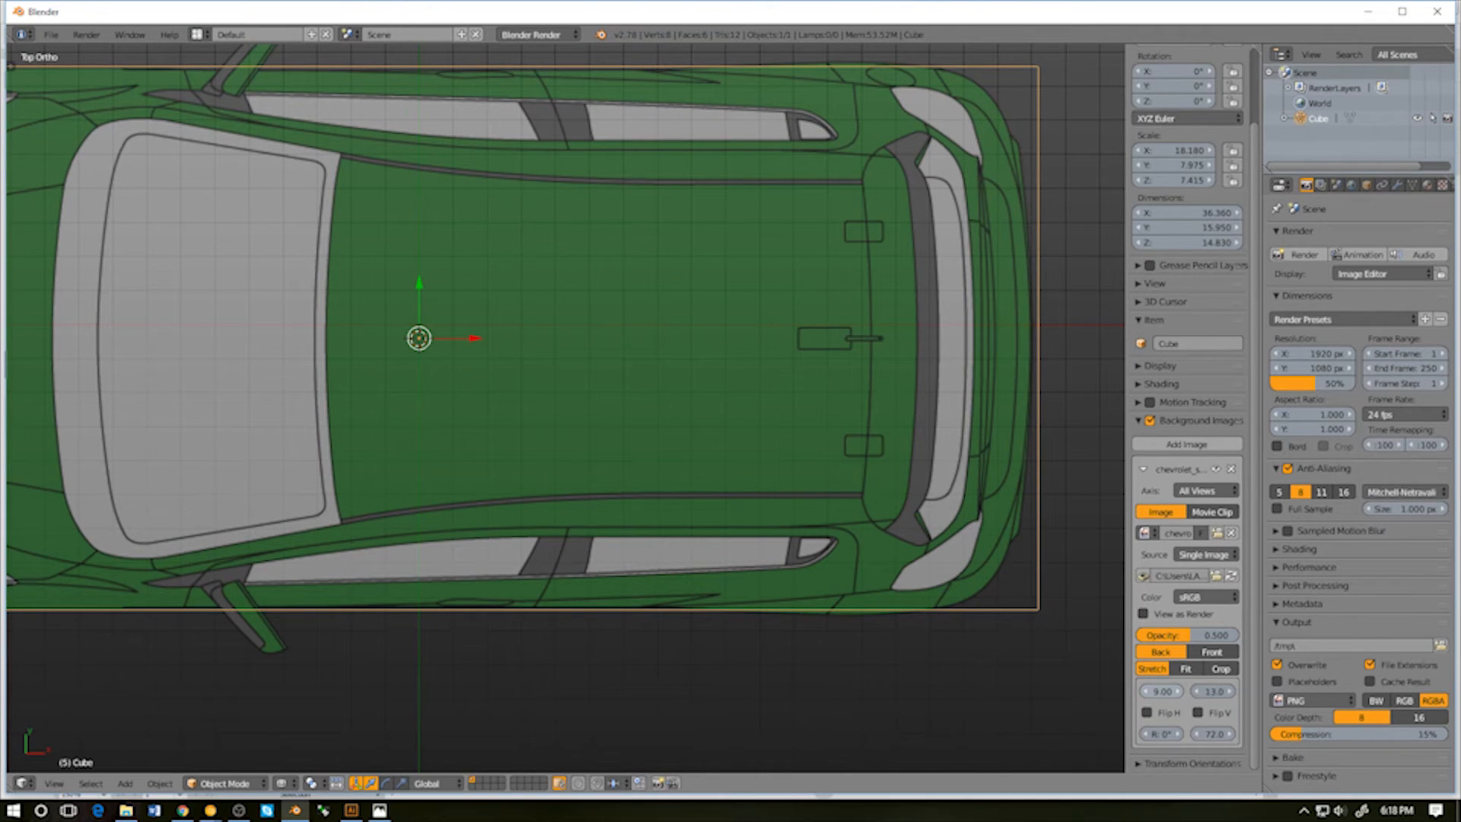
click(1179, 692)
shift+middle_drag(457, 365, 517, 365)
click(1143, 692)
scroll(565, 408, down, 7)
scroll(565, 408, up, 7)
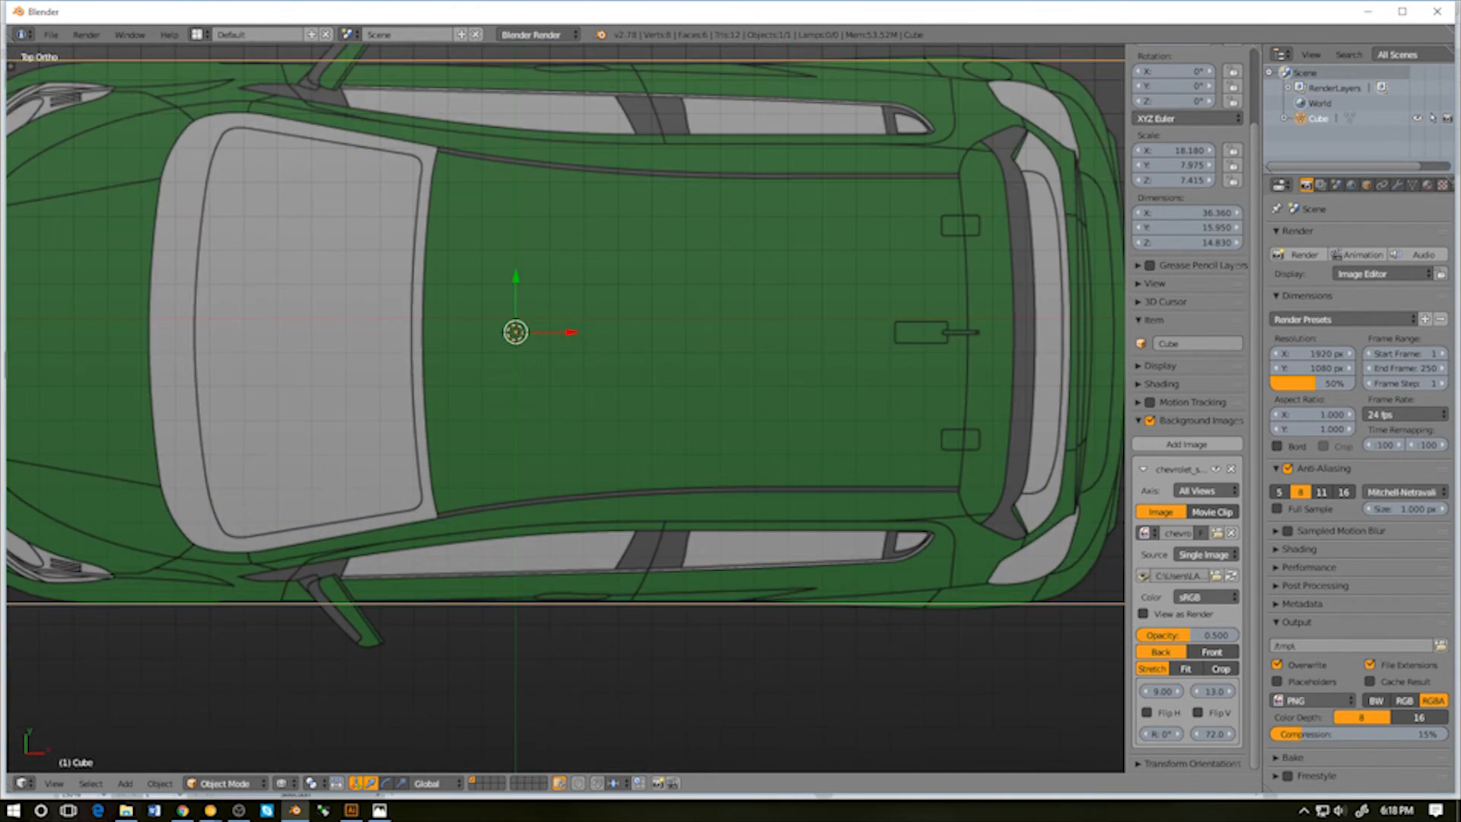
scroll(566, 408, down, 7)
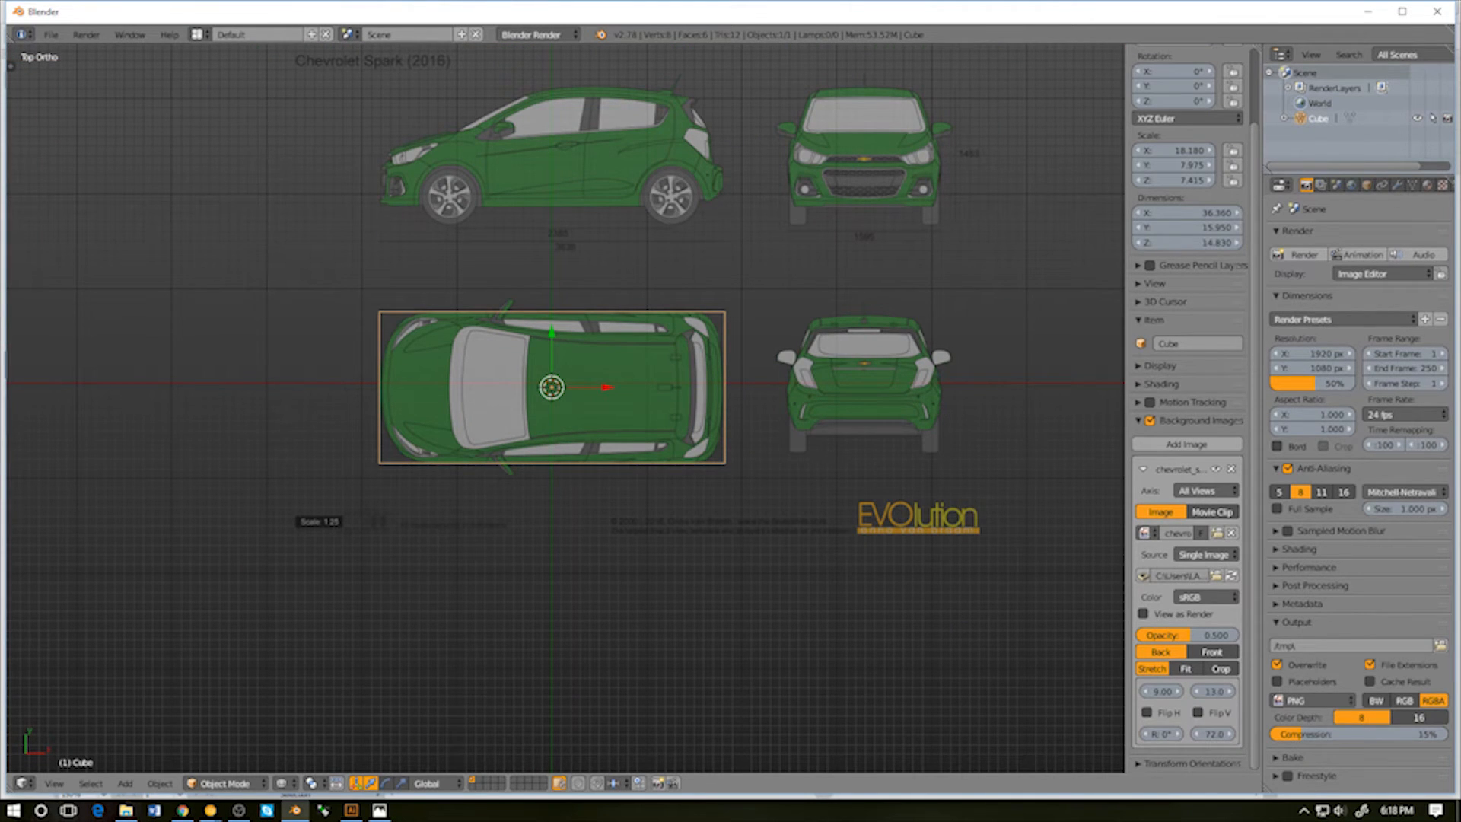
shift+middle_drag(565, 408, 532, 415)
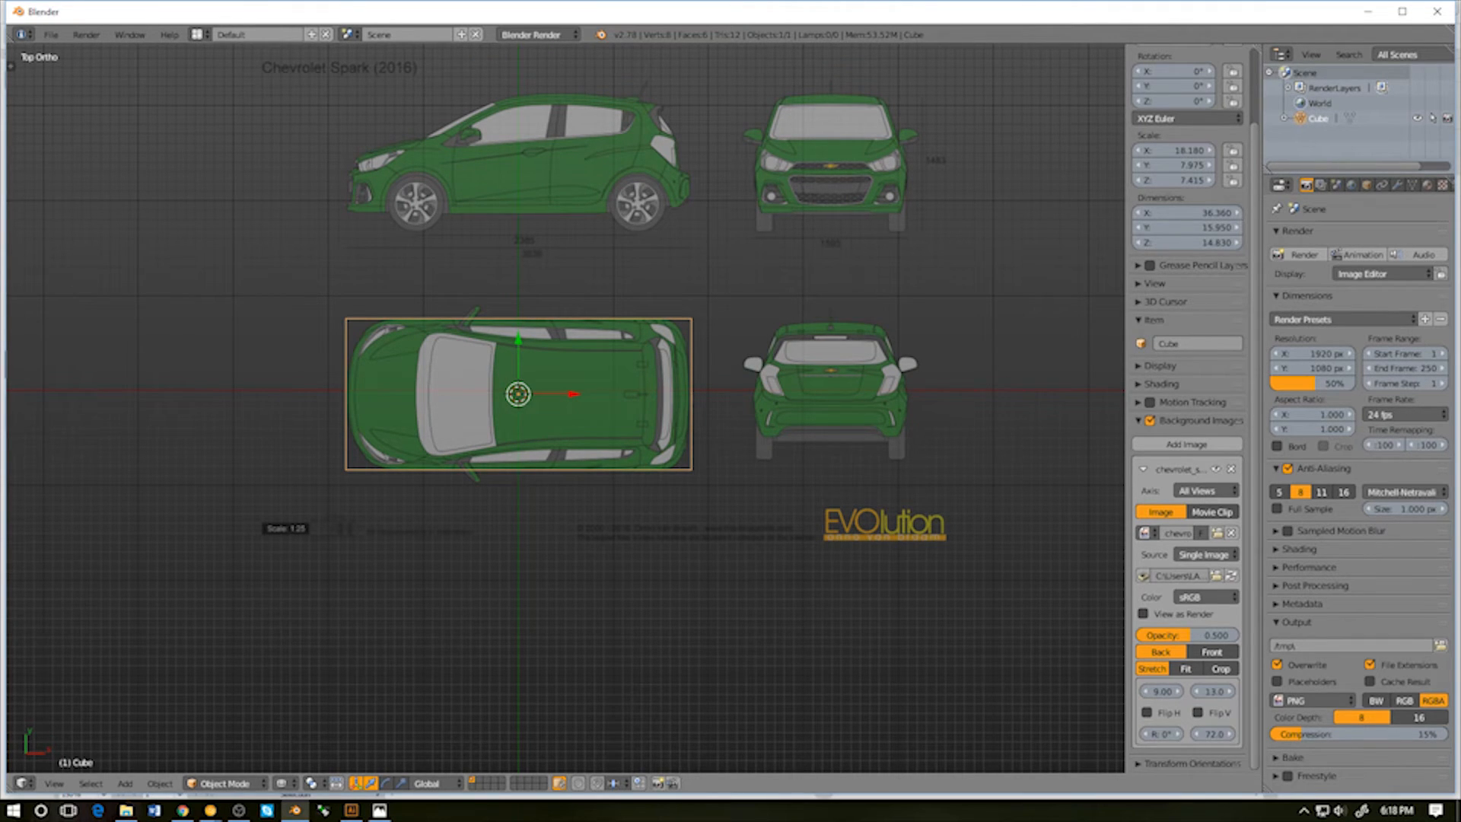
Turn on the quad view and orbit the user view to show the cube in perspective
click(54, 783)
click(114, 359)
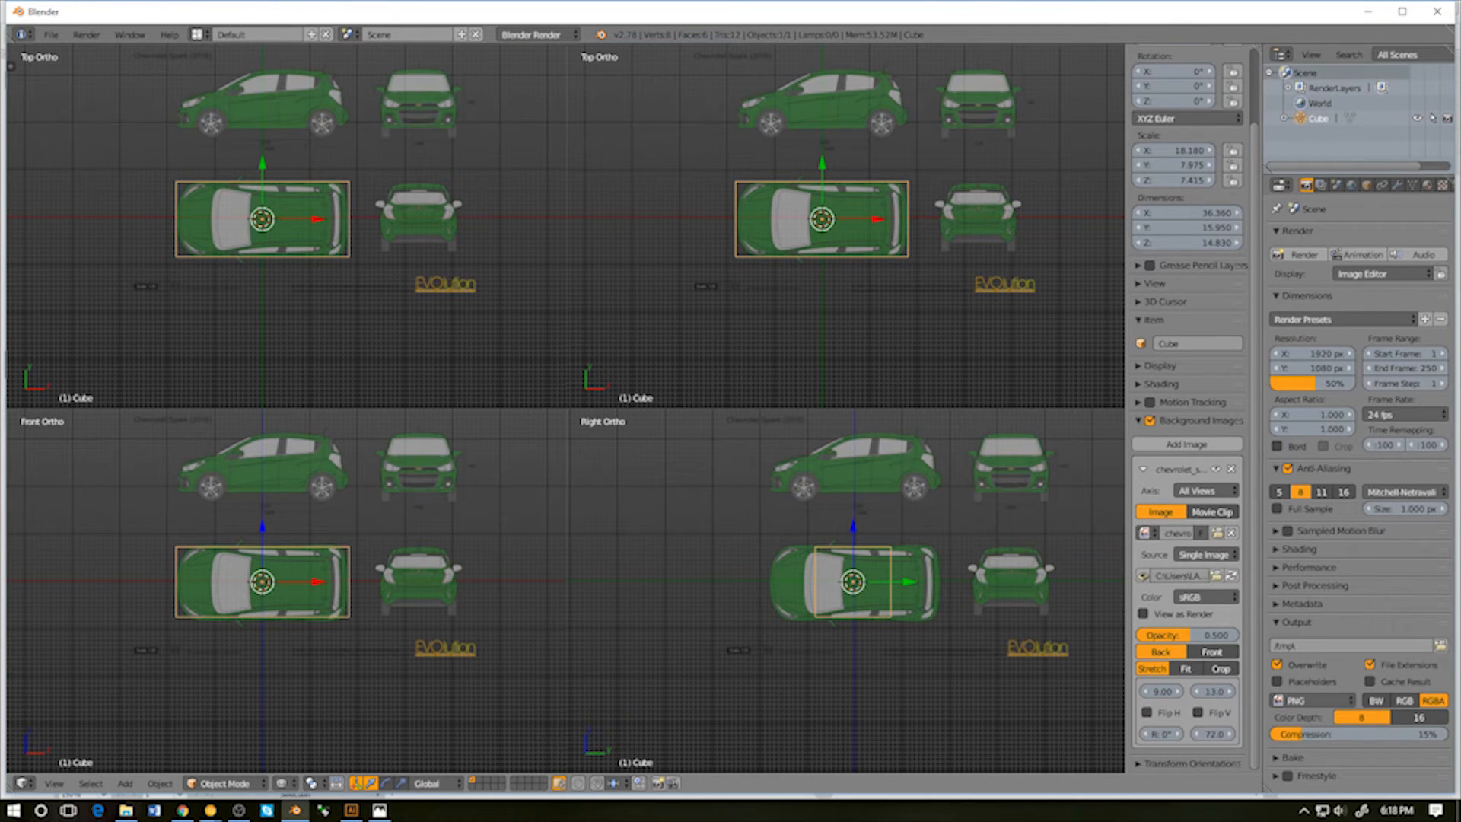
middle_drag(837, 243, 886, 129)
Preview the cube with solid shading in the quad view and return it to wireframe
key(z)
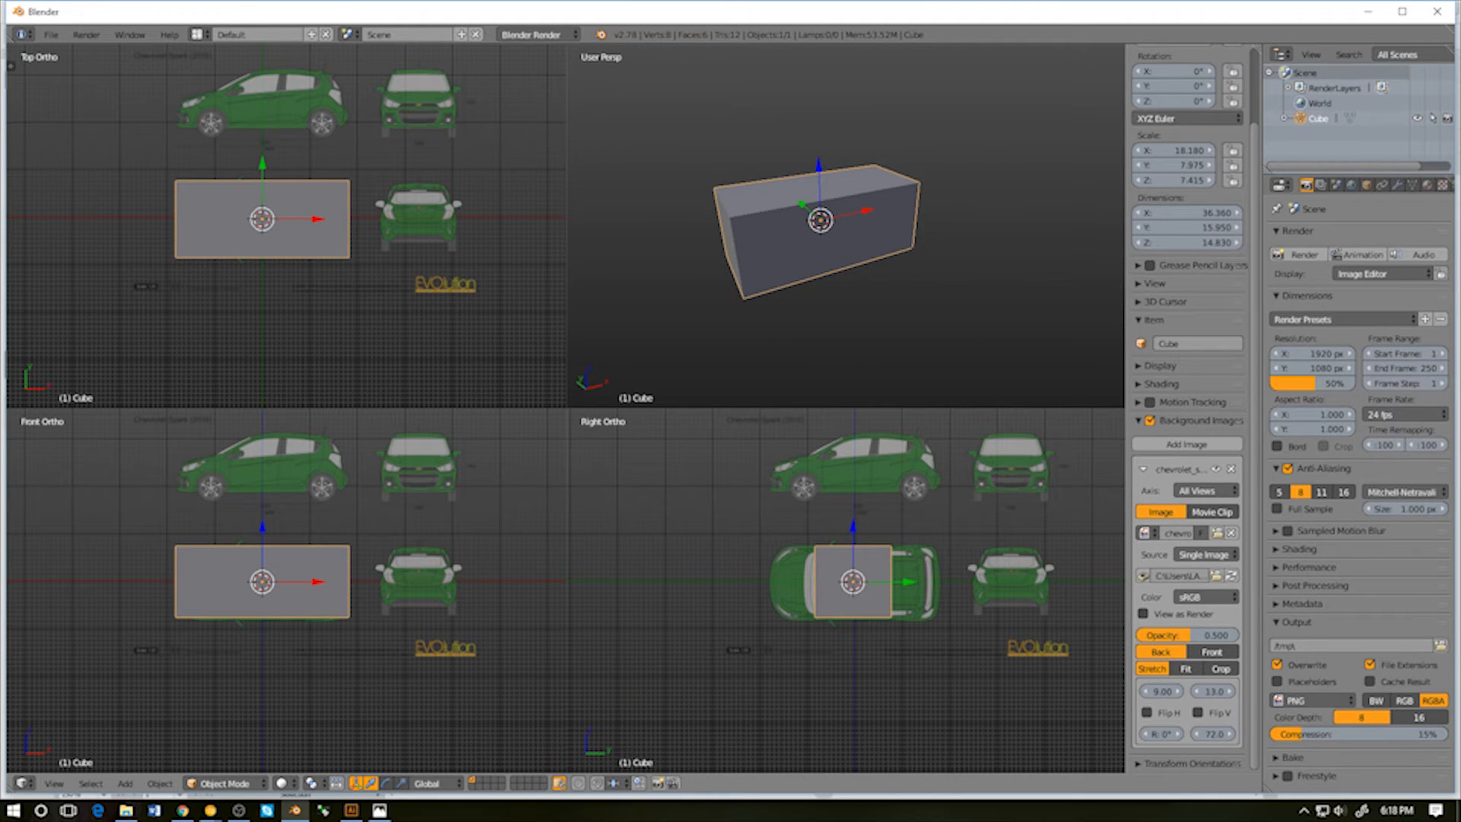
scroll(307, 111, up, 2)
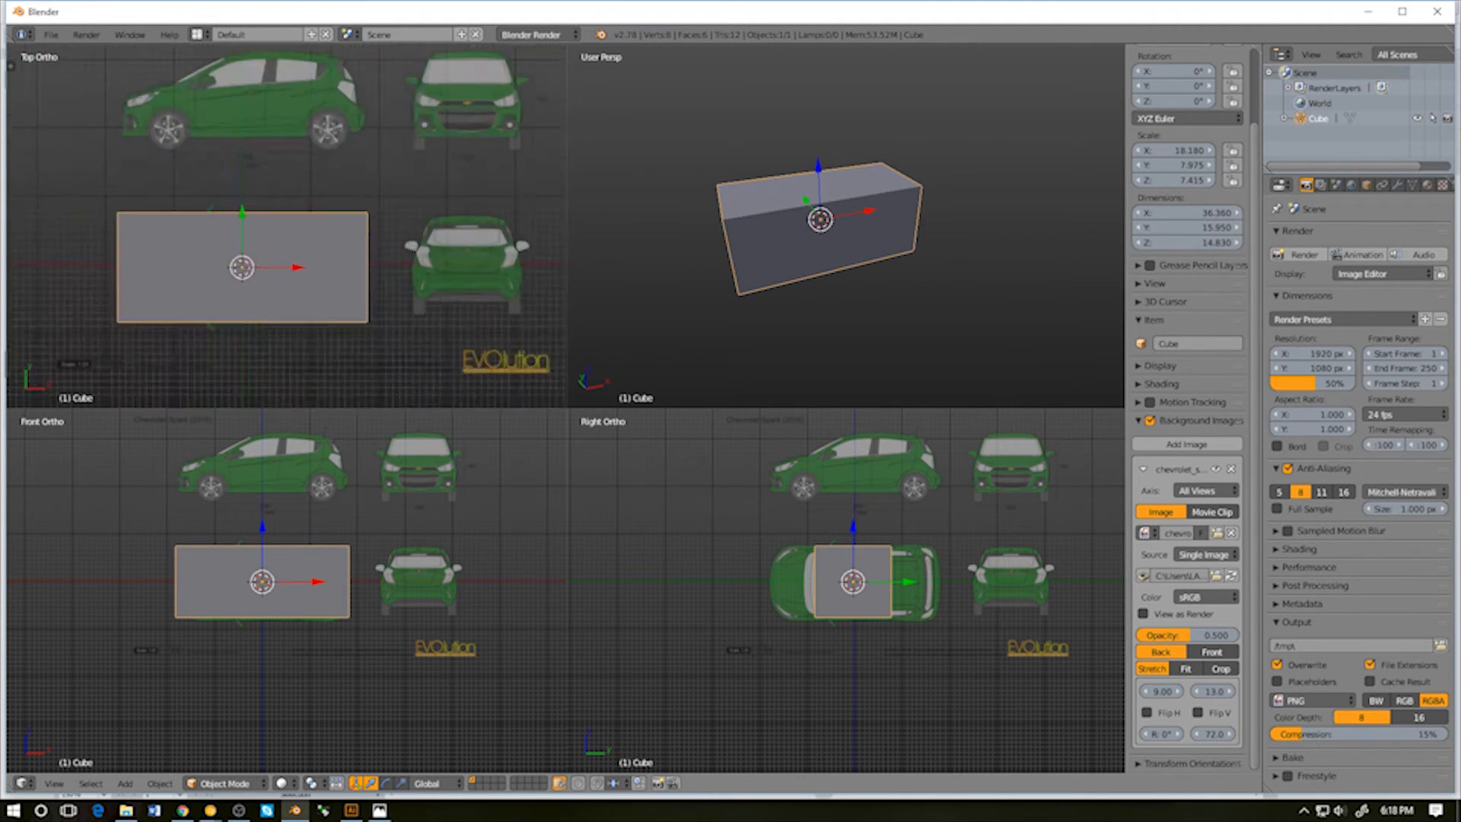
scroll(287, 226, down, 2)
scroll(286, 228, up, 1)
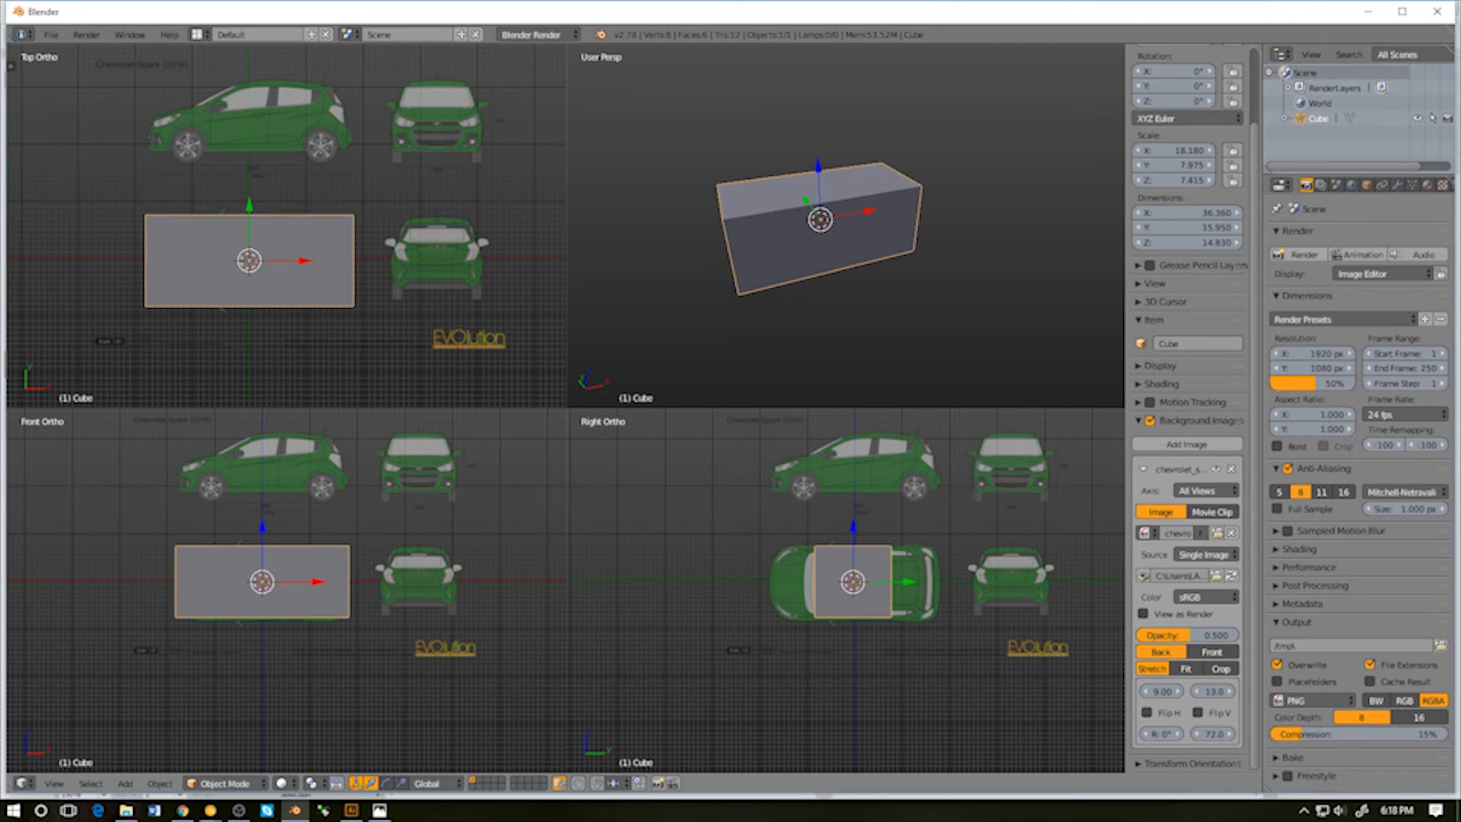
key(z)
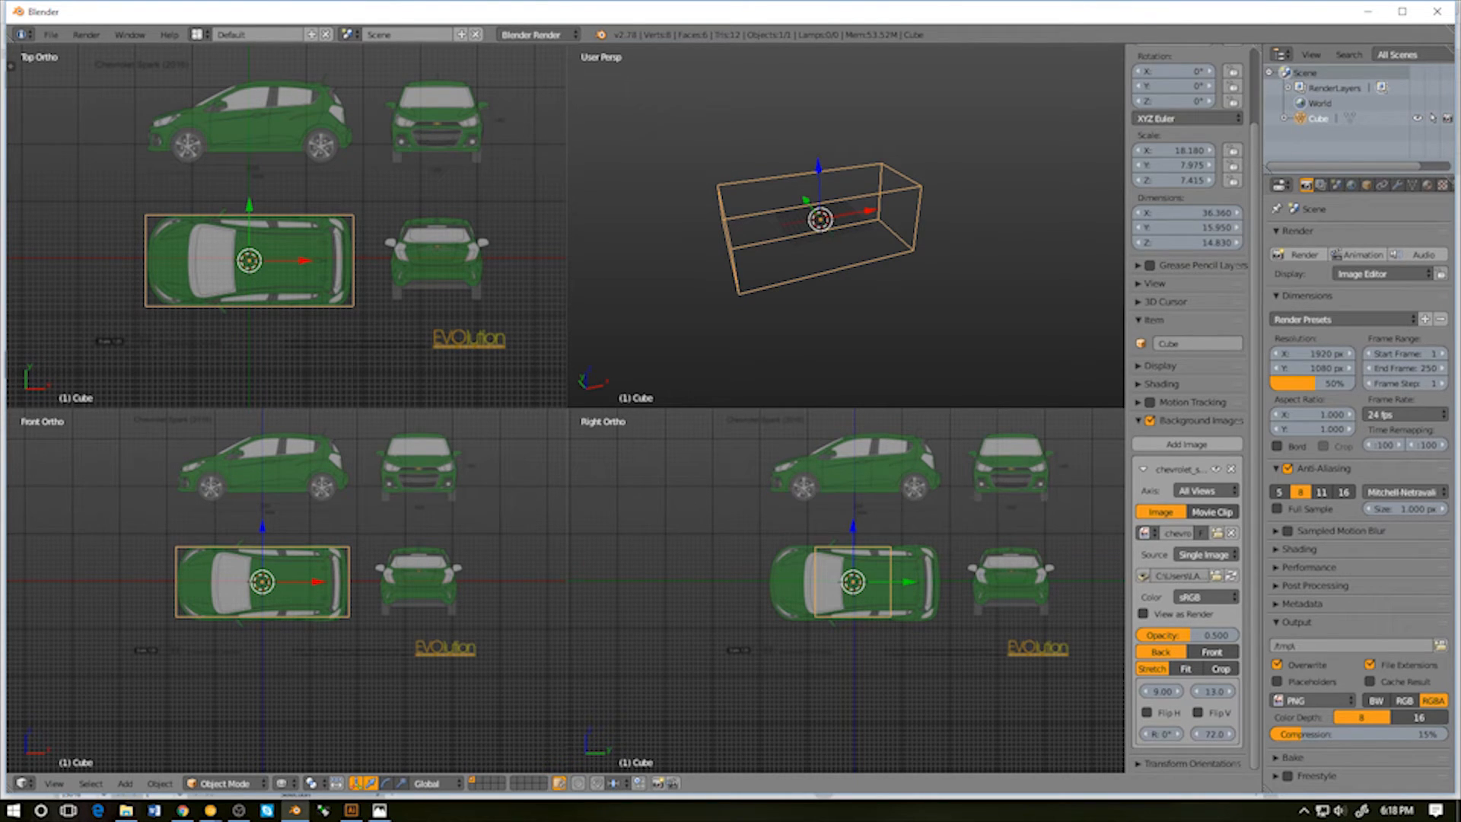
Examine how the blueprint lines up with the cube outline in the top and front views
shift+middle_drag(262, 581, 300, 610)
scroll(300, 611, down, 5)
scroll(299, 610, up, 6)
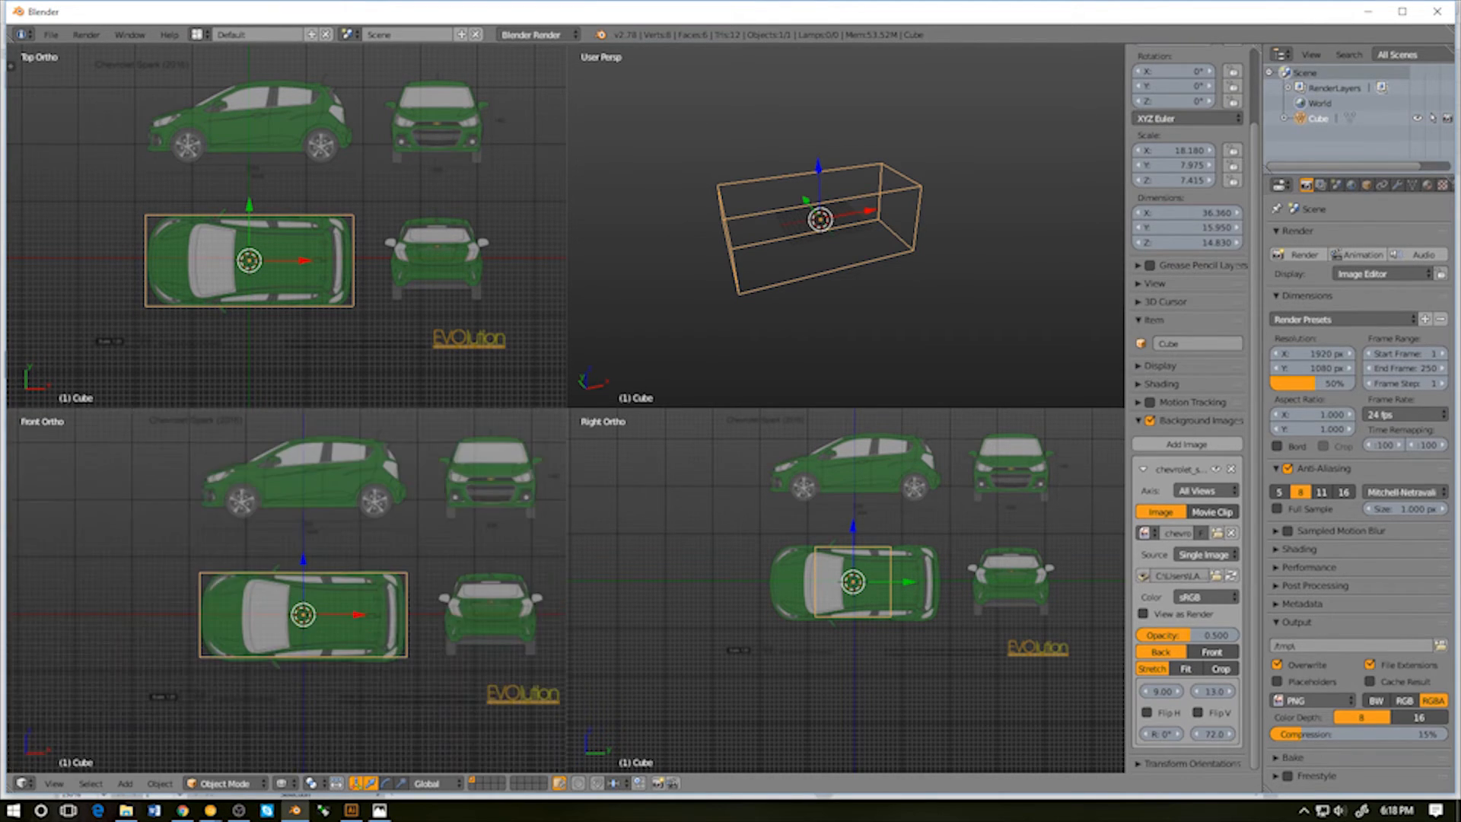
shift+middle_drag(248, 260, 211, 103)
scroll(404, 271, up, 6)
shift+middle_drag(443, 189, 190, 185)
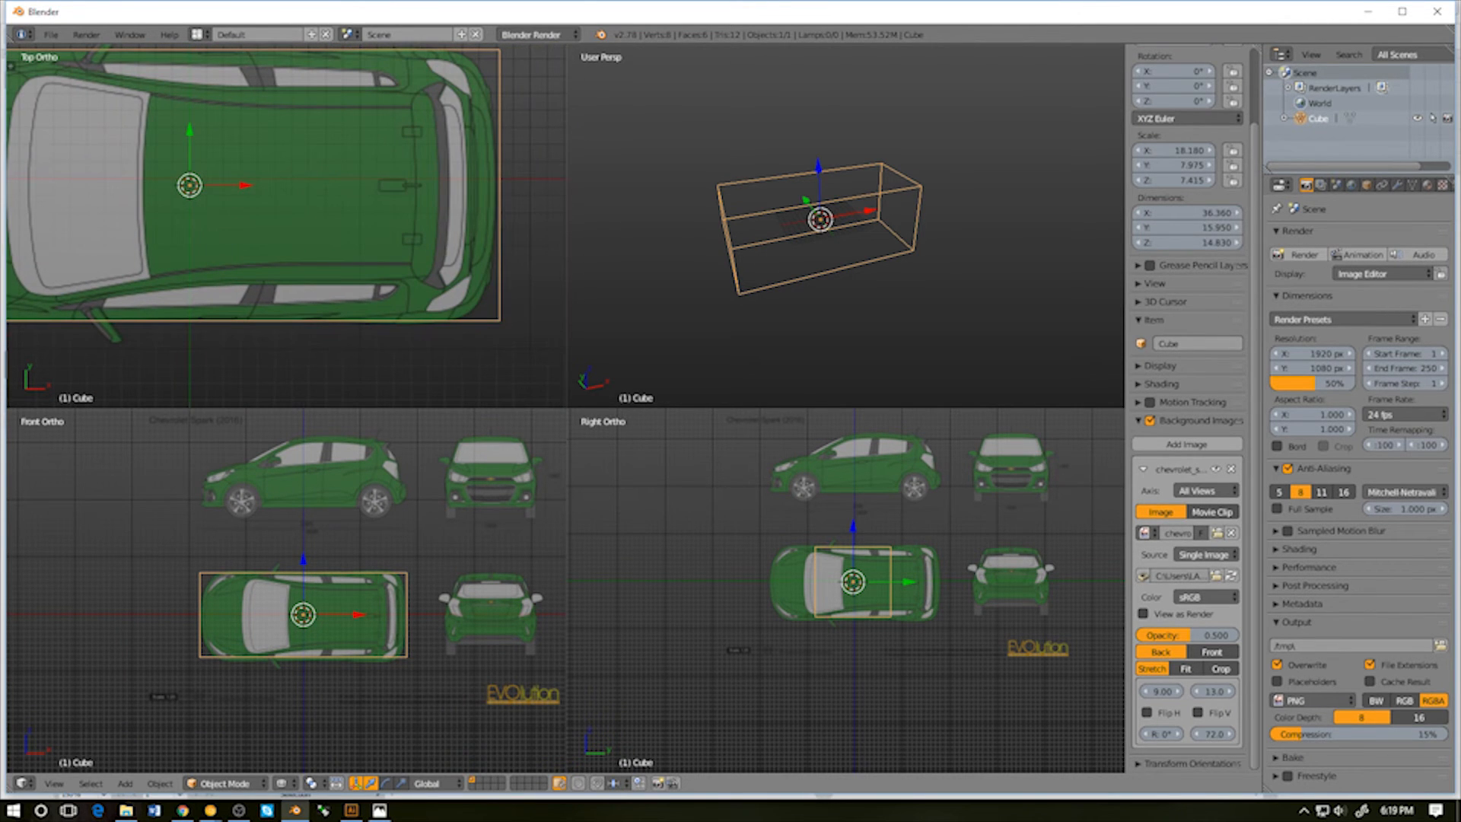
shift+middle_drag(303, 614, 242, 582)
scroll(330, 532, up, 7)
scroll(243, 581, down, 2)
scroll(242, 581, up, 2)
scroll(243, 581, down, 7)
scroll(243, 581, up, 2)
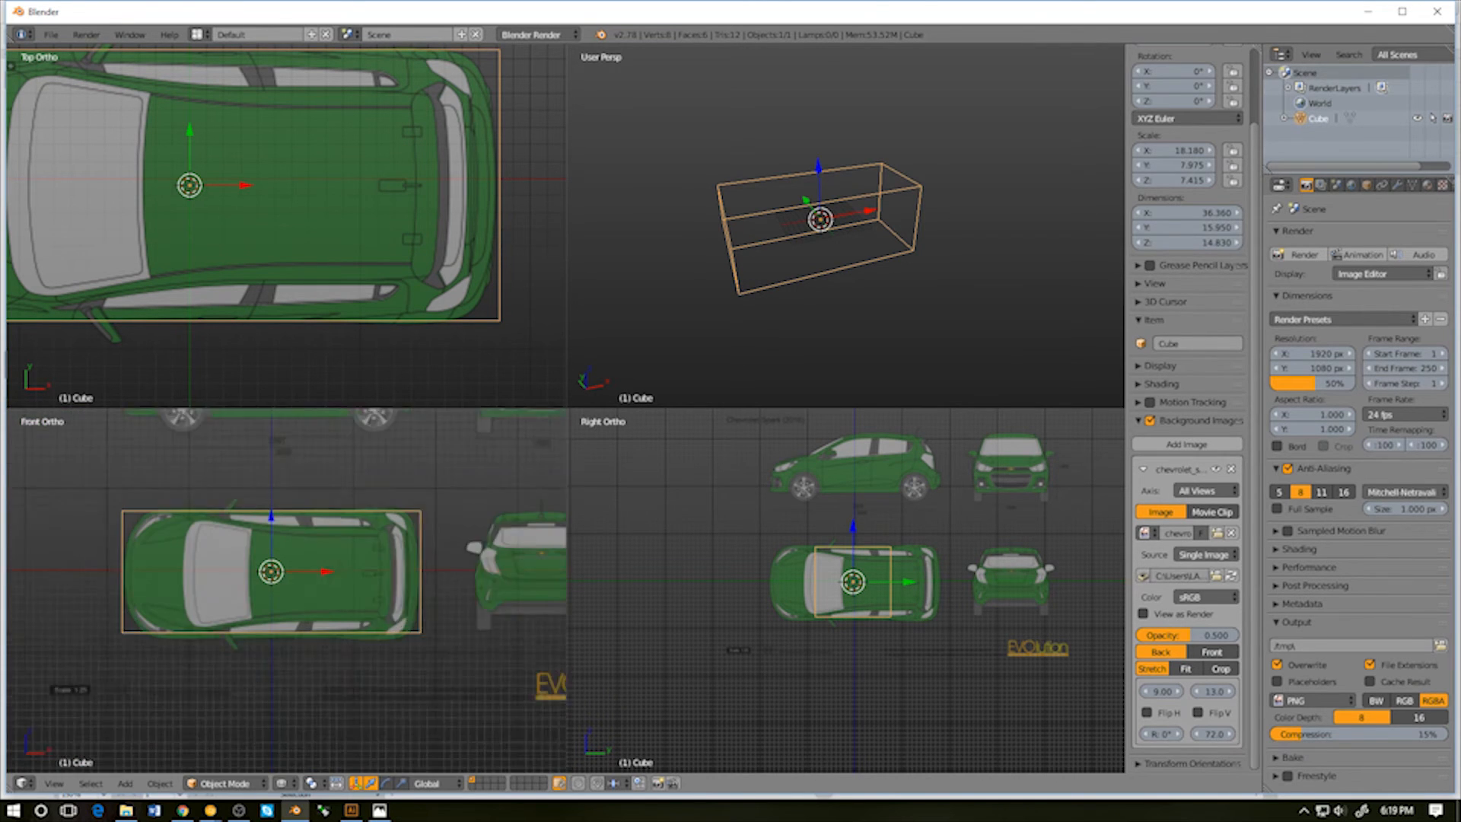
scroll(274, 578, up, 1)
mouse_move(274, 579)
shift+middle_down()
mouse_move(273, 626)
mouse_move(246, 634)
mouse_move(278, 605)
shift+middle_up()
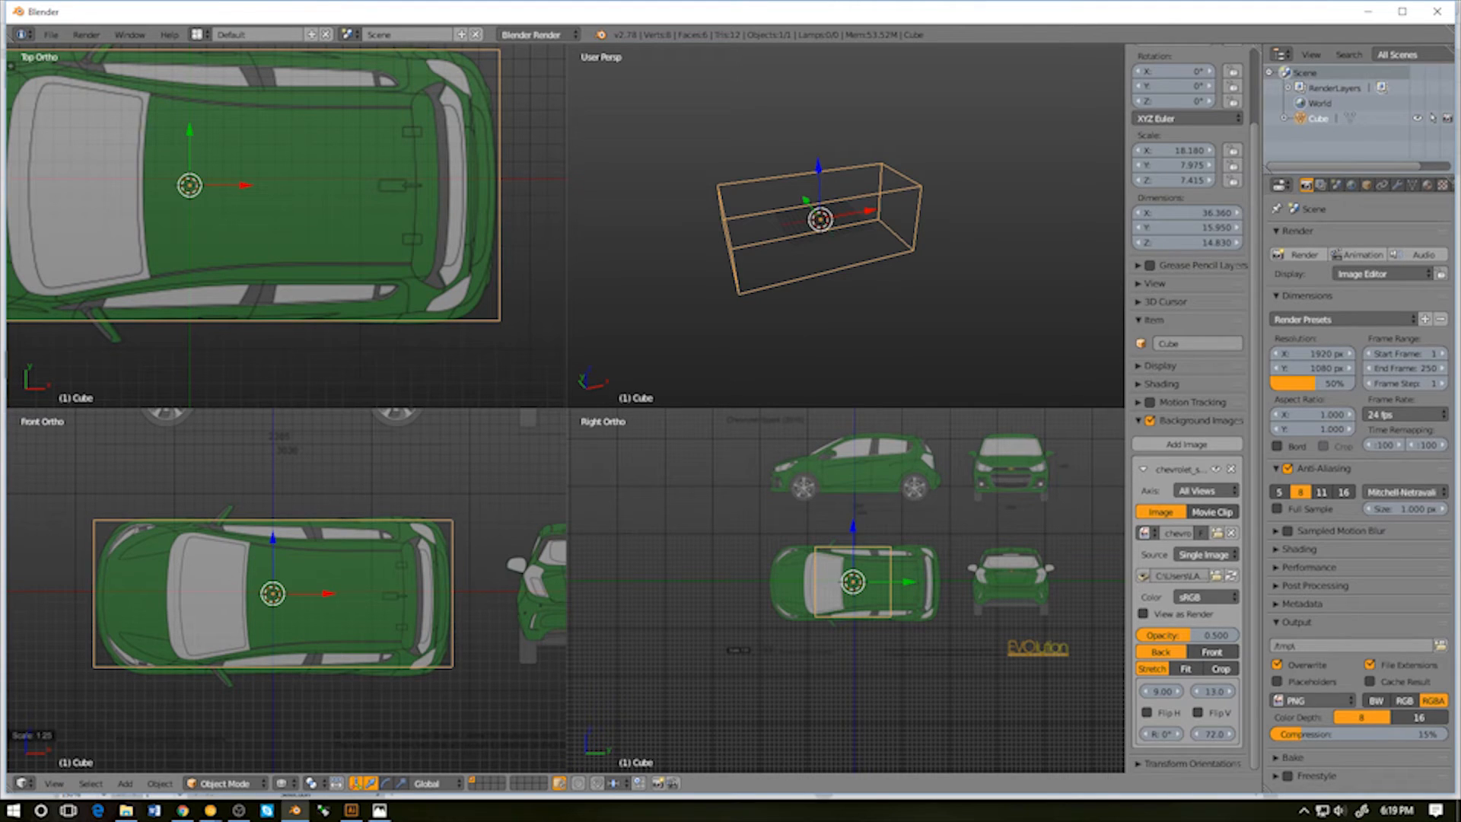
scroll(287, 591, down, 3)
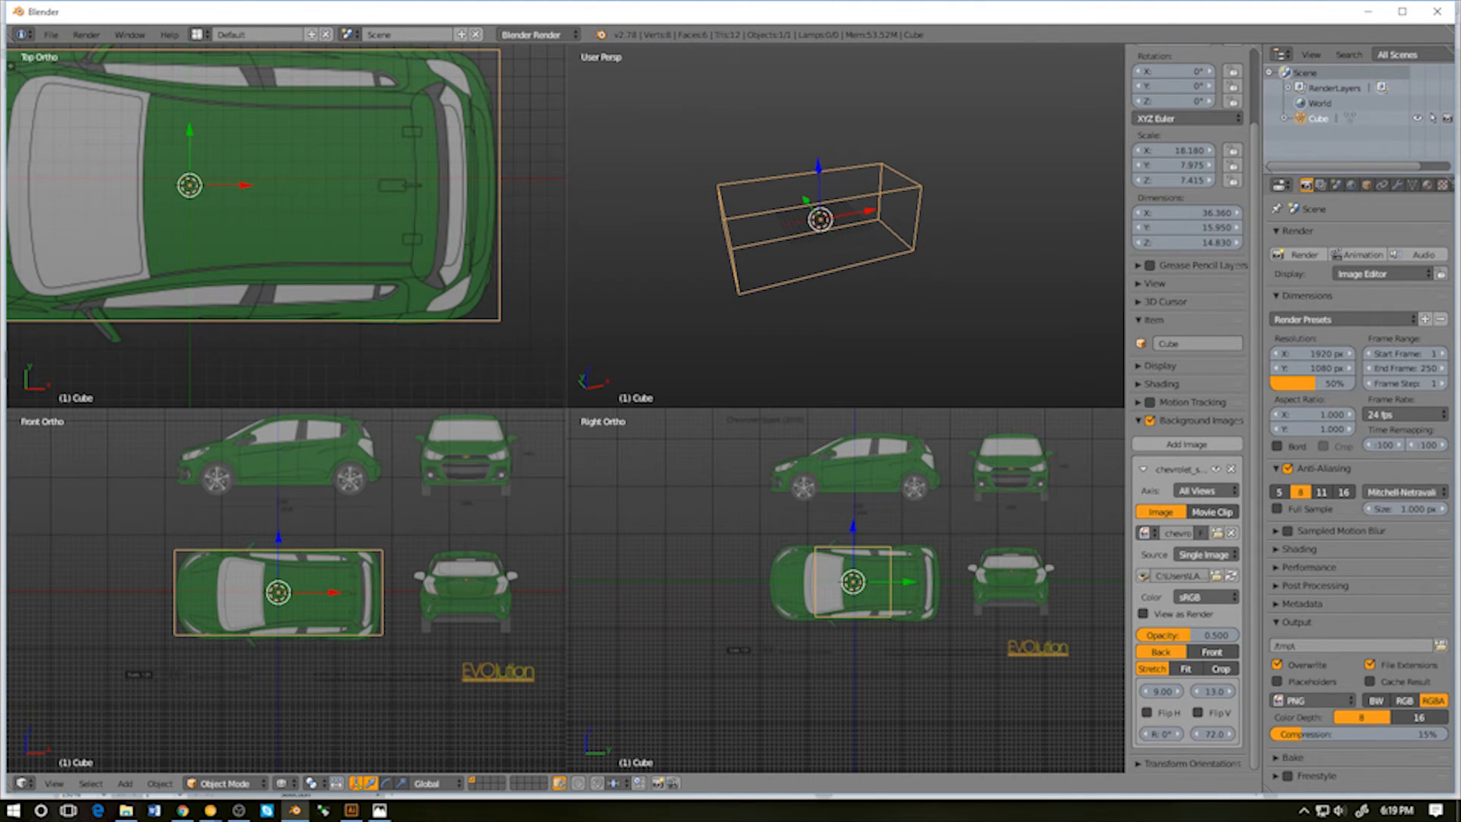
shift+middle_drag(279, 592, 296, 628)
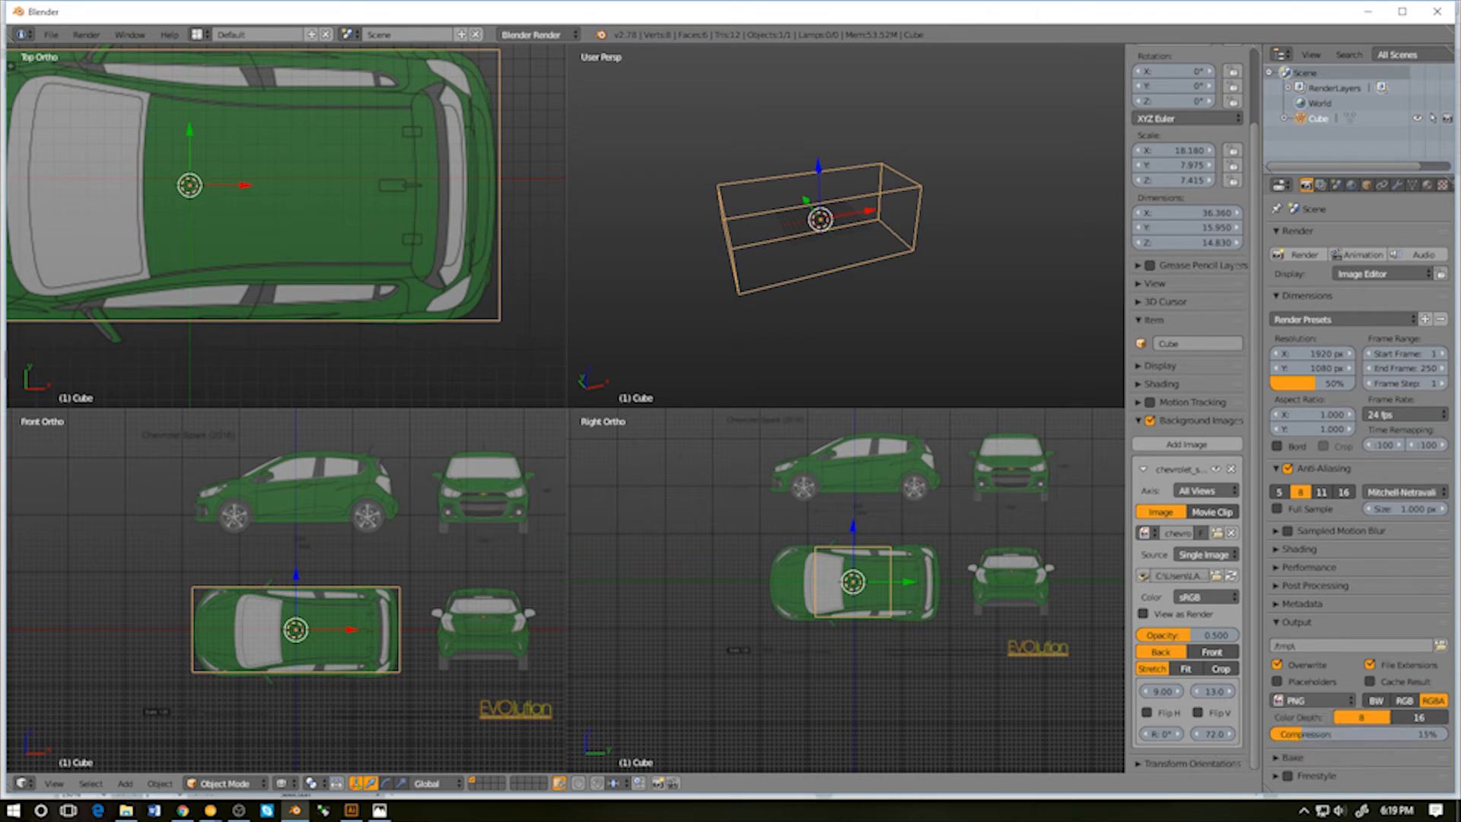
mouse_move(296, 628)
shift+middle_down()
mouse_move(253, 629)
mouse_move(278, 624)
shift+middle_up()
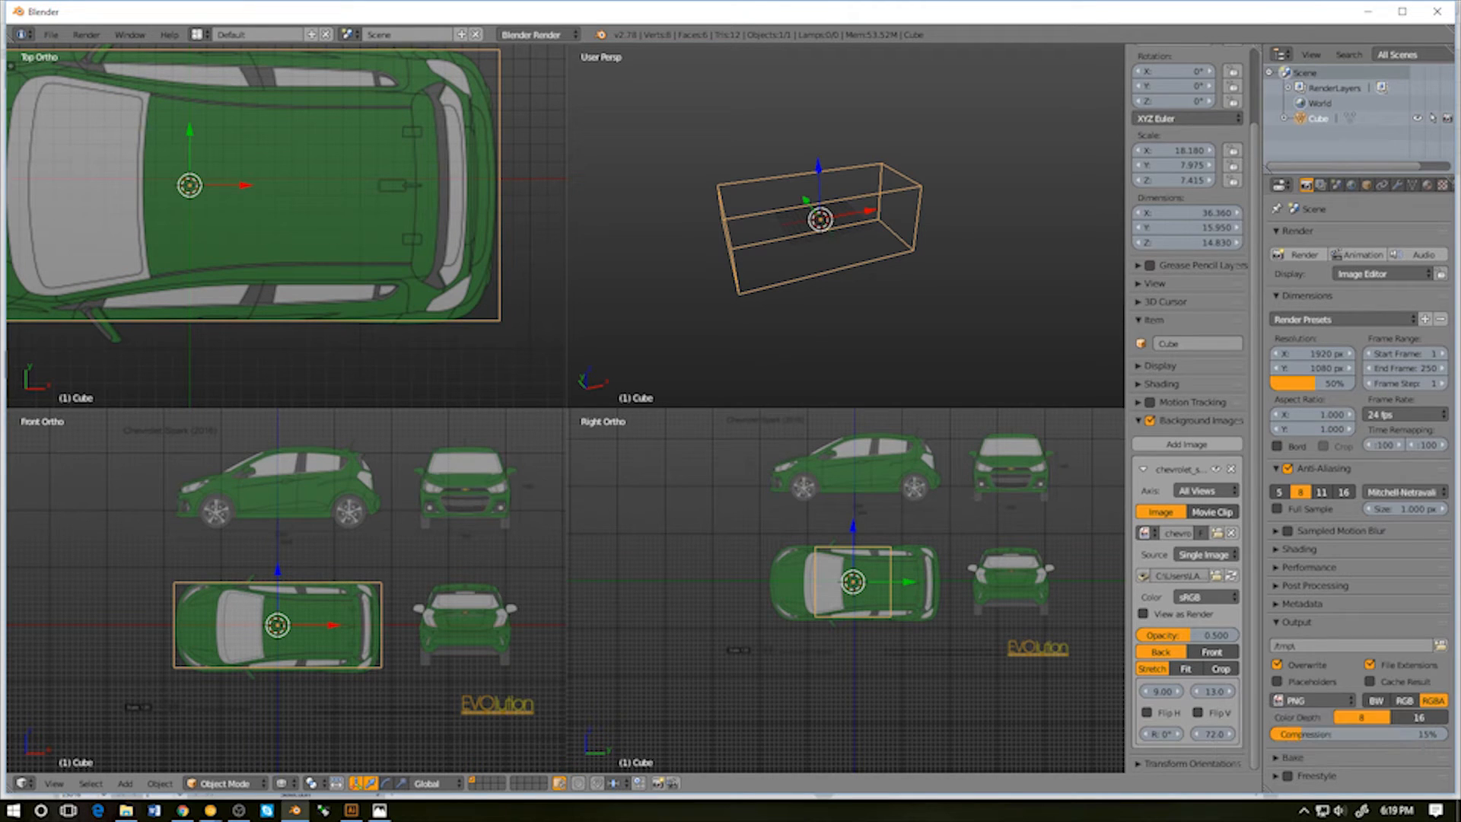
shift+middle_drag(286, 590, 342, 612)
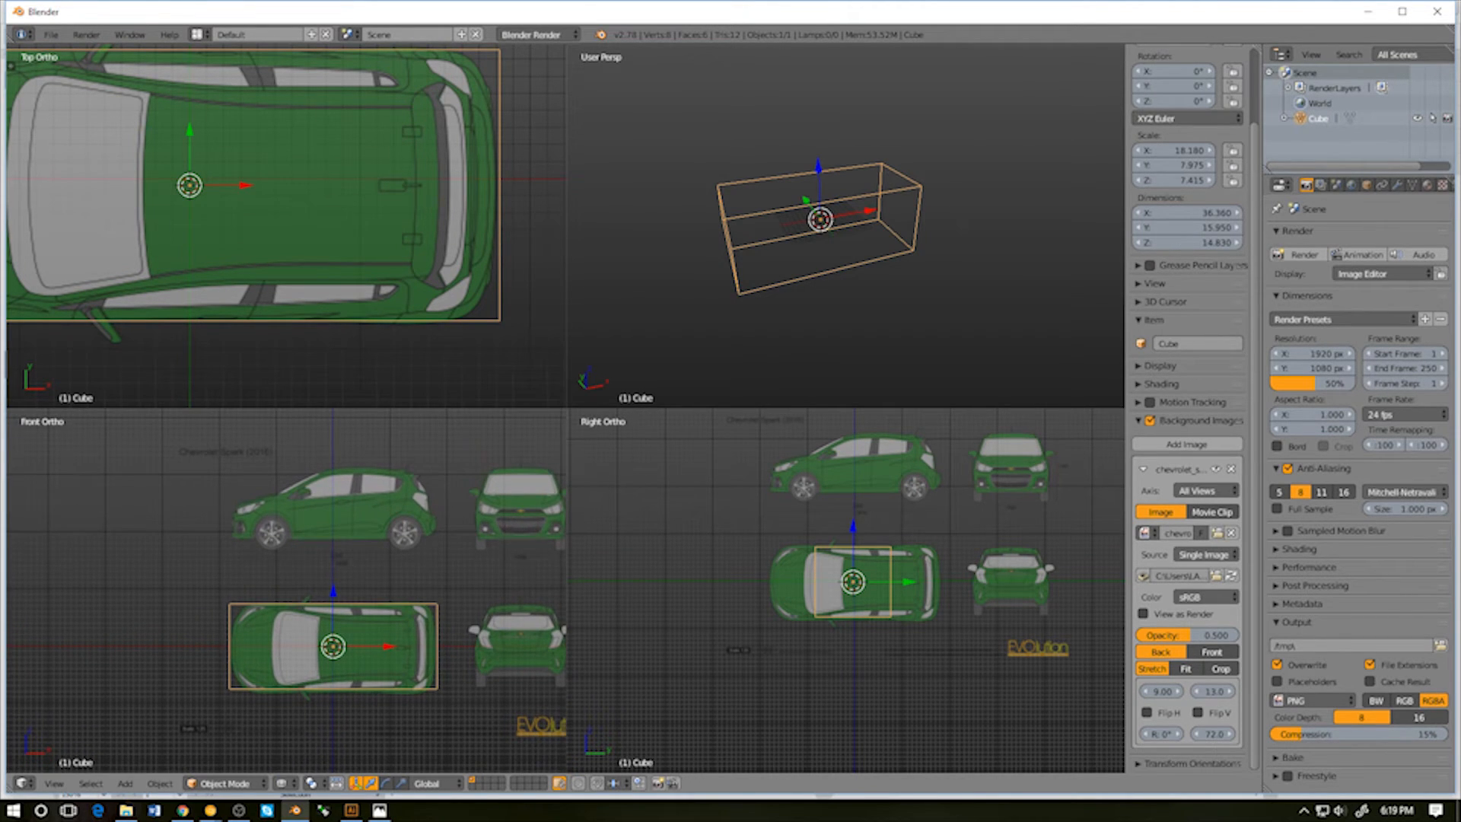
Try moving the cube about 24 units up the Z axis onto the side-view car drawing, and undo the moves
key(g)
key(z)
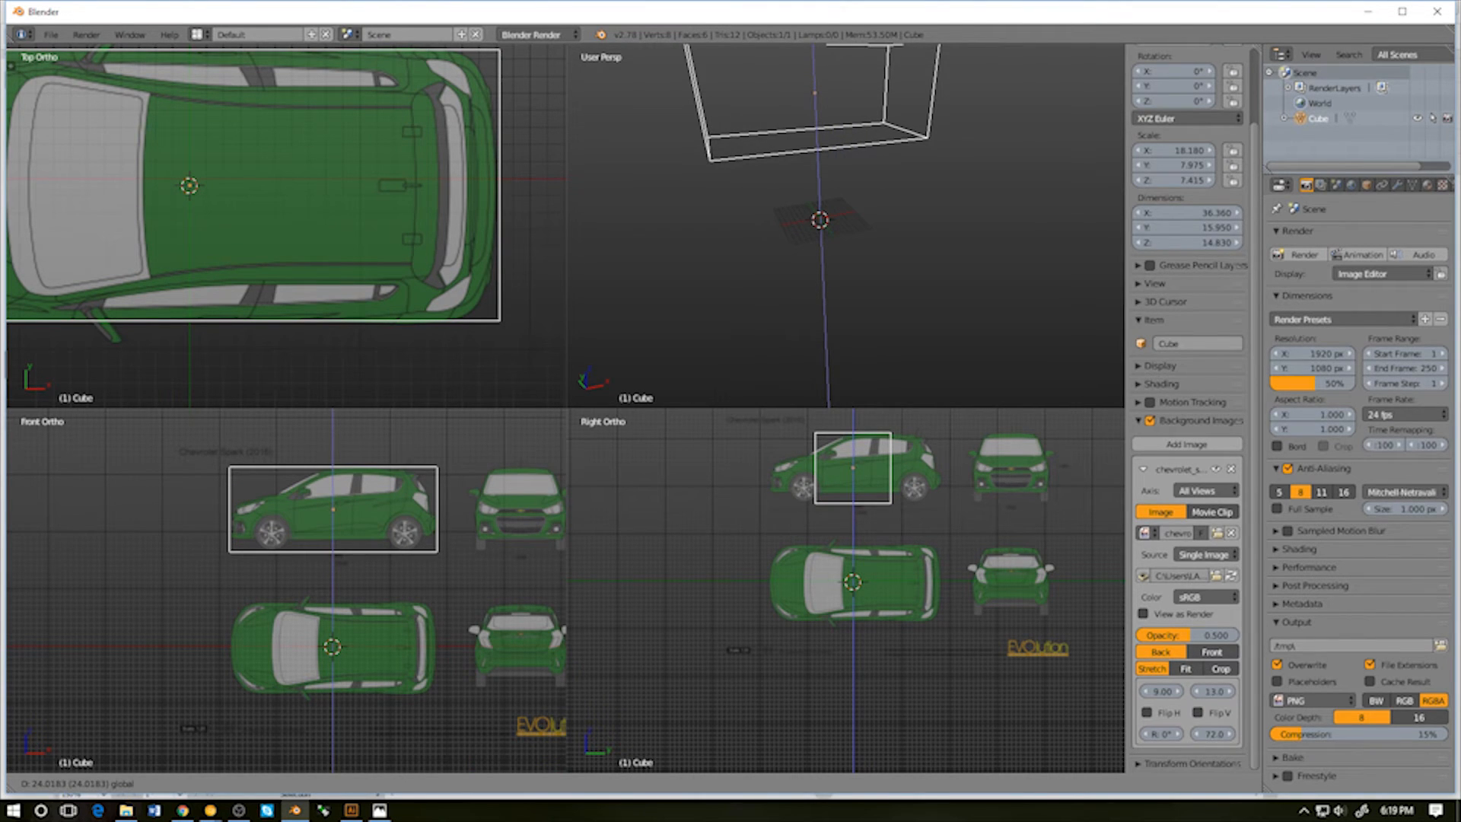
key(Return)
drag(909, 468, 965, 468)
key(ctrl+z)
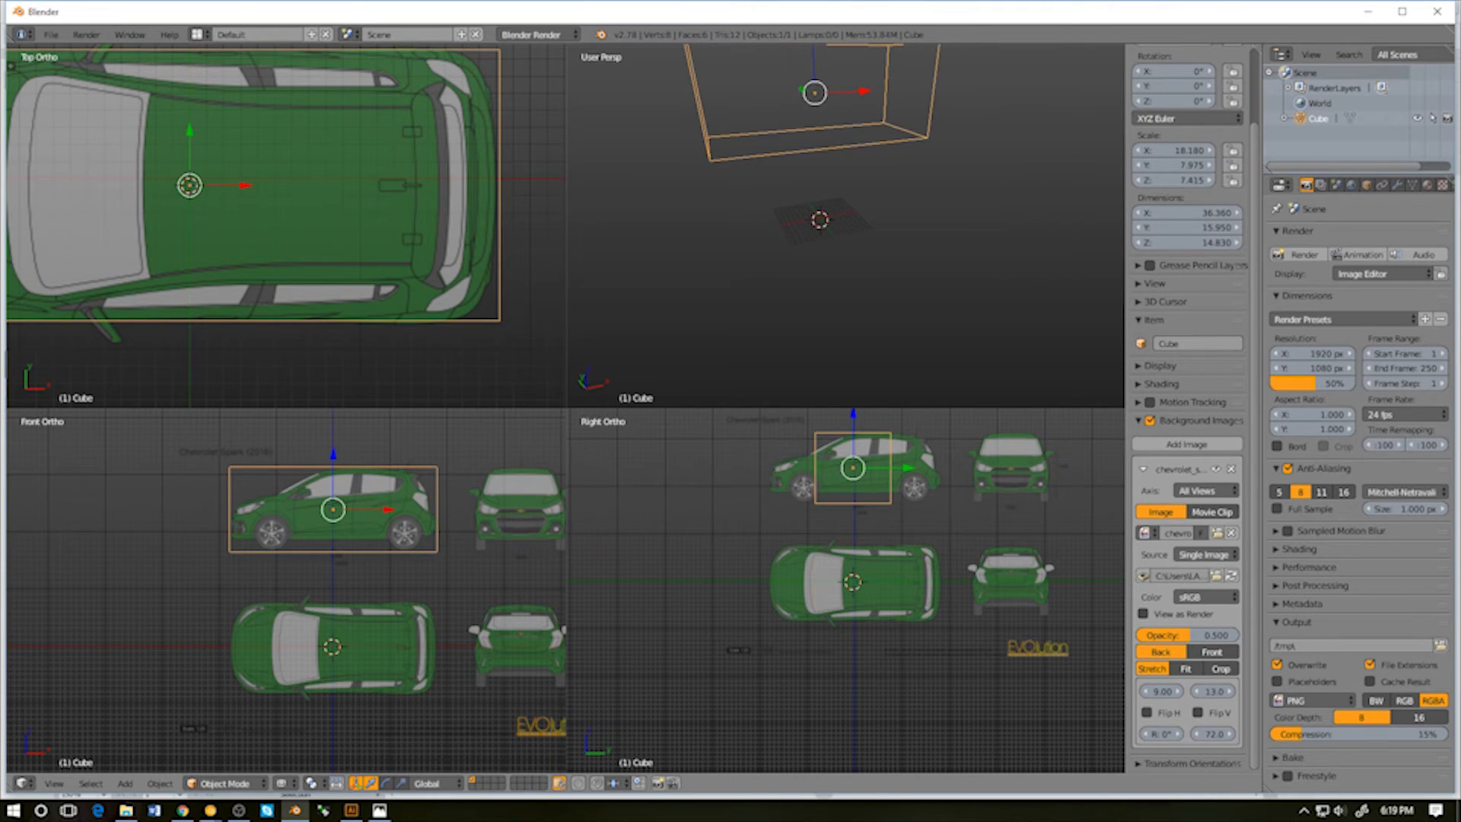
key(ctrl+z)
shift+middle_drag(333, 586, 313, 587)
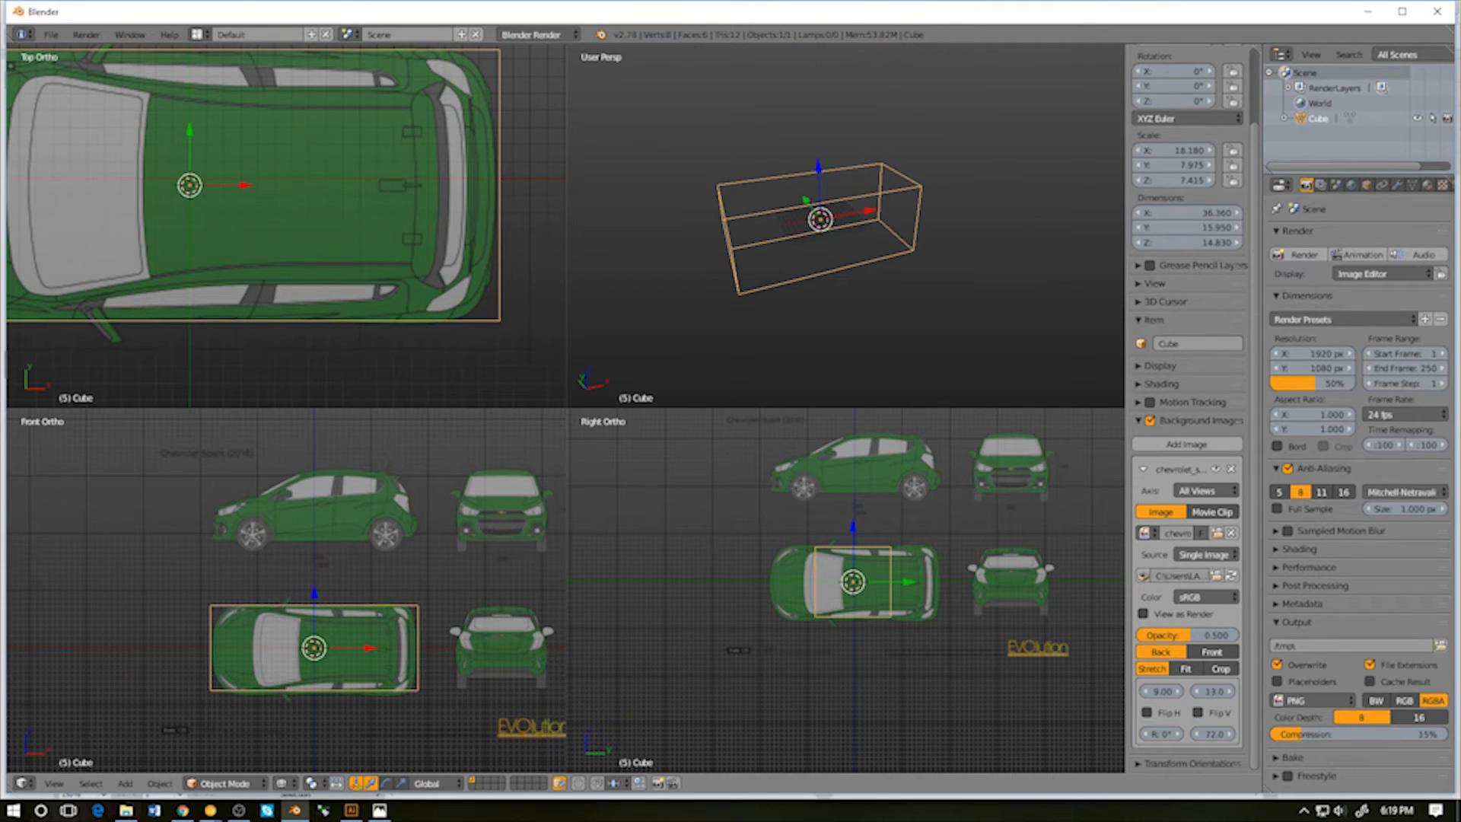
Restrict the existing background image to the Top view and add a second background image assigned to the Front view
click(1206, 490)
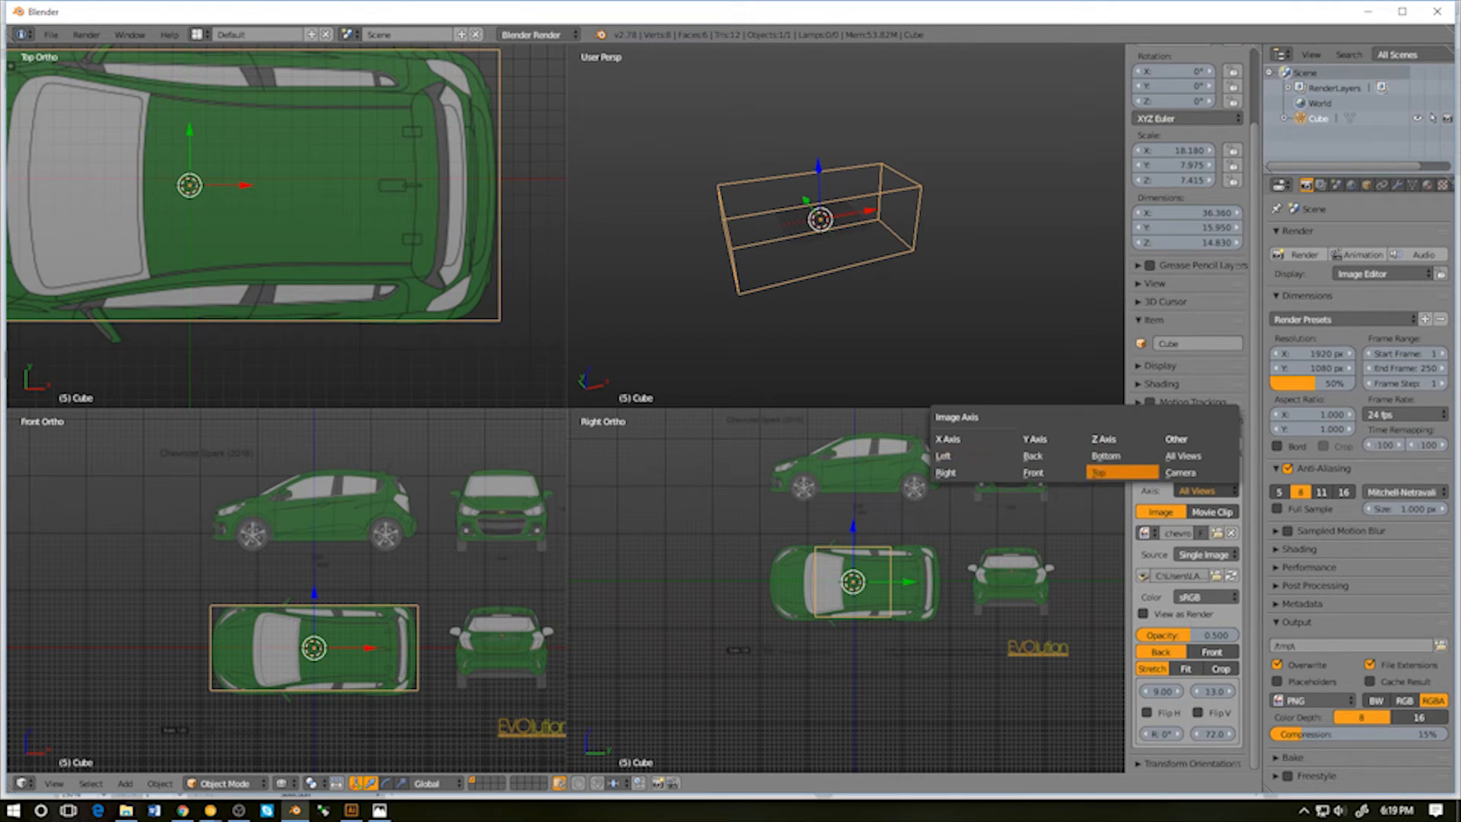
click(1118, 472)
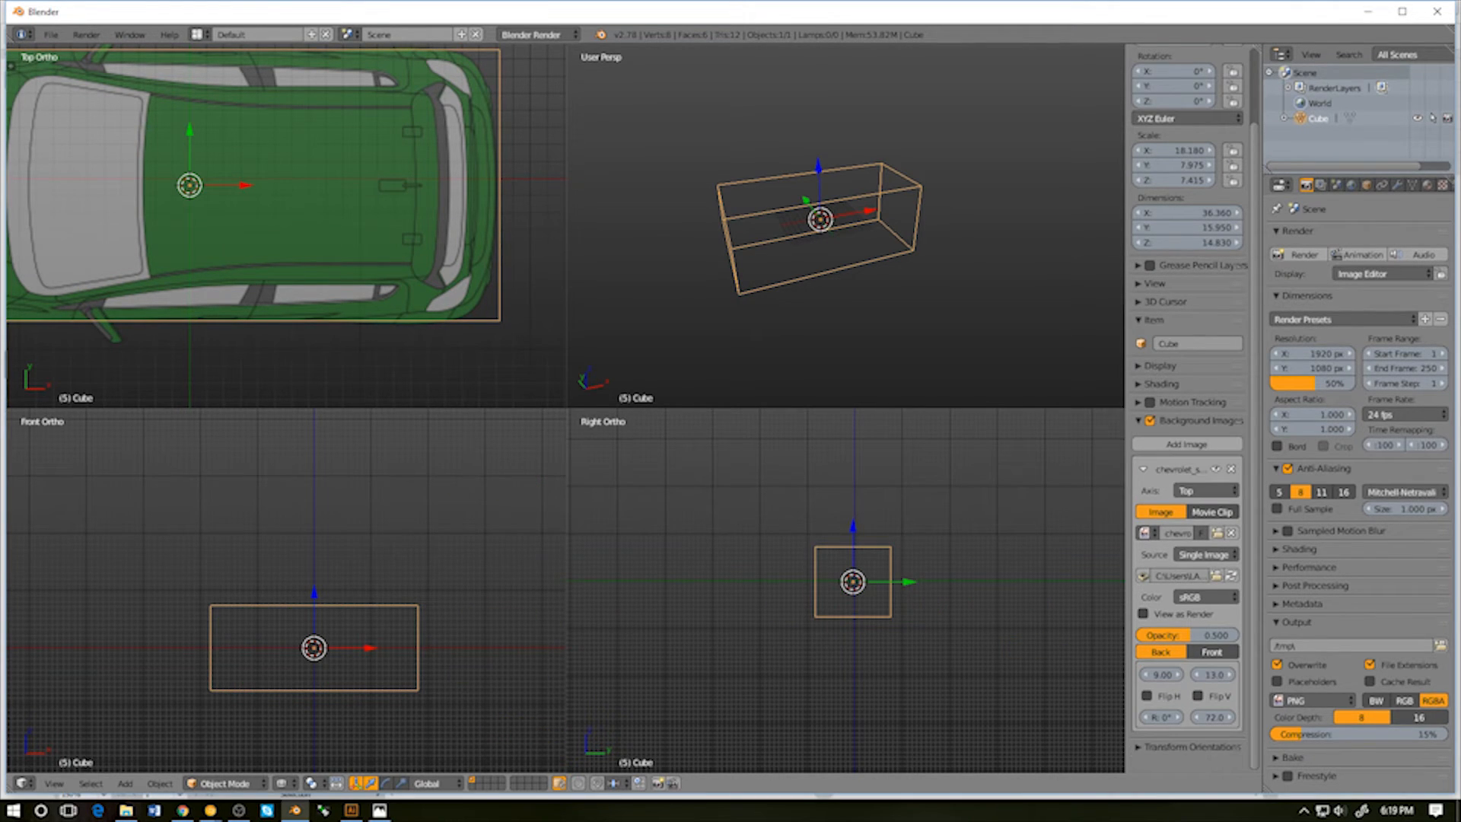
click(1187, 444)
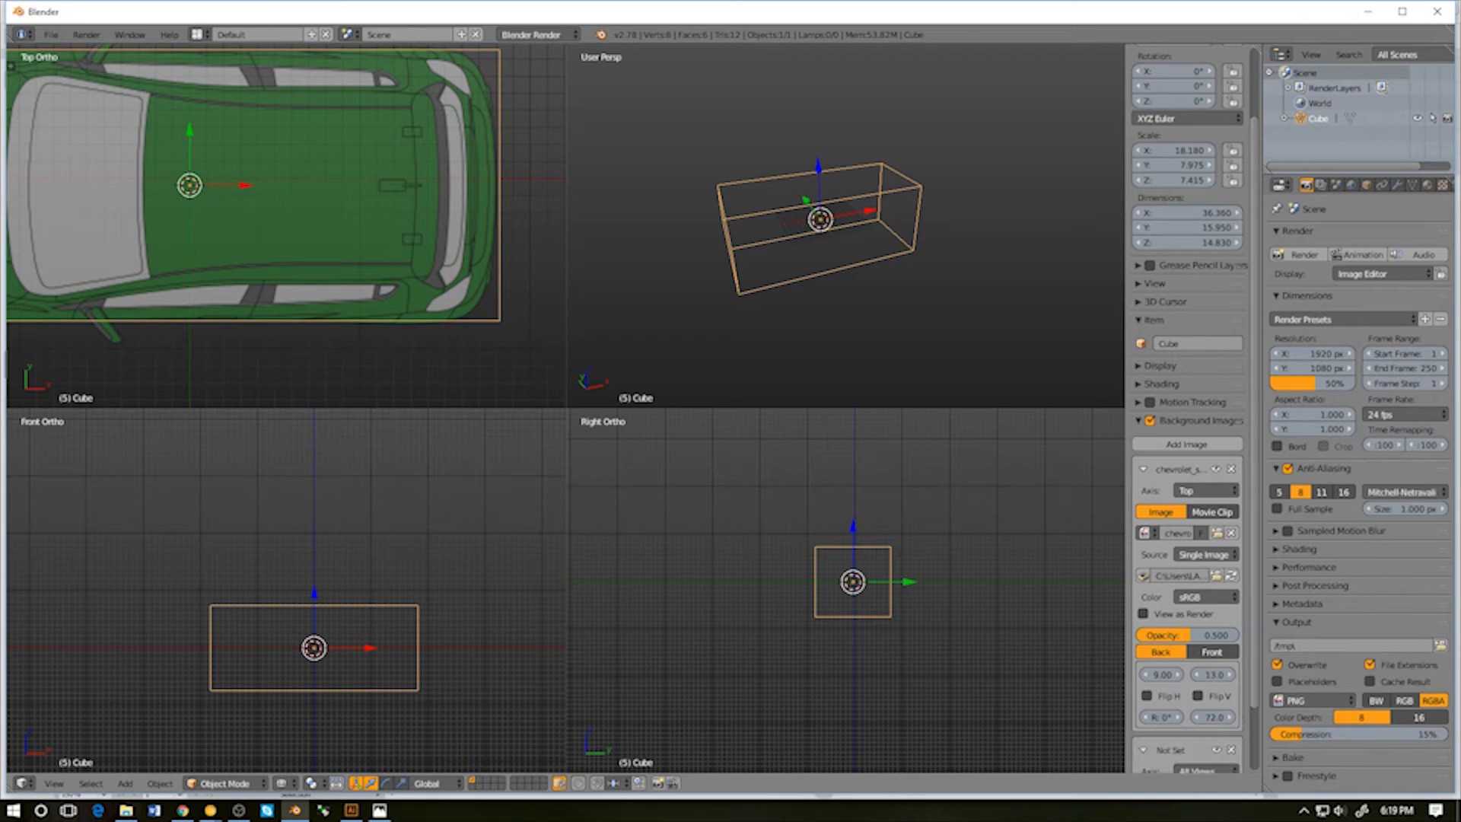
scroll(1187, 578, down, 3)
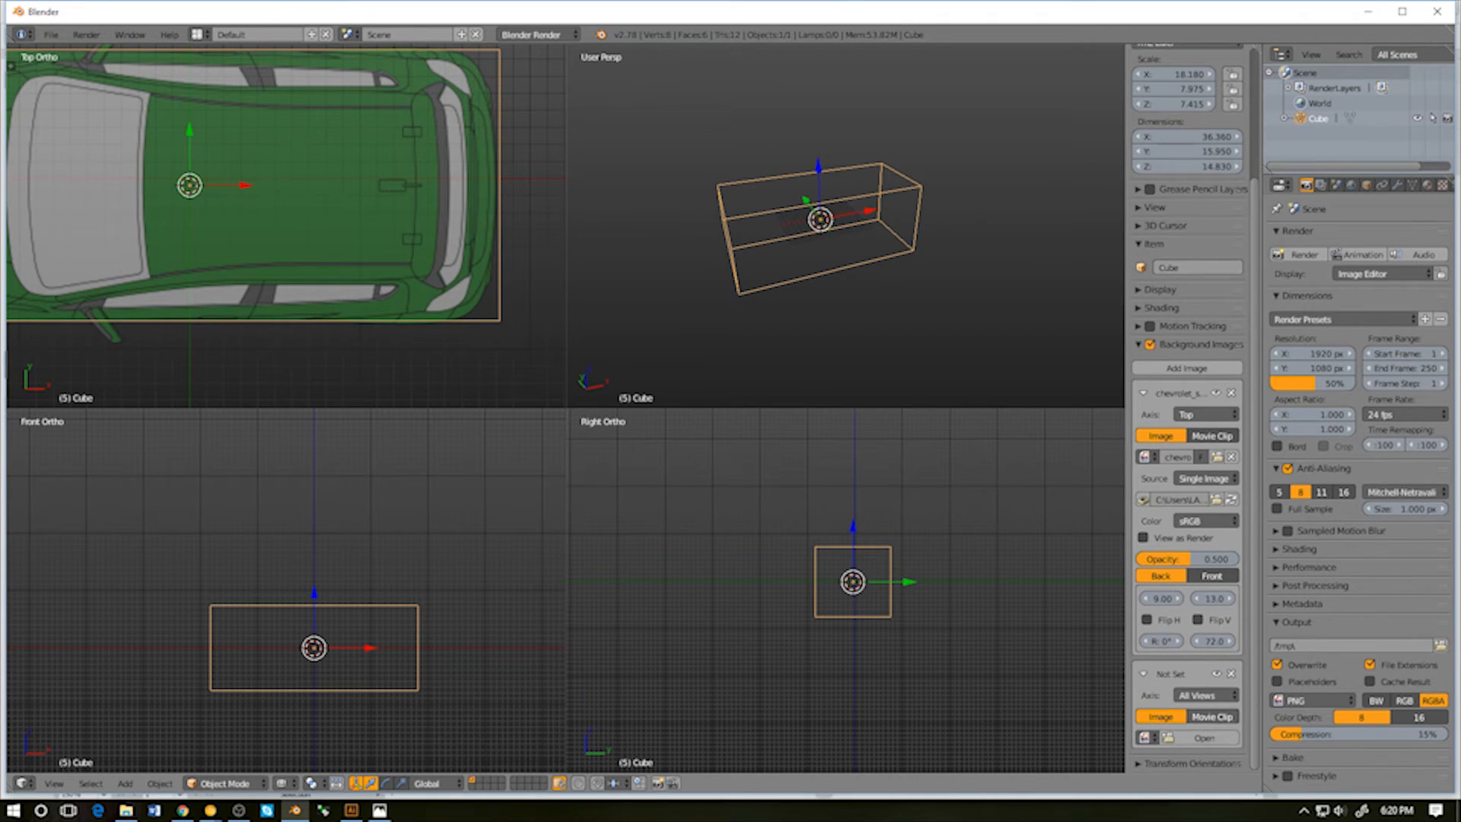
click(1208, 695)
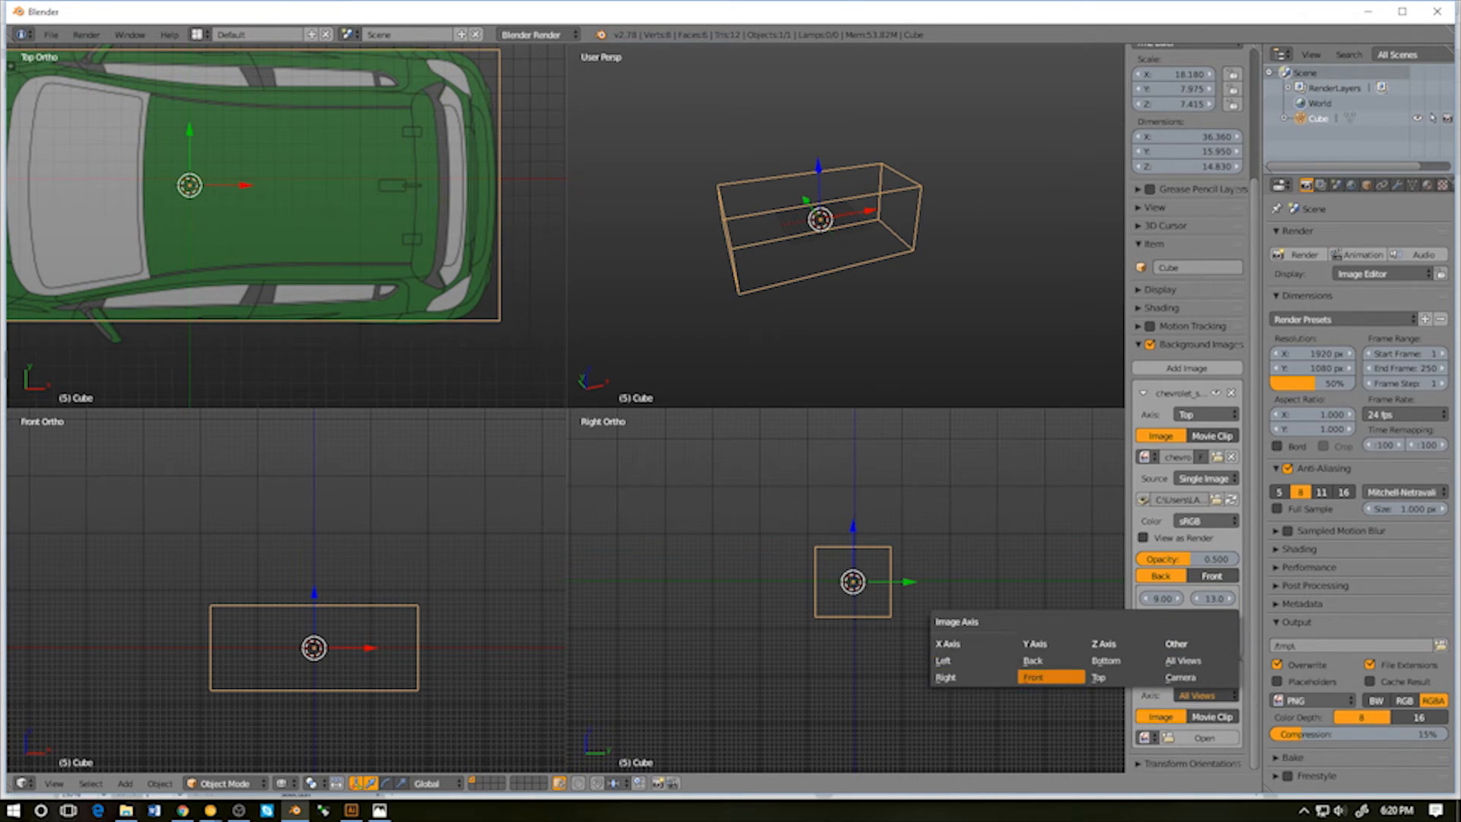
click(974, 677)
Load chevrolet_spark_blueprint.png from the bin folder into the Front background image
click(1204, 737)
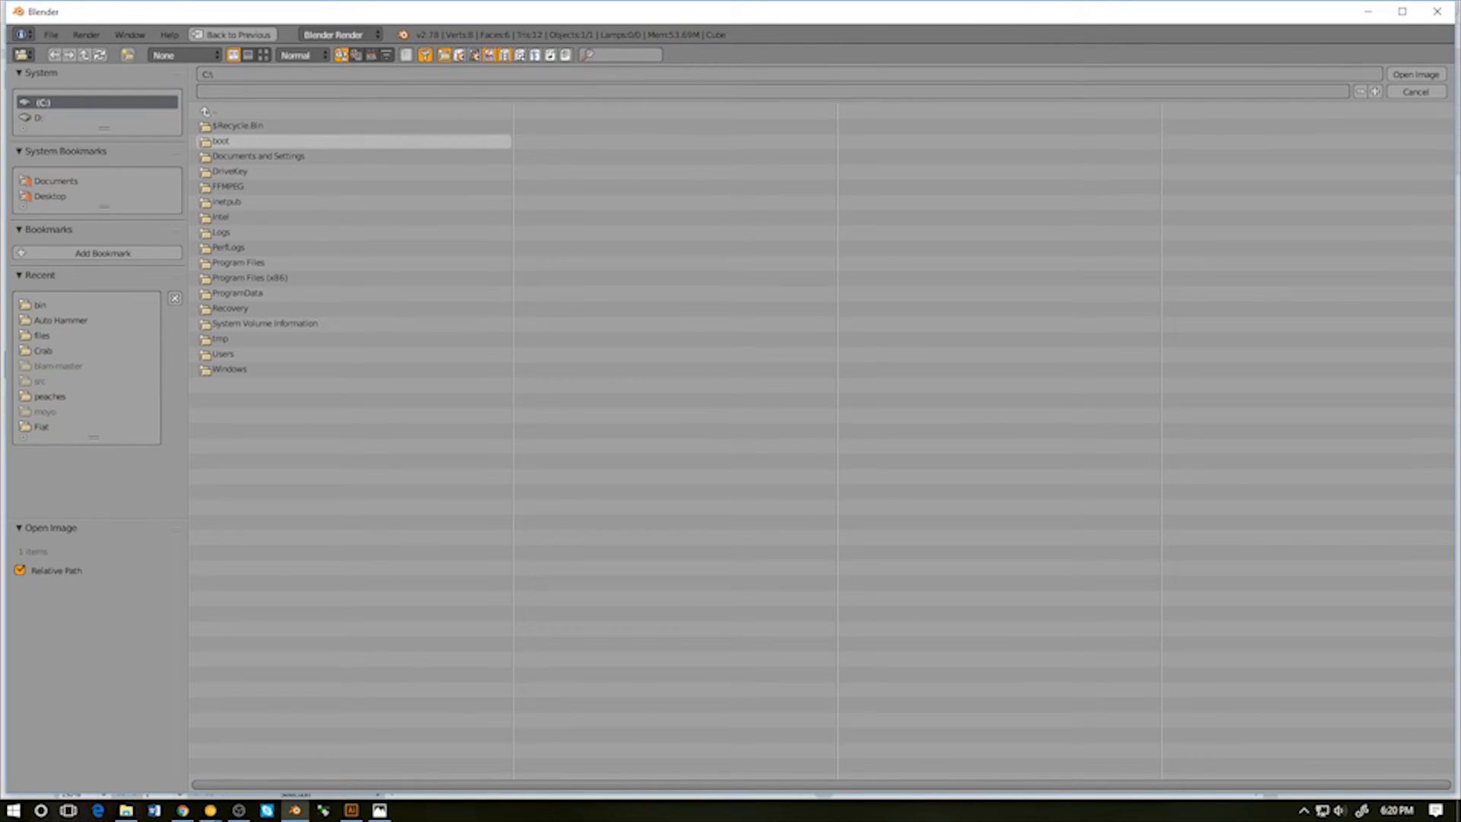
click(40, 304)
click(269, 156)
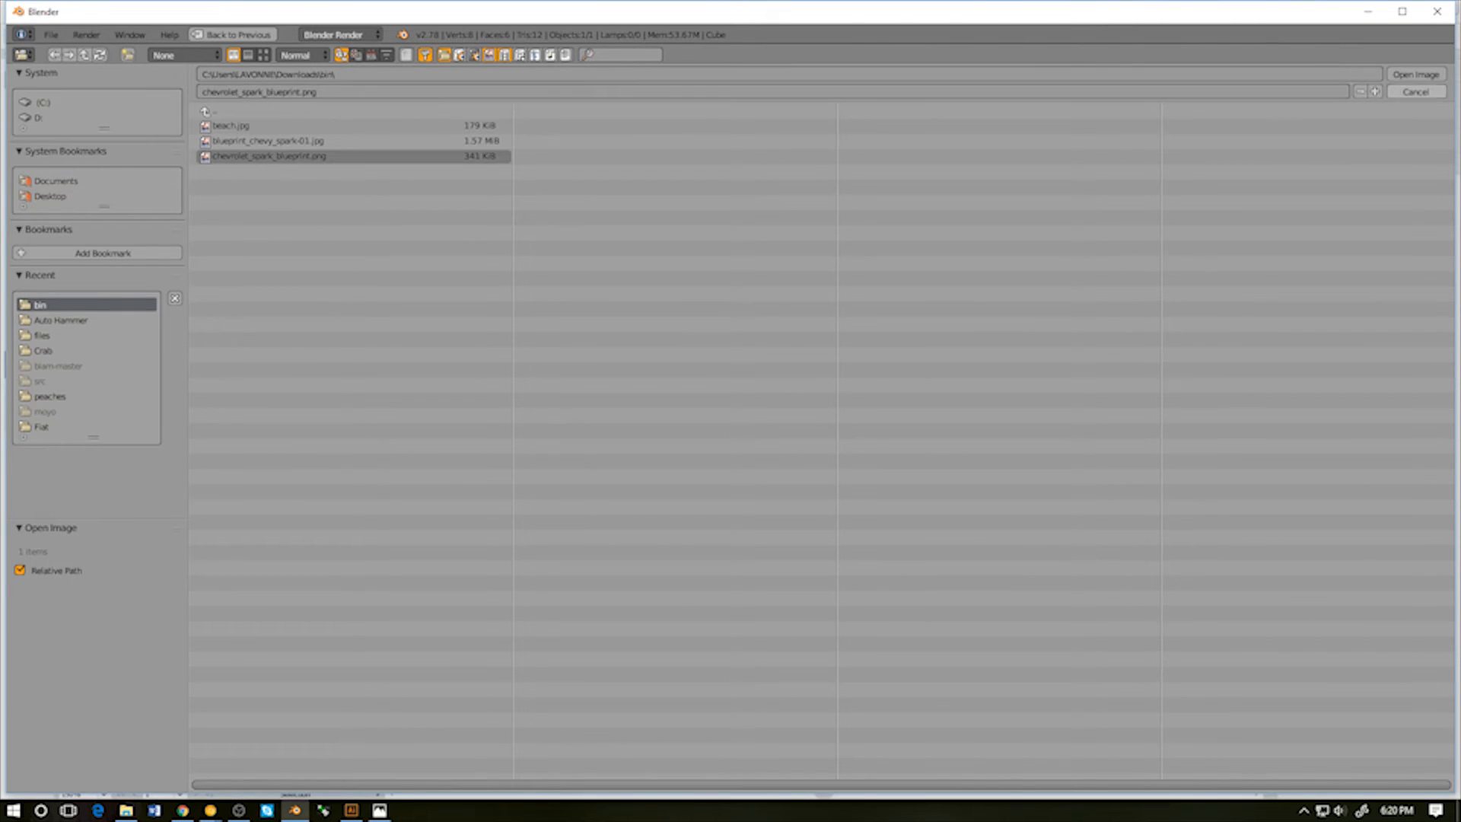
click(1415, 74)
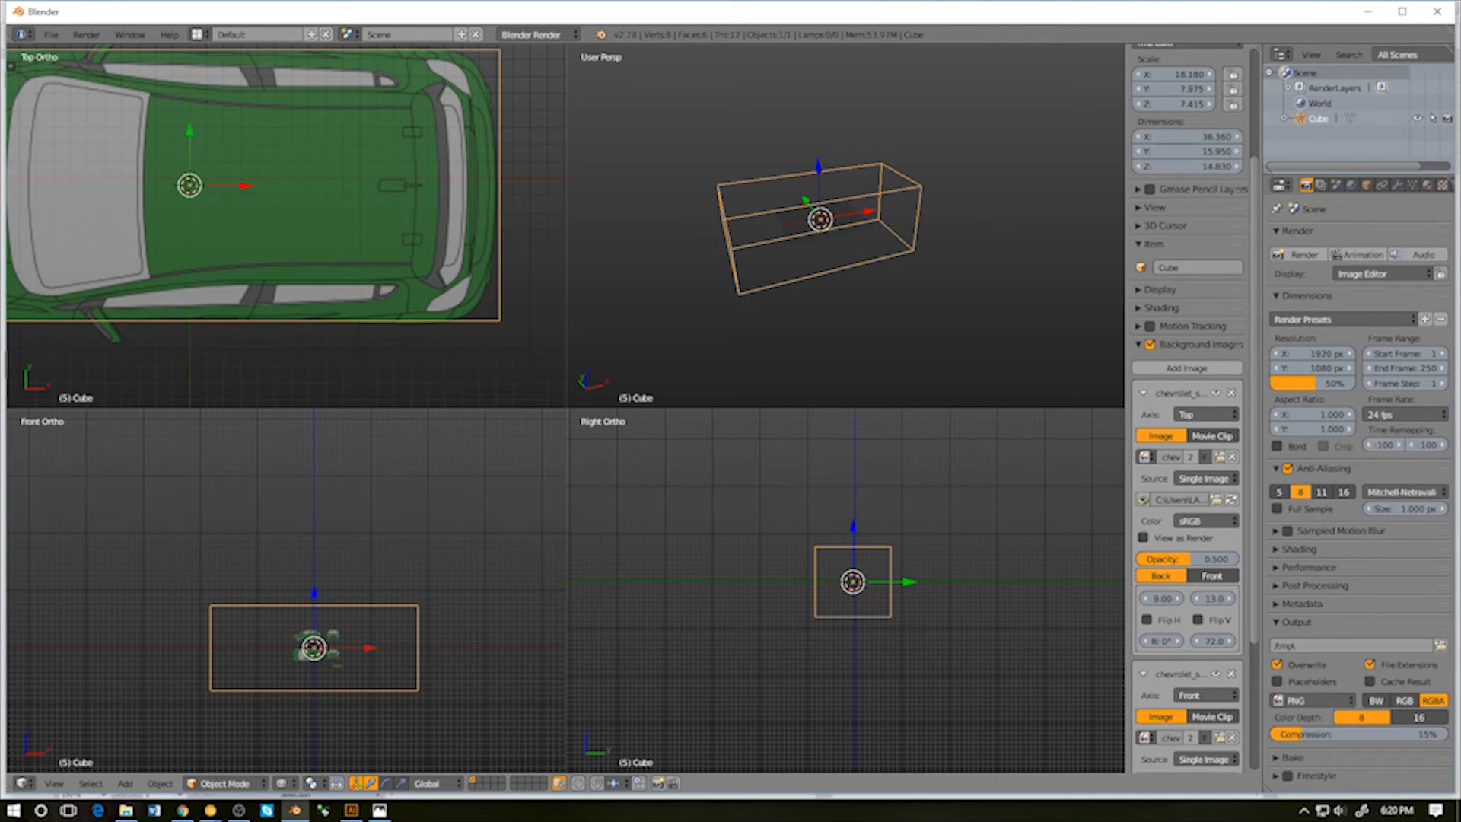
Copy the Top background image's vertical offset of 13.05 to the Front background image
scroll(286, 590, down, 2)
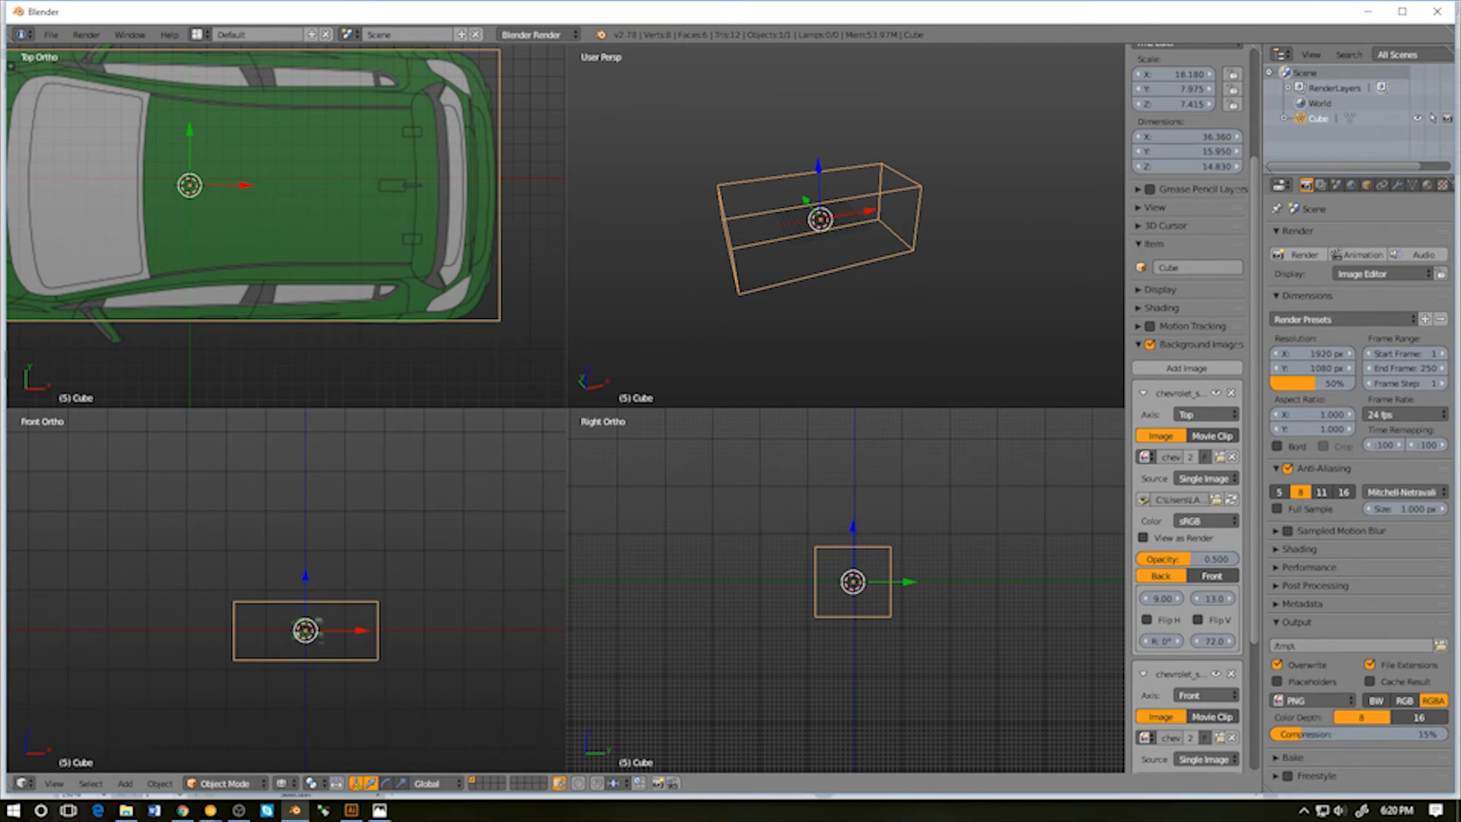
scroll(1187, 411, down, 4)
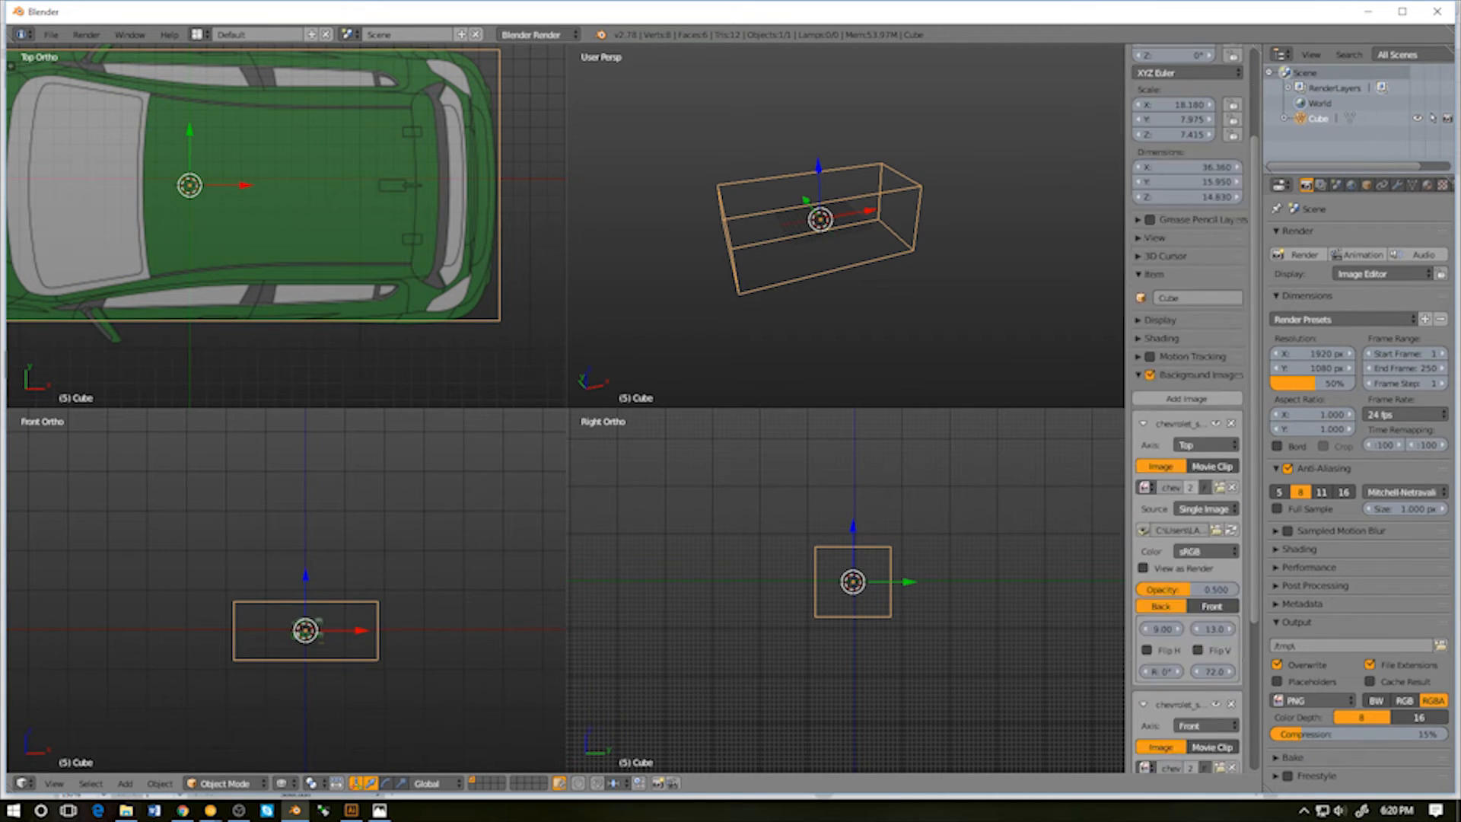
scroll(1186, 410, up, 5)
scroll(1187, 456, down, 7)
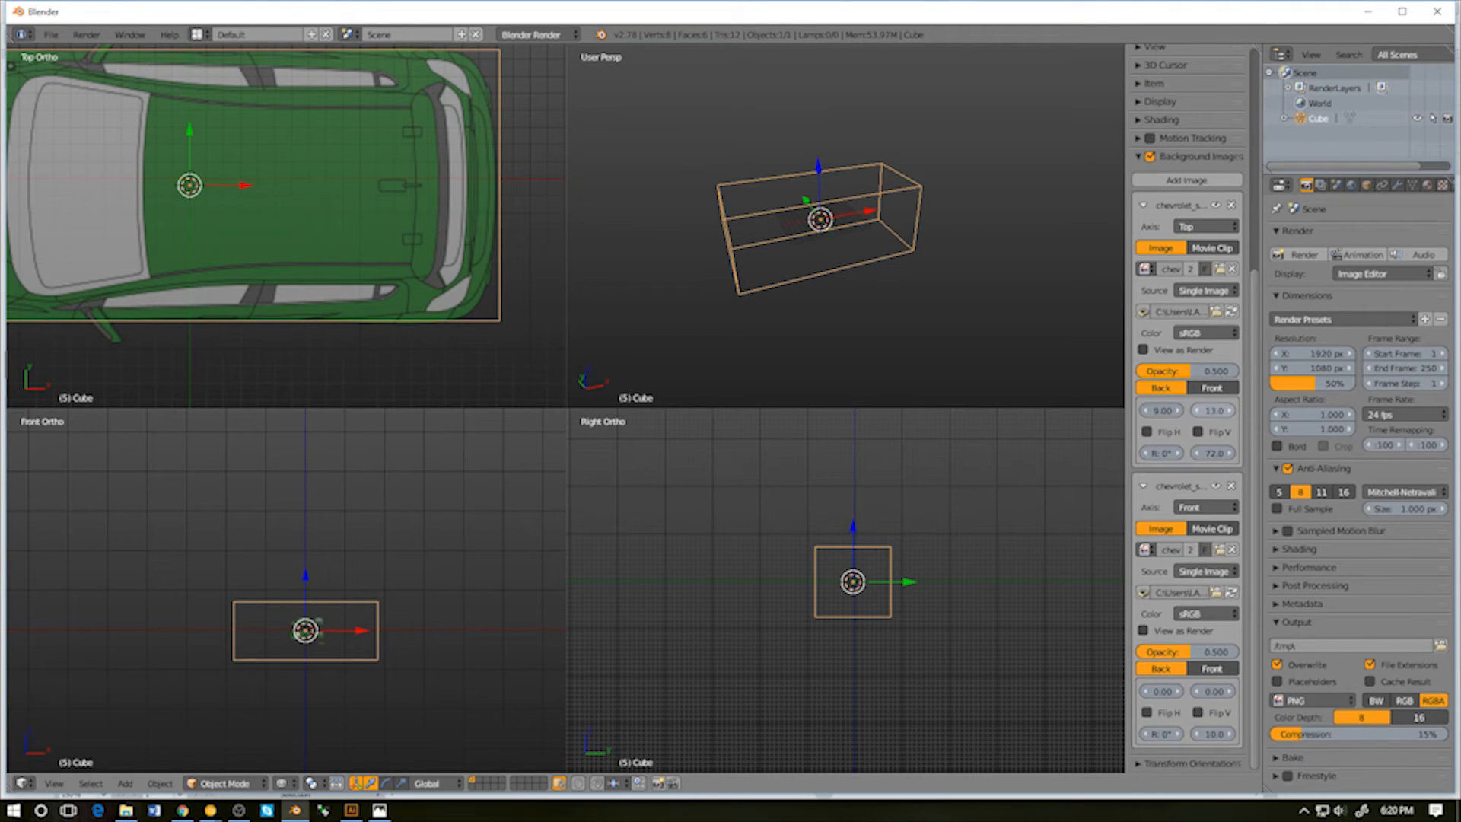
click(1213, 410)
key(ctrl+c)
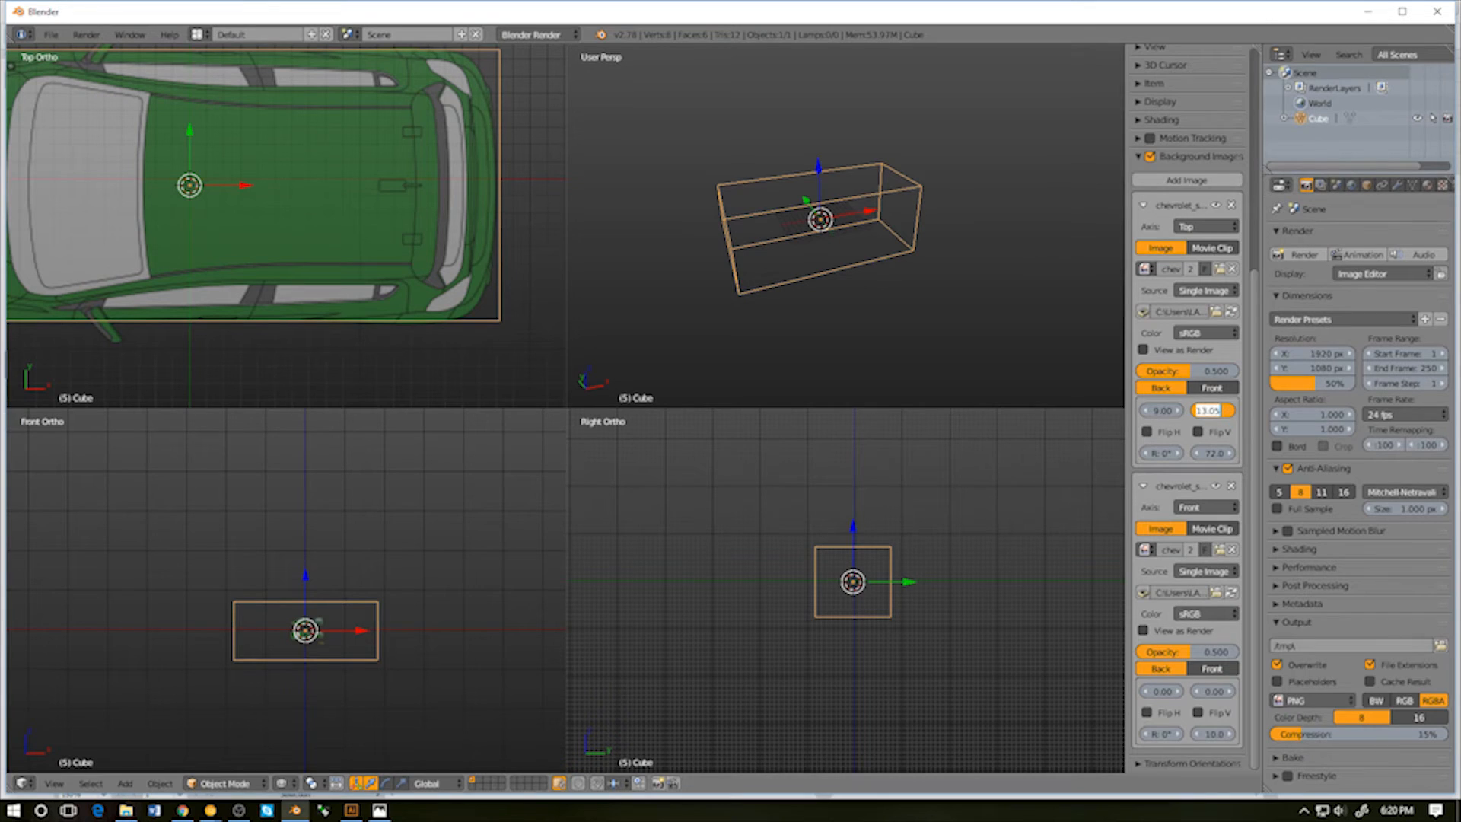
click(1212, 690)
key(ctrl+v)
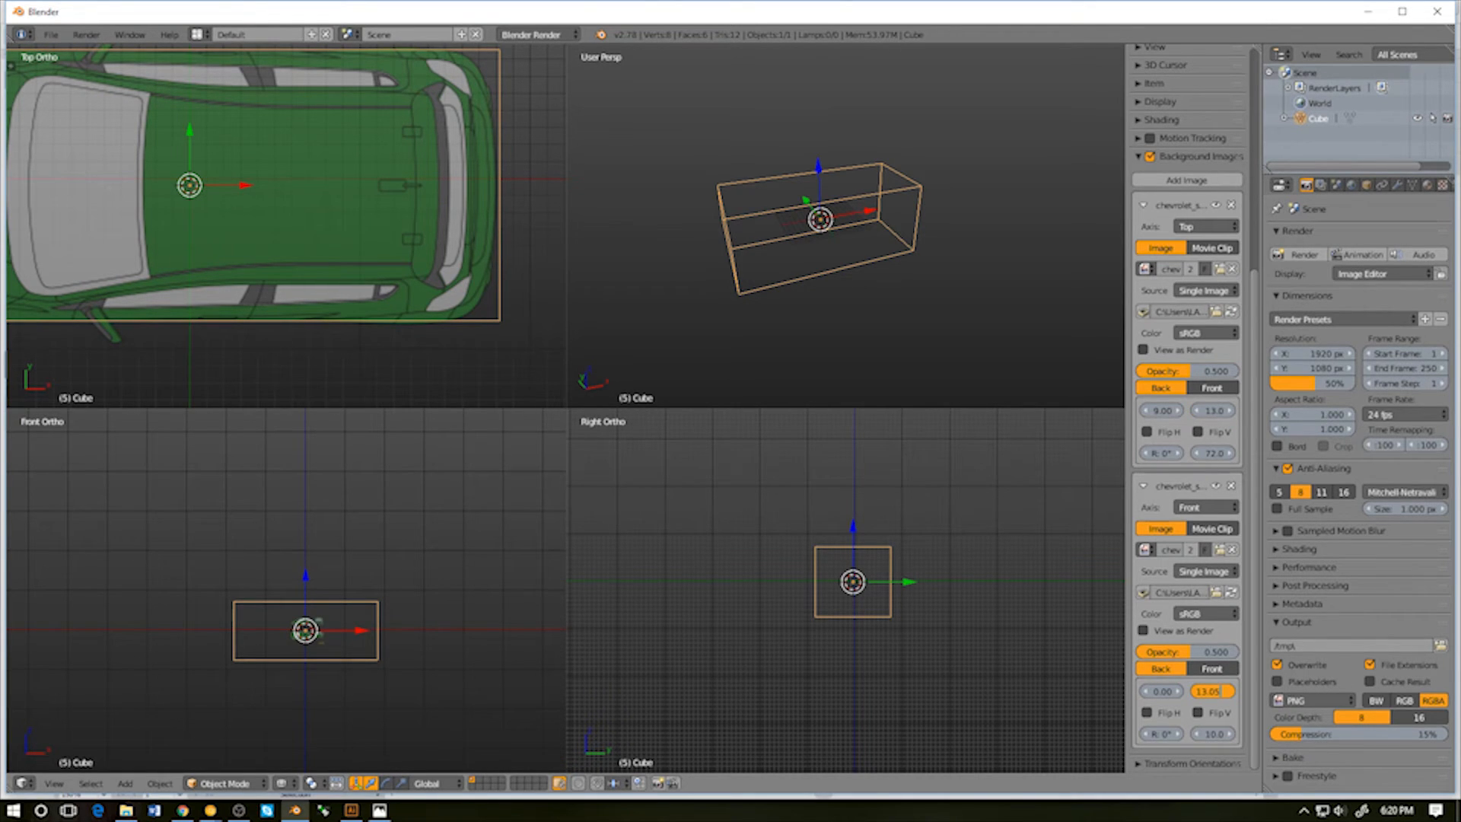
key(Return)
Set the Front background image's size to 72 and its horizontal offset to 9
click(1213, 735)
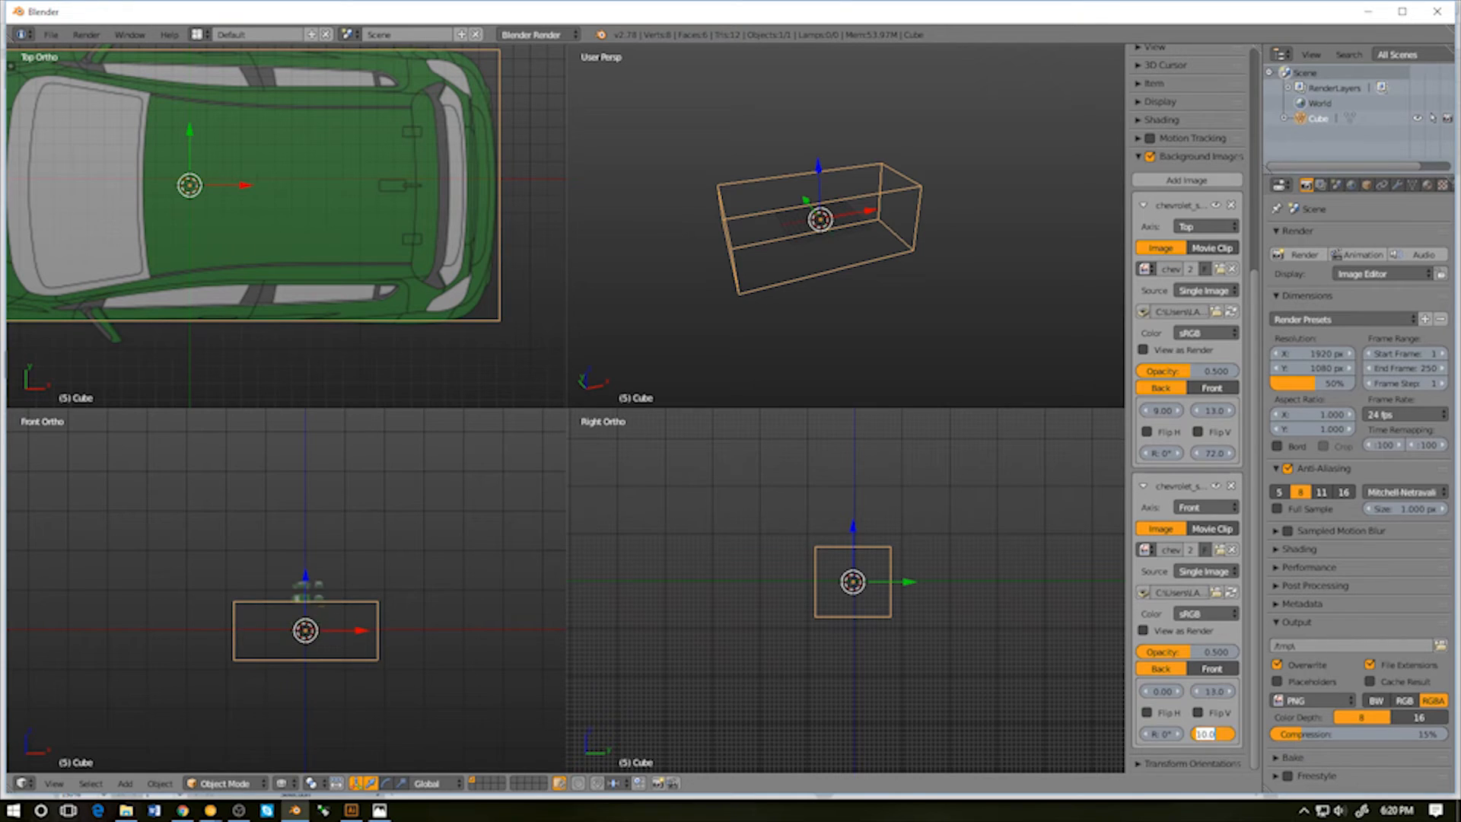
text(72)
key(Return)
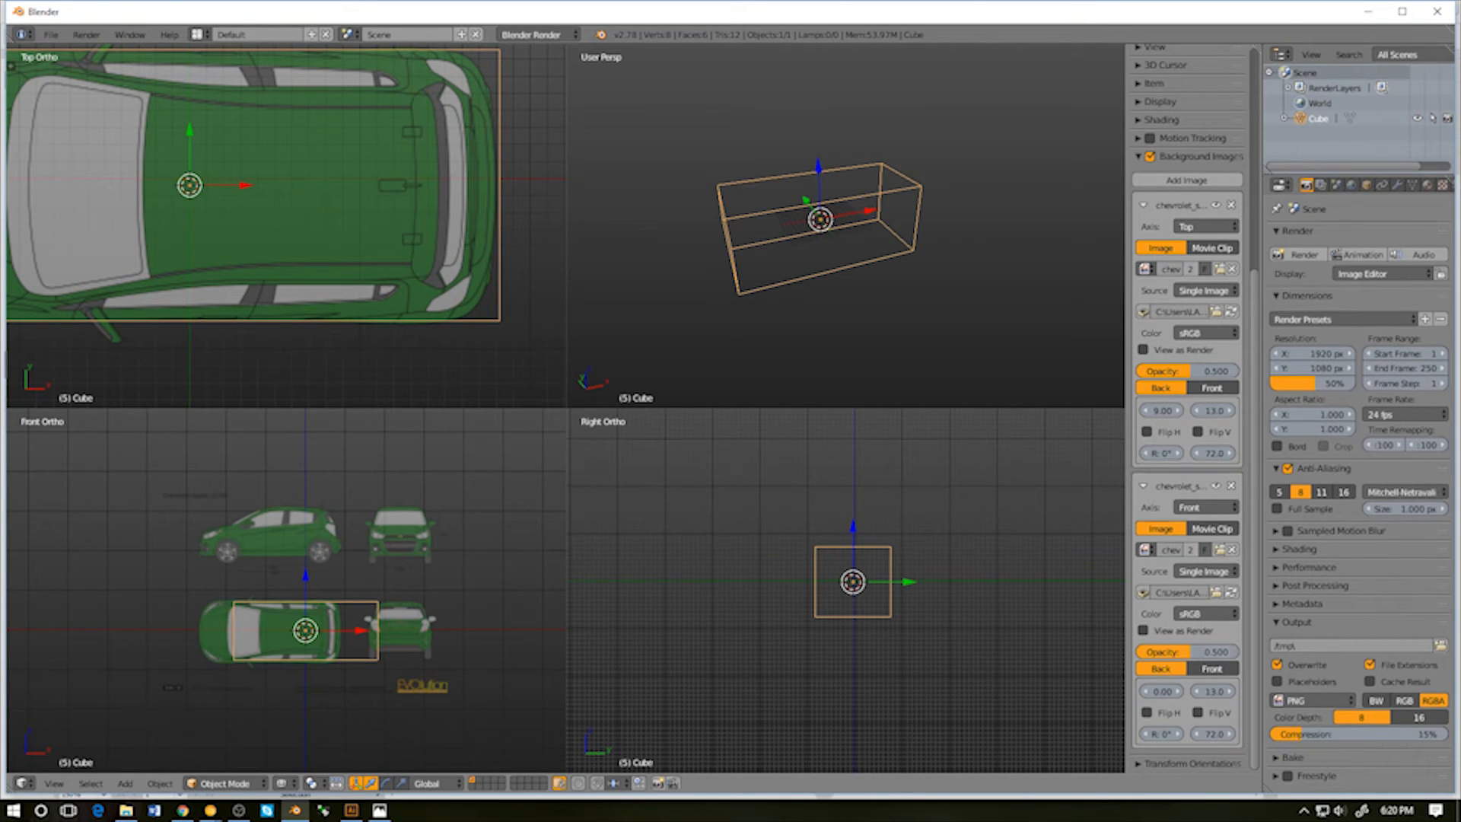
click(1161, 691)
text(9)
key(Return)
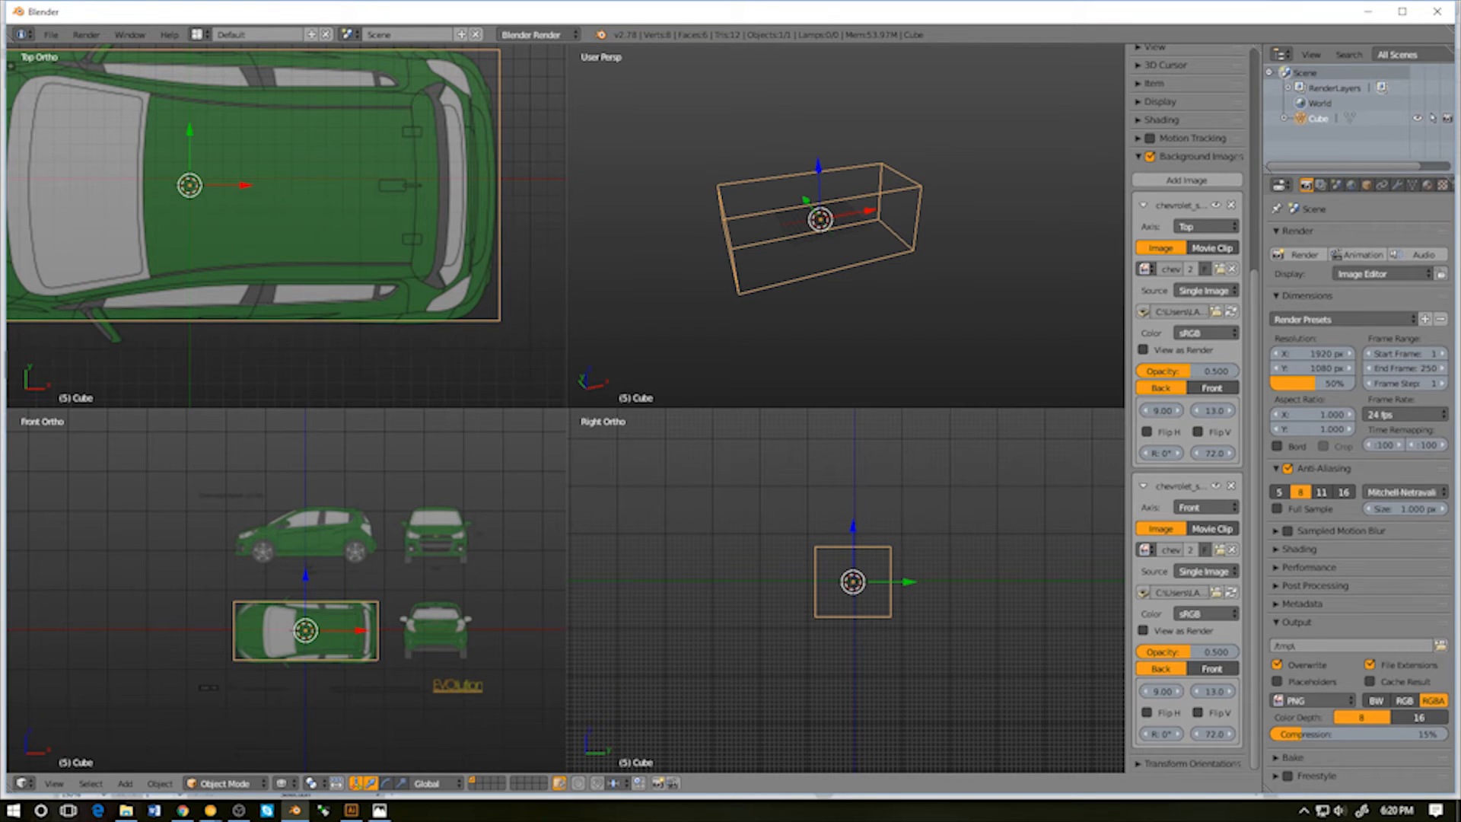
Shift the Front background image to a vertical offset of about -20.7 so the car's side view sits inside the cube outline
scroll(428, 631, up, 5)
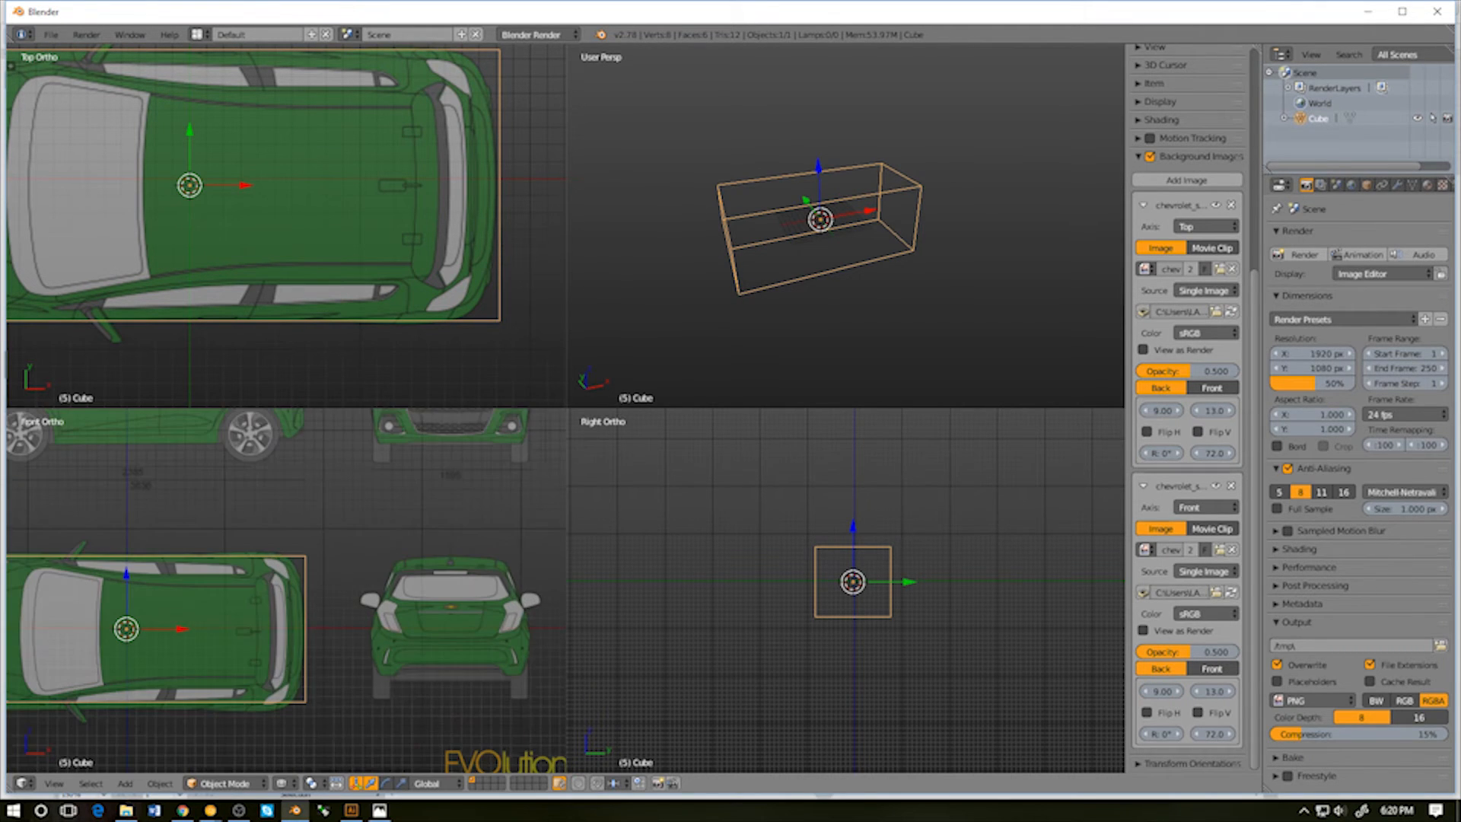
shift+middle_drag(380, 620, 517, 660)
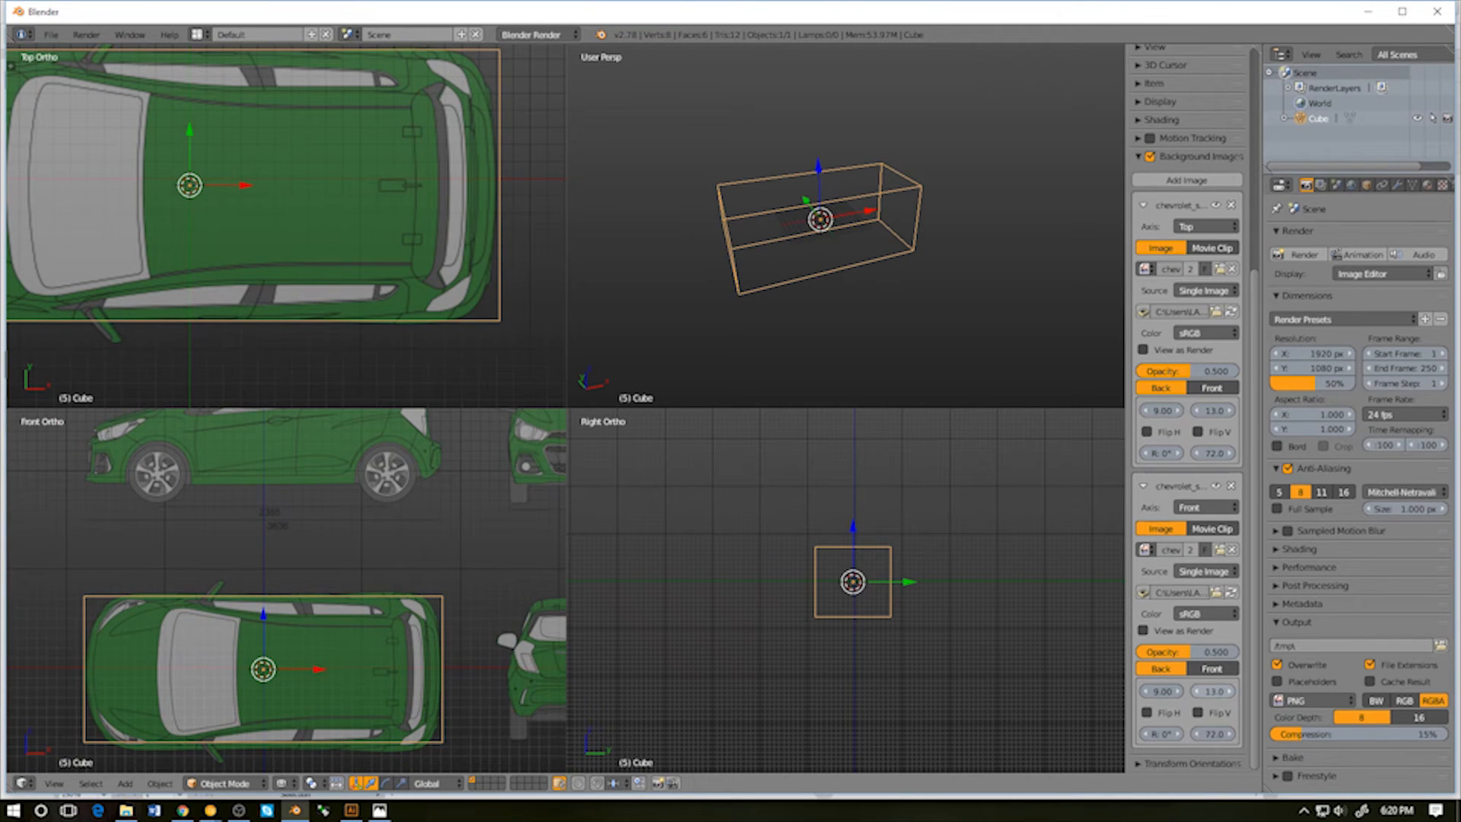
drag(1214, 691, 1156, 691)
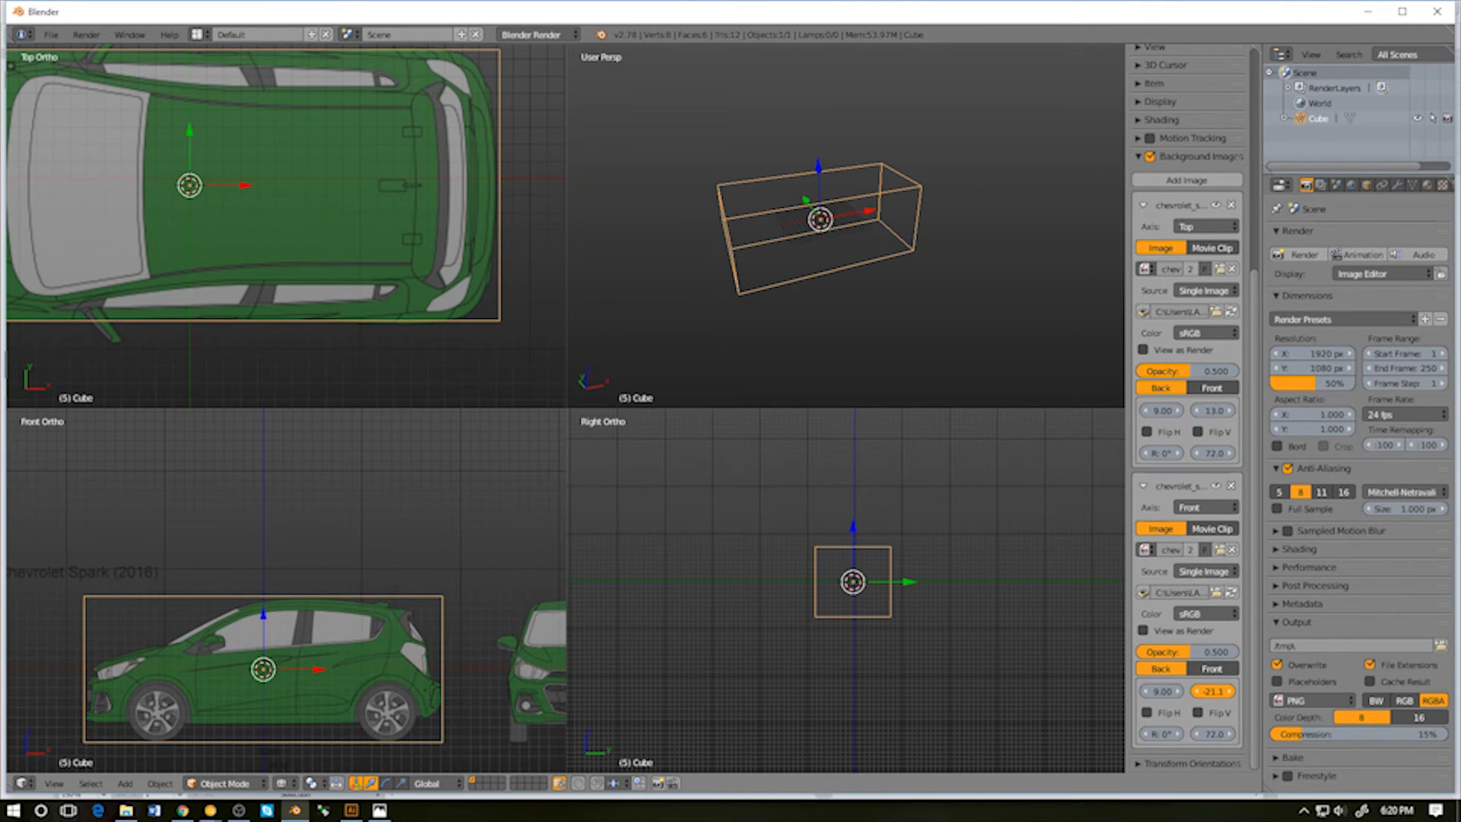
drag(1214, 690, 1224, 690)
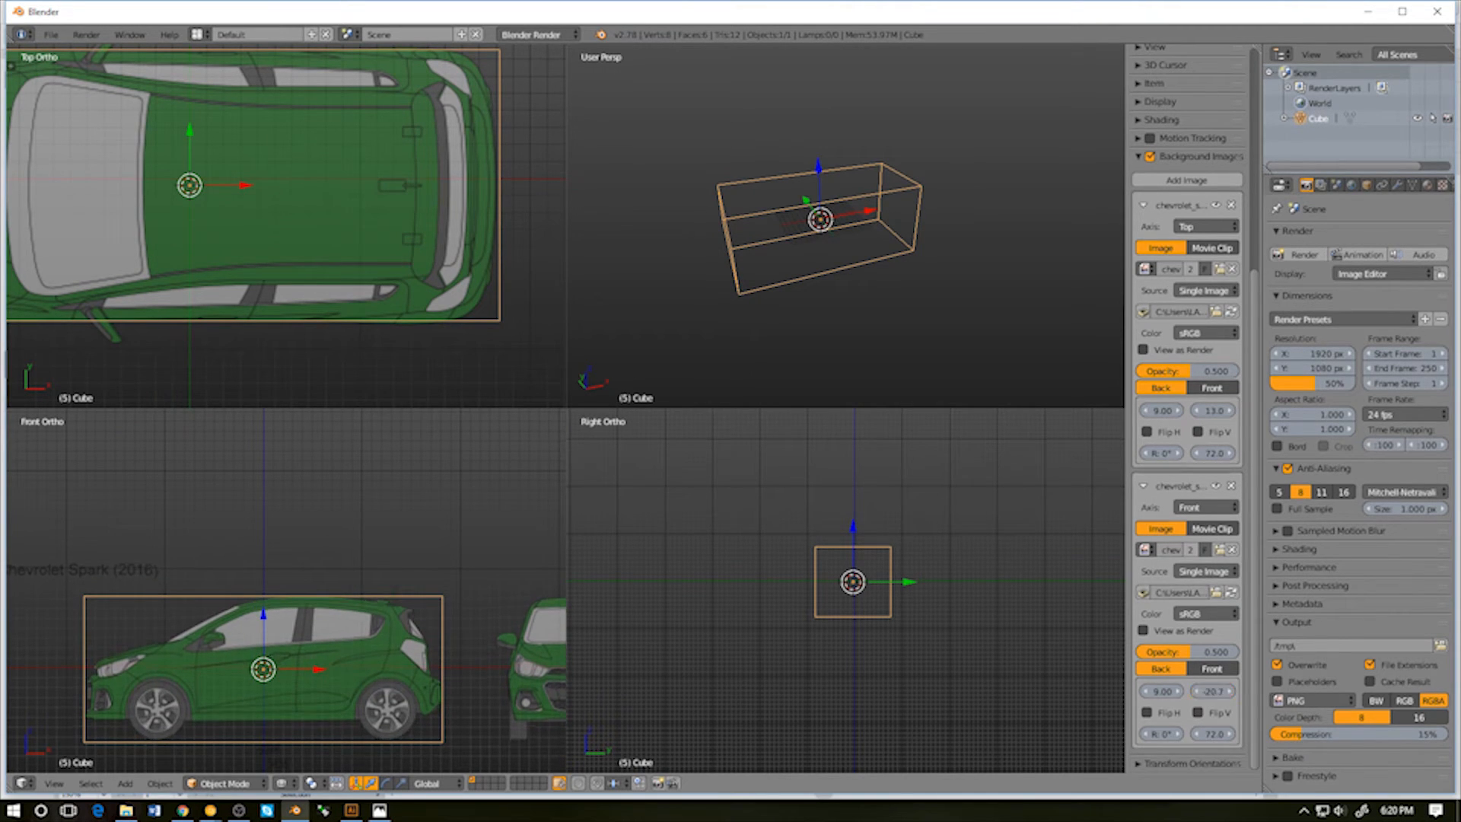
Replace the quad view with a single viewport and show the front orthographic view
shift+middle_drag(304, 646, 341, 594)
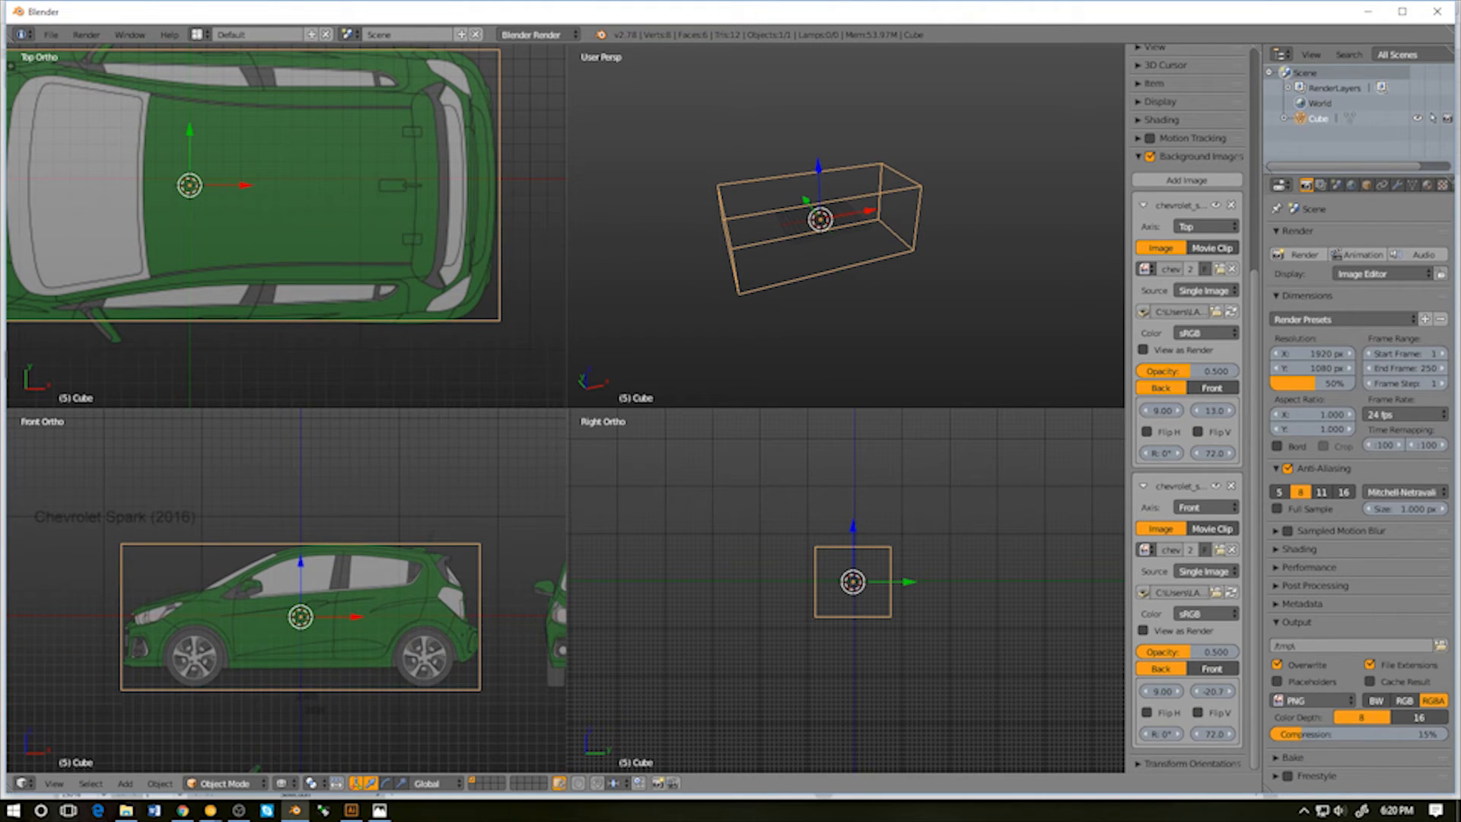
click(54, 783)
click(115, 359)
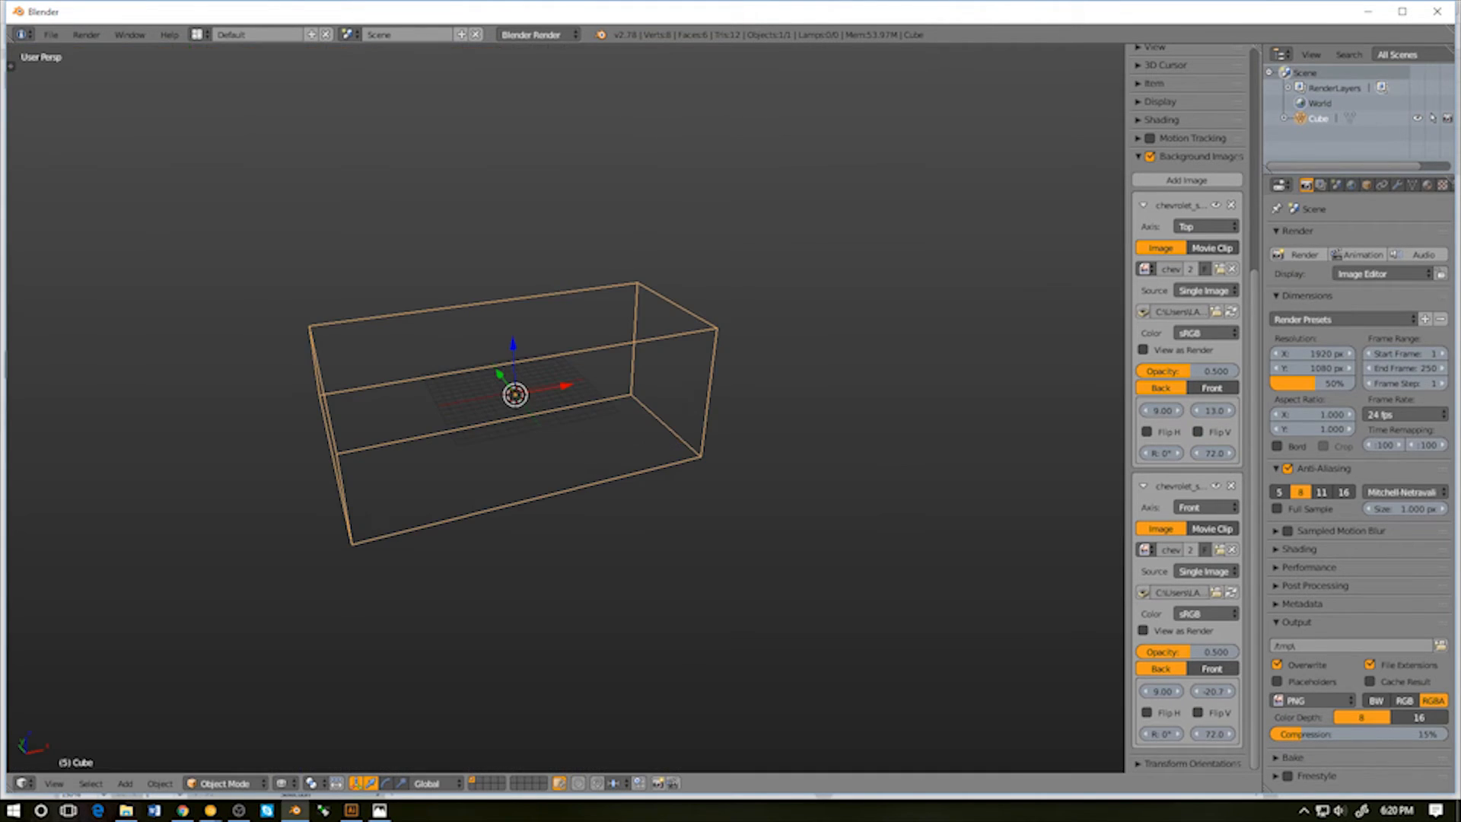
key(KP_1)
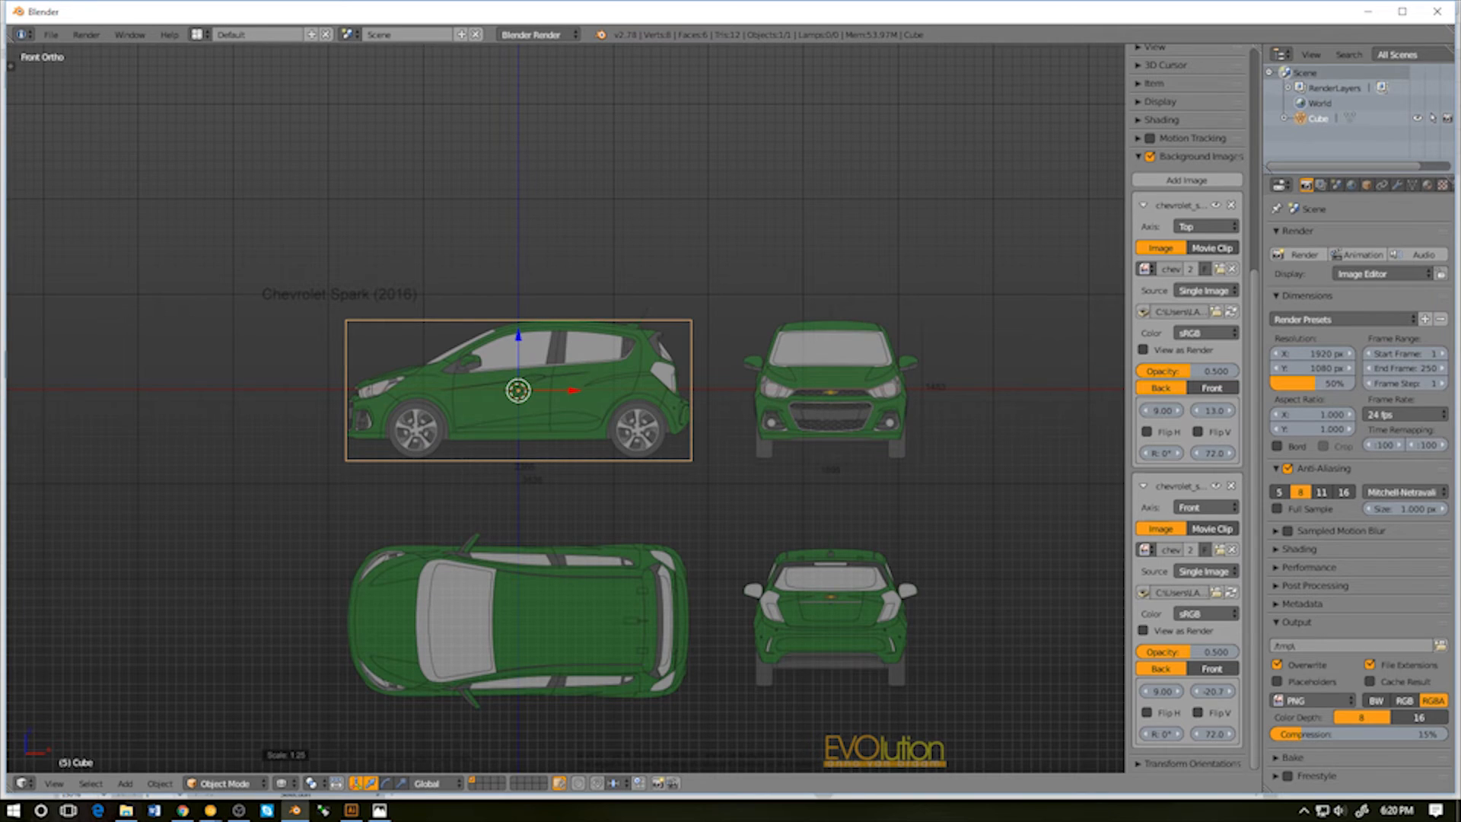
Fine-tune the Front background image's offsets to about -20.9 vertically and 9.05 horizontally so the car fits the cube outline
scroll(563, 407, down, 5)
scroll(563, 407, up, 10)
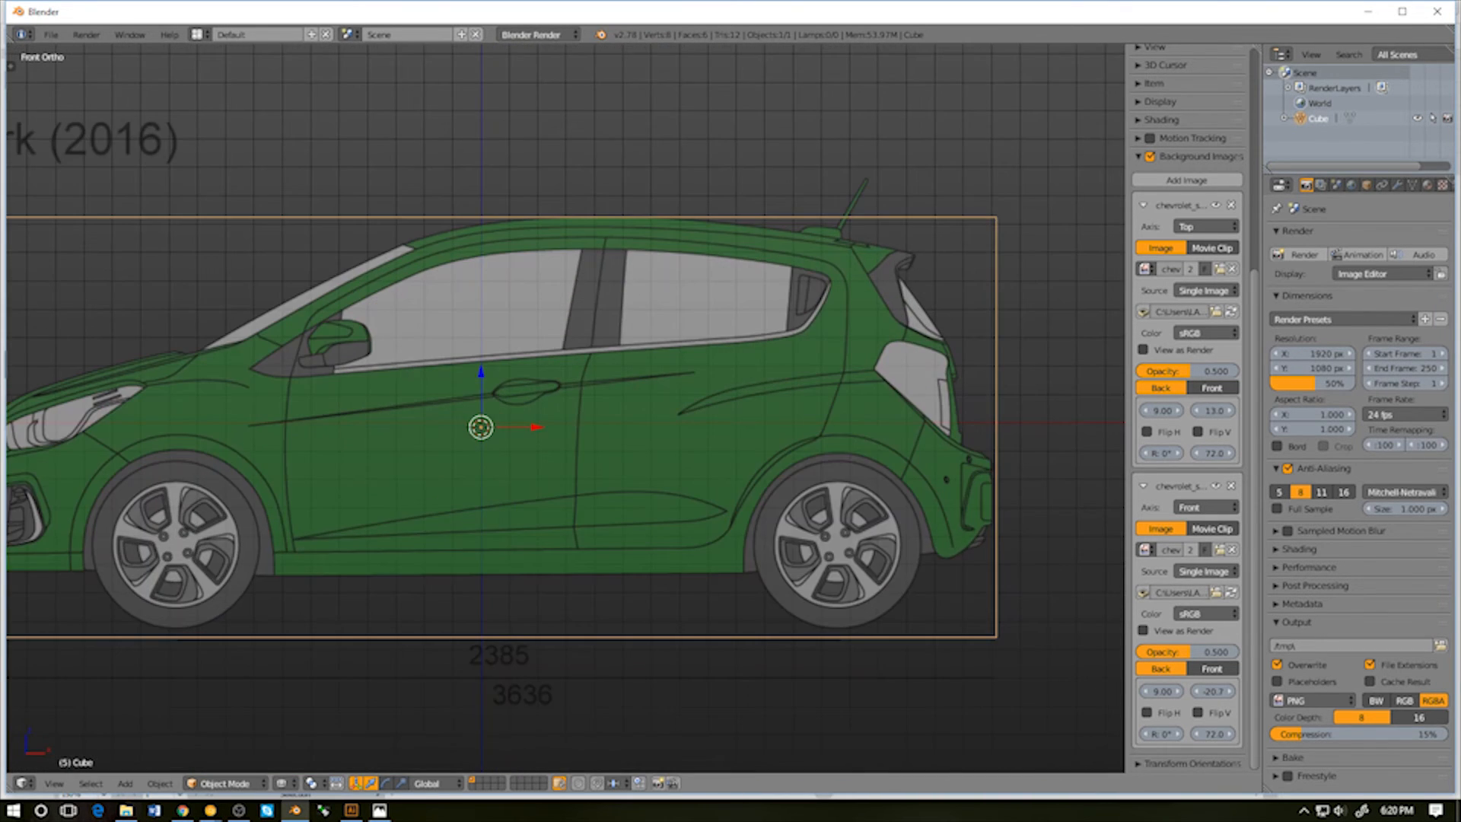
shift+middle_drag(487, 426, 688, 407)
scroll(565, 407, down, 2)
scroll(565, 407, up, 2)
shift+middle_drag(575, 407, 439, 391)
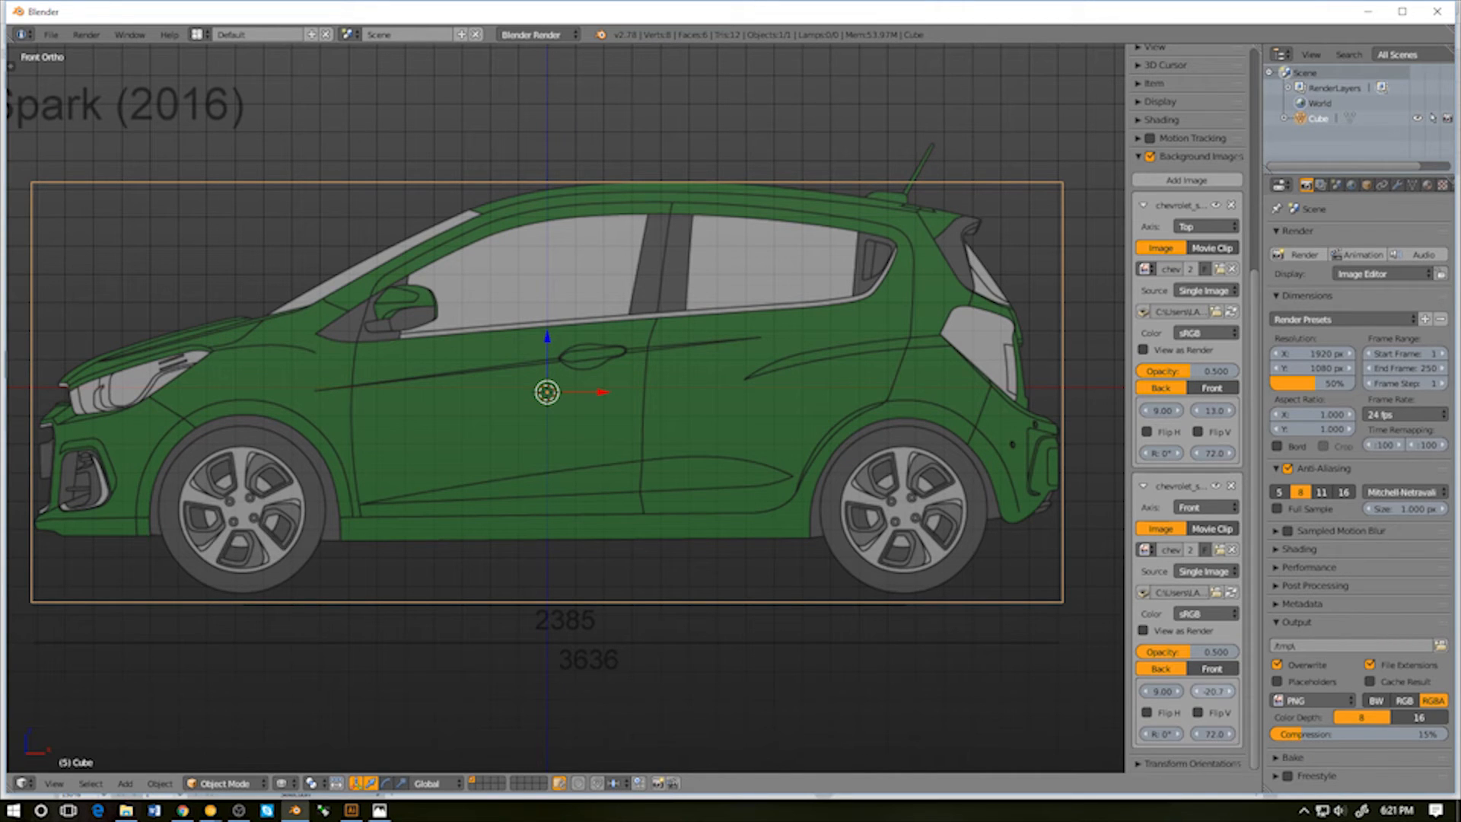
drag(1214, 691, 1202, 690)
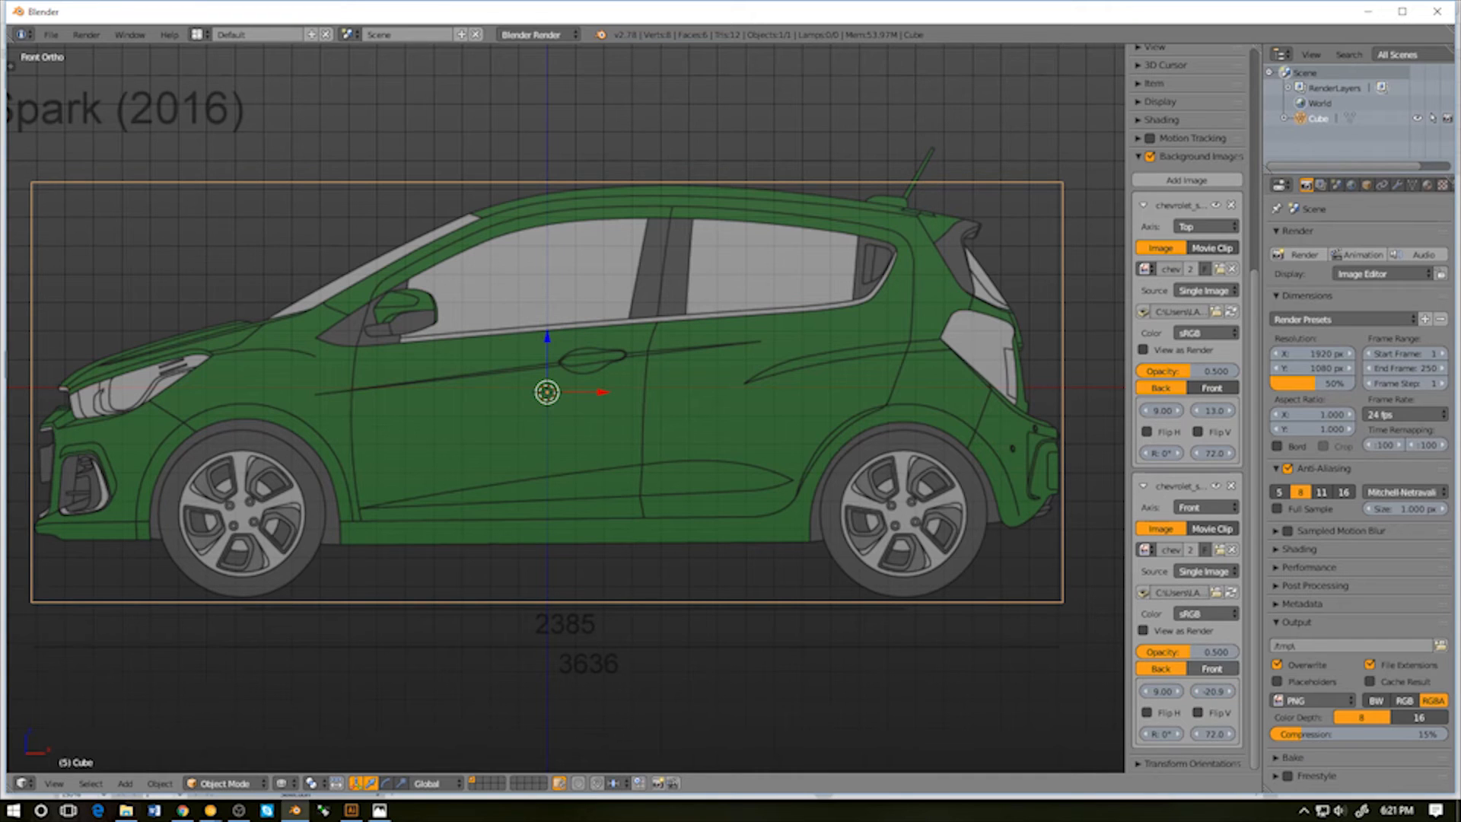
click(1178, 691)
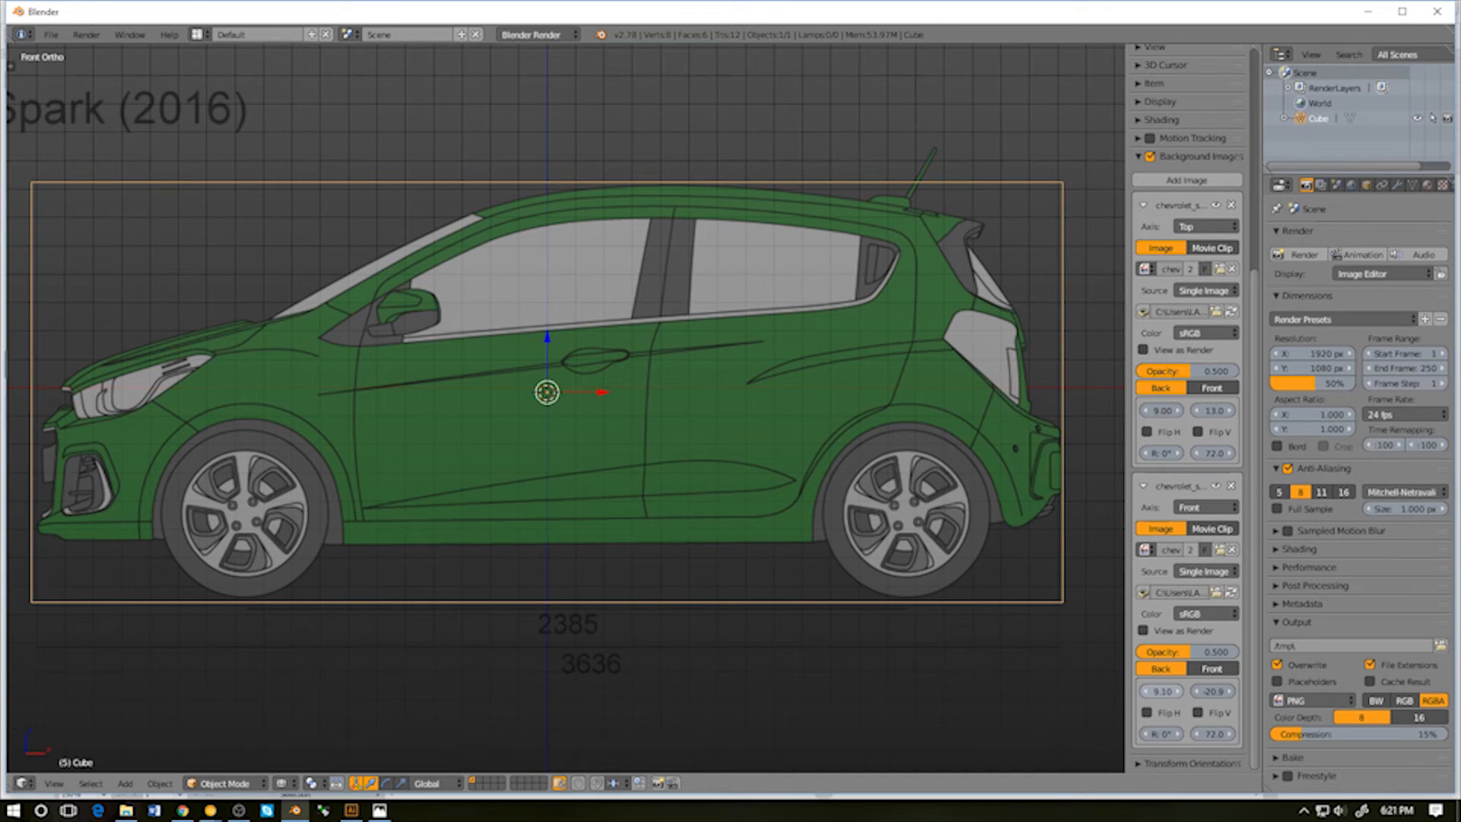
click(1162, 690)
click(1162, 691)
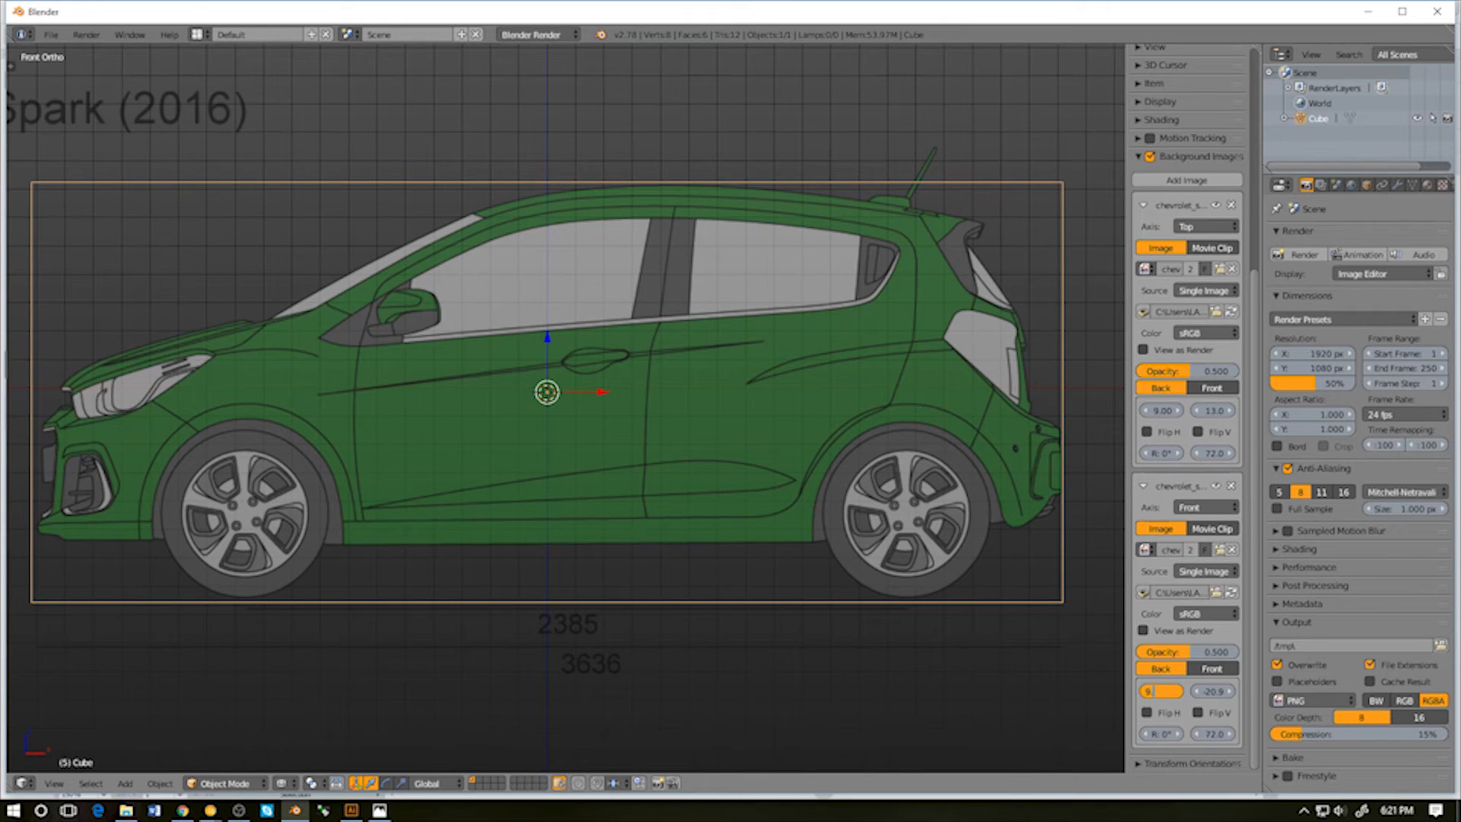
text(5)
key(Return)
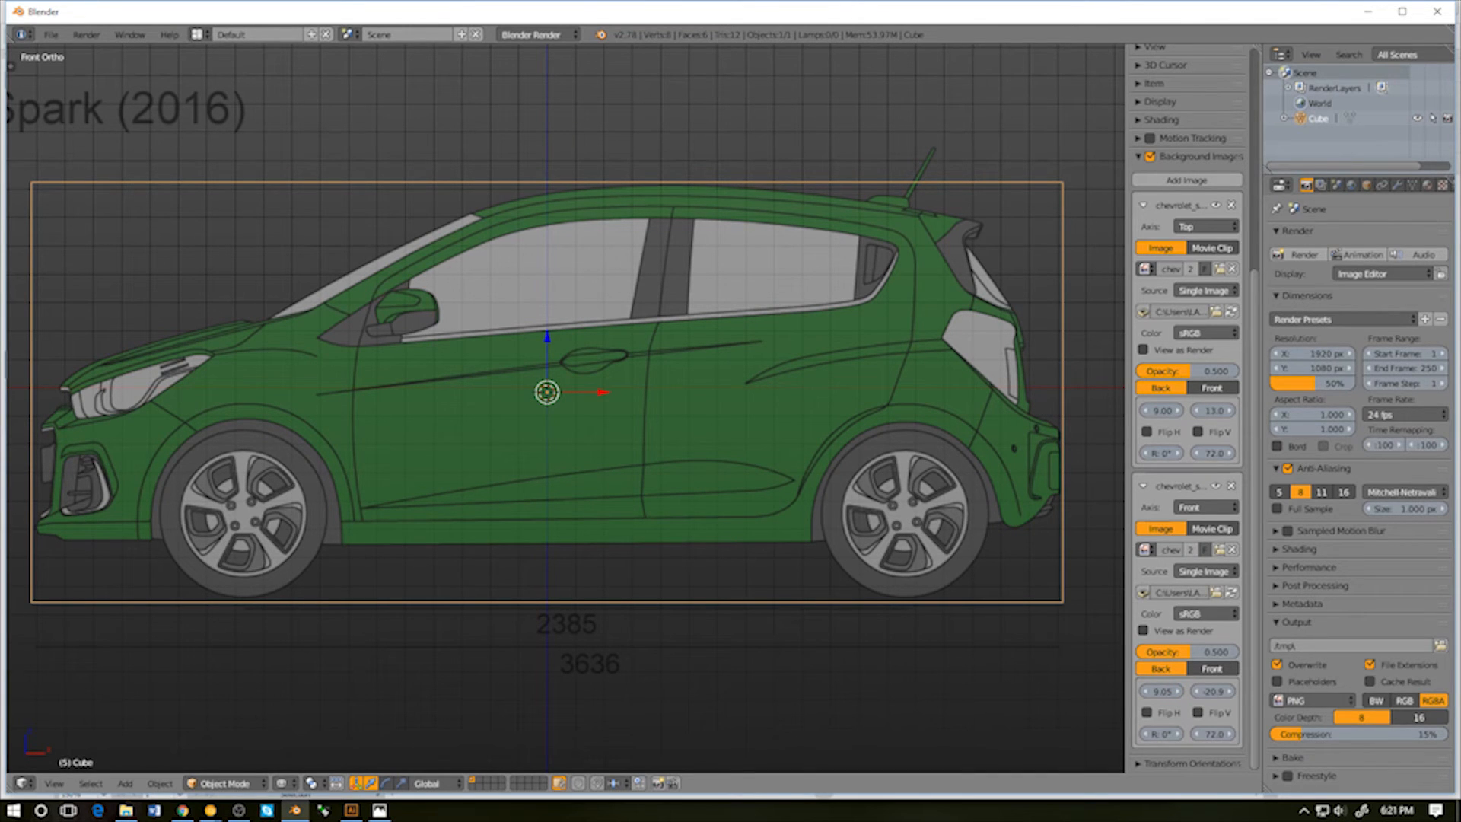
Save the scene as chevy_spark_2016_setup_video-00 in the bin folder
scroll(566, 409, down, 4)
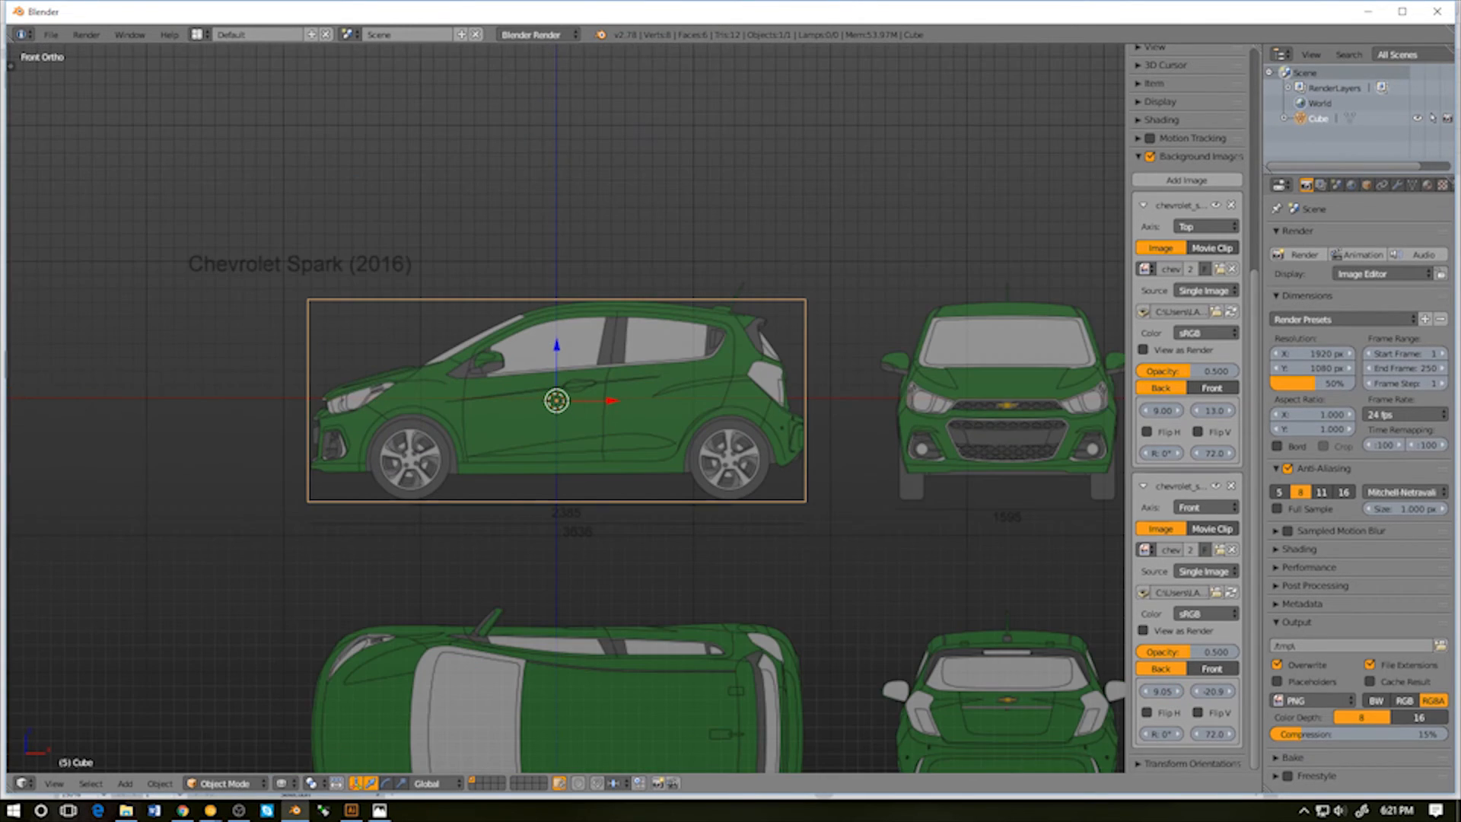
key(ctrl+s)
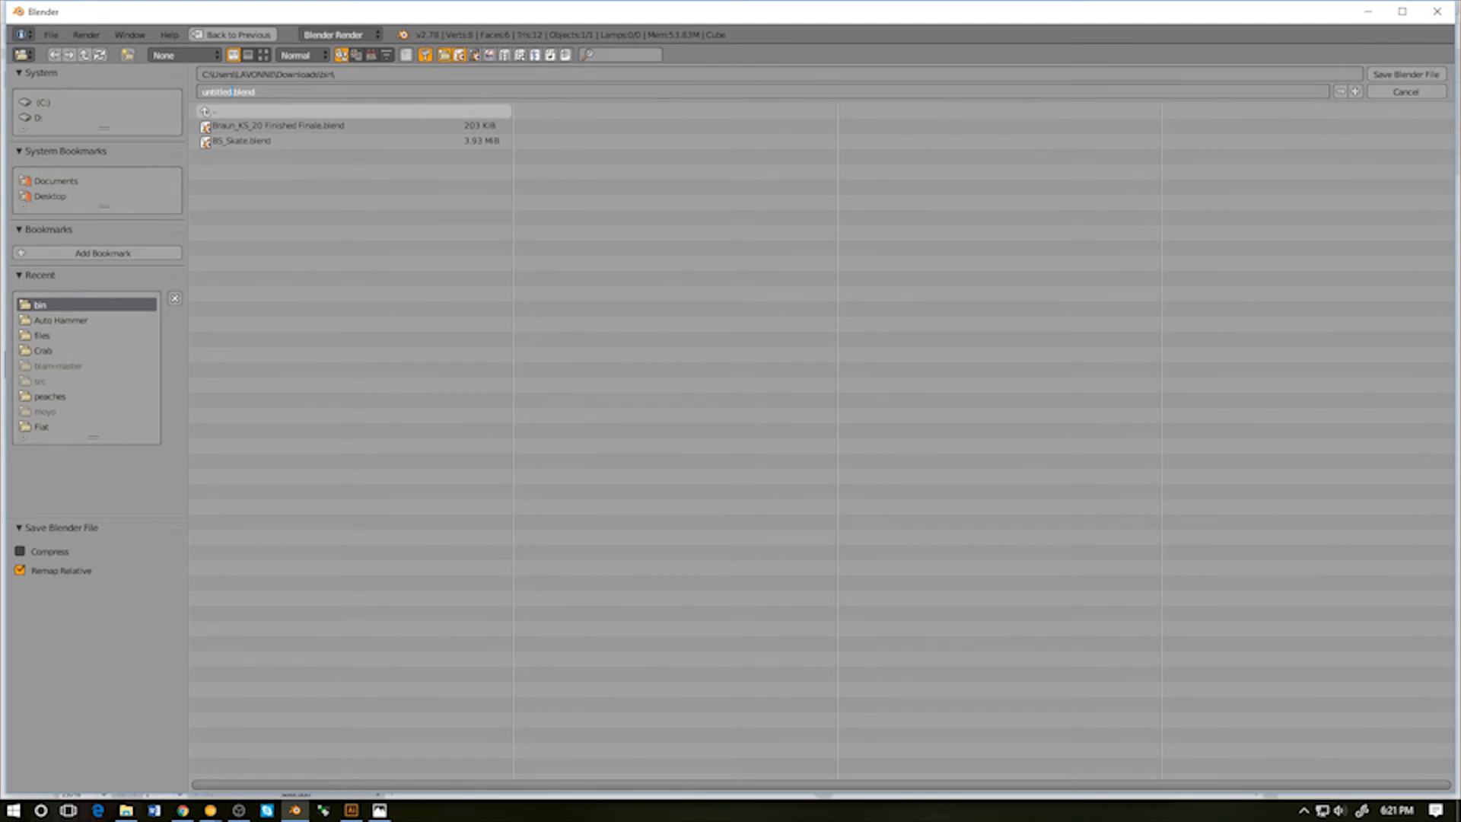
drag(233, 92, 202, 92)
text(chevy_spark_2016_setup_video-00)
key(Return)
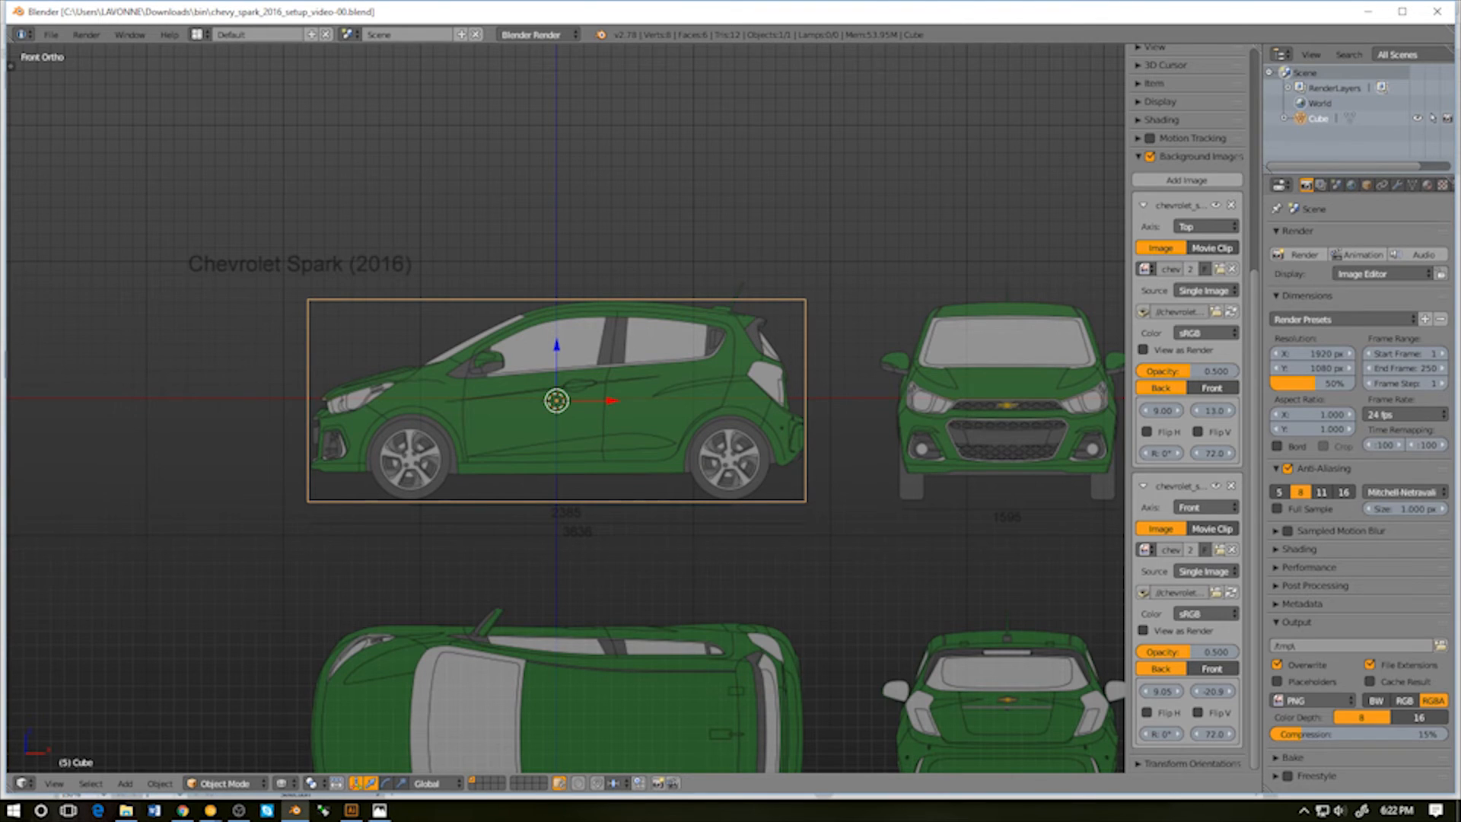
In the right orthographic view, add a background image assigned to the Right axis and load chevrolet_spark_blueprint.png into it
shift+middle_drag(685, 457, 468, 278)
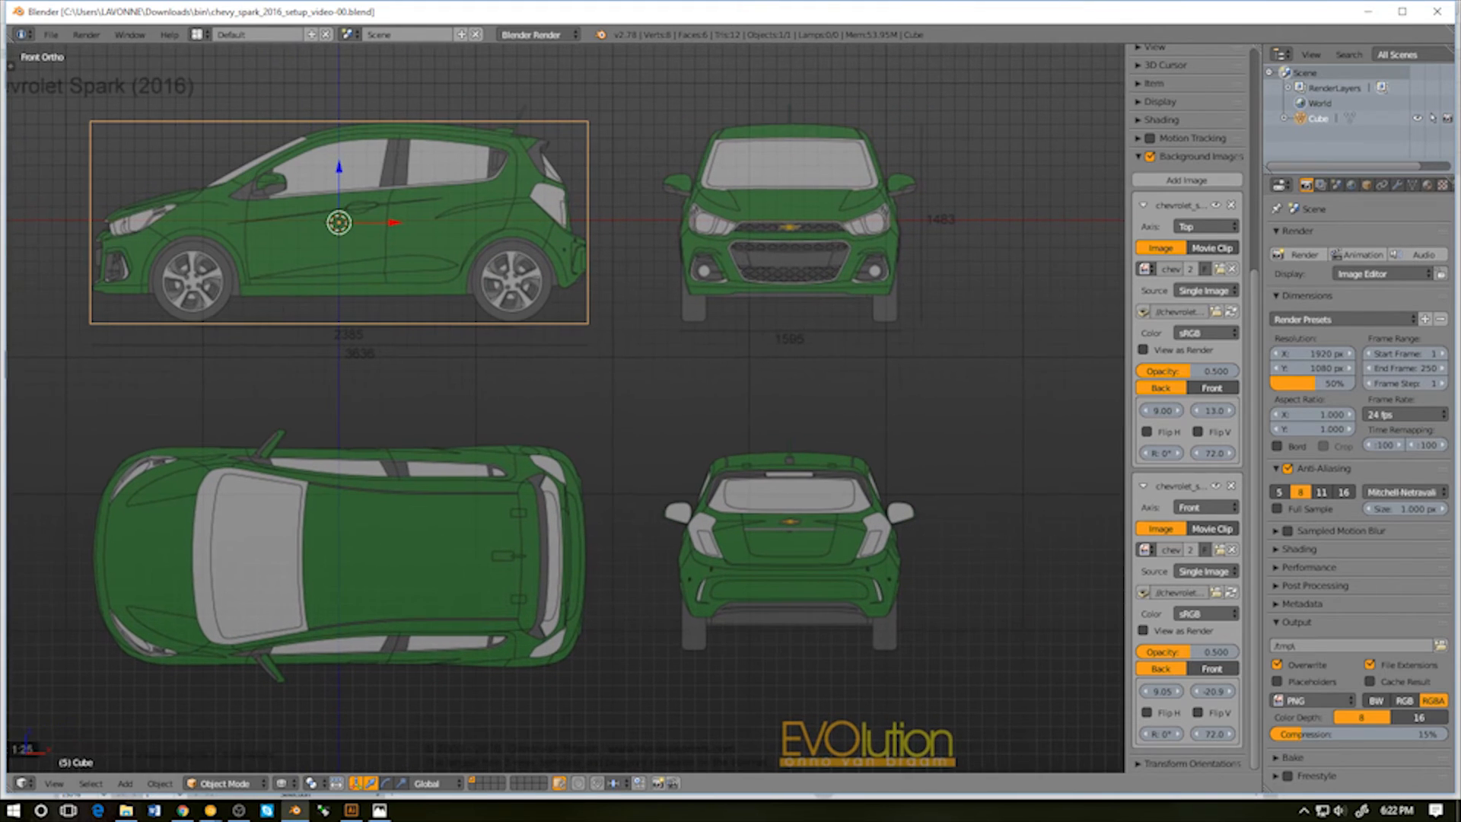
key(KP_3)
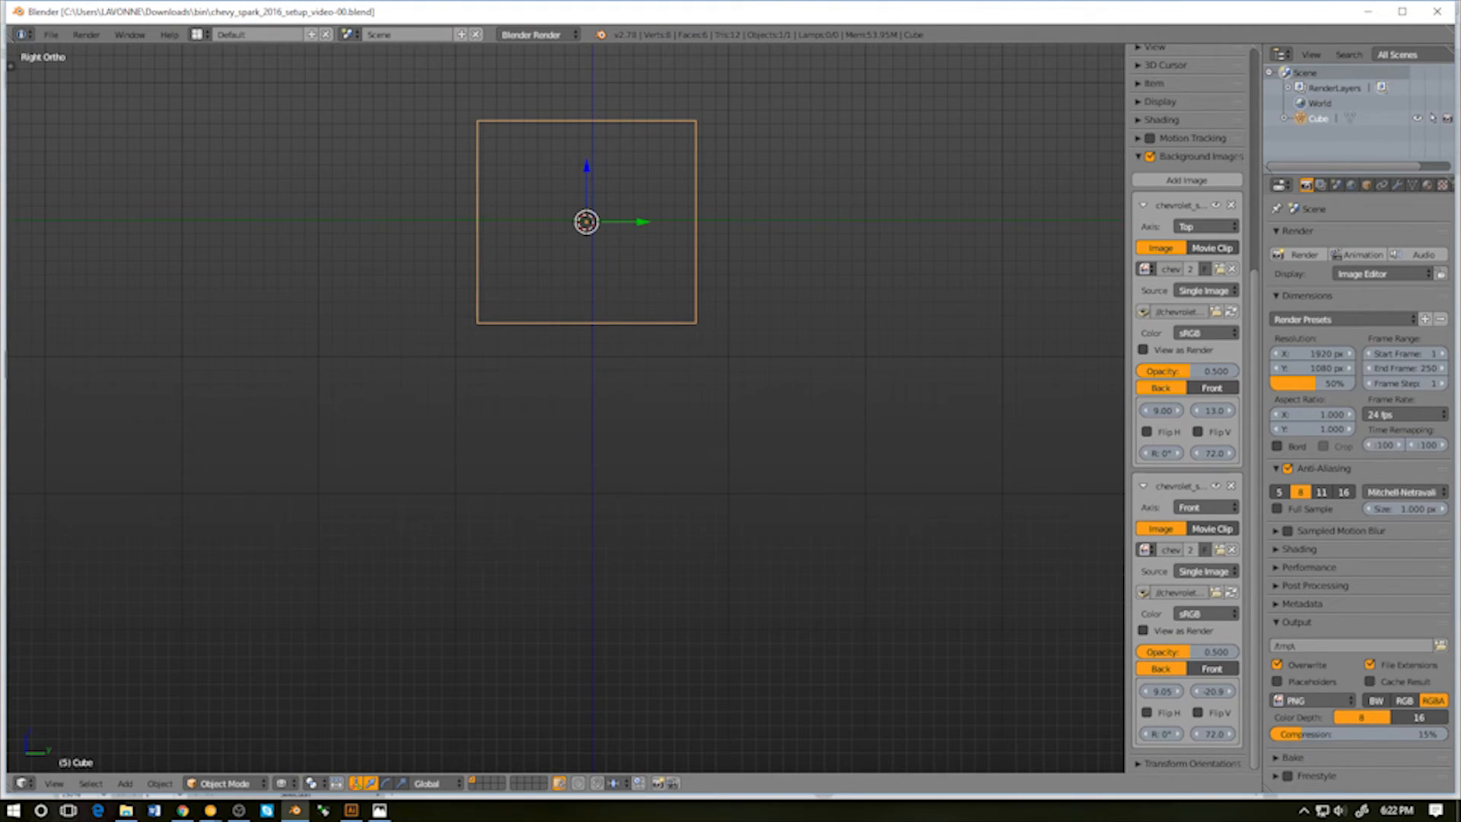
scroll(1187, 487, up, 4)
scroll(1187, 487, down, 4)
click(1187, 179)
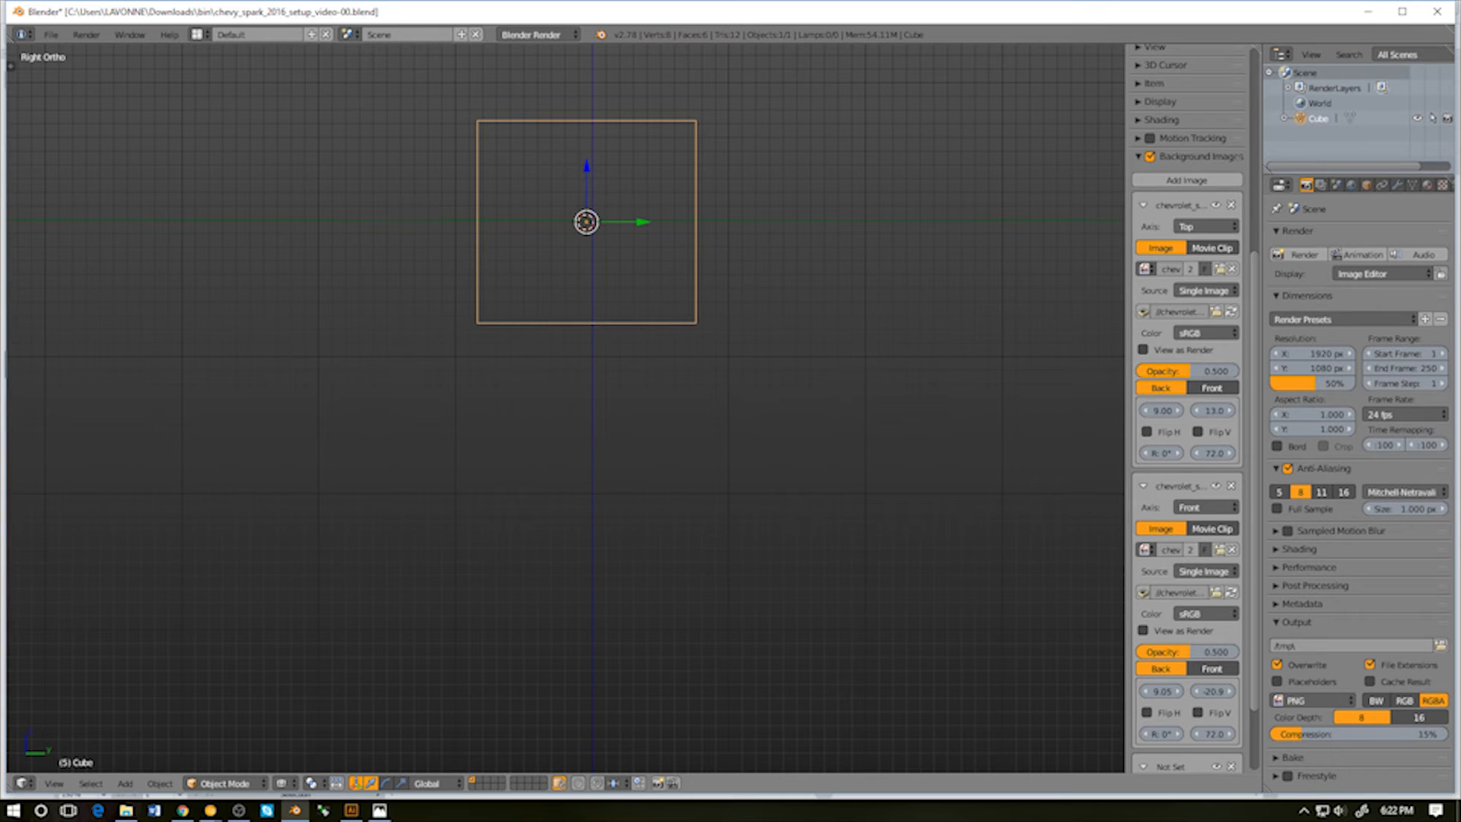
scroll(1206, 229, down, 3)
click(1207, 694)
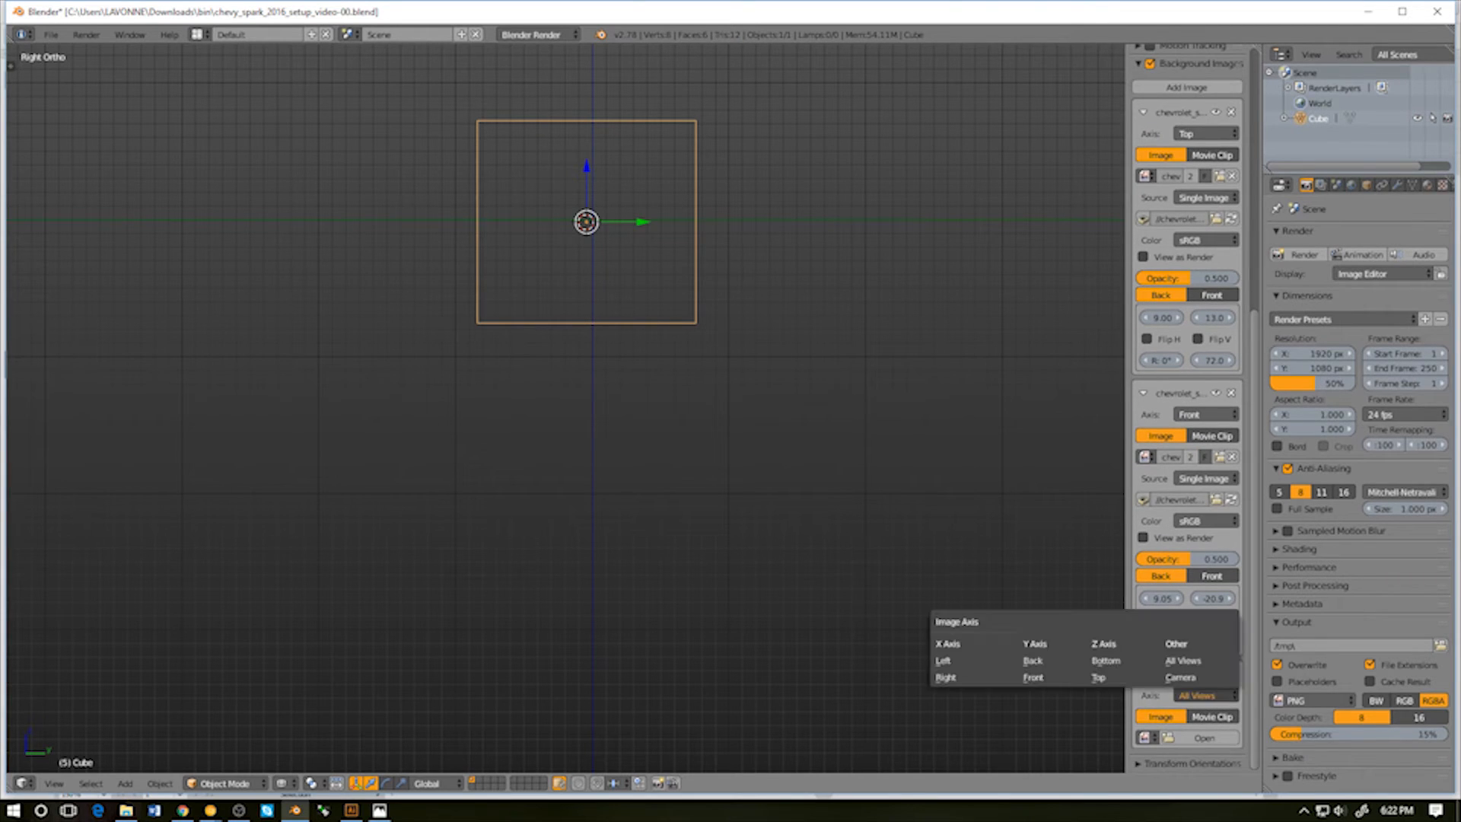
click(973, 676)
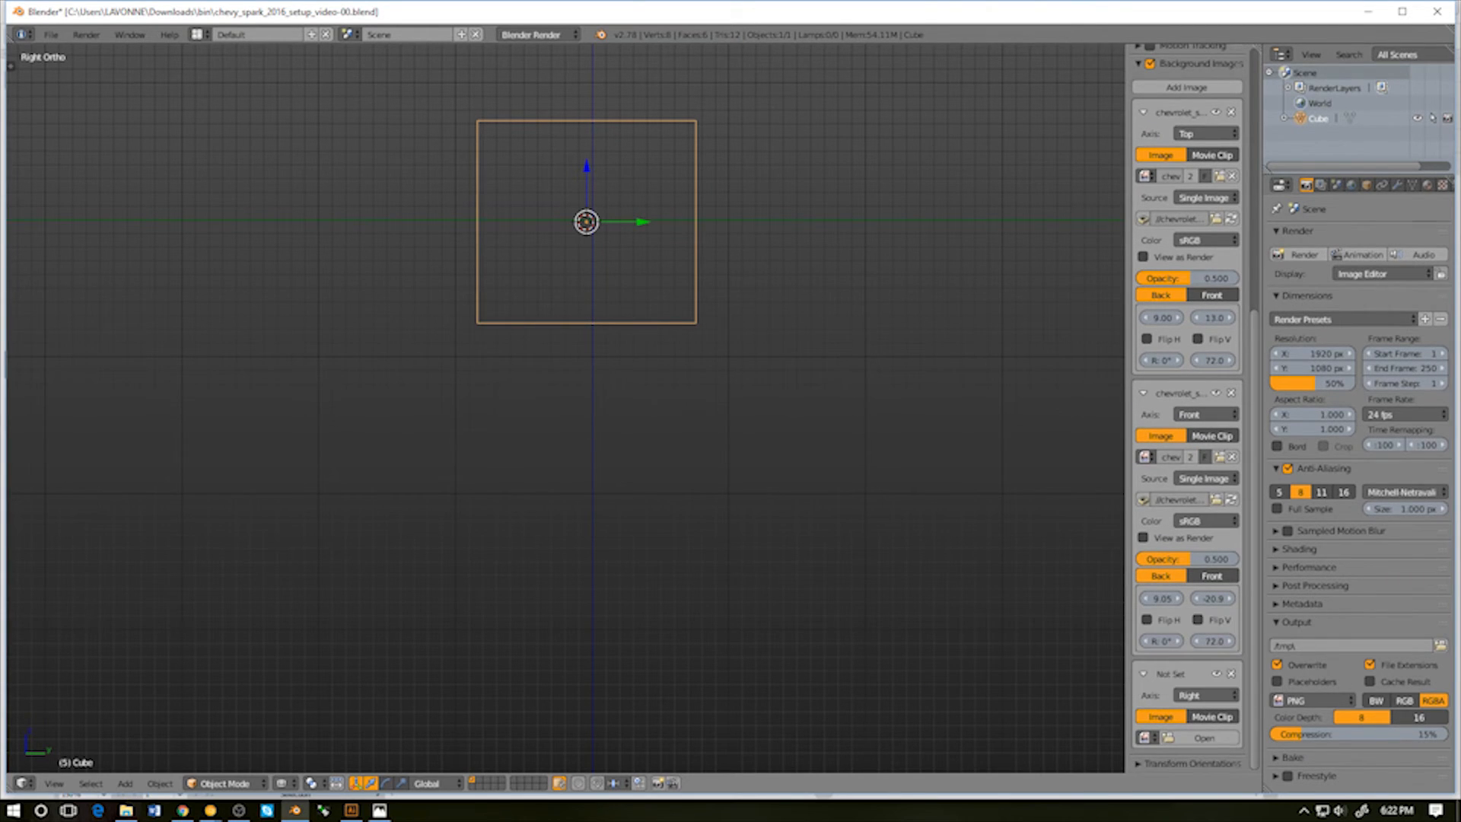
click(1203, 738)
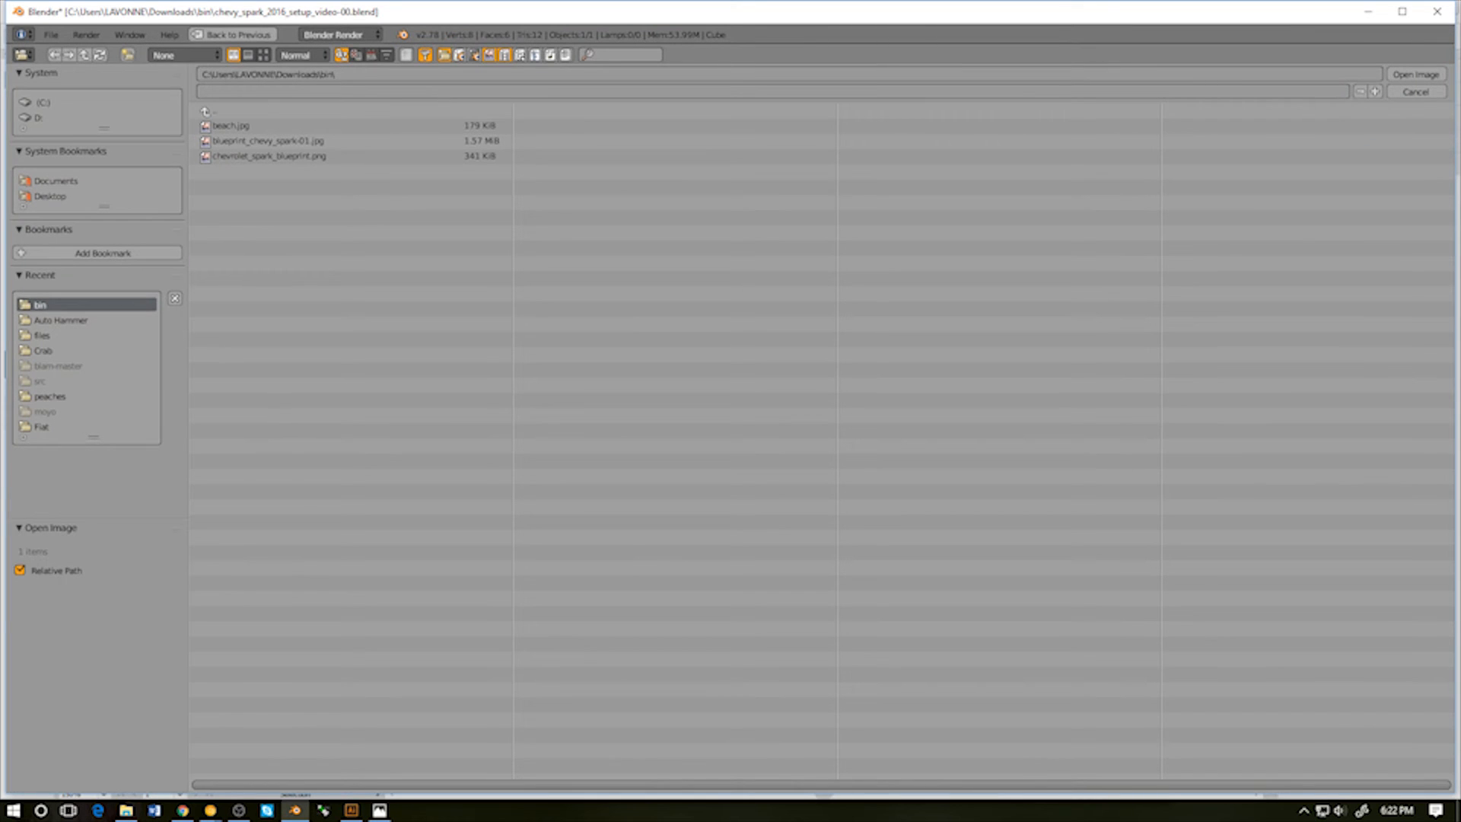
double_click(269, 156)
Set the Right background image's vertical offset to -20.9, horizontal offset to 9.05 and size to 72
shift+middle_drag(647, 304, 595, 390)
scroll(1213, 576, down, 6)
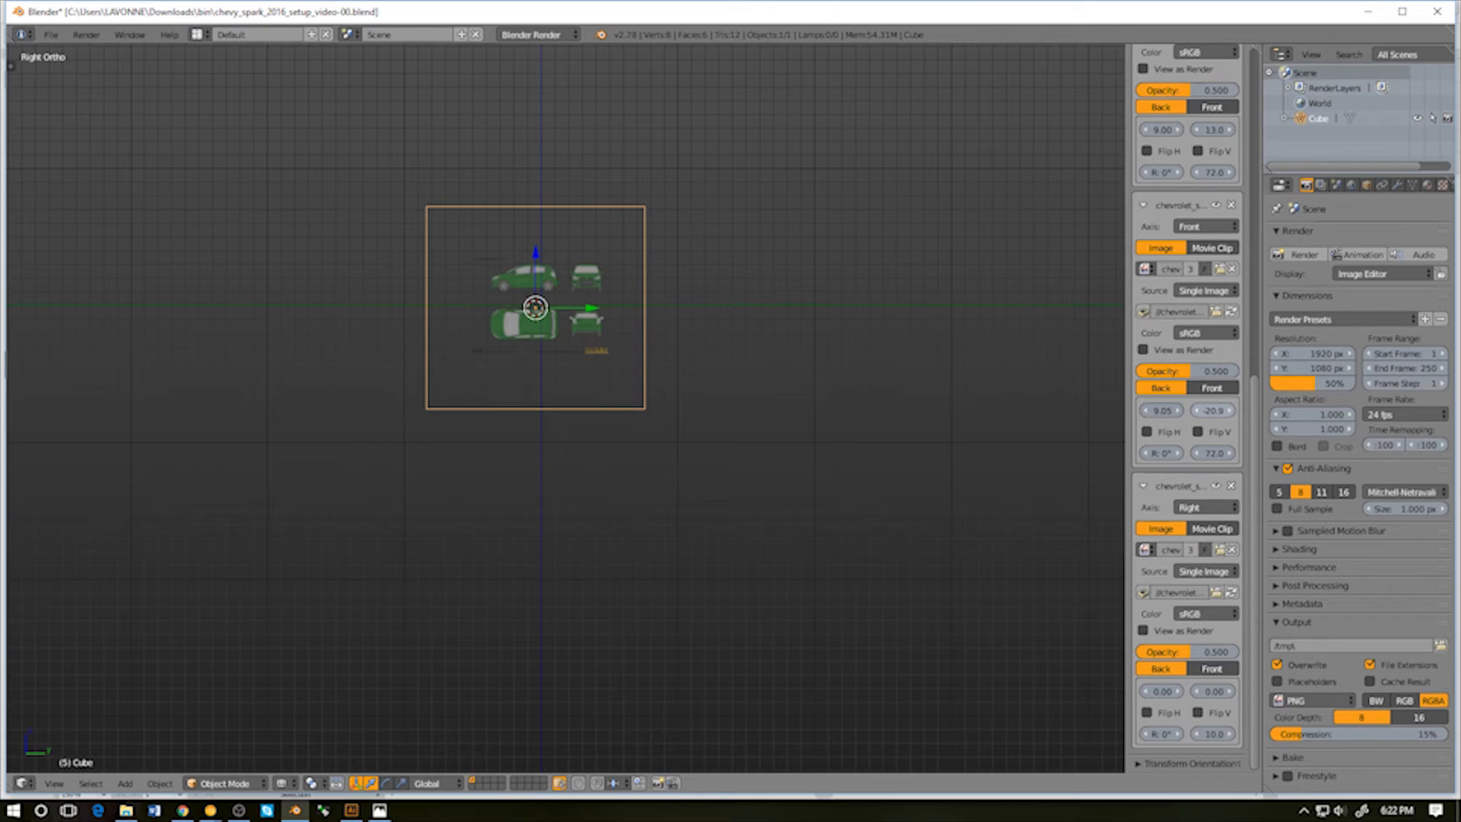
click(1214, 691)
key(BackSpace)
text(-20.9)
key(Return)
click(1161, 691)
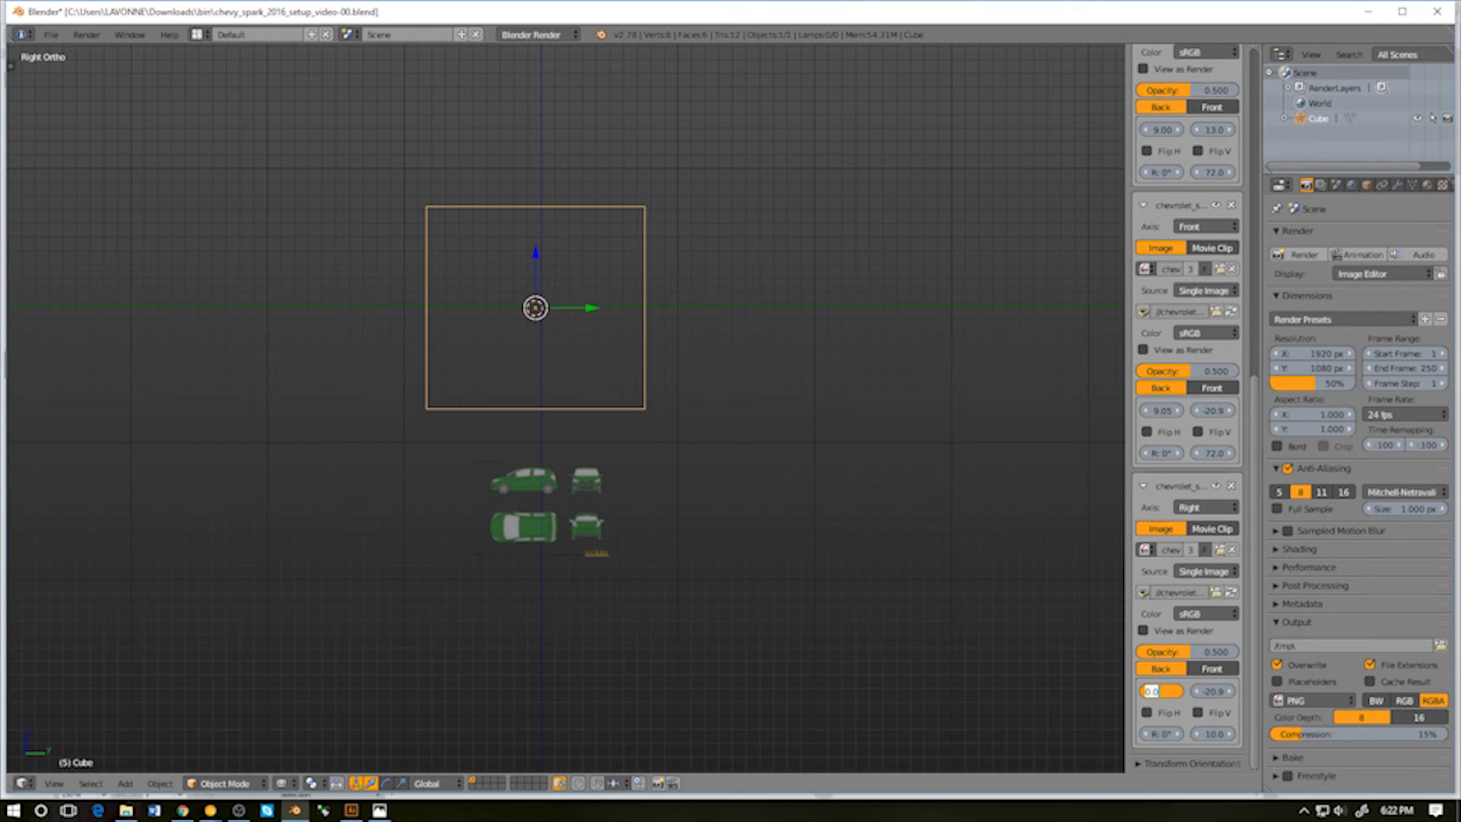
text(9.05)
key(Tab)
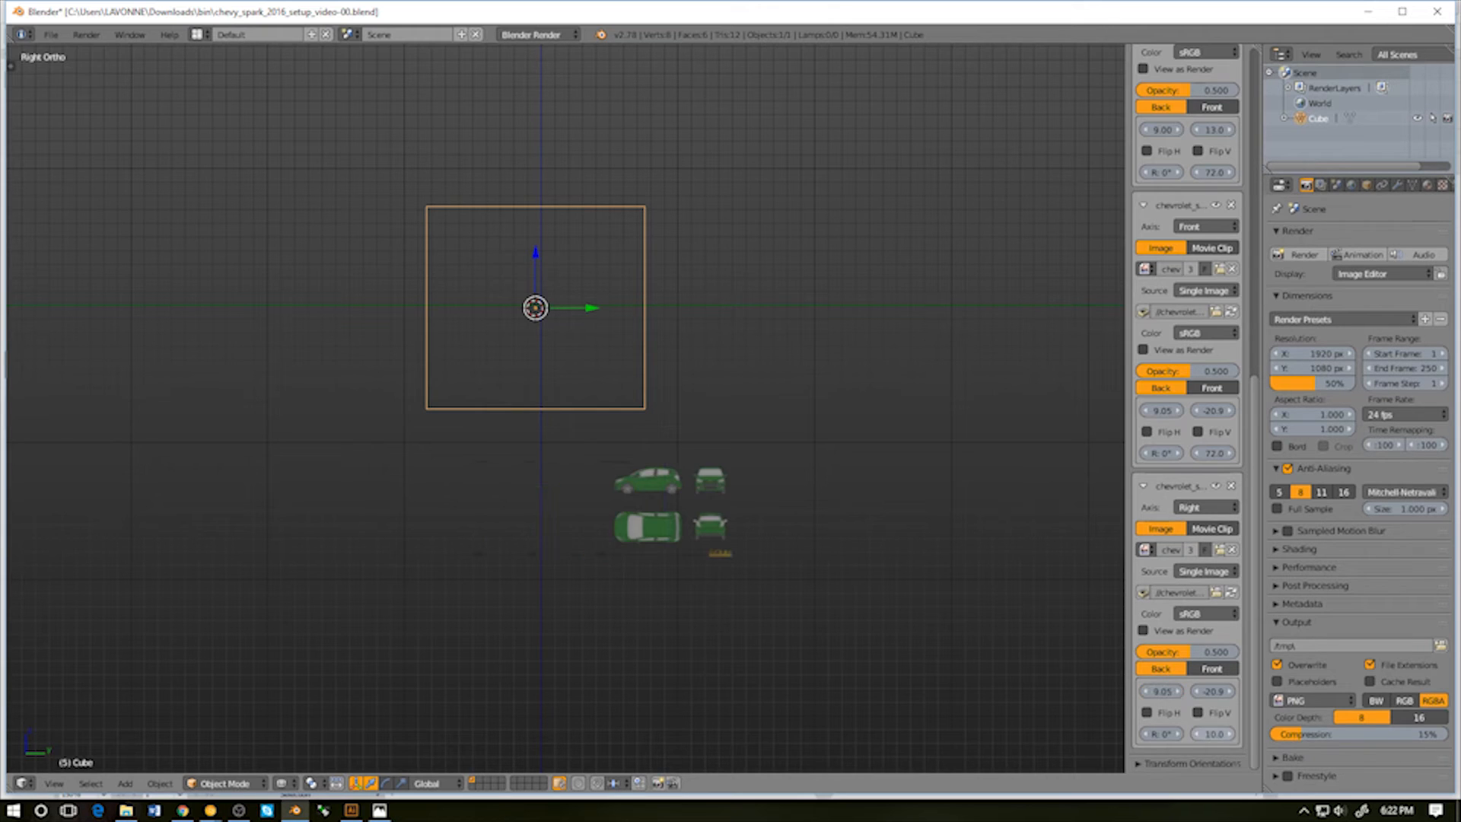
text(72)
key(Return)
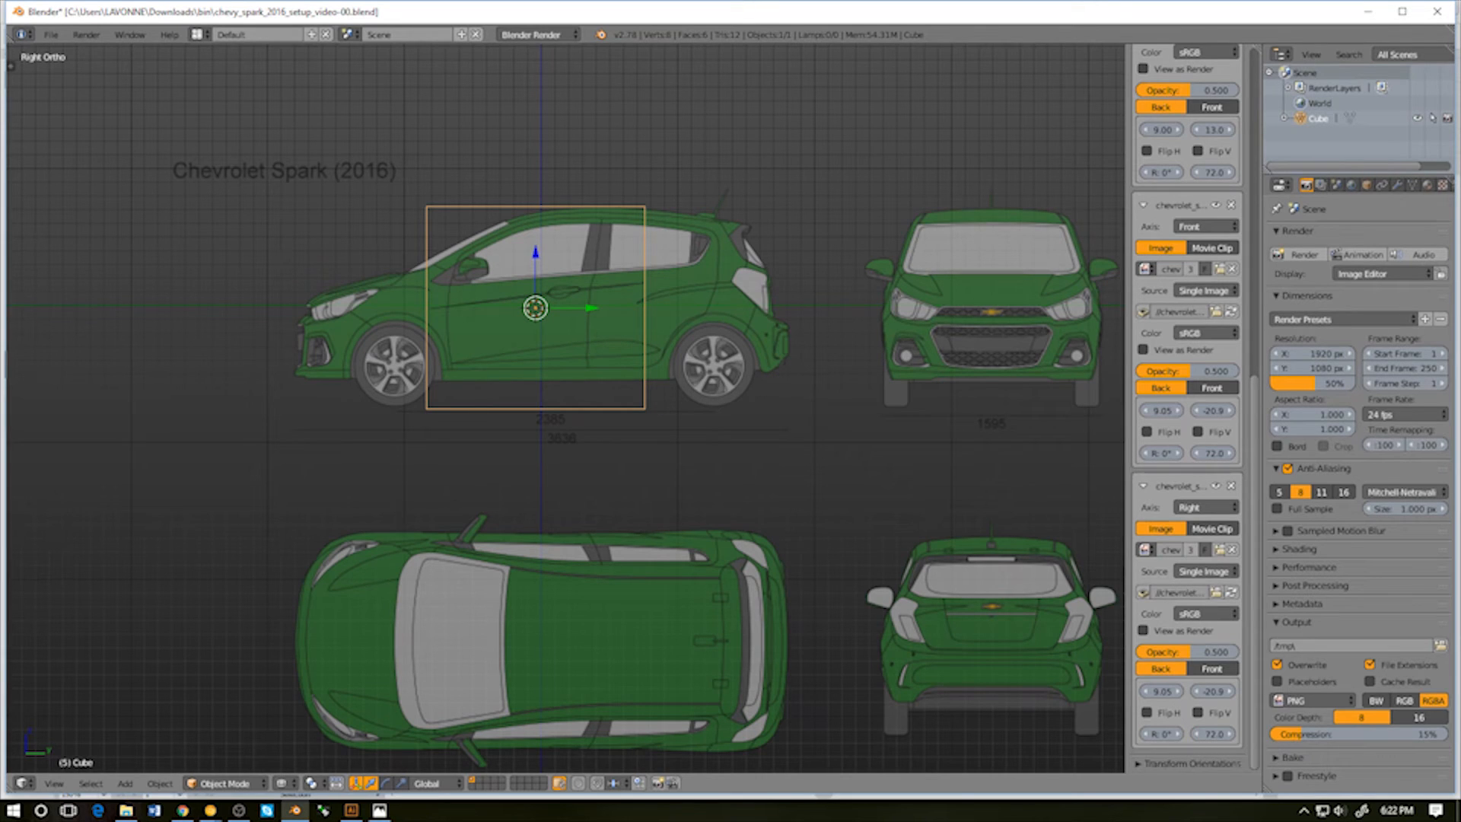
drag(1213, 691, 1187, 691)
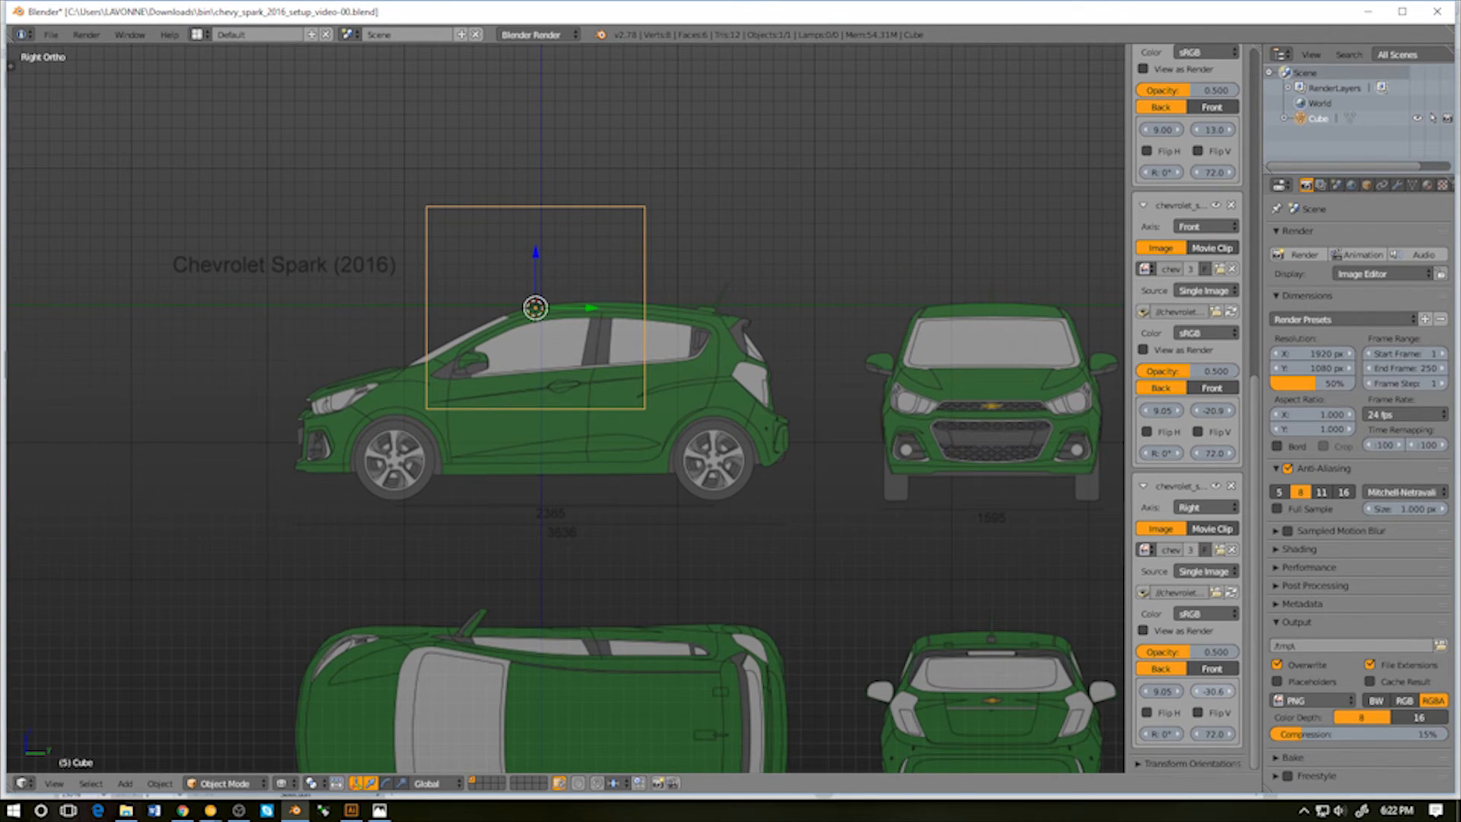
click(1213, 691)
text(-20.9)
key(Return)
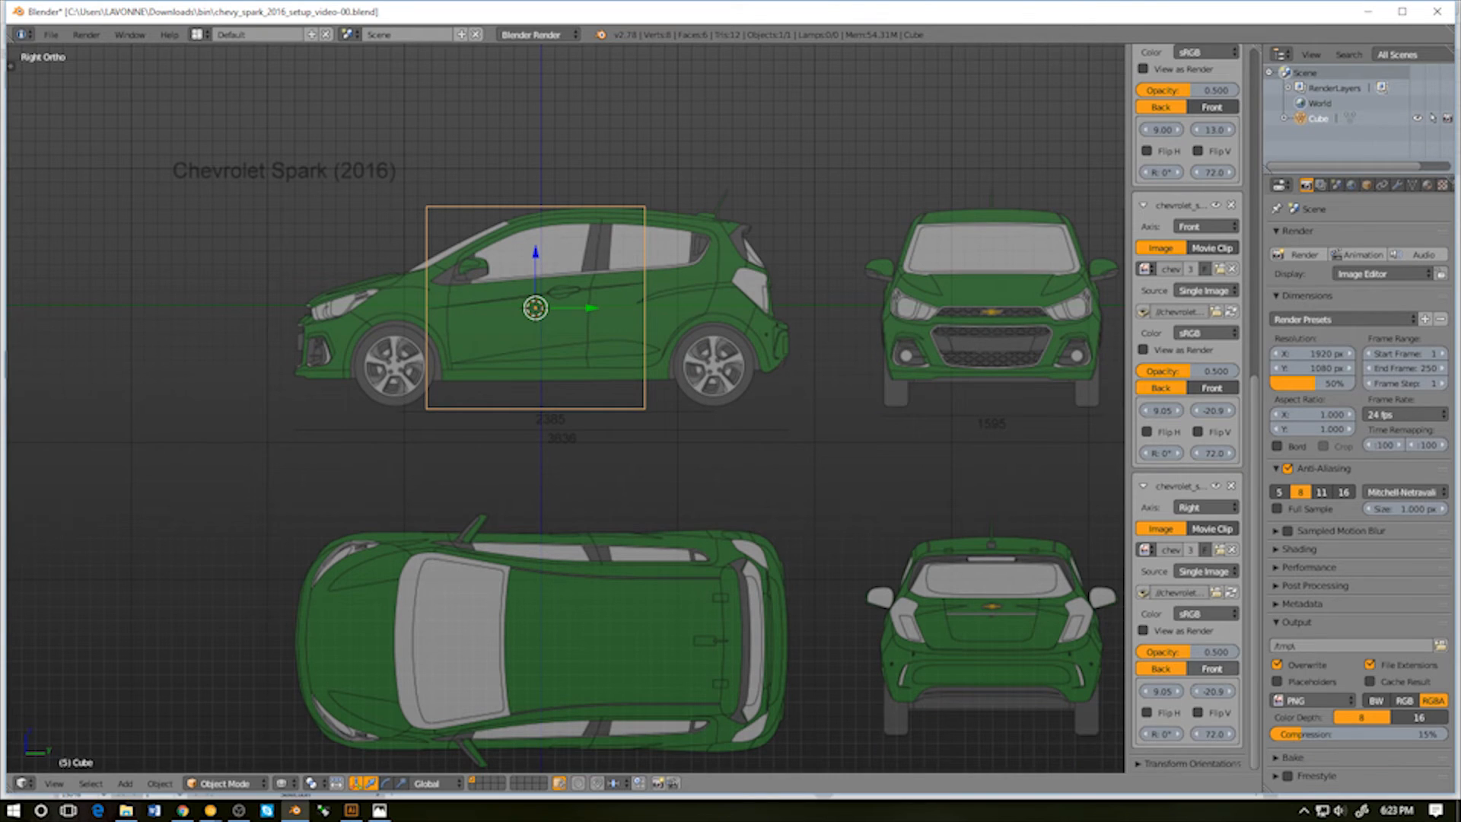
Shift the Right background image to a horizontal offset of about -24.2 so the front-end car drawing fits the cube outline
drag(1162, 690, 1091, 691)
shift+middle_drag(541, 342, 562, 406)
scroll(562, 407, down, 6)
scroll(562, 406, up, 10)
scroll(571, 411, up, 1)
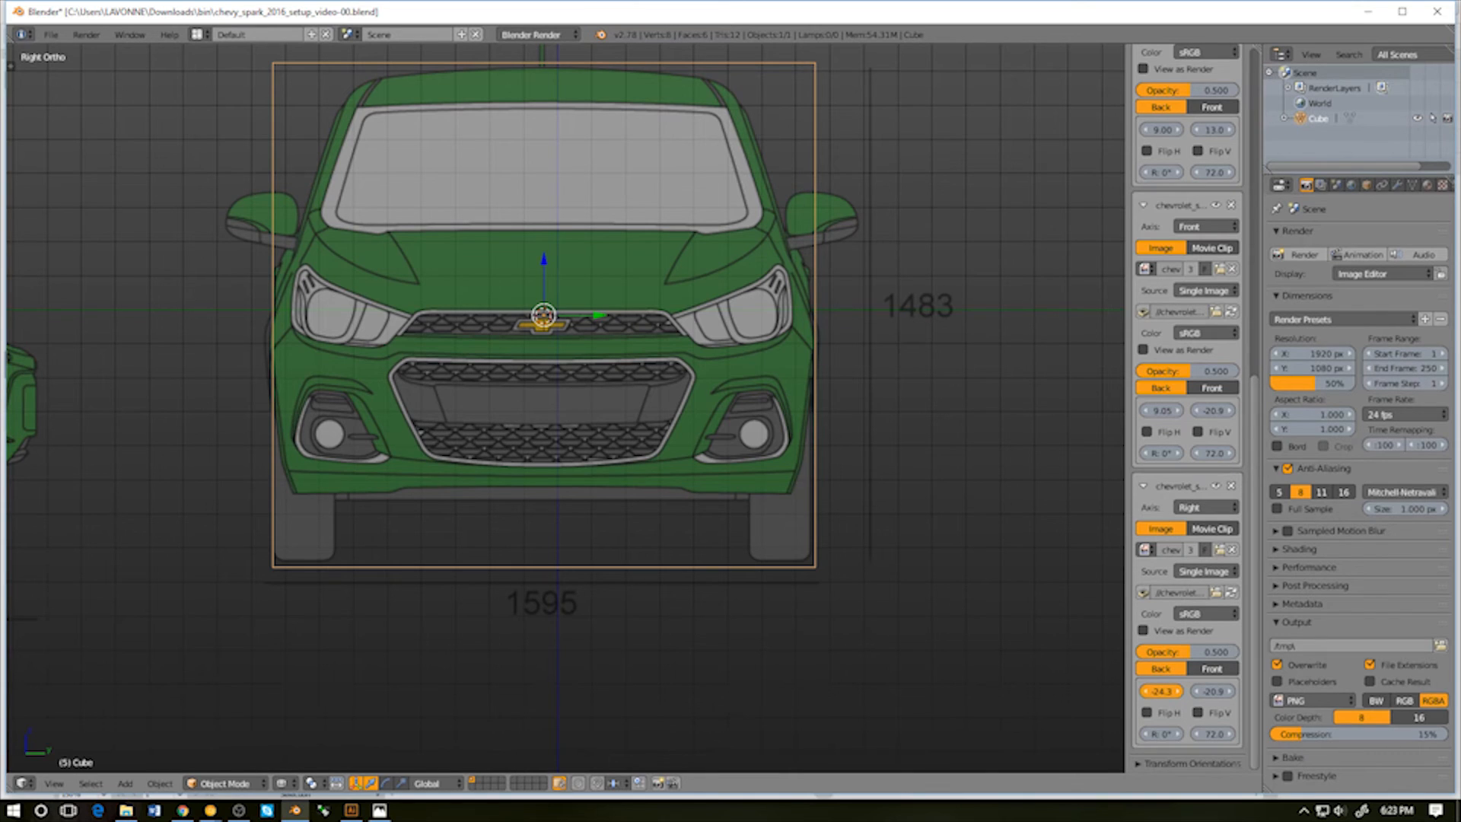
drag(1160, 691, 1164, 691)
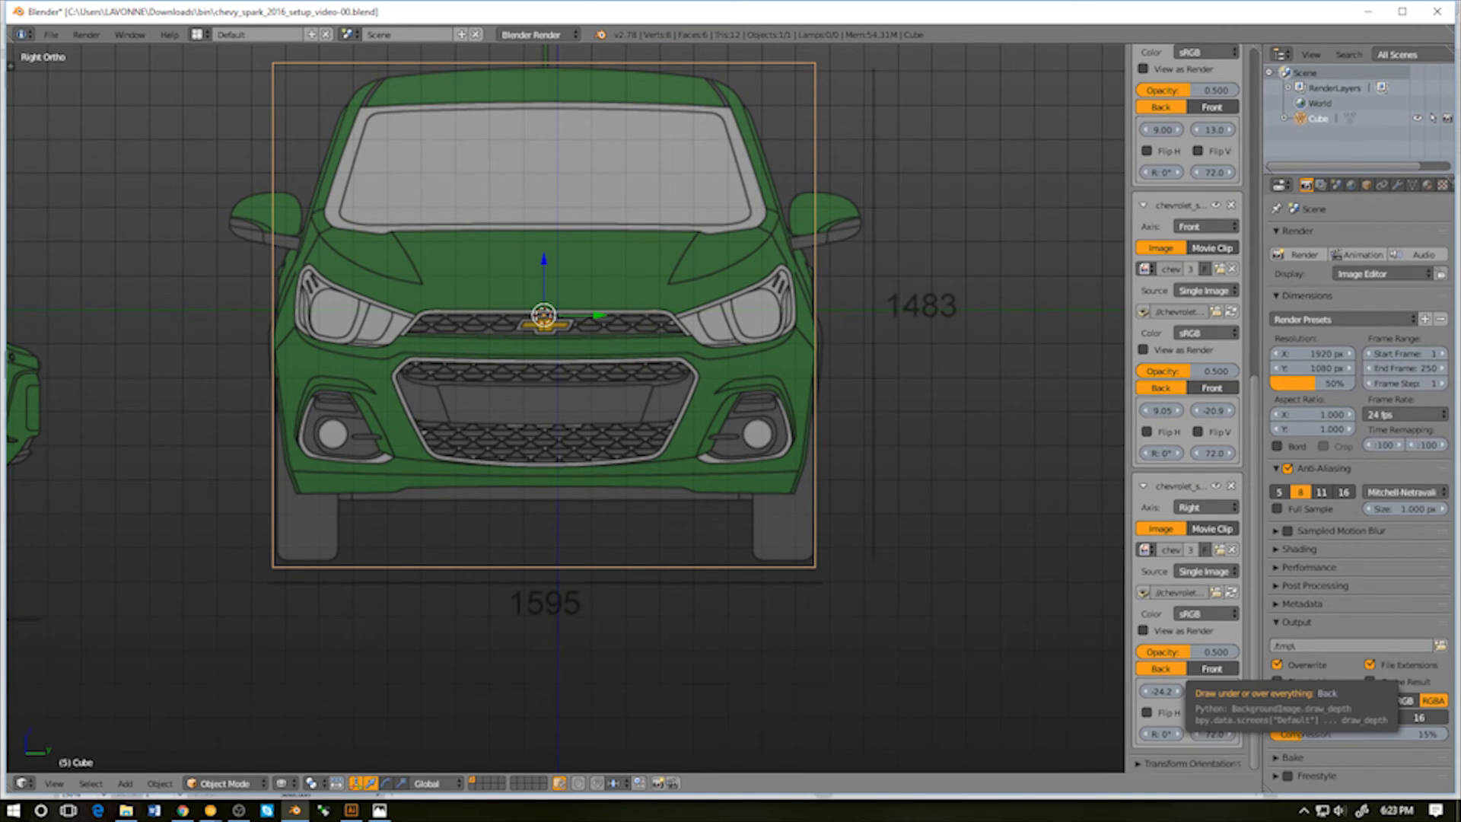
Save the scene over the existing chevy_spark_2016_setup_video-00 blend file
scroll(565, 409, down, 5)
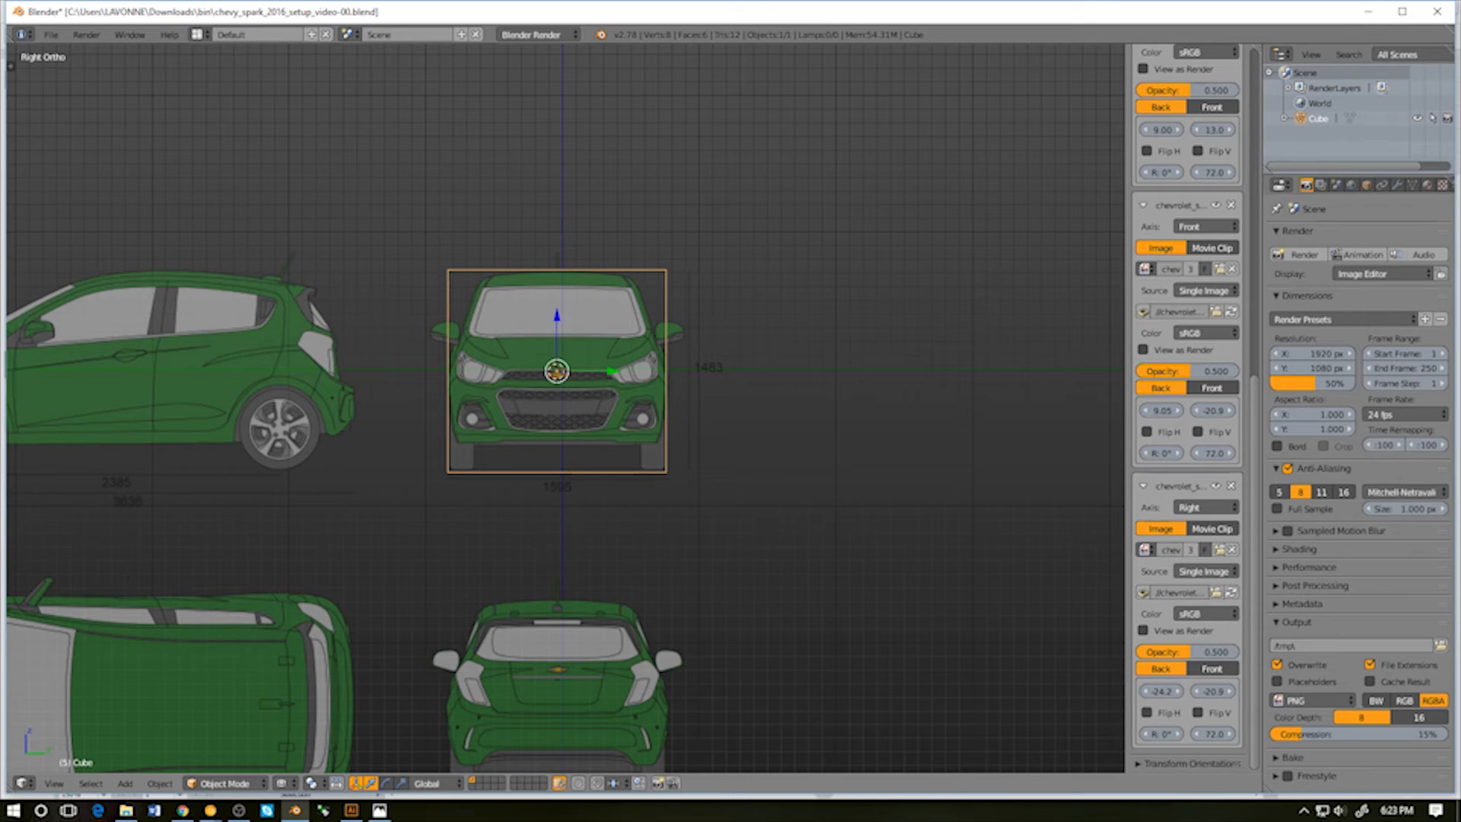
key(ctrl+s)
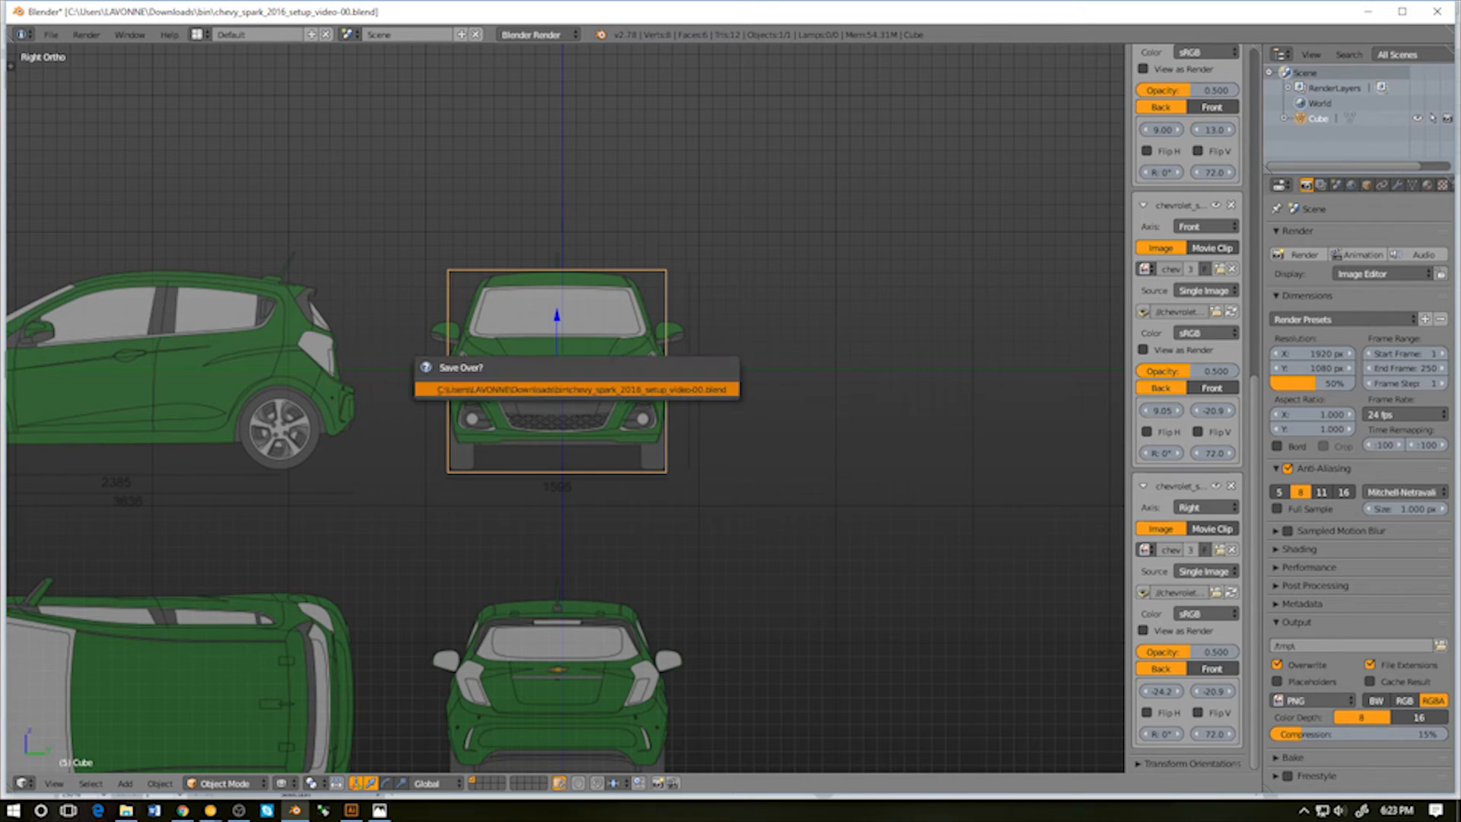
key(Return)
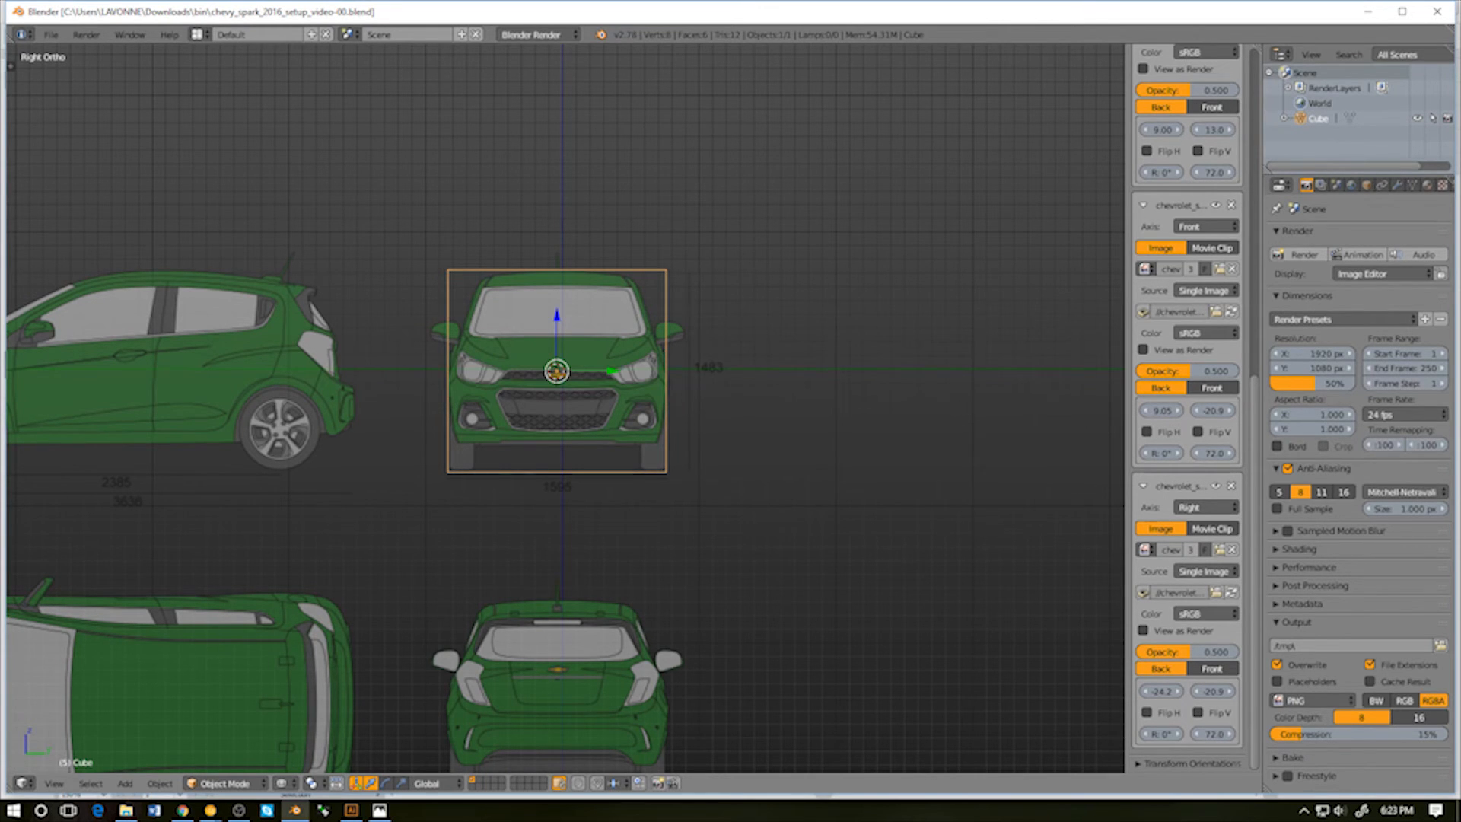
In the left orthographic view, add a background image assigned to the Left axis and load chevrolet_spark_blueprint.png into it
shift+middle_drag(565, 449, 533, 363)
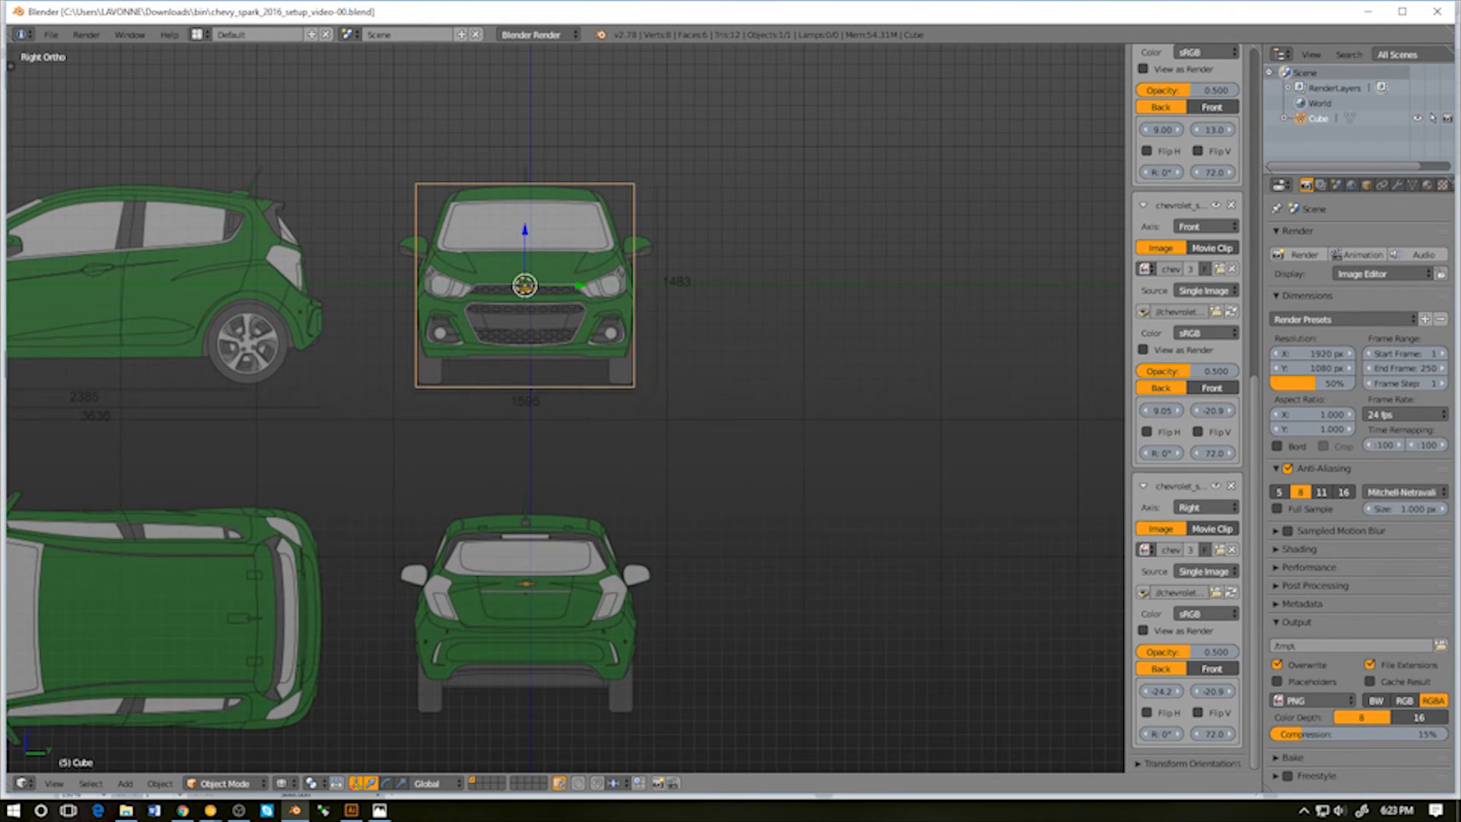
key(ctrl+KP_3)
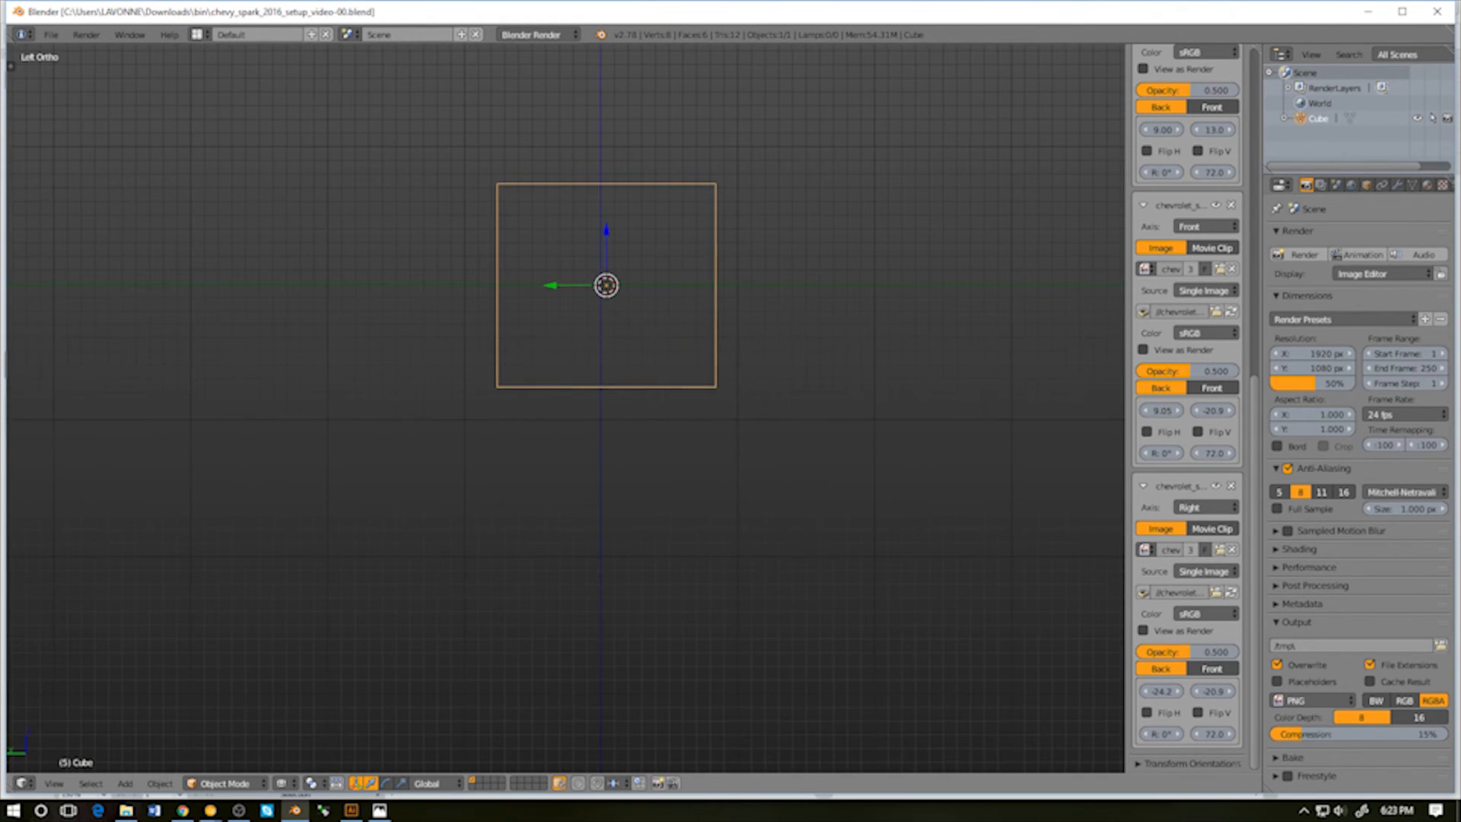
shift+middle_drag(606, 285, 496, 378)
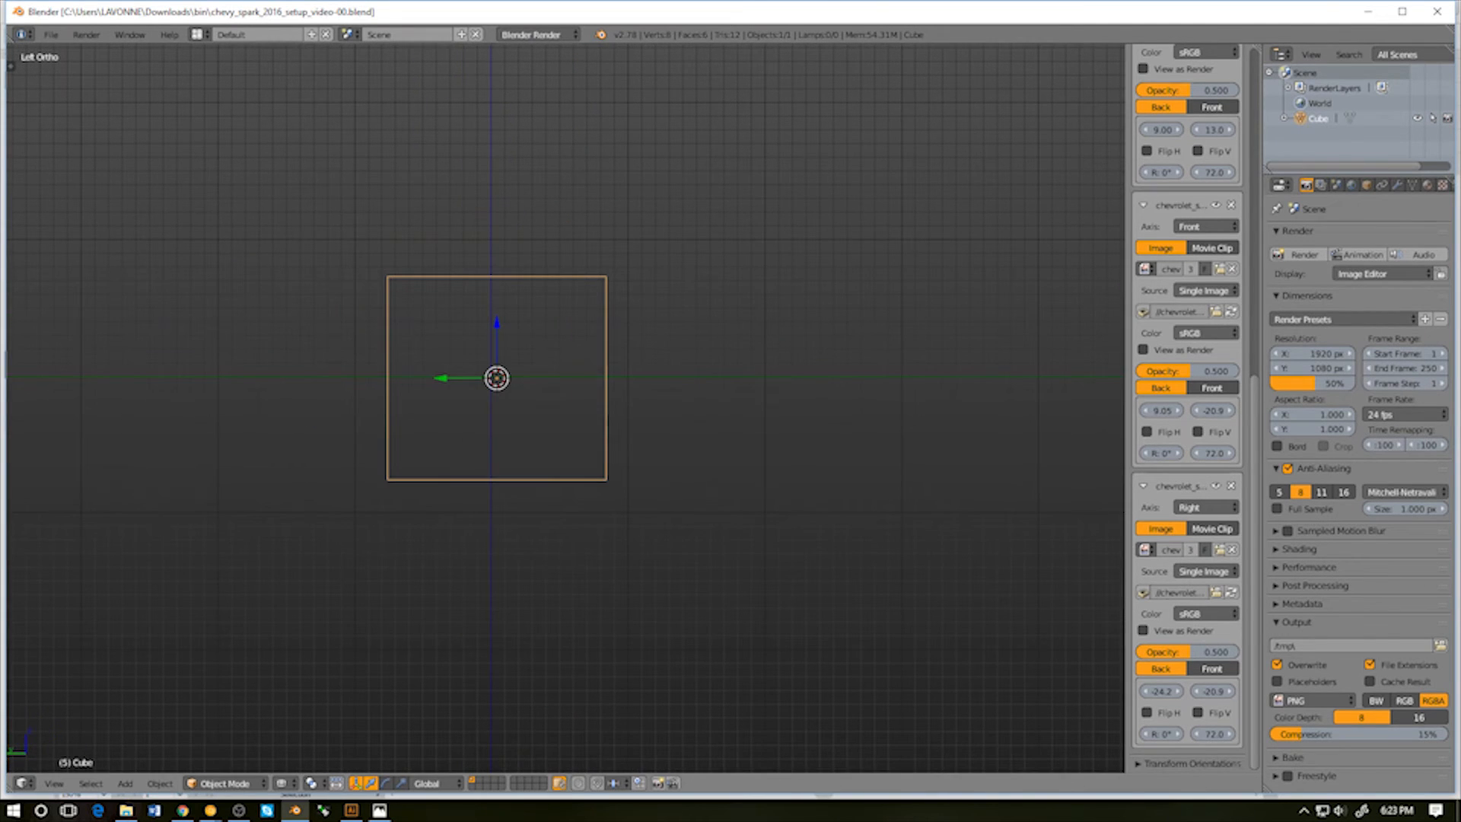
scroll(1187, 411, up, 6)
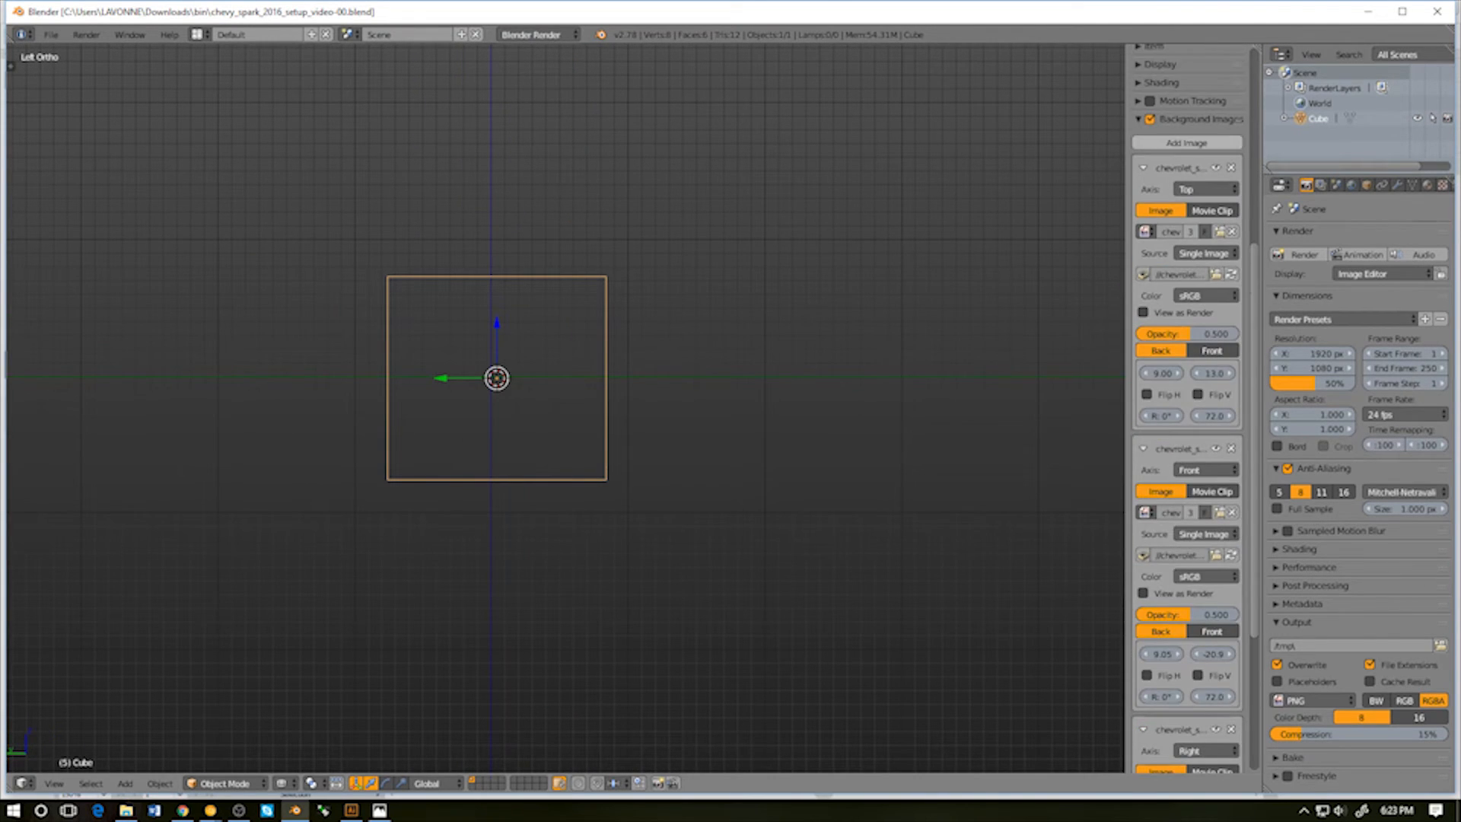
click(1186, 143)
scroll(1187, 304, down, 8)
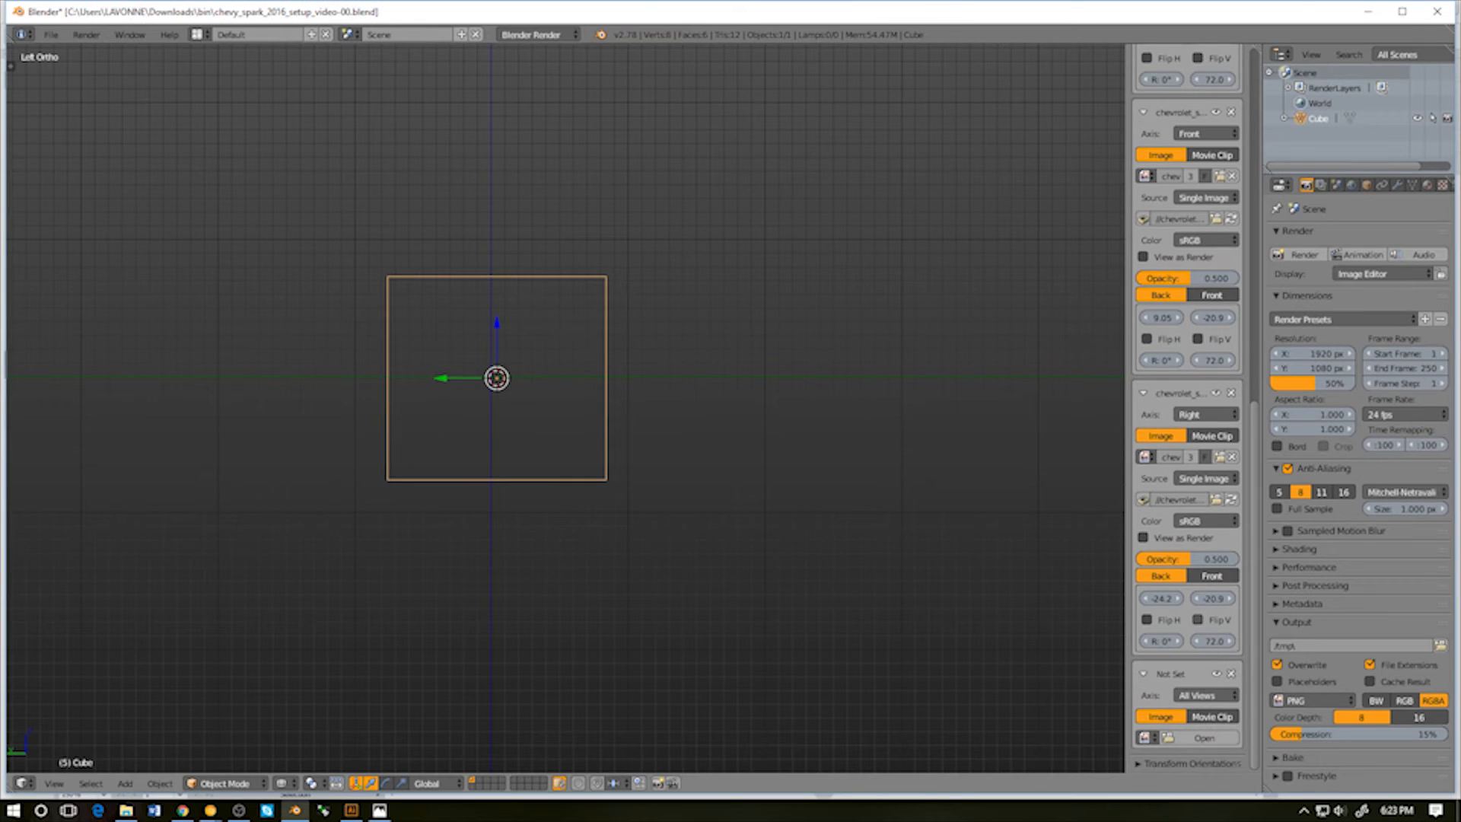
click(1206, 694)
click(972, 676)
click(1205, 737)
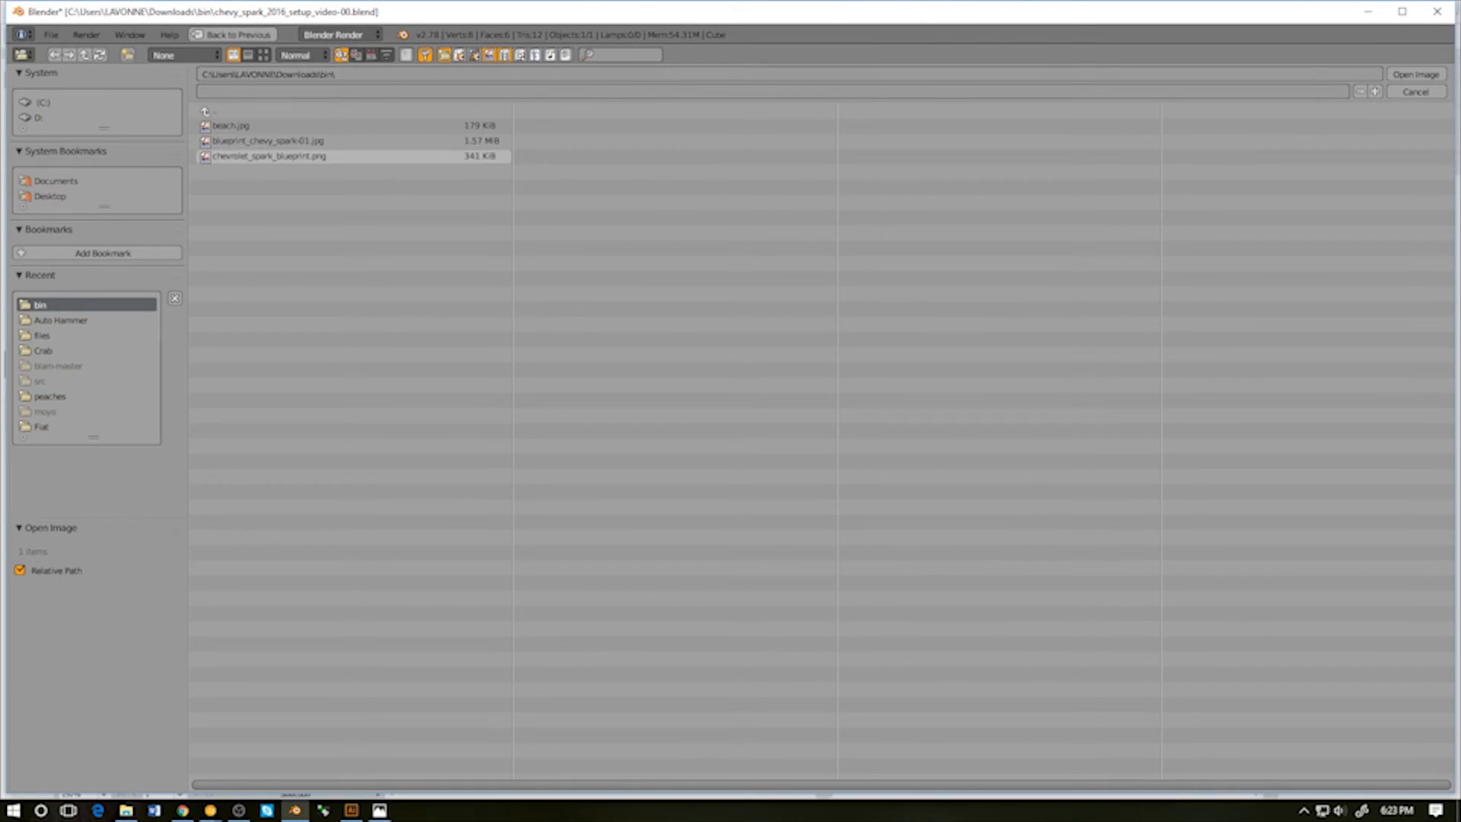
double_click(269, 156)
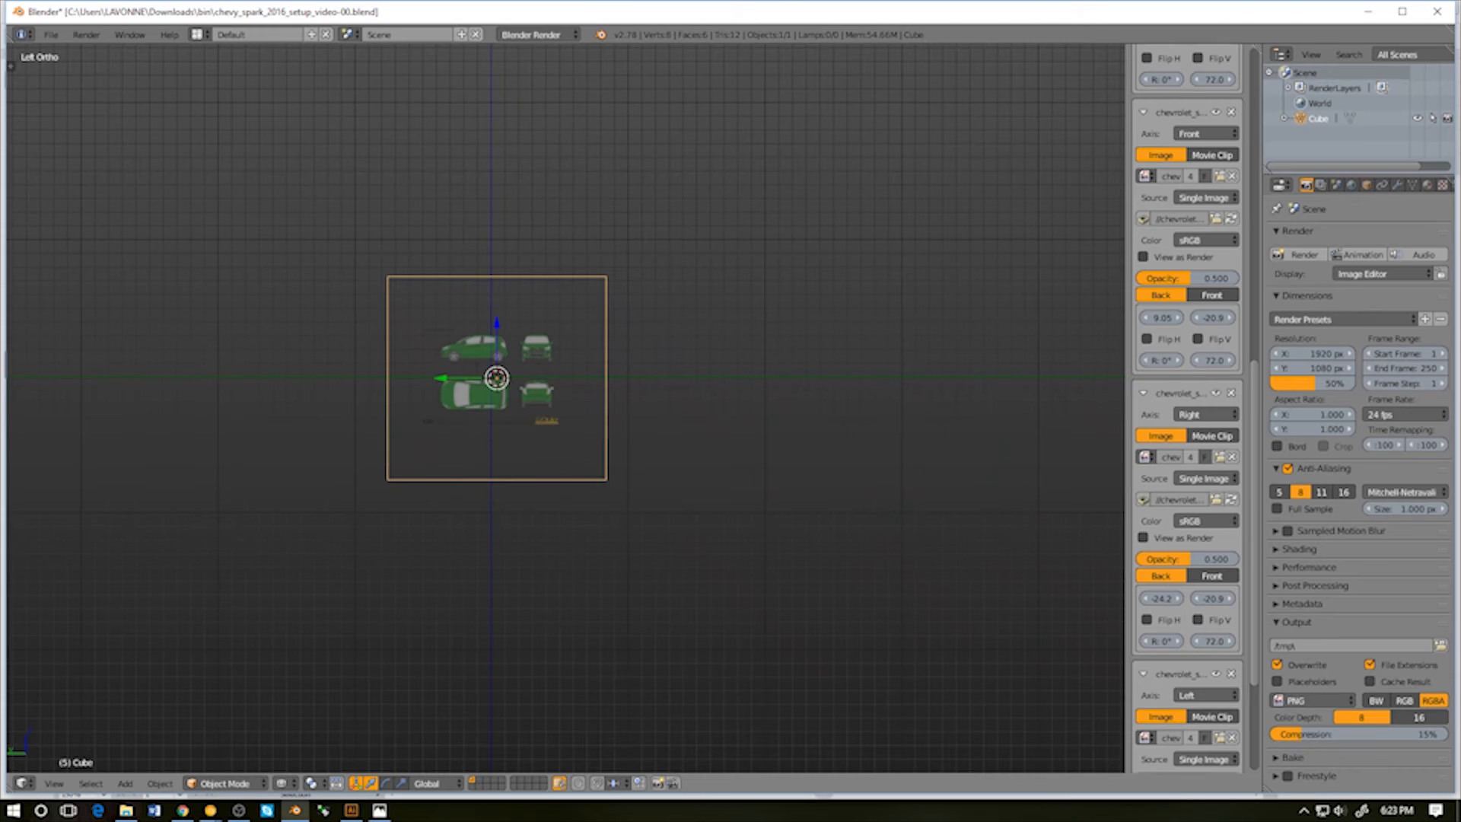
Copy the Right background image's vertical offset of -20.9 and horizontal offset of -24.2 to the Left background image
scroll(1213, 692, down, 5)
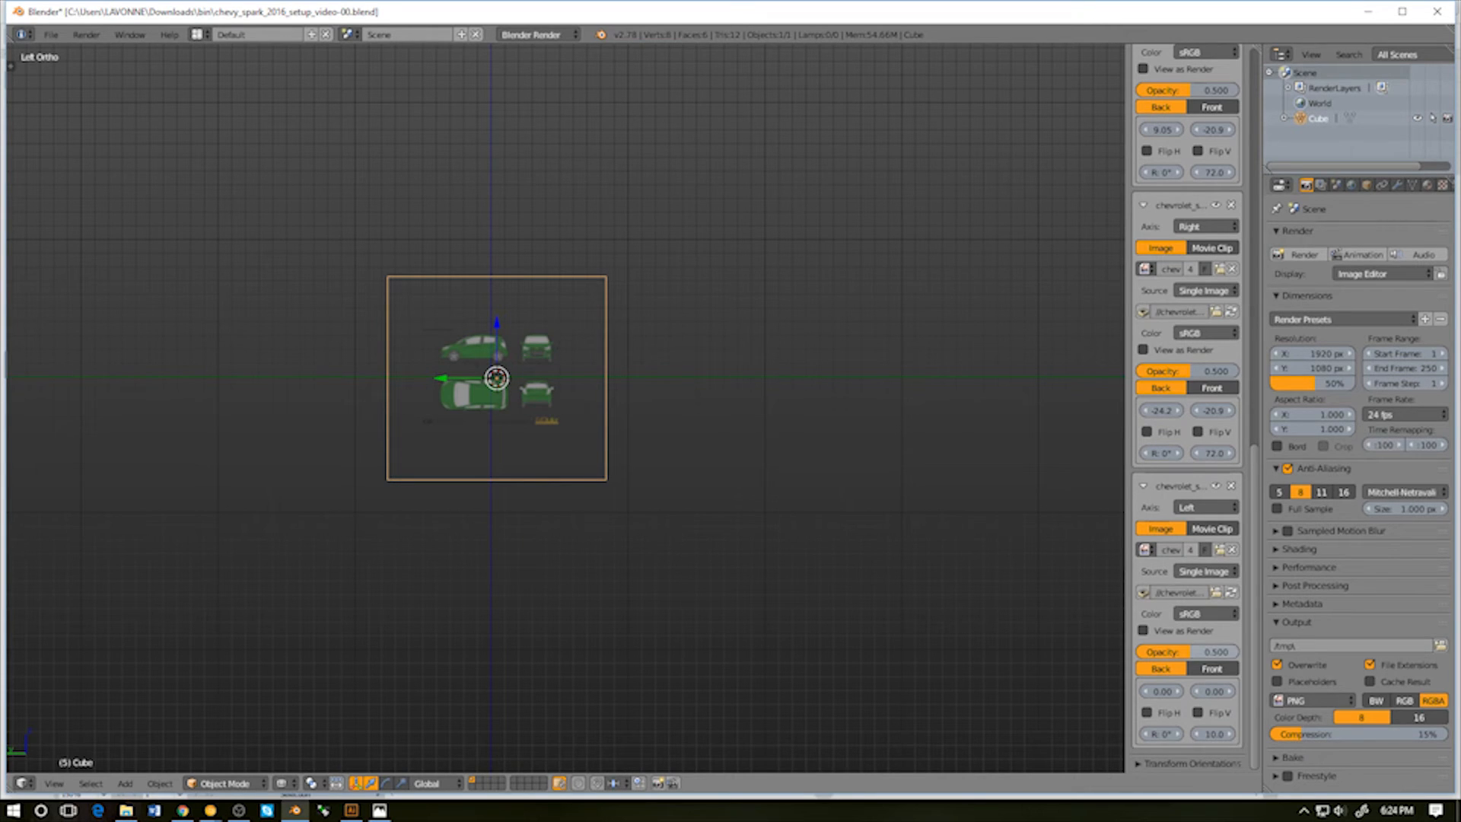
click(1213, 411)
key(ctrl+c)
key(Return)
click(1213, 691)
key(ctrl+v)
key(Return)
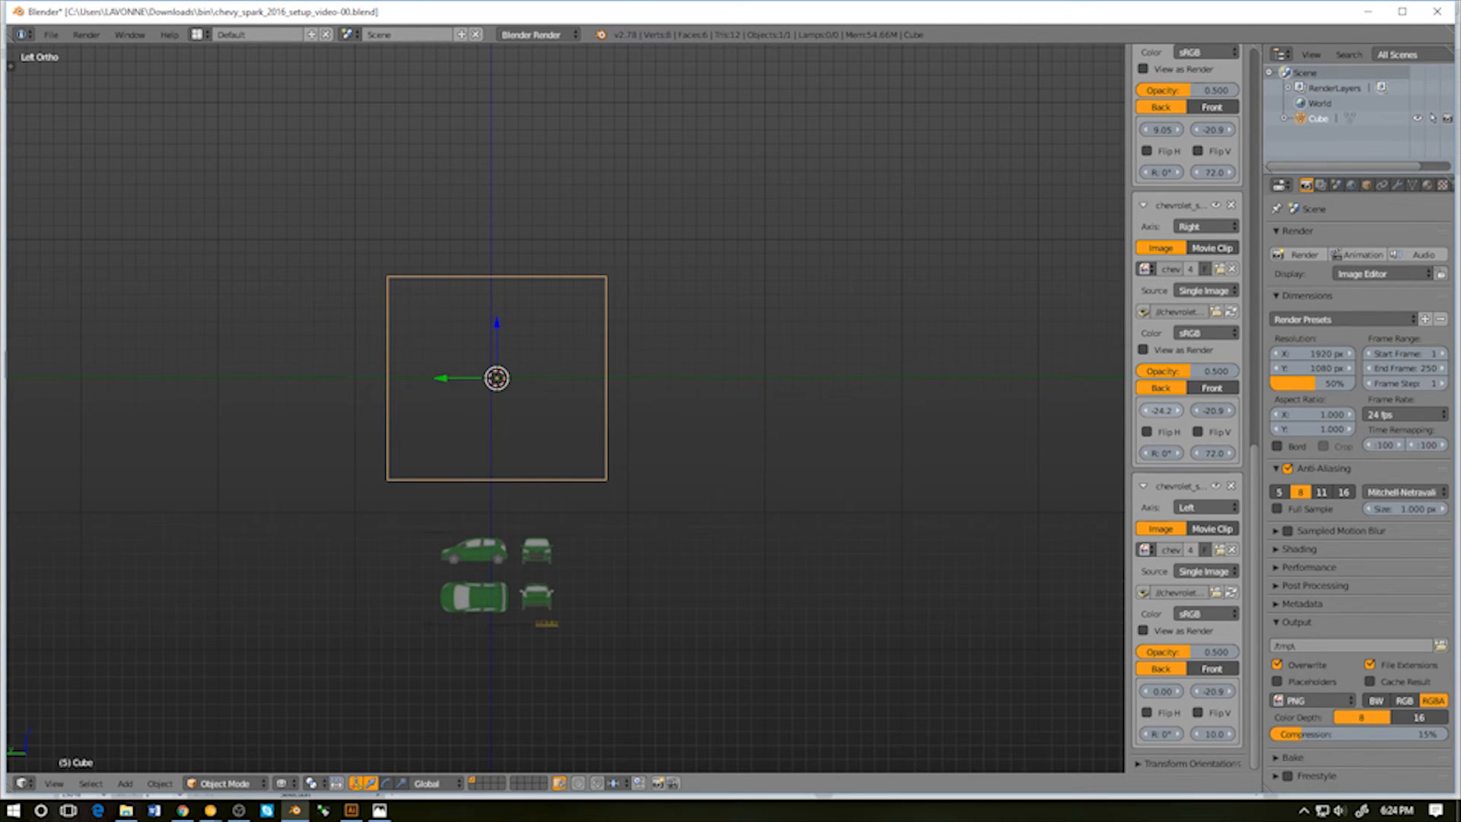
click(1161, 410)
key(ctrl+c)
key(Return)
click(1160, 691)
key(ctrl+v)
key(Return)
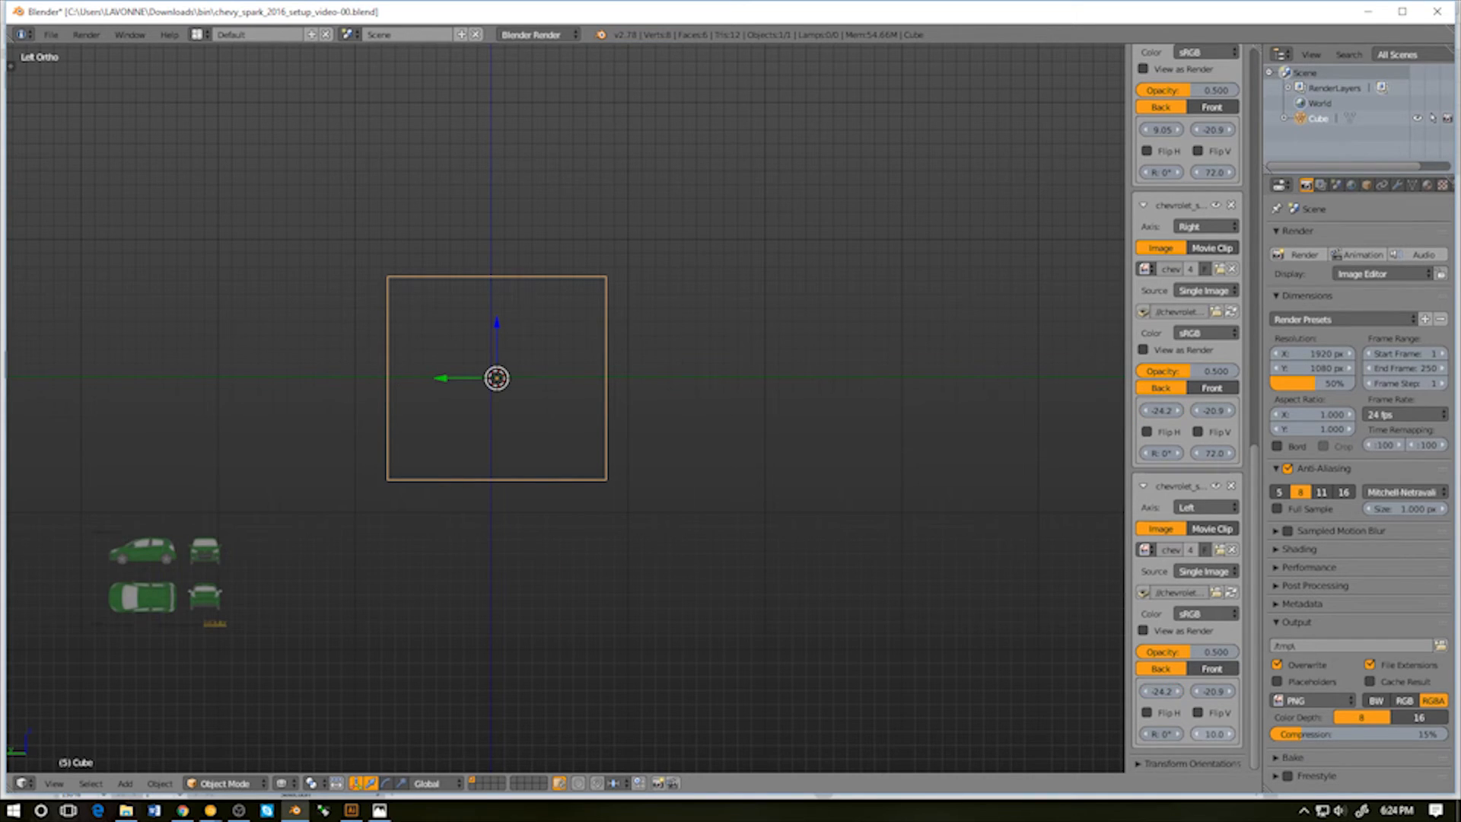
Set the Left background image's size to 72 to match the Right image
click(1209, 733)
text(72)
key(Return)
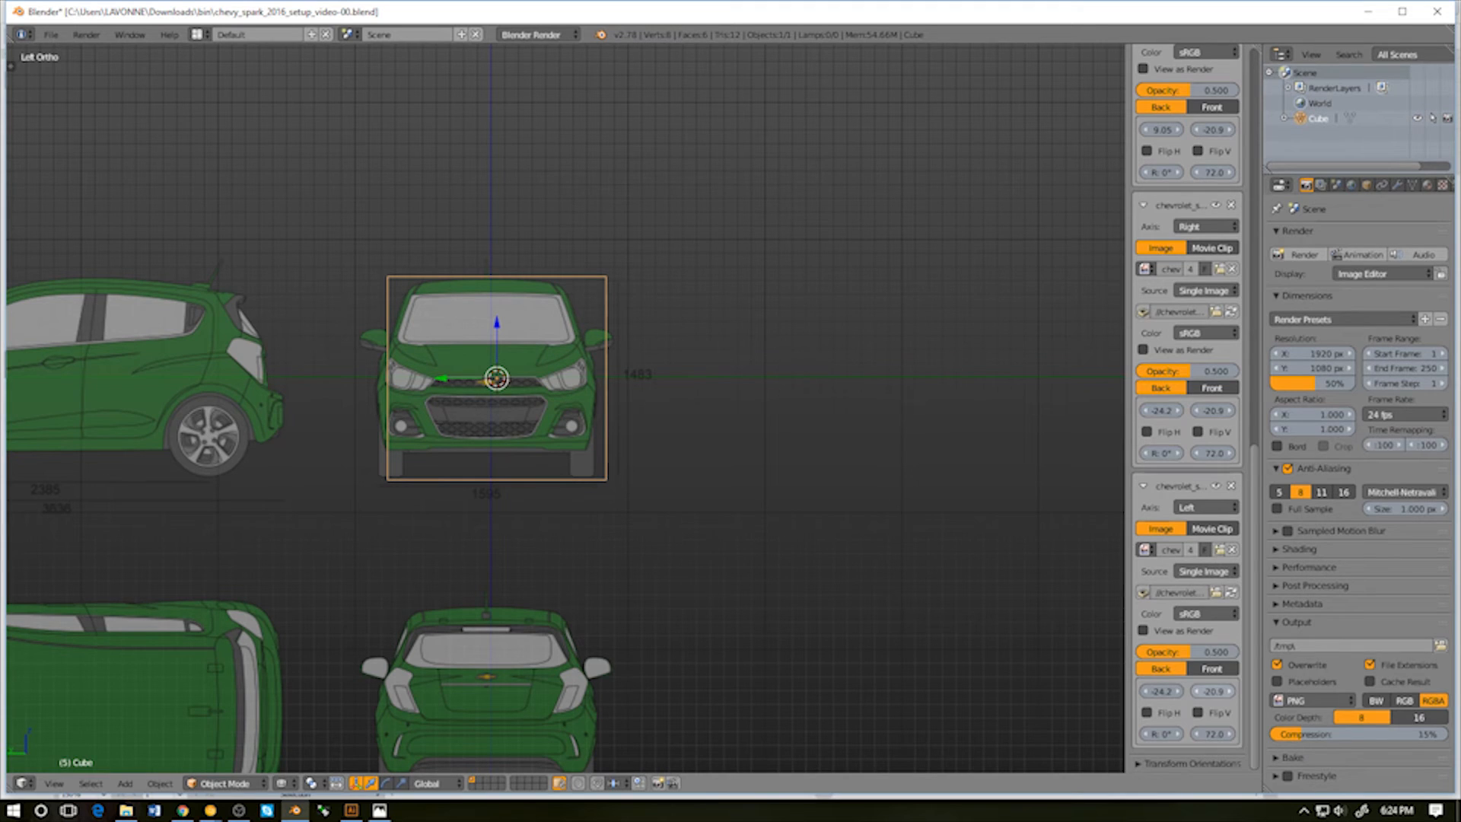
scroll(1213, 669, up, 3)
scroll(1201, 713, down, 3)
click(1213, 452)
key(Return)
In the left view, shift the Left image's offsets to about 12.9 vertically and -23.5 horizontally so the rear car drawing fits the cube
key(KP_3)
key(ctrl+KP_3)
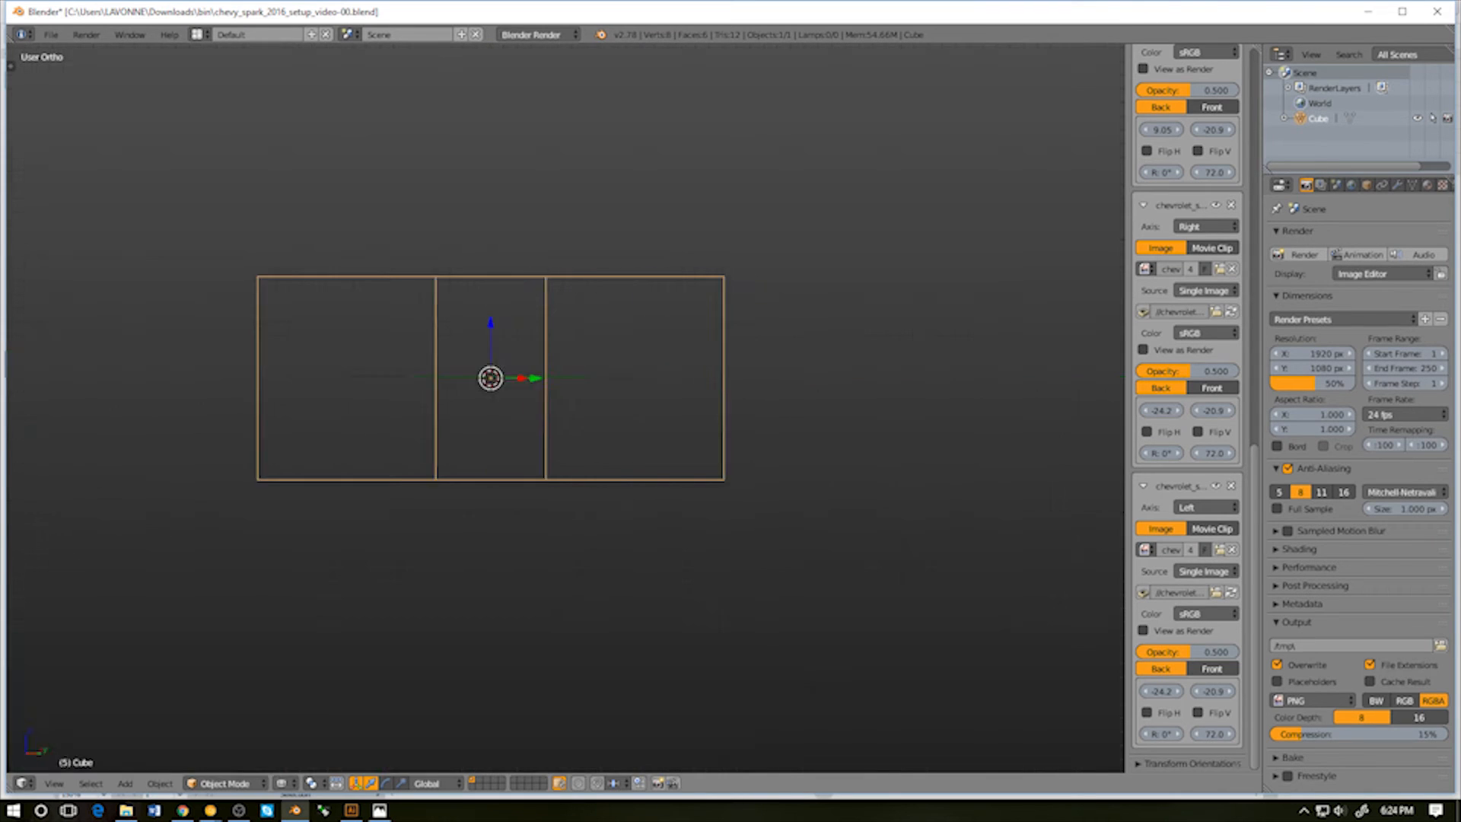
shift+middle_drag(496, 456, 706, 391)
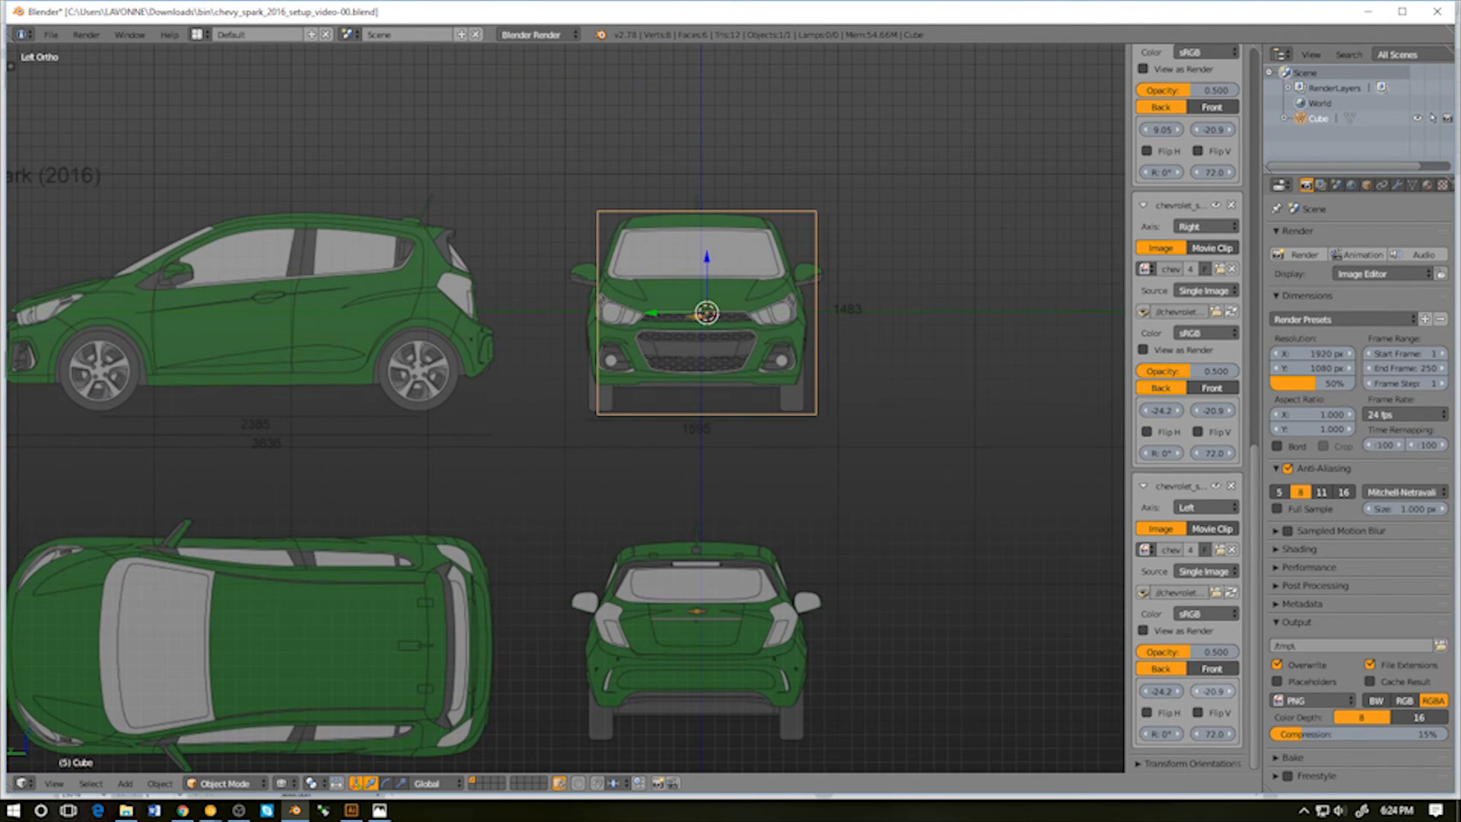
drag(1214, 691, 1366, 691)
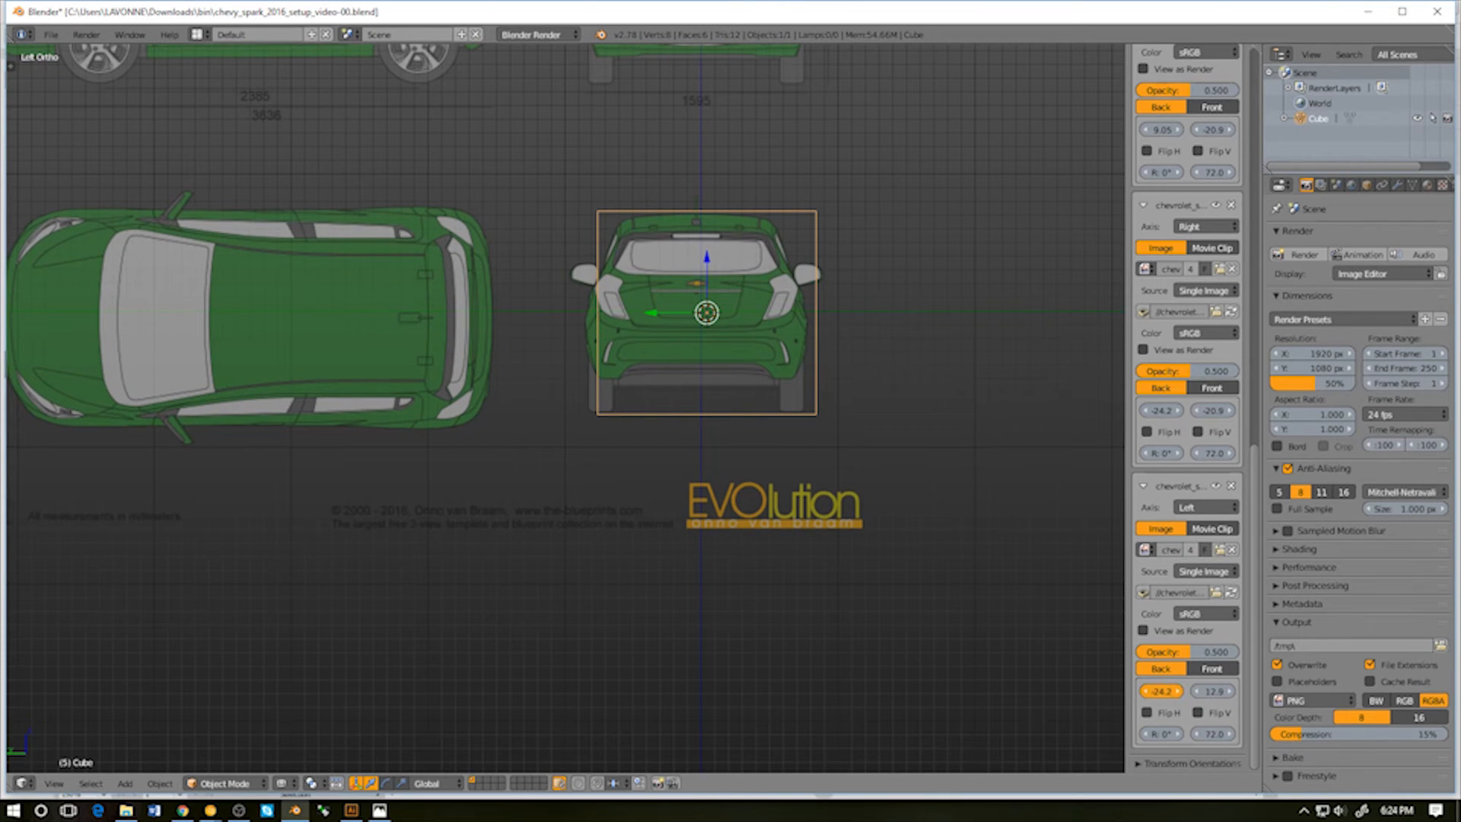
drag(1161, 690, 1163, 690)
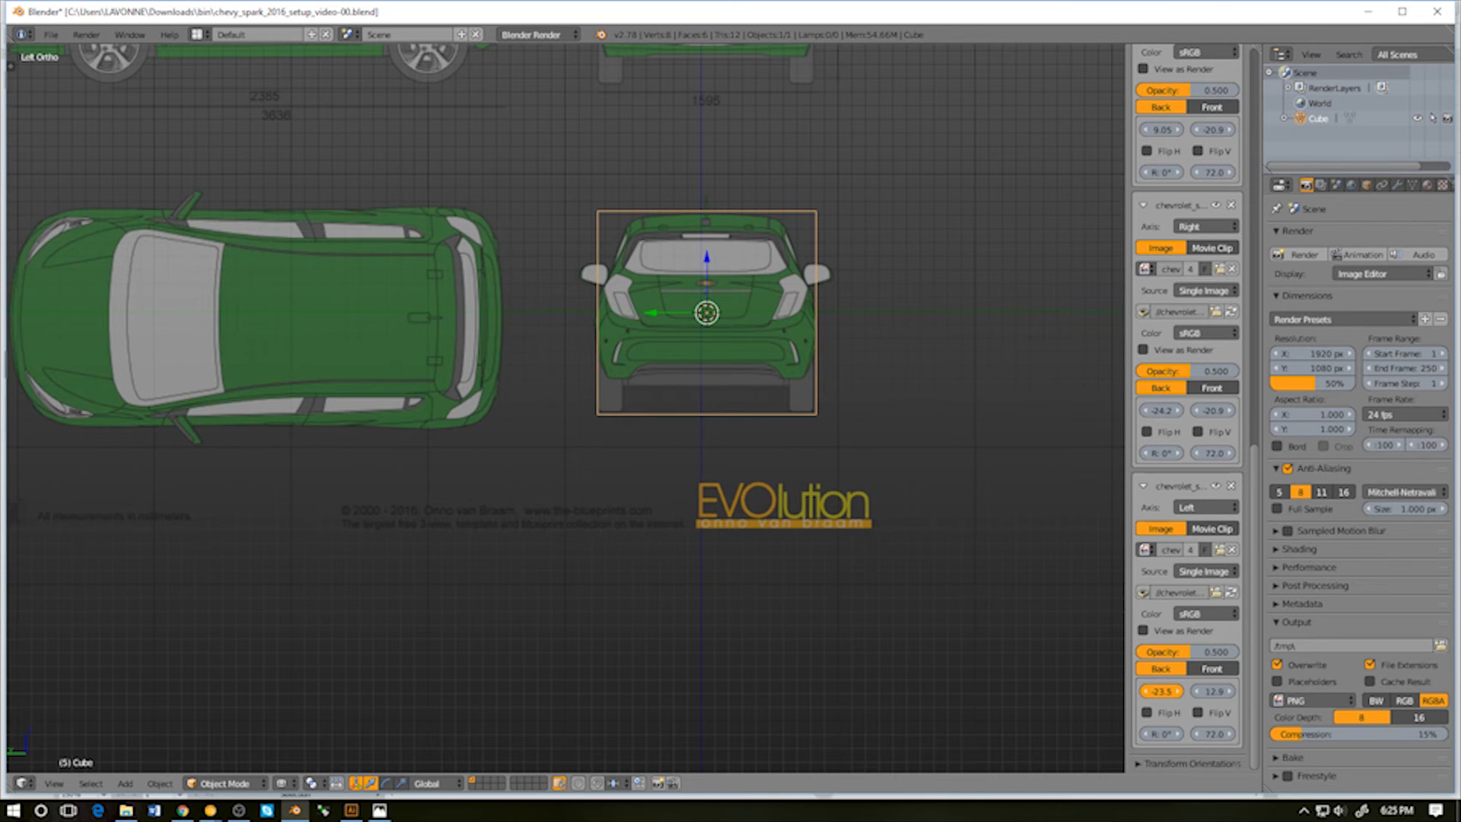
Try a vertical offset of 13.0 for the Left background image, then return it to 12.9
shift+middle_drag(761, 342, 460, 499)
scroll(770, 411, down, 5)
scroll(771, 411, up, 10)
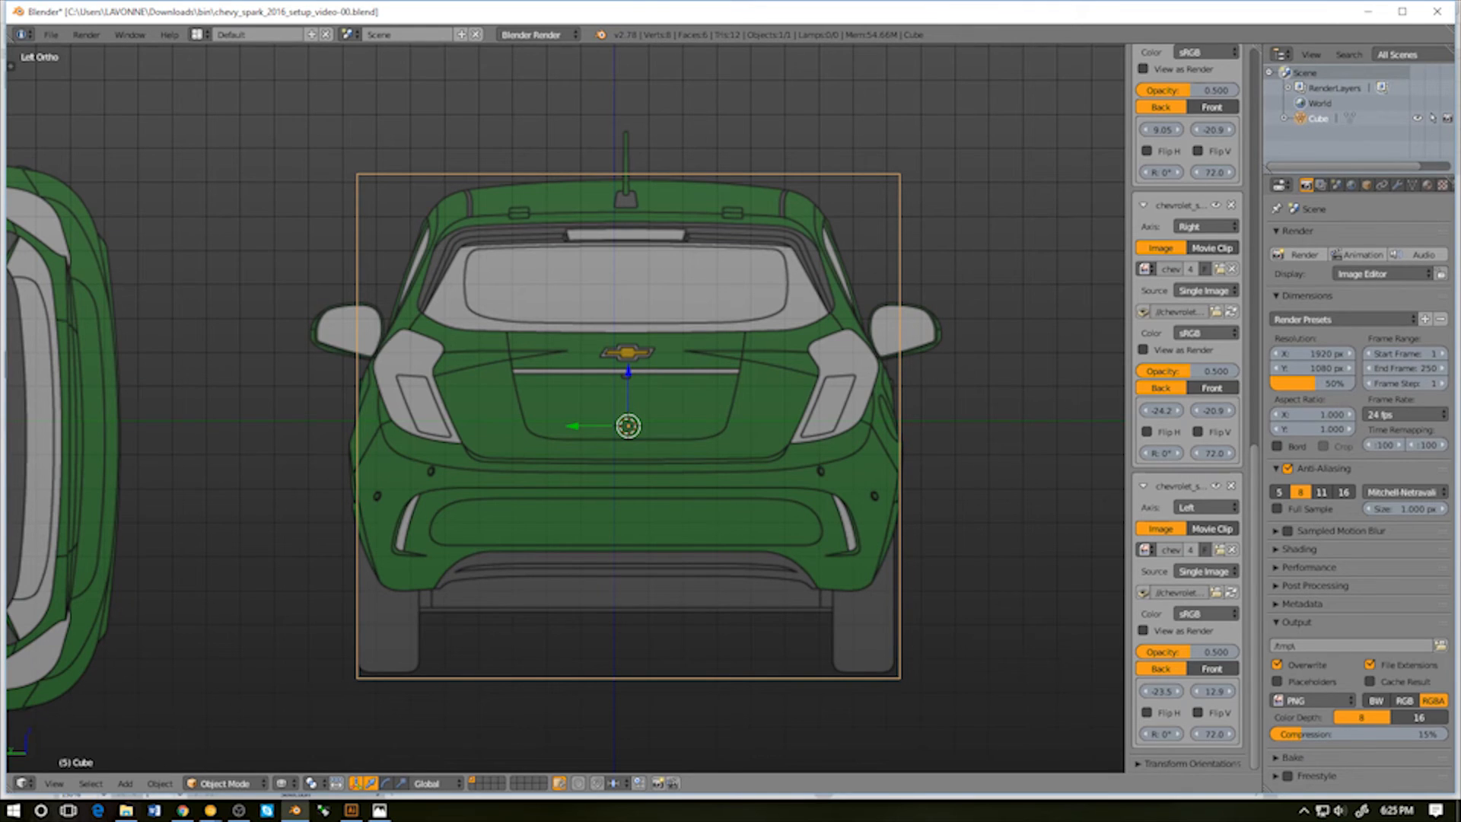
drag(1214, 691, 1215, 691)
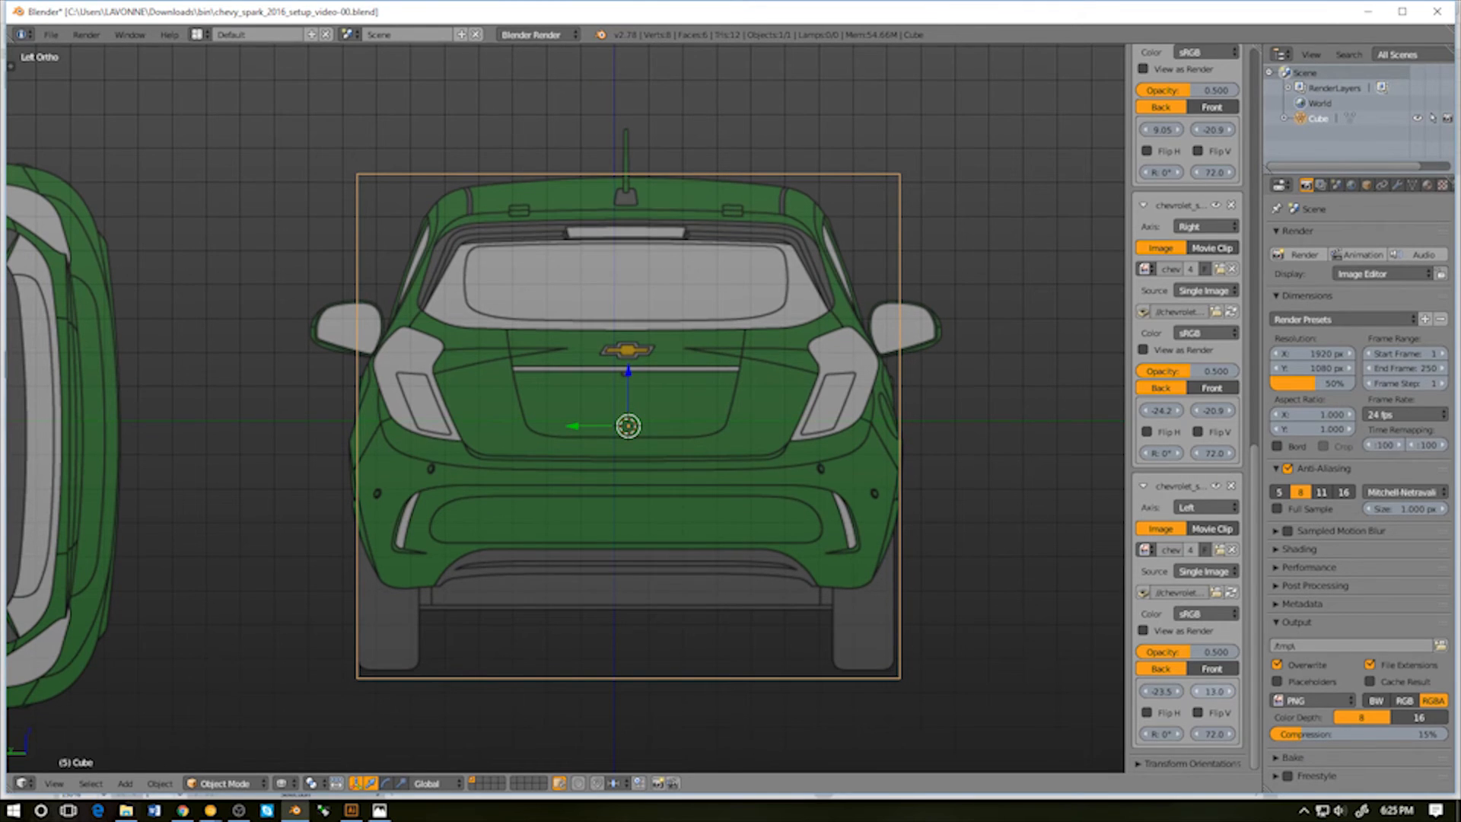
click(1197, 691)
Try horizontal offsets between -23.6 and -23.4 for the Left background image to compare the rear drawing's fit in the cube
click(1146, 691)
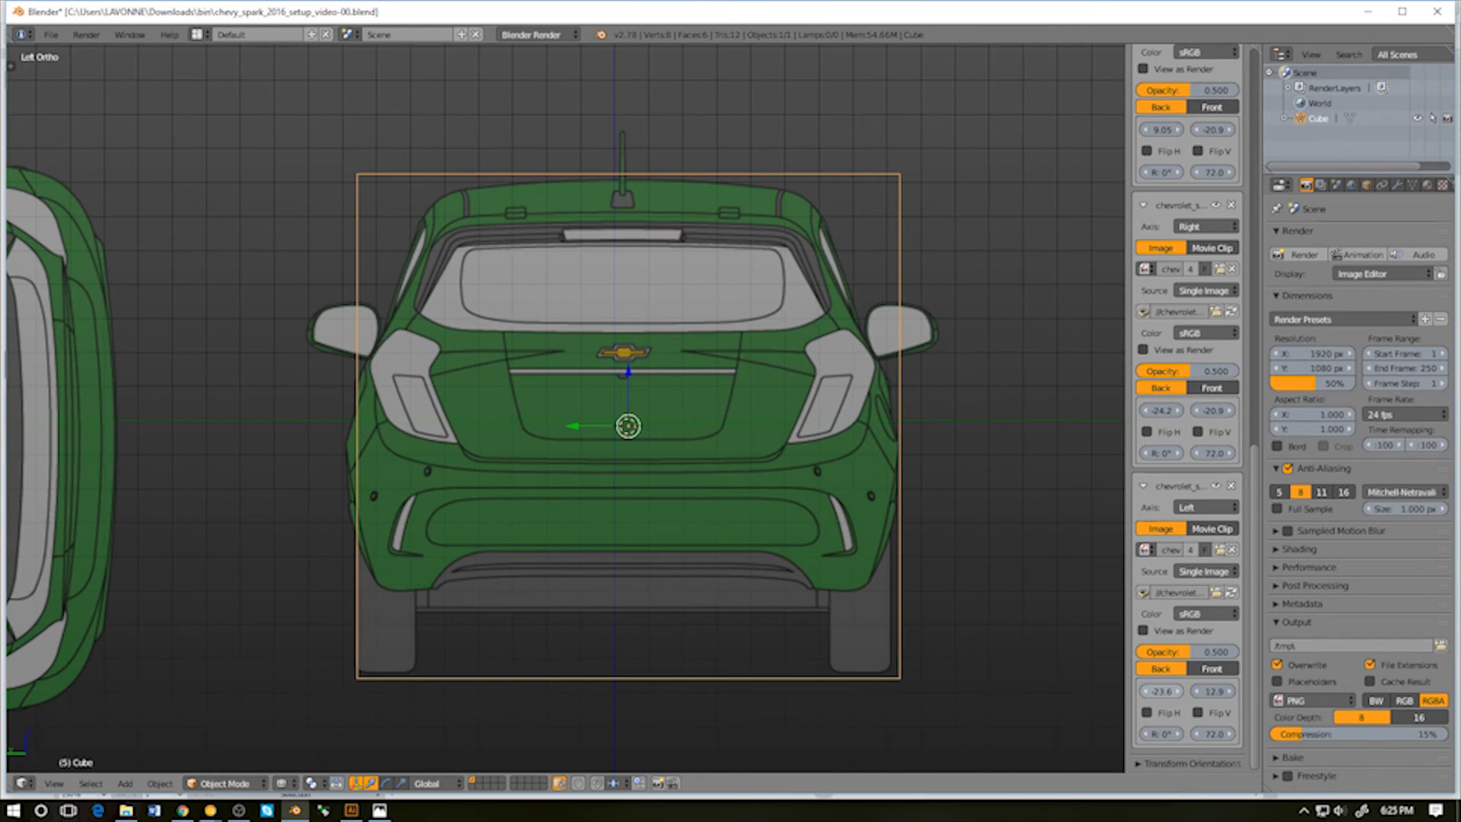
click(1177, 691)
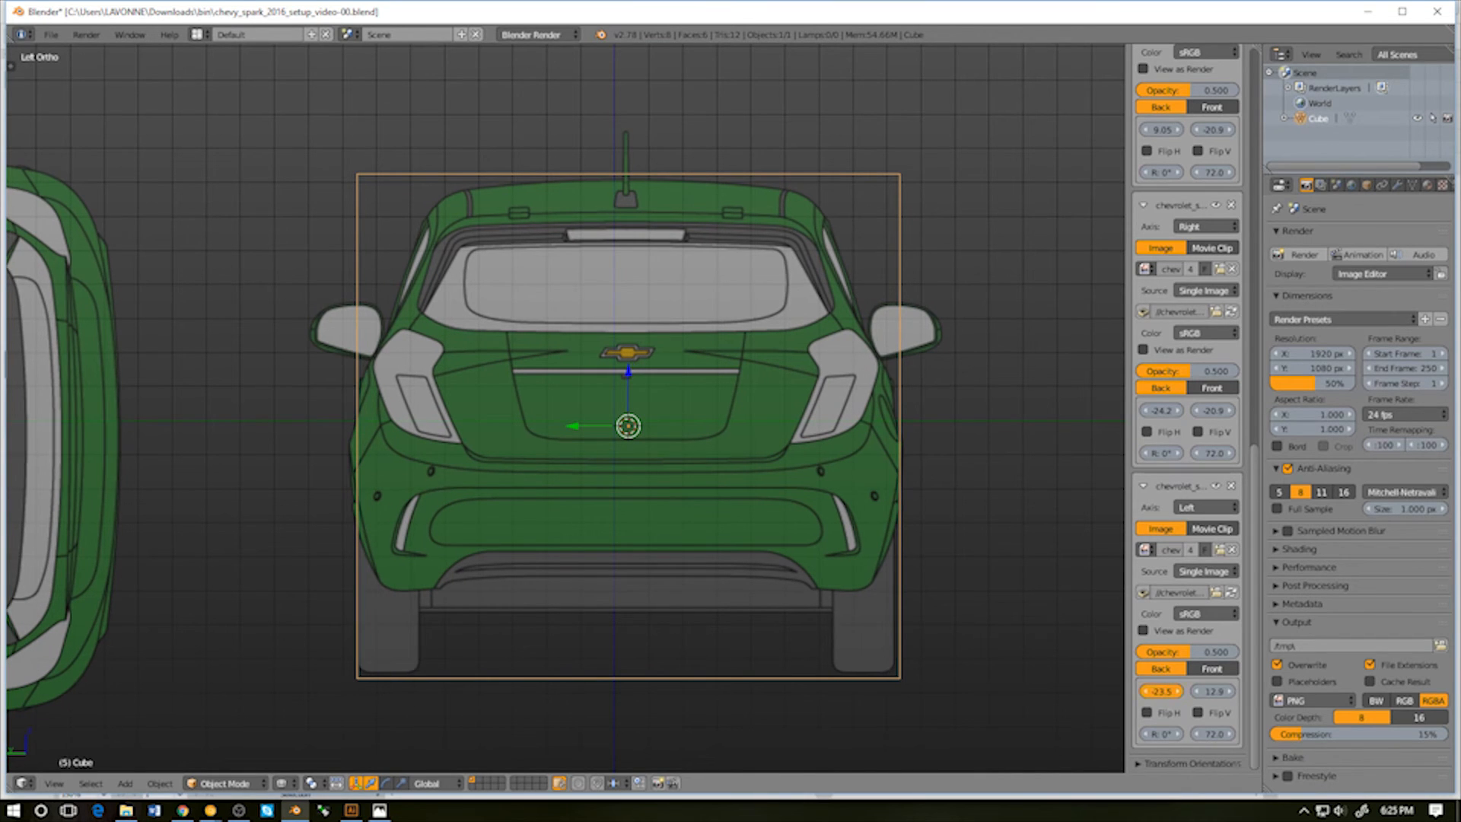
click(1178, 691)
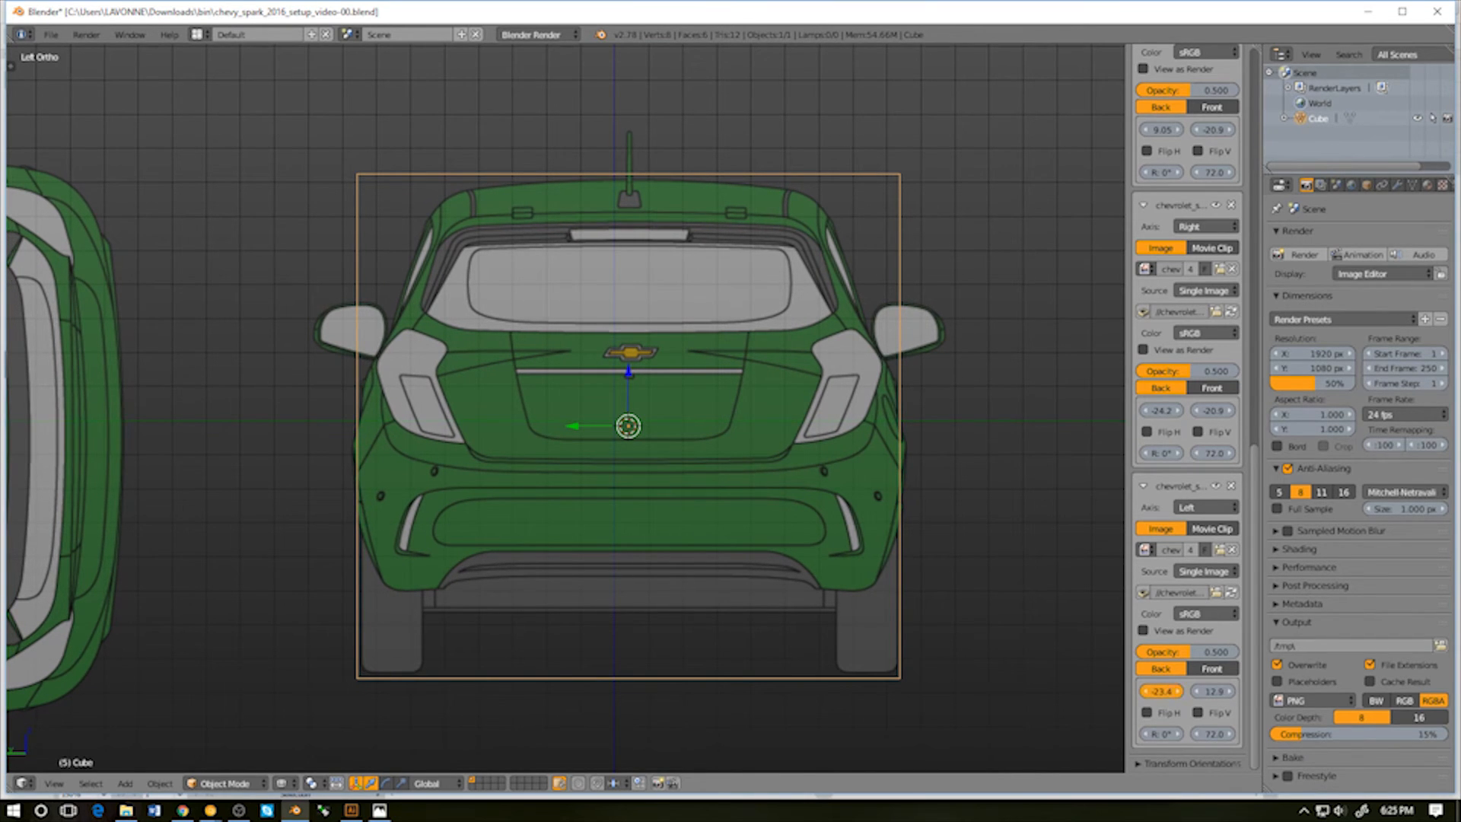
double_click(1166, 691)
key(BackSpace)
key(Return)
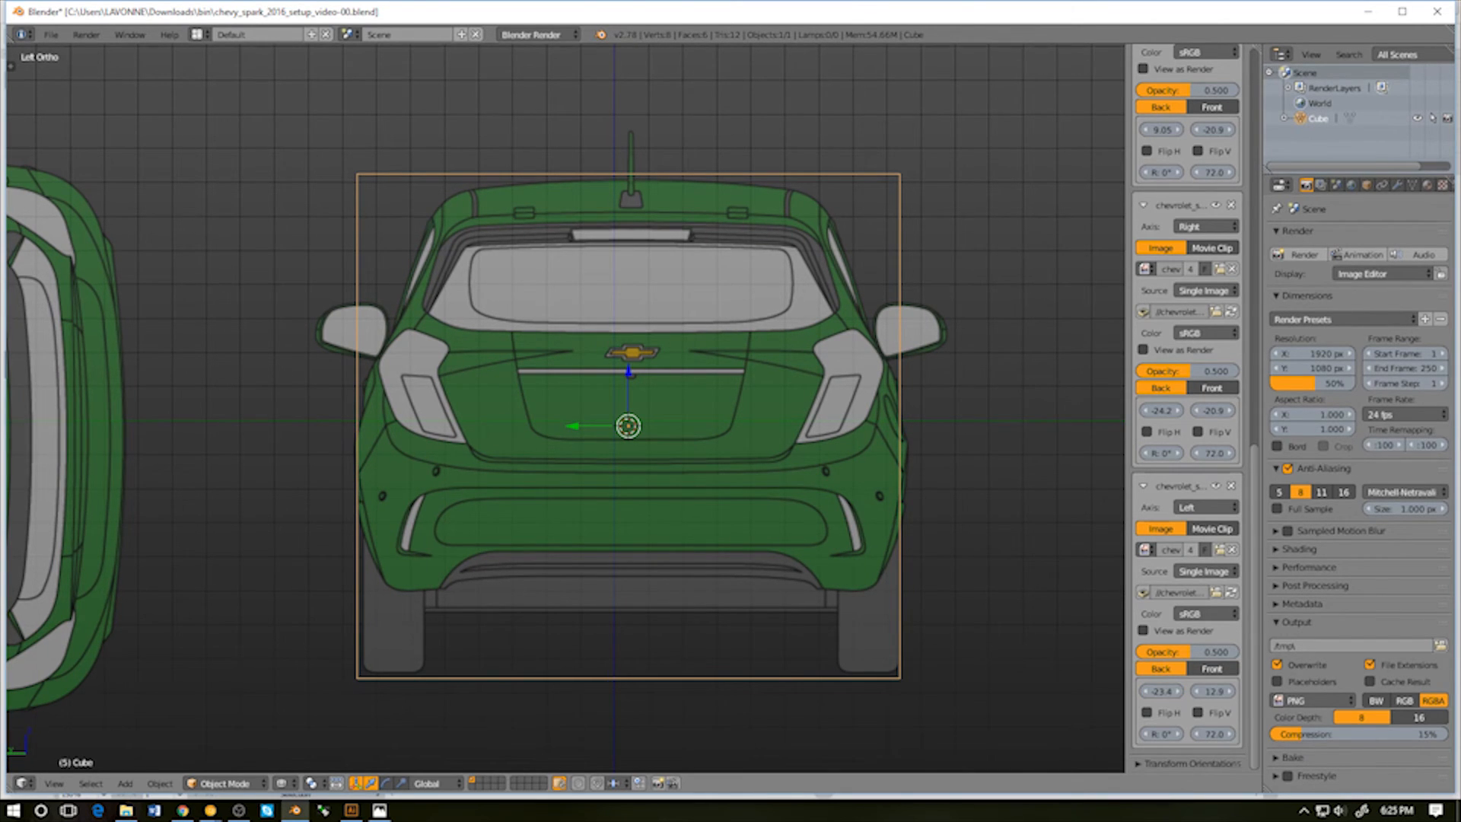
click(1145, 691)
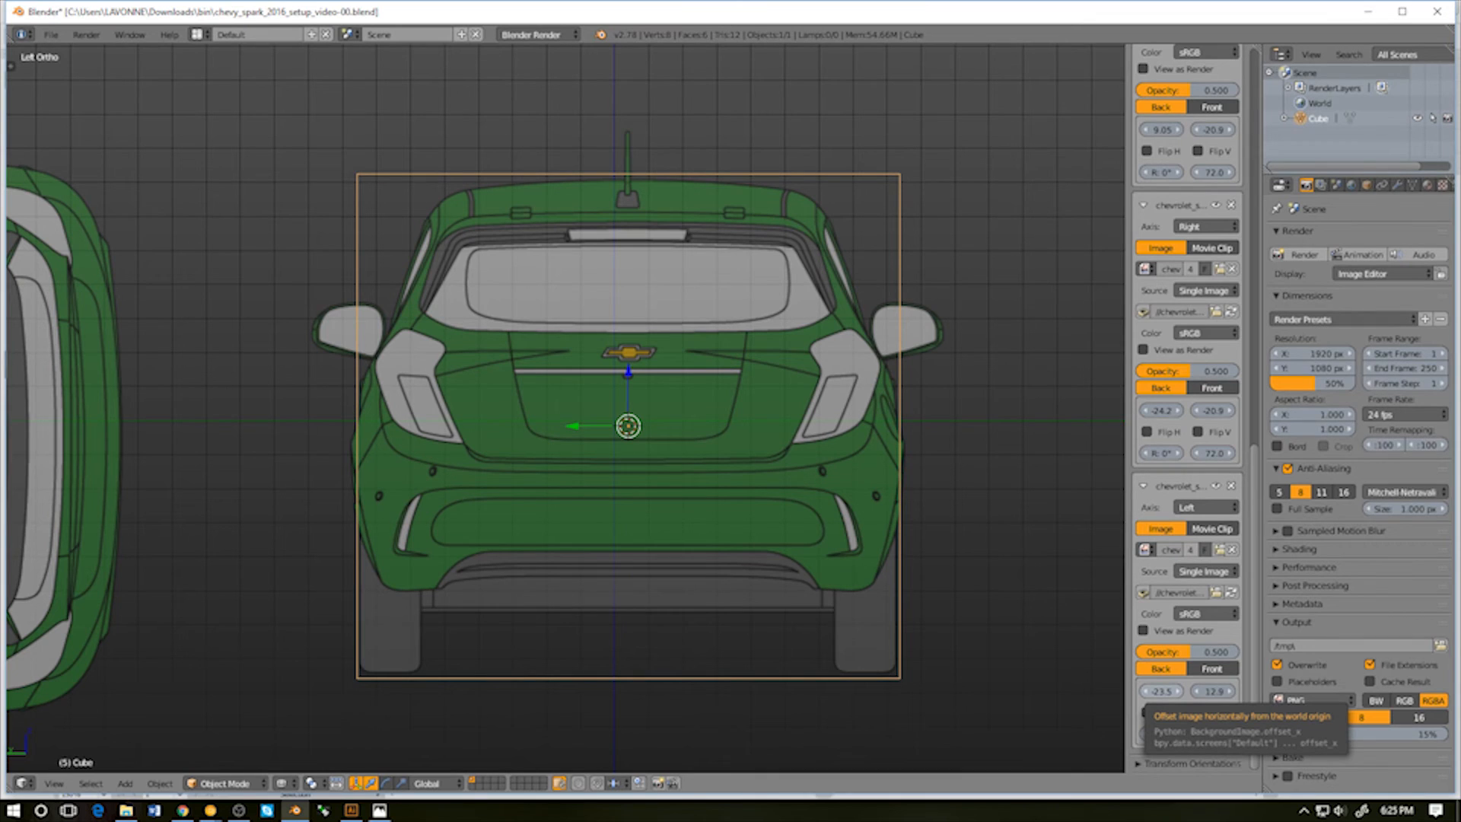
click(1158, 690)
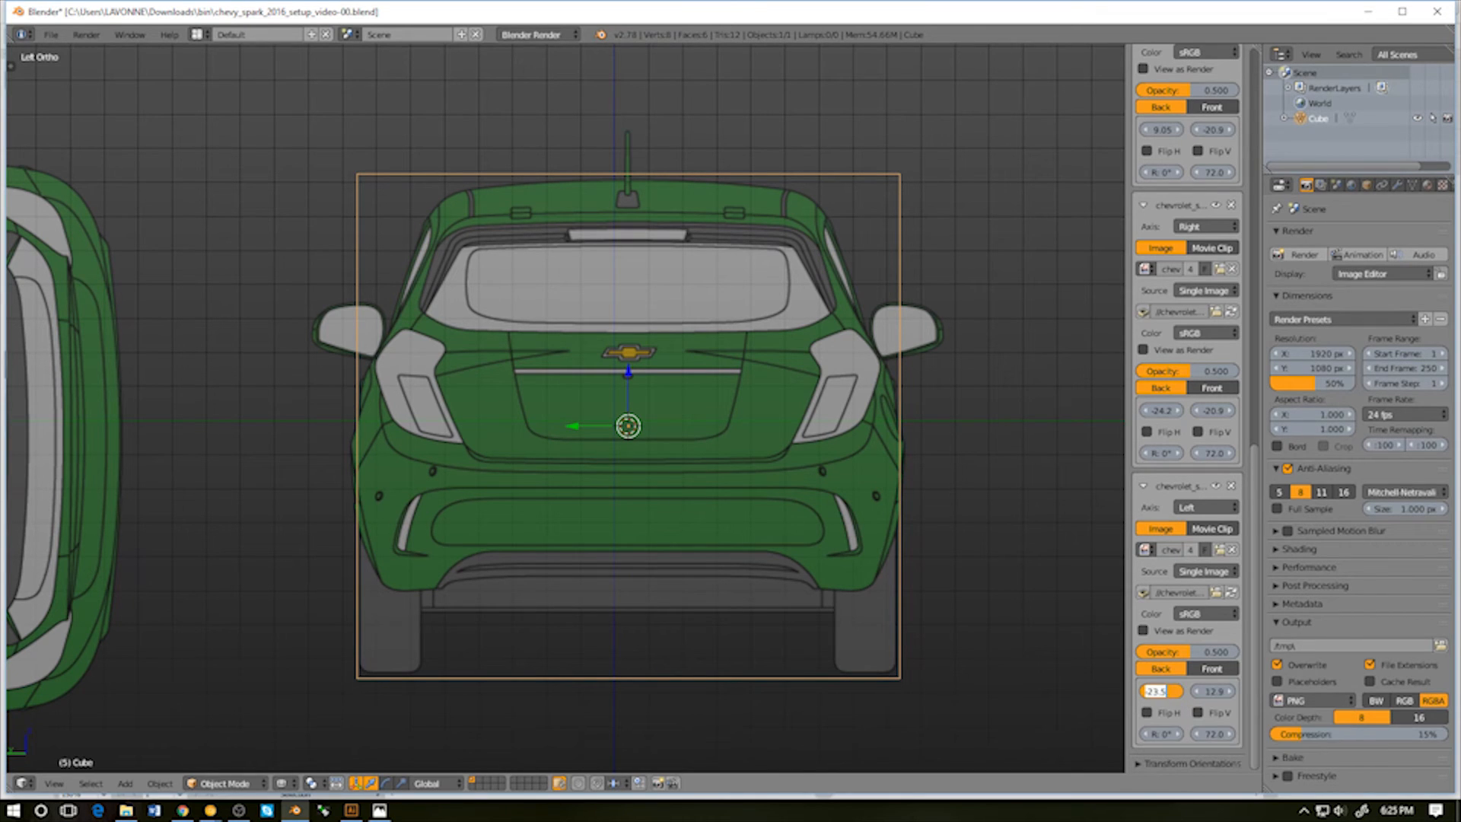
key(Return)
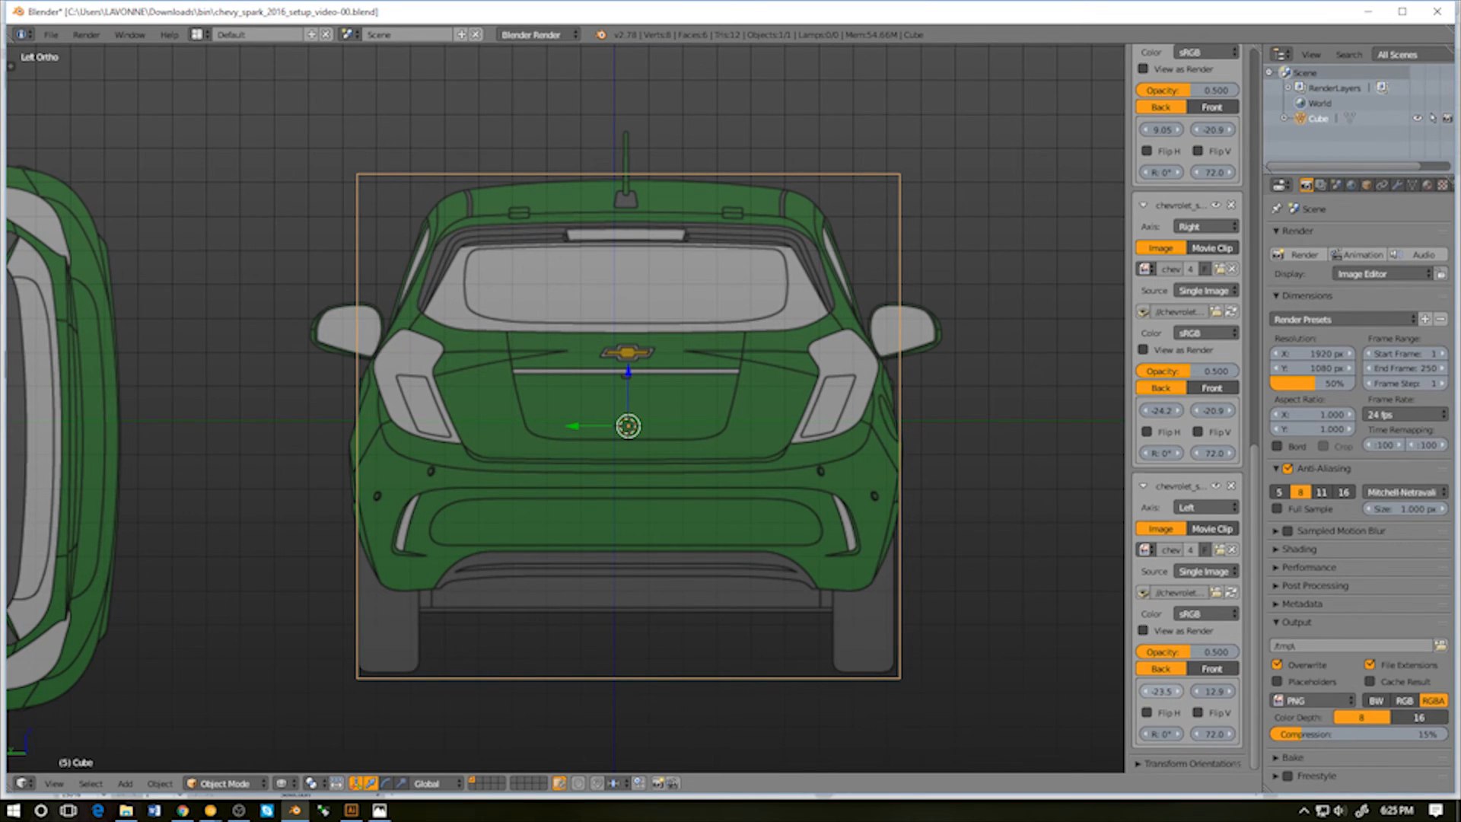
Try a horizontal offset of -23.45 for the Left background image
click(1167, 691)
click(1168, 690)
key(BackSpace)
key(BackSpace)
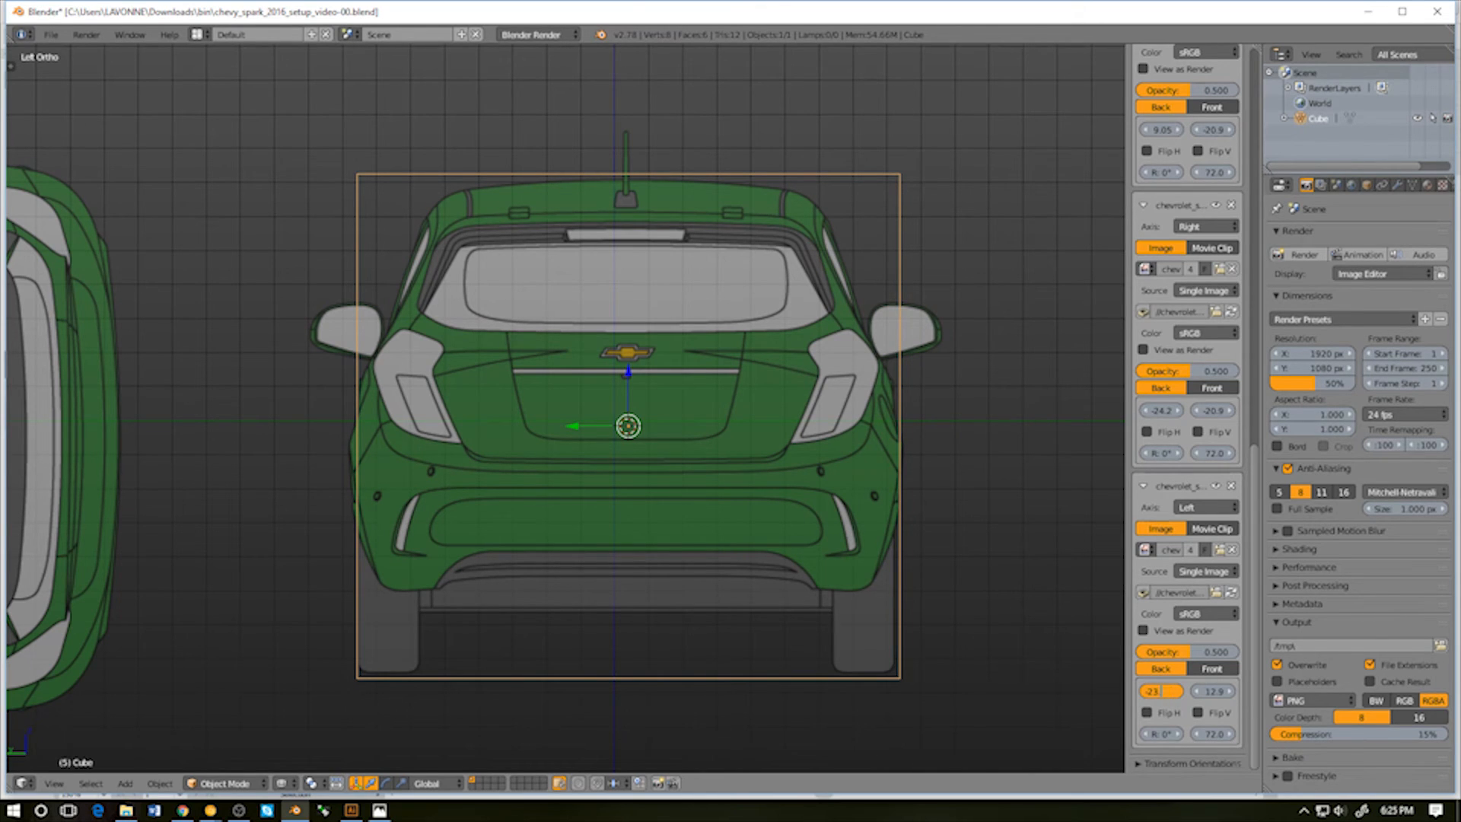
text(45)
key(Return)
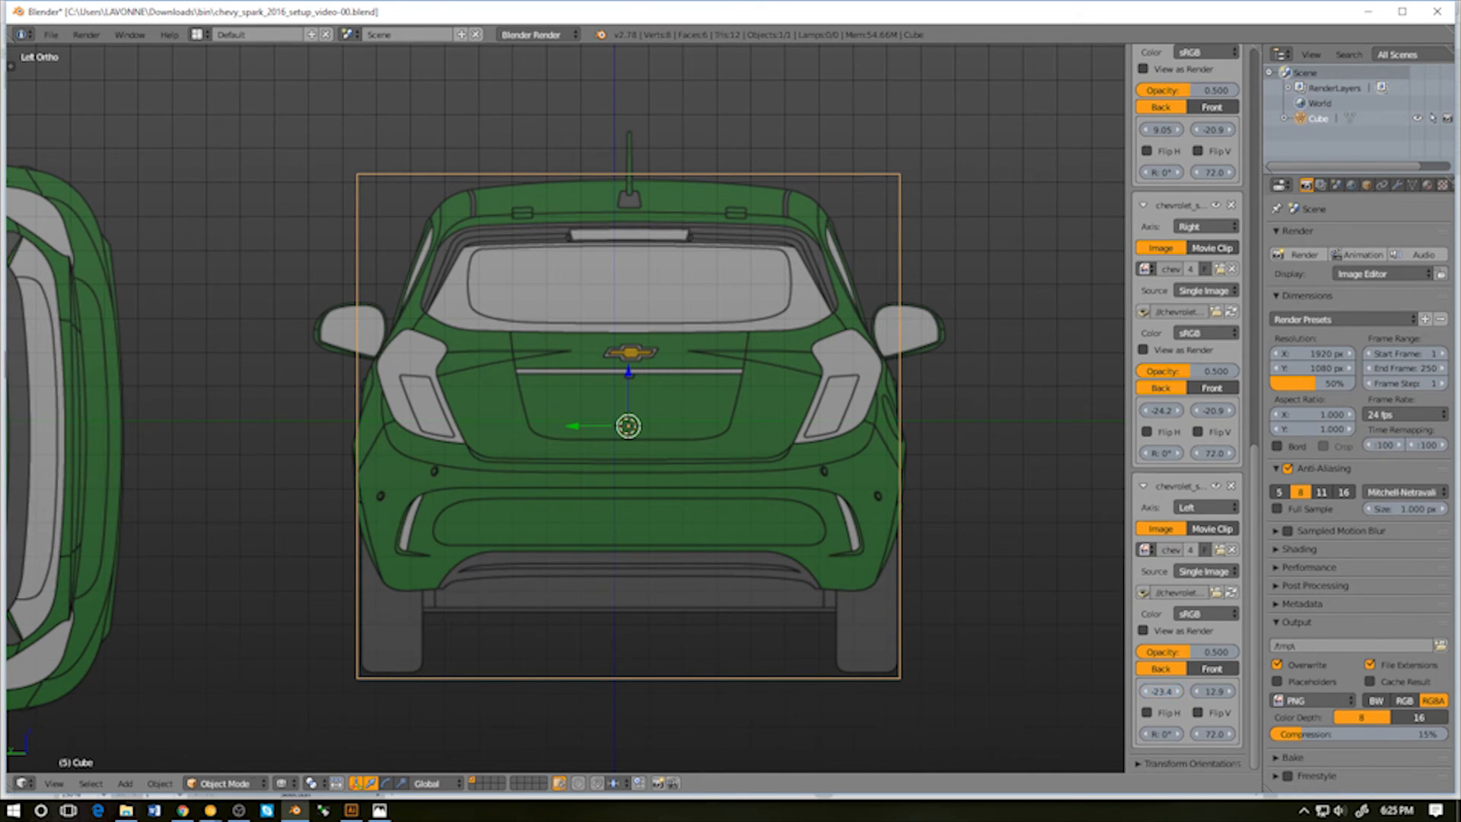
Try horizontal offsets of -23.47 and -23.48 for the Left background image
double_click(1168, 691)
key(BackSpace)
text(7)
key(Return)
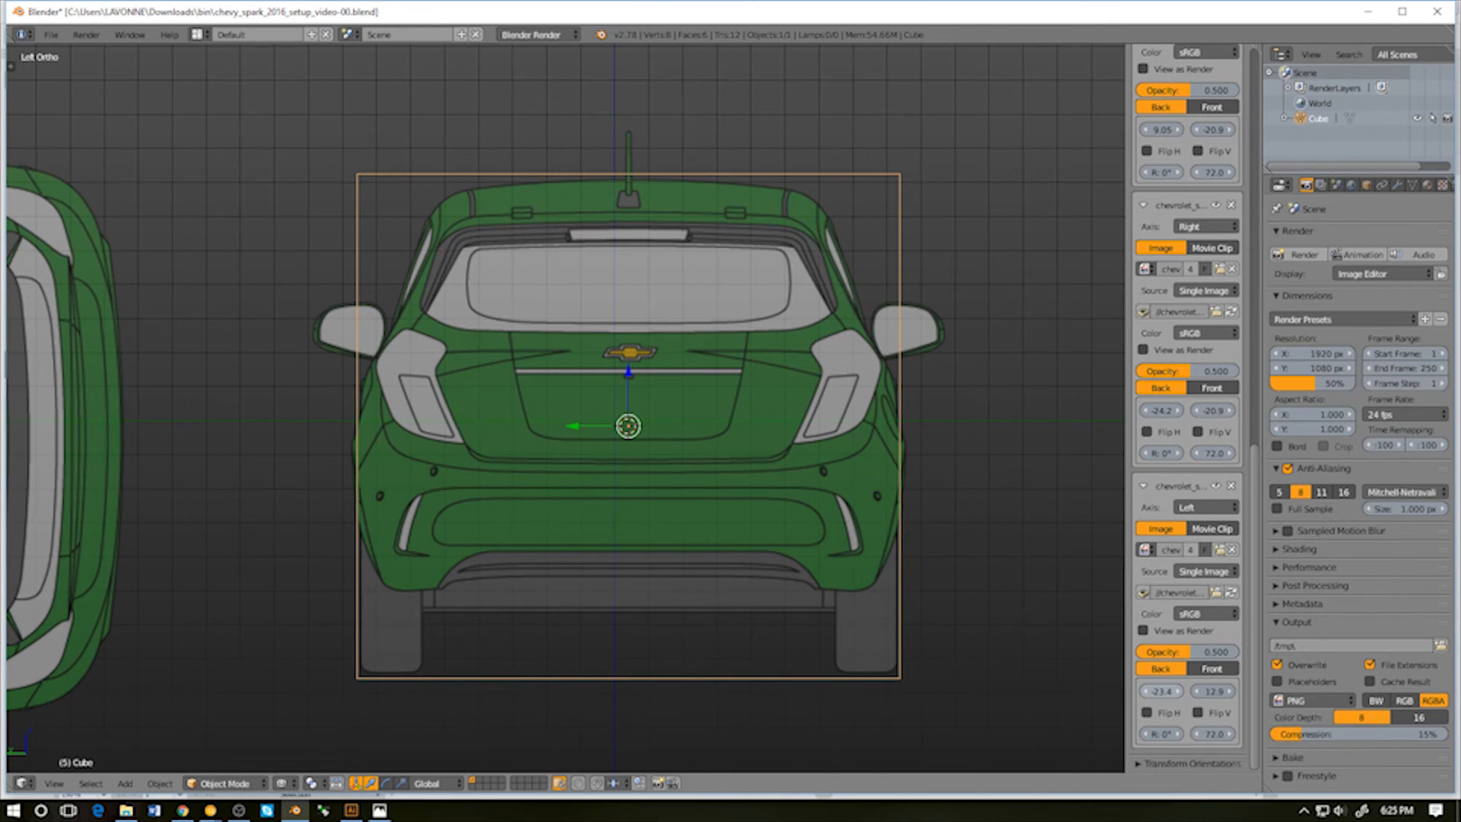
click(1146, 692)
click(1177, 691)
click(1161, 692)
click(1173, 691)
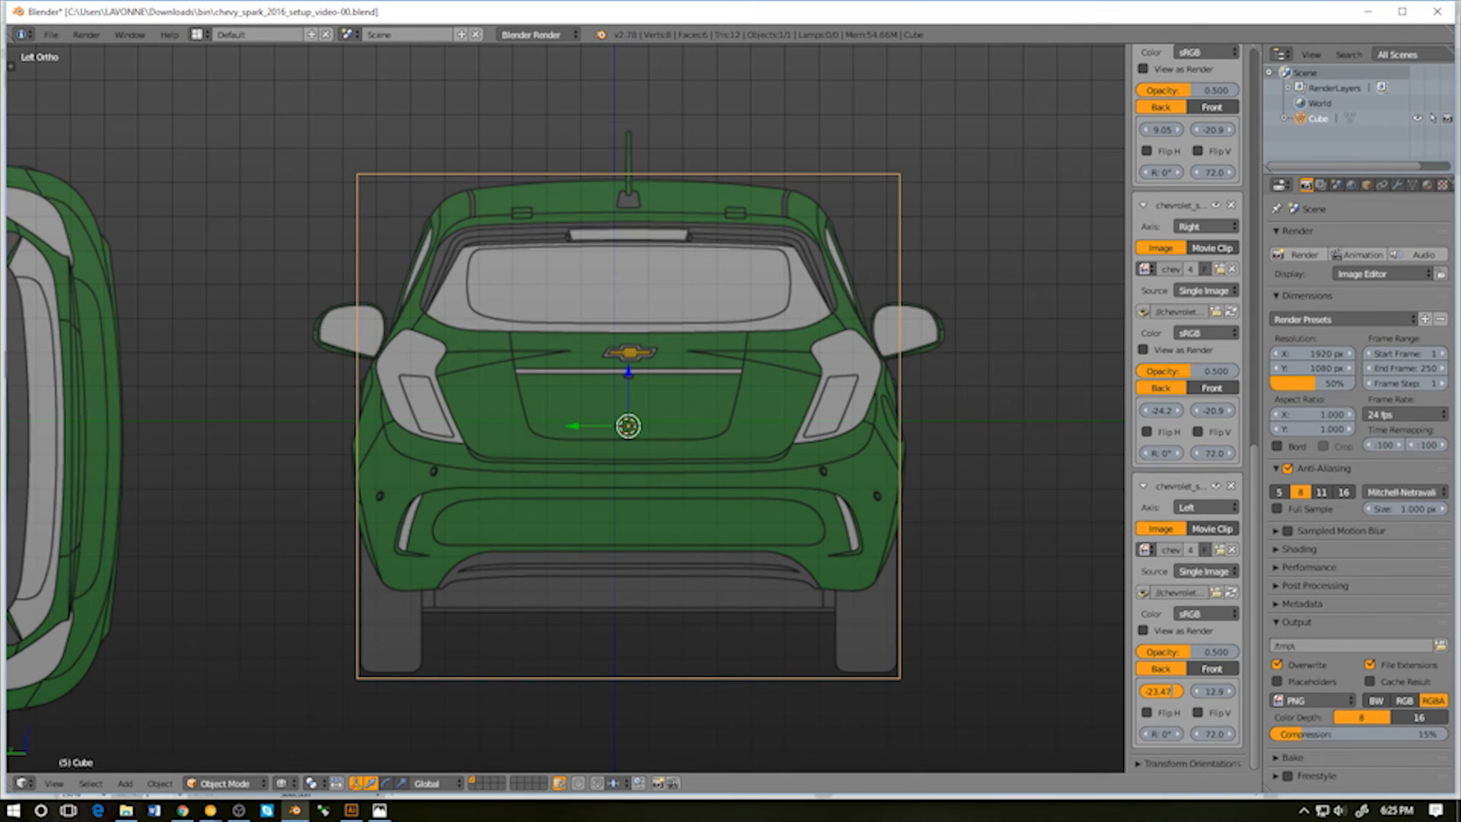
key(BackSpace)
text(8)
key(Return)
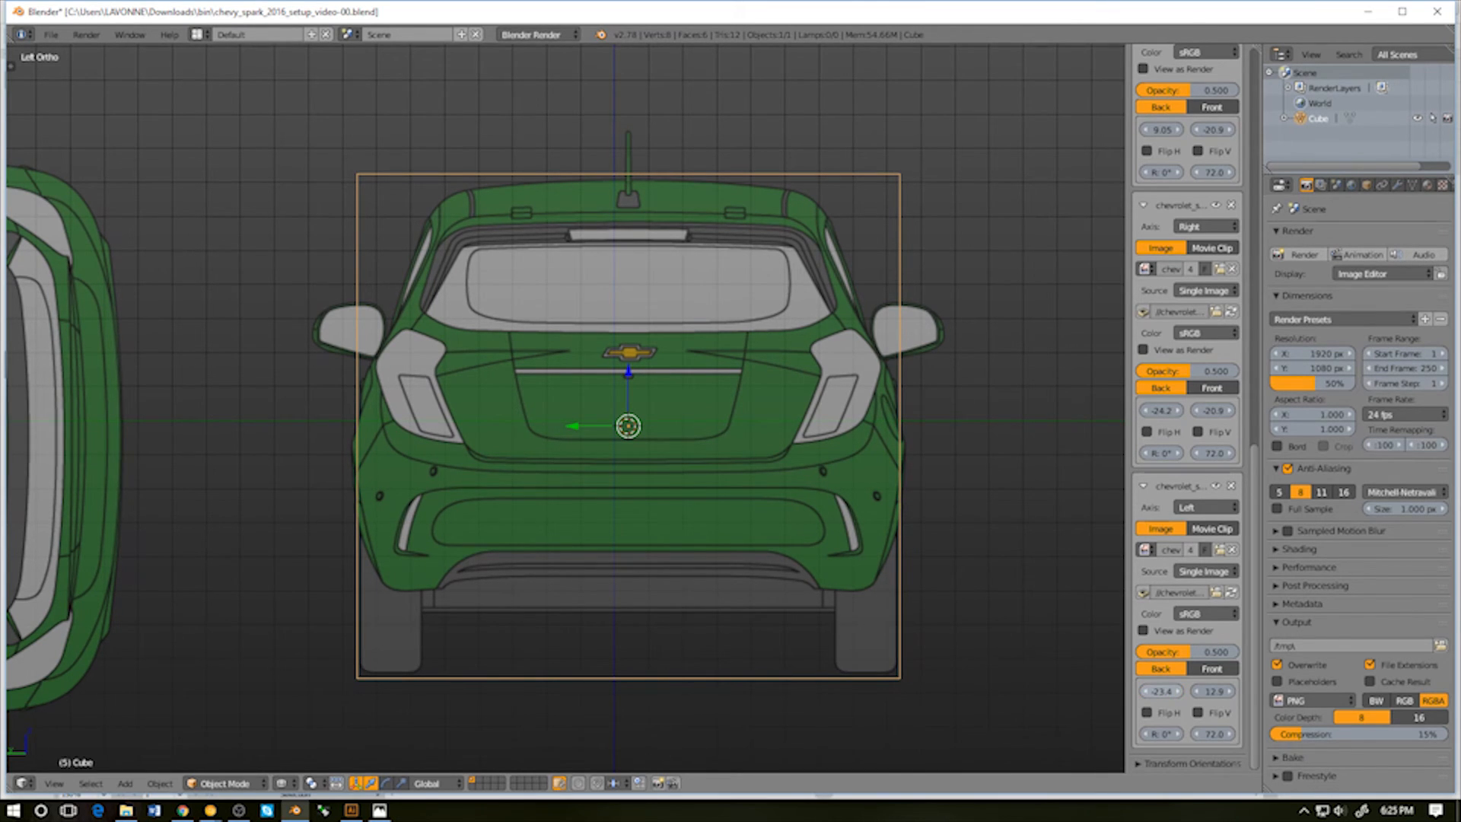
Compare a horizontal offset of -23.2 for the Left background image, return to the closer fit, and fine-tune its last decimal
click(1177, 692)
click(1177, 692)
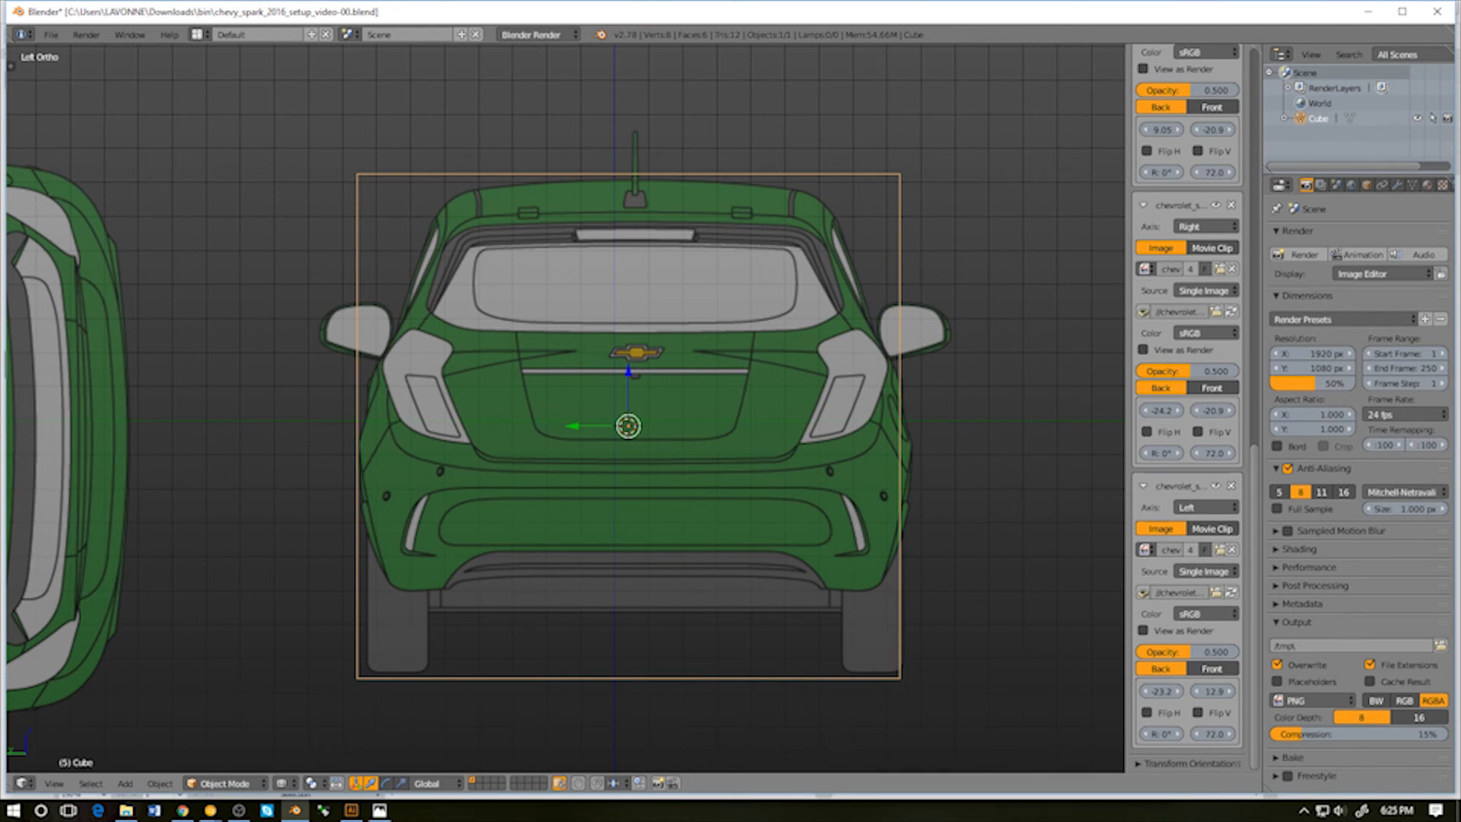
click(1145, 691)
click(1145, 692)
click(1161, 691)
key(Right)
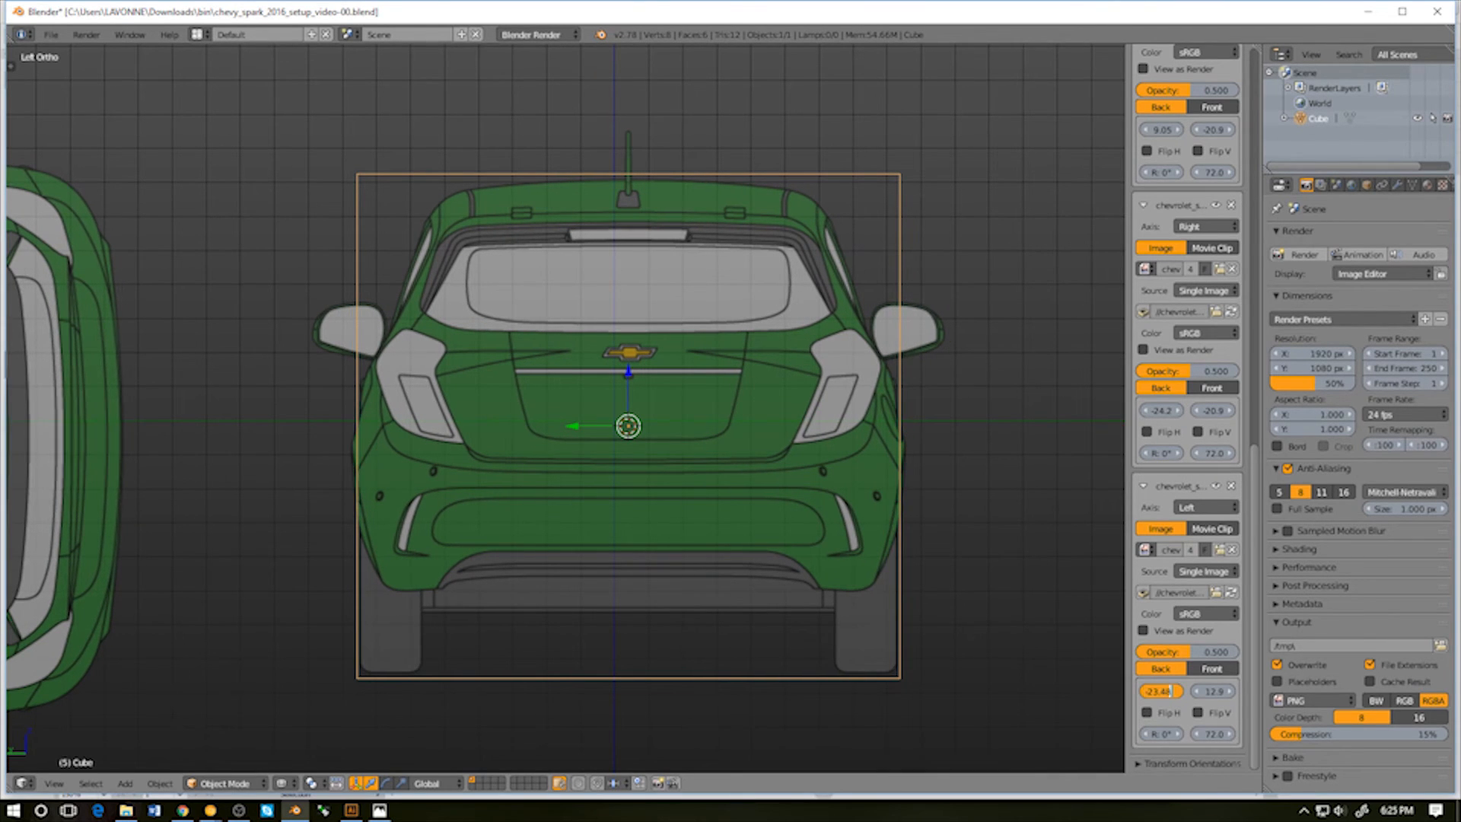
key(BackSpace)
key(Return)
click(1011, 525)
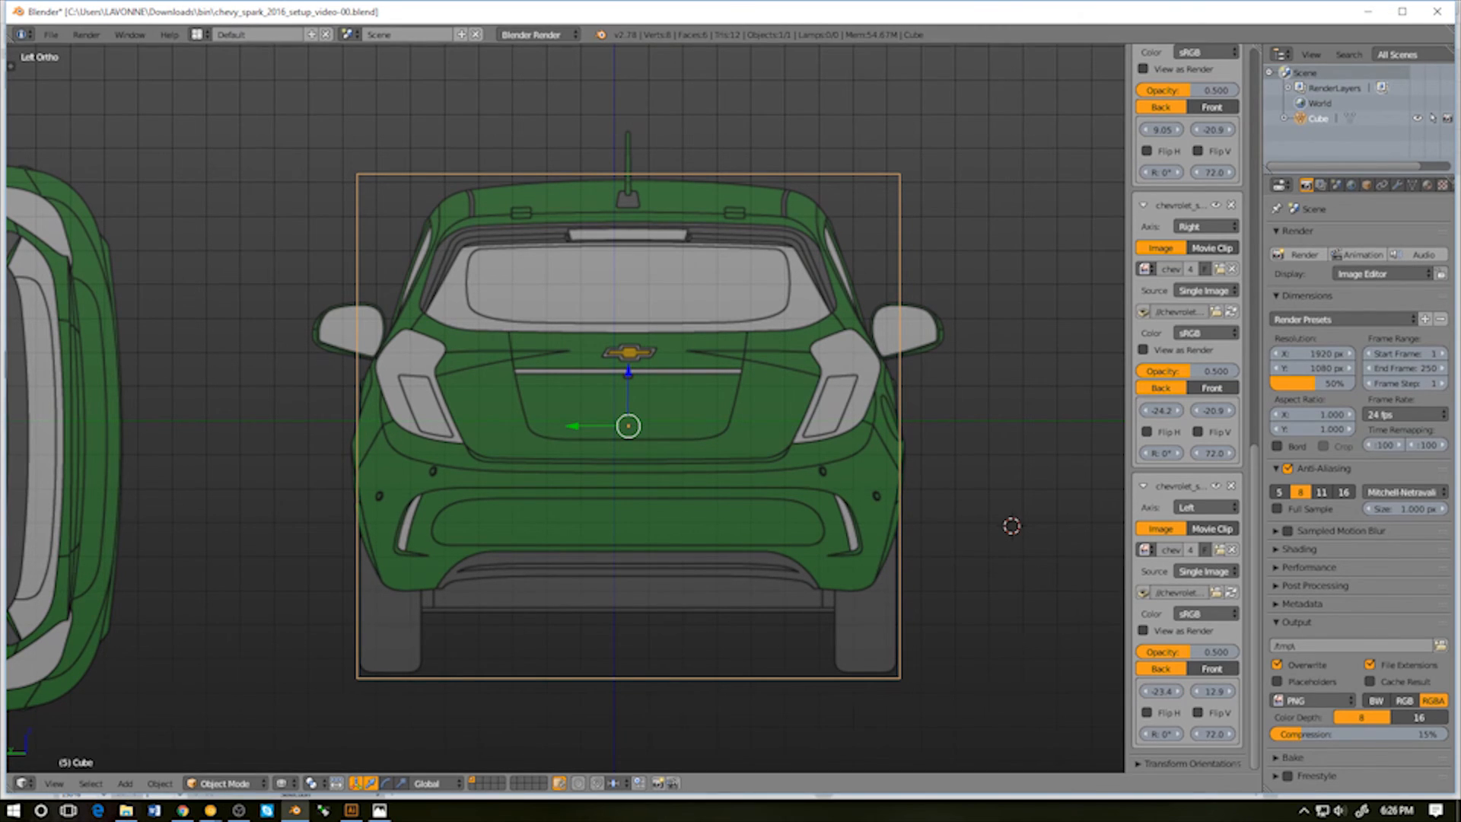
Switch the single Left view to the four-way quad view
scroll(565, 407, down, 4)
scroll(564, 408, up, 3)
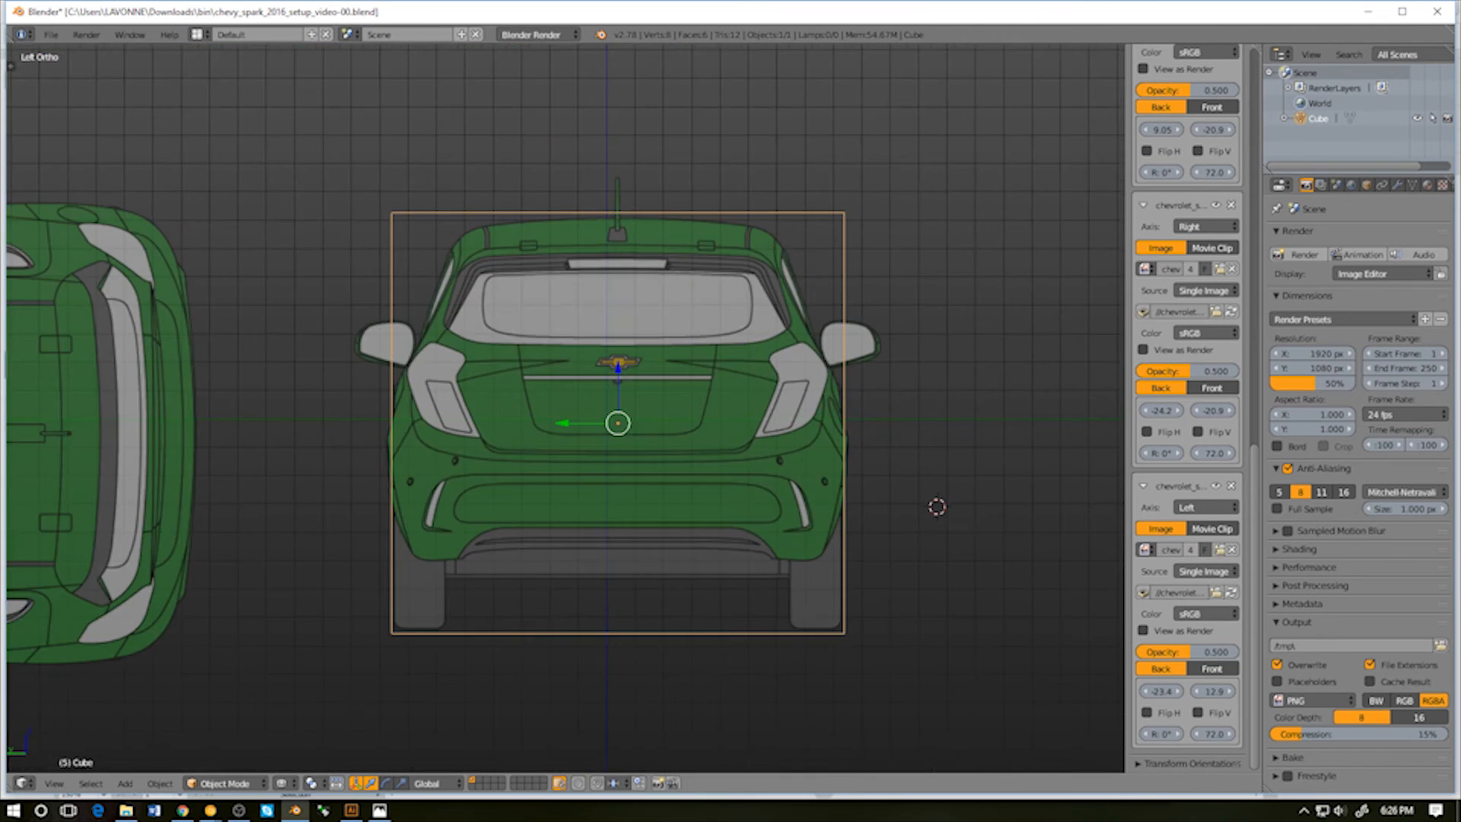
scroll(564, 408, down, 5)
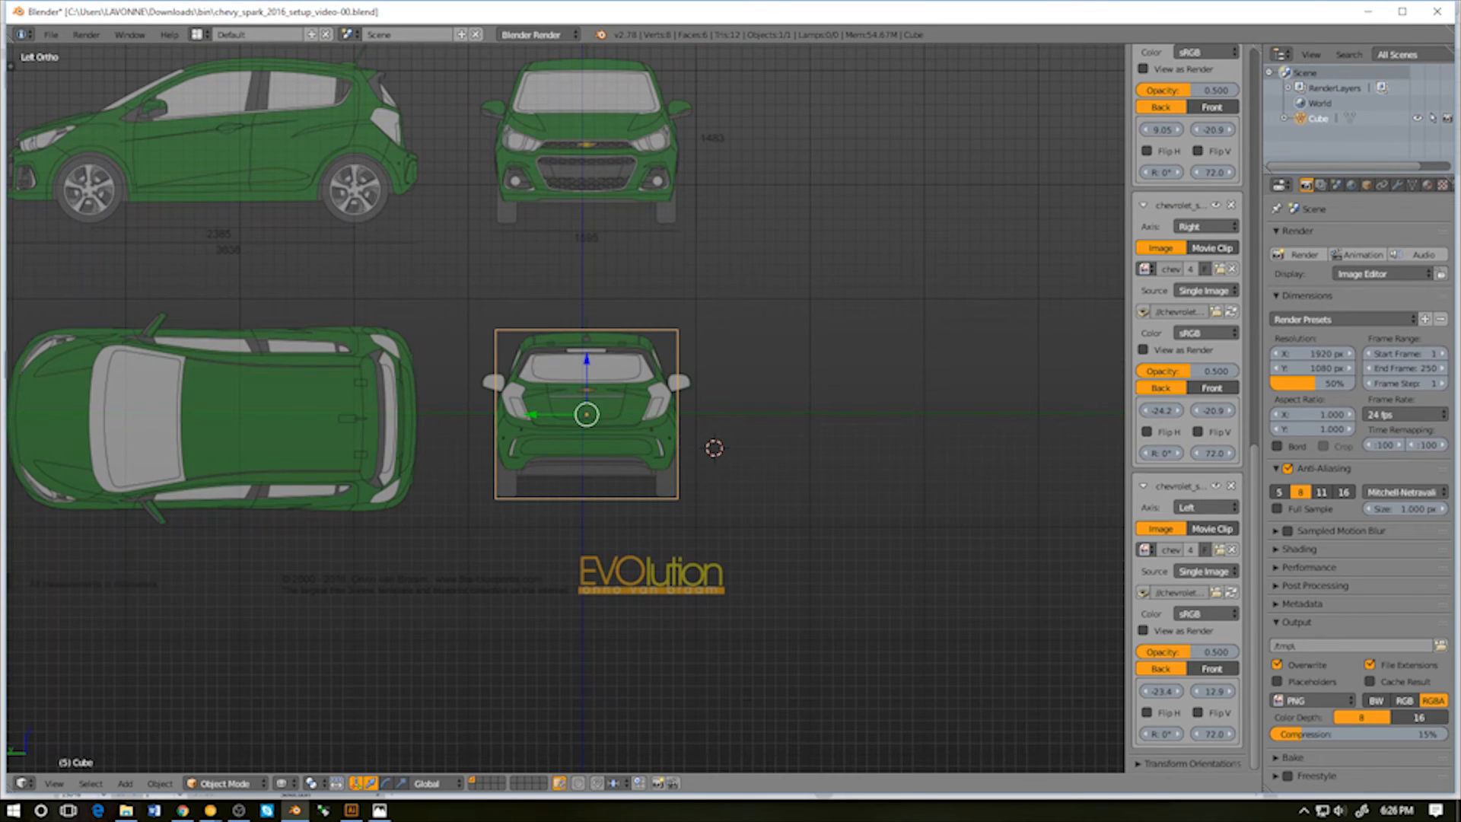
click(54, 783)
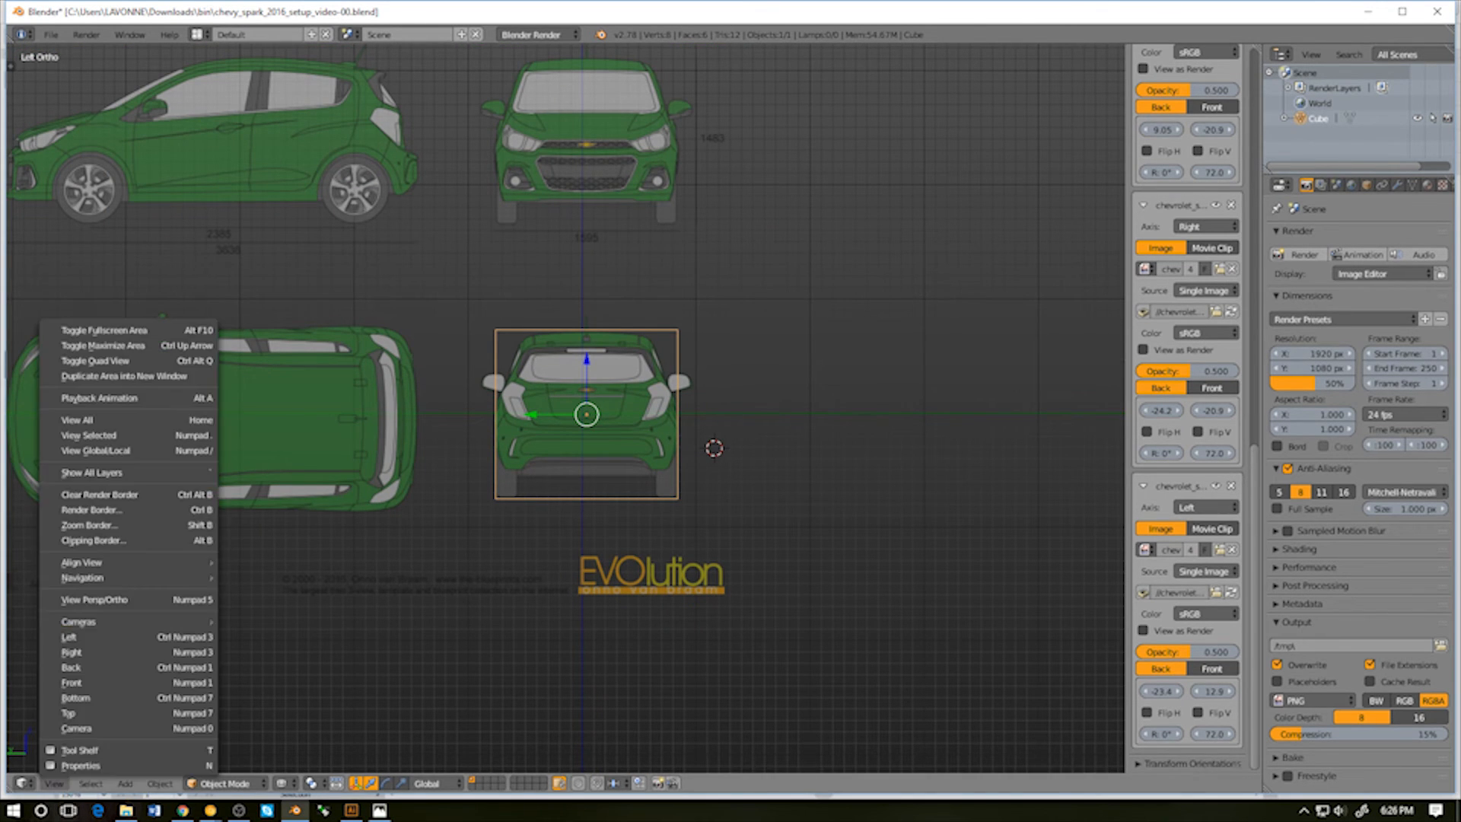
click(95, 360)
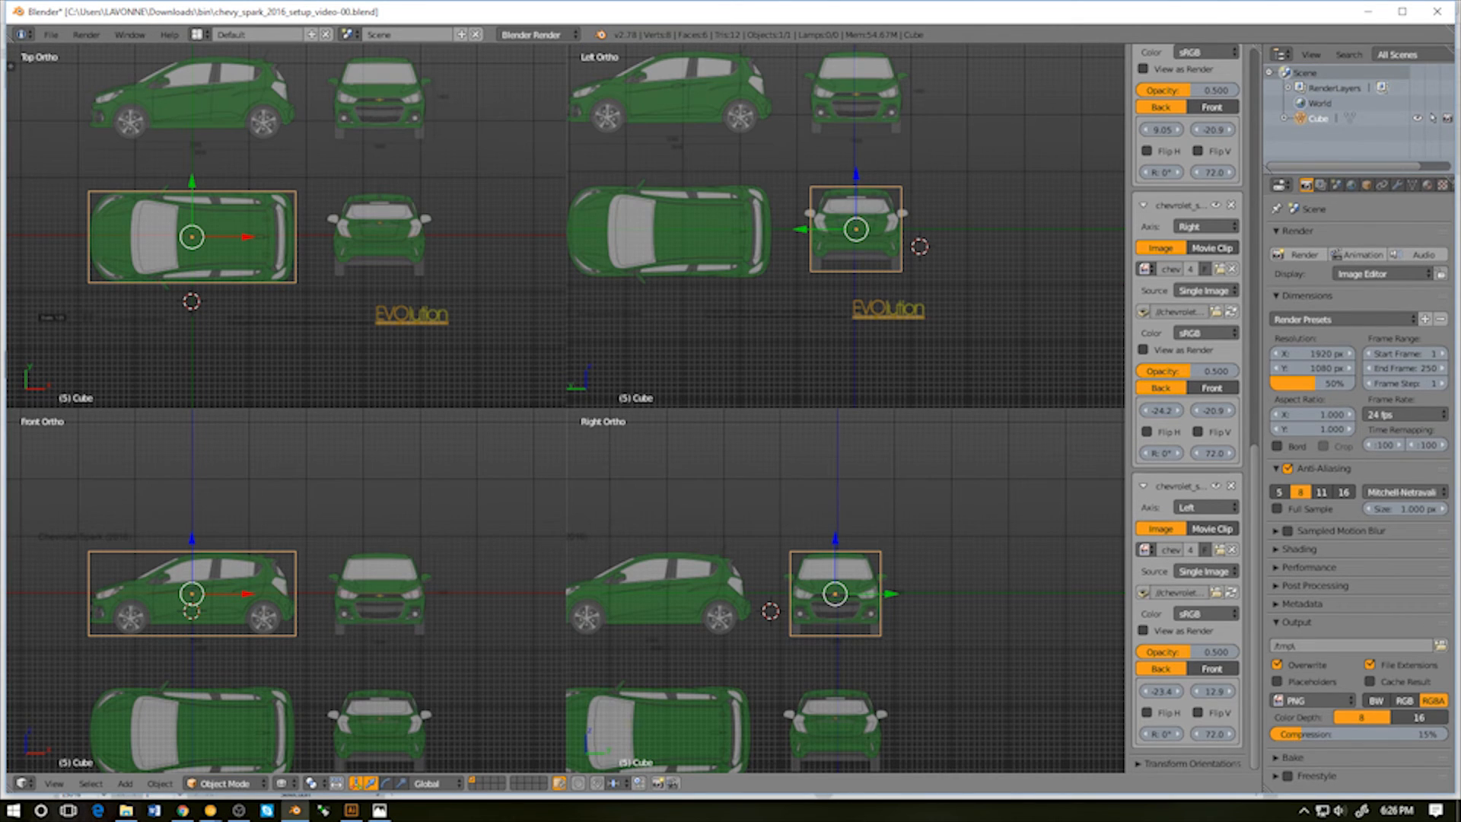
Turn the Left pane of the quad view into an angled user perspective and display the cube in solid shading
mouse_move(846, 259)
shift+middle_down()
mouse_move(916, 233)
mouse_move(816, 290)
mouse_move(775, 285)
shift+middle_up()
scroll(850, 274, down, 2)
scroll(850, 274, down, 2)
key(z)
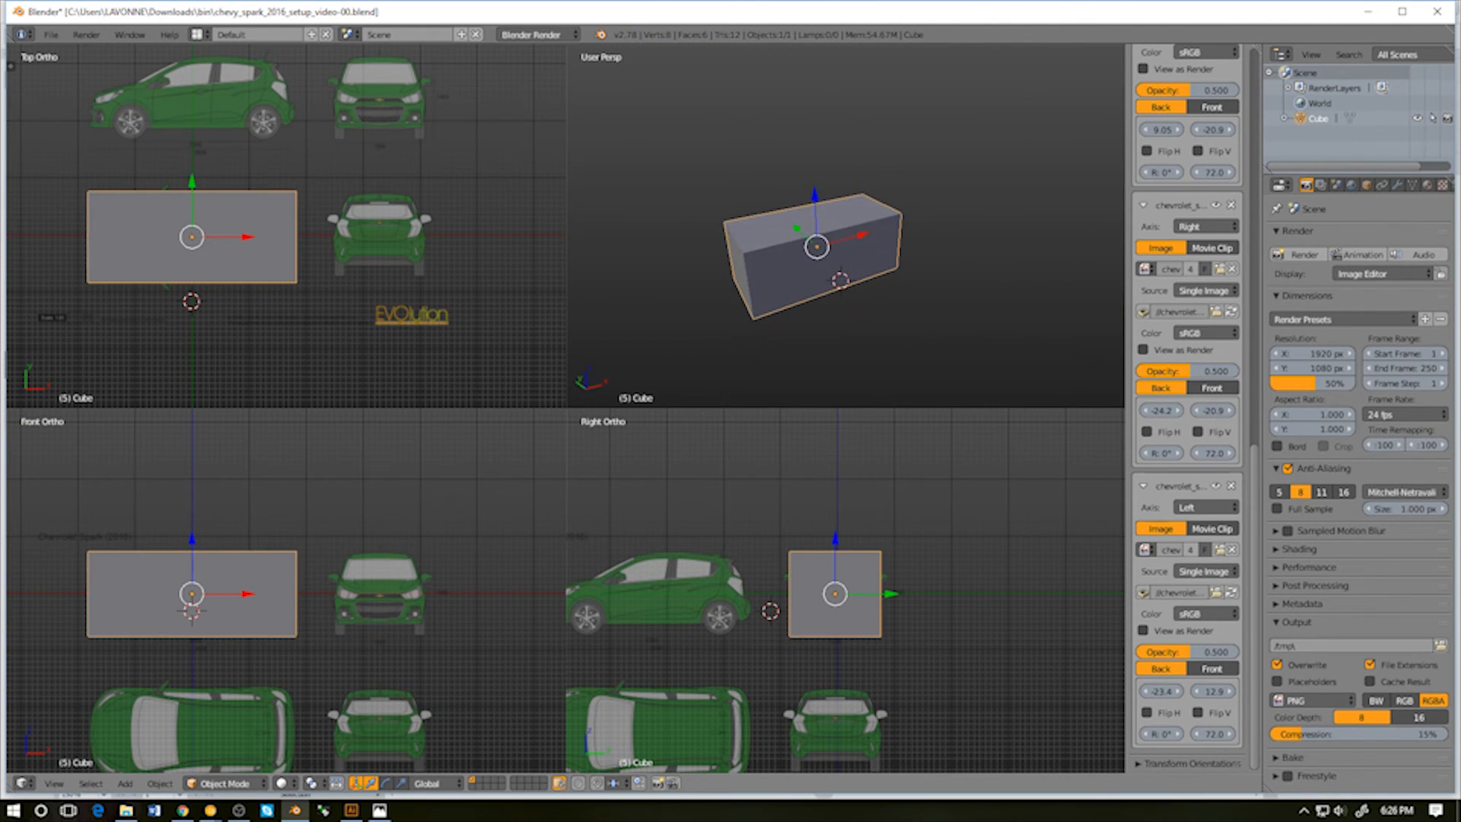
Save over the current file, and save an incremented version as chevy_spark_2016_setup_video-01.blend
key(ctrl+s)
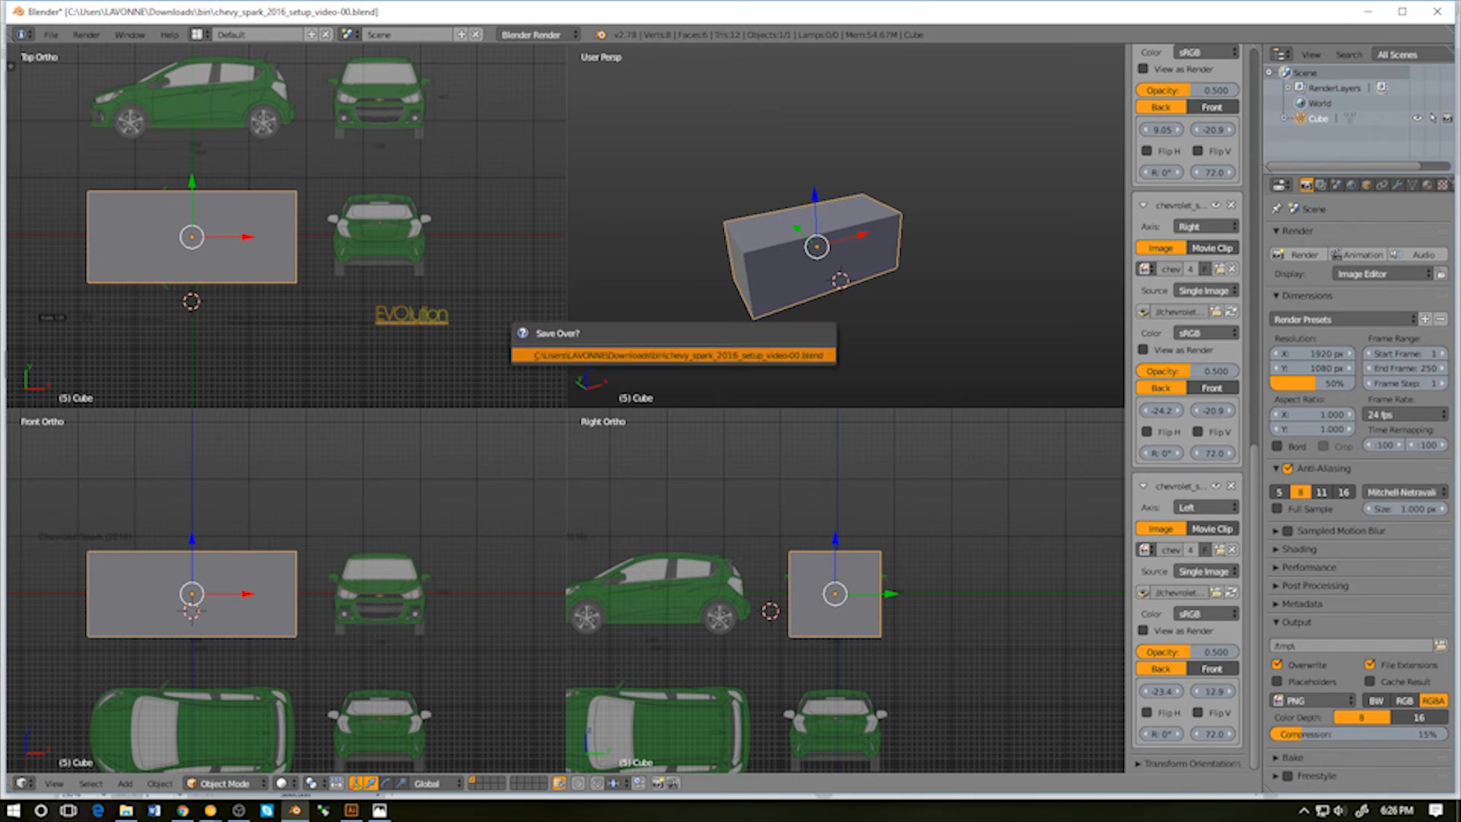
key(Return)
key(ctrl+shift+s)
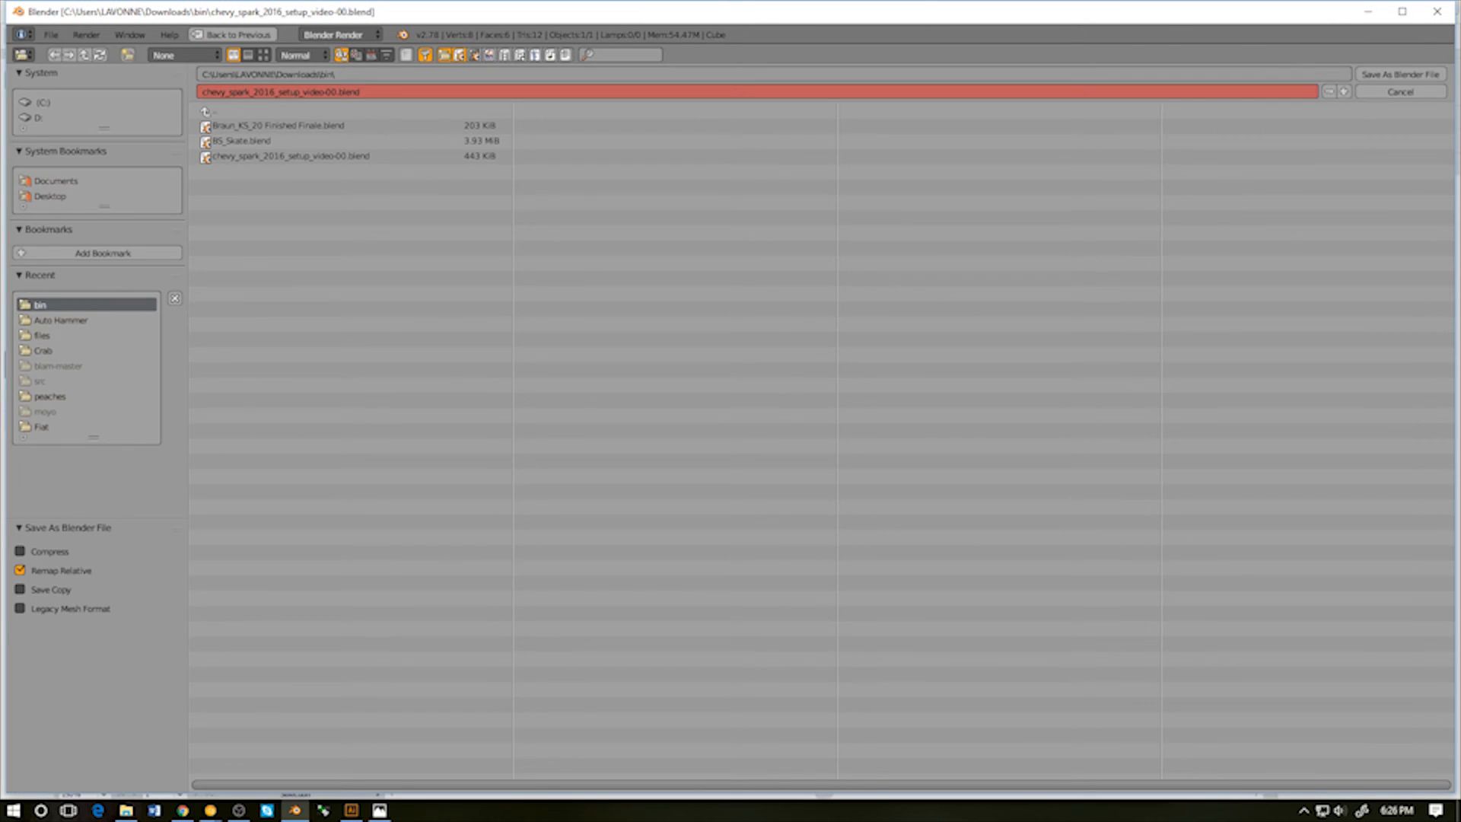
key(KP_Add)
key(Return)
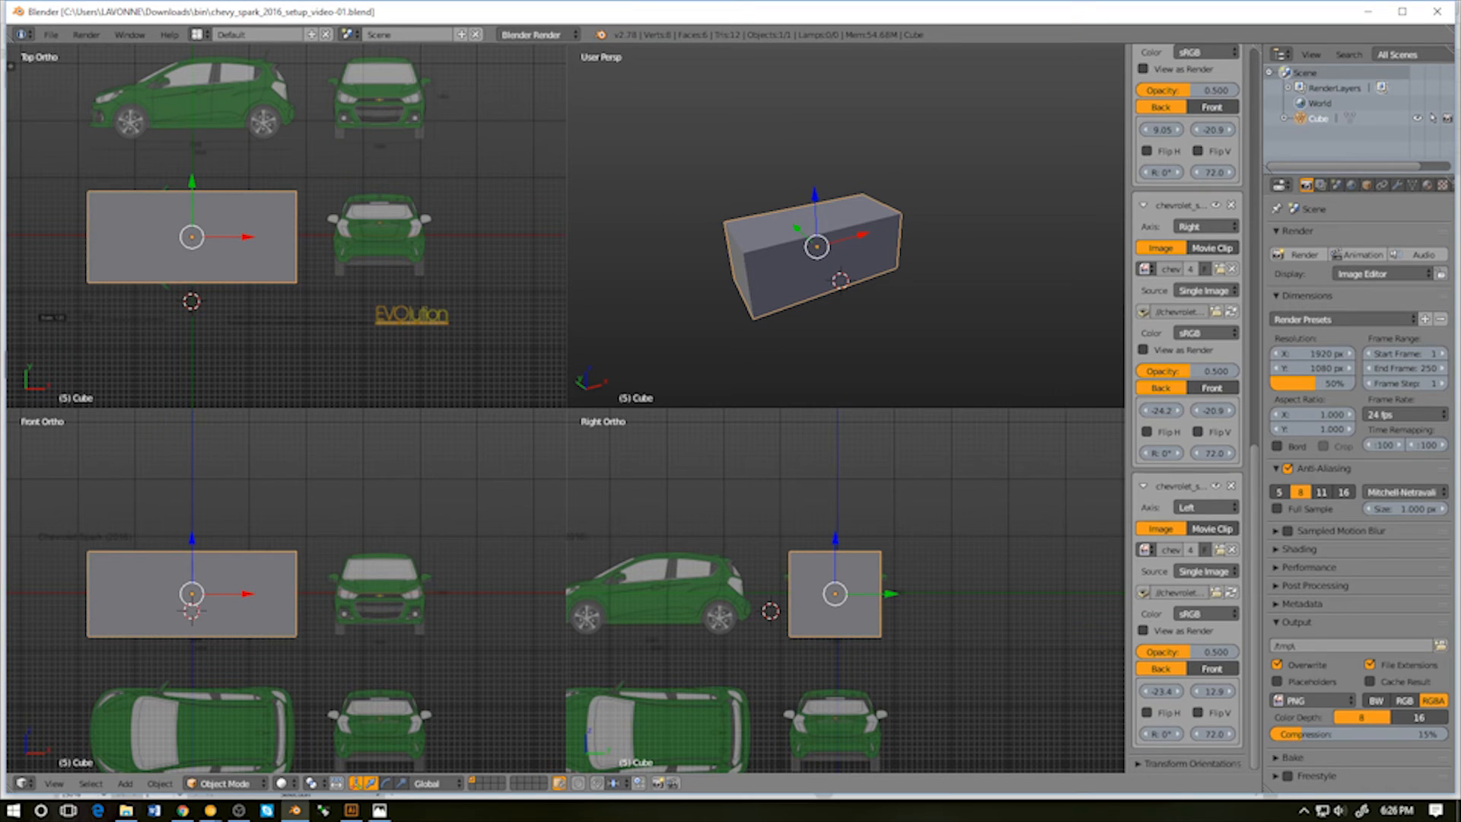
Duplicate the reference cube in place without moving it, and hide the duplicate
middle_drag(841, 278, 865, 232)
shift+middle_drag(844, 639, 888, 528)
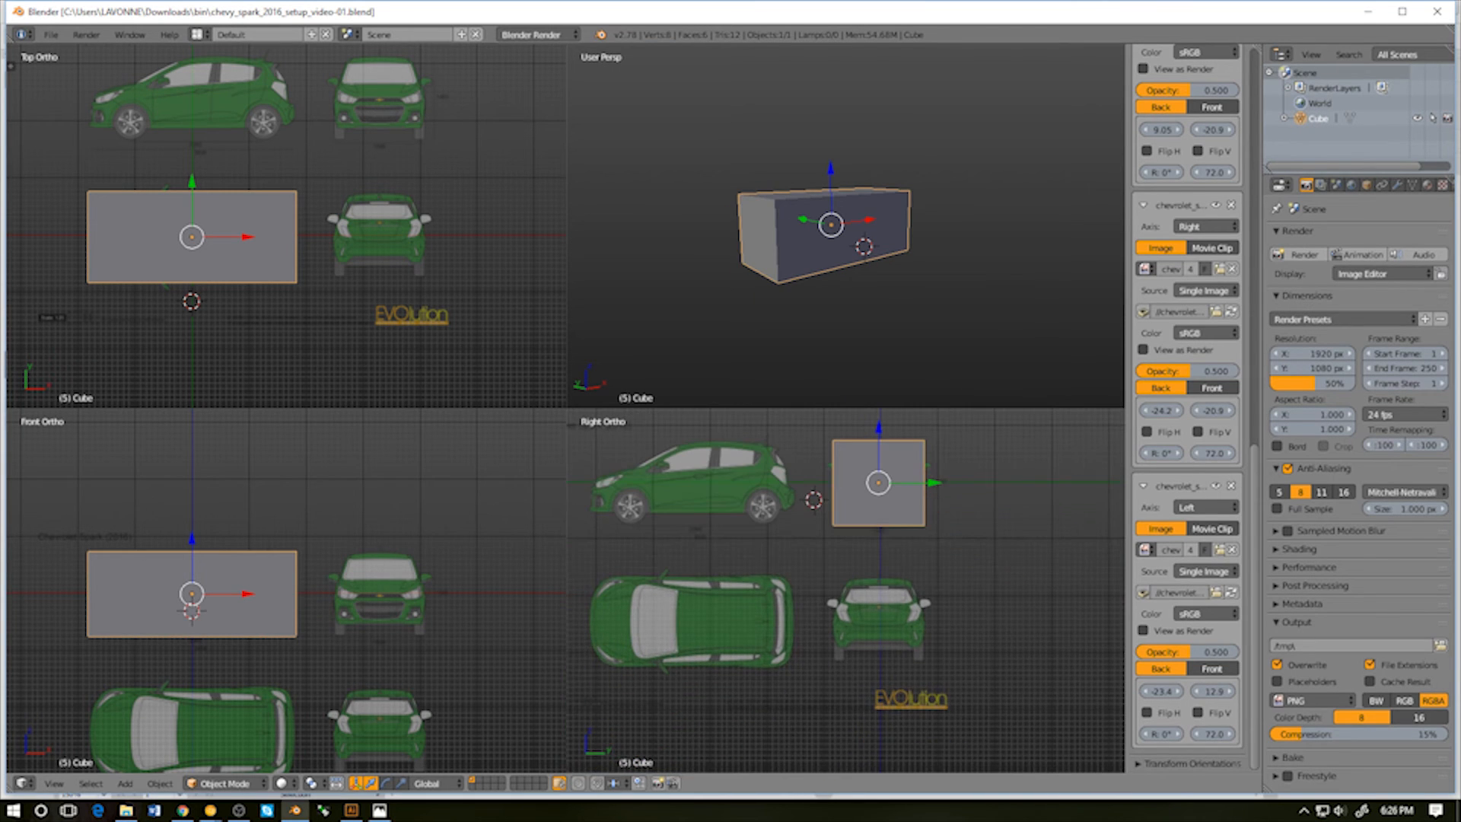
shift+middle_drag(304, 647, 319, 495)
shift+middle_drag(852, 593, 827, 617)
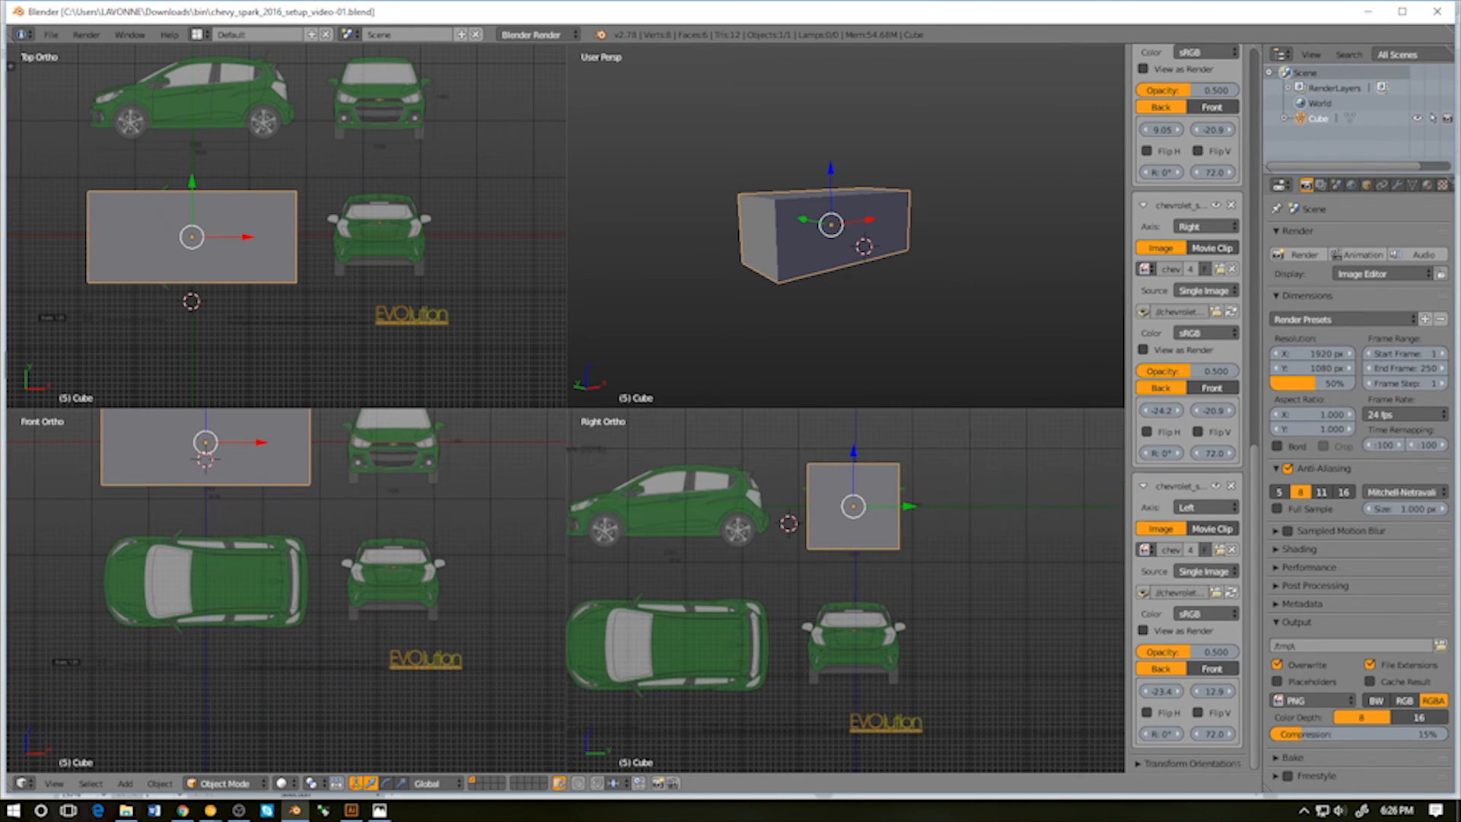
key(KP_3)
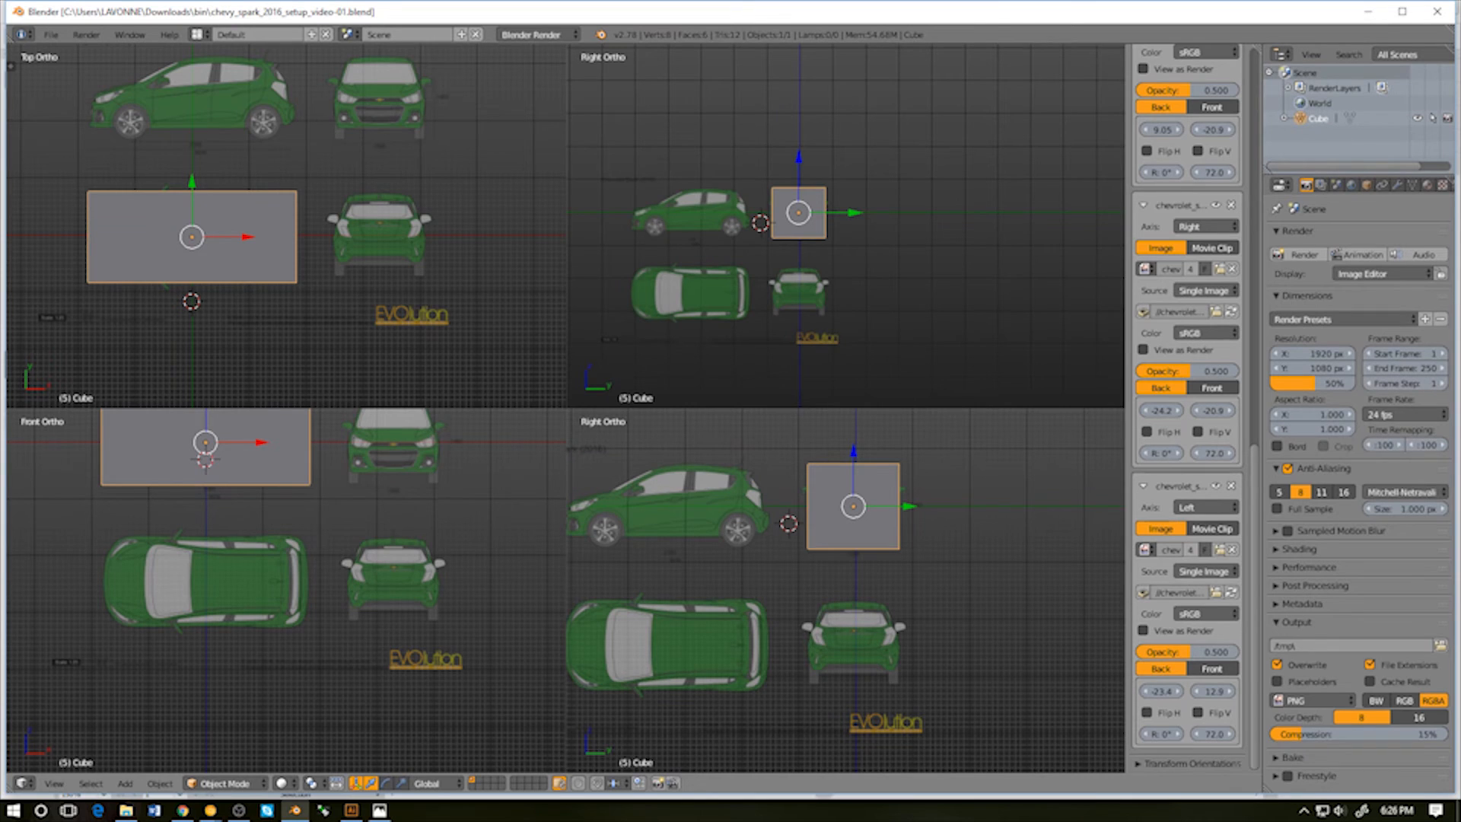
middle_drag(852, 229, 801, 251)
scroll(775, 251, up, 3)
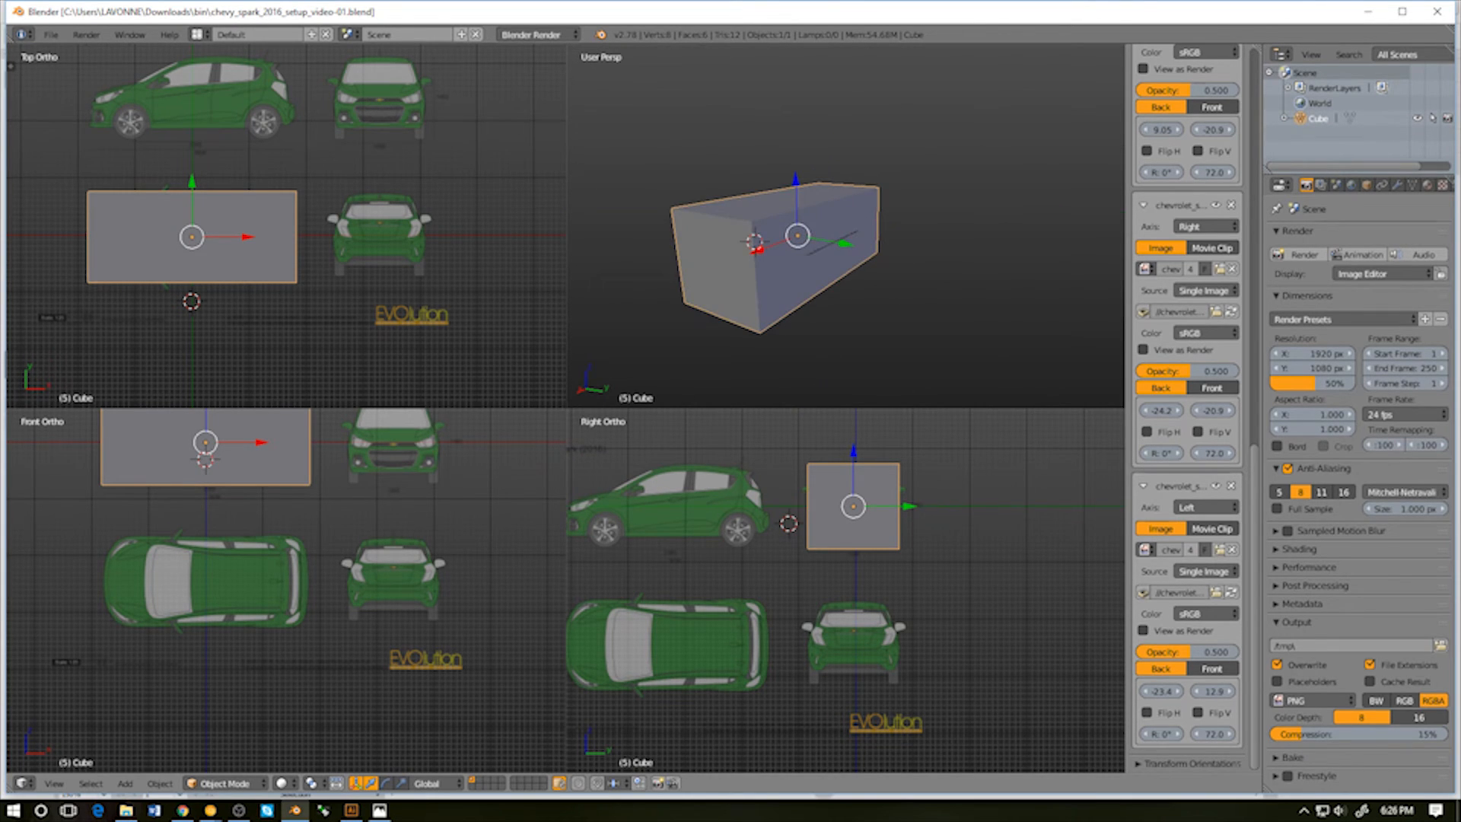
key(shift+d)
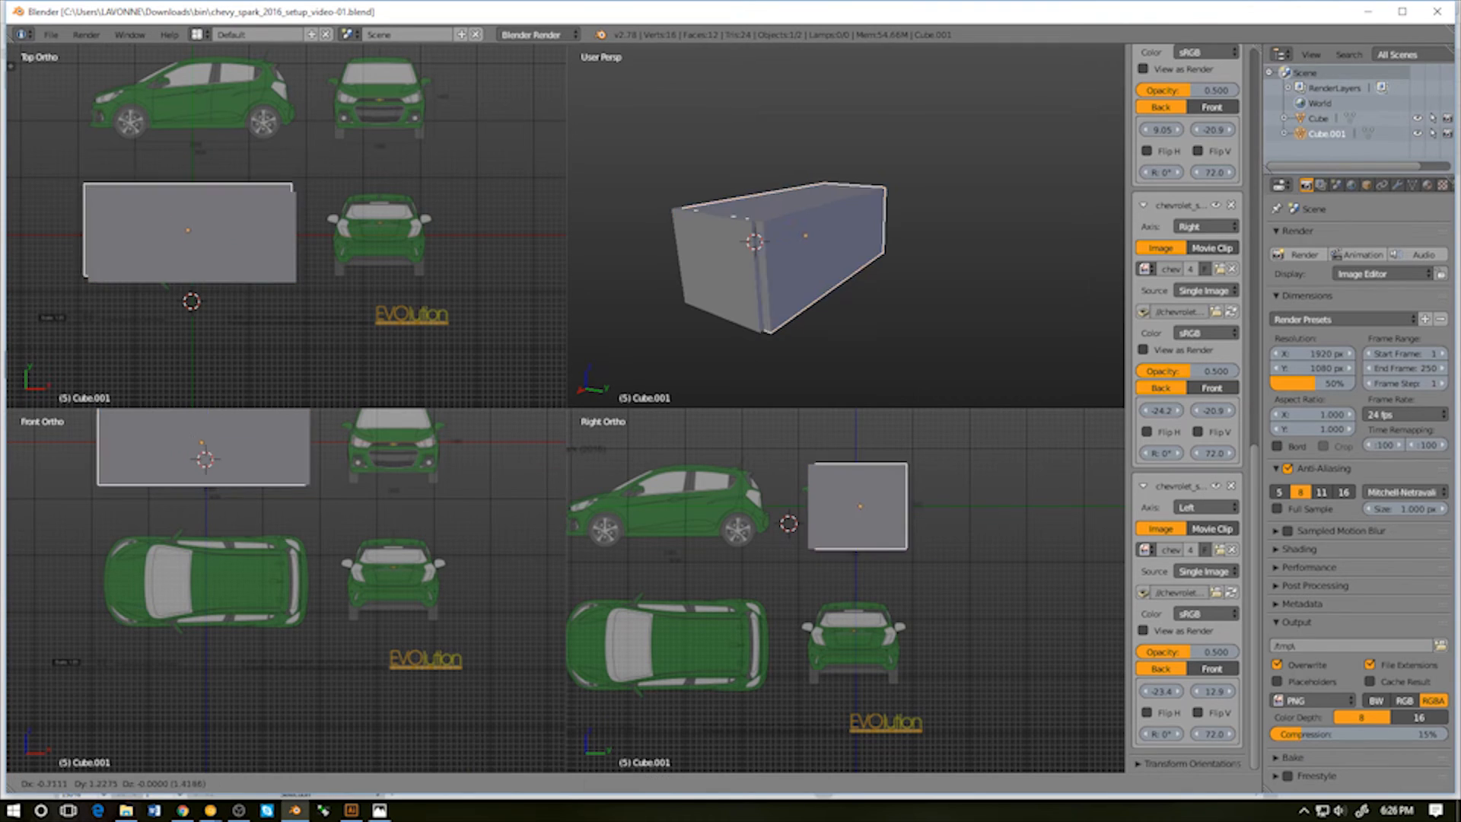
key(Escape)
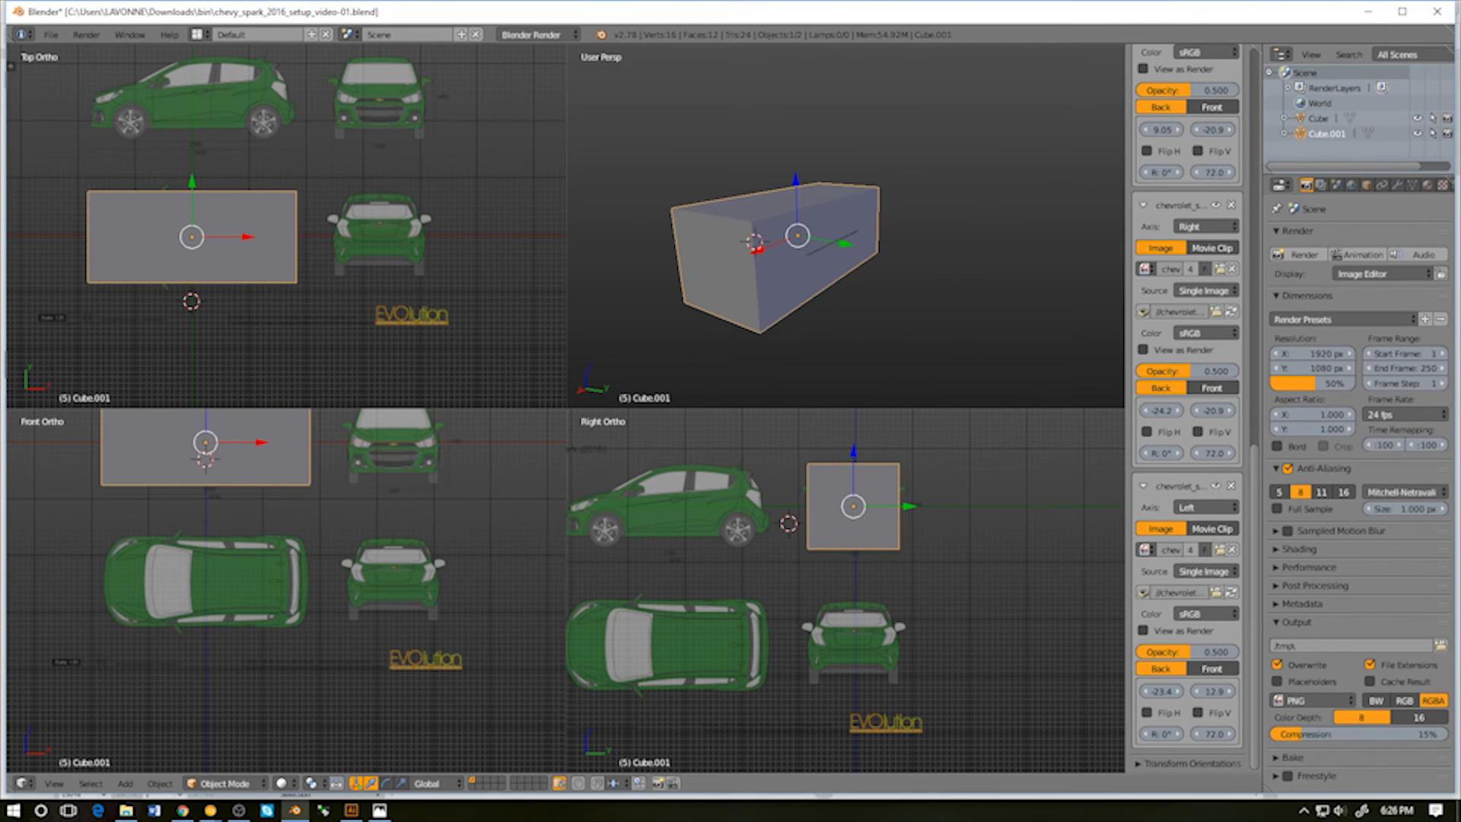
key(h)
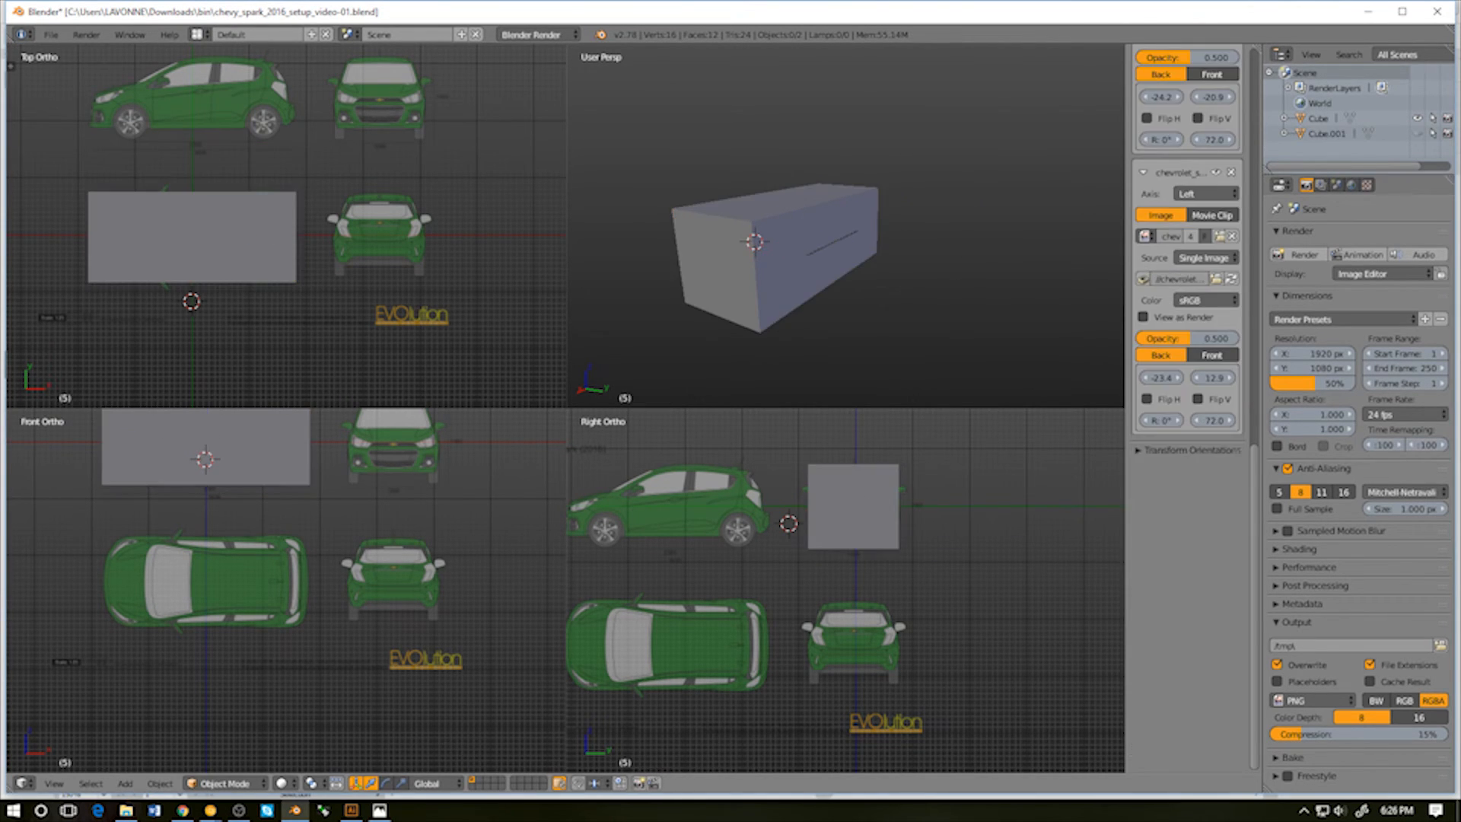
In face select mode, delete all faces of the original cube except the end face behind the car's rear
right_click(795, 255)
key(Tab)
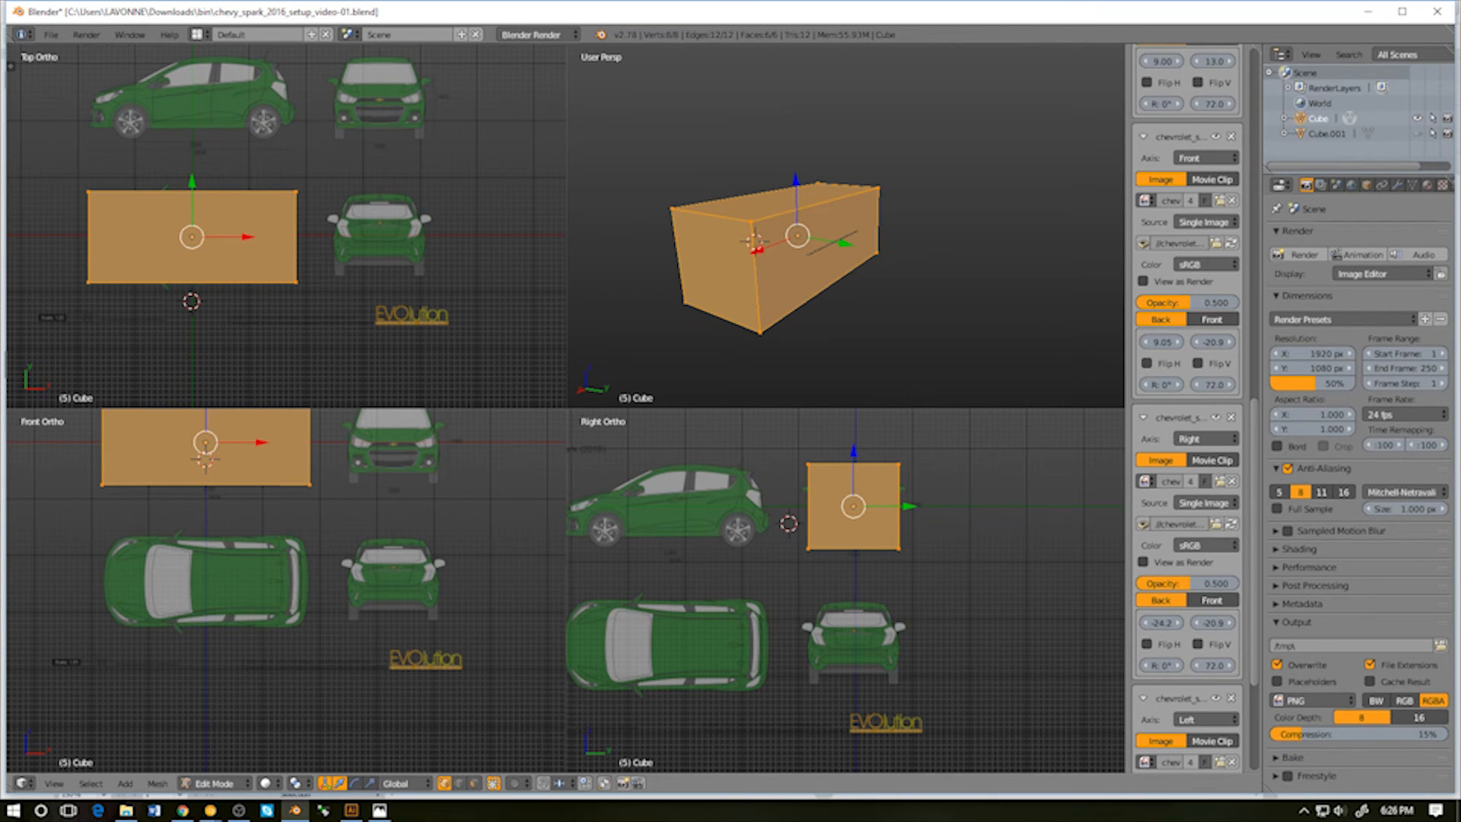
key(ctrl+Tab)
click(761, 276)
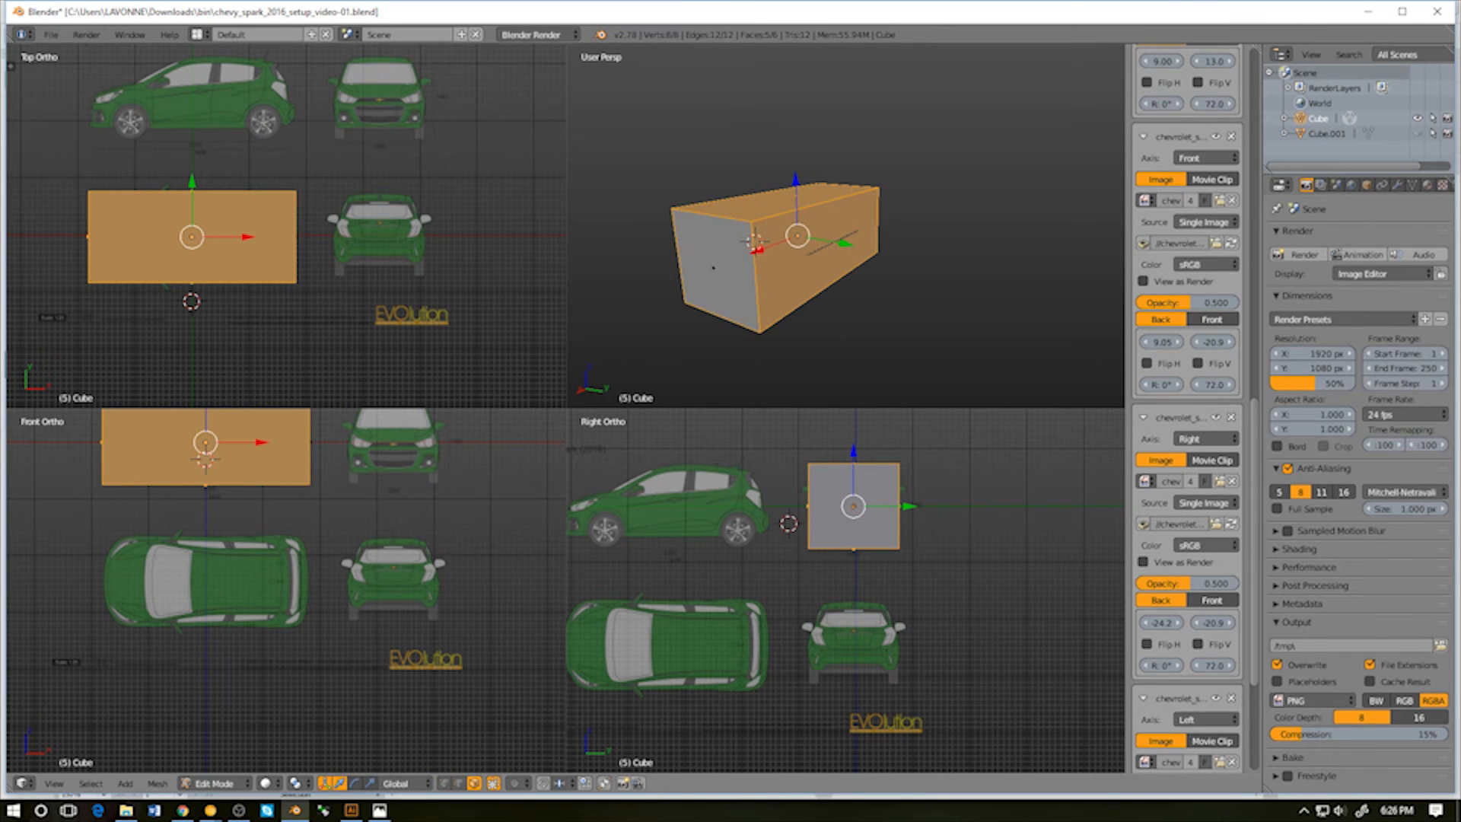
key(x)
click(753, 306)
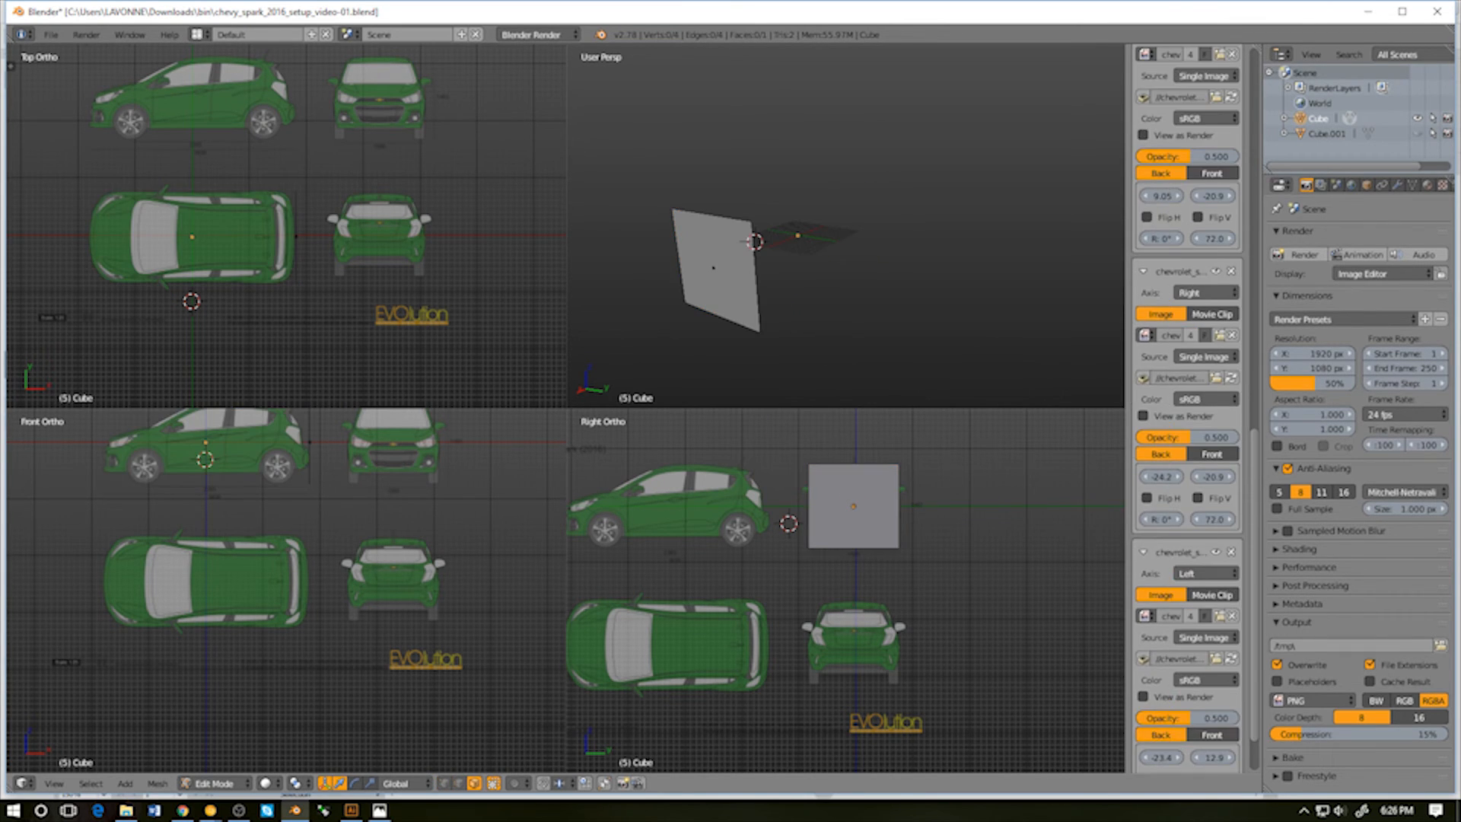
key(Tab)
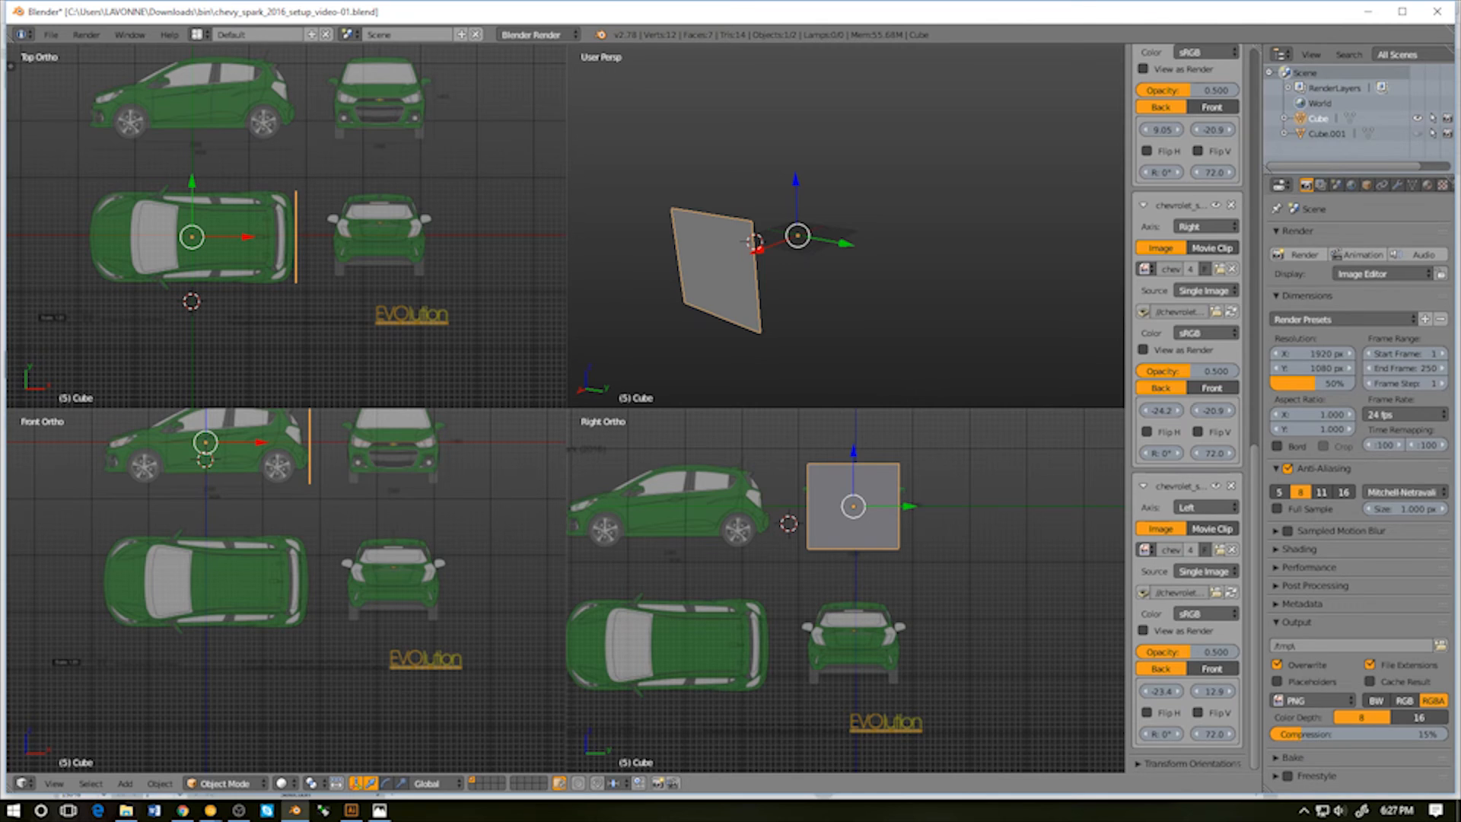
Examine the remaining end face against the car drawing in the Right view, comparing wireframe and solid shading
middle_drag(761, 236, 721, 247)
scroll(891, 247, down, 5)
scroll(837, 244, up, 2)
shift+middle_drag(305, 228, 320, 272)
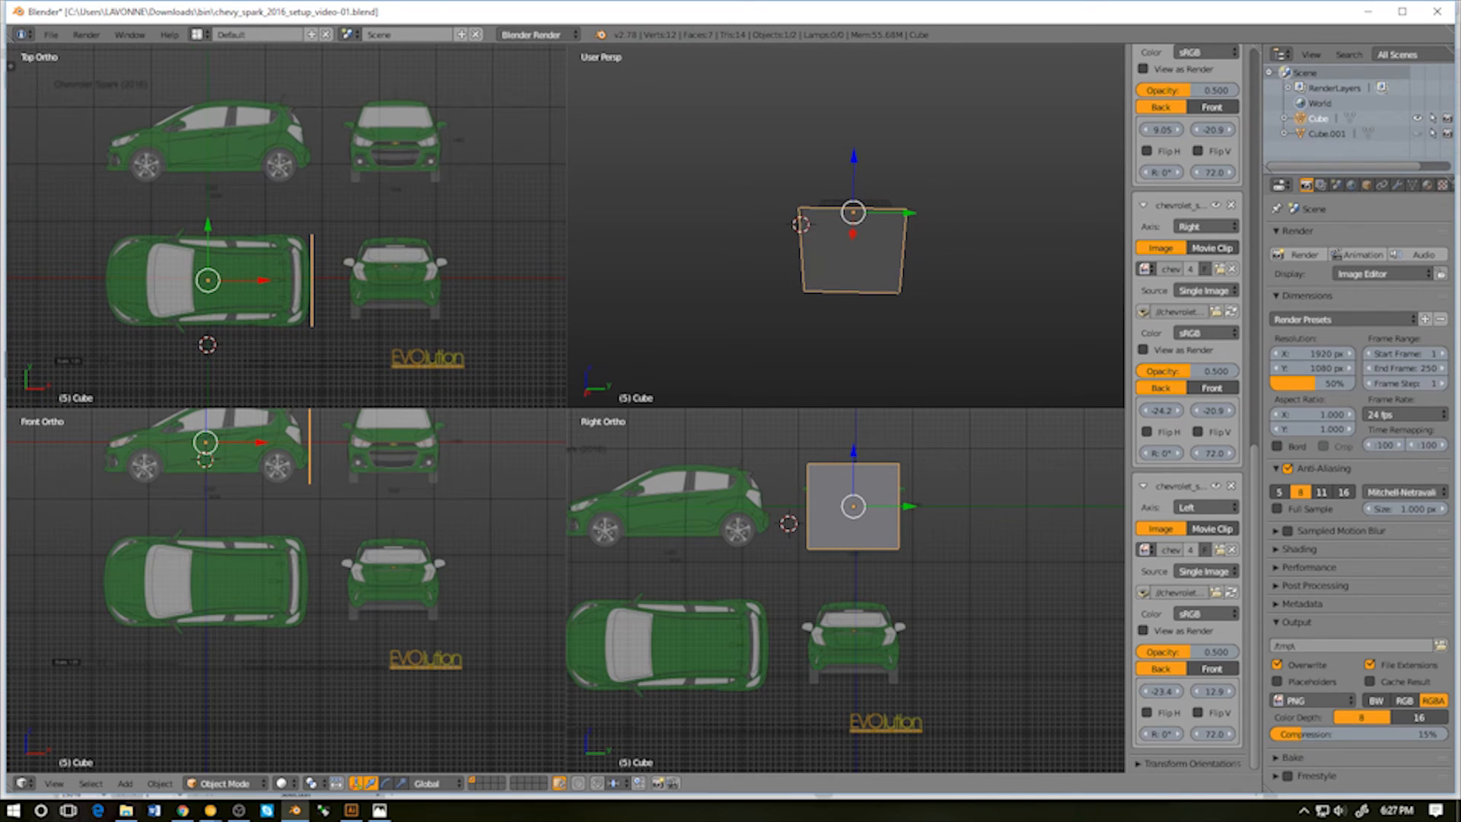
middle_drag(875, 229, 784, 226)
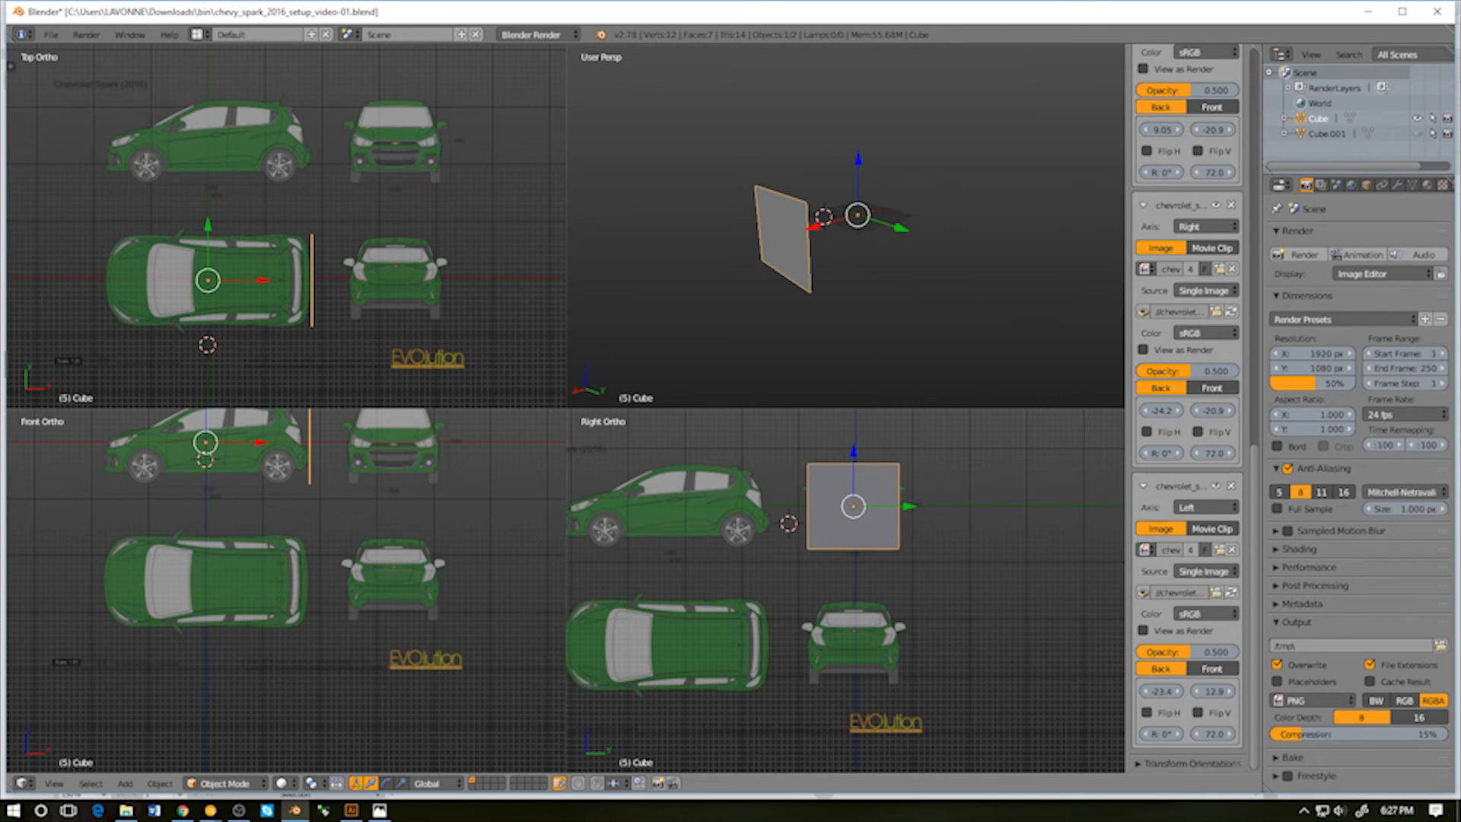
key(KP_3)
key(z)
key(z)
key(z)
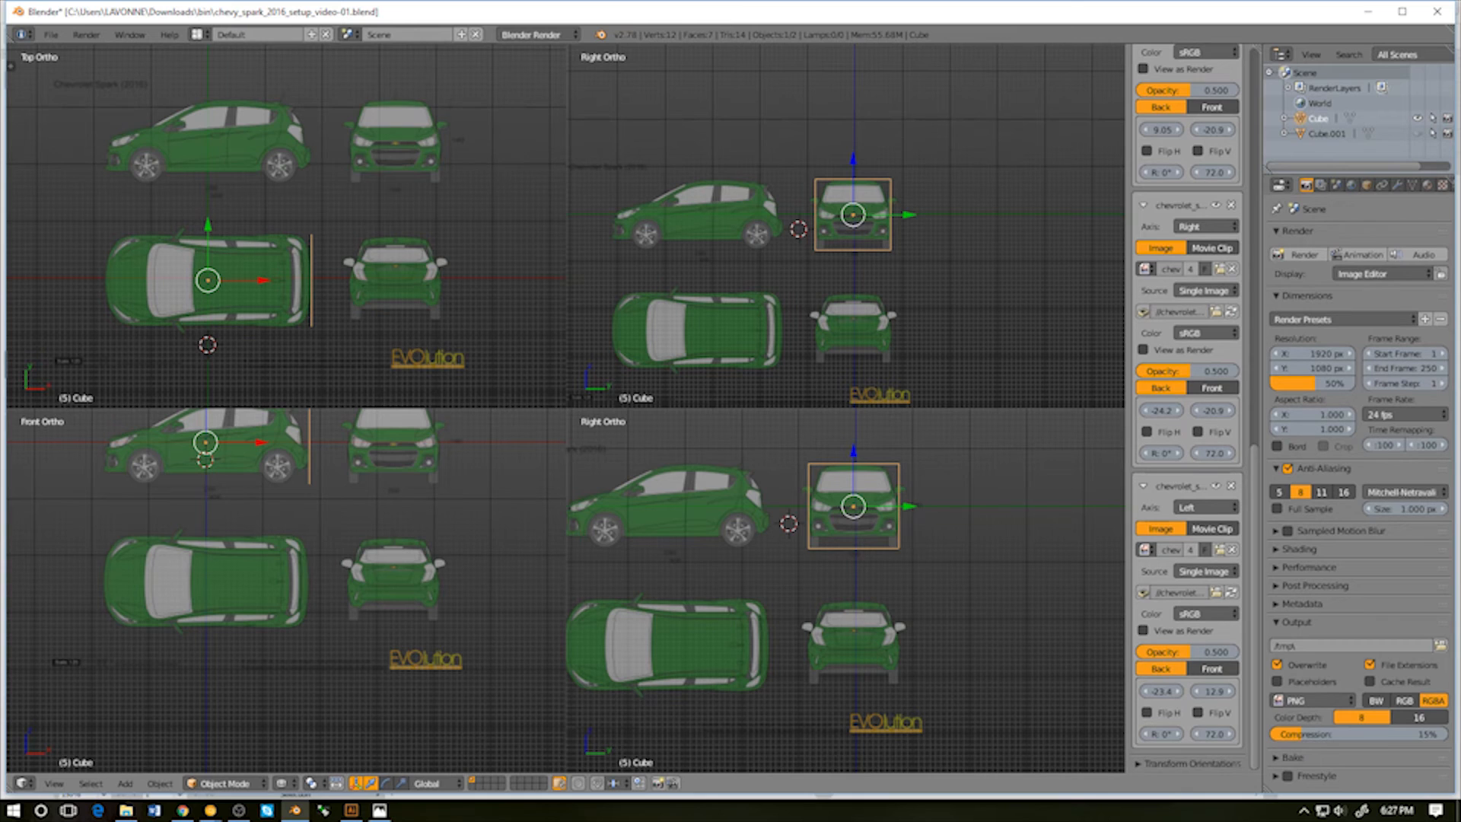
key(z)
key(z)
key(z)
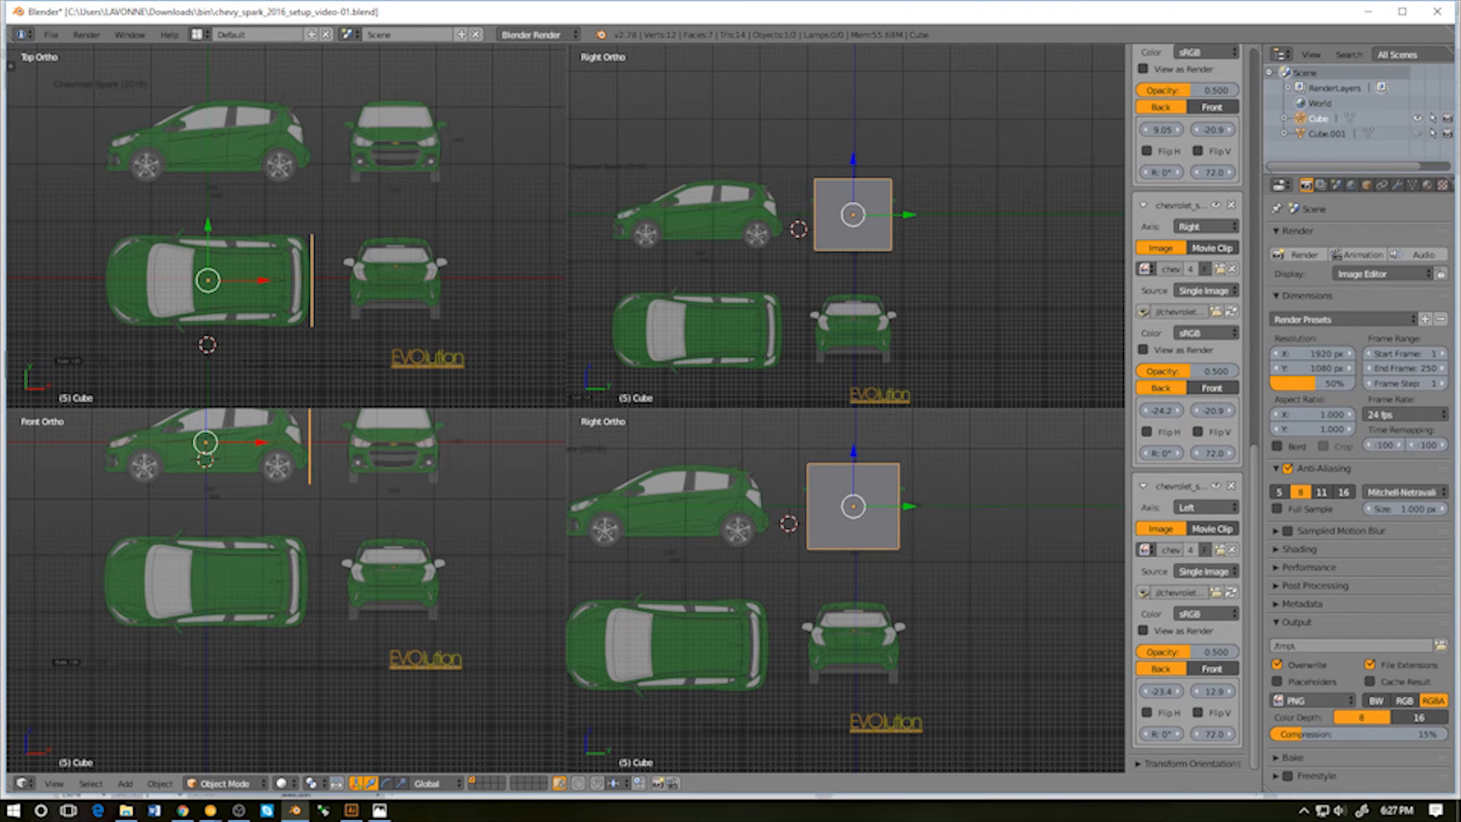
key(z)
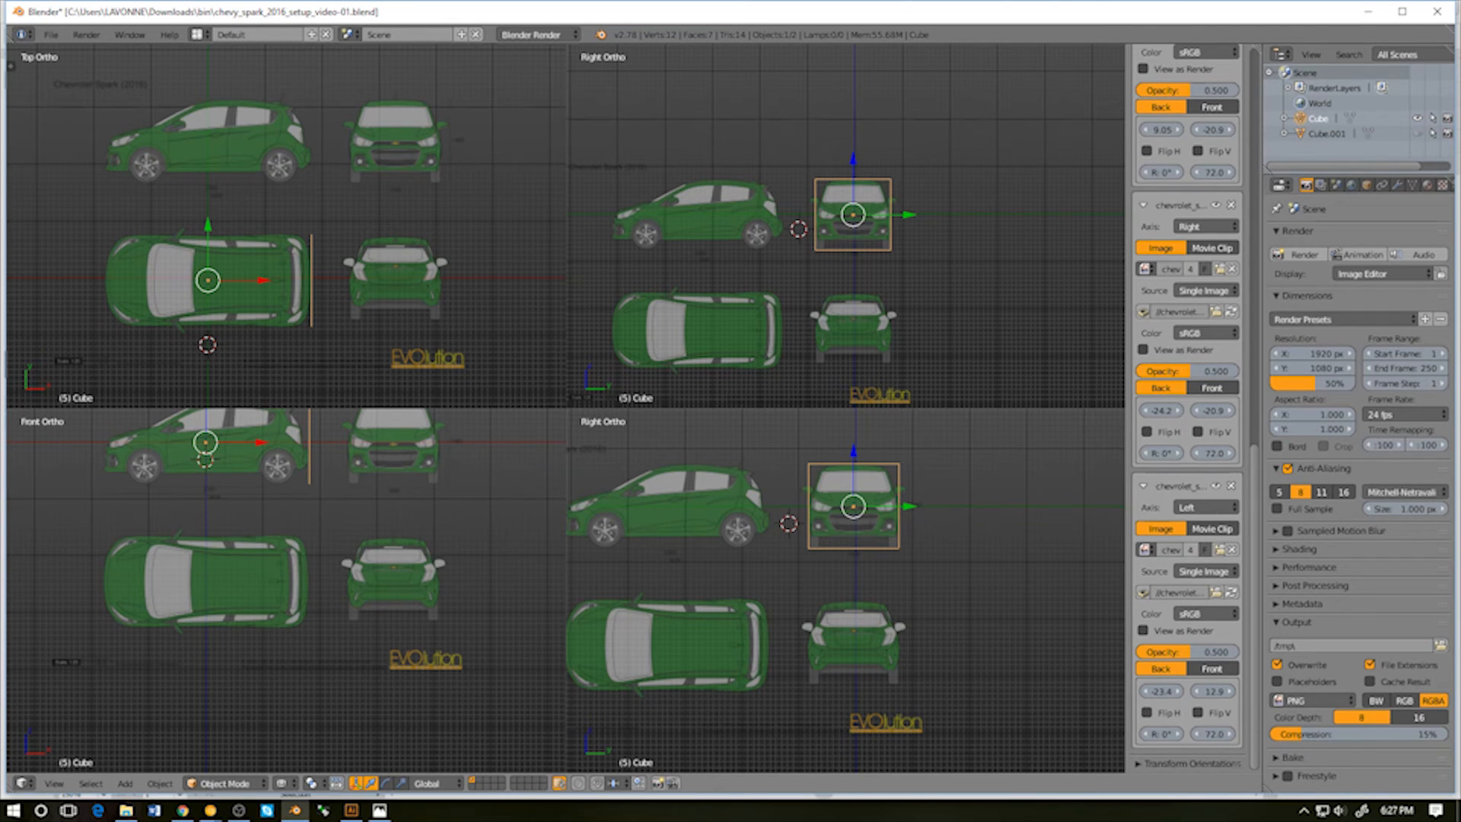
Undo the face deletion to restore the full reference cube
shift+middle_drag(283, 539, 291, 610)
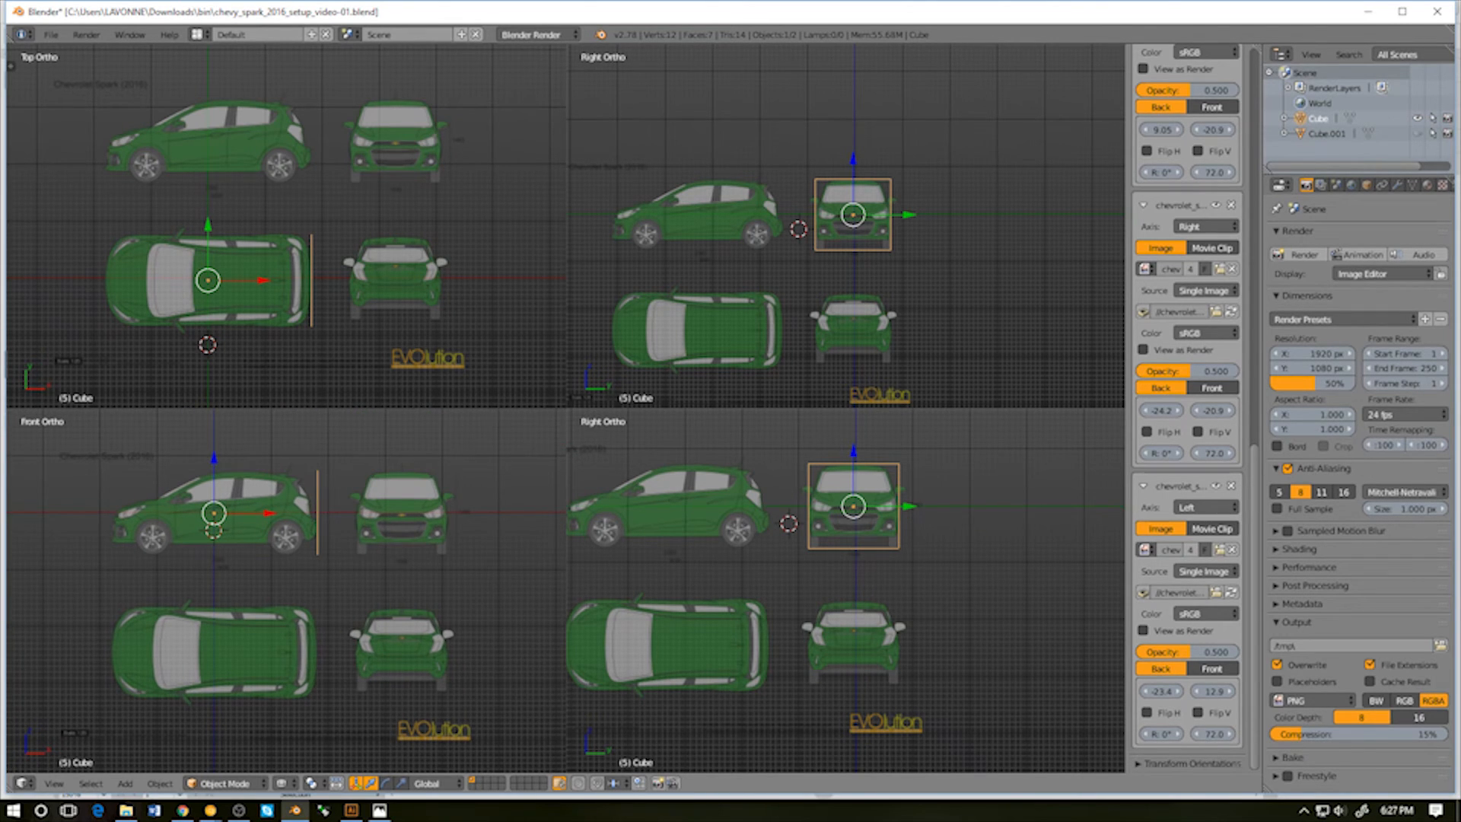
mouse_move(846, 228)
shift+middle_down()
mouse_move(795, 197)
mouse_move(830, 229)
shift+middle_up()
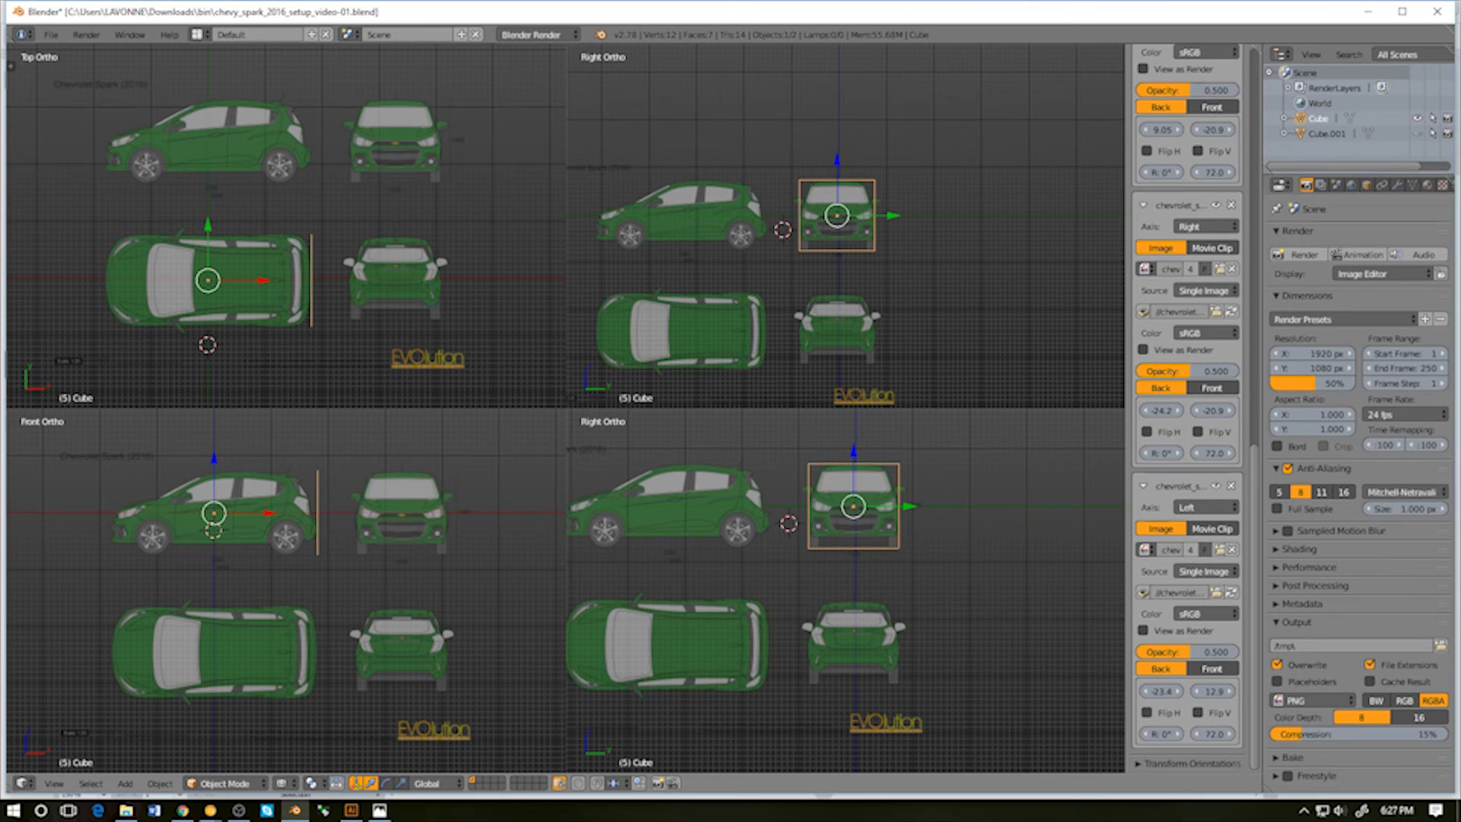
key(ctrl+z)
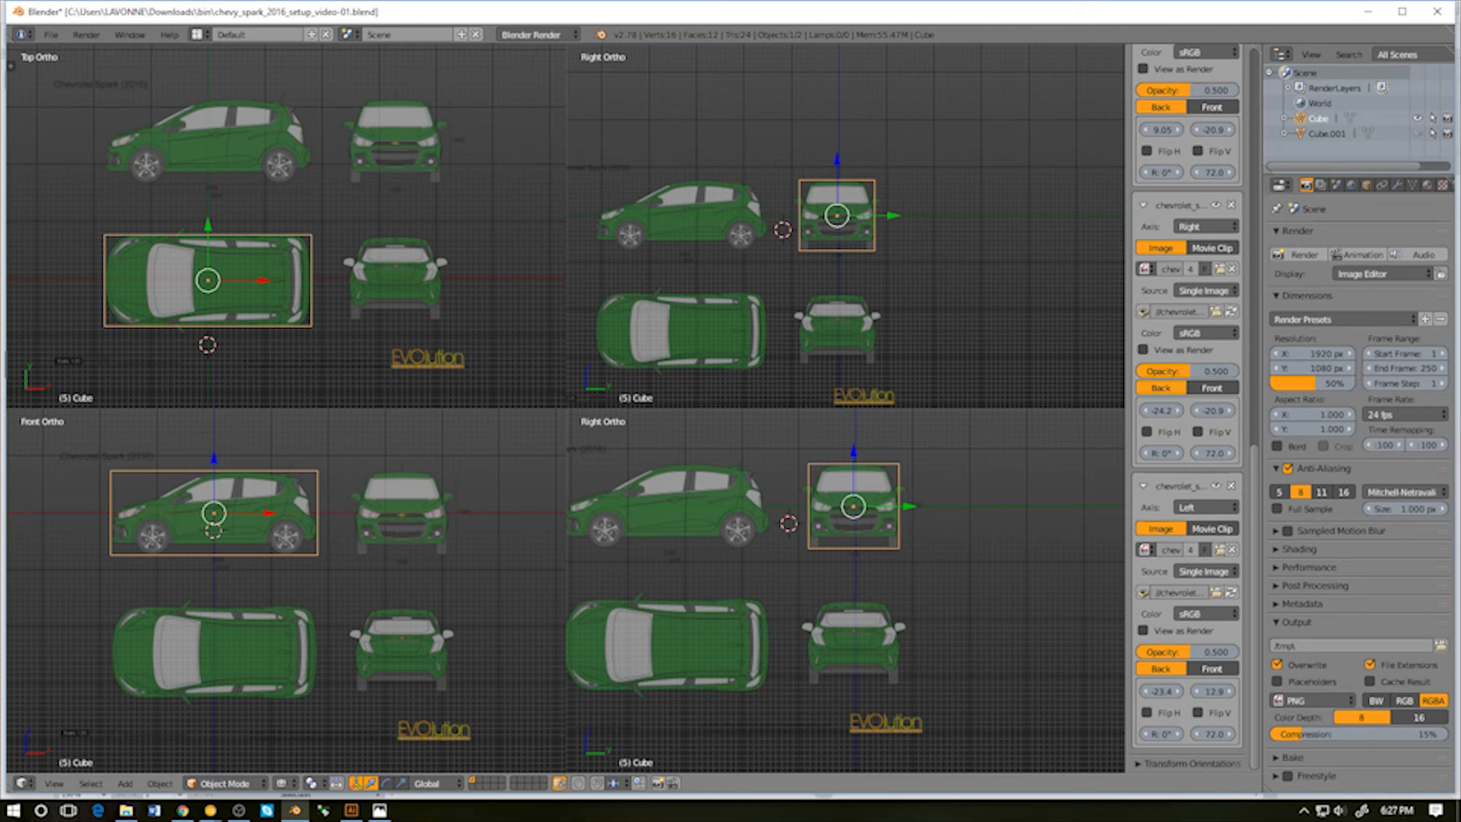
Shift the Right background image's vertical offset to about 12.7 to bring the rear car drawing into the cube
shift+middle_drag(845, 220, 877, 137)
scroll(844, 246, up, 5)
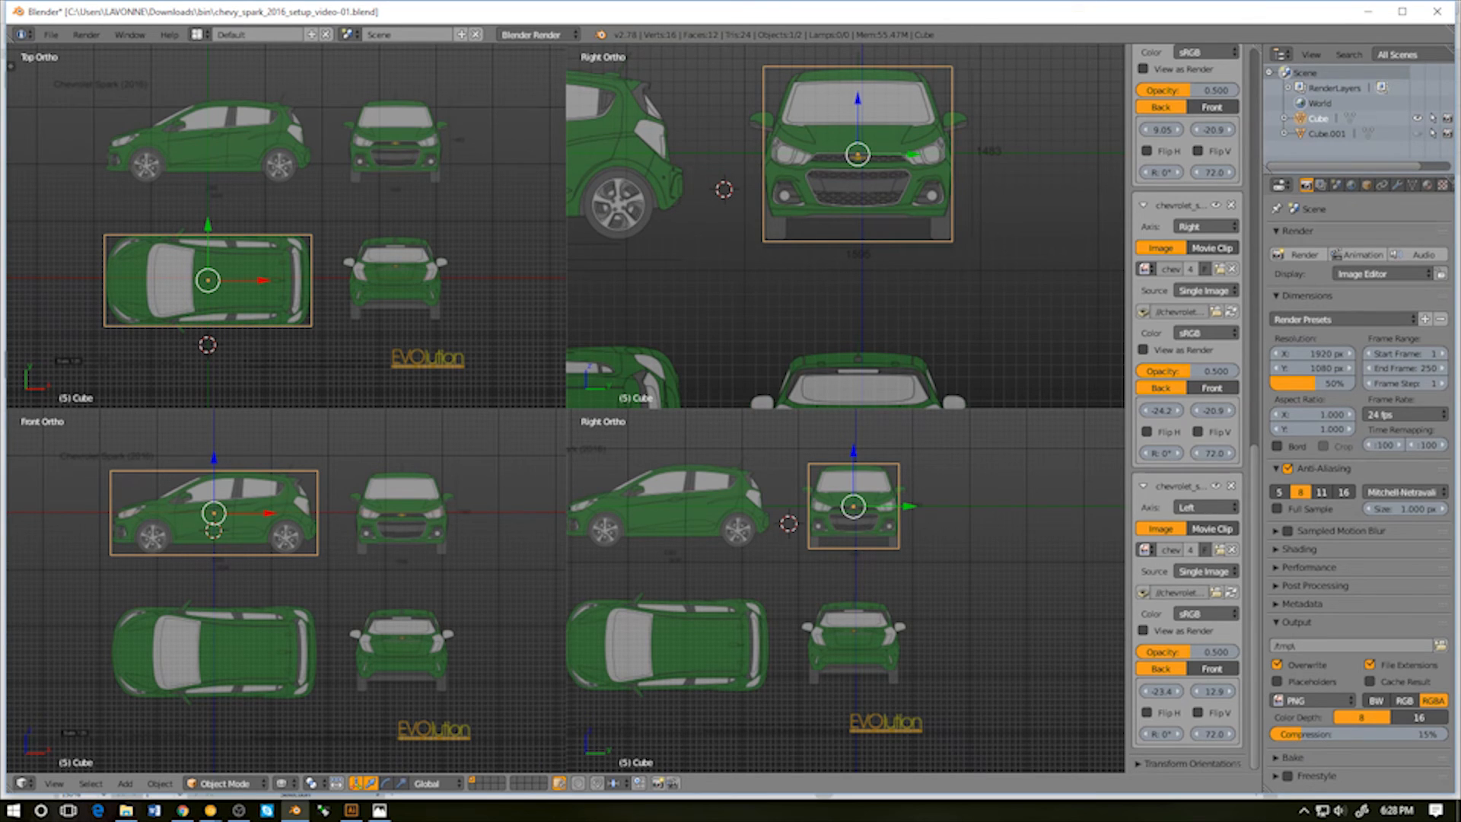
drag(1214, 410, 1245, 410)
scroll(846, 228, up, 3)
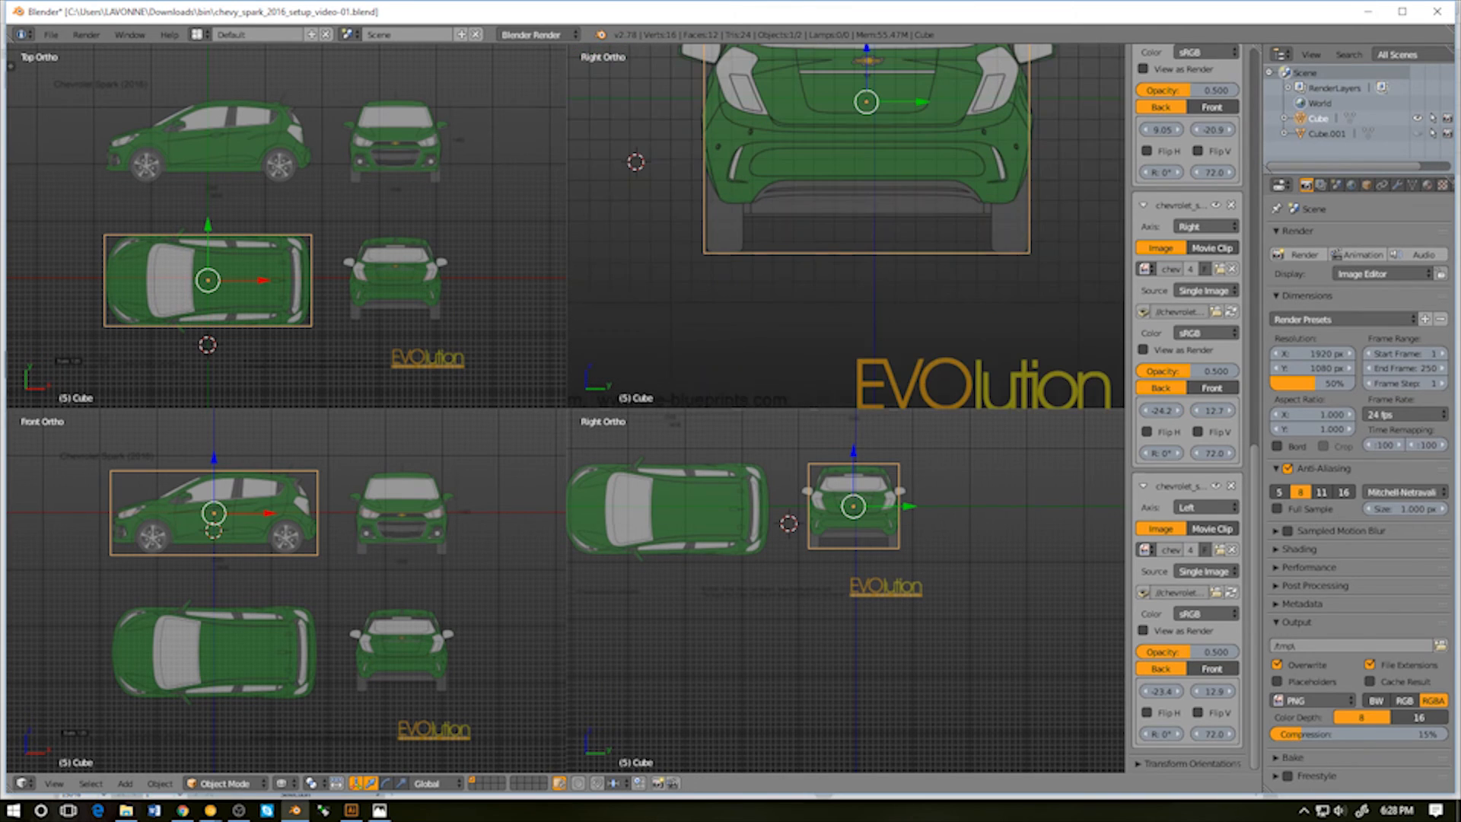
Try copying the Left background image's horizontal offset into the Right background image's horizontal offset
shift+middle_drag(846, 205, 825, 306)
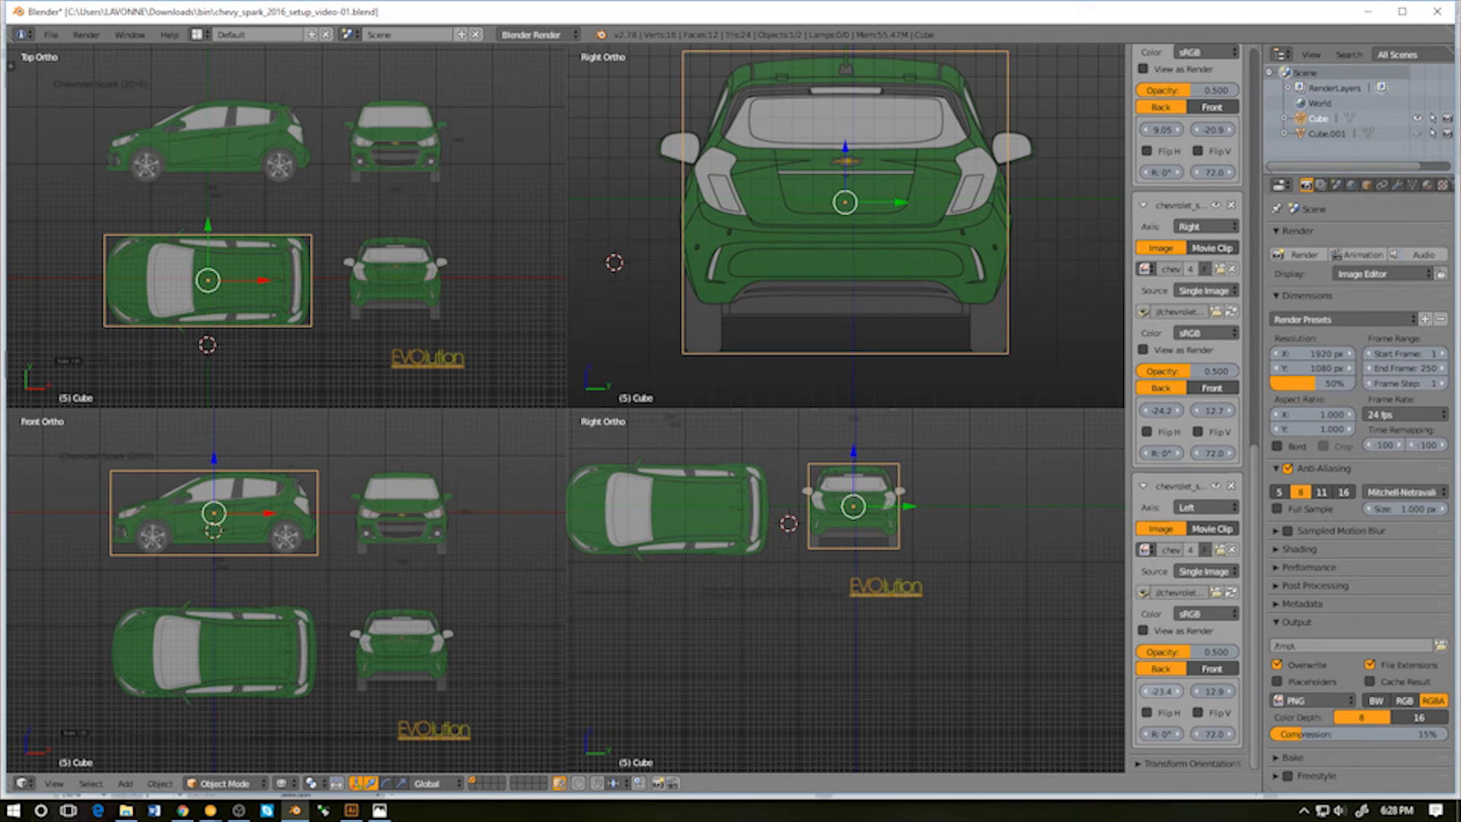
click(1160, 691)
key(ctrl+c)
key(Return)
click(1161, 410)
key(ctrl+v)
key(Return)
key(ctrl+z)
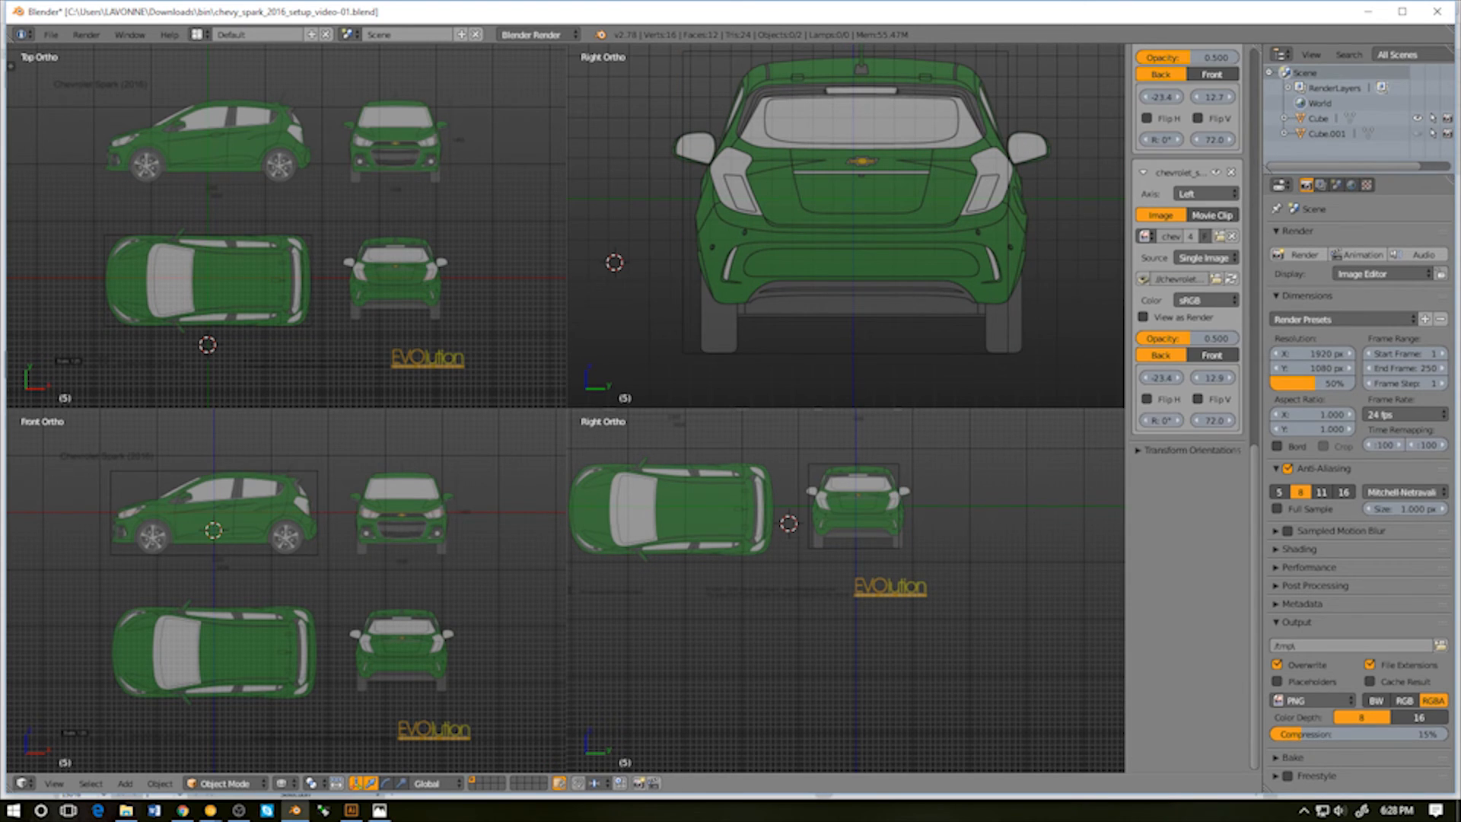
scroll(1192, 403, up, 5)
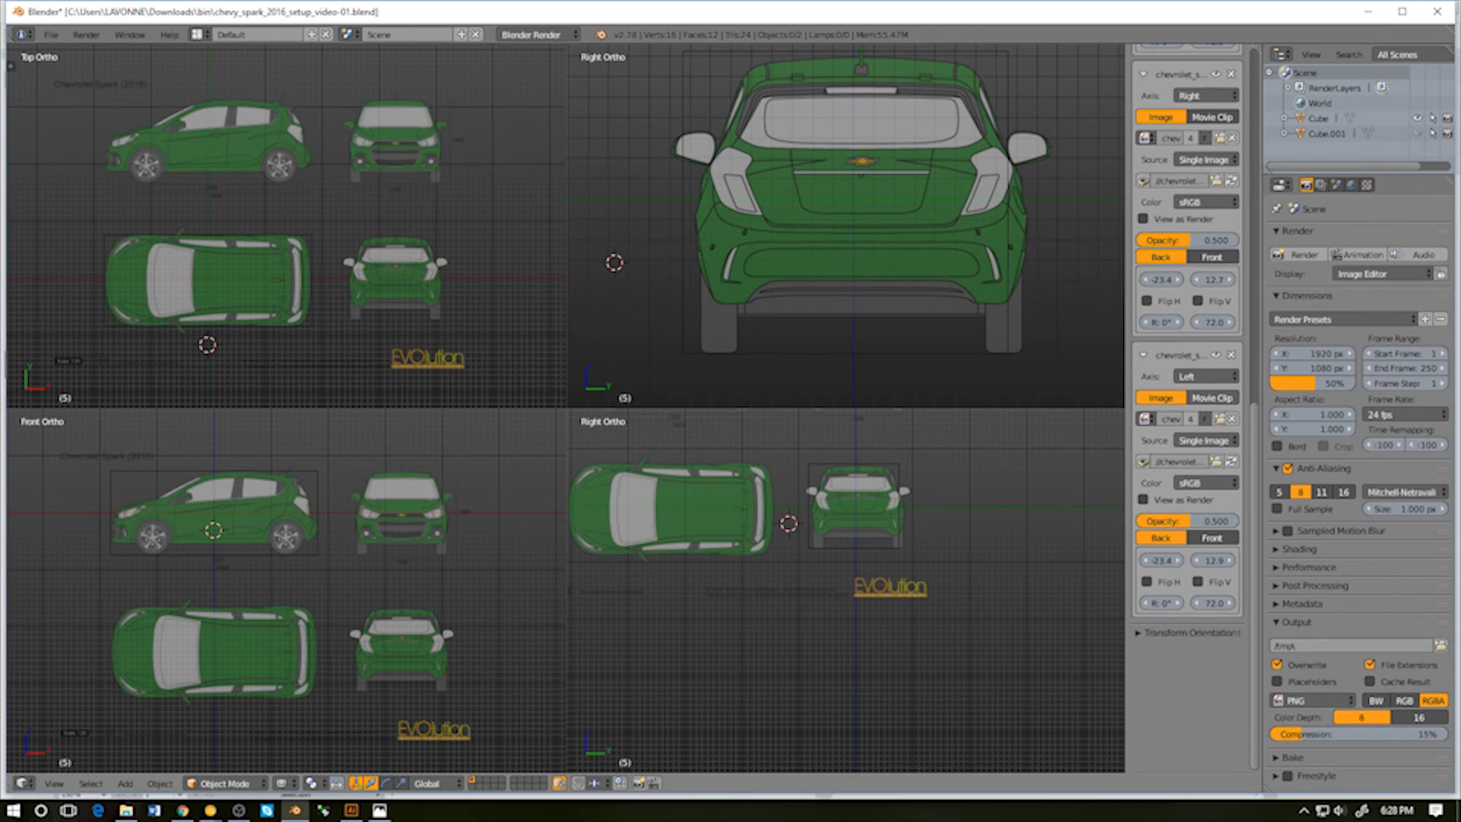
scroll(1187, 411, up, 3)
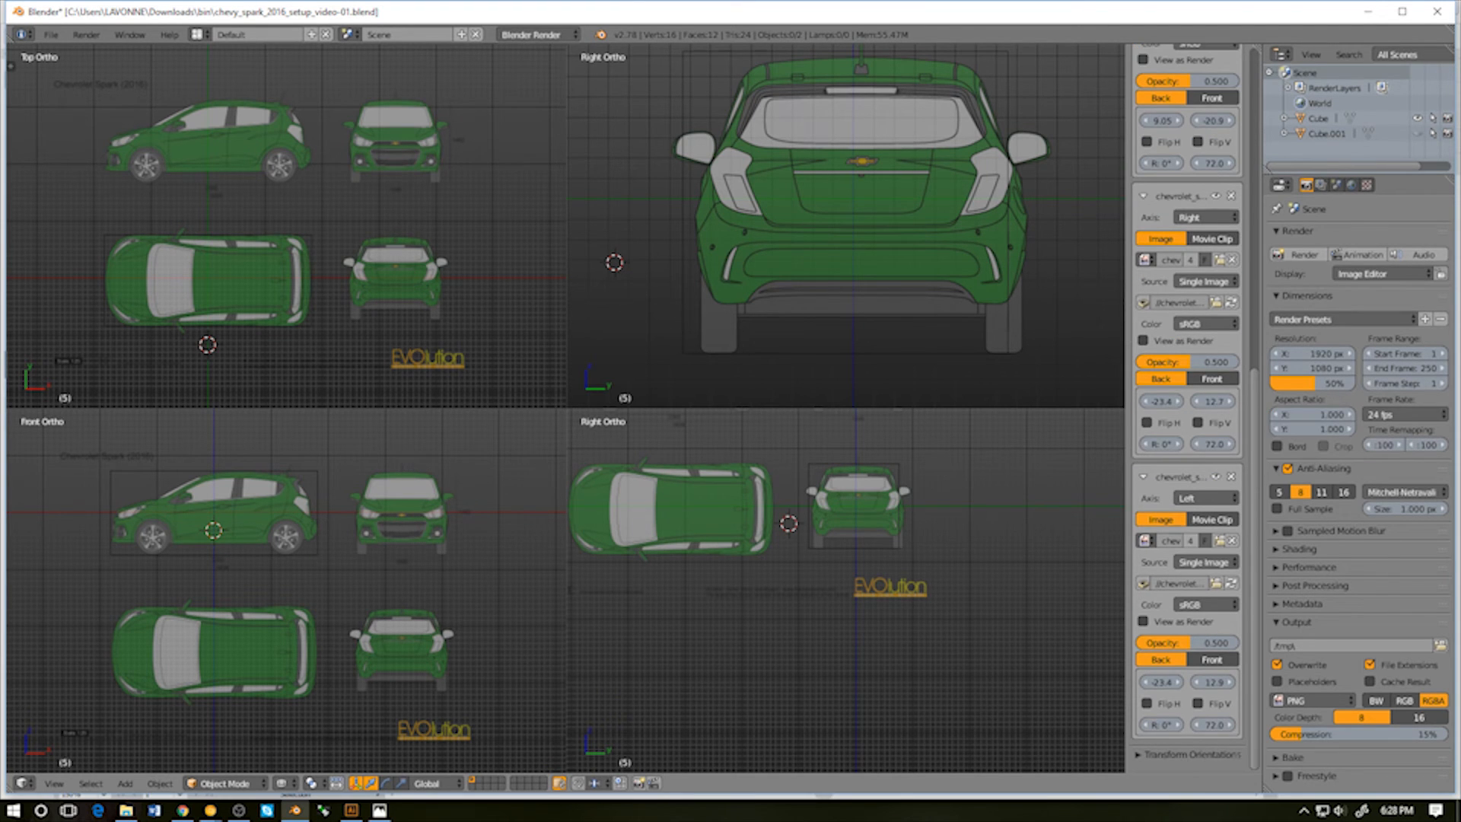
scroll(1187, 426, up, 7)
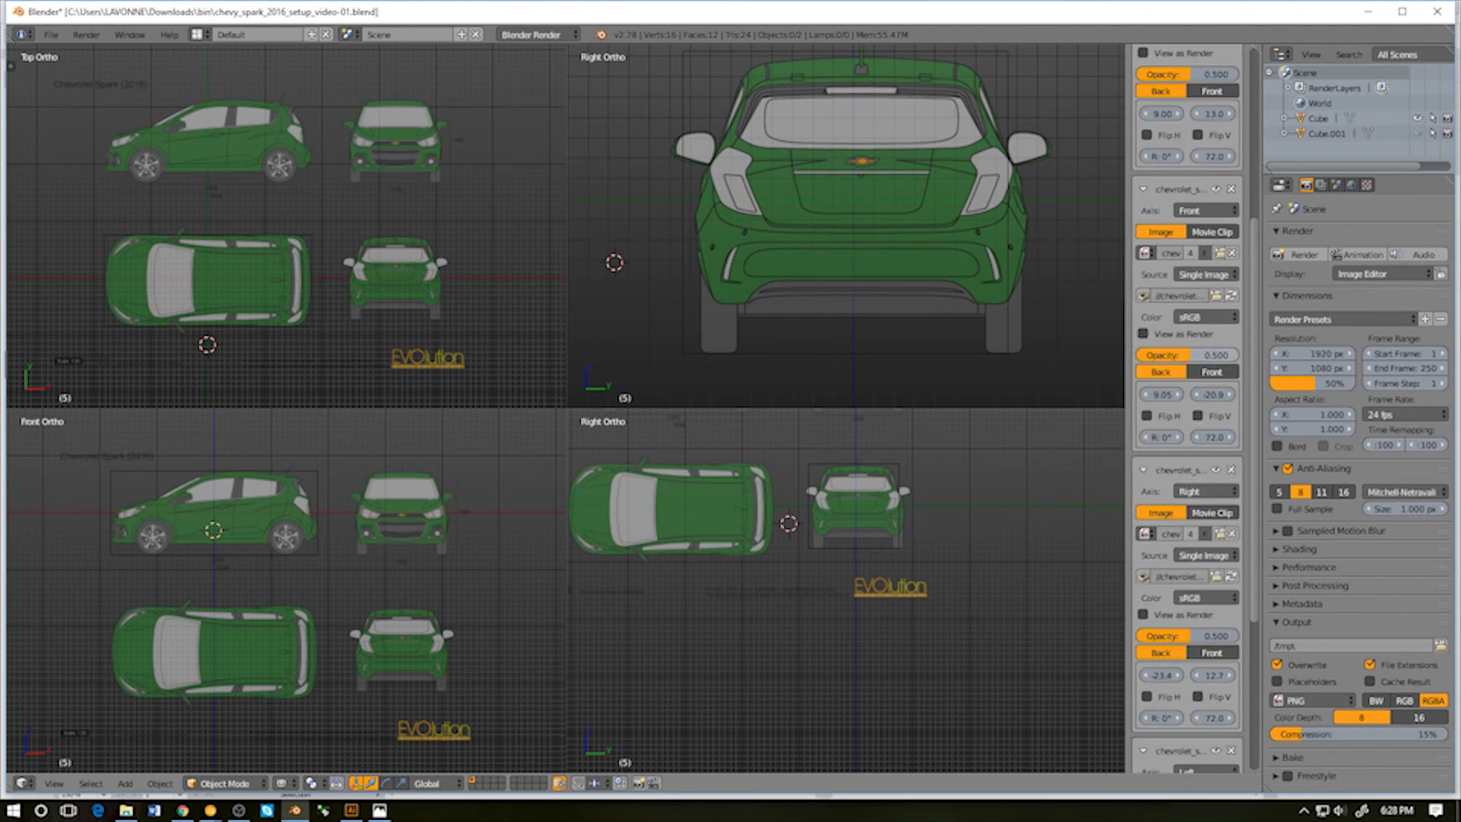
scroll(1187, 411, down, 6)
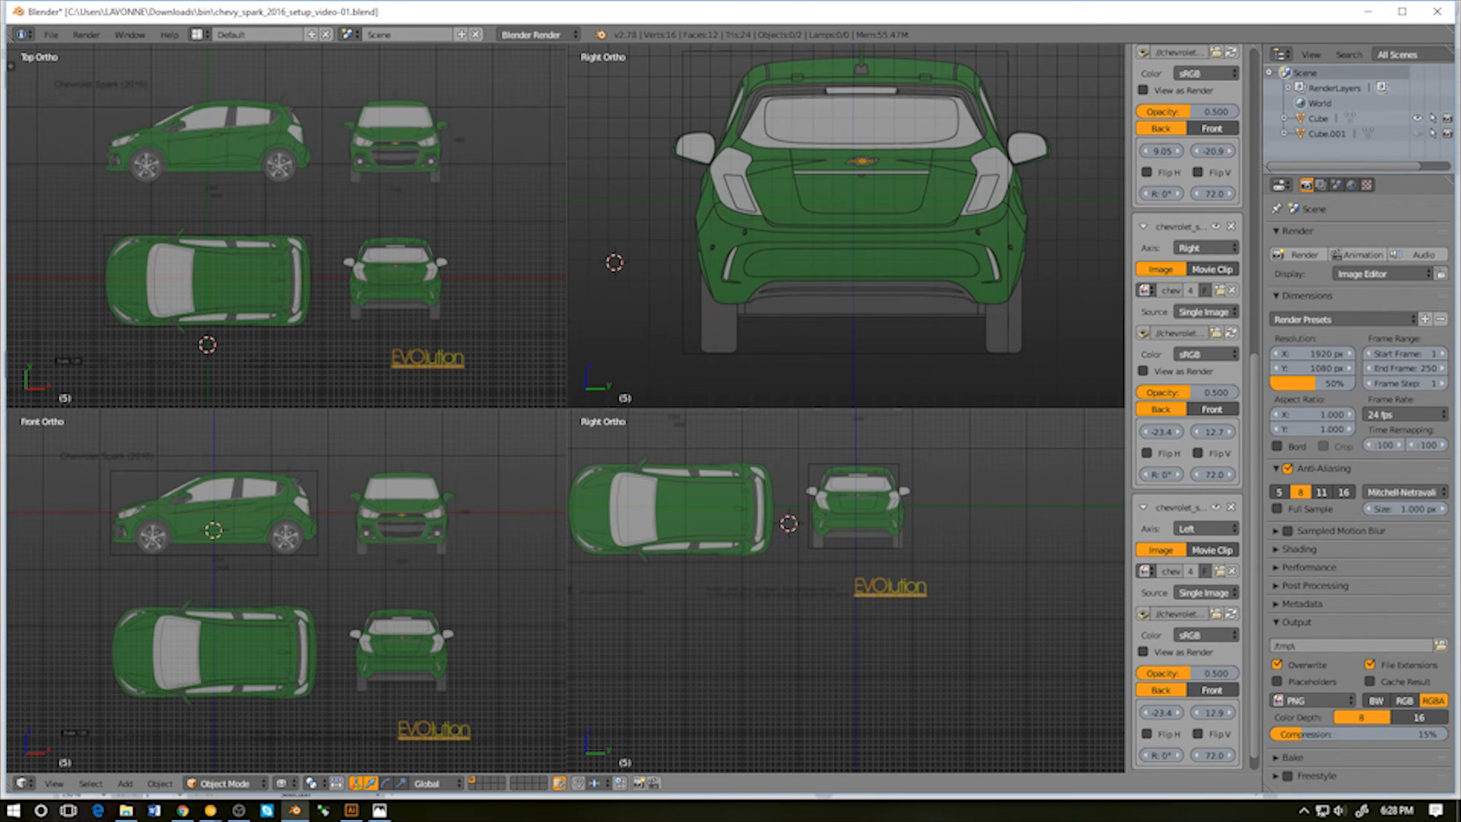
Reselect the reference cube and set the Right background image's horizontal offset to -24.30 to centre the rear car drawing
right_click(1008, 243)
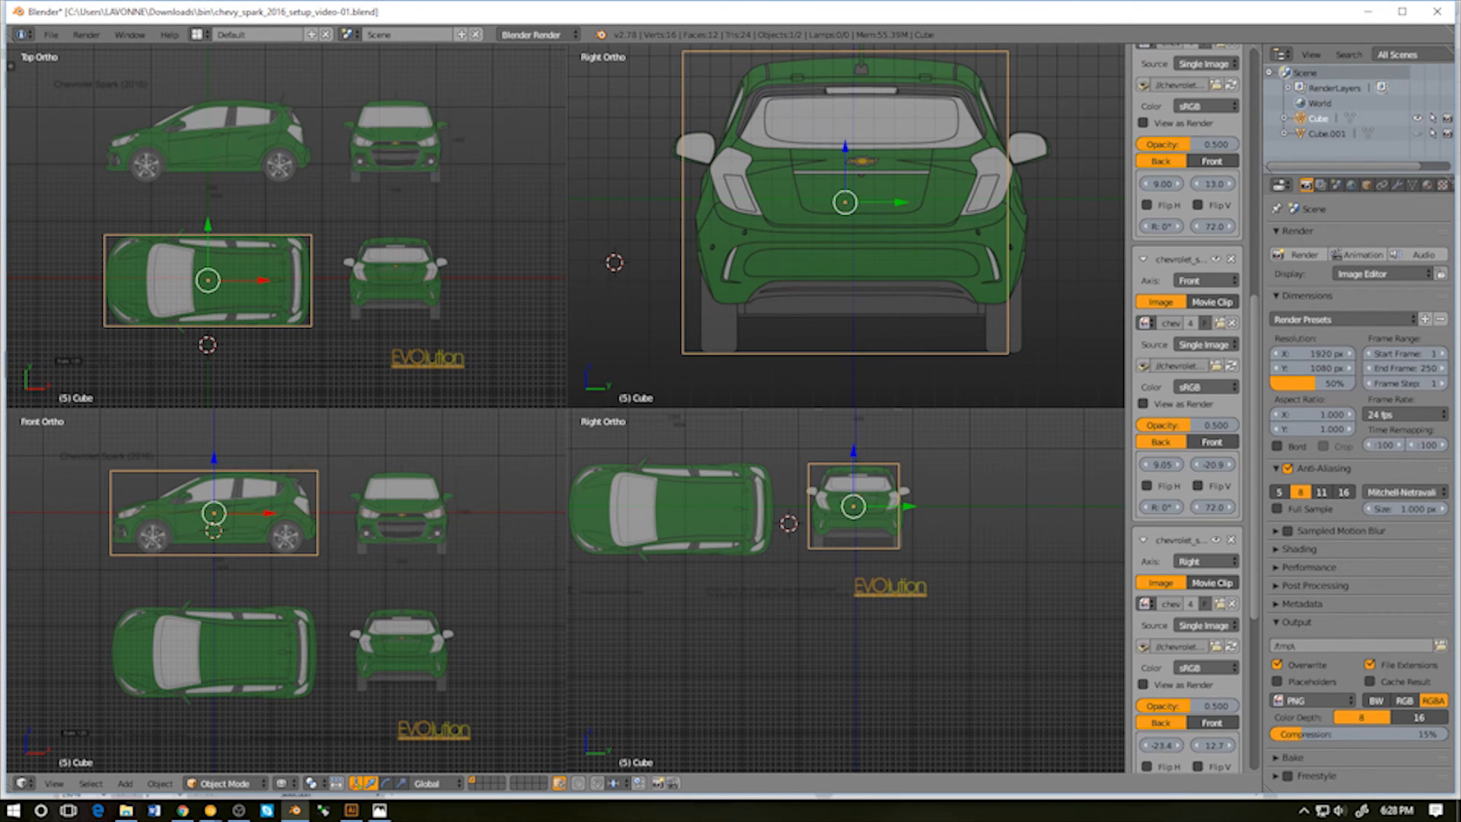
scroll(1187, 411, down, 8)
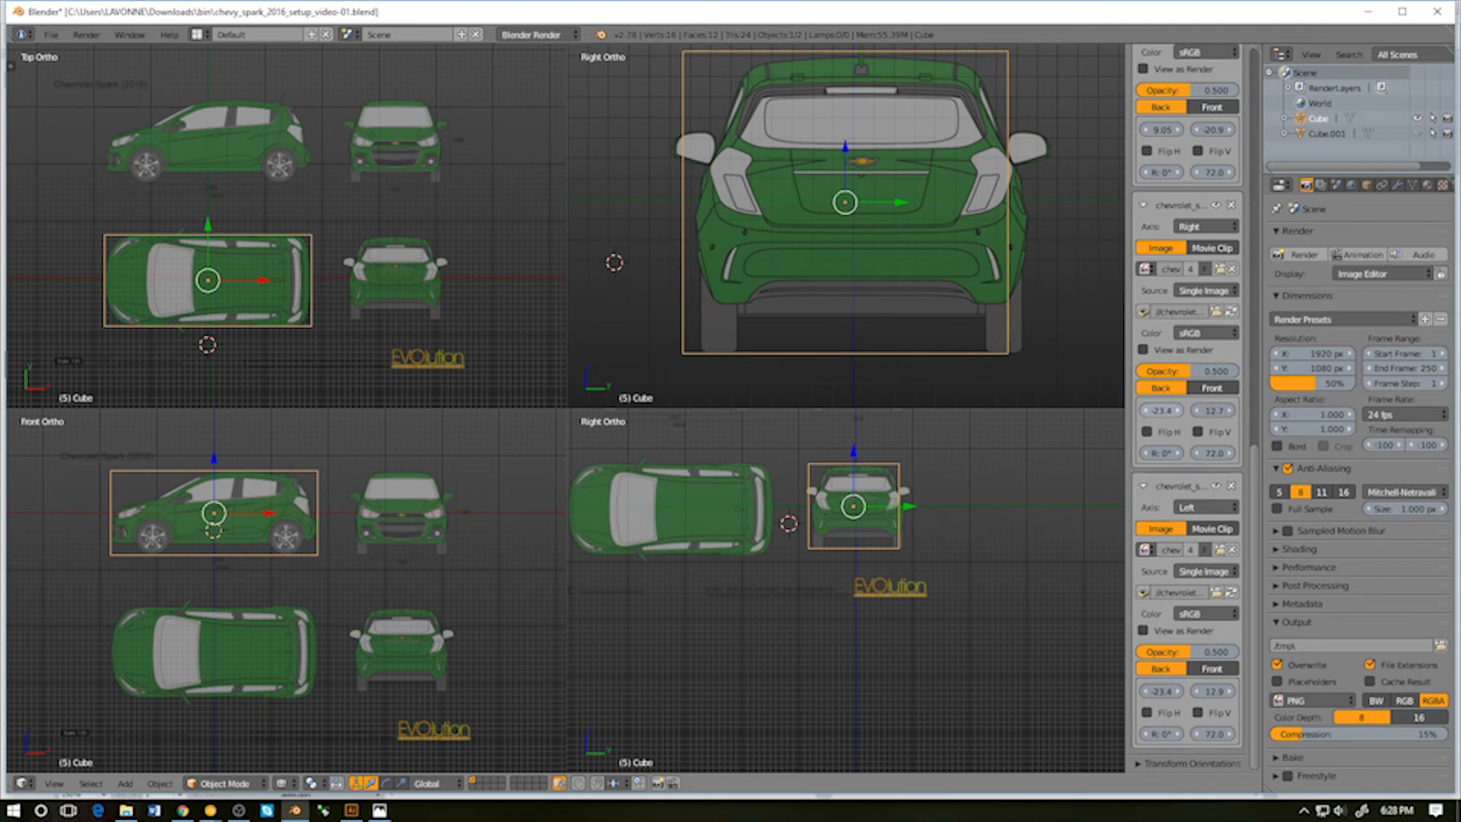
drag(1161, 411, 1156, 411)
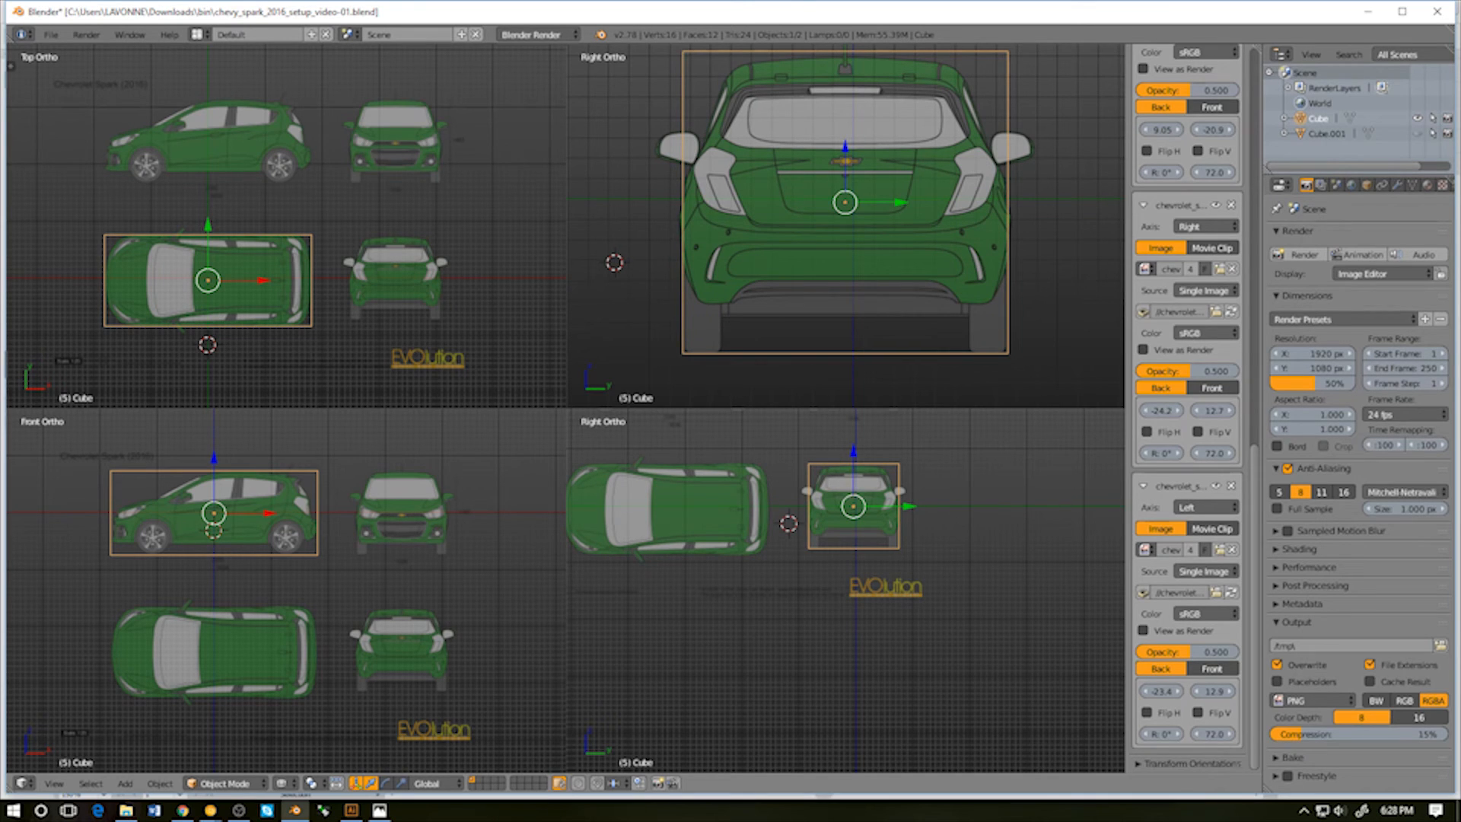
click(1156, 411)
key(BackSpace)
text(30)
key(Return)
Widen the background image settings region and raise the Right image's vertical offset to 12.9 to fit the rear drawing in the cube
drag(1126, 411, 1044, 410)
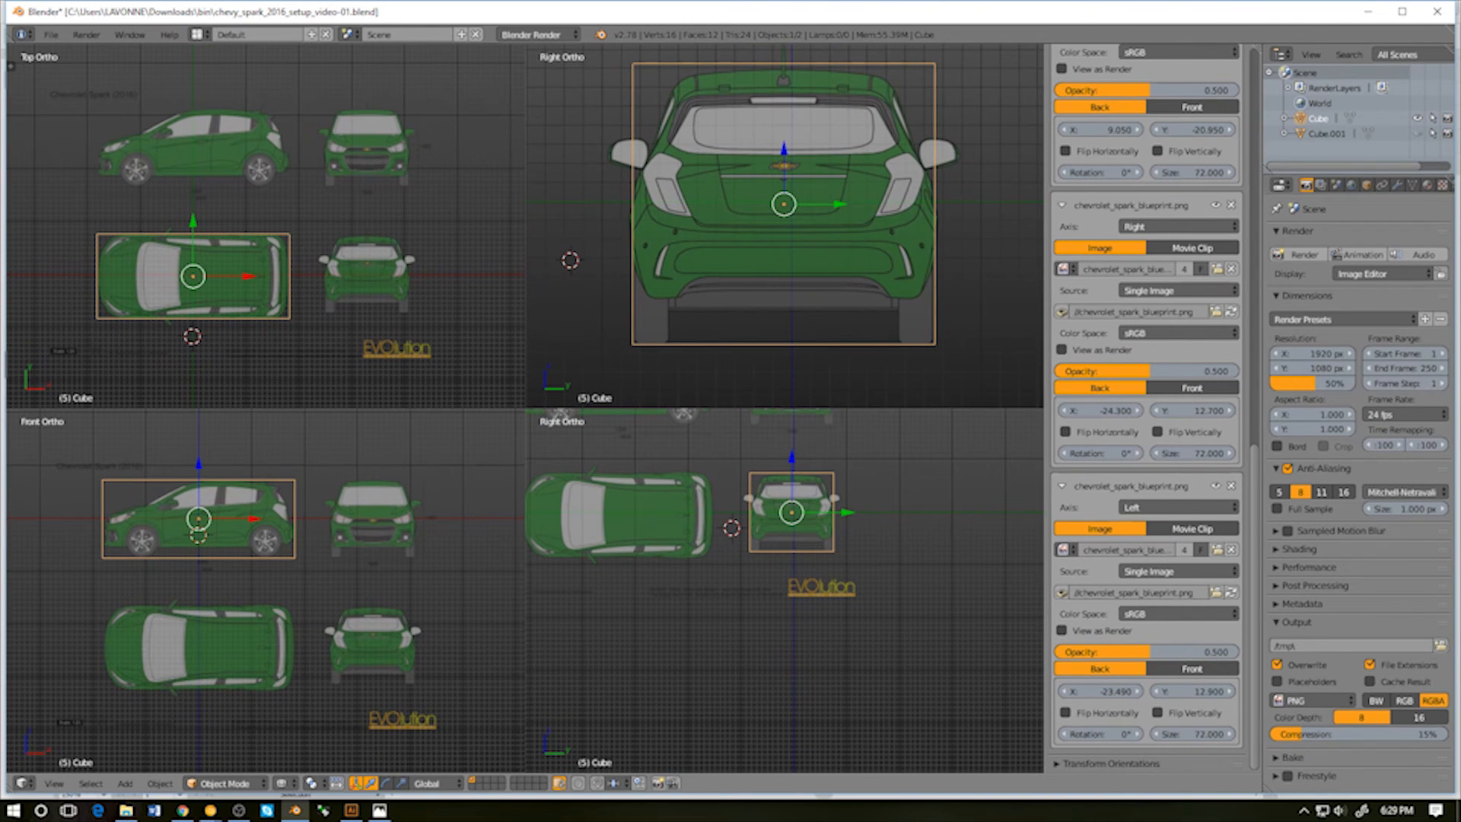
shift+middle_drag(784, 229, 748, 264)
scroll(748, 264, up, 4)
scroll(748, 264, down, 6)
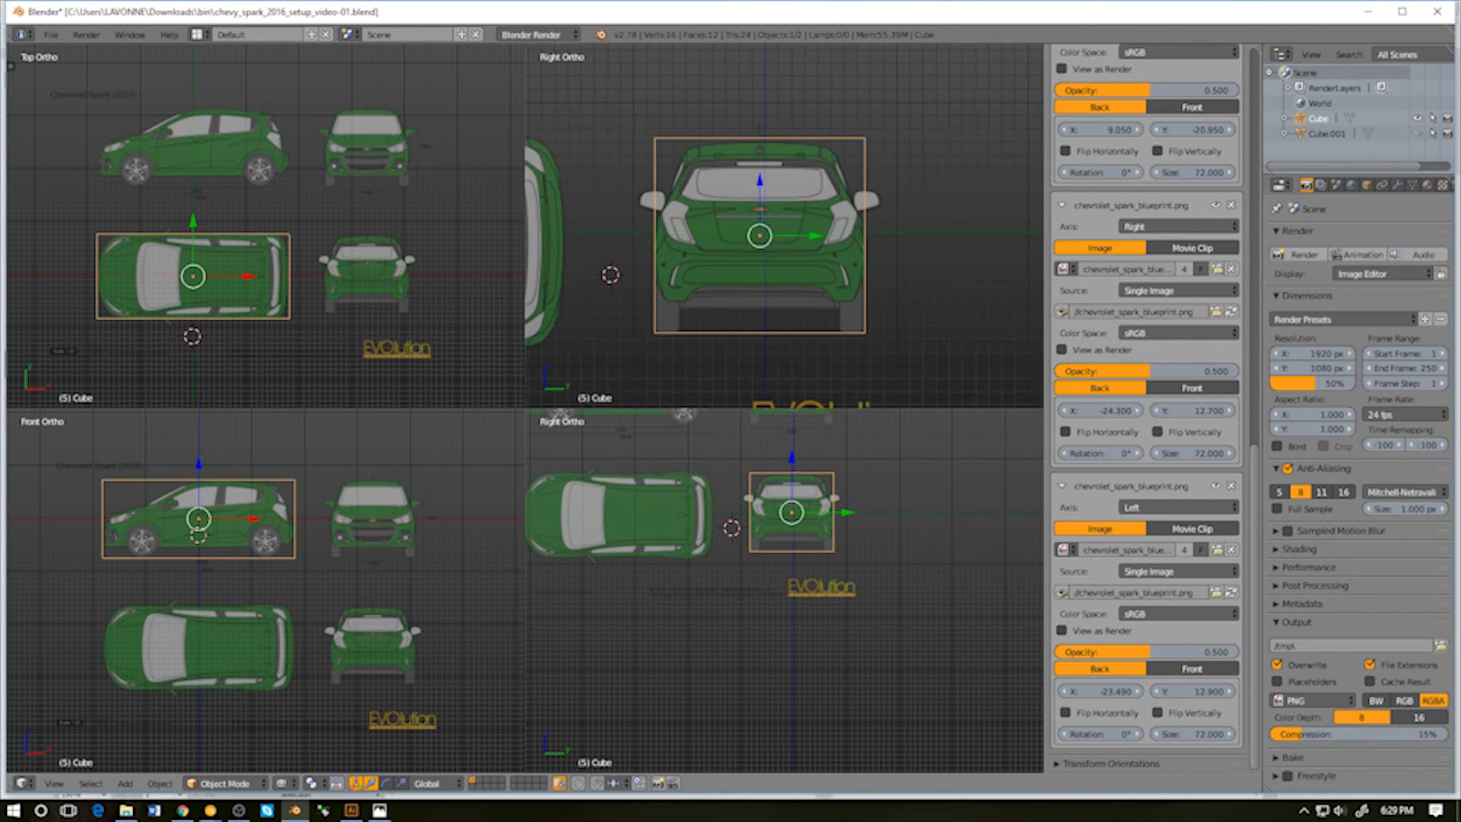
scroll(748, 274, up, 3)
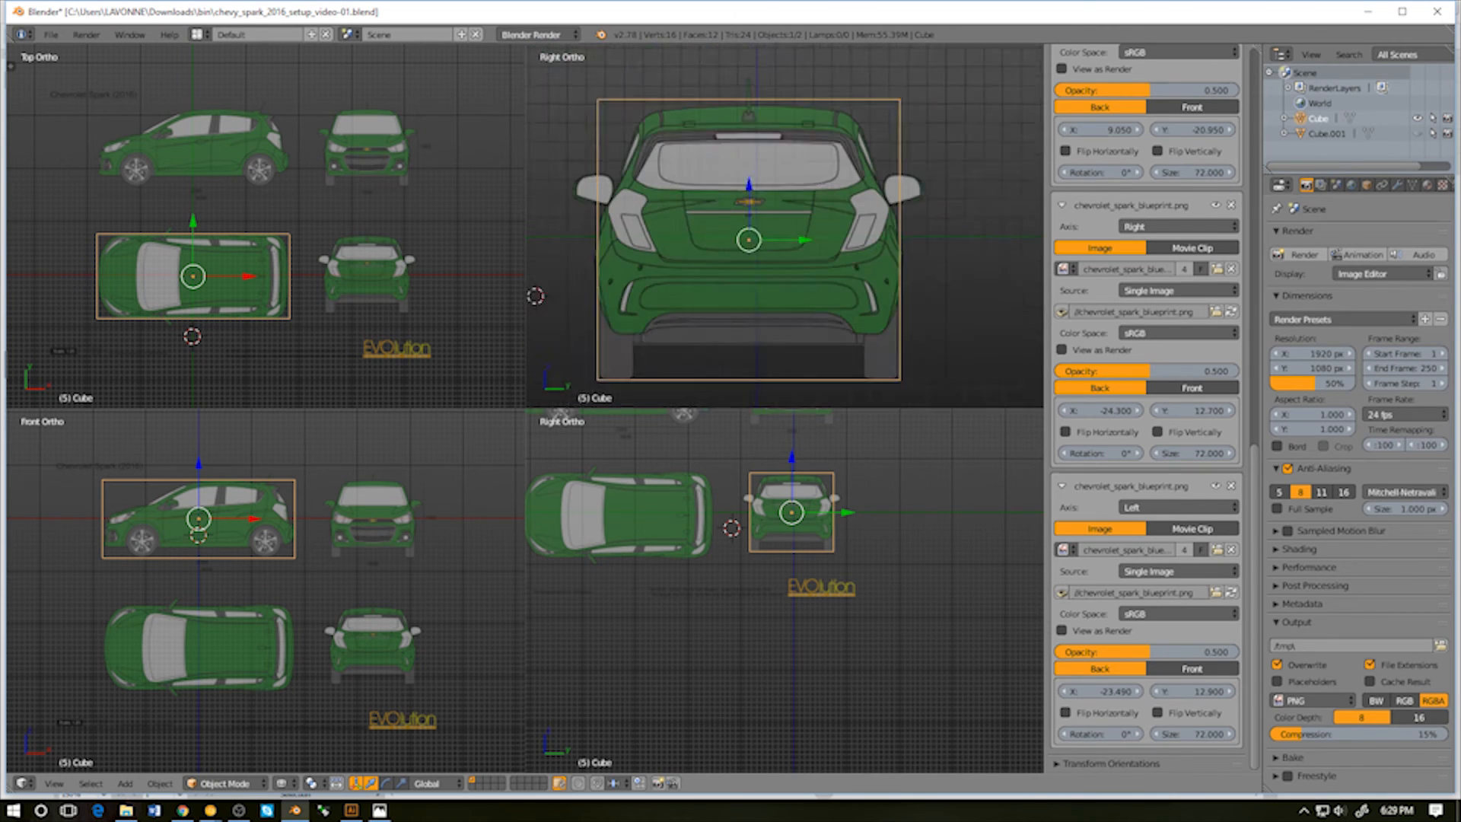
shift+middle_drag(745, 300, 743, 315)
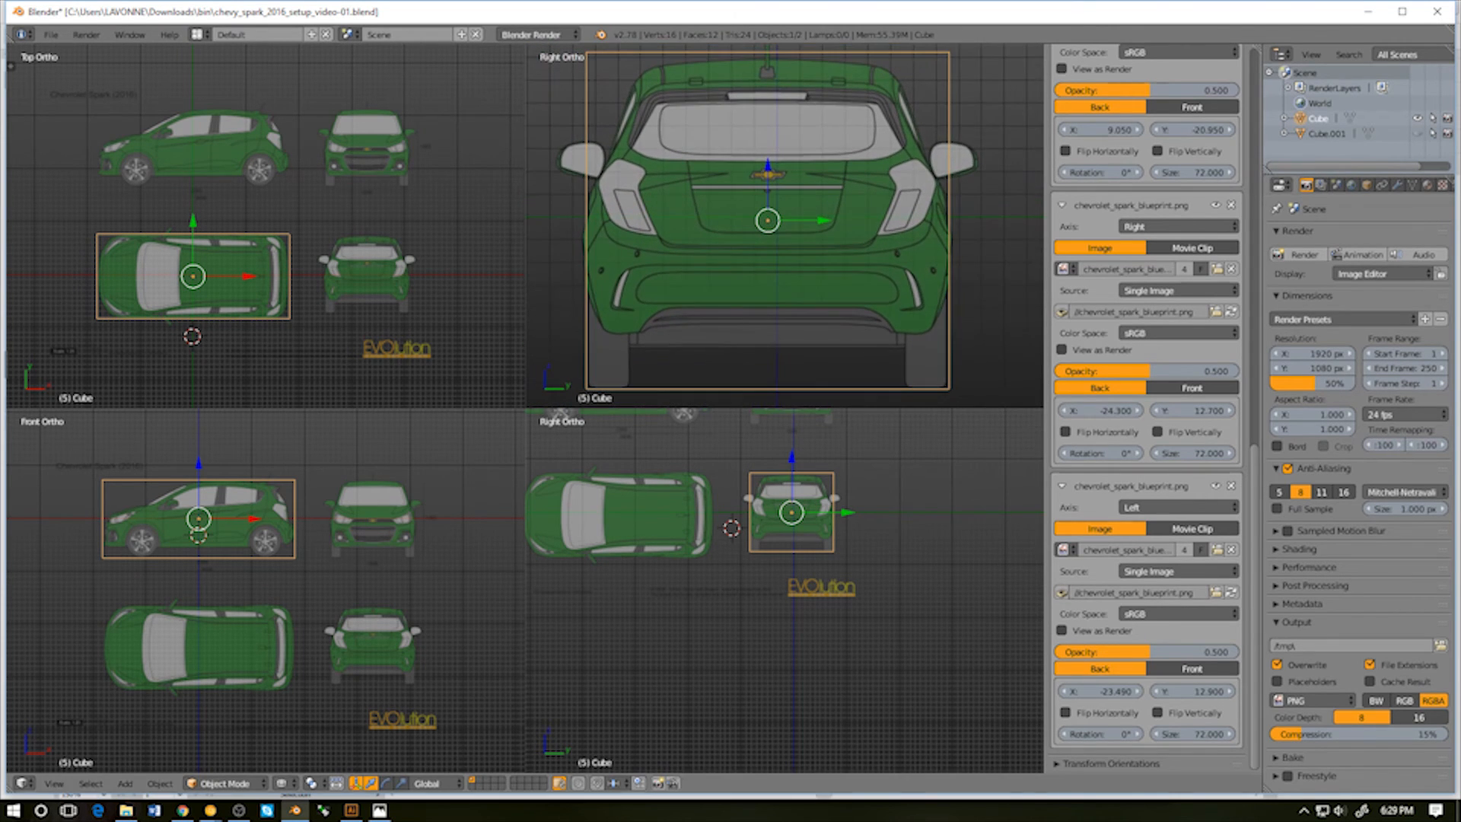
click(1229, 410)
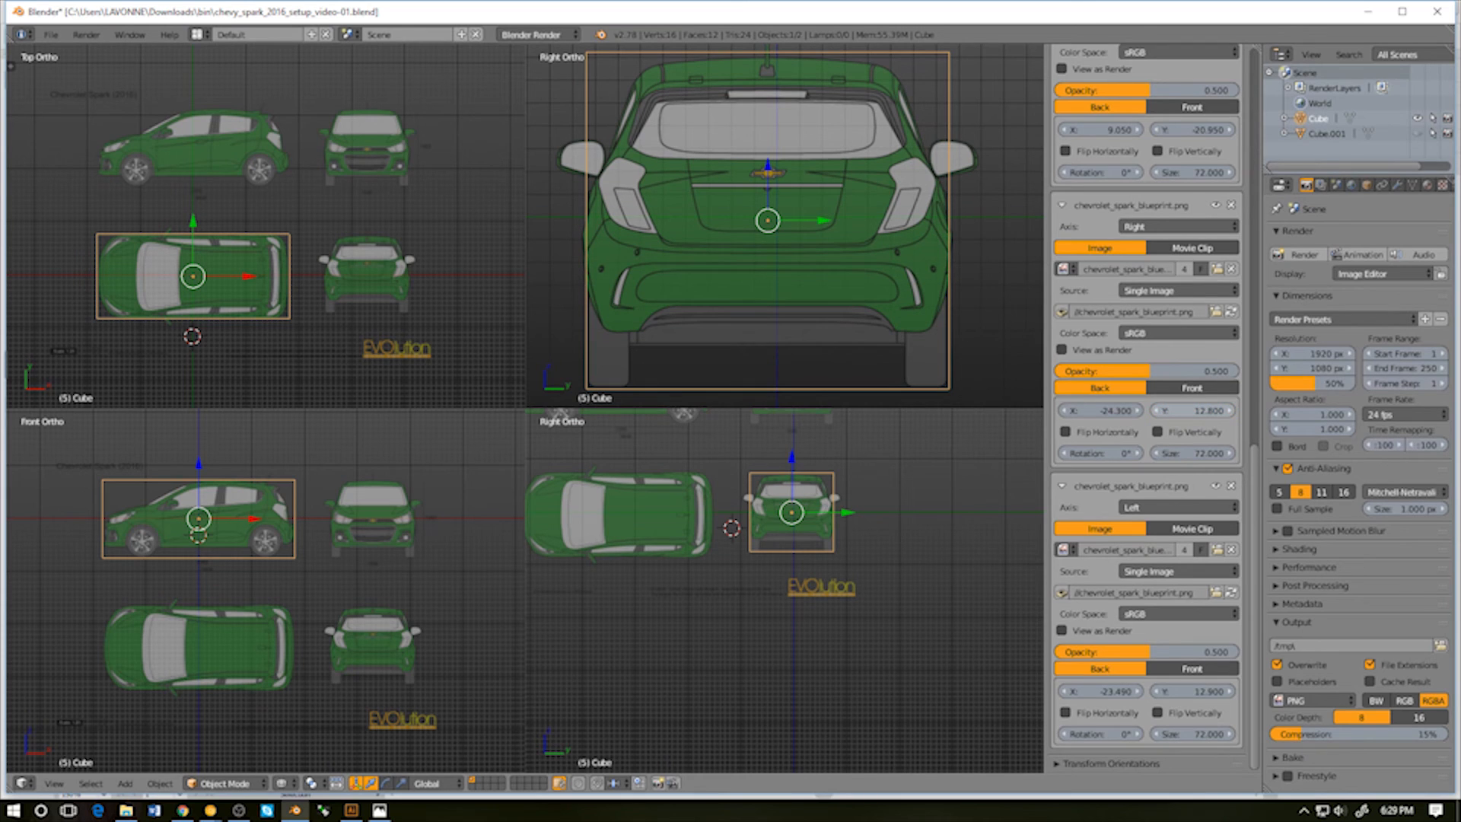
click(1229, 410)
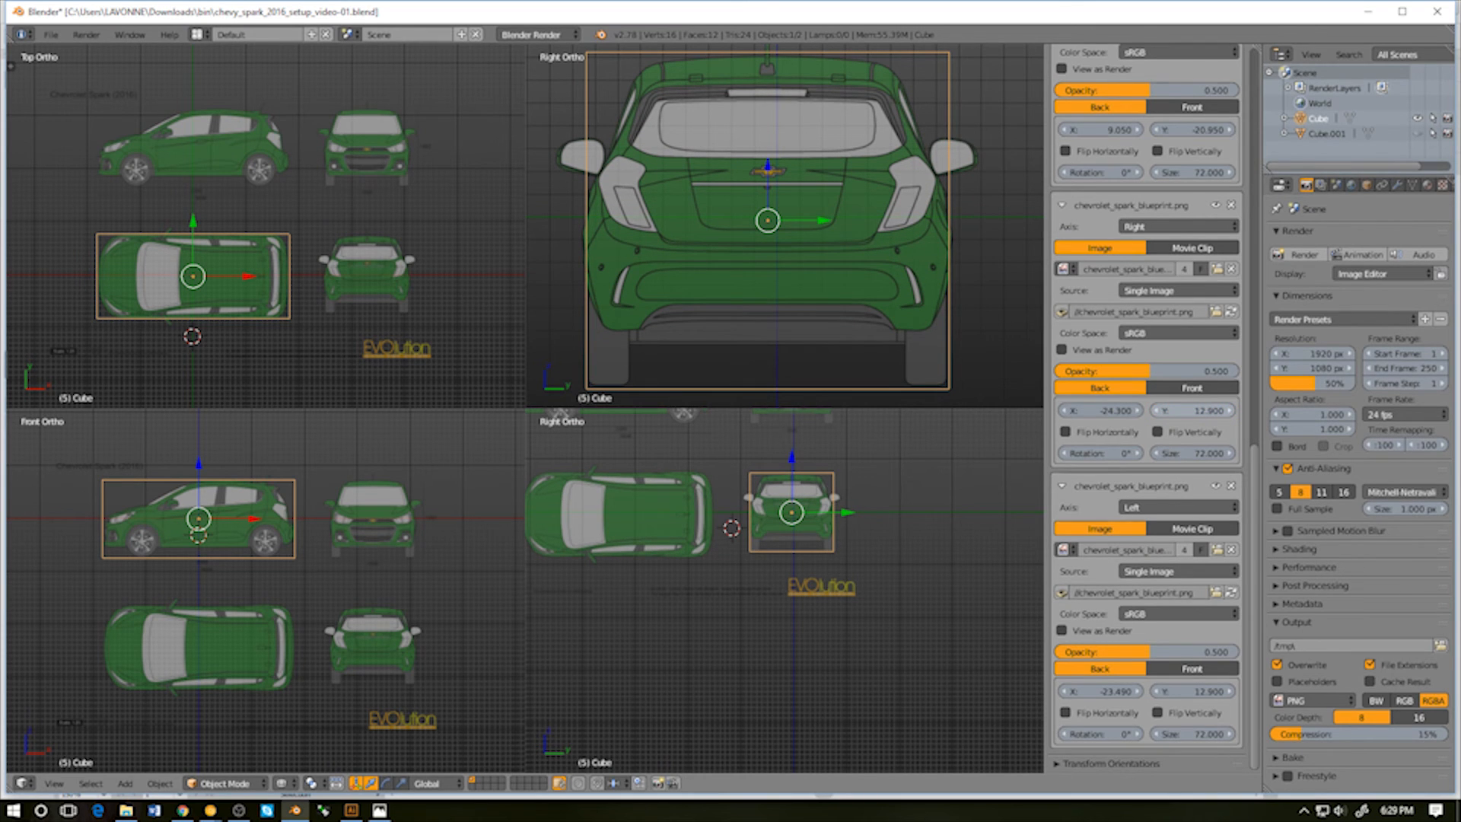
scroll(784, 226, up, 4)
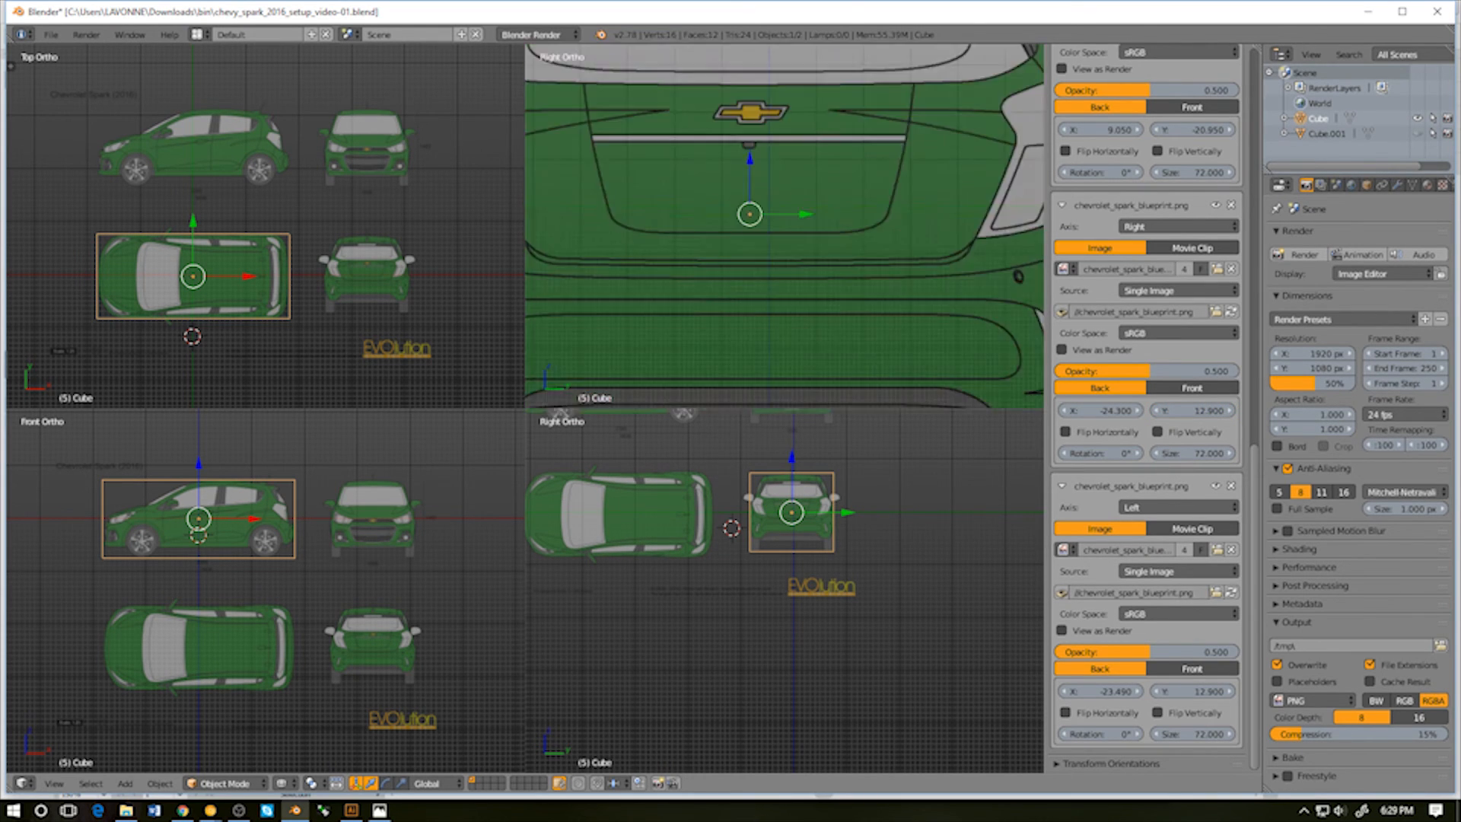
scroll(784, 226, down, 6)
scroll(776, 223, up, 3)
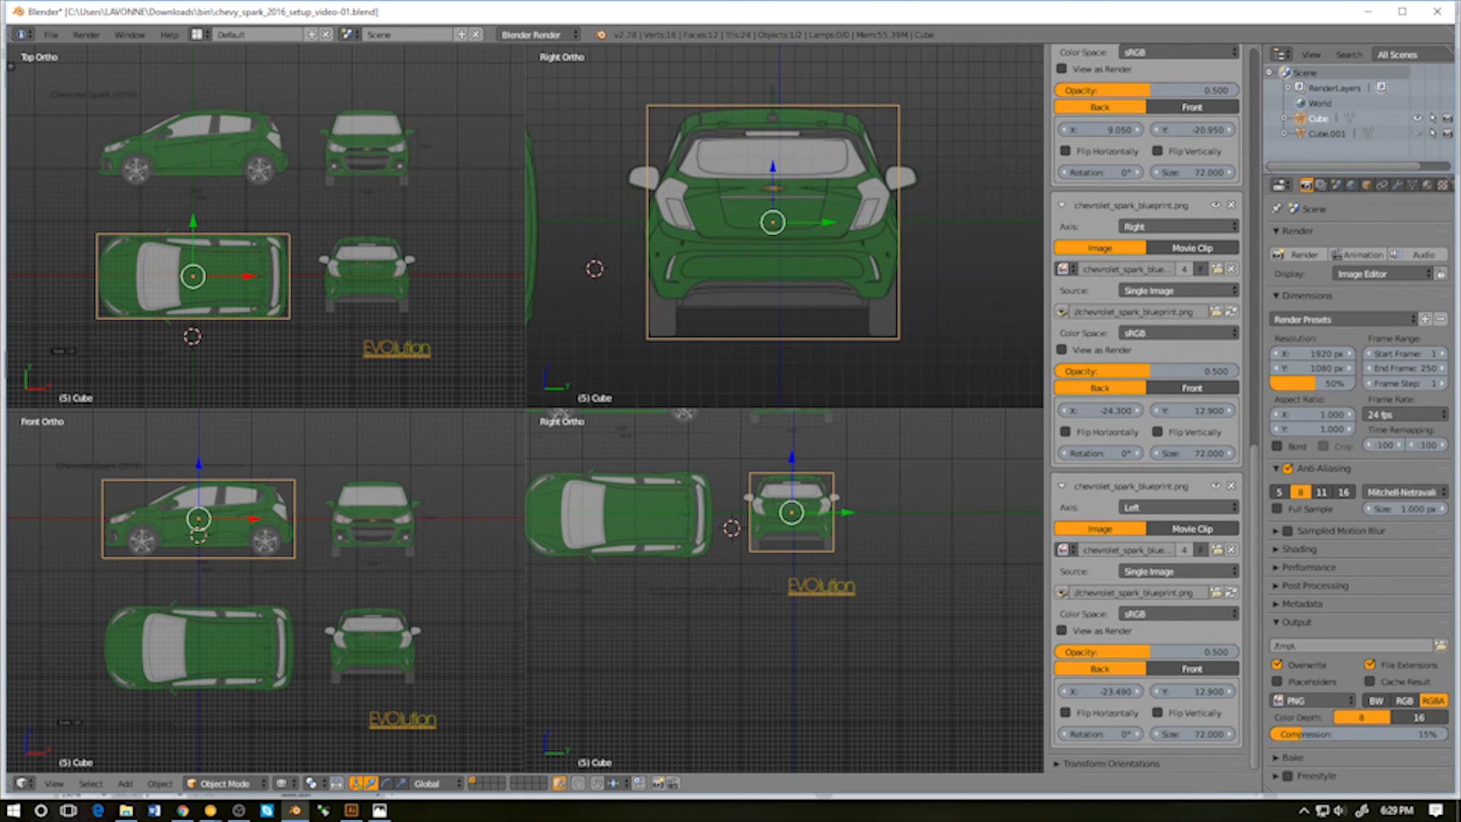
Switch the upper viewport to Left view and shift the Left background image's vertical offset to -20.7, bringing the front car drawing into the cube
shift+middle_drag(787, 533, 785, 565)
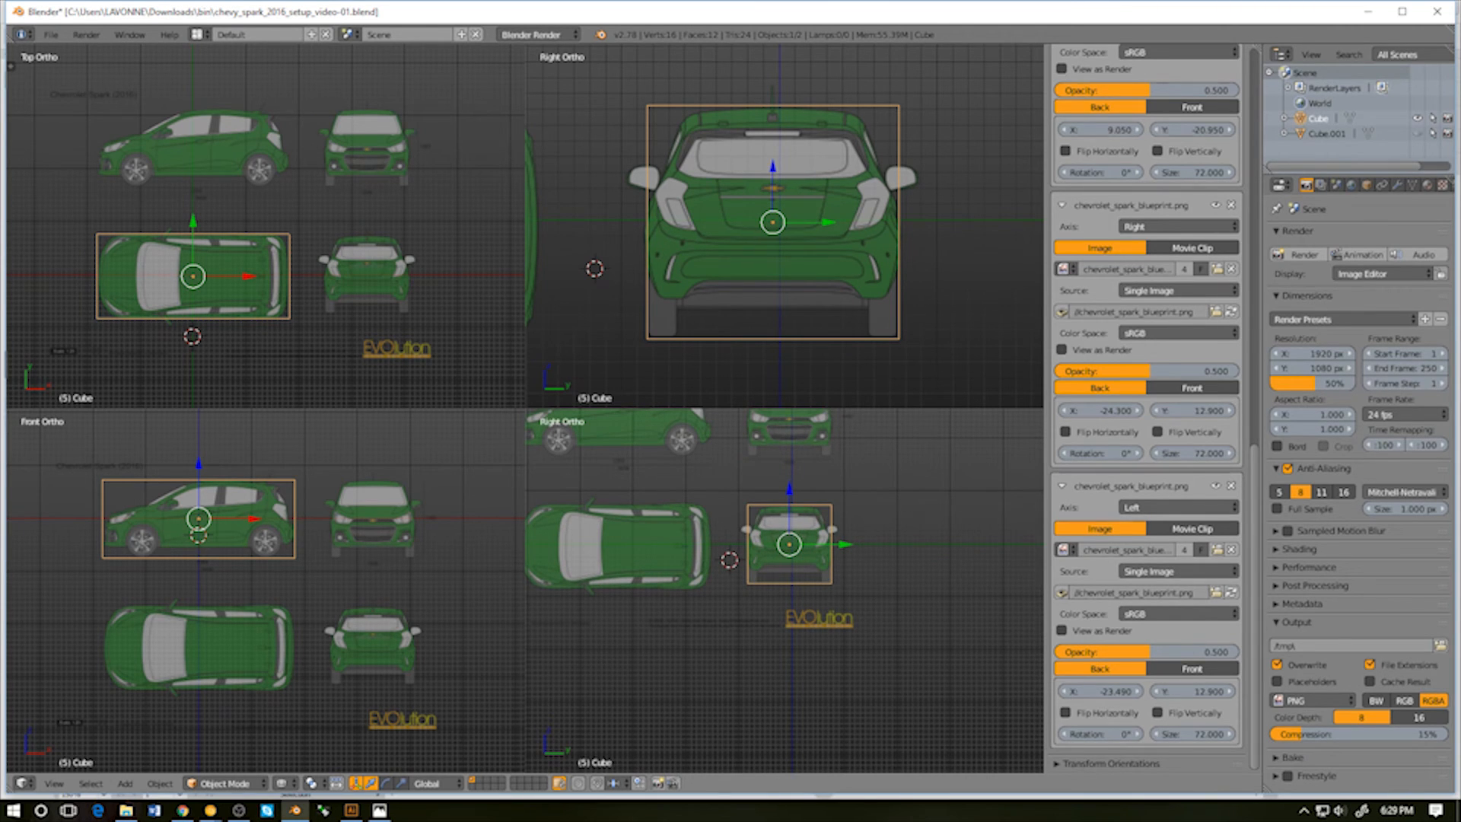
key(ctrl+KP_3)
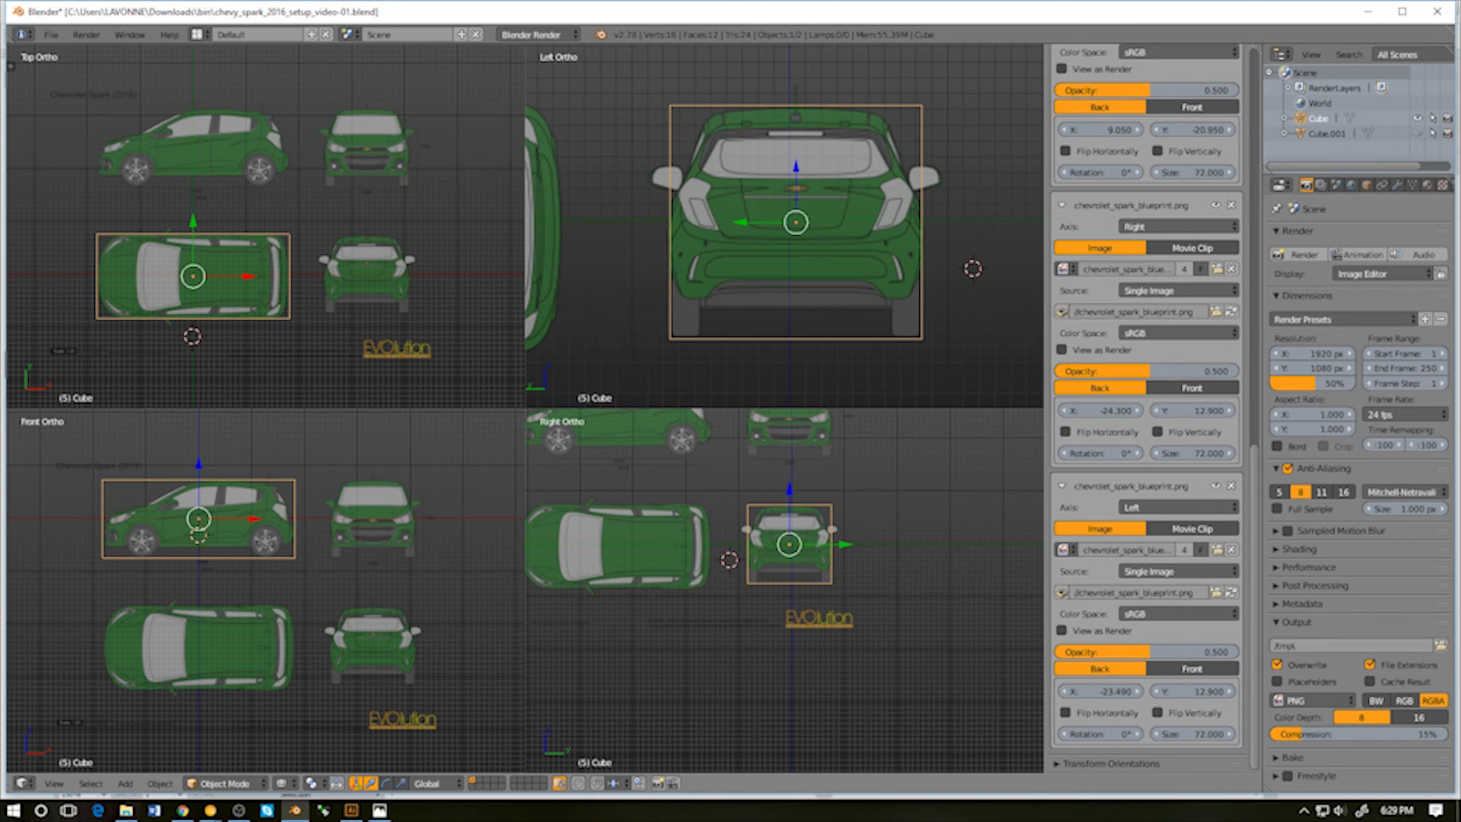
scroll(784, 226, down, 4)
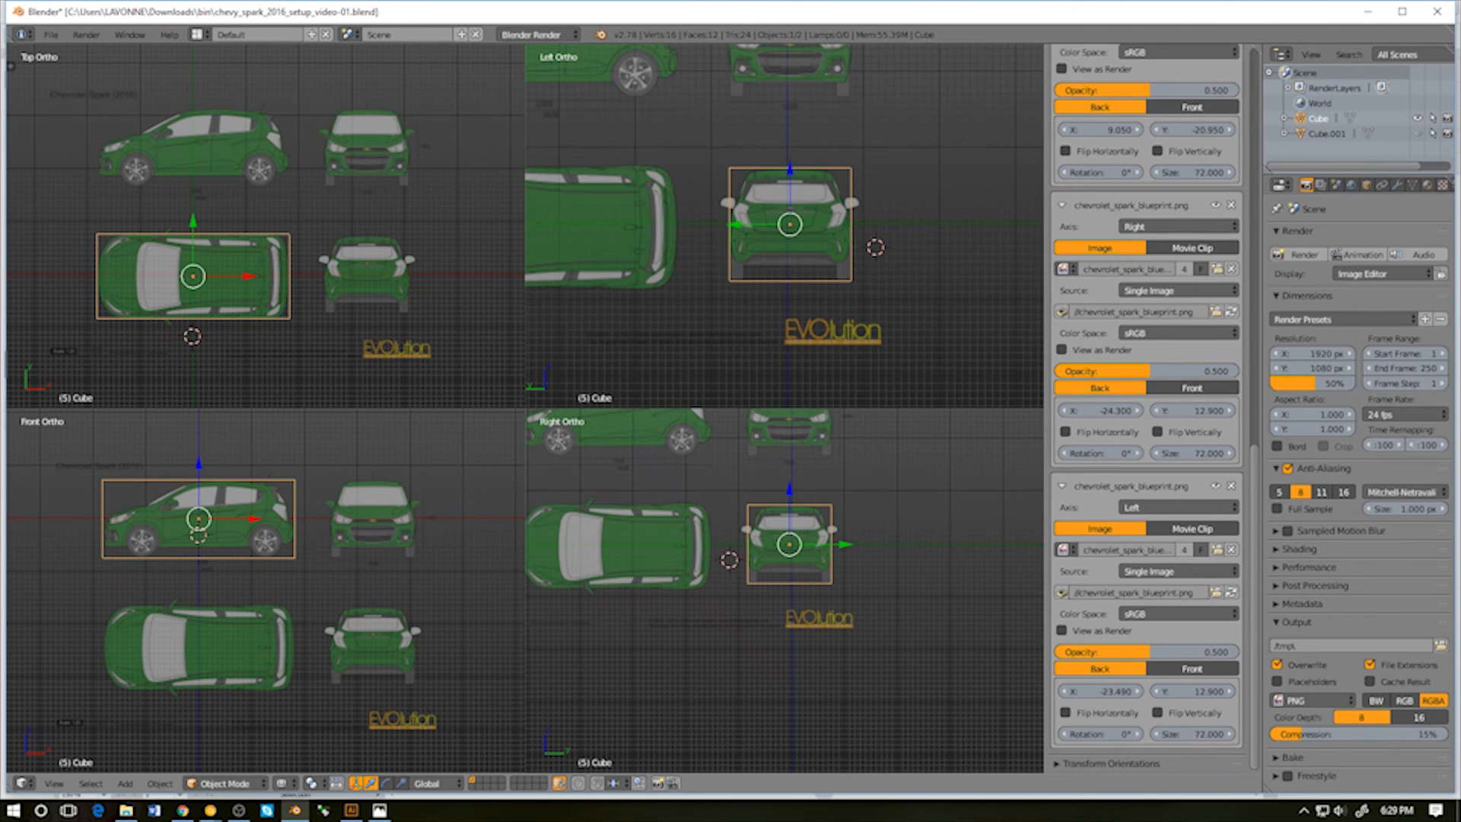
shift+middle_drag(789, 225, 782, 277)
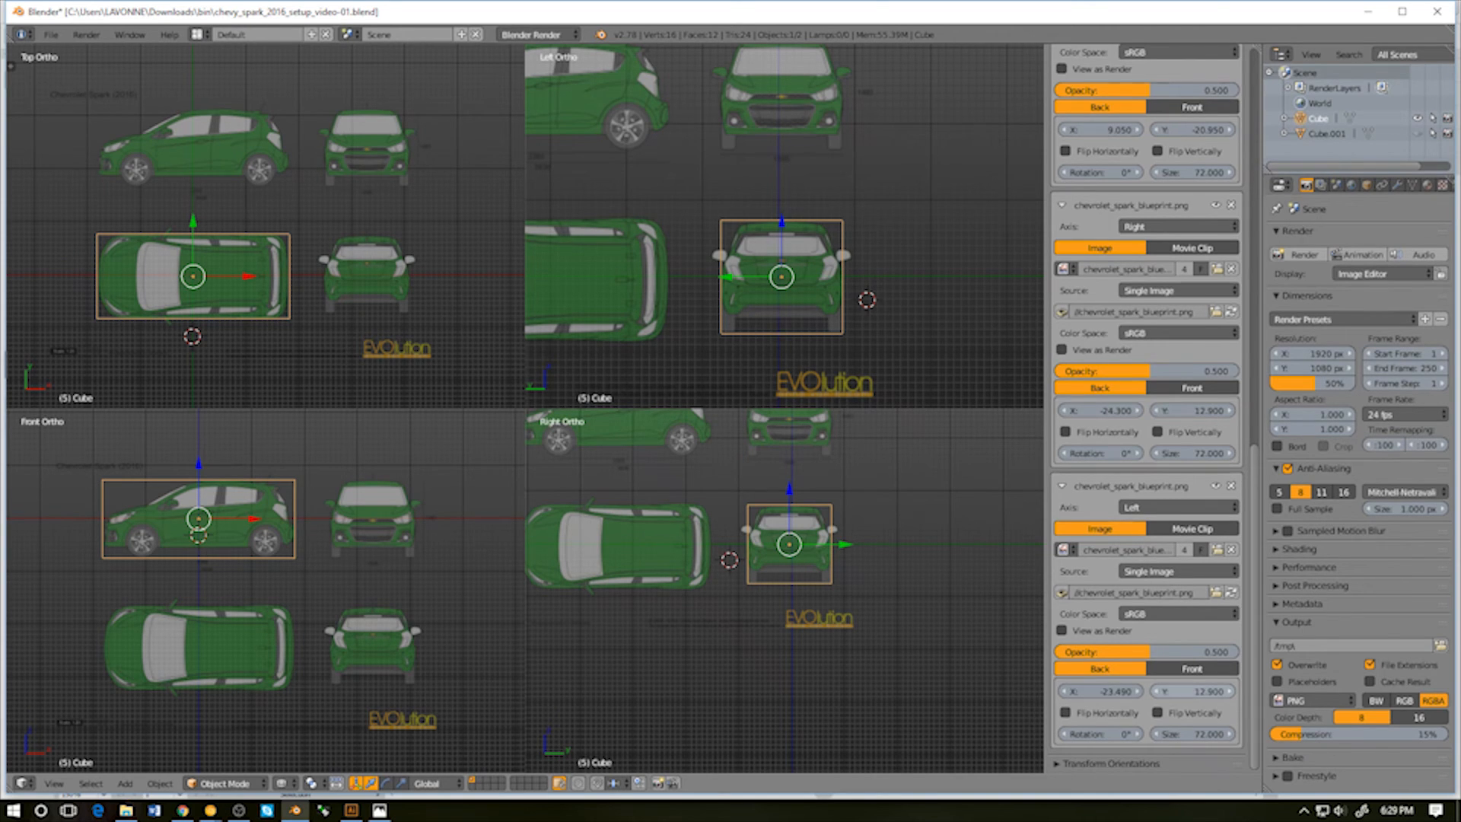
drag(1192, 691, 992, 690)
scroll(784, 226, down, 5)
scroll(784, 226, up, 12)
shift+middle_drag(776, 327, 804, 110)
scroll(784, 226, down, 3)
scroll(784, 226, up, 2)
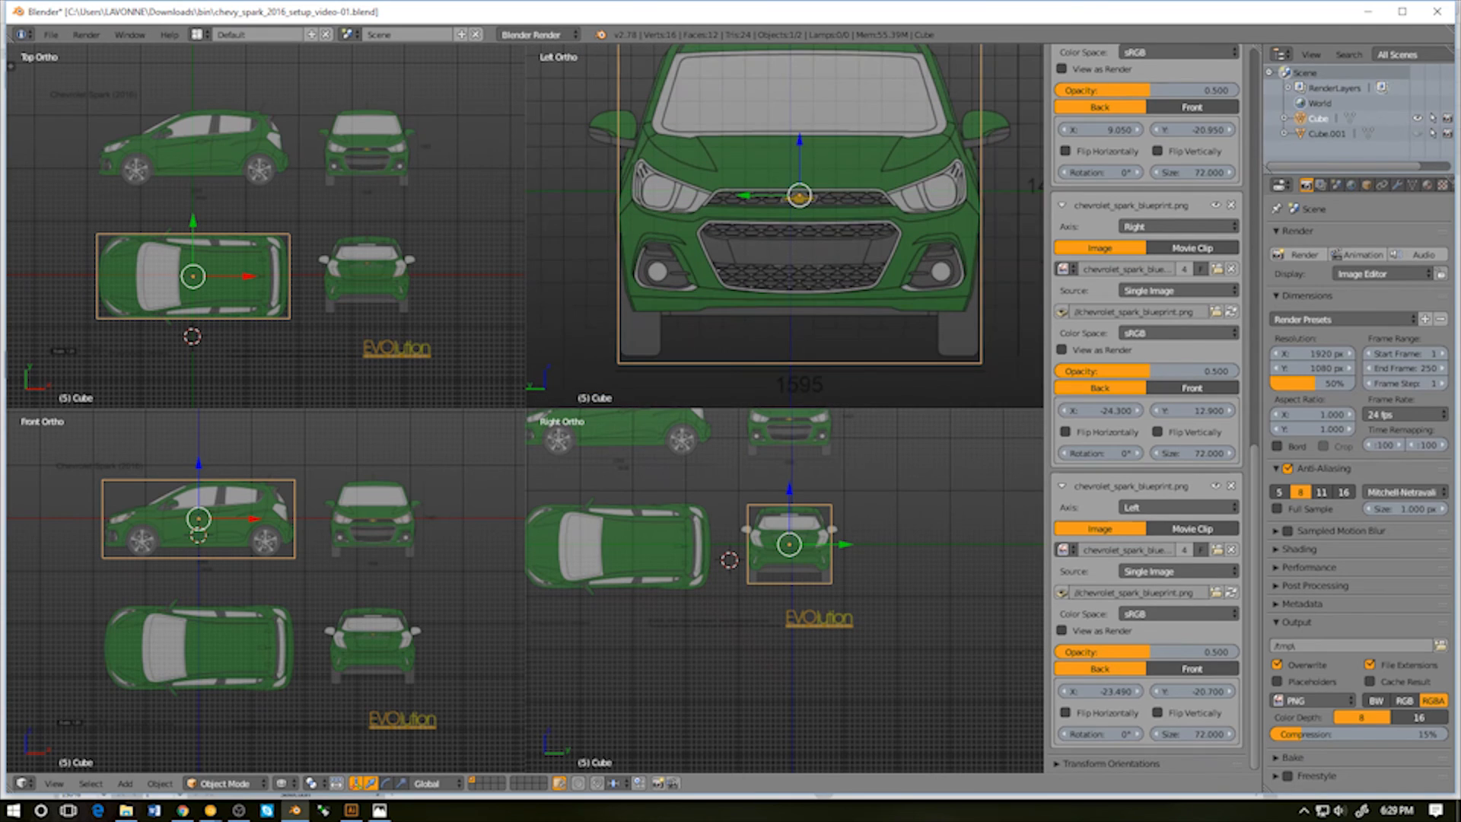
Fine-tune the Left background image's vertical offset to -21.0 so the front car drawing sits within the cube
shift+middle_drag(799, 196, 798, 226)
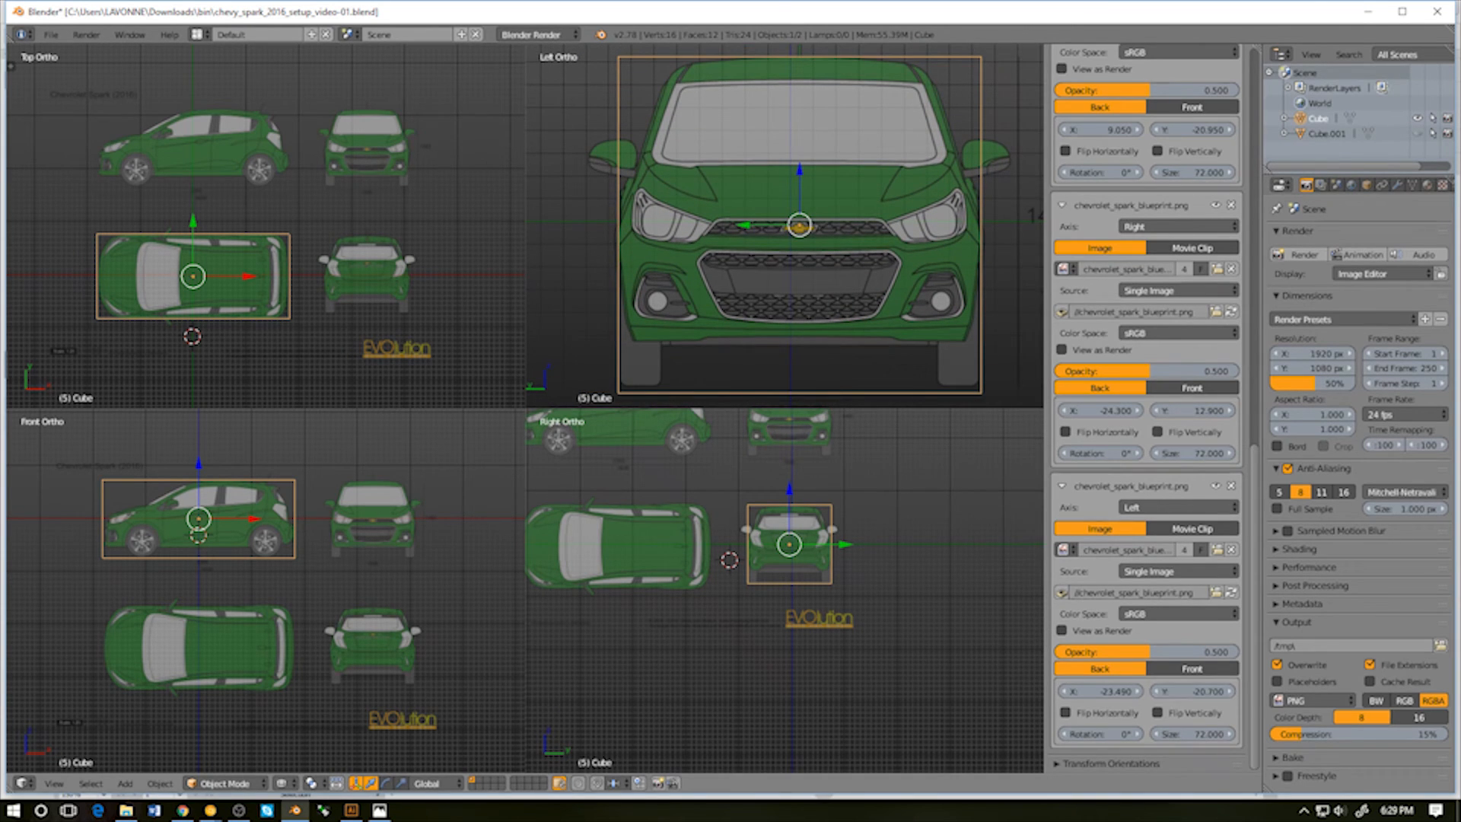
mouse_move(1192, 691)
mouse_down()
mouse_move(1206, 691)
mouse_move(1183, 691)
mouse_up()
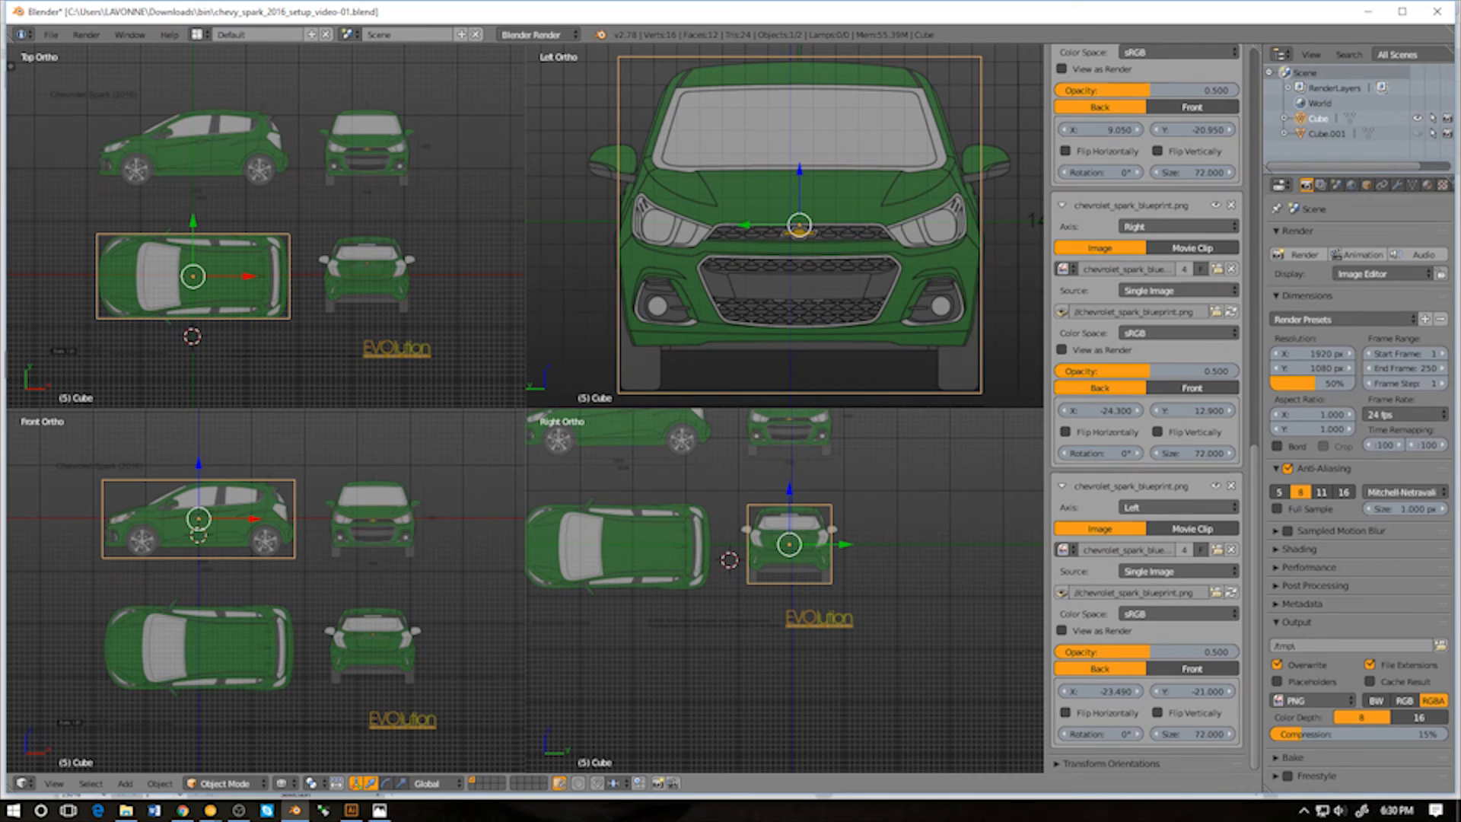
scroll(777, 287, up, 3)
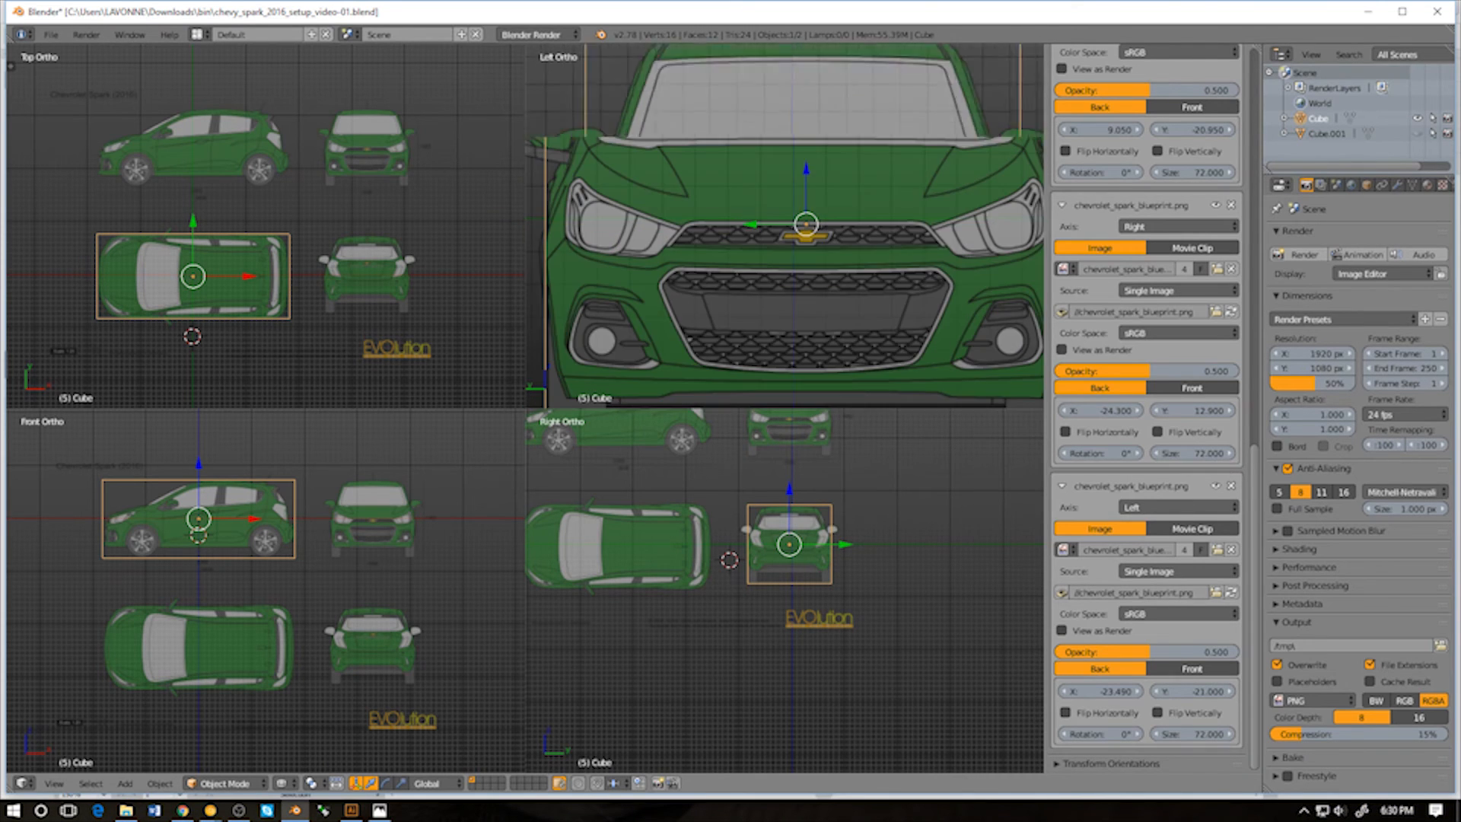
shift+middle_drag(808, 259, 757, 260)
scroll(784, 228, down, 3)
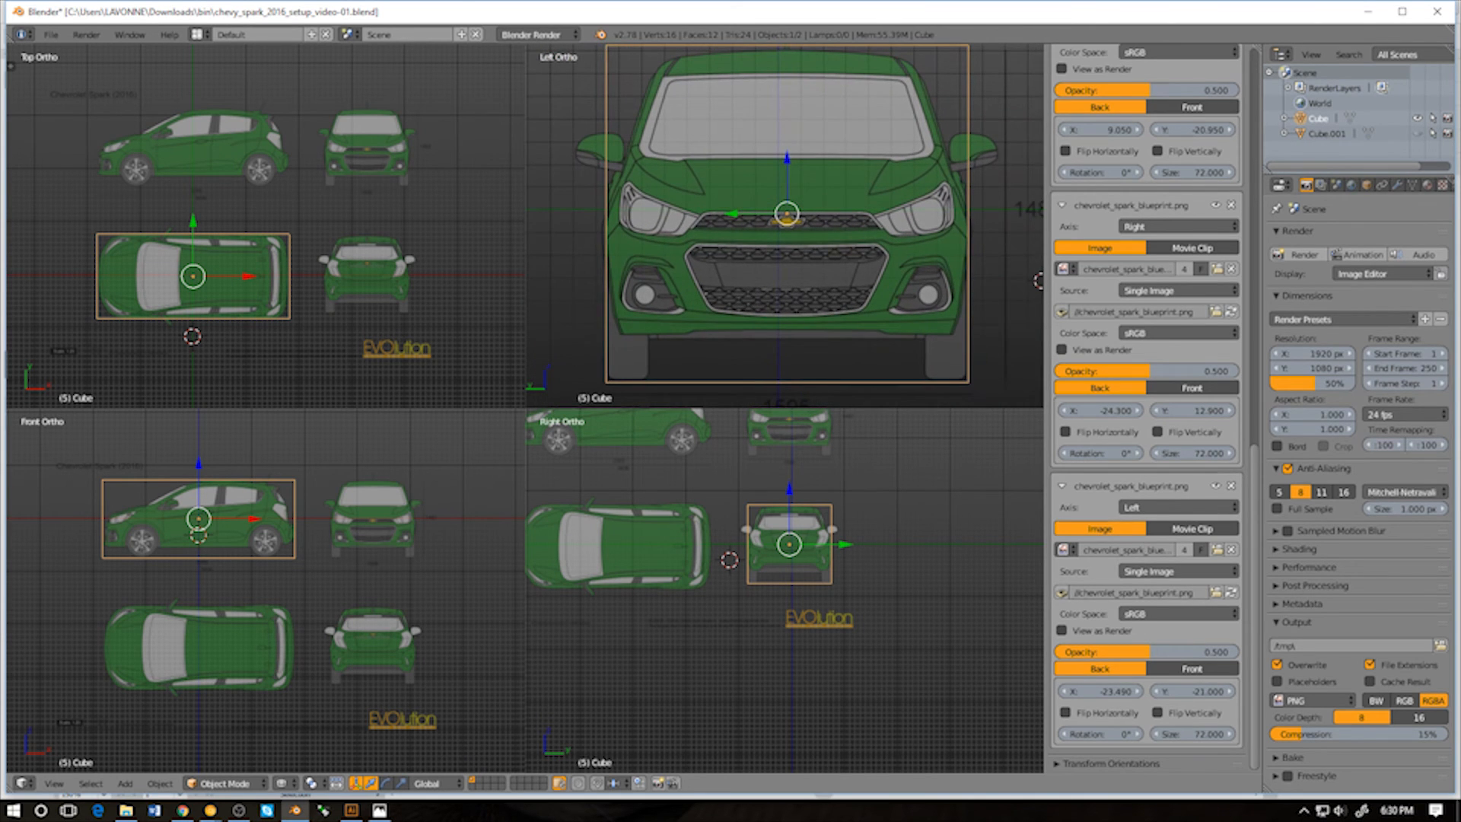
Examine the front car drawing's badge and side edges against the reference cube's centre and outline in the Left view
scroll(784, 226, down, 6)
scroll(783, 226, up, 15)
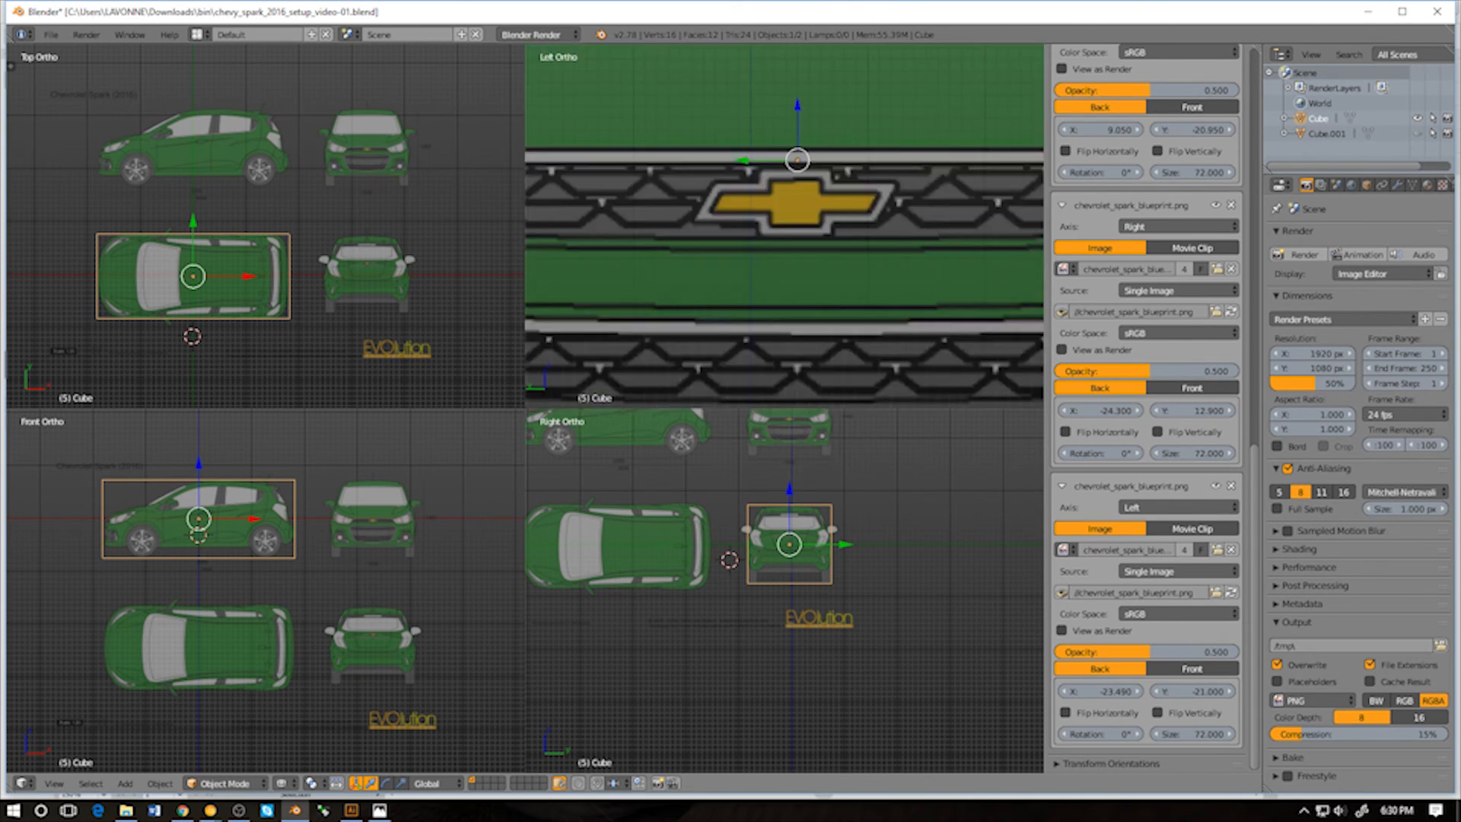
scroll(782, 236, up, 3)
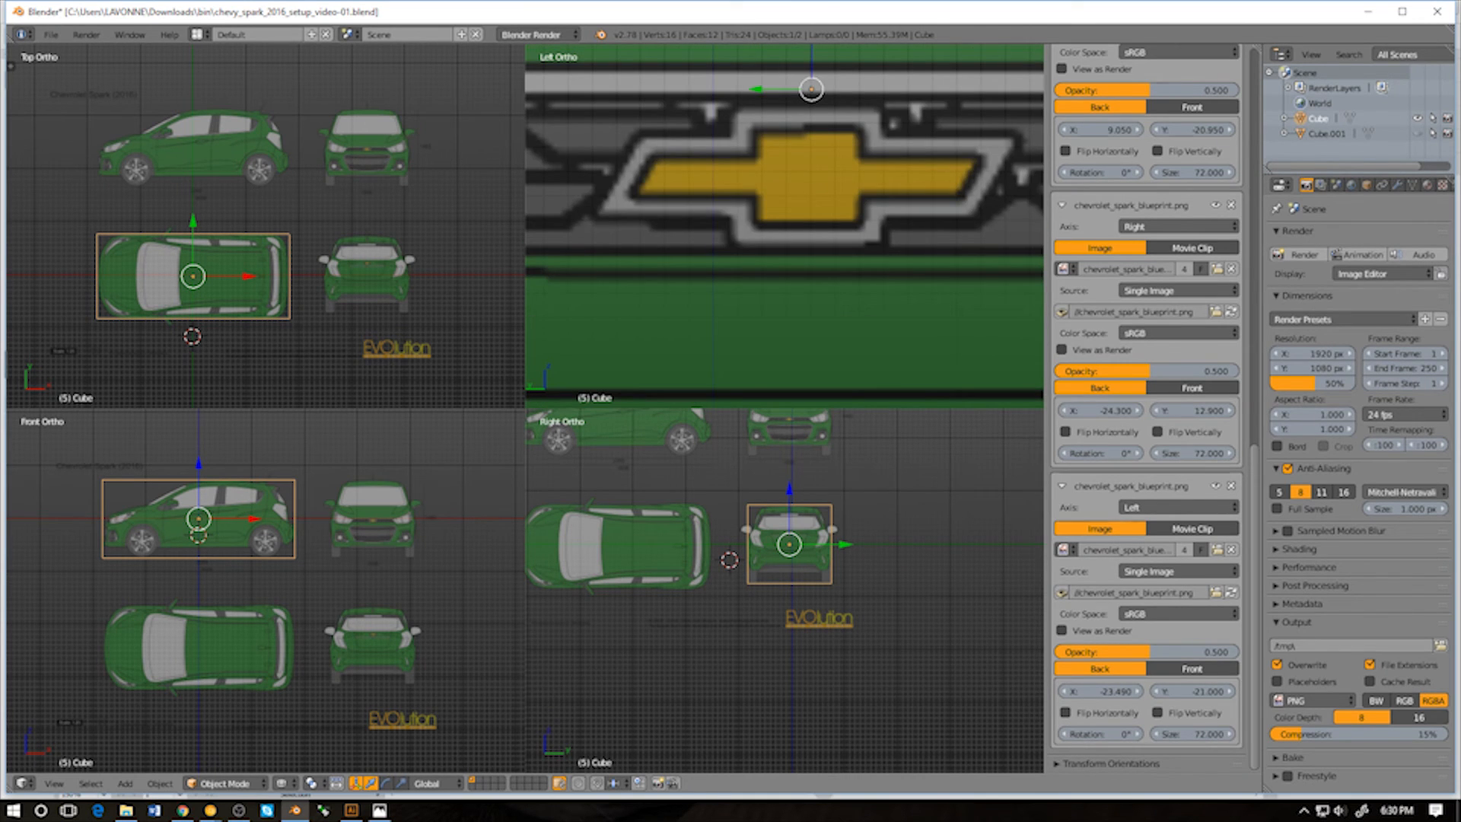
scroll(784, 226, down, 8)
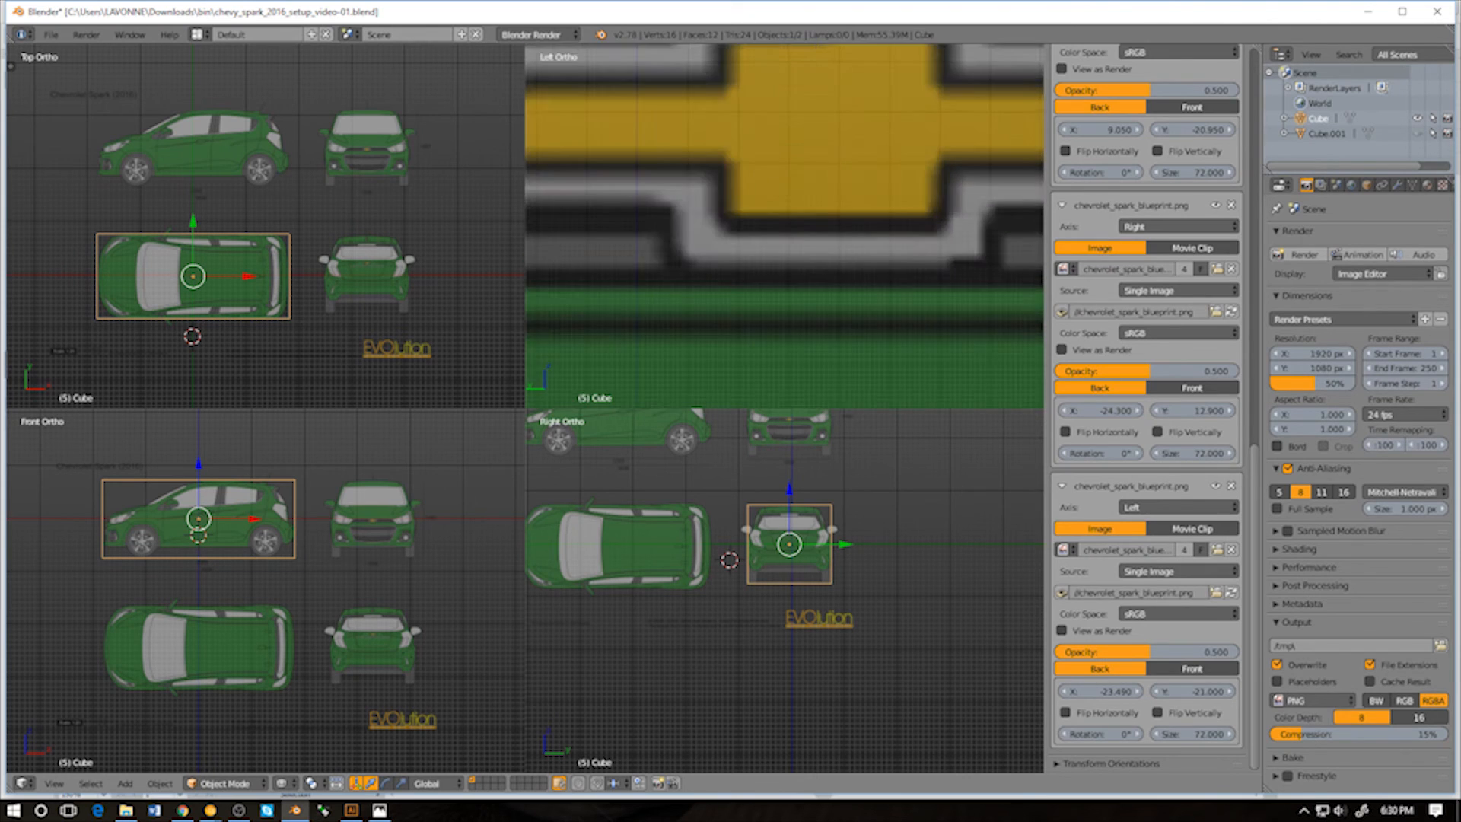
scroll(784, 226, up, 7)
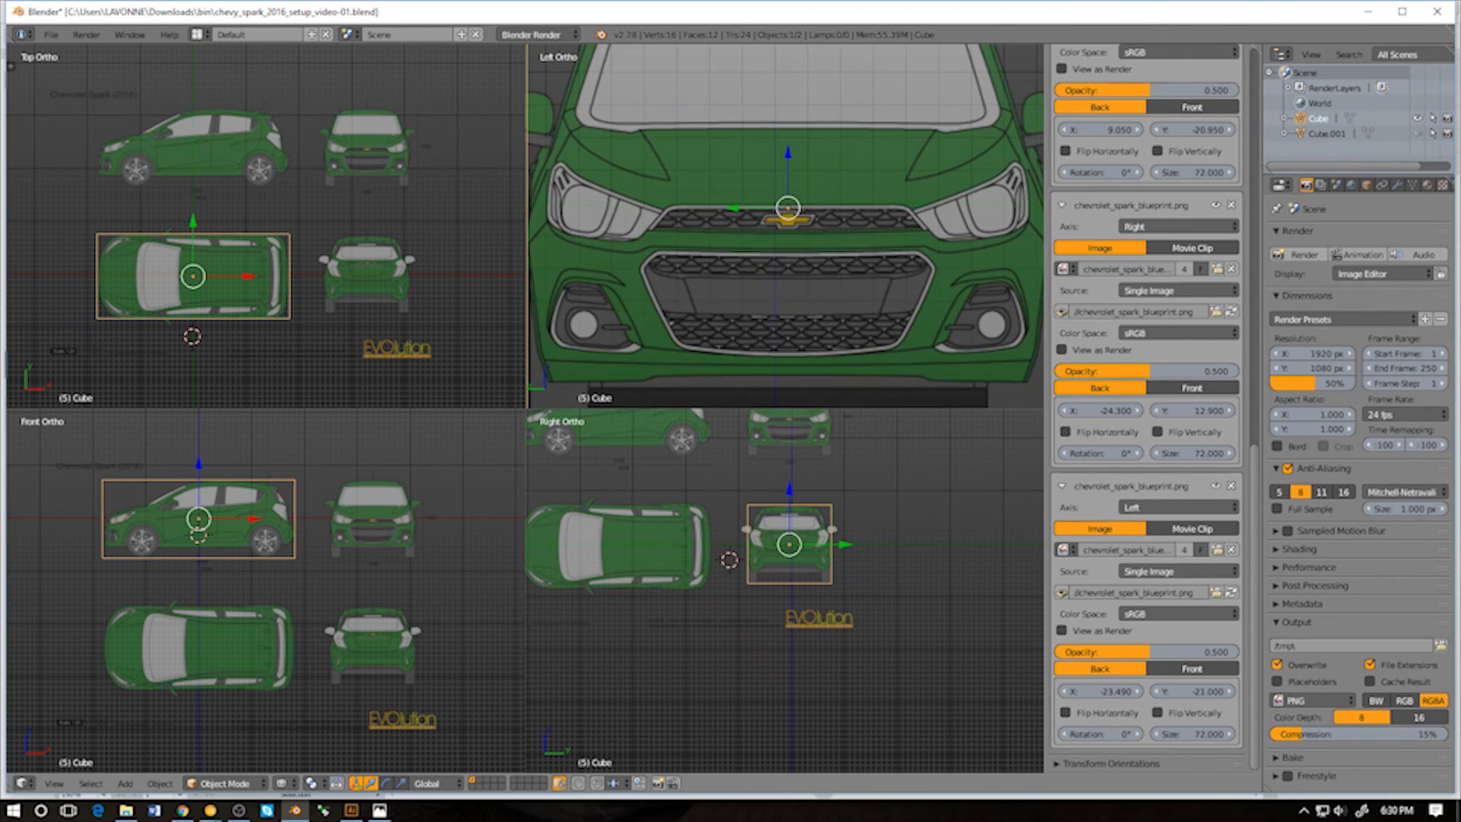
scroll(784, 226, down, 4)
scroll(784, 226, up, 4)
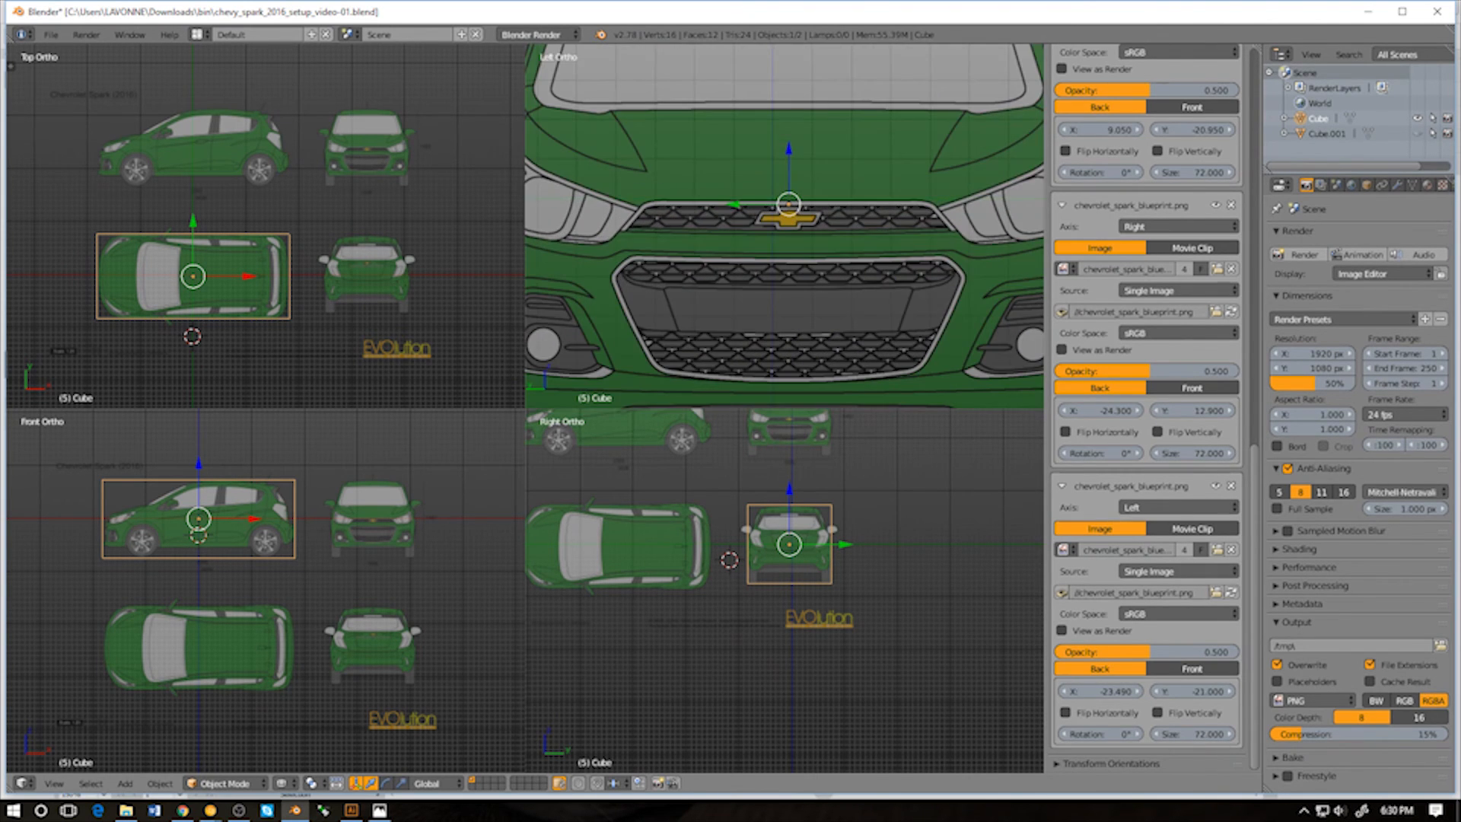
shift+middle_drag(647, 241, 942, 211)
scroll(783, 226, down, 5)
scroll(787, 232, up, 8)
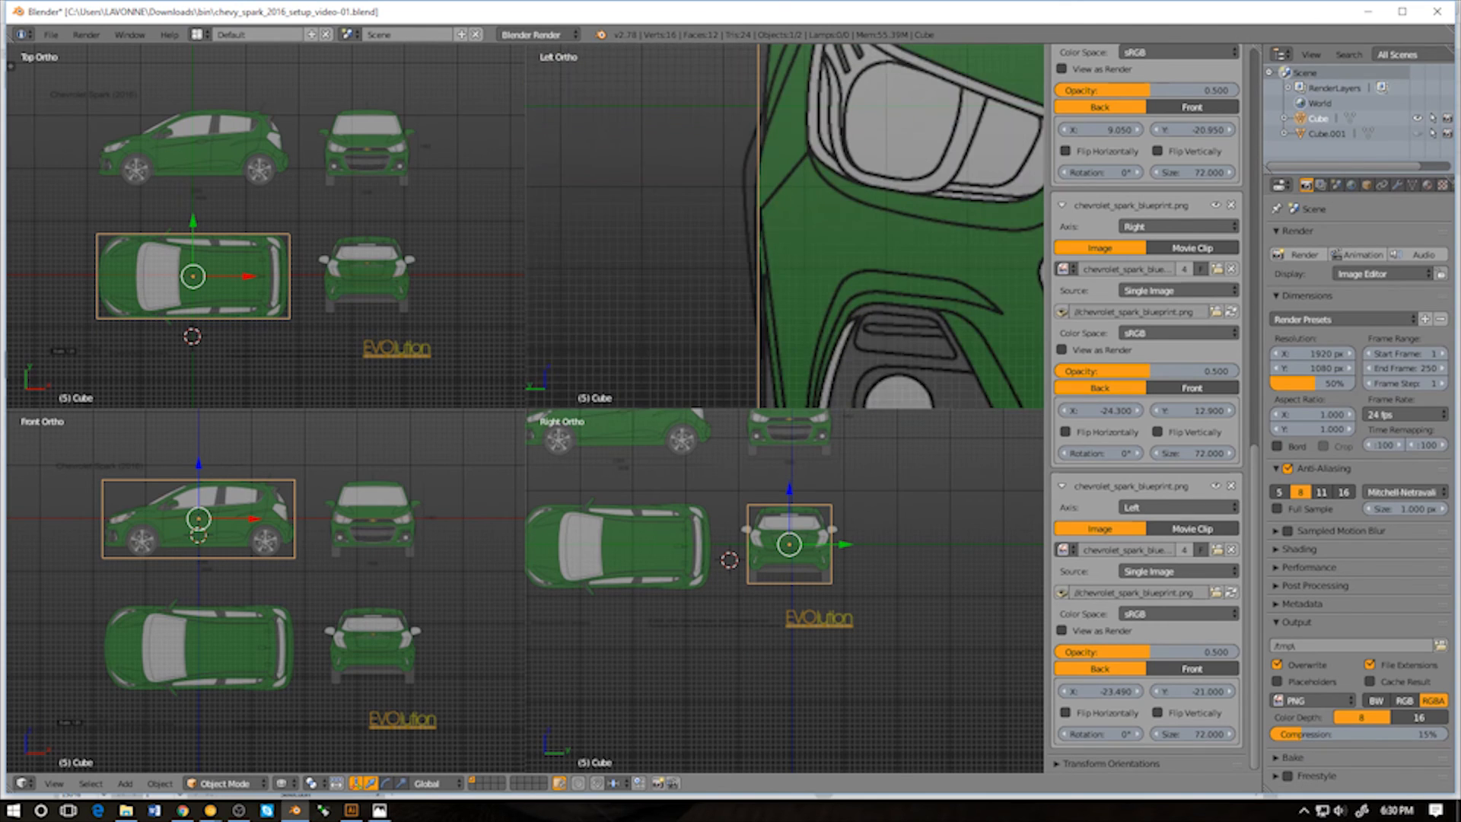
scroll(787, 229, down, 5)
middle_drag(787, 228, 627, 235)
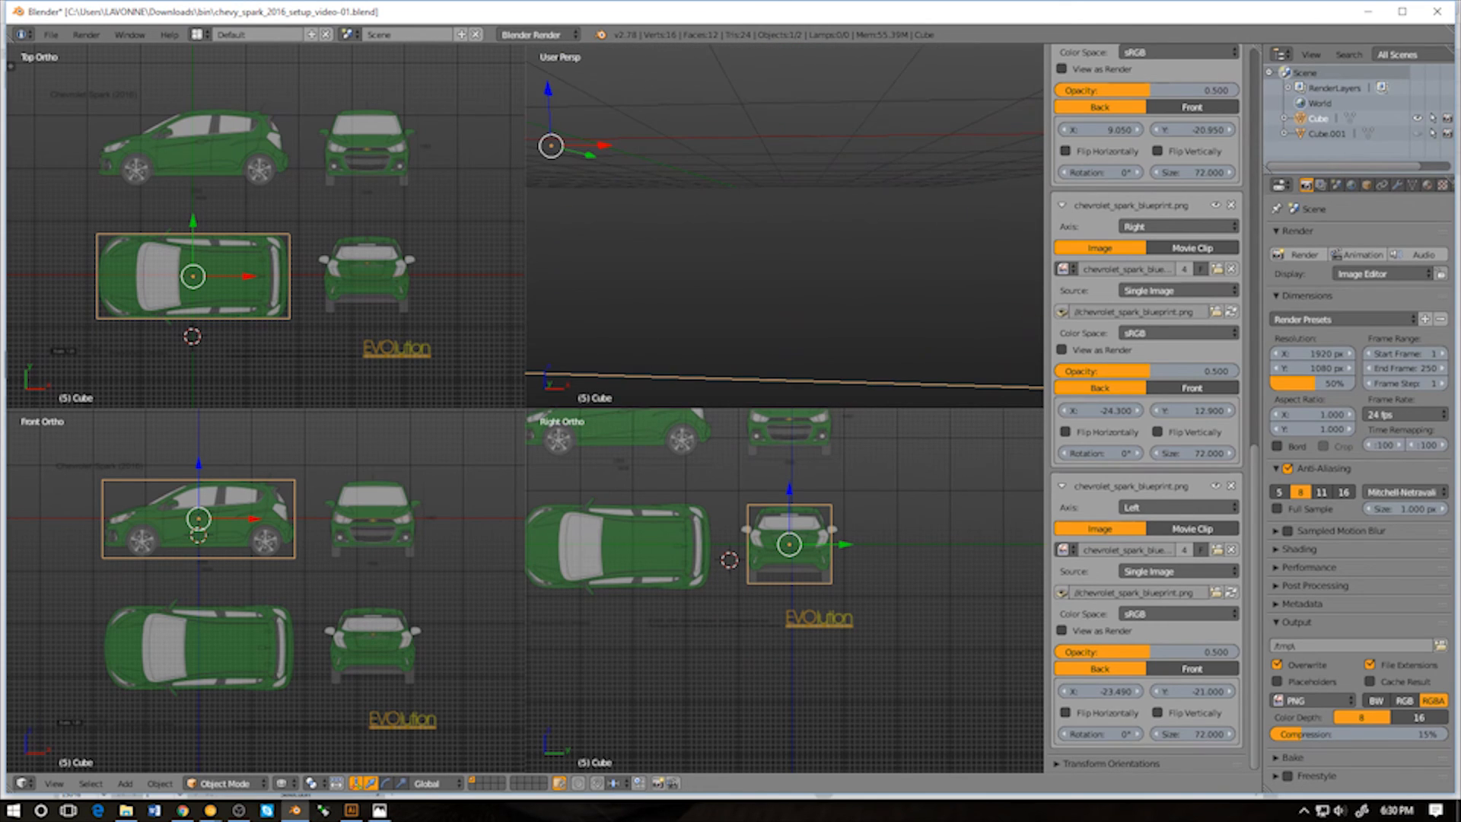
key(ctrl+KP_3)
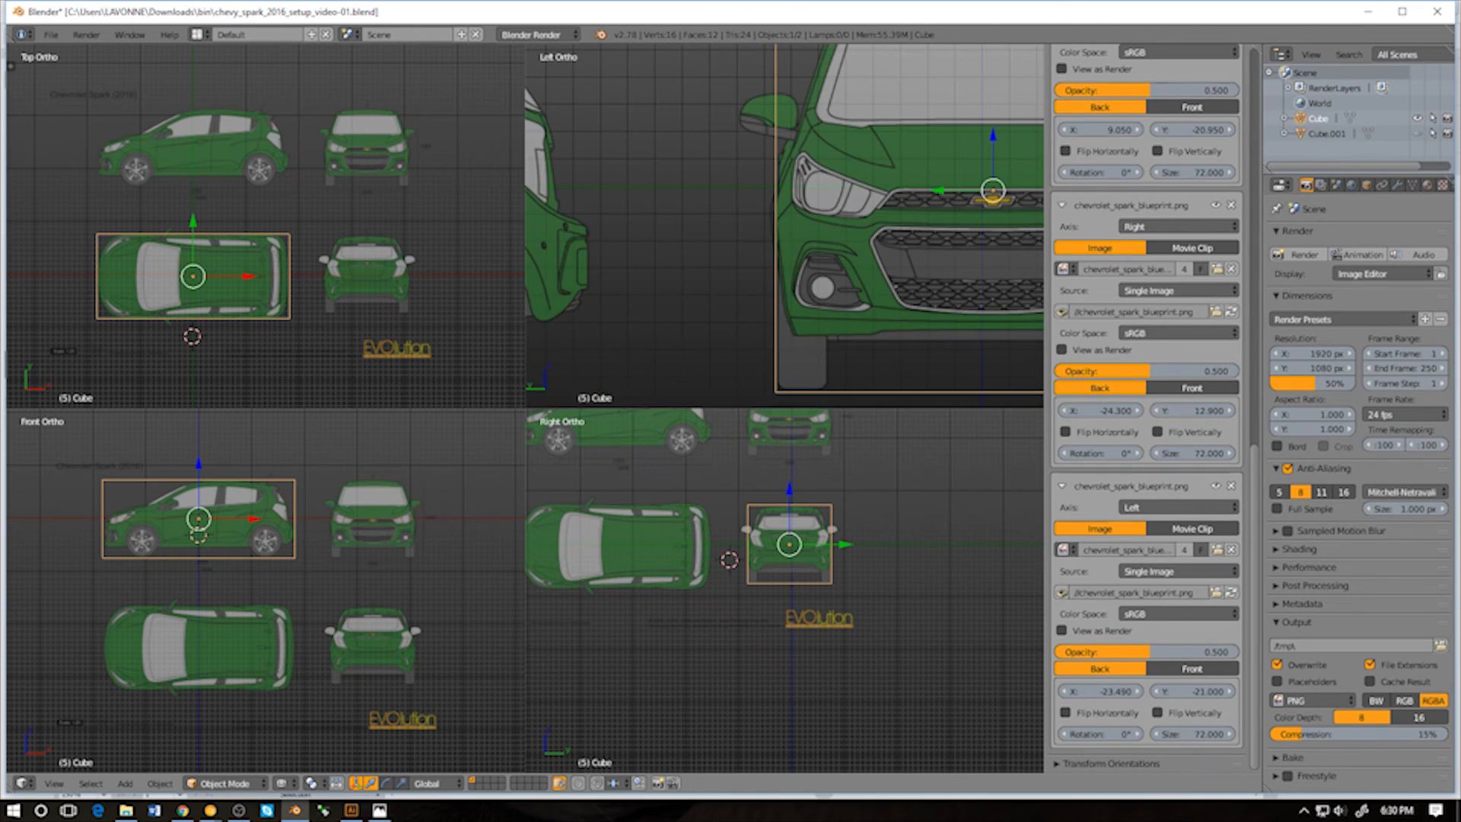
shift+middle_drag(989, 213, 577, 231)
scroll(577, 232, down, 1)
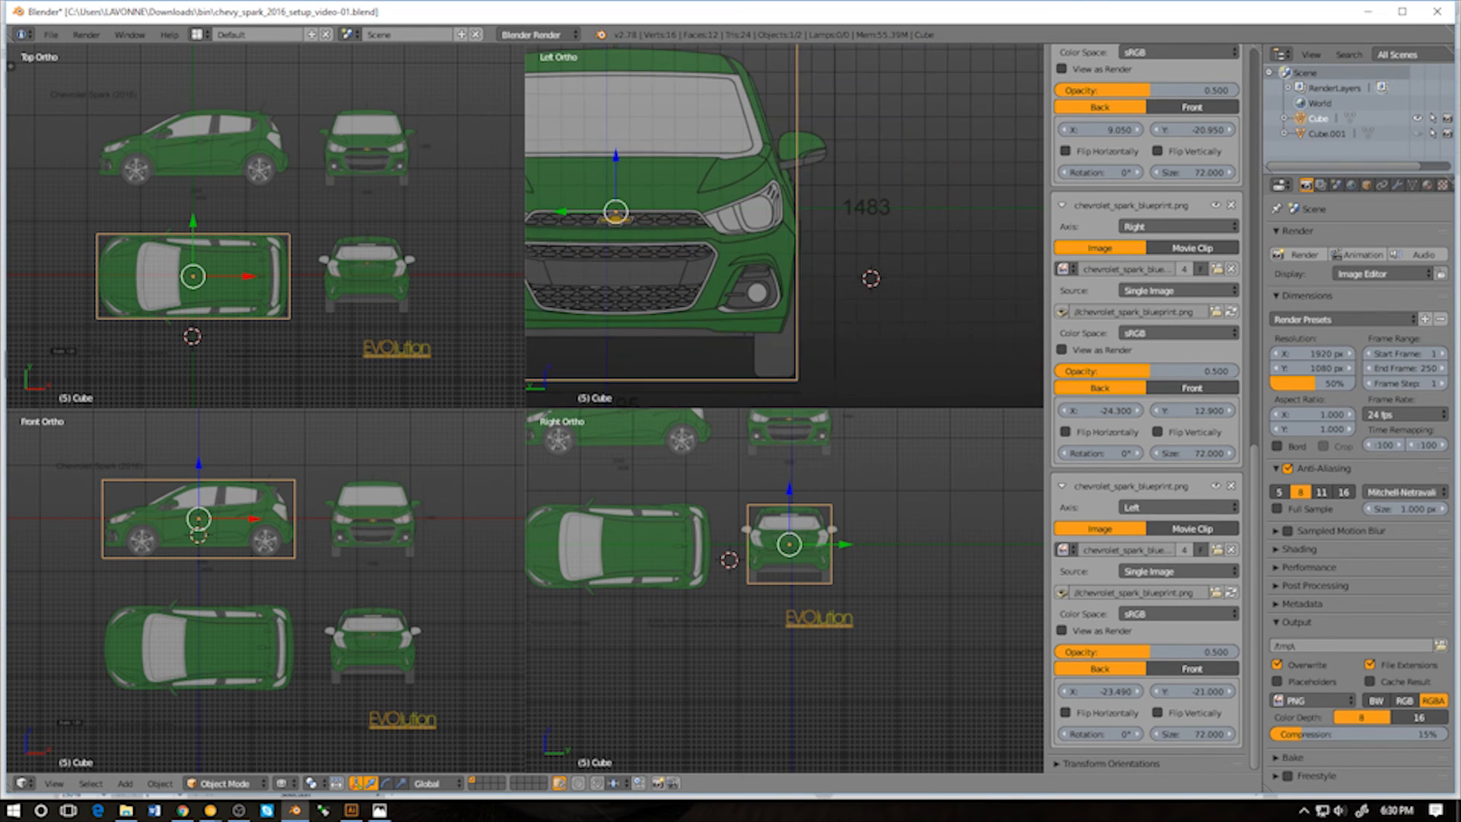
Check the front car drawing's edges against the reference cube in Left view and save over chevy_spark_2016_setup_video-01.blend
scroll(784, 226, up, 8)
scroll(989, 217, down, 8)
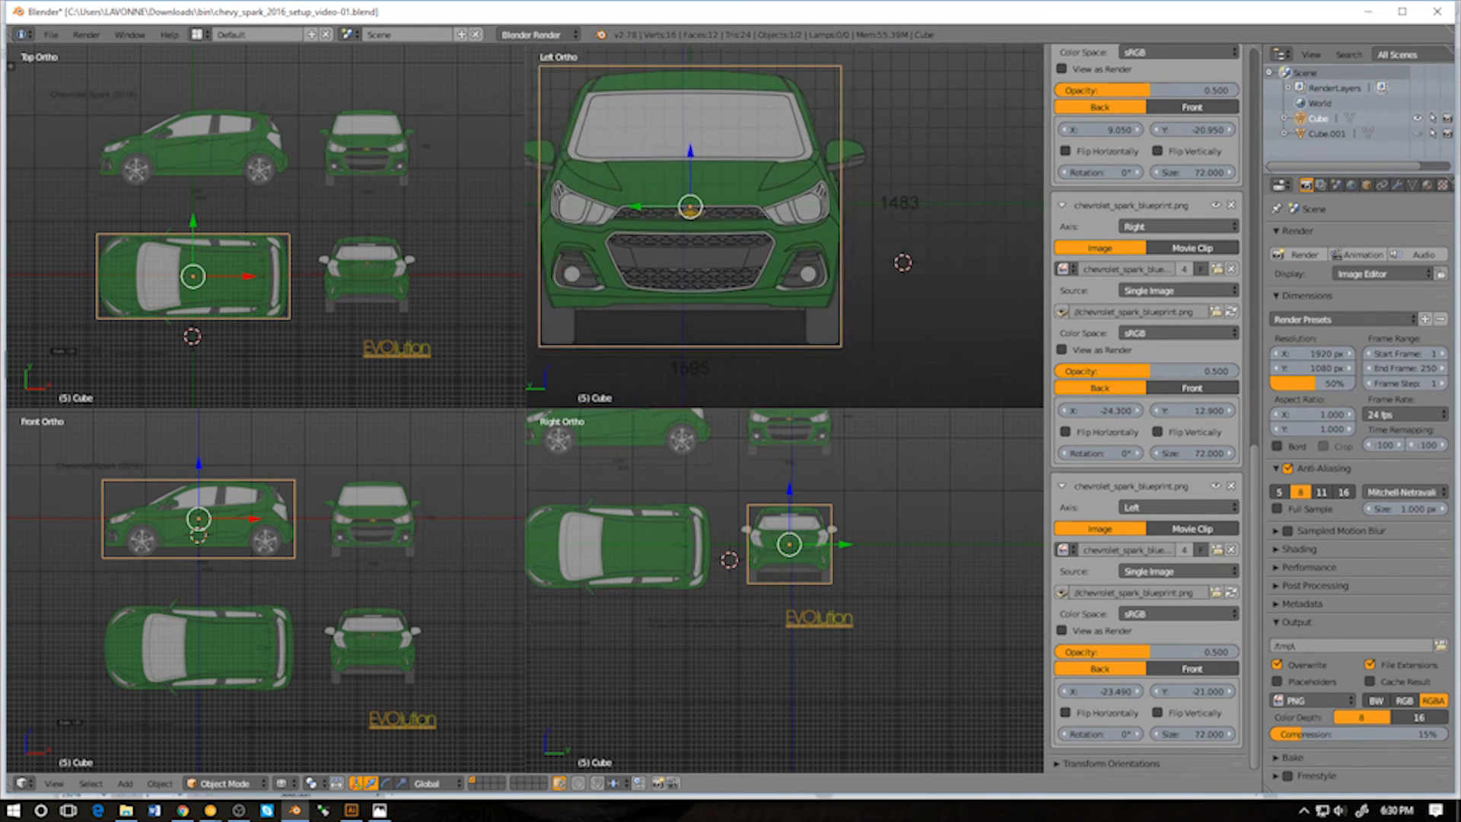
scroll(785, 230, up, 12)
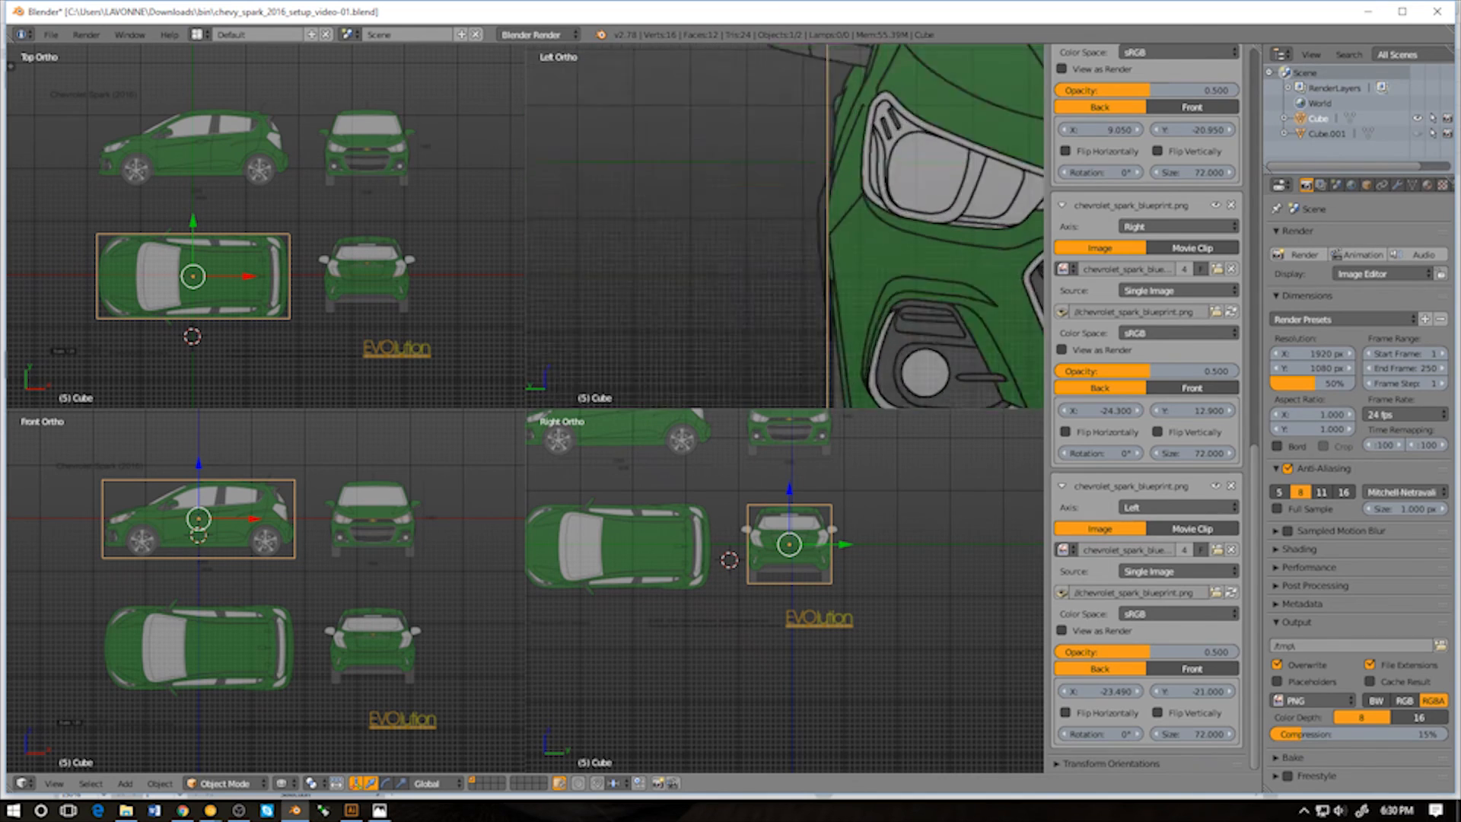
scroll(784, 230, down, 6)
scroll(708, 239, down, 6)
key(ctrl+s)
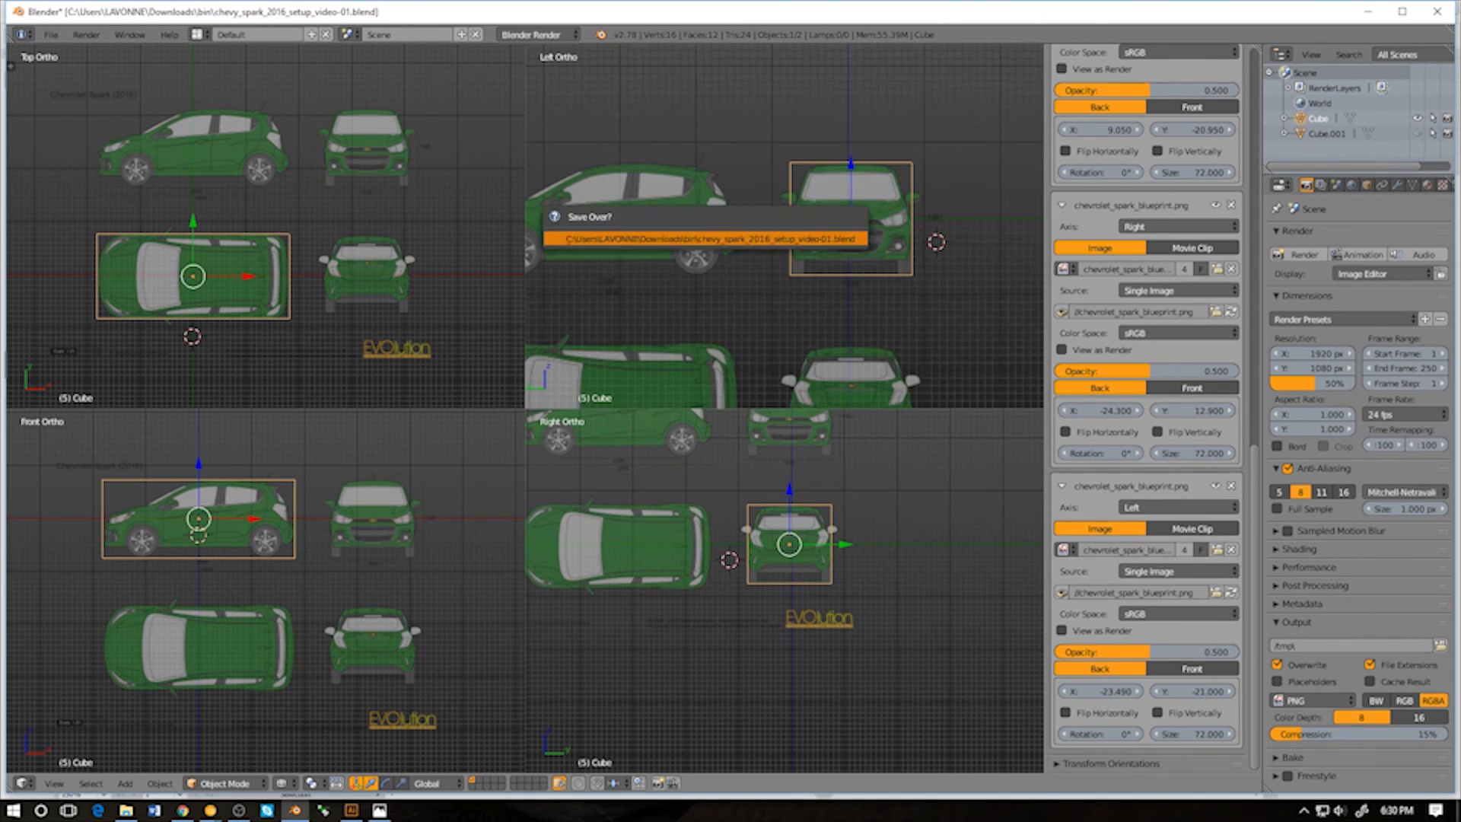
key(Return)
Inspect the reference cube in the upper viewport from perspective and from the Left orthographic view
shift+middle_drag(708, 239, 674, 213)
key(KP_5)
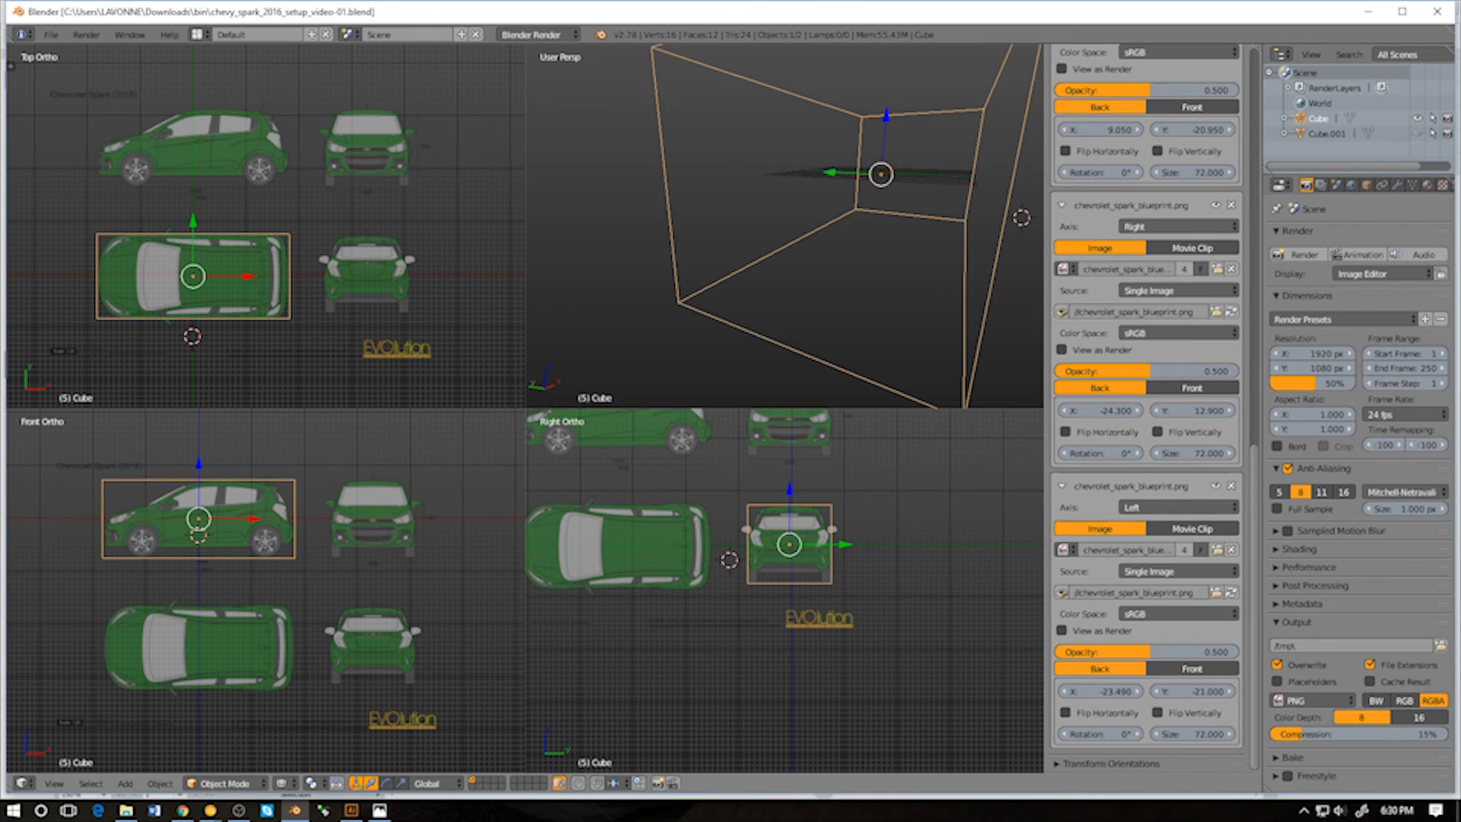
scroll(673, 213, down, 6)
shift+middle_drag(810, 525, 767, 604)
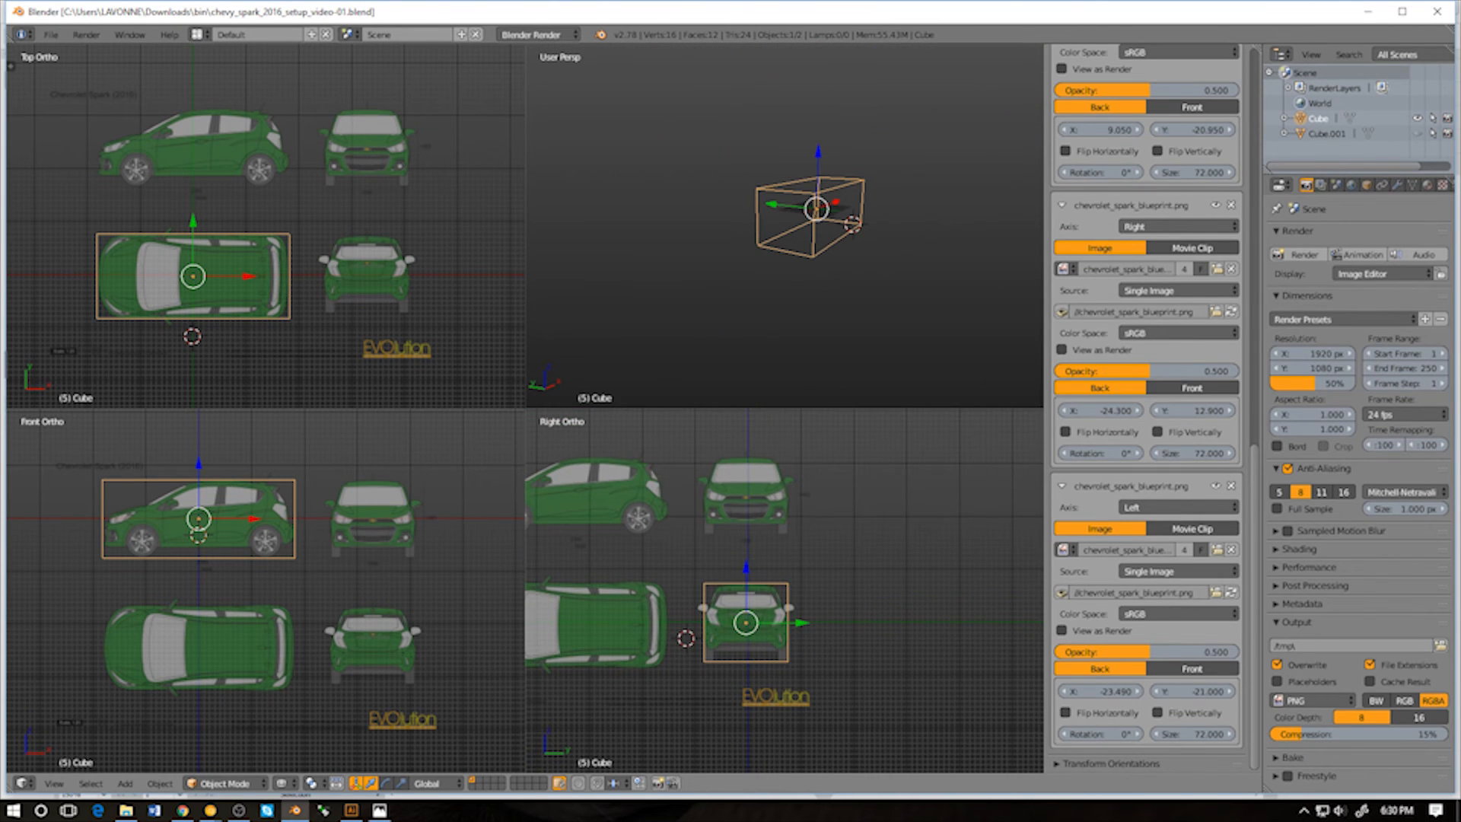
key(ctrl+KP_3)
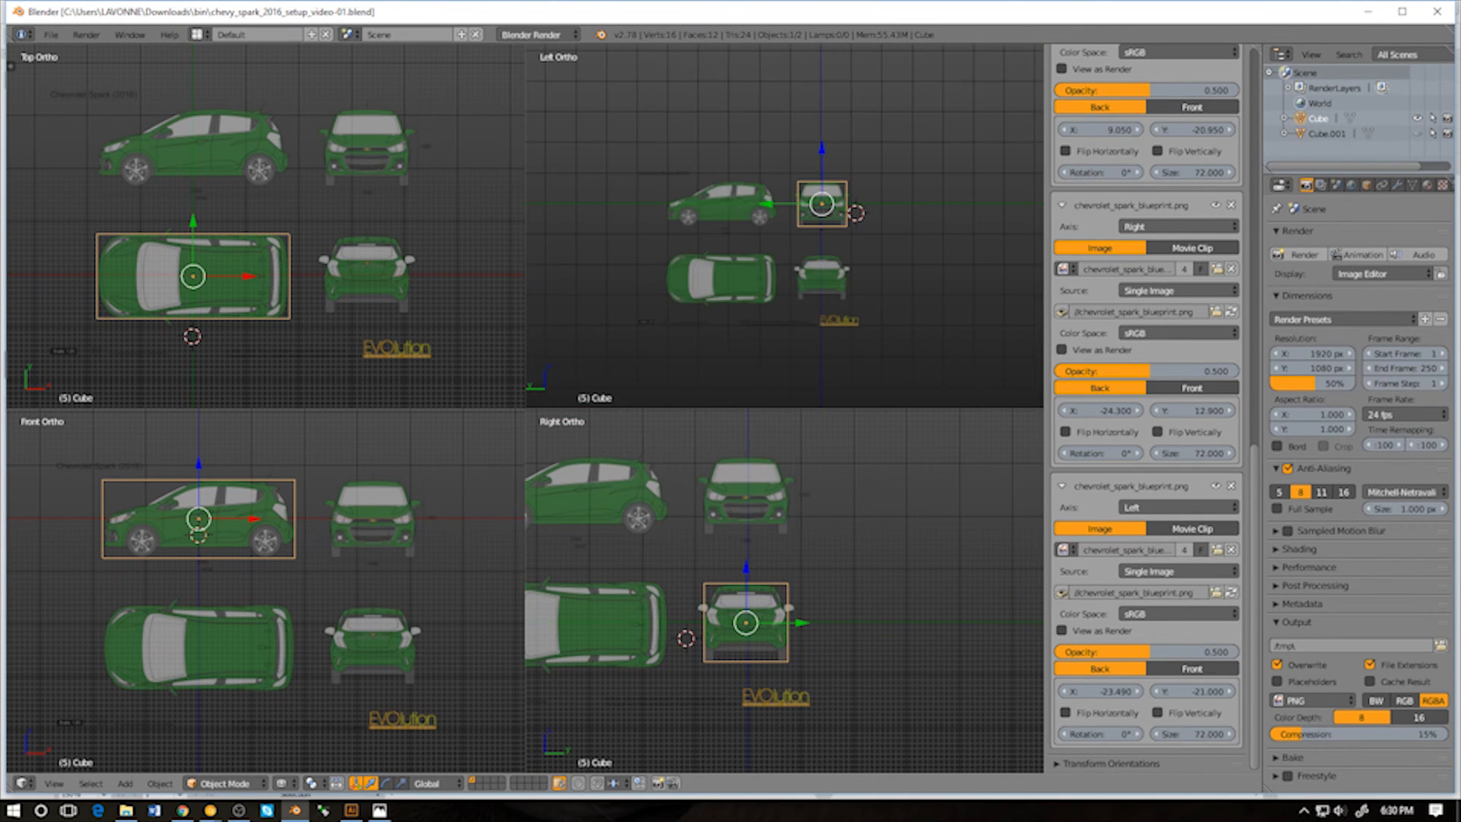
middle_drag(806, 190, 708, 232)
In Edit Mode with face selection and solid shading, delete all of the reference cube's faces except the one at the car's front end
key(Tab)
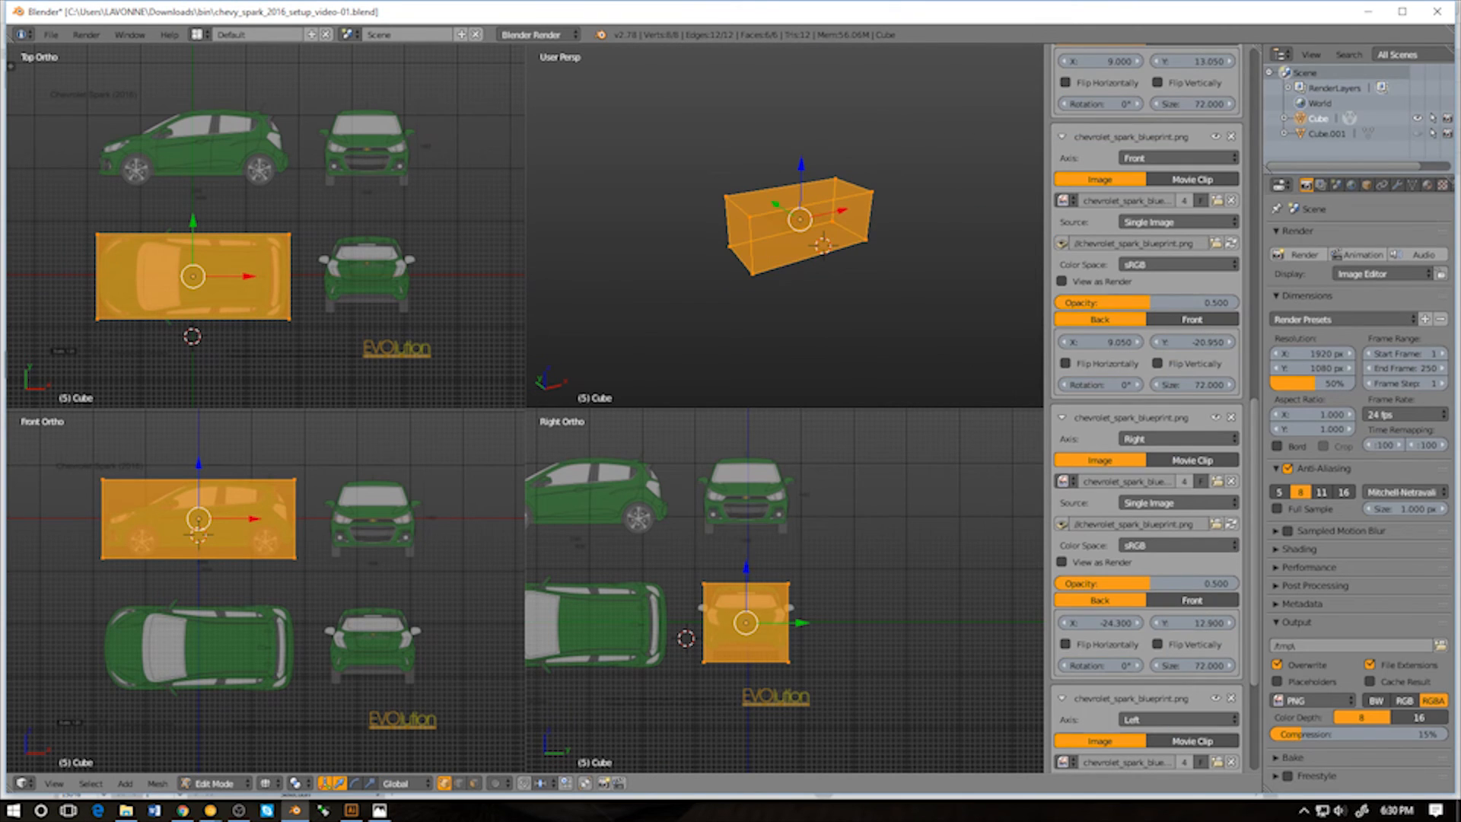
shift+right_click(749, 215)
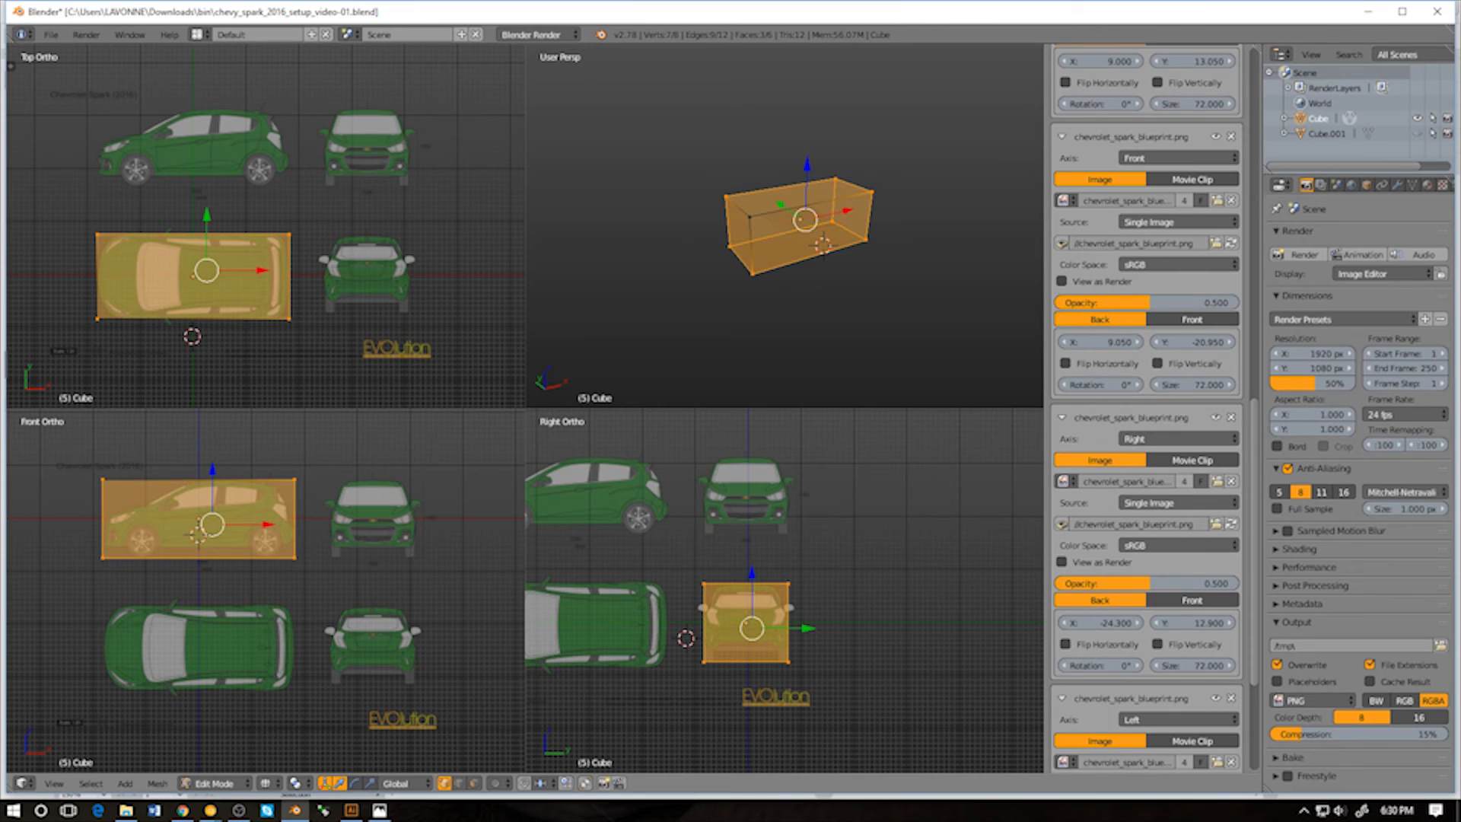
key(ctrl+Tab)
click(744, 235)
shift+right_click(739, 234)
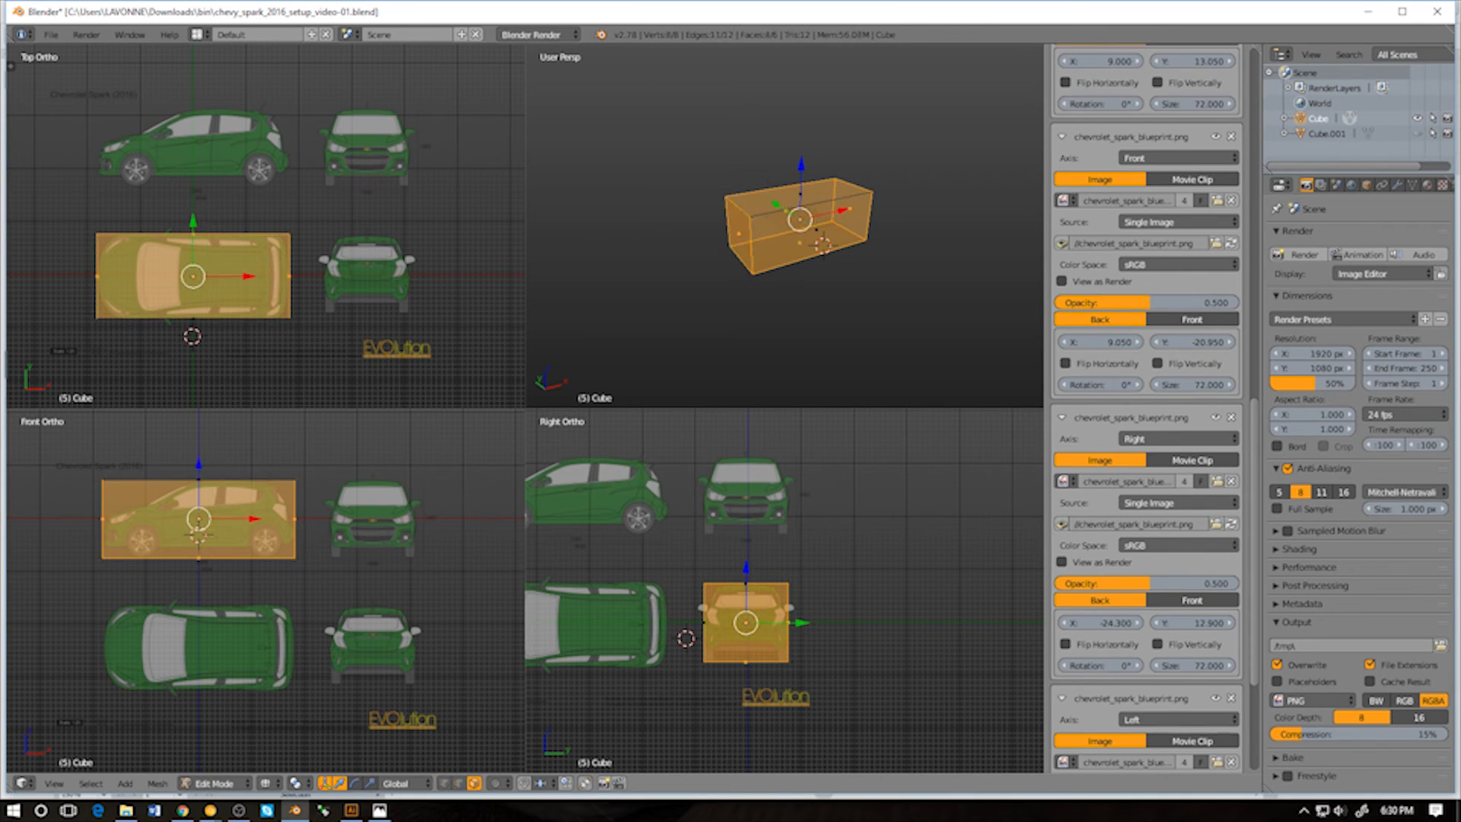
shift+right_click(738, 234)
middle_drag(739, 233, 776, 217)
key(z)
right_click(760, 220)
key(a)
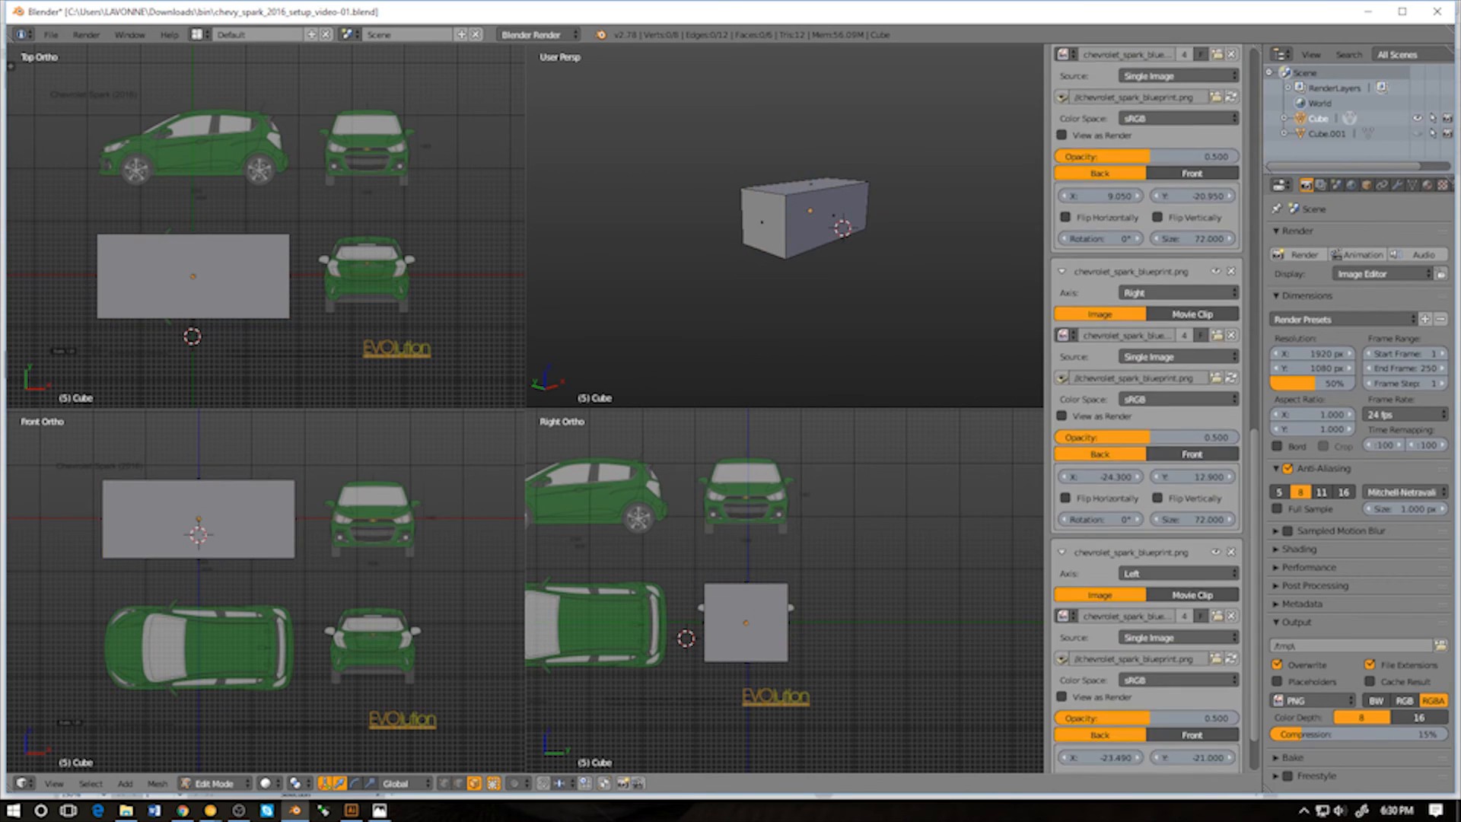
key(a)
key(x)
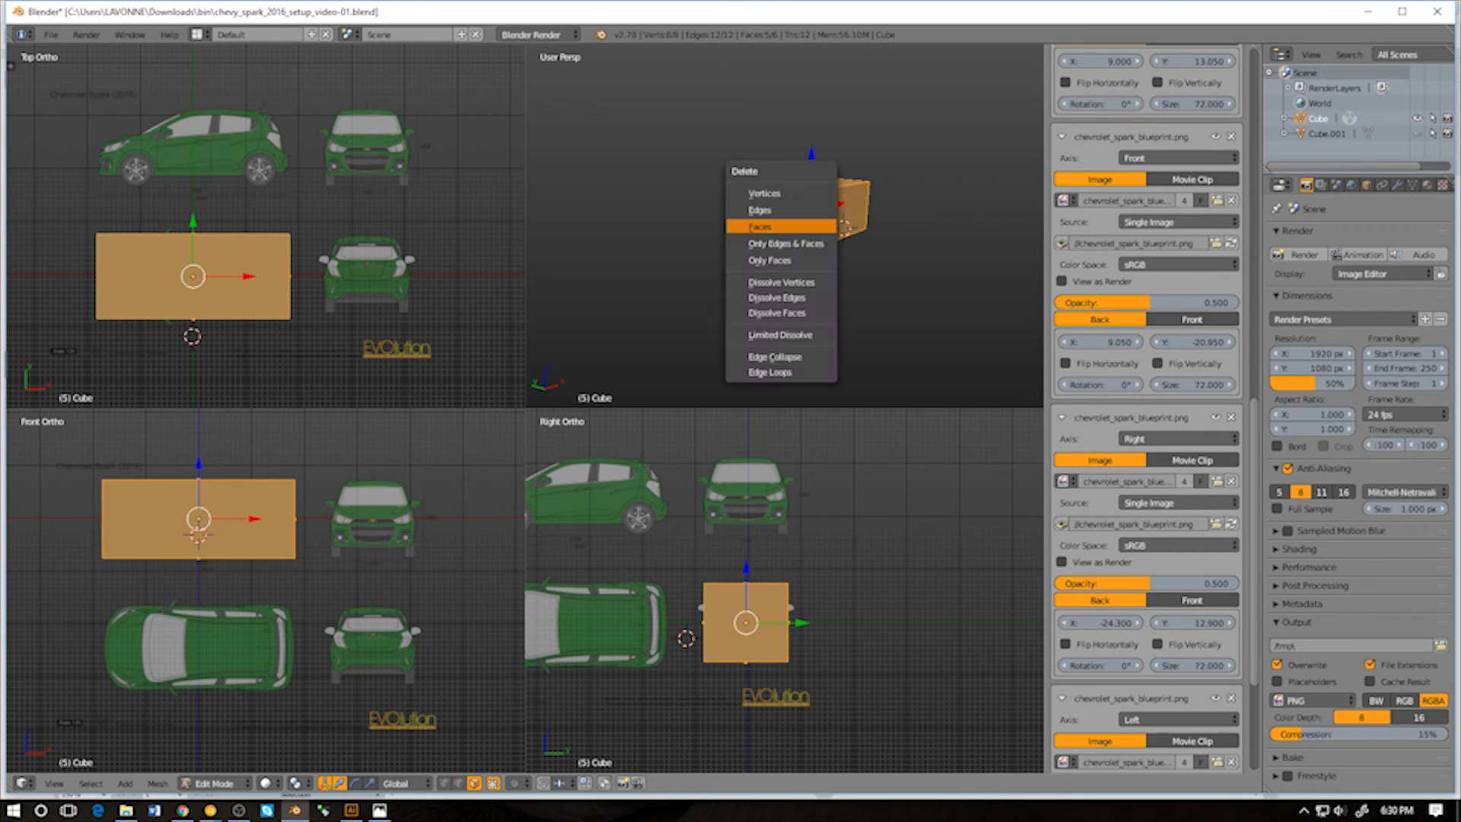
click(760, 226)
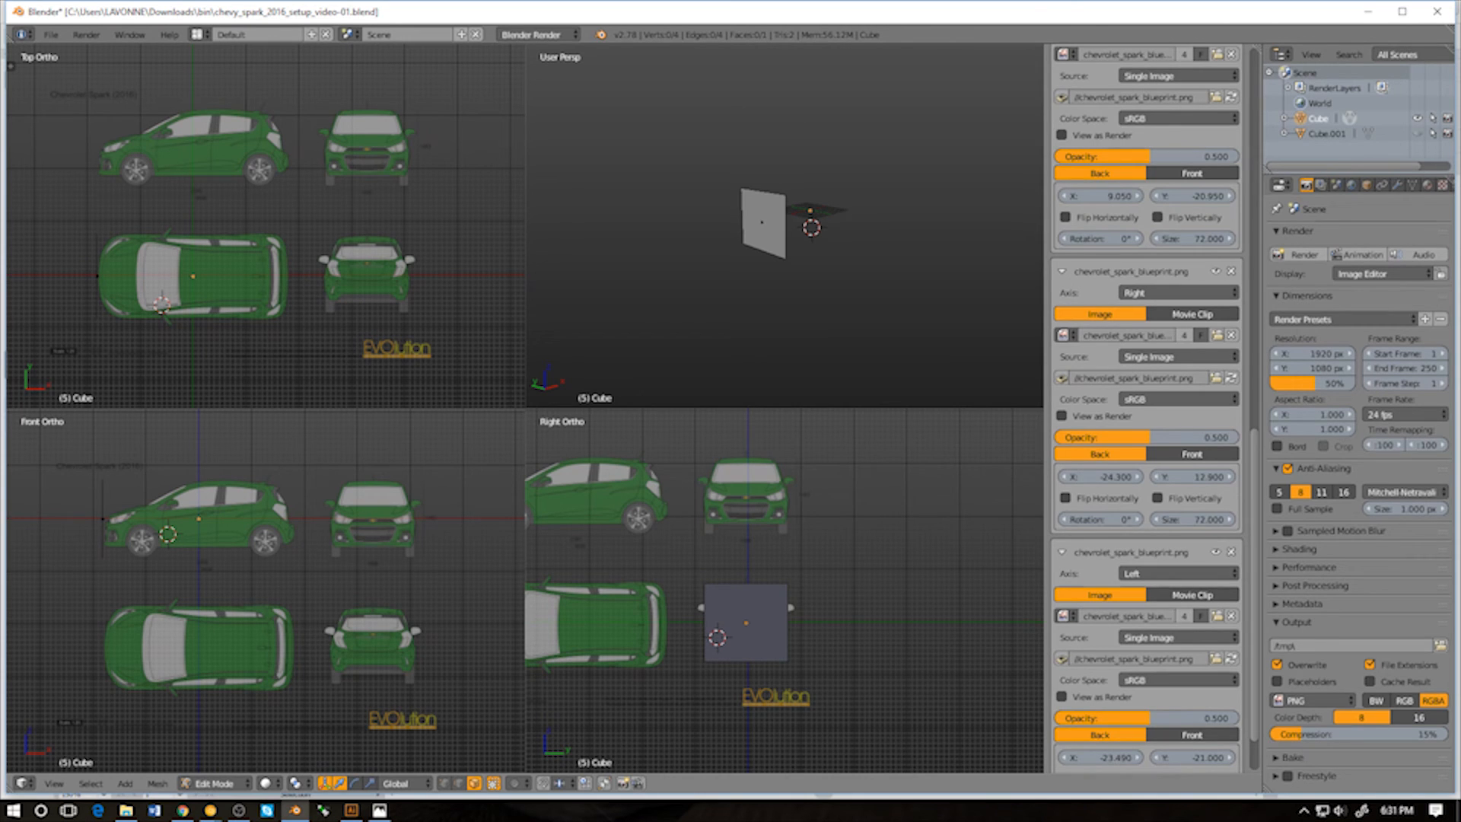
Return to Object Mode and compare the remaining face with the rear car drawing in Right view, alternating wireframe and solid shading
shift+middle_drag(746, 601, 791, 618)
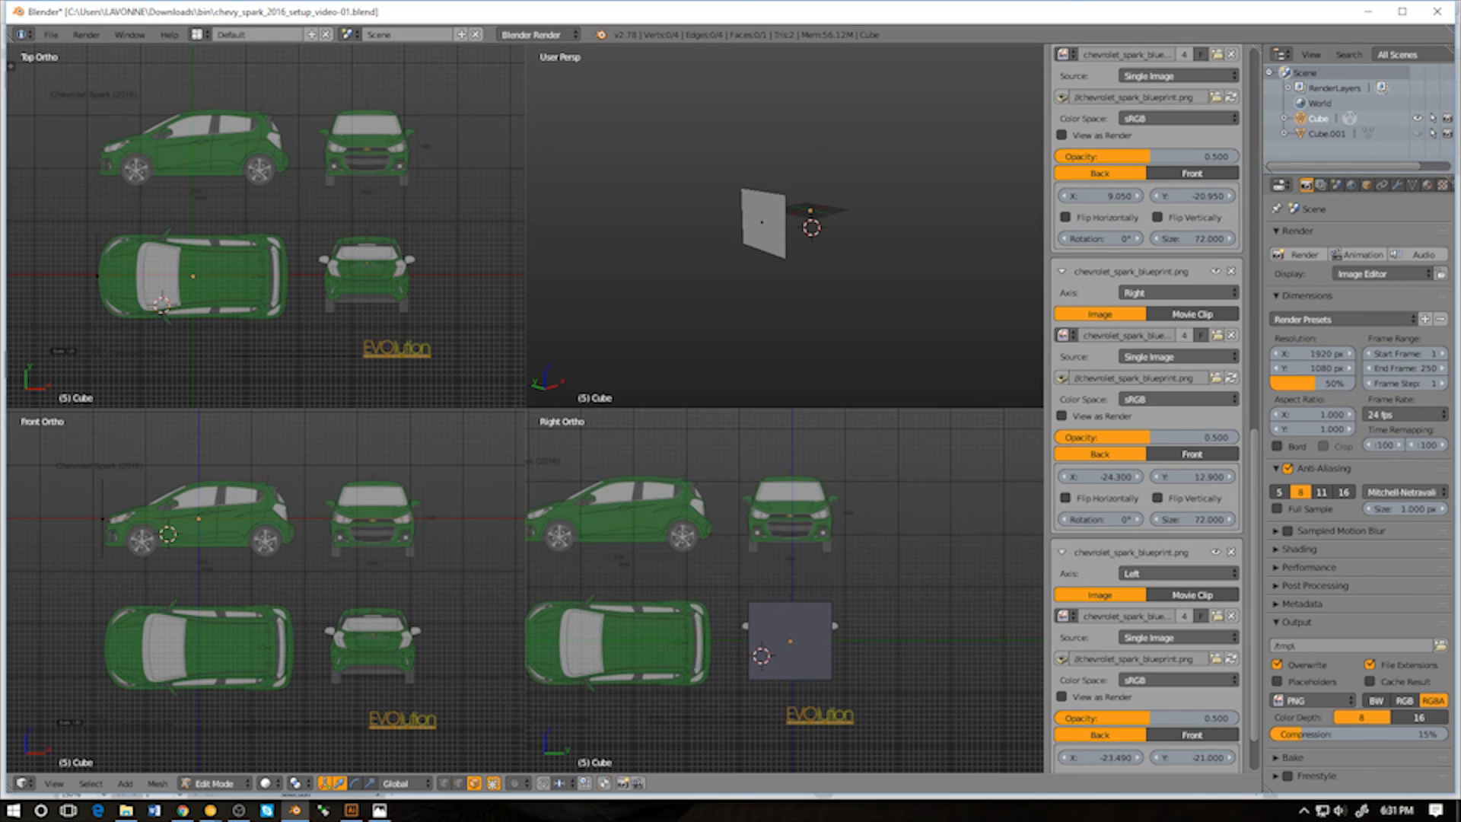
key(Tab)
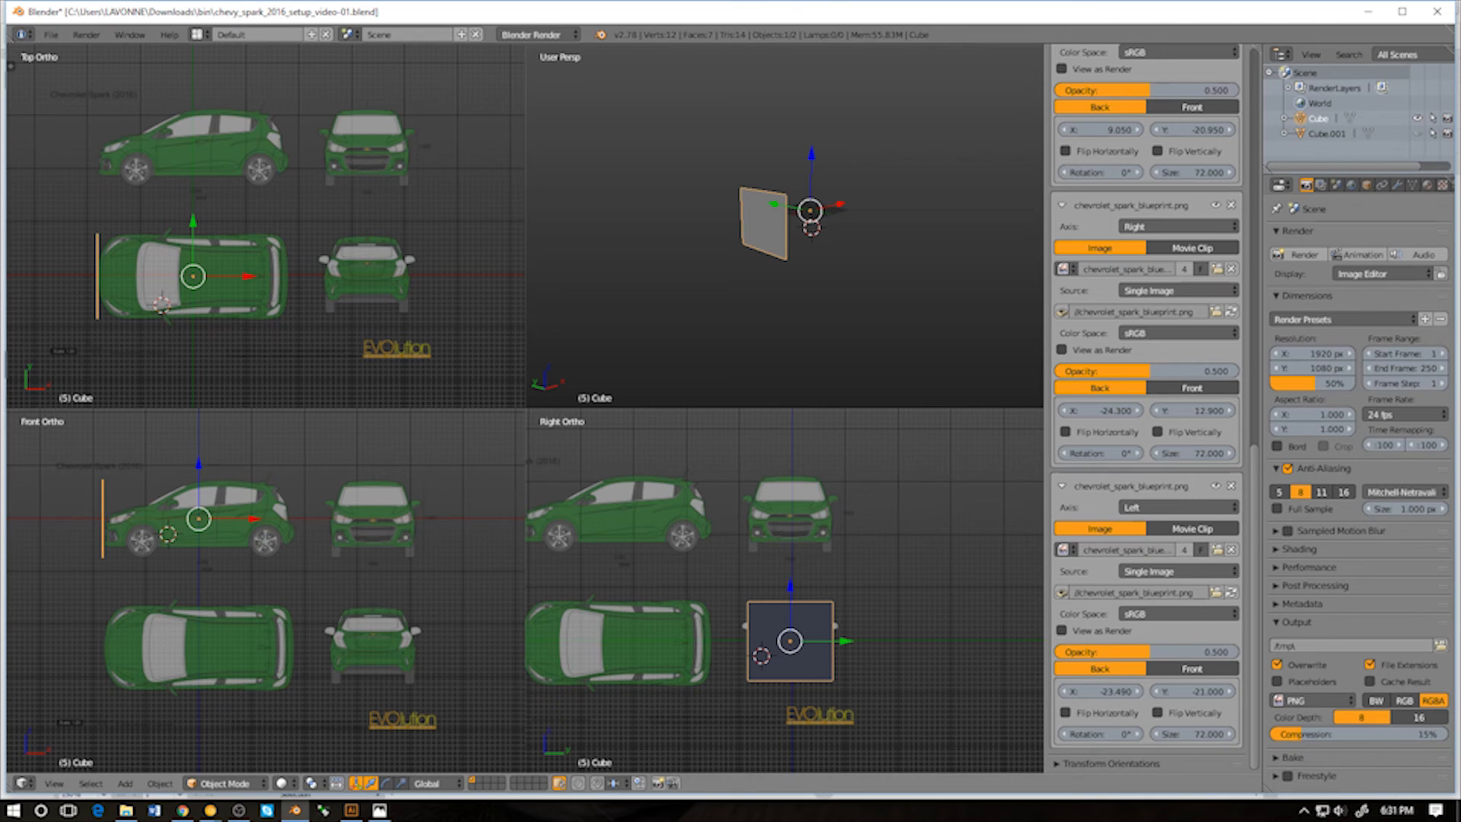
shift+middle_drag(784, 609, 820, 583)
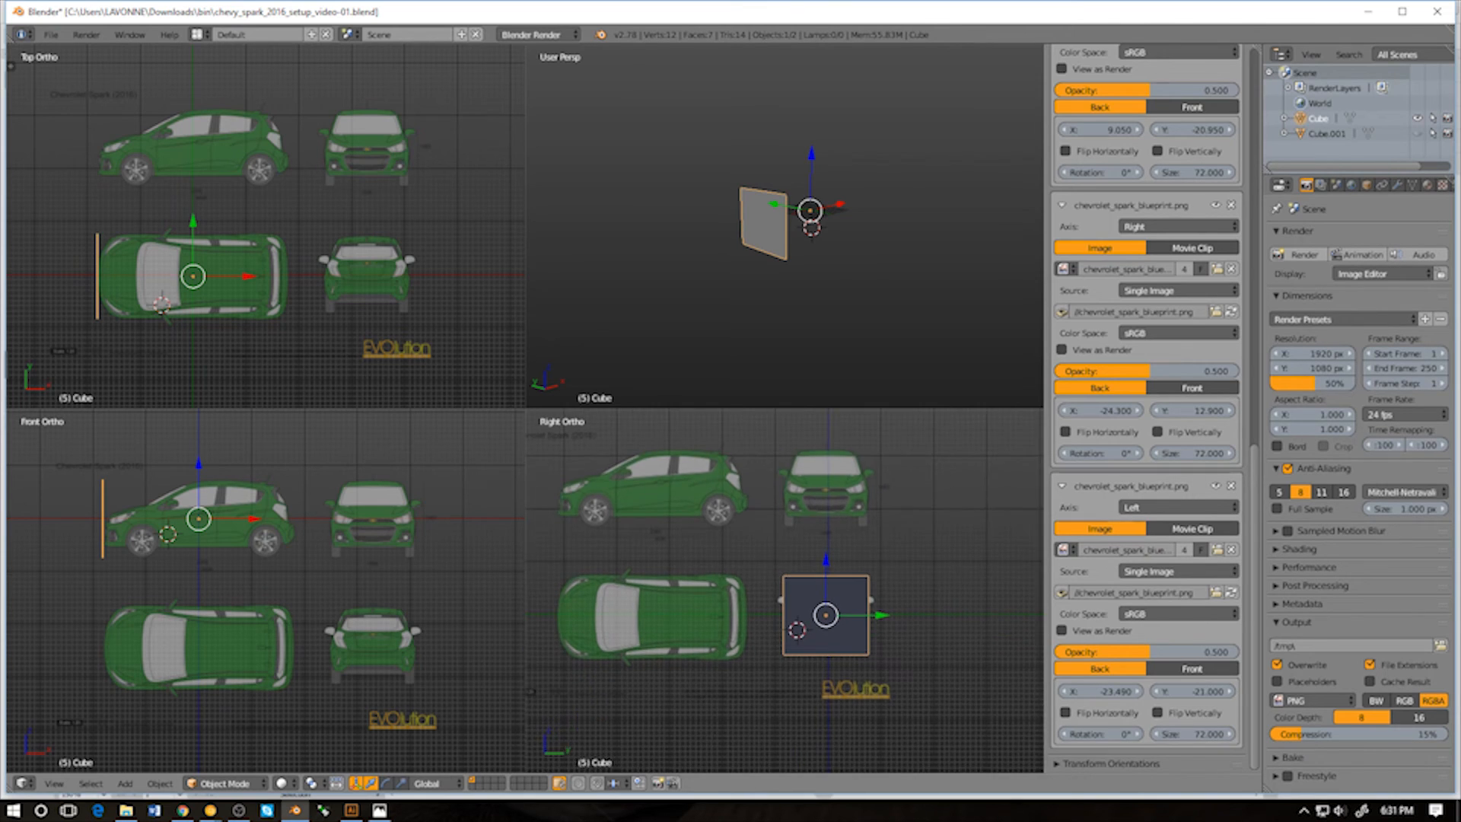
key(z)
key(z)
key(z)
key(z)
key(z)
key(z)
key(z)
key(z)
key(z)
key(z)
shift+middle_drag(799, 608, 778, 584)
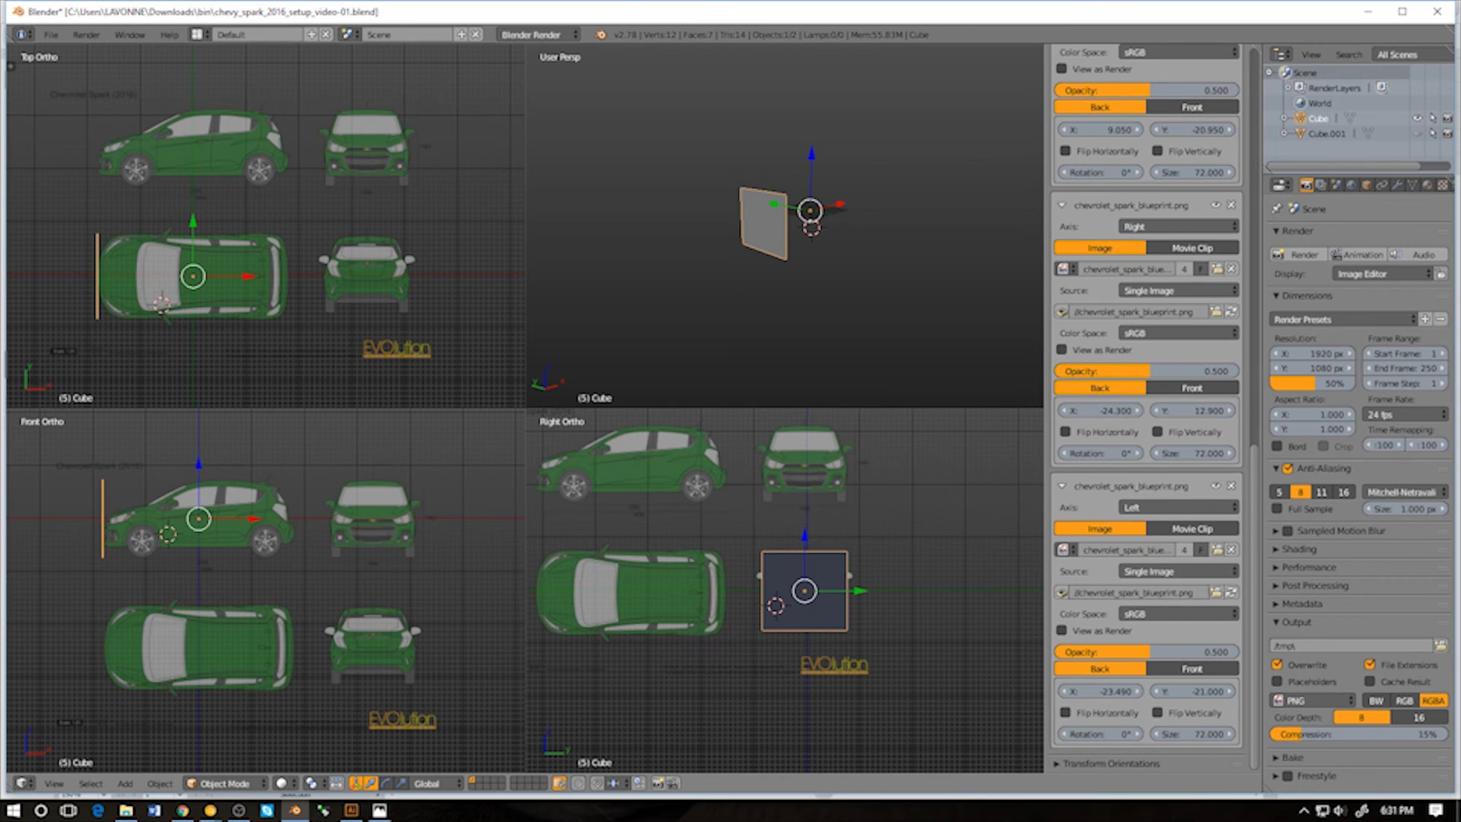
key(z)
key(z)
Undo the face deletion and, using face selection, delete the cube's five faces other than the one at the car's front end again
key(ctrl+z)
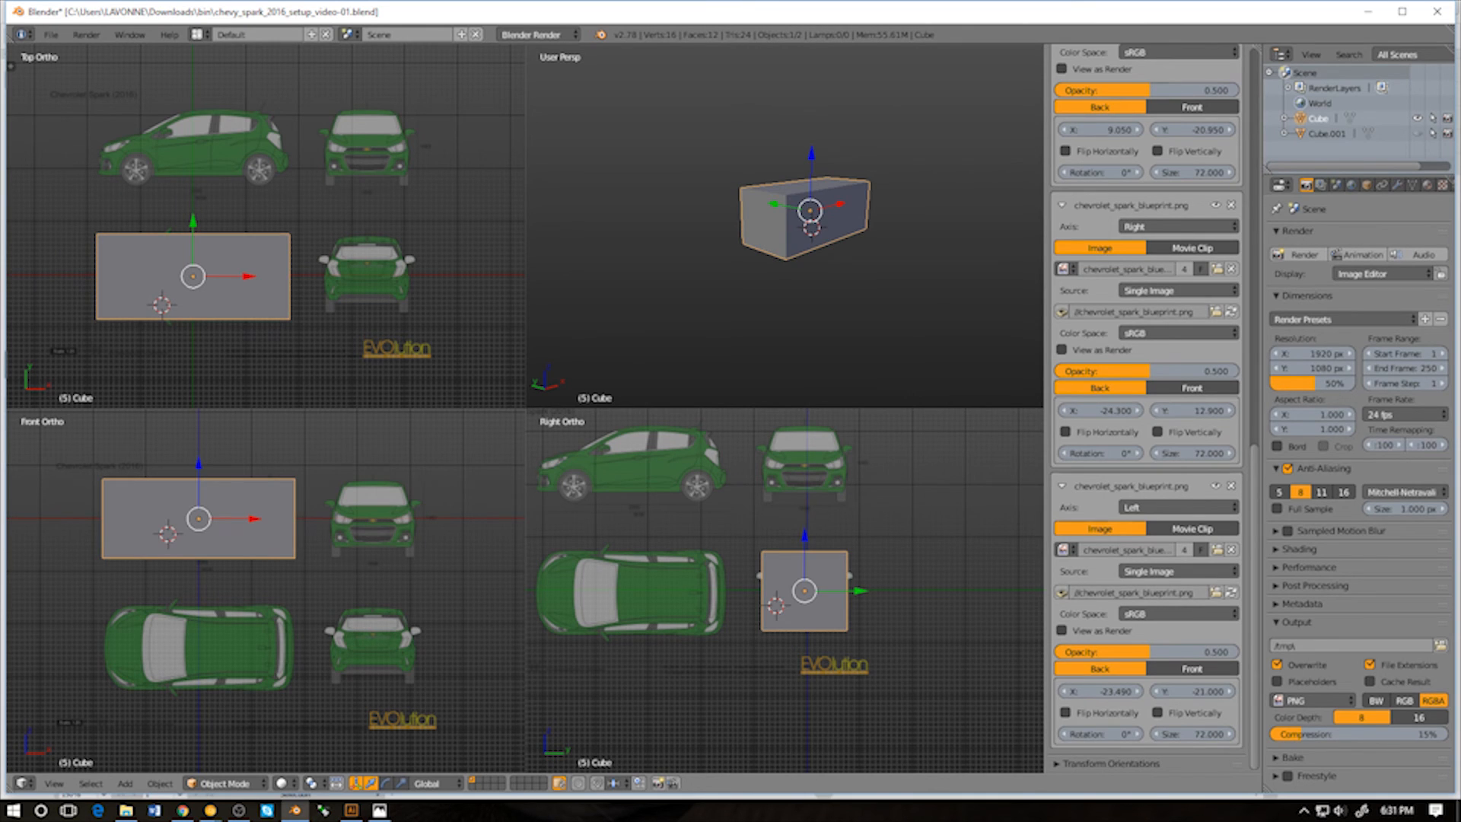
middle_drag(806, 229, 761, 263)
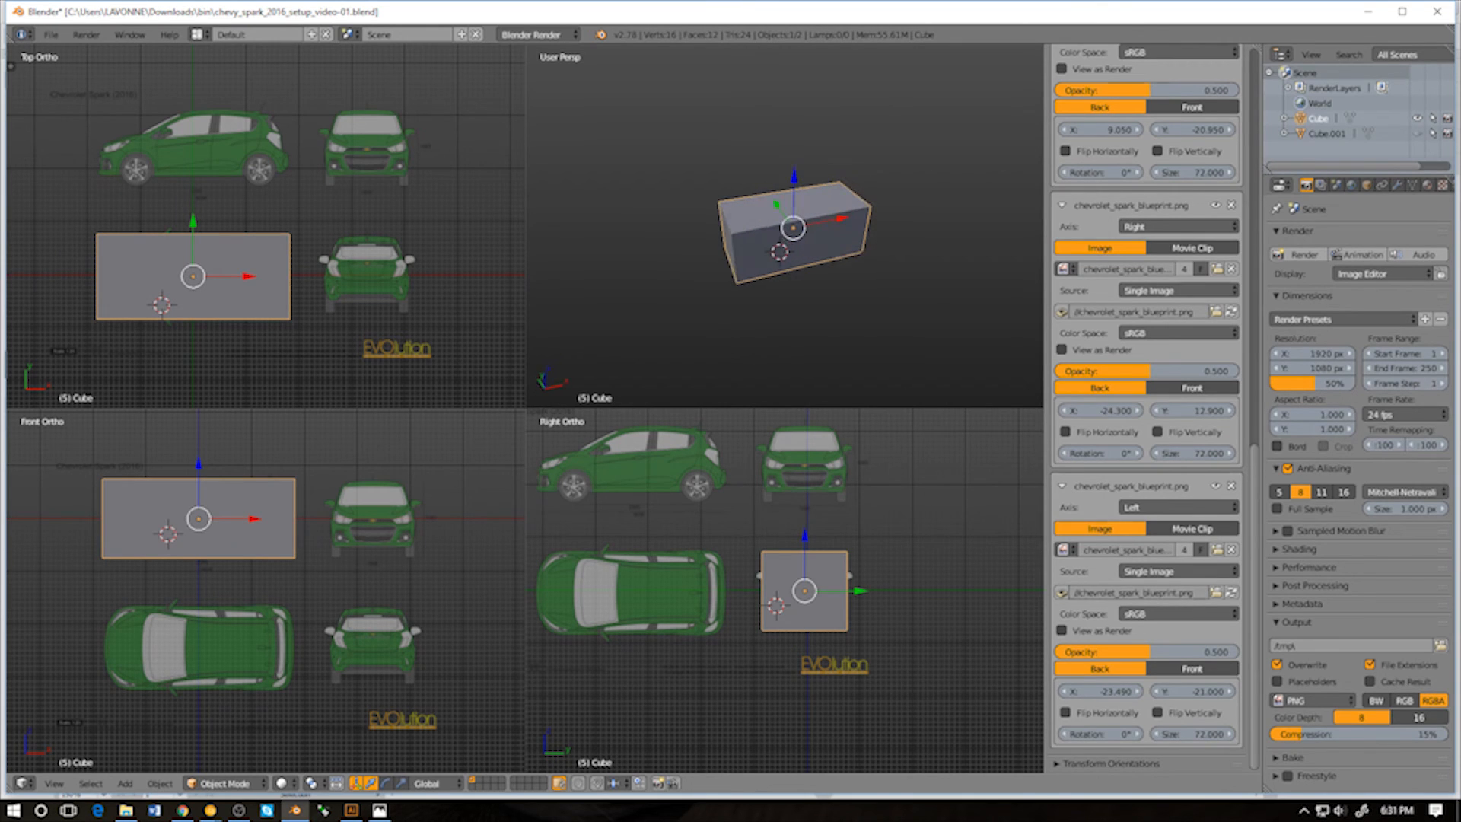
key(Tab)
key(ctrl+Tab)
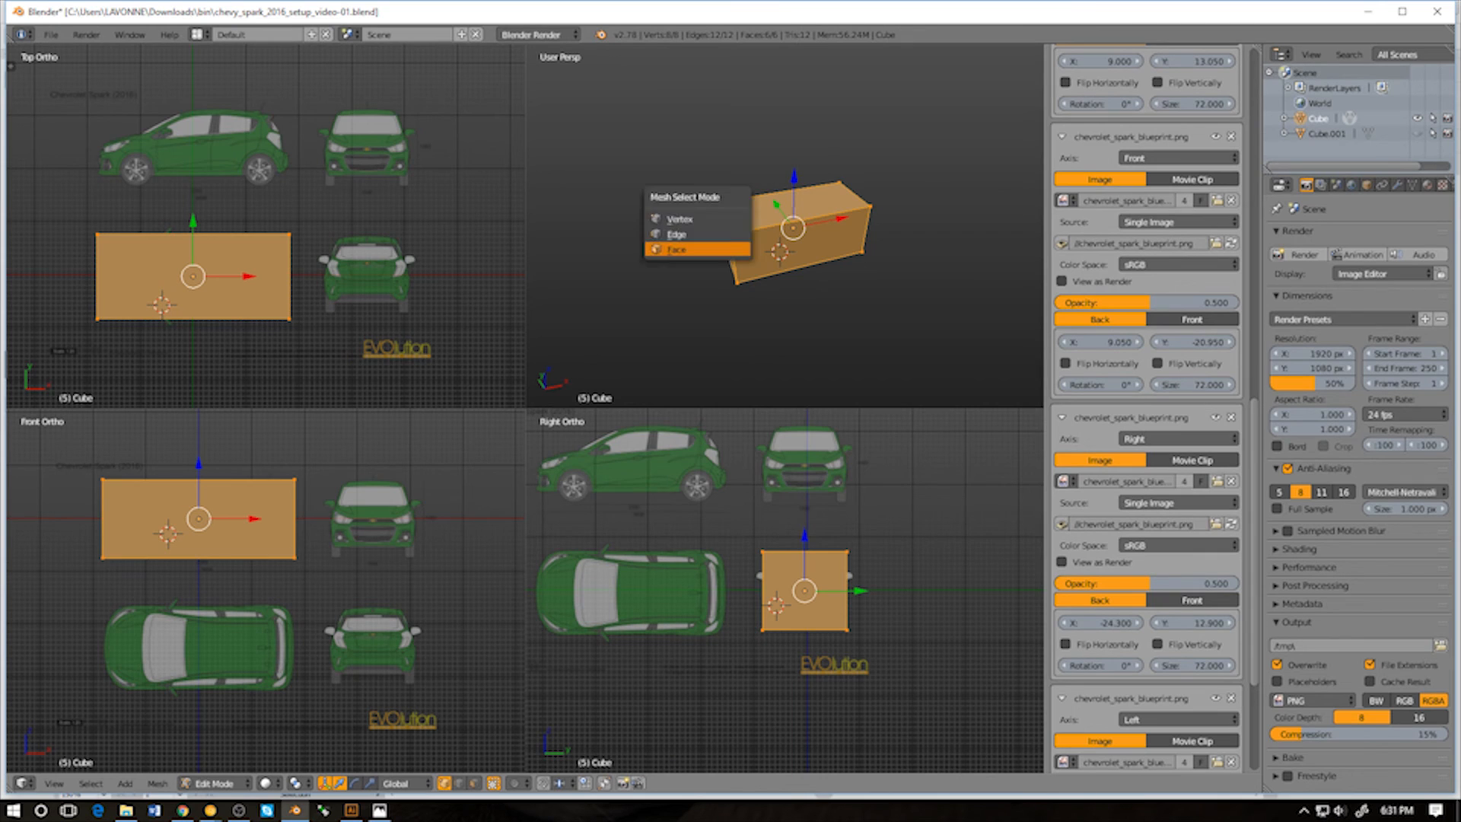
click(730, 251)
right_click(727, 241)
middle_drag(727, 241, 793, 225)
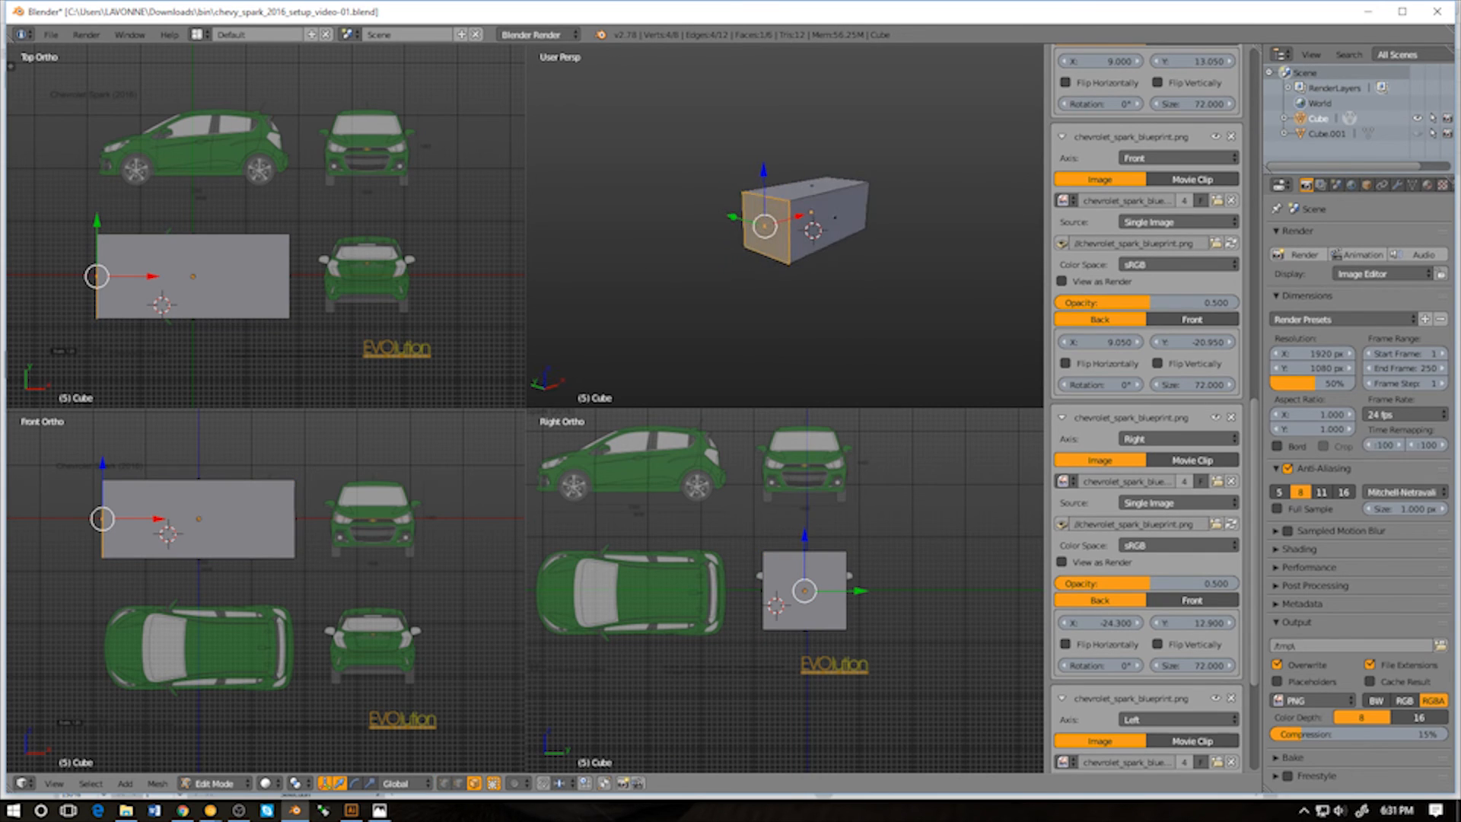
key(a)
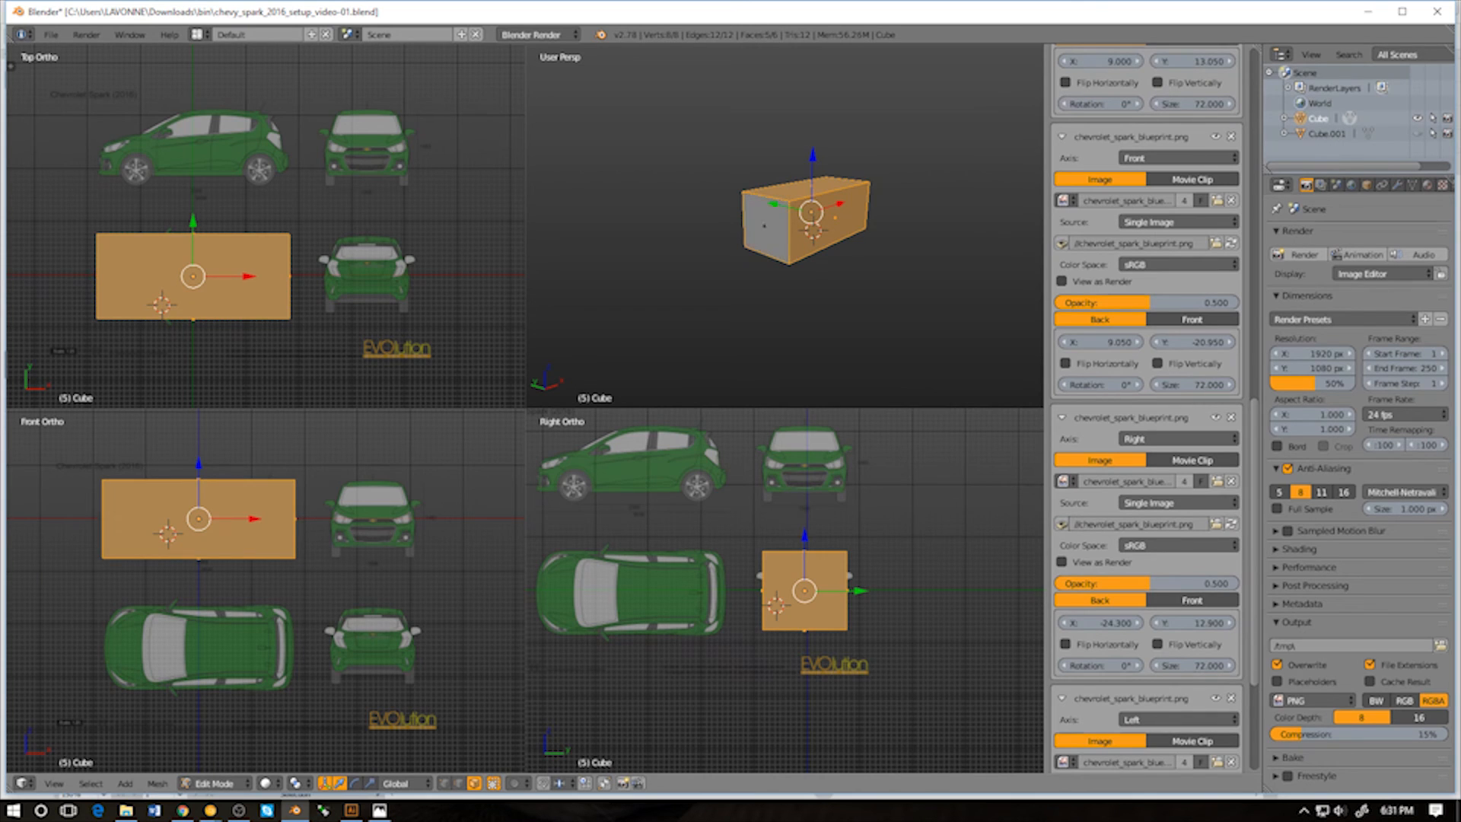
key(x)
click(707, 240)
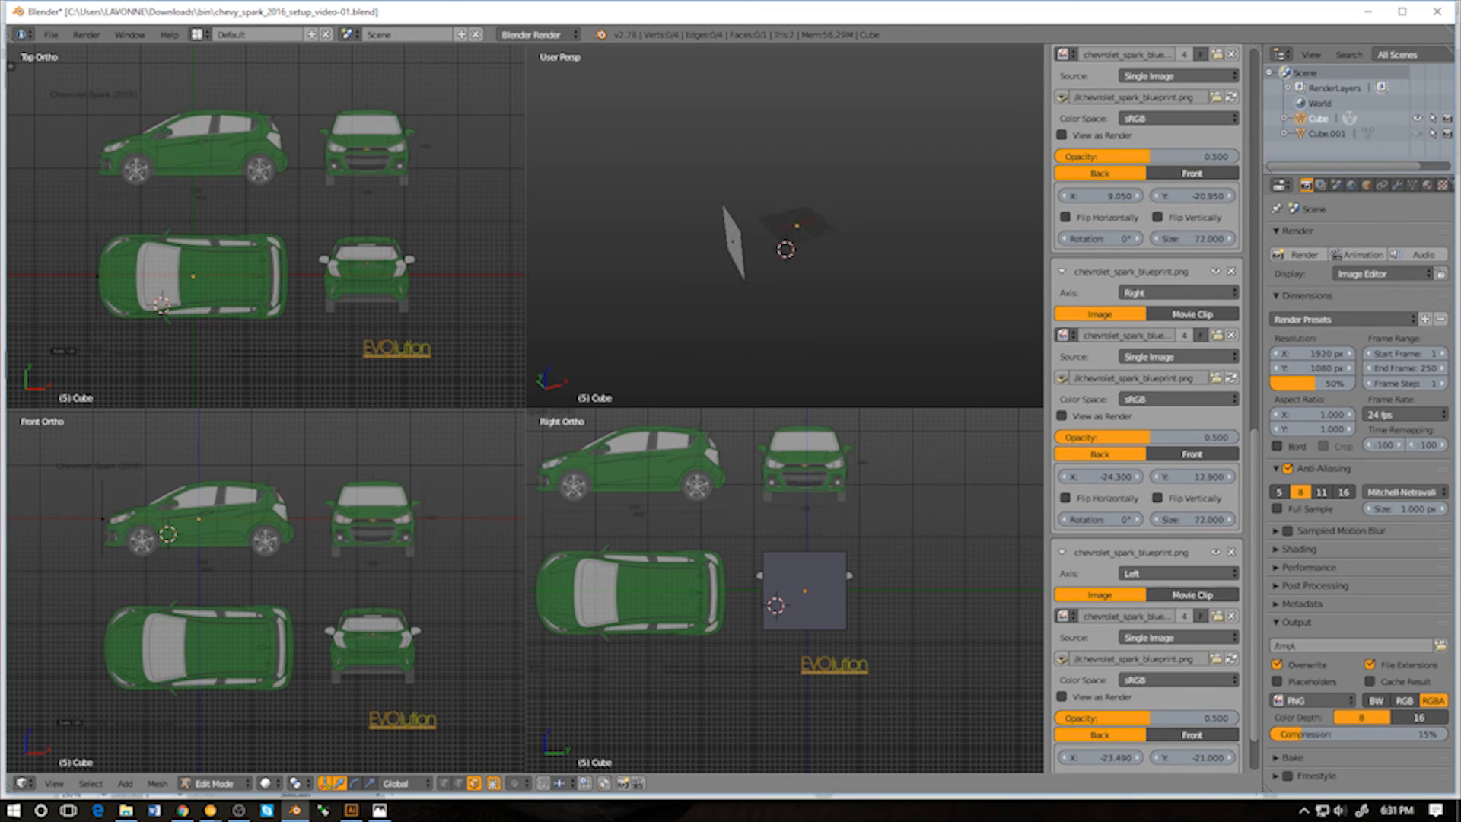
Set the upper viewport to Right view and check the remaining face against the rear car drawing in wireframe and solid shading
key(KP_3)
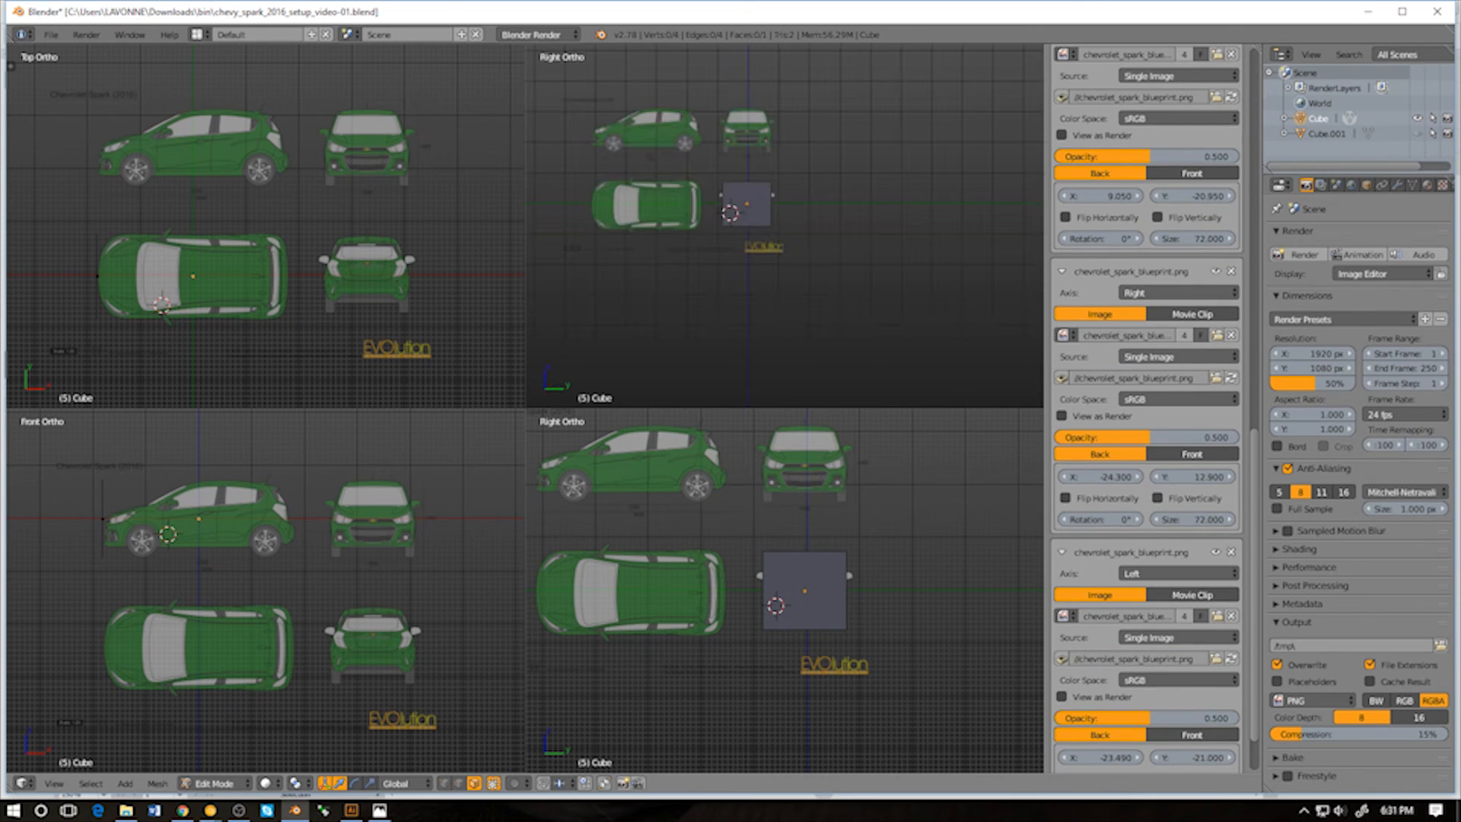
shift+middle_drag(711, 198, 729, 275)
scroll(729, 276, down, 1)
shift+middle_drag(731, 525, 730, 553)
key(z)
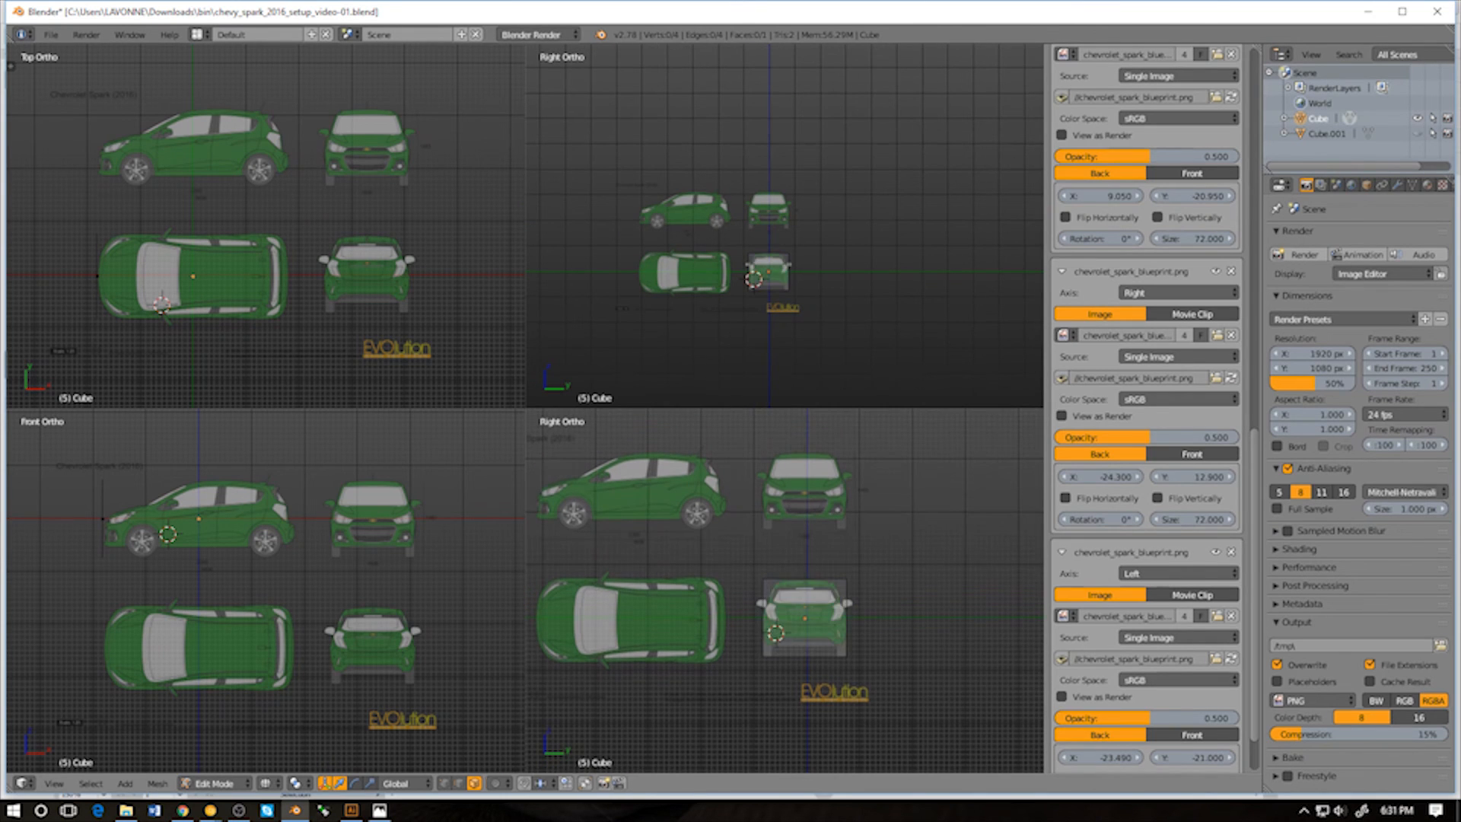
key(z)
key(z)
key(z)
key(z)
key(z)
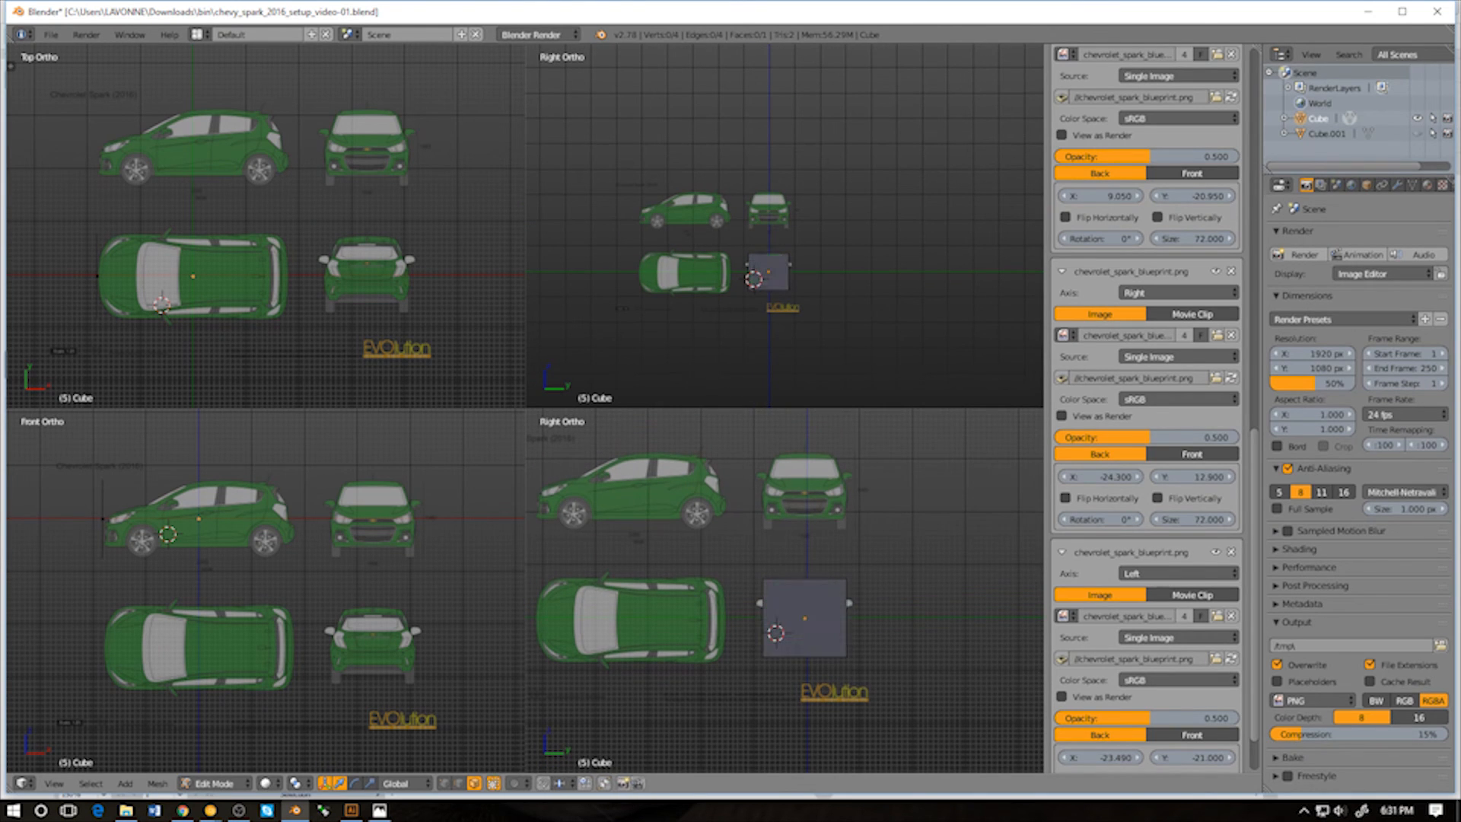
Leave Edit Mode and examine the remaining face's placement from several perspective angles and in Right view with both shading modes
key(Tab)
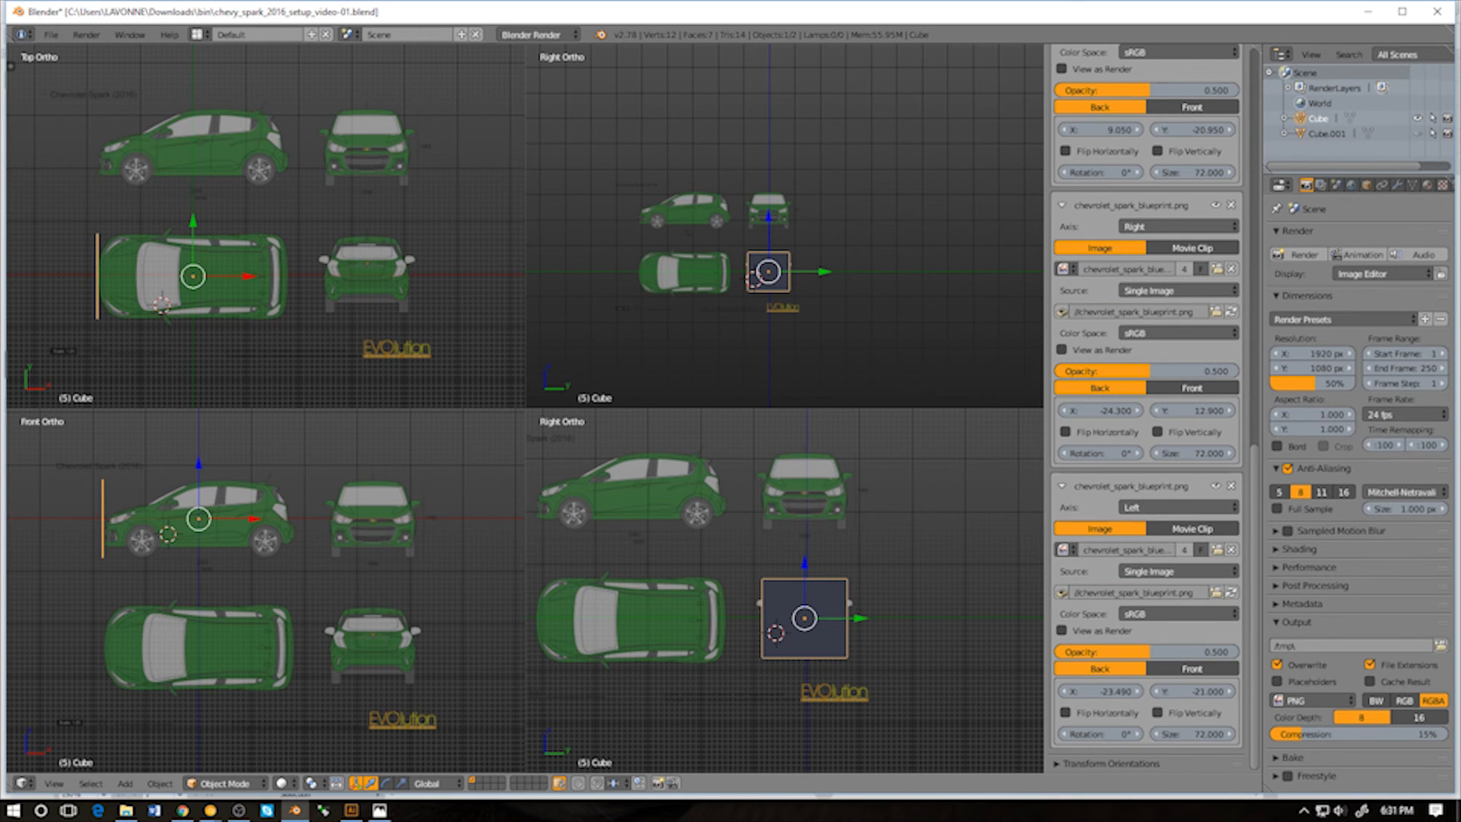
middle_drag(852, 228, 982, 270)
middle_drag(761, 266, 712, 275)
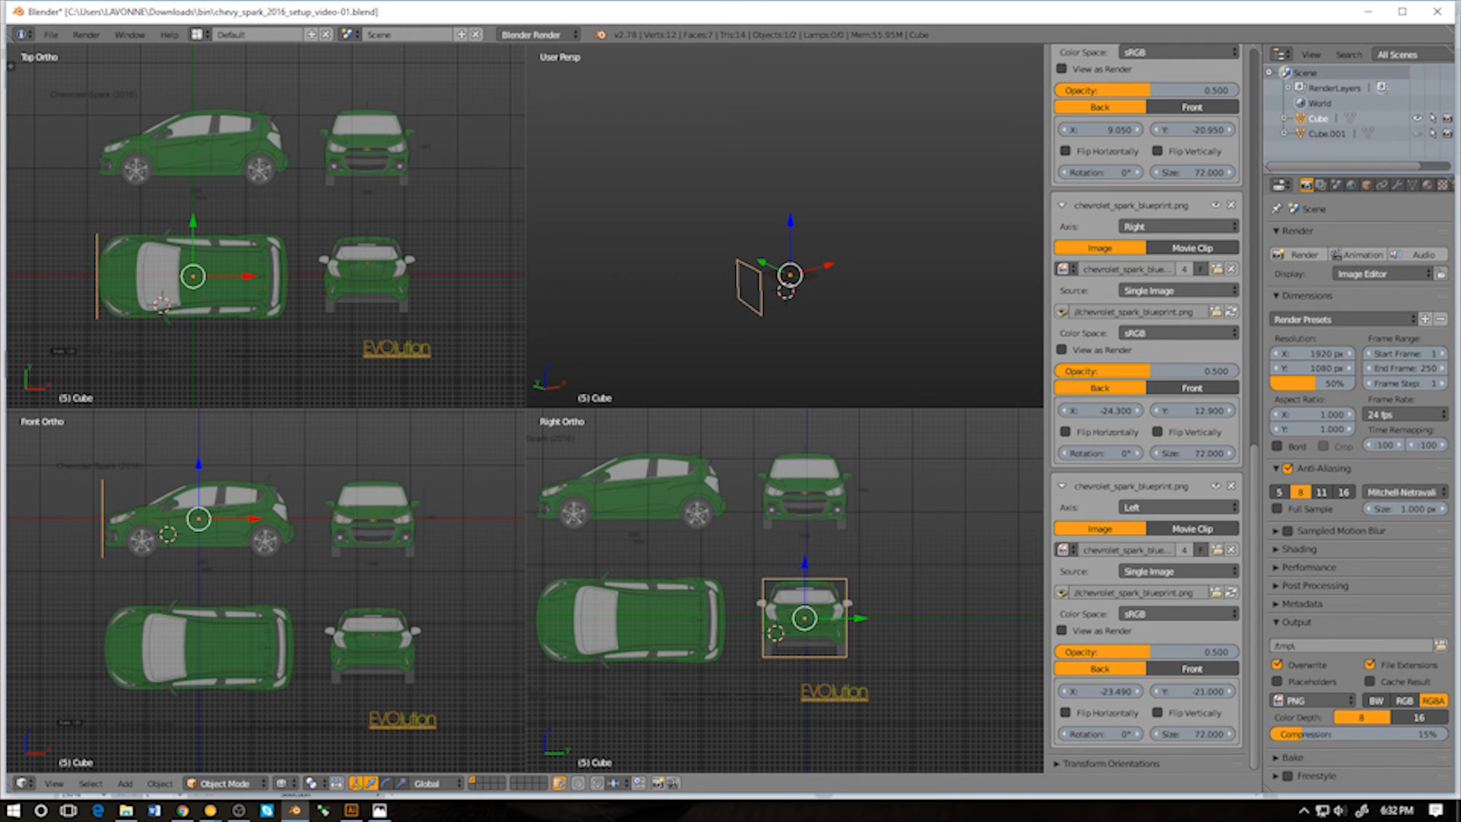
key(z)
key(z)
key(z)
mouse_move(761, 304)
middle_down()
mouse_move(826, 291)
mouse_move(734, 296)
mouse_move(693, 323)
mouse_move(791, 263)
mouse_move(727, 266)
mouse_move(791, 266)
middle_up()
key(z)
key(z)
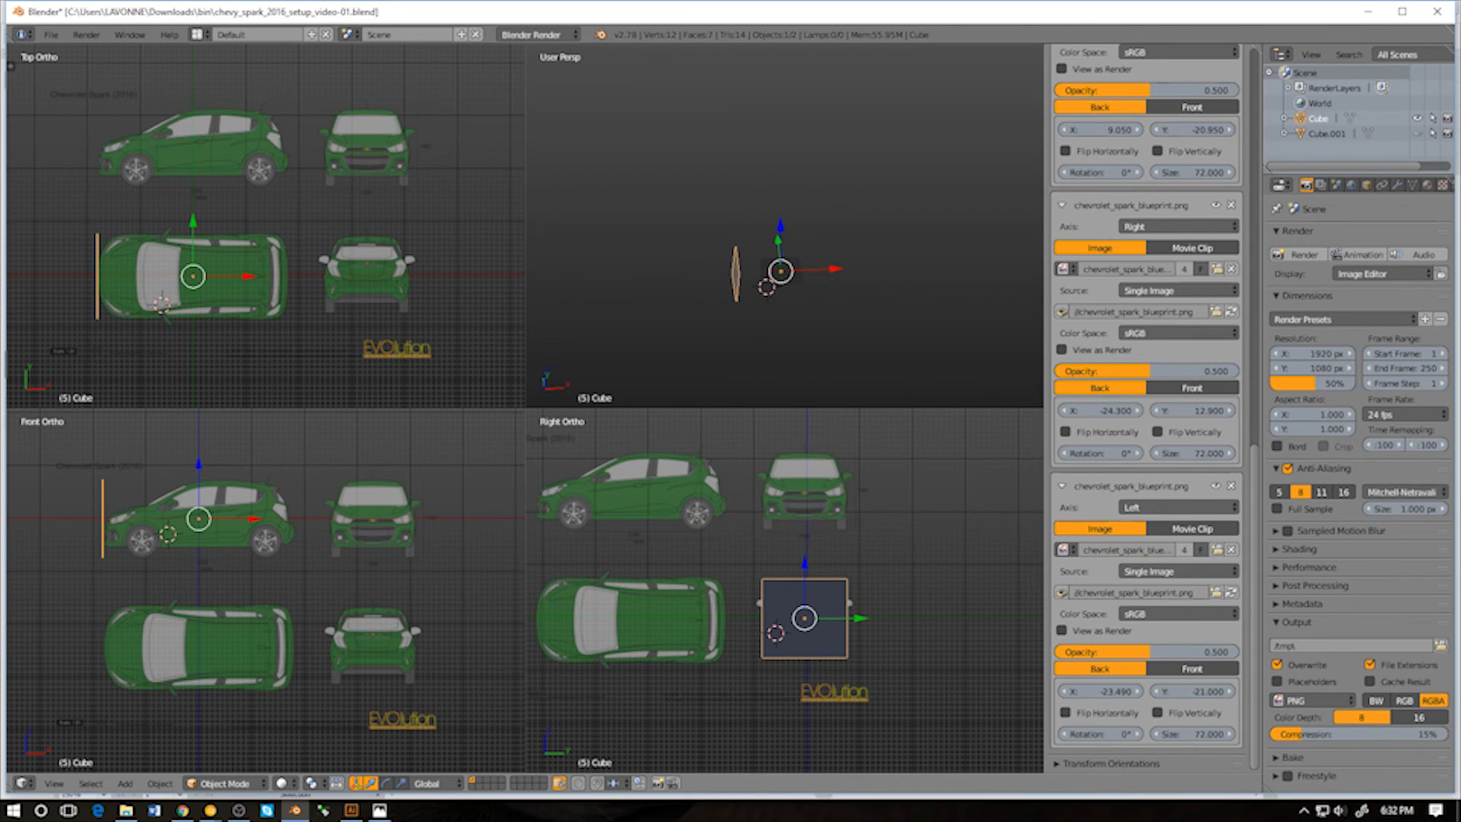
mouse_move(792, 266)
middle_down()
mouse_move(677, 291)
mouse_move(776, 264)
middle_up()
key(KP_3)
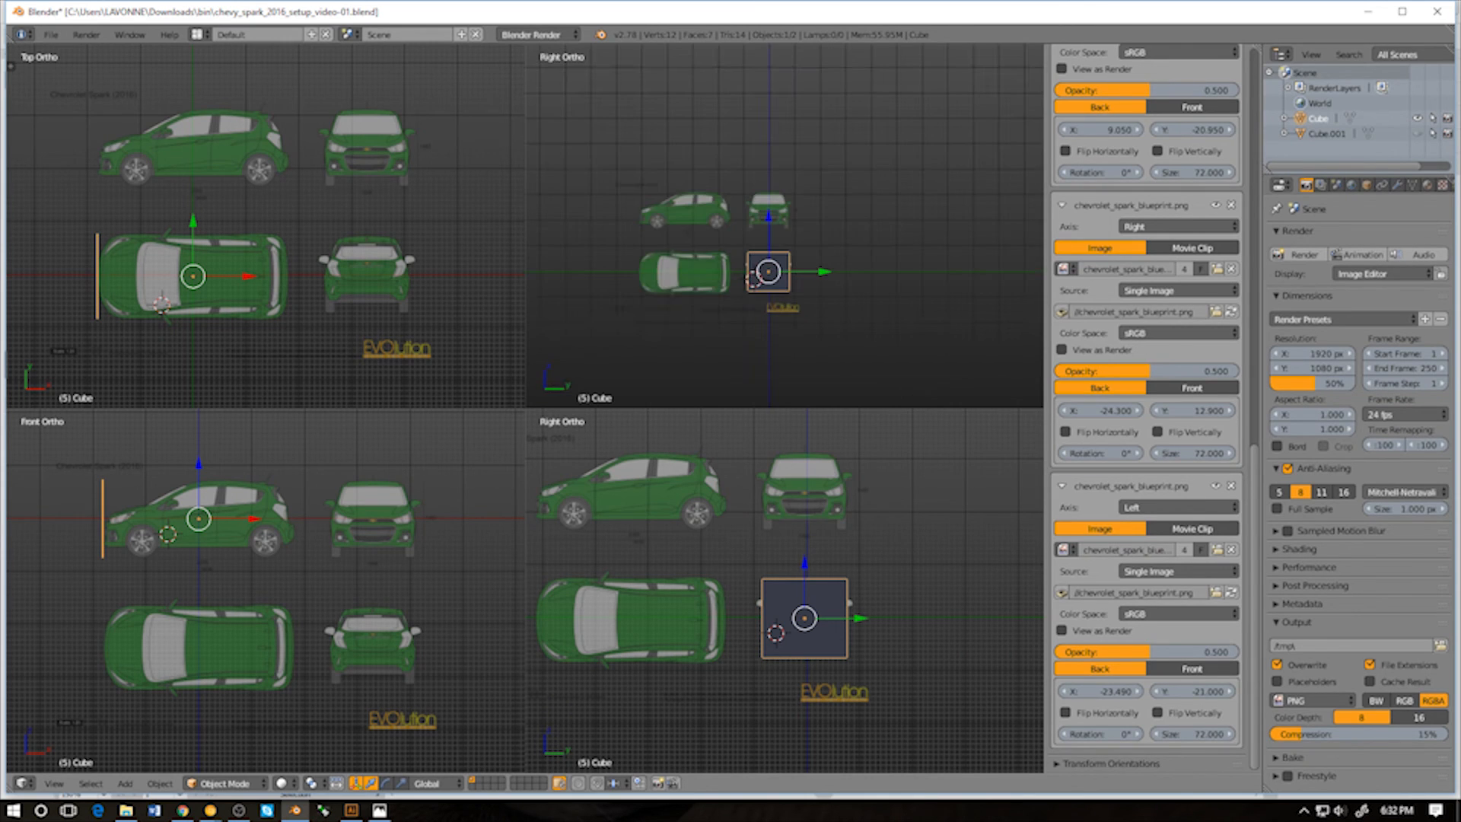
shift+middle_drag(776, 265, 841, 217)
scroll(770, 310, up, 3)
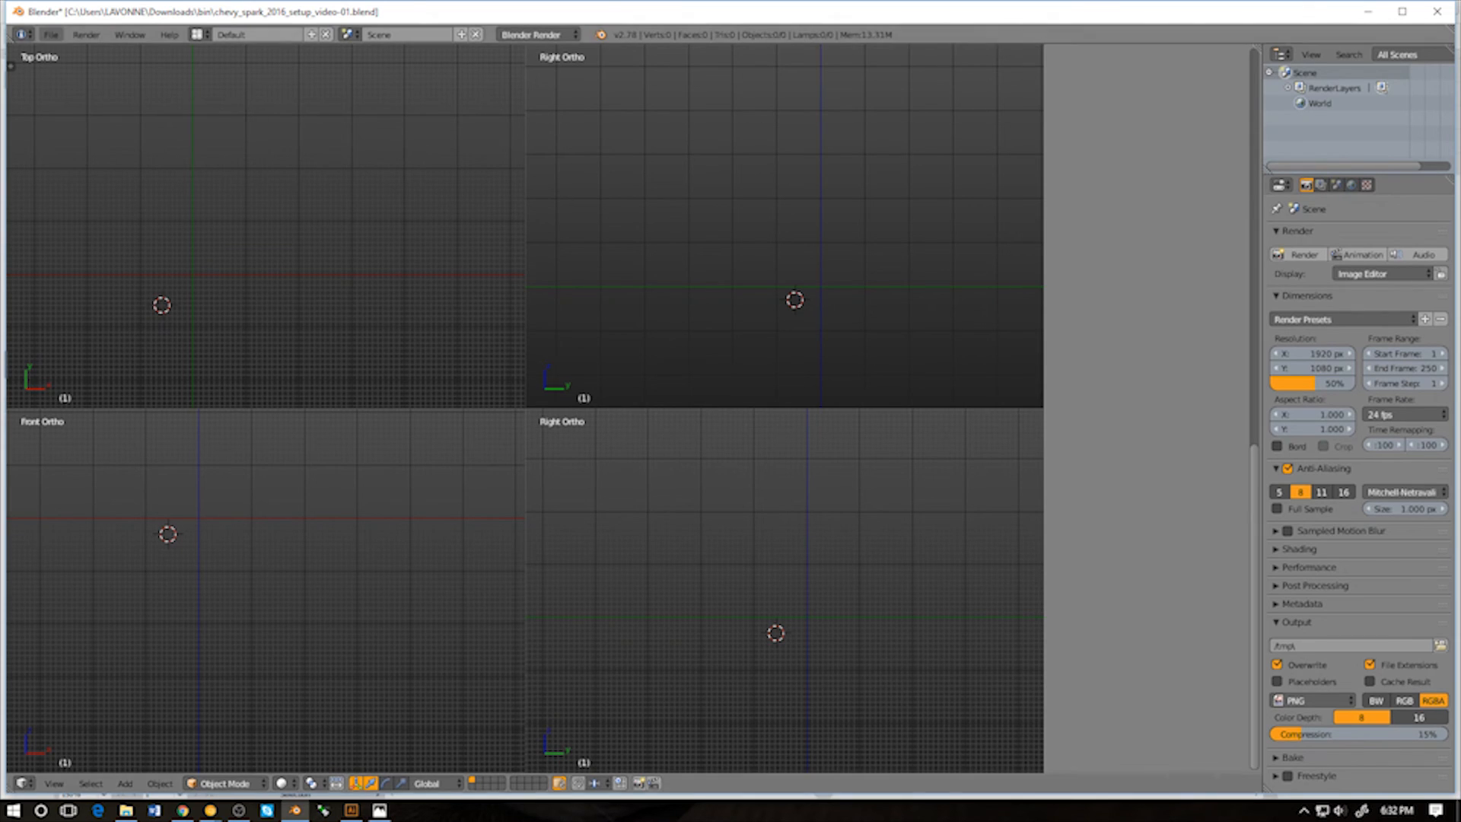
Reopen the recent file chevy_spark_2016_setup_video-01.blend
click(51, 35)
mouse_move(184, 84)
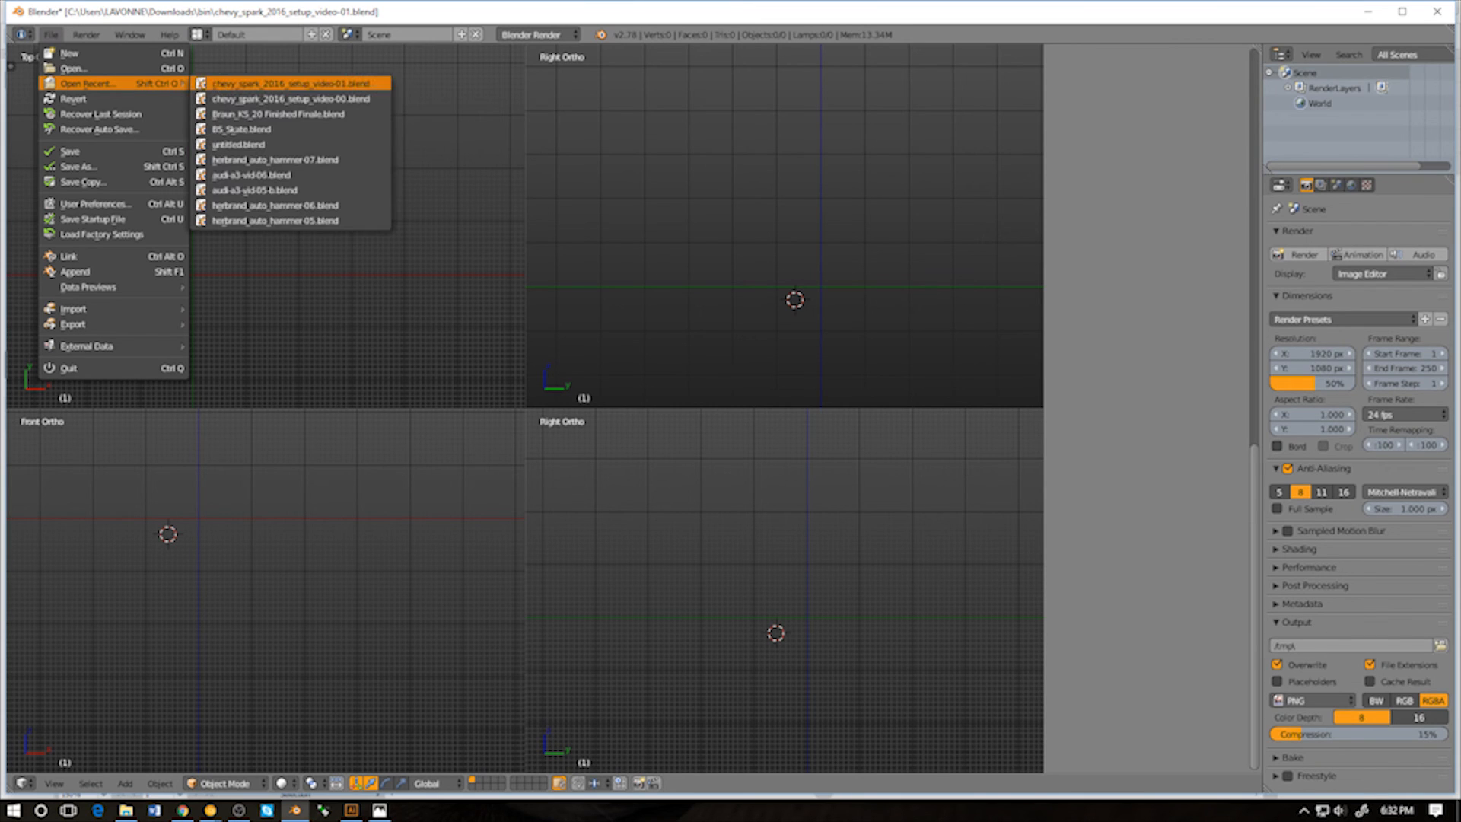
click(289, 84)
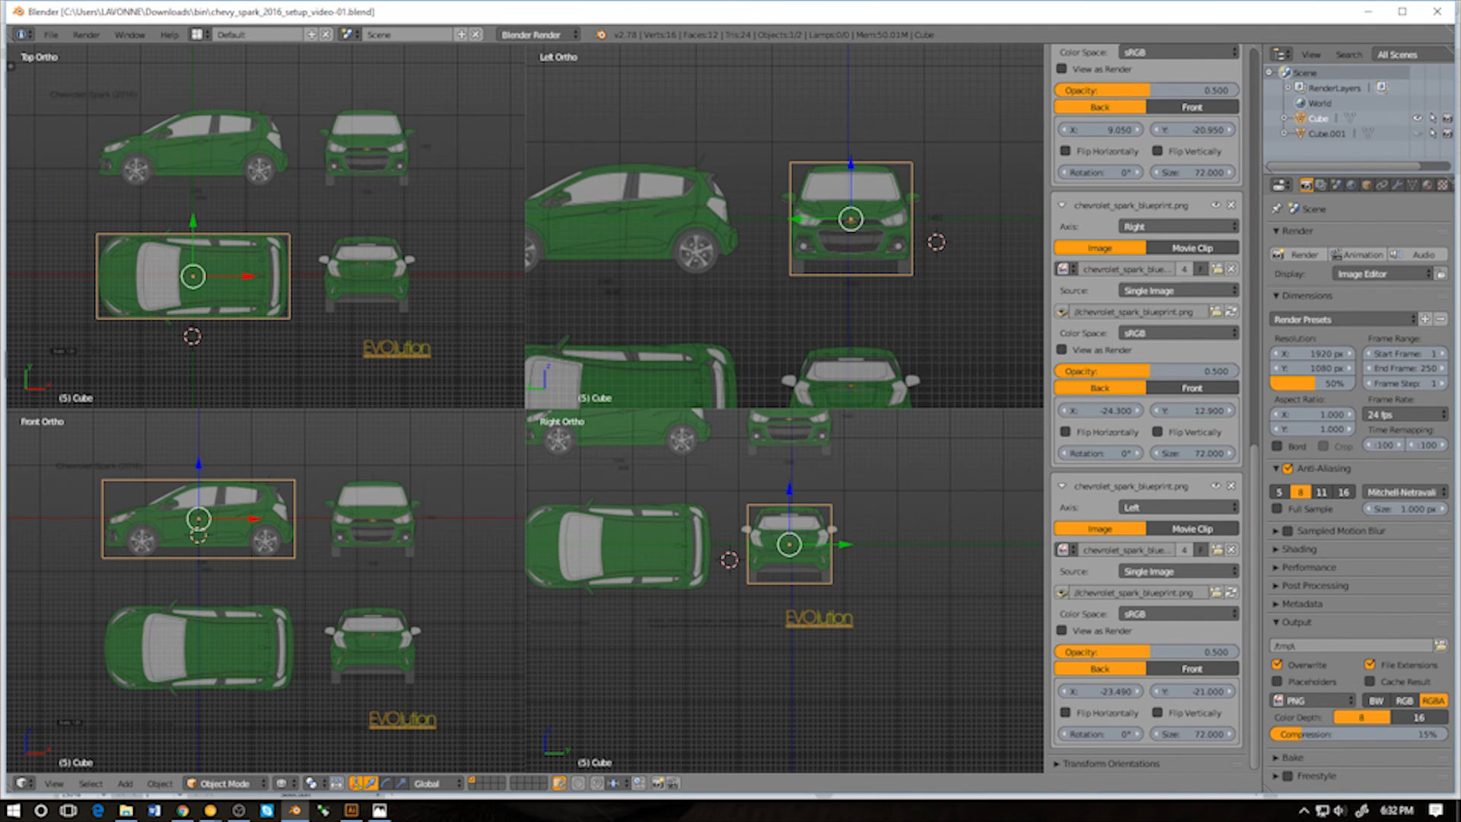
shift+middle_drag(768, 252, 825, 198)
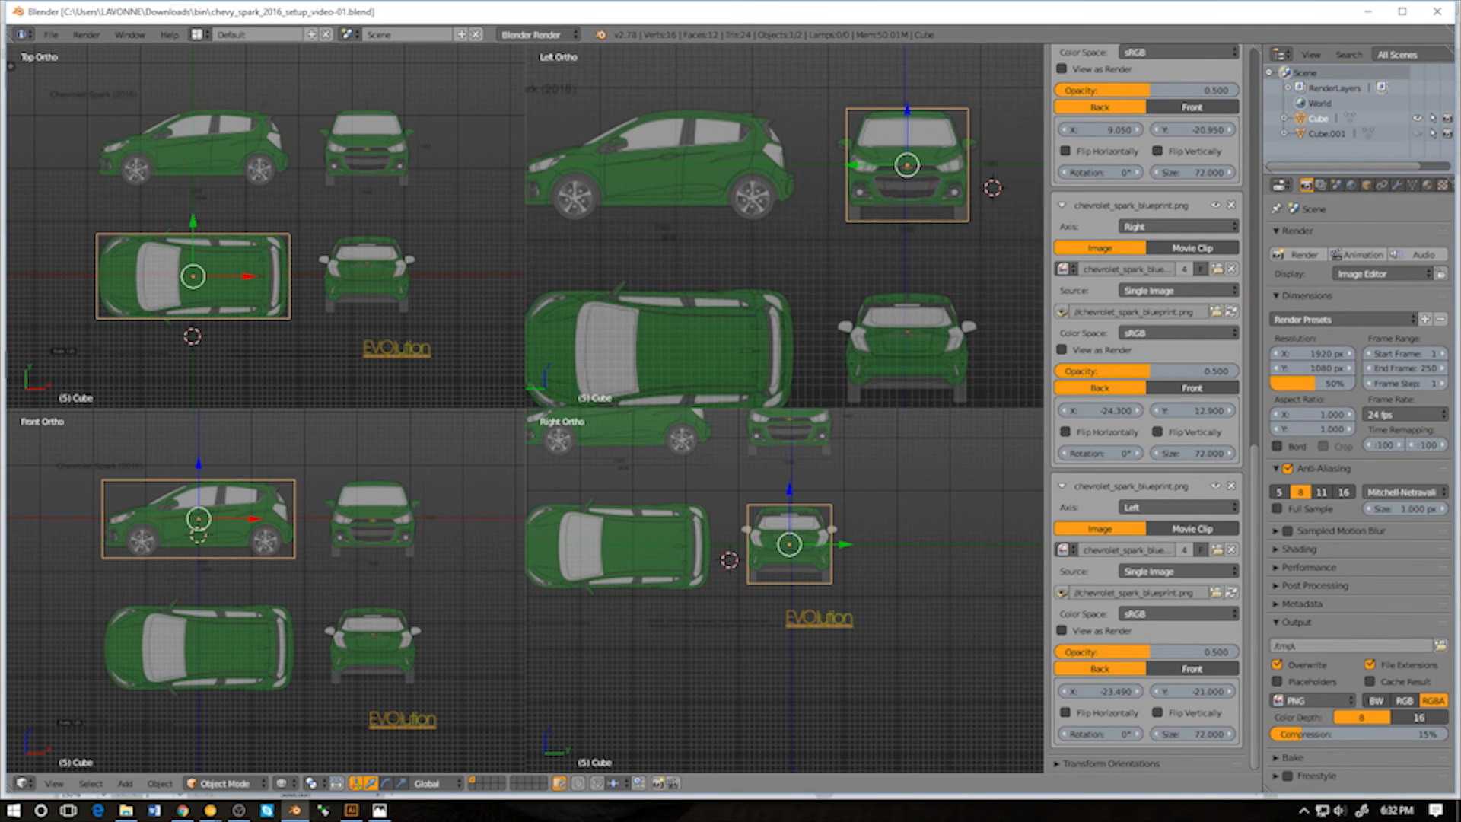
Delete five of the cube's faces using face selection in Edit Mode, keeping only the end face at the car's rear
middle_drag(784, 228, 840, 257)
scroll(798, 240, down, 6)
key(Tab)
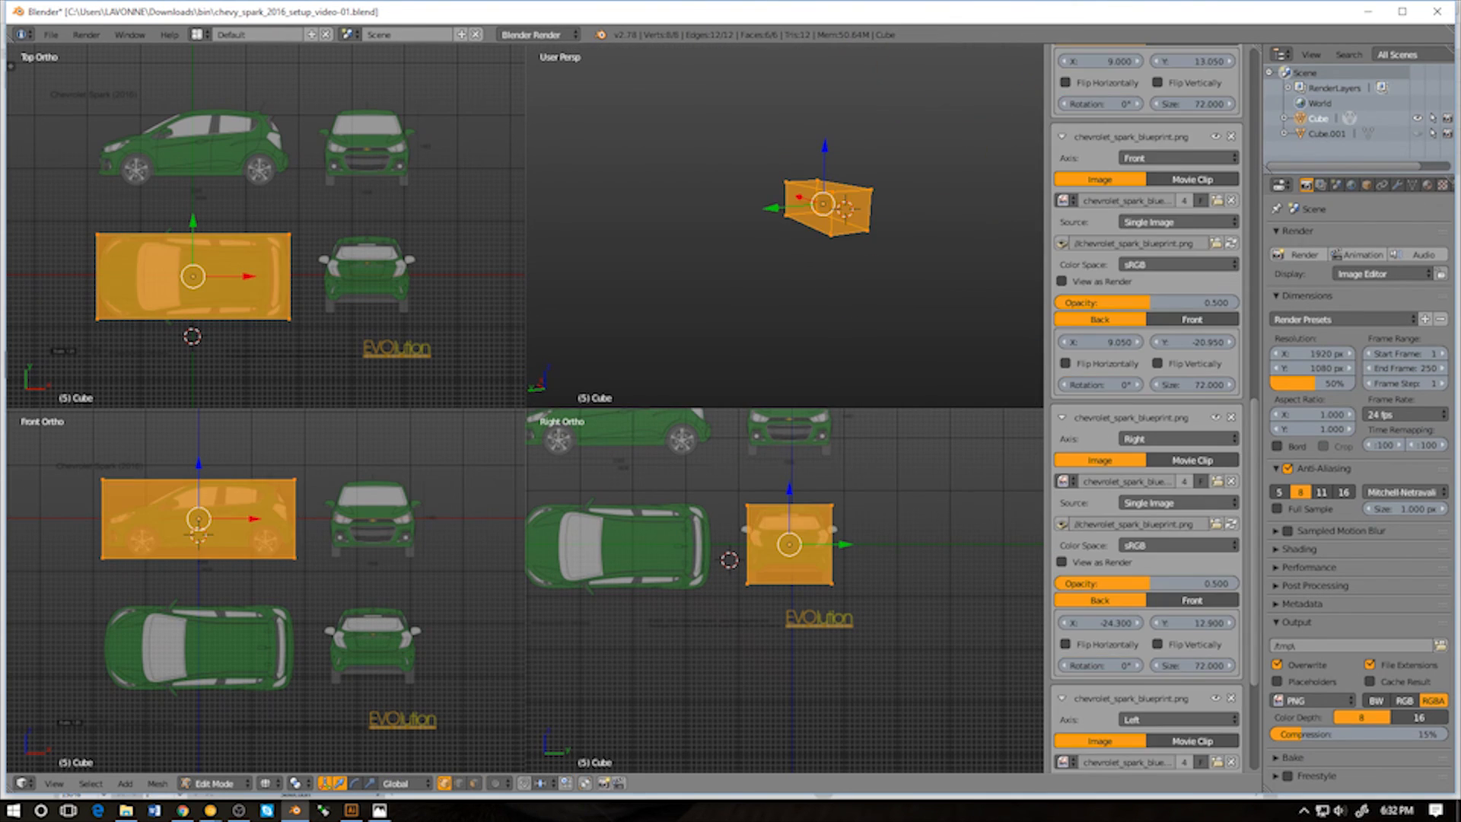
middle_drag(791, 205, 767, 214)
key(ctrl+Tab)
click(795, 233)
scroll(792, 213, up, 4)
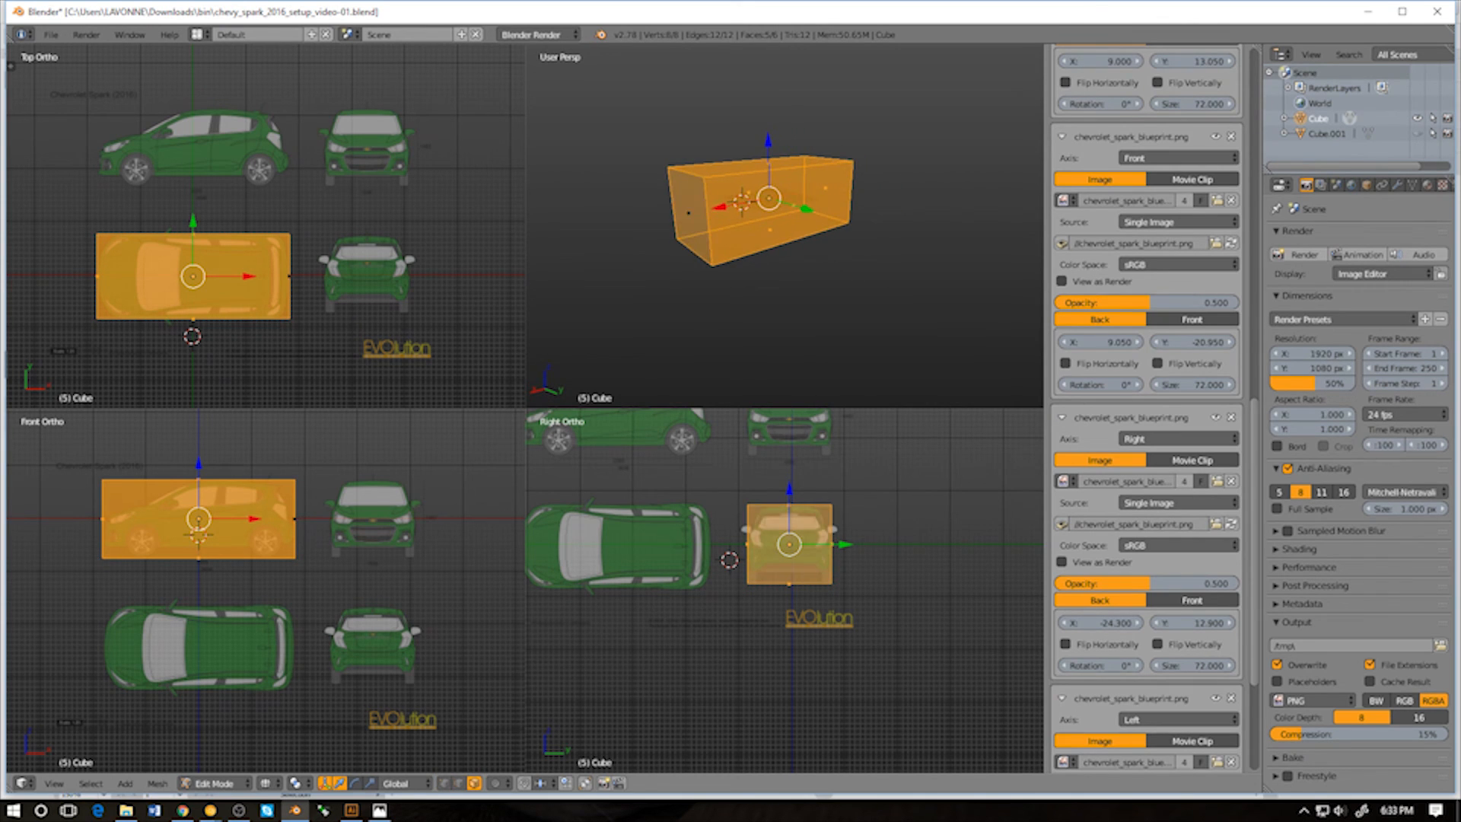
key(z)
middle_drag(784, 217, 798, 245)
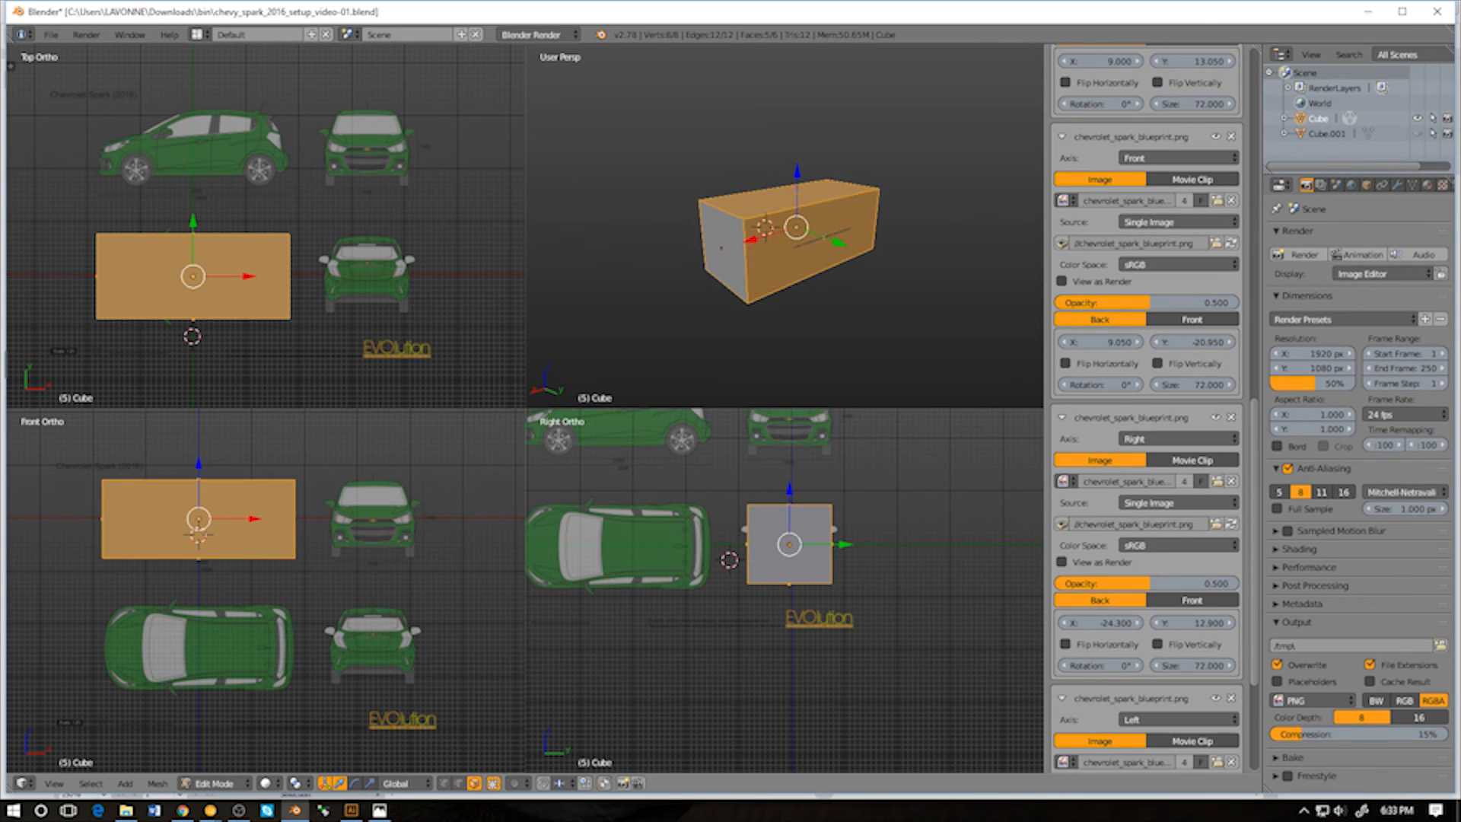
key(x)
click(702, 251)
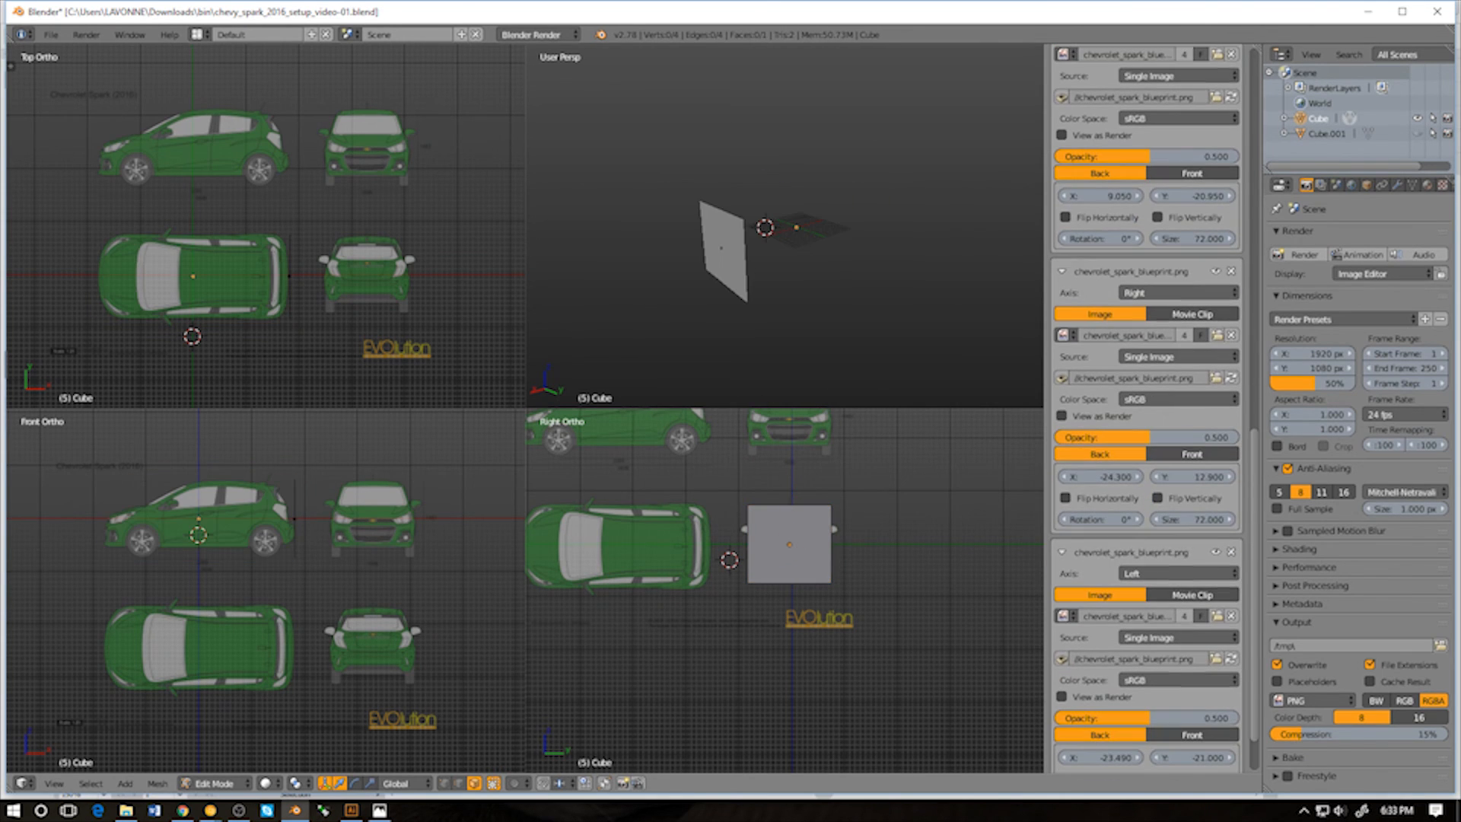
key(Tab)
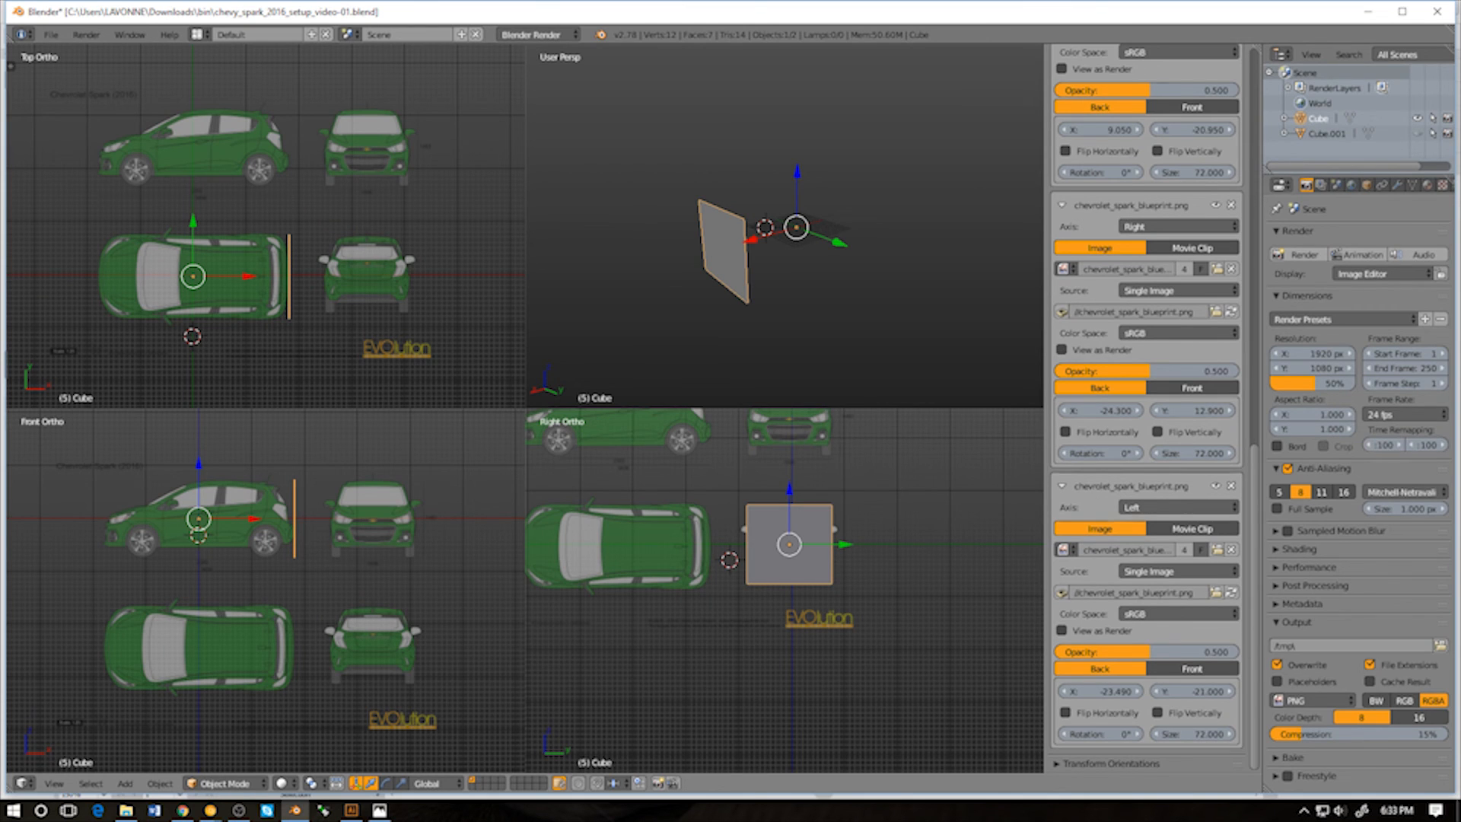
Examine the remaining end face in solid shading from several perspective angles and against the Right view
shift+middle_drag(789, 559, 784, 602)
mouse_move(730, 251)
middle_down()
mouse_move(844, 263)
mouse_move(757, 262)
middle_up()
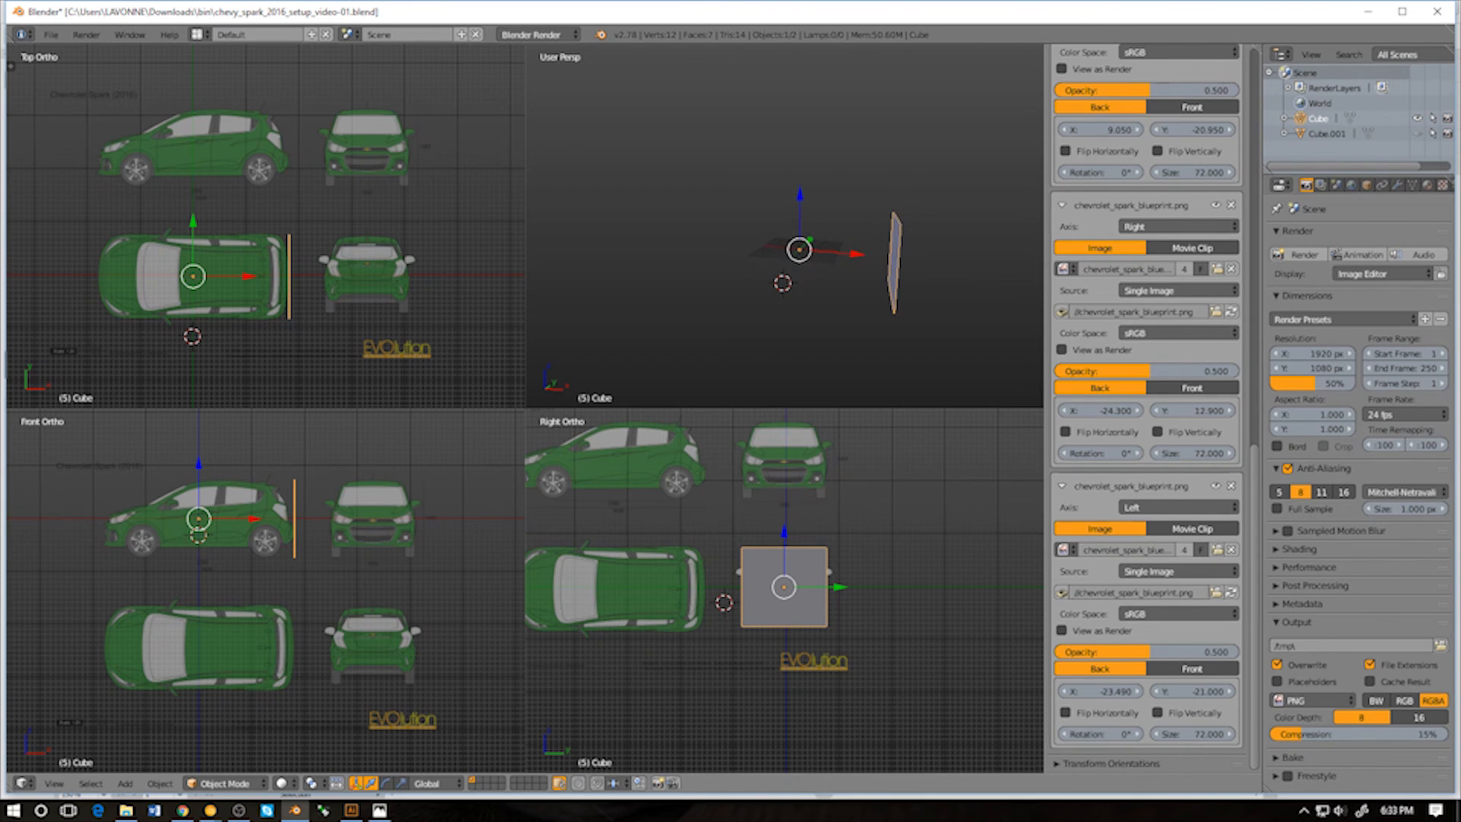
middle_drag(791, 259, 909, 242)
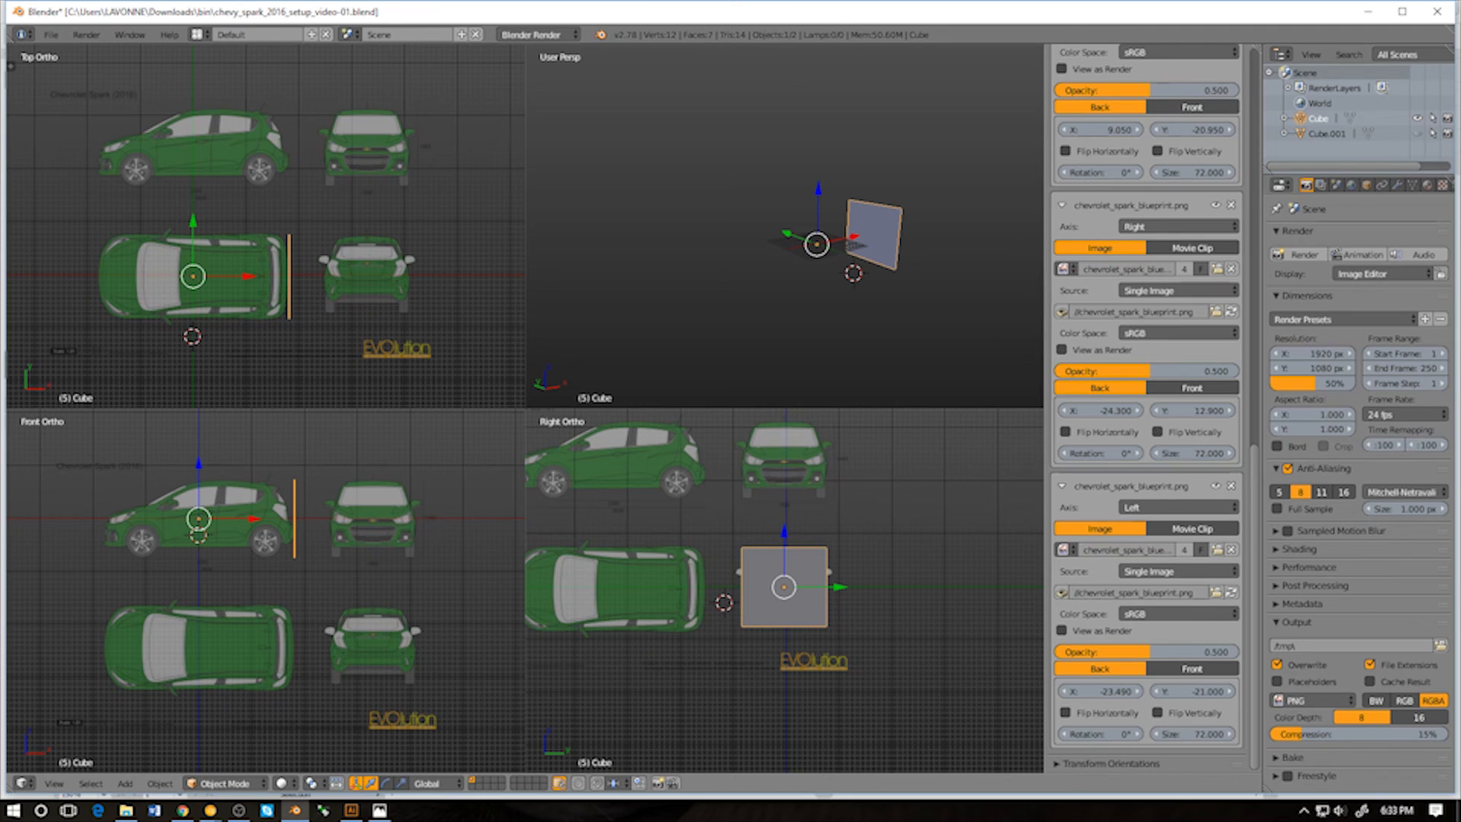
middle_drag(909, 242, 837, 274)
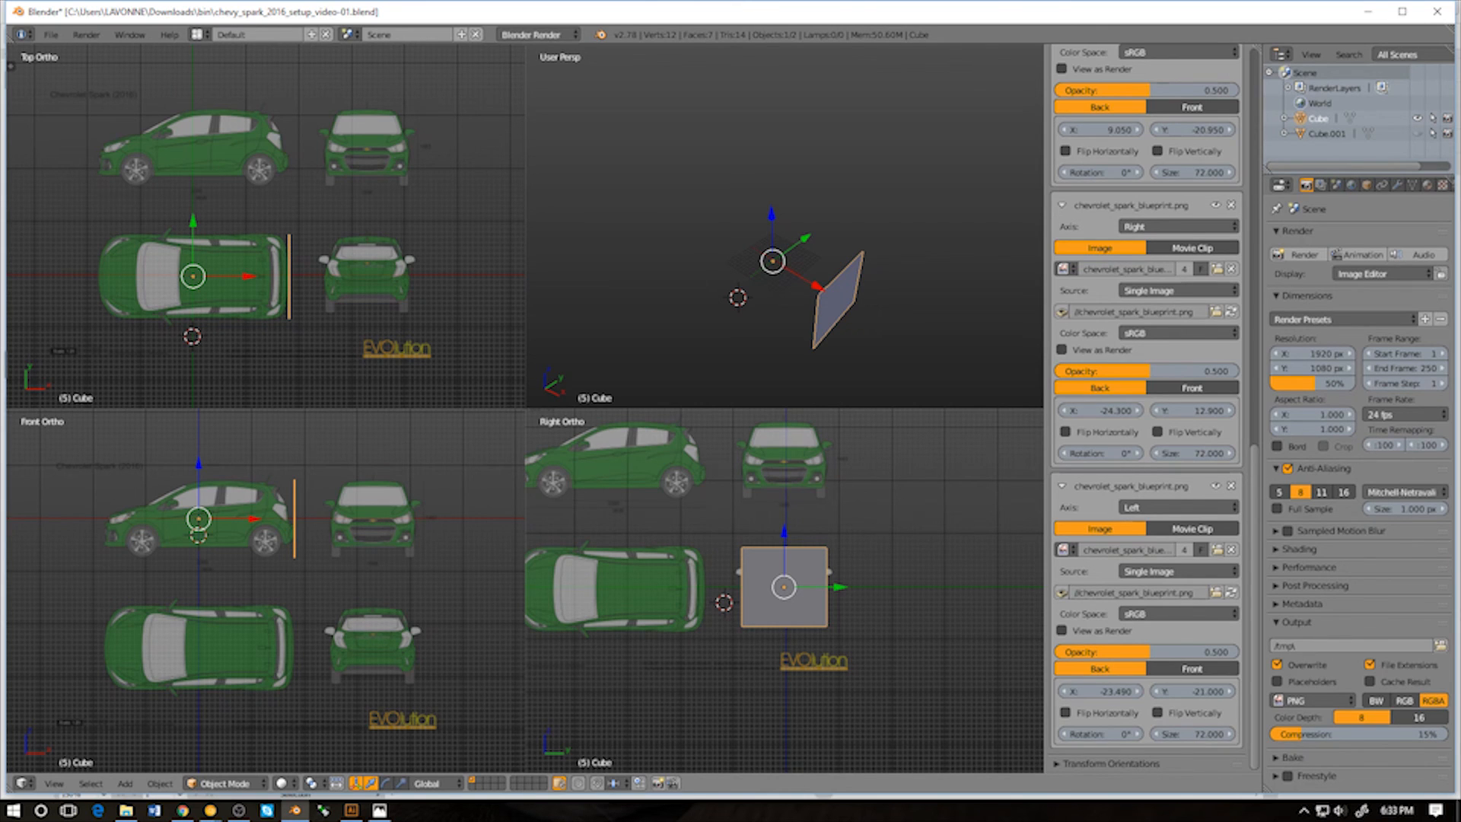
middle_drag(841, 285, 783, 280)
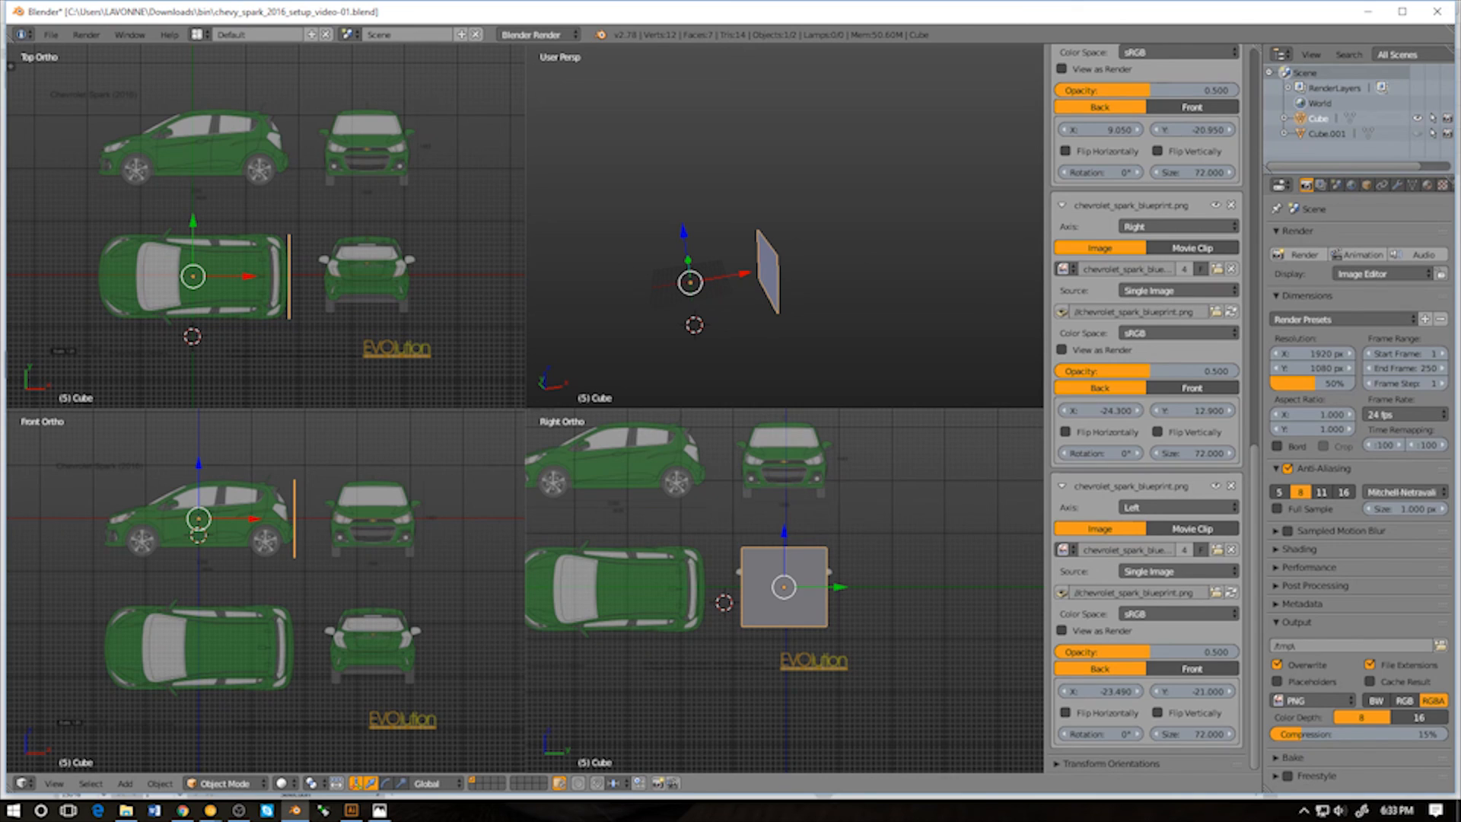
mouse_move(784, 280)
middle_down()
mouse_move(727, 279)
mouse_move(765, 301)
middle_up()
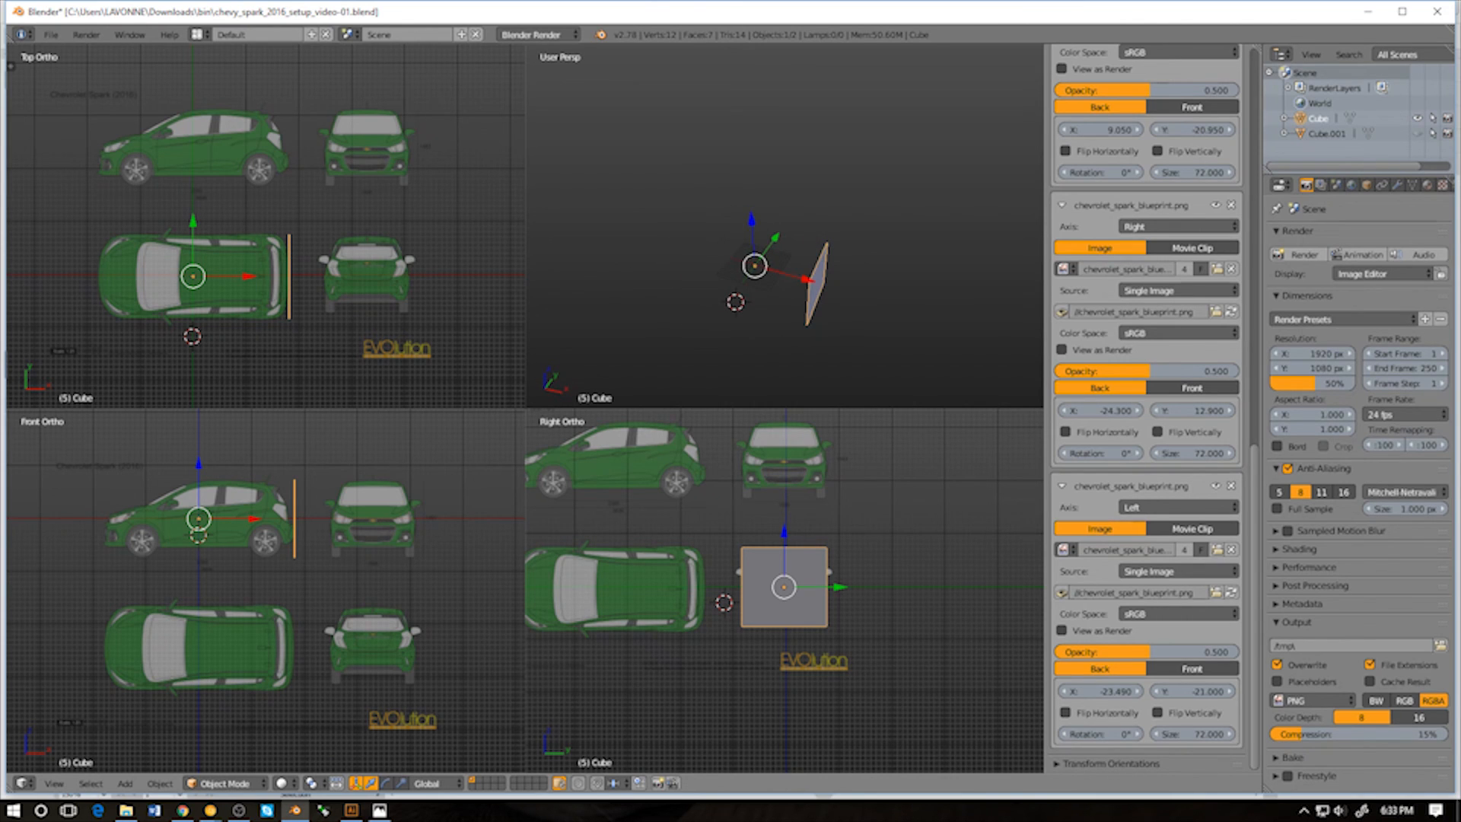
Compare the remaining face with the rear car drawing in wireframe, checking its placement from more perspective angles and in Edit Mode
key(z)
key(z)
key(z)
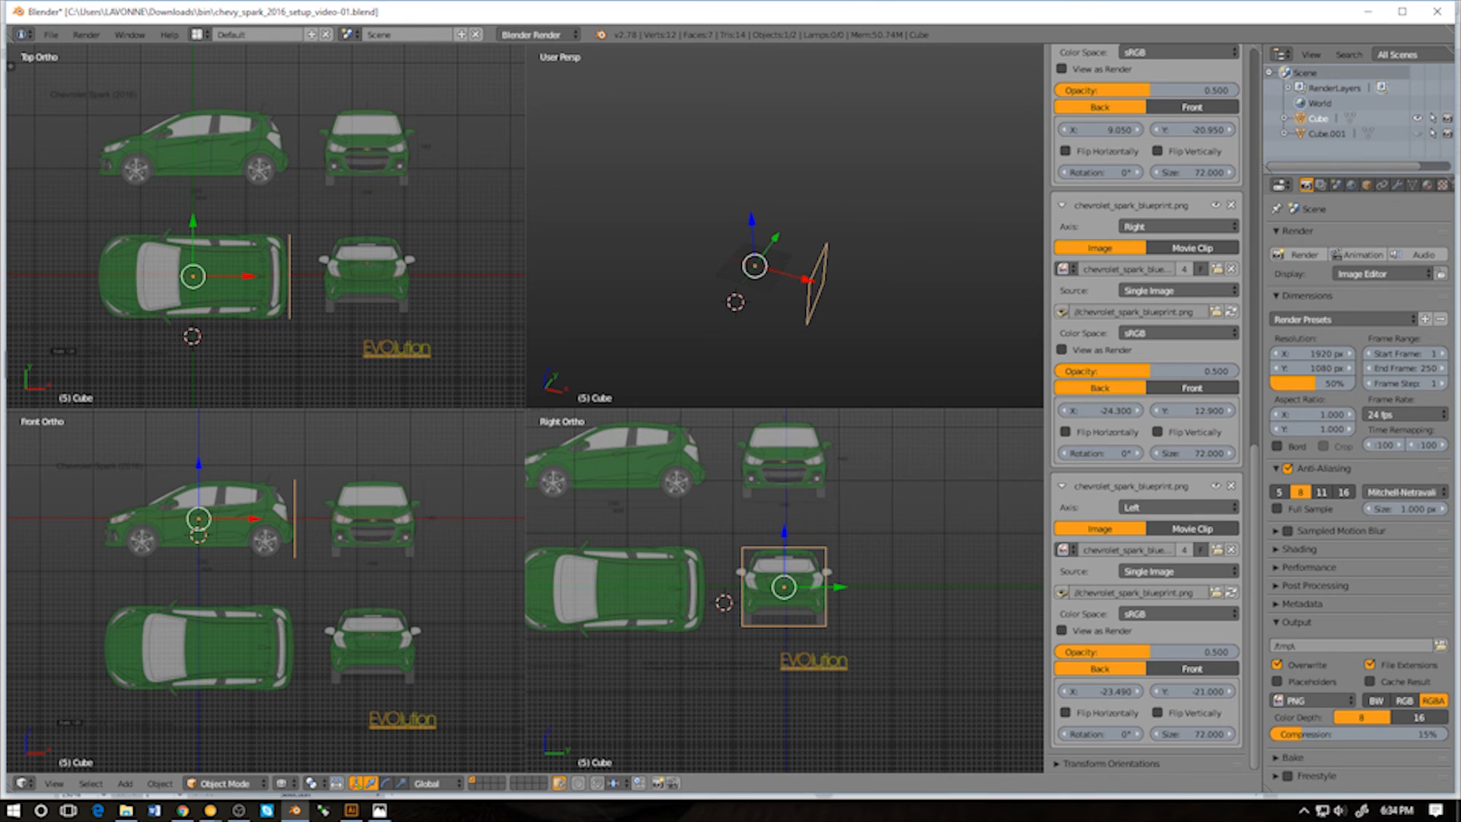
middle_drag(753, 285, 794, 261)
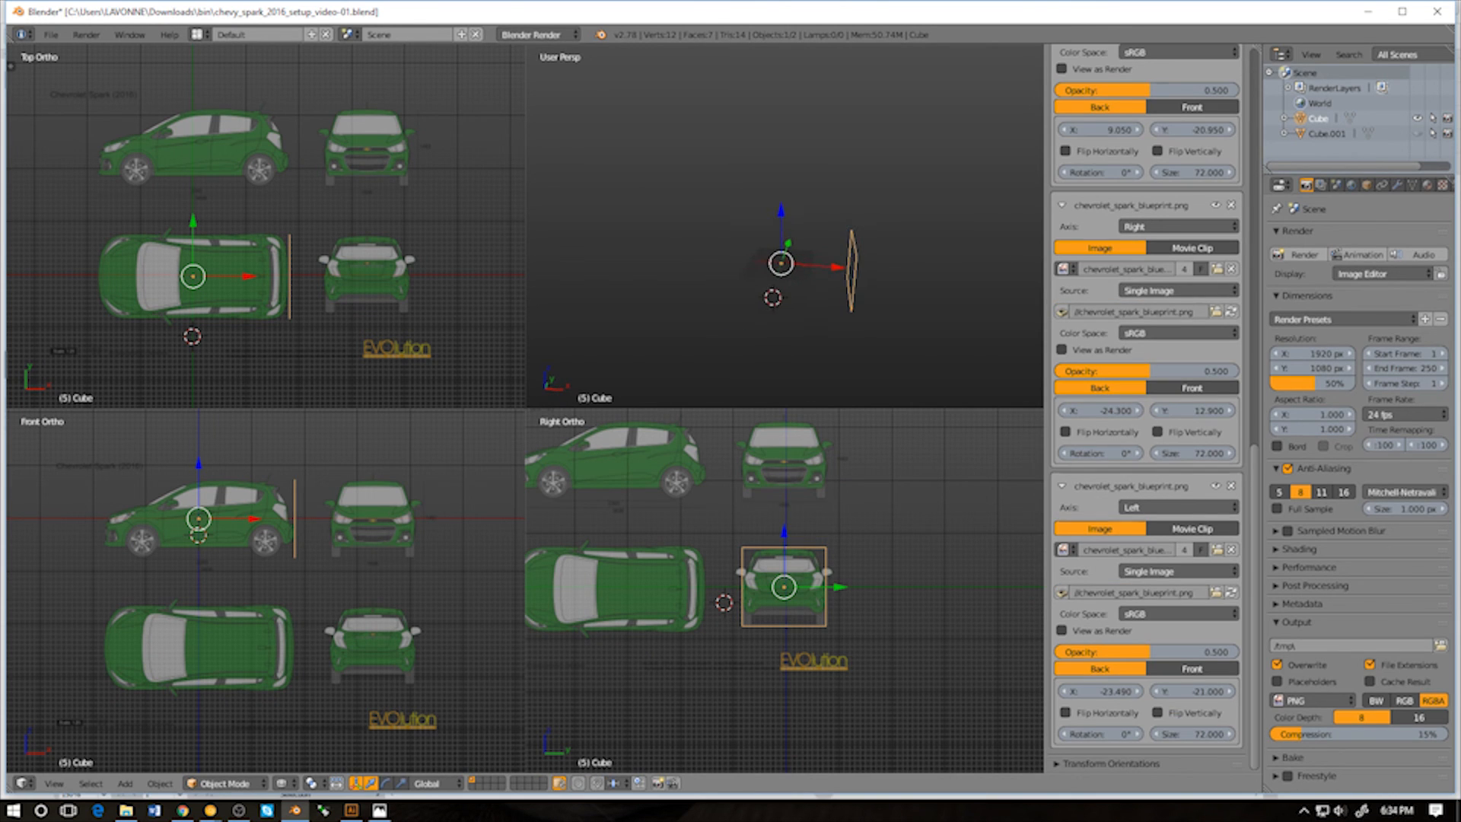
shift+middle_drag(768, 574, 835, 595)
middle_drag(776, 293, 828, 274)
key(Tab)
key(Tab)
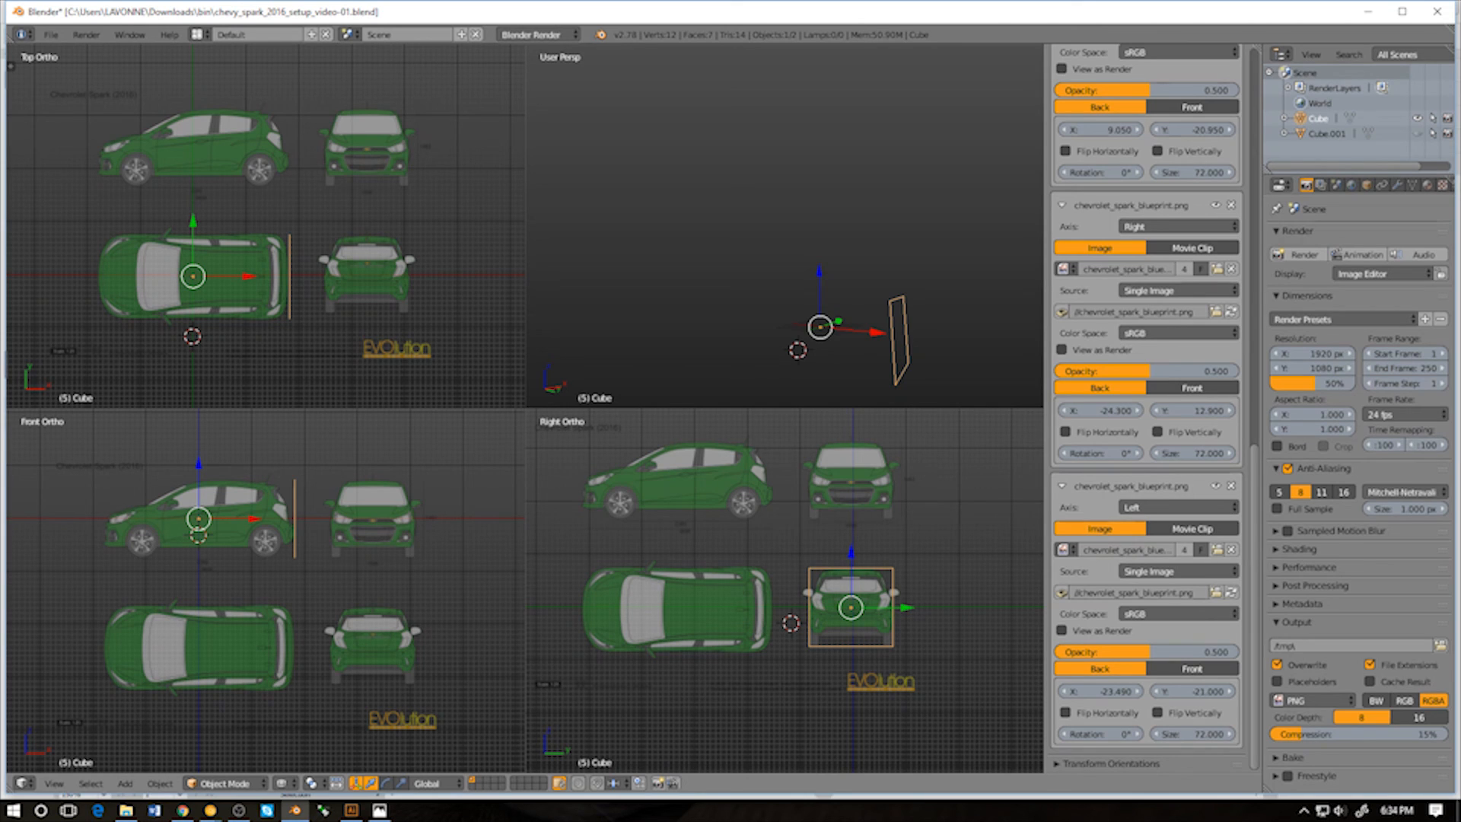
middle_drag(806, 228, 744, 253)
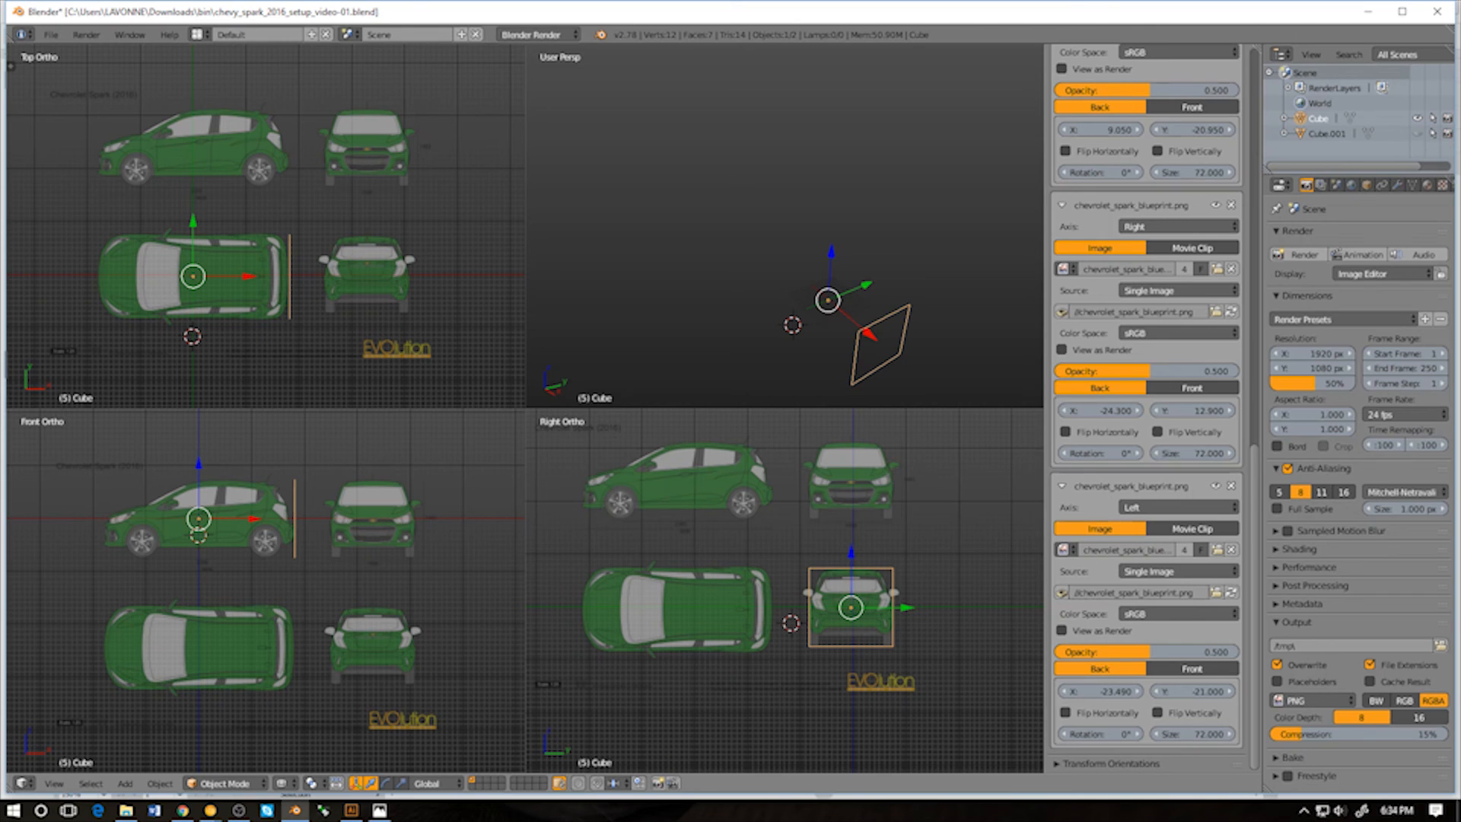
middle_drag(867, 281, 904, 247)
shift+middle_drag(904, 247, 889, 207)
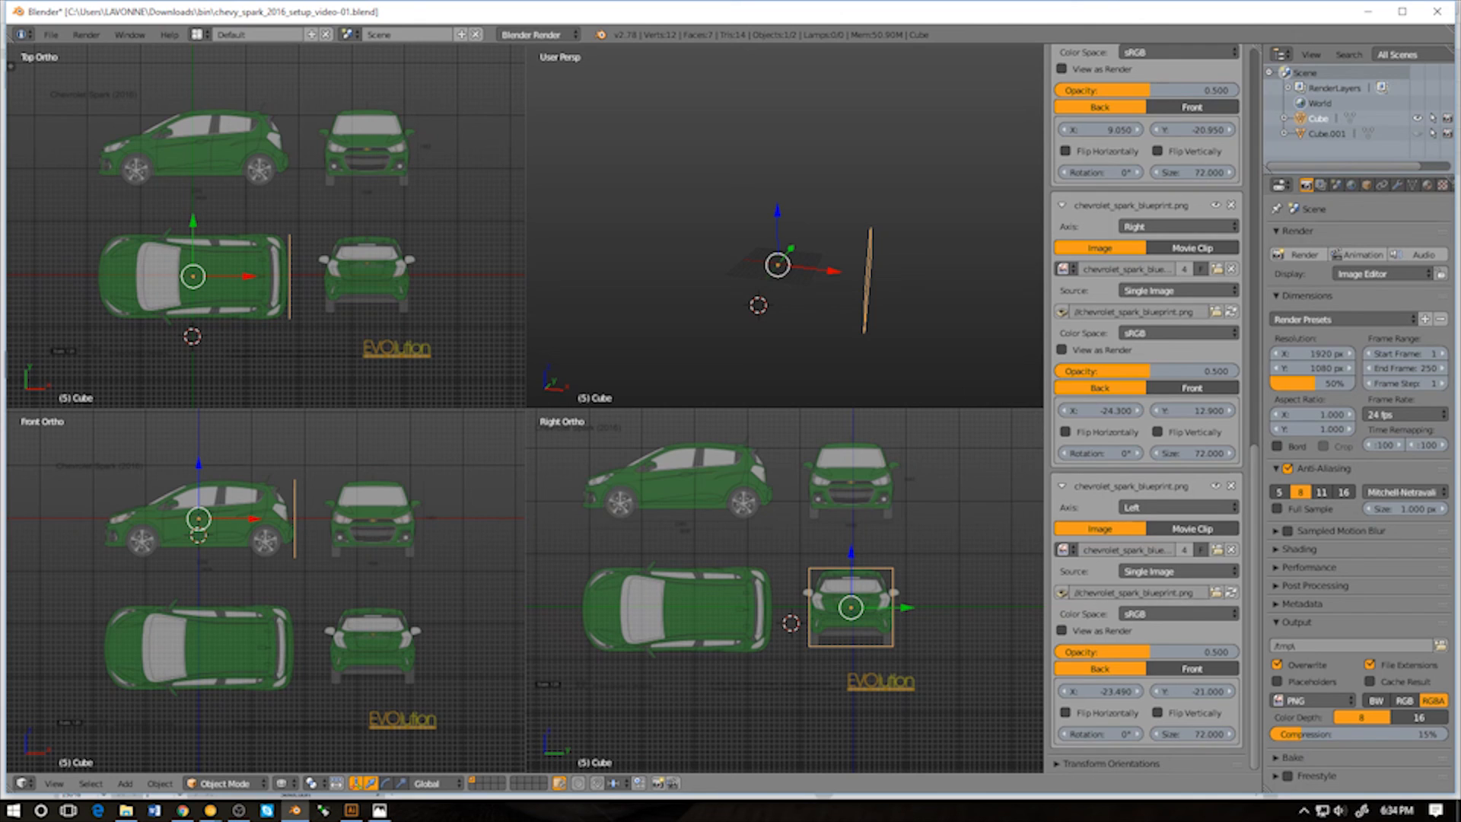
key(Tab)
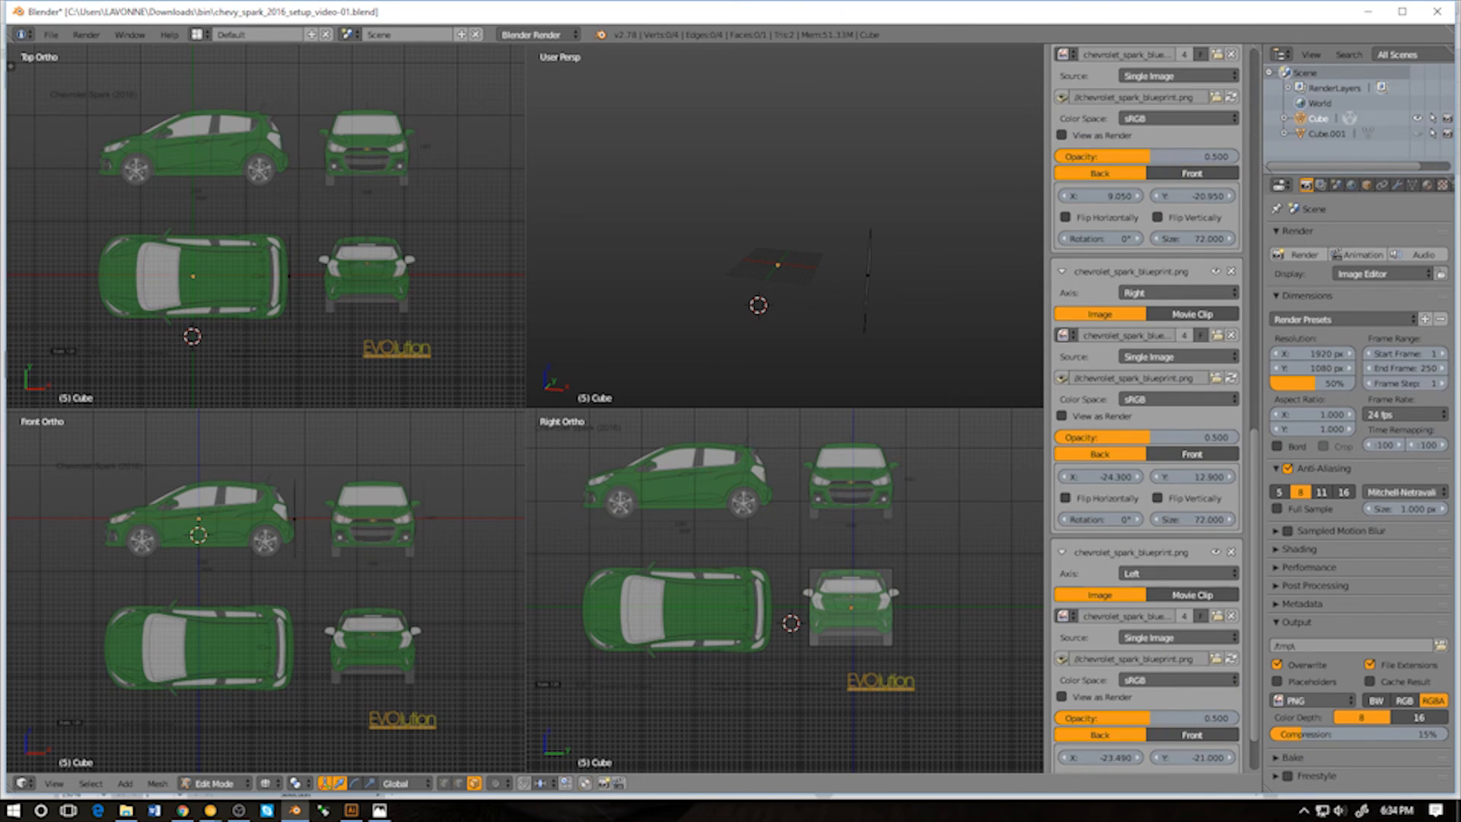
key(Tab)
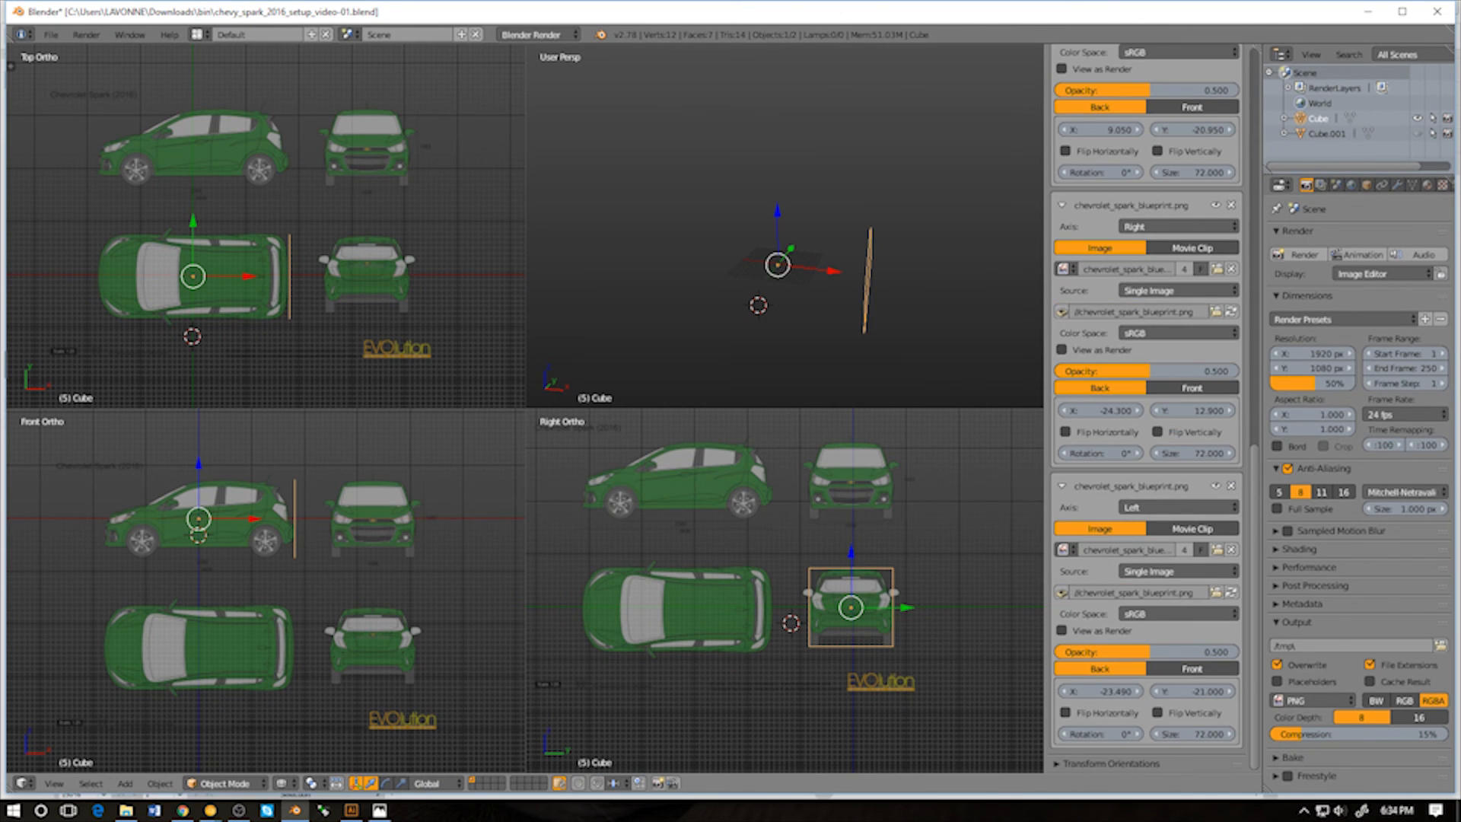
Hide the single-face cube, then show the full cube Cube.001 and select it in solid shading
key(h)
click(1417, 134)
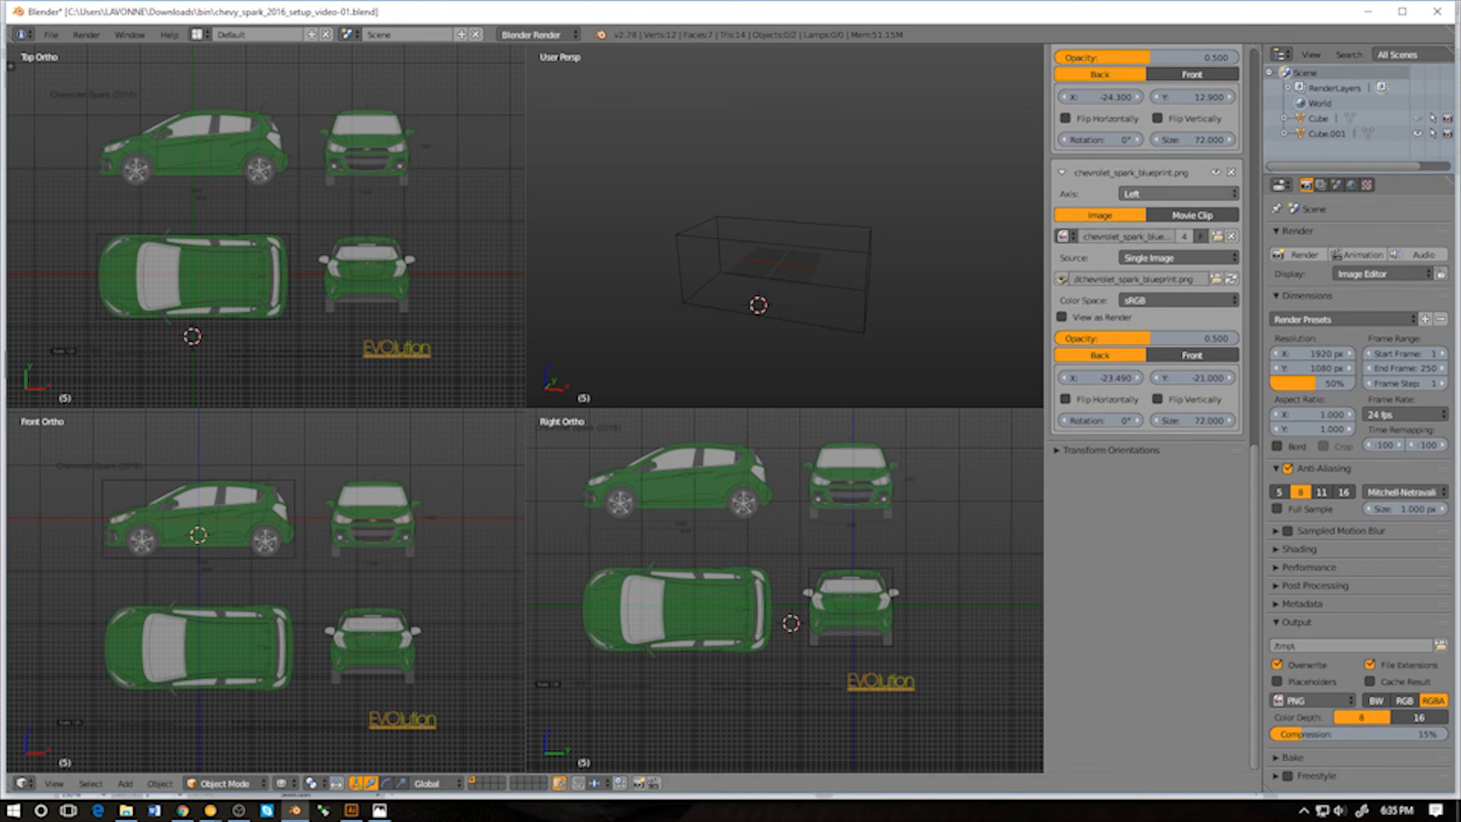
key(z)
right_click(776, 267)
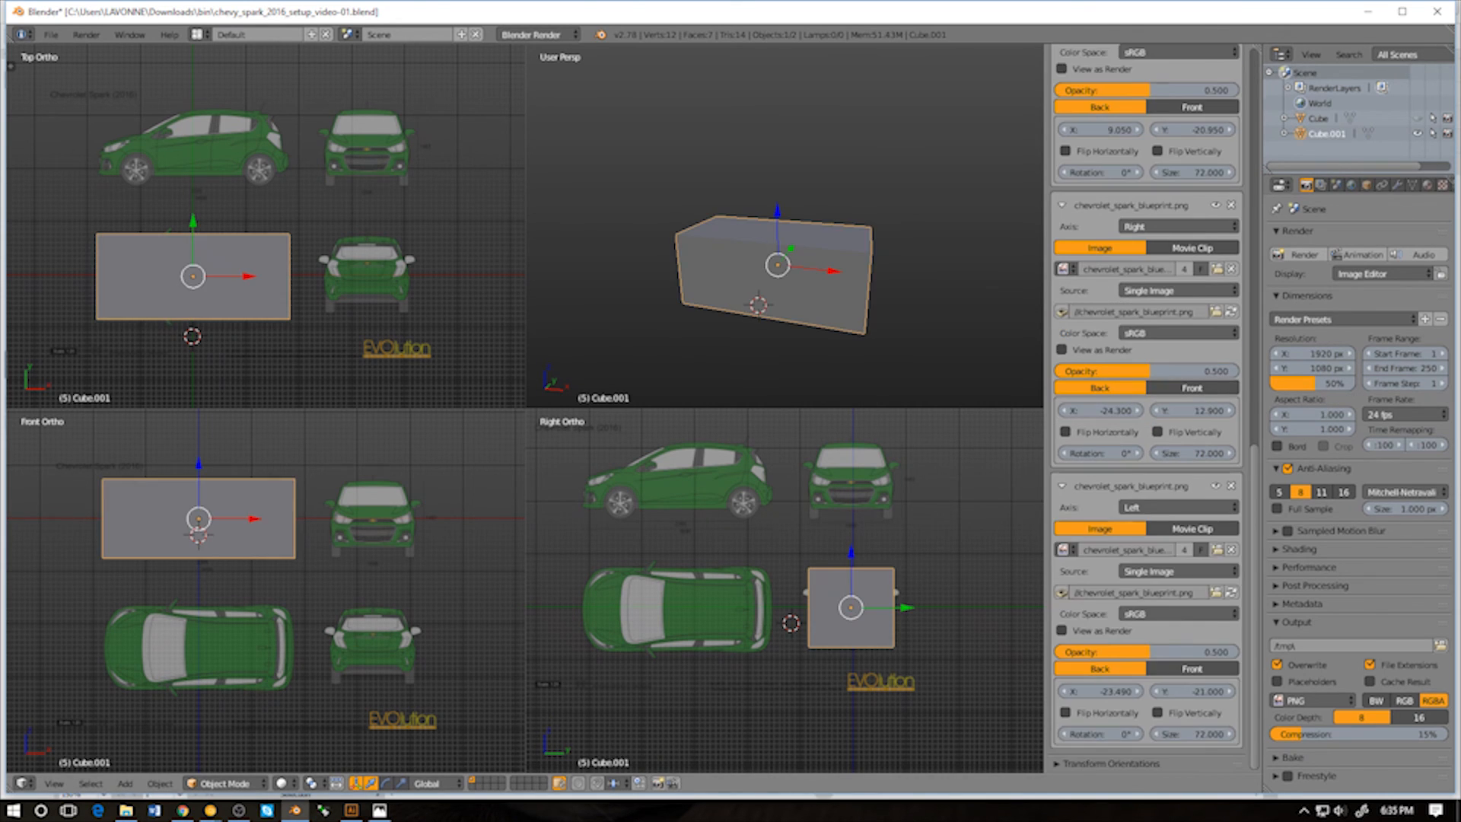
Enter Edit Mode on Cube.001 and select its end face at the car's rear
key(Tab)
middle_drag(894, 280, 849, 291)
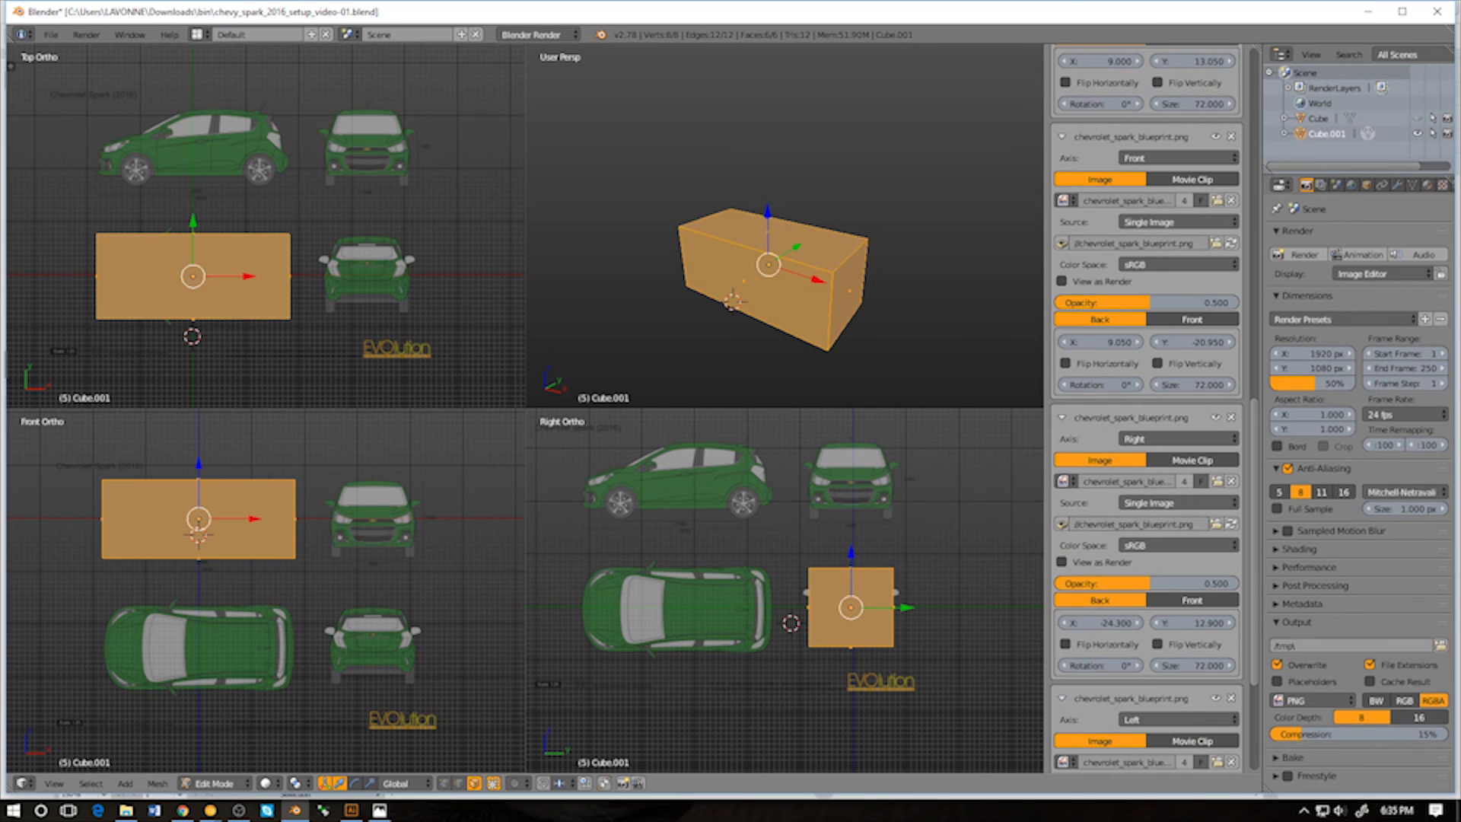
right_click(849, 291)
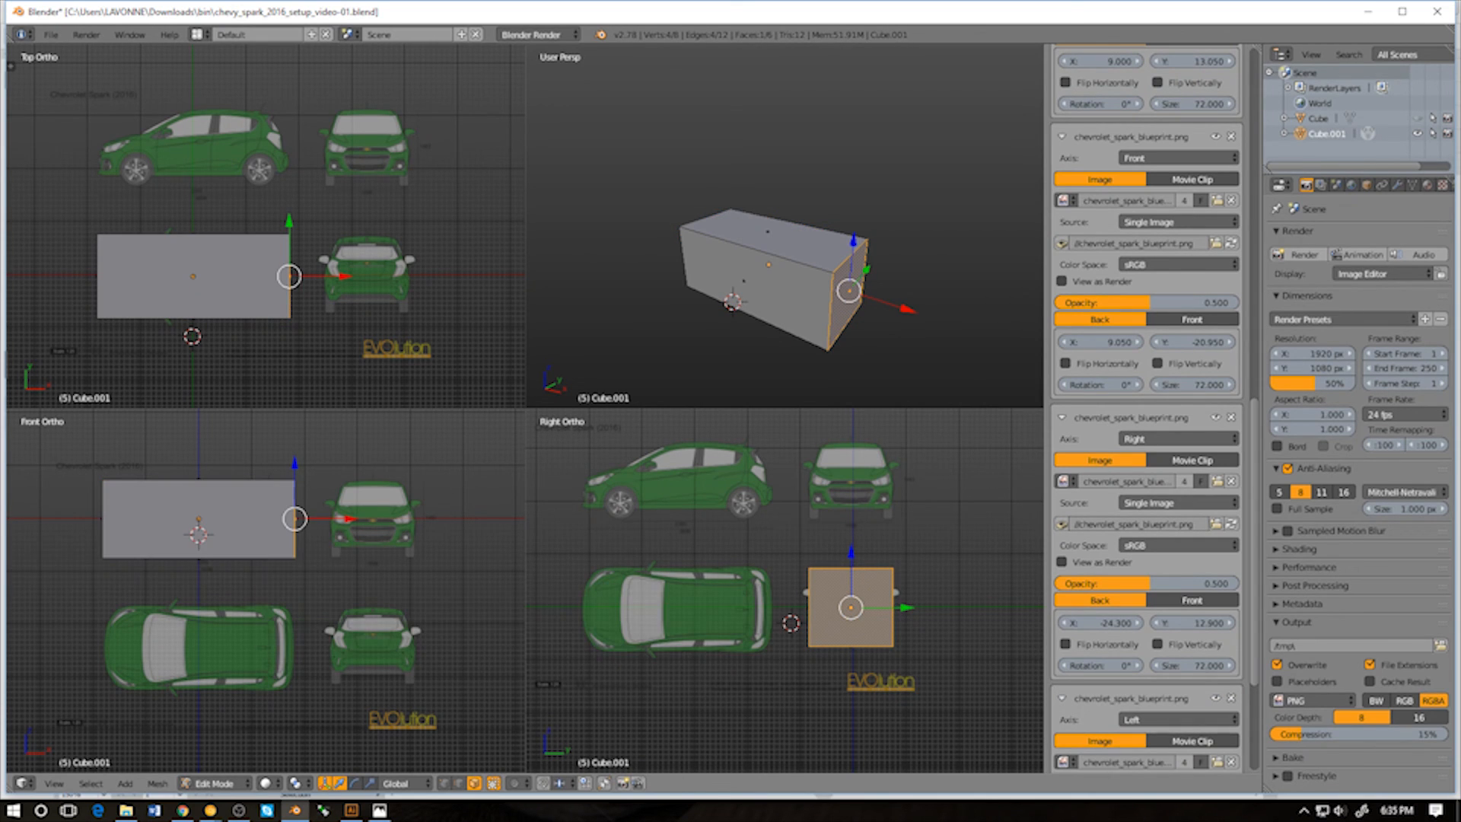
Save the scene as a new incremented version named chevy_spark_2016_setup_video-02.blend
key(ctrl+shift+s)
key(KP_Add)
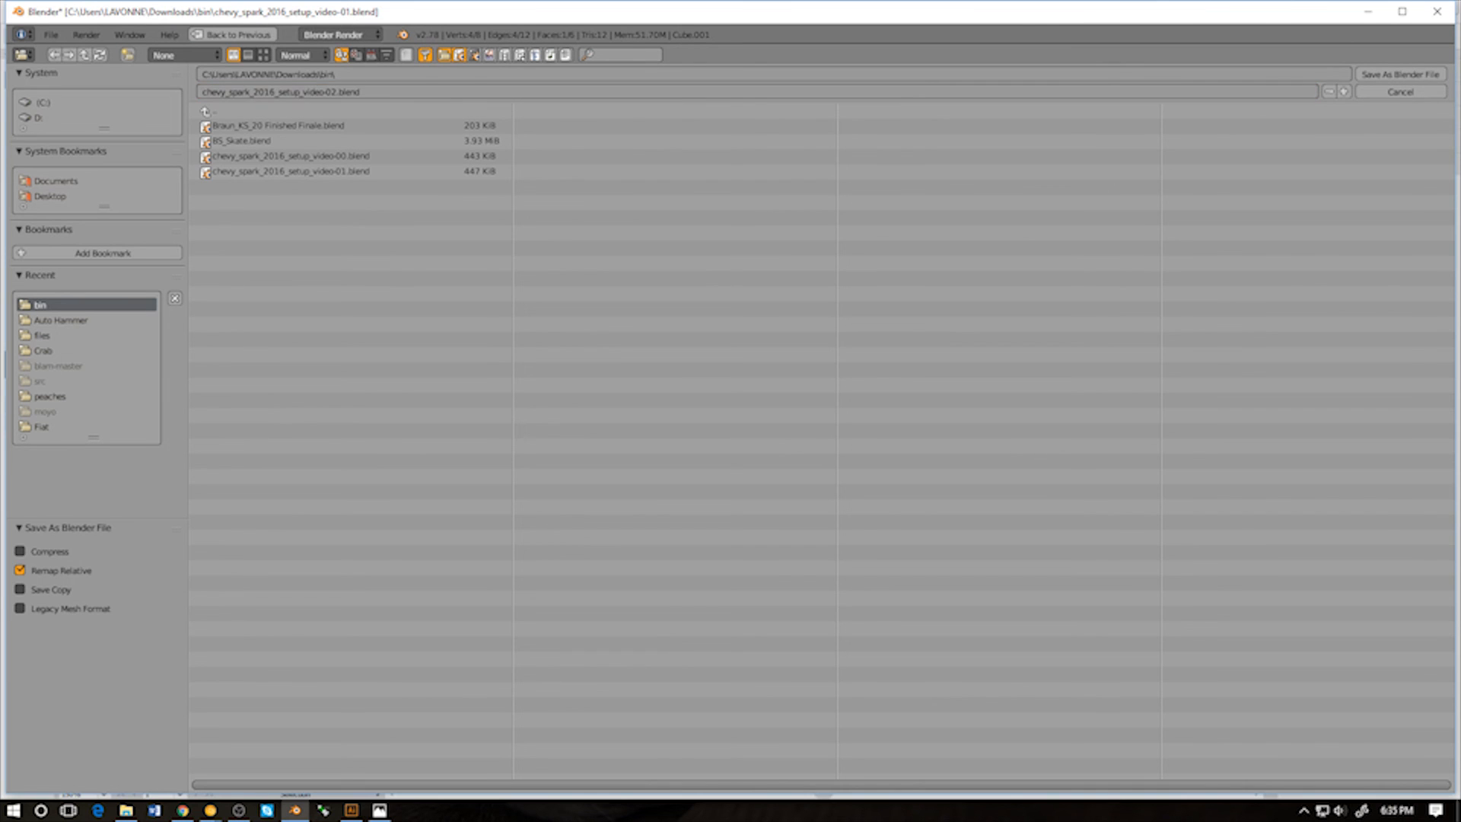
key(Return)
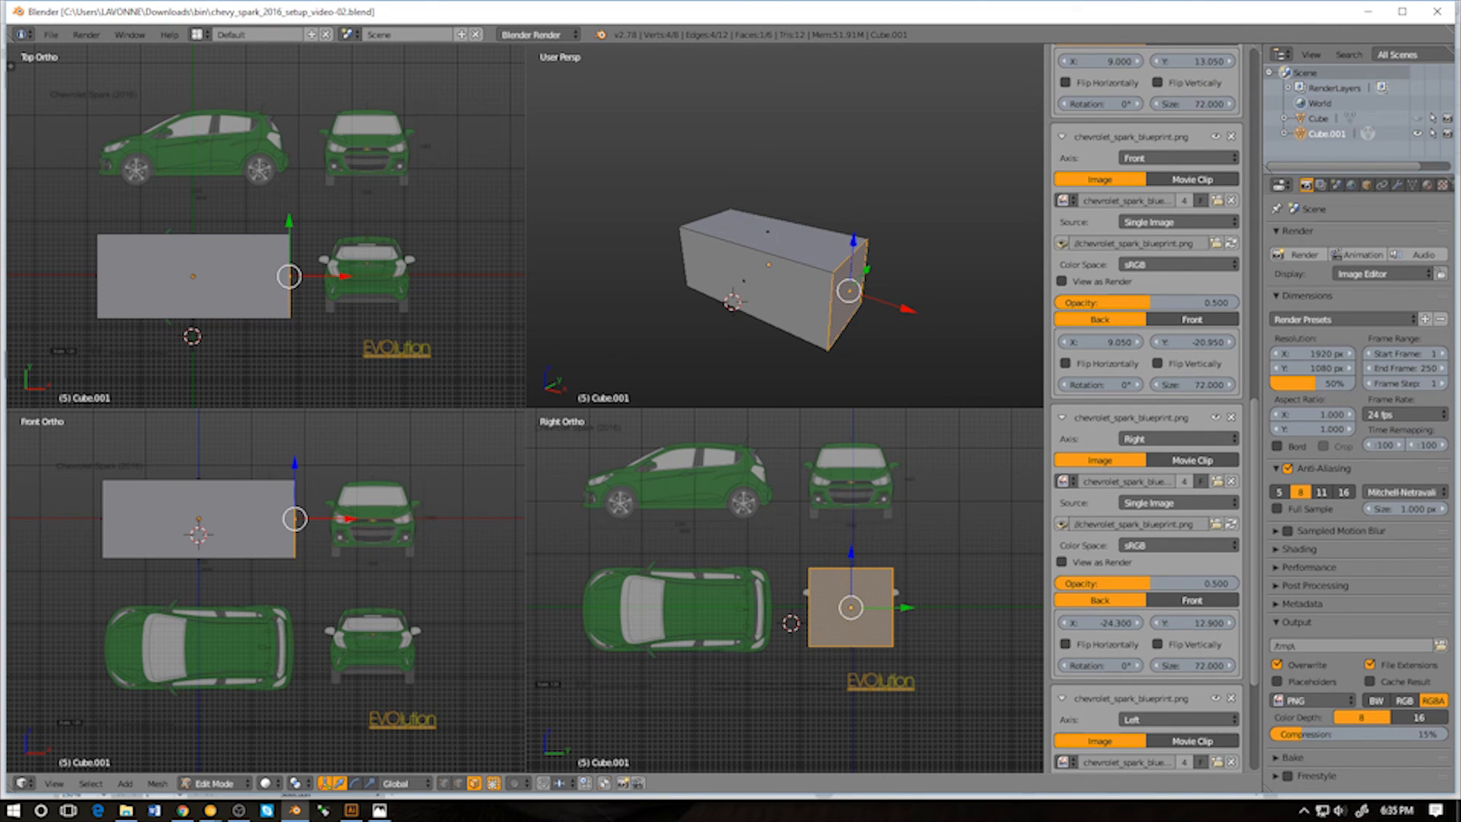
Reselect Cube.001's rear end face in wireframe and move it slightly along X to meet the rear bumper in the side drawing
shift+middle_drag(251, 586, 210, 596)
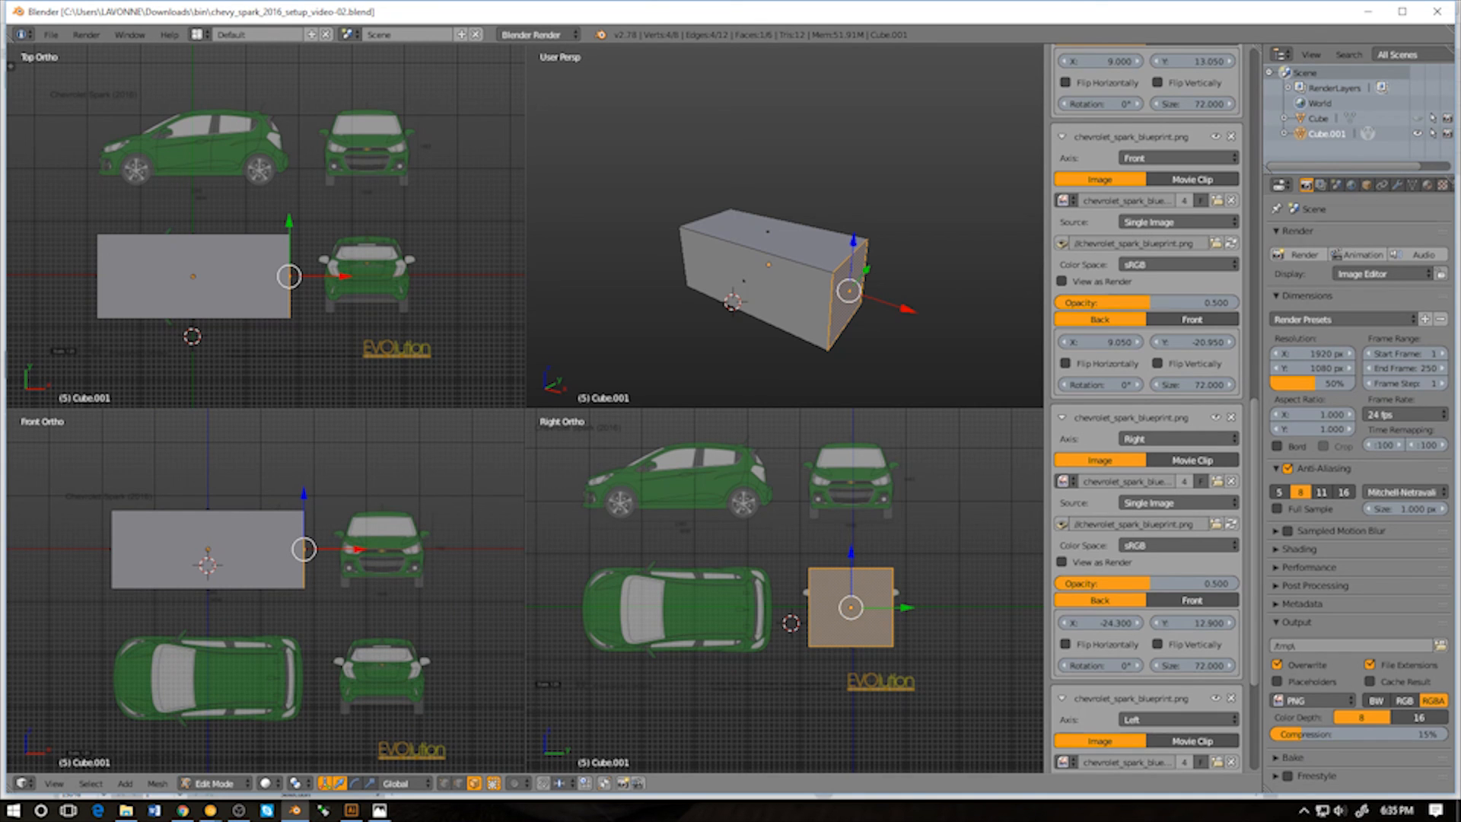
key(a)
key(a)
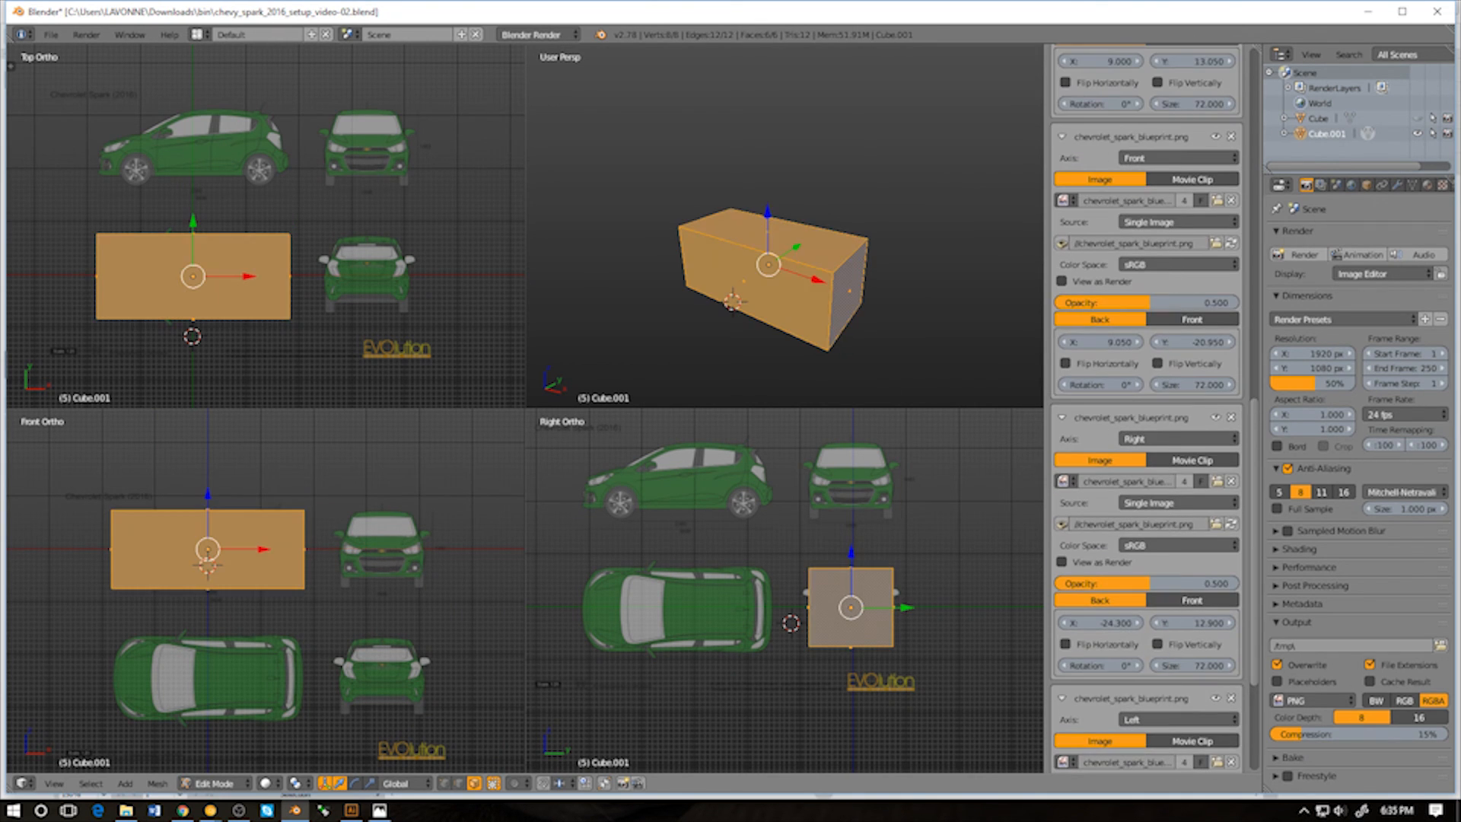
right_click(849, 291)
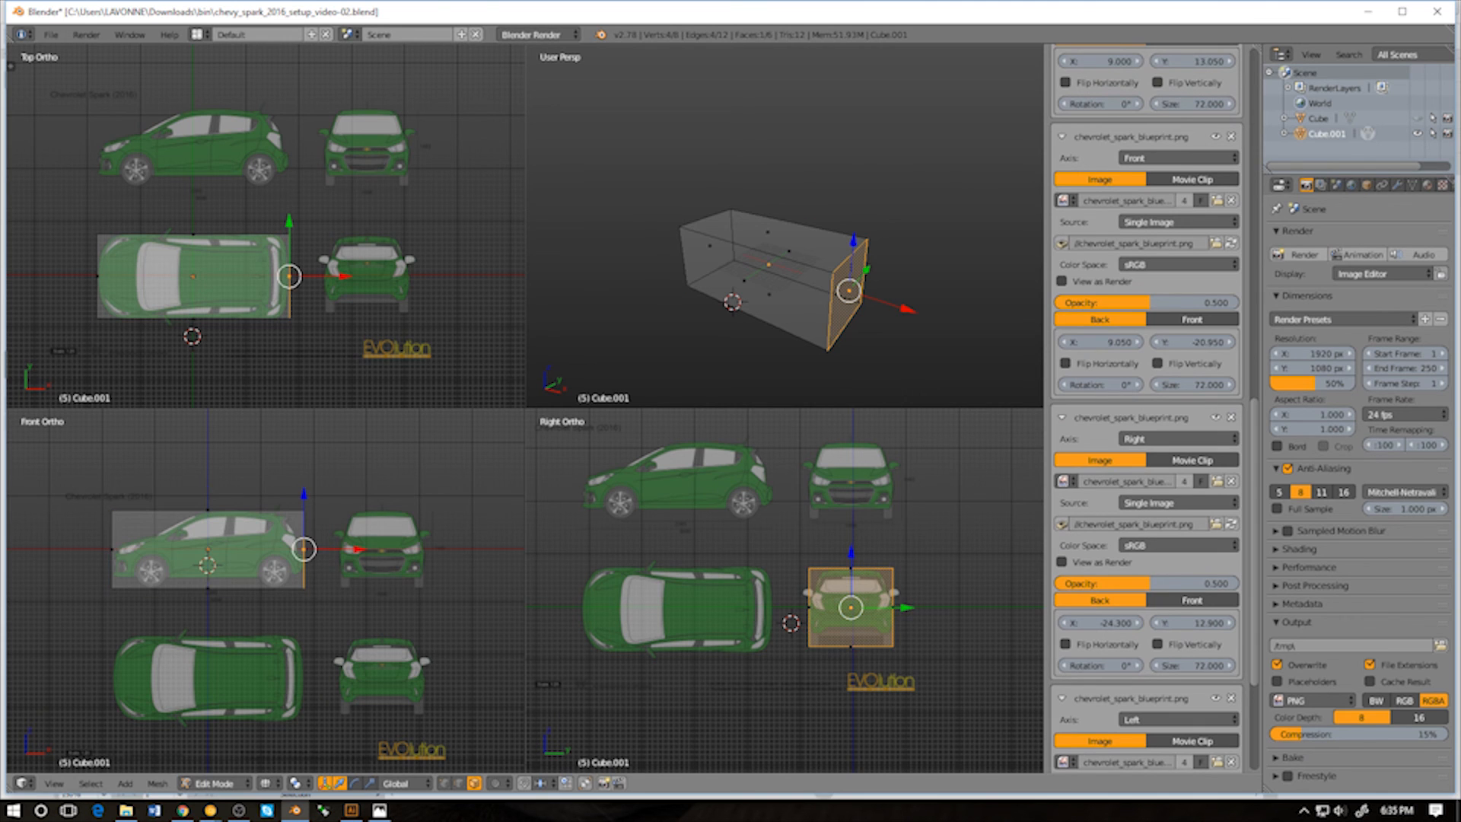
scroll(304, 548, up, 9)
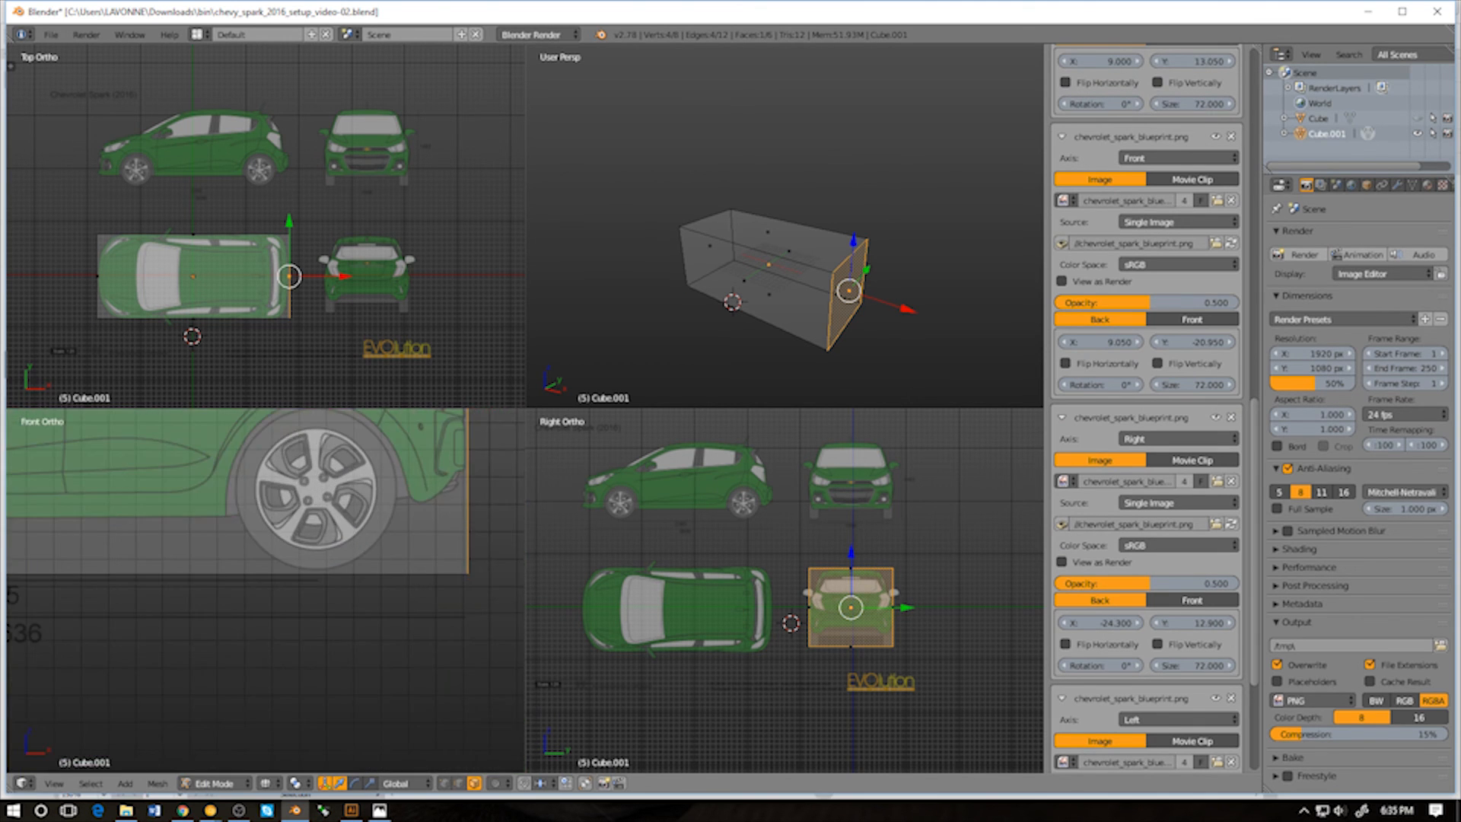
scroll(304, 548, up, 3)
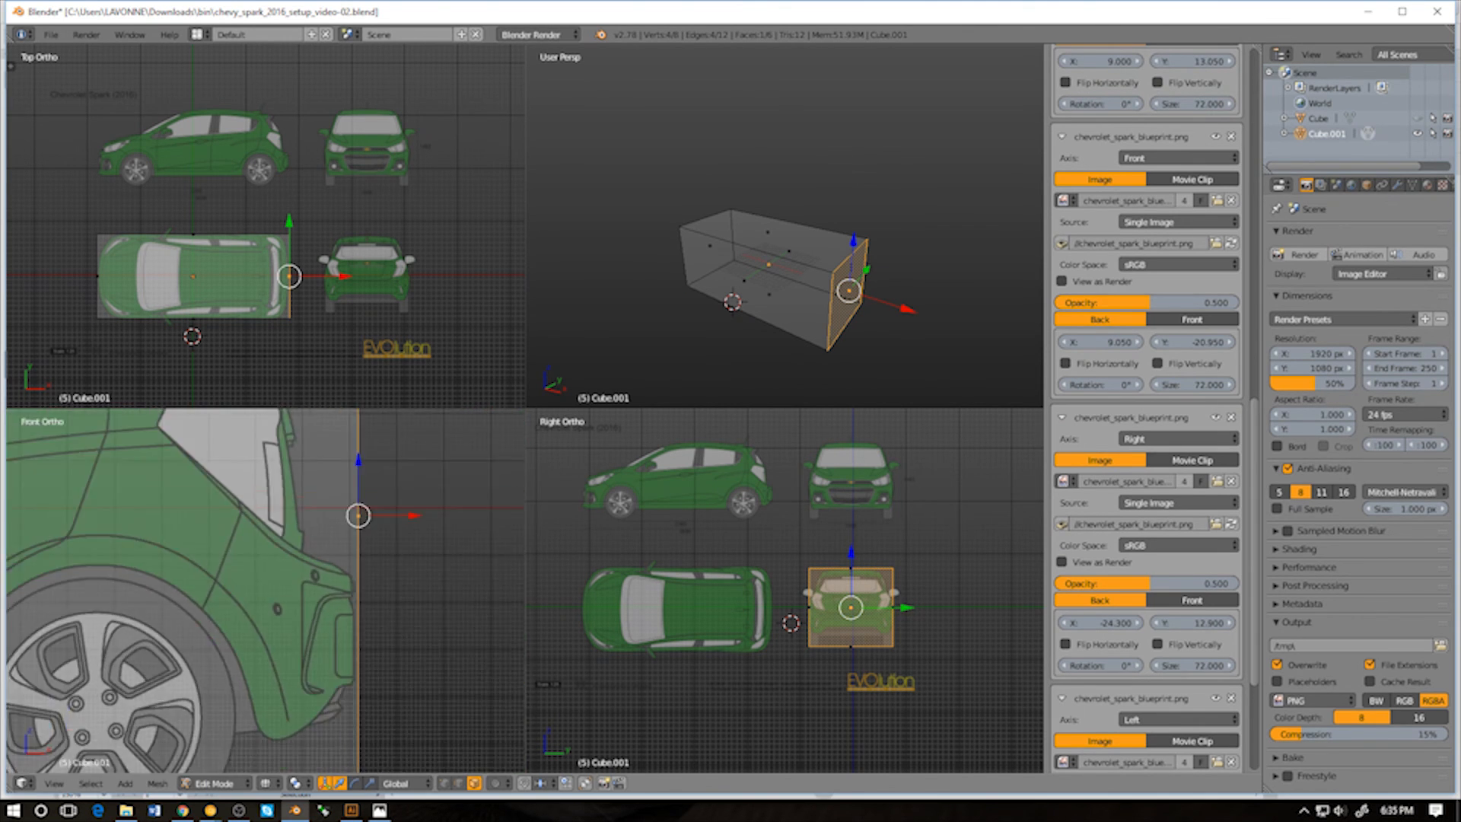
scroll(304, 548, up, 4)
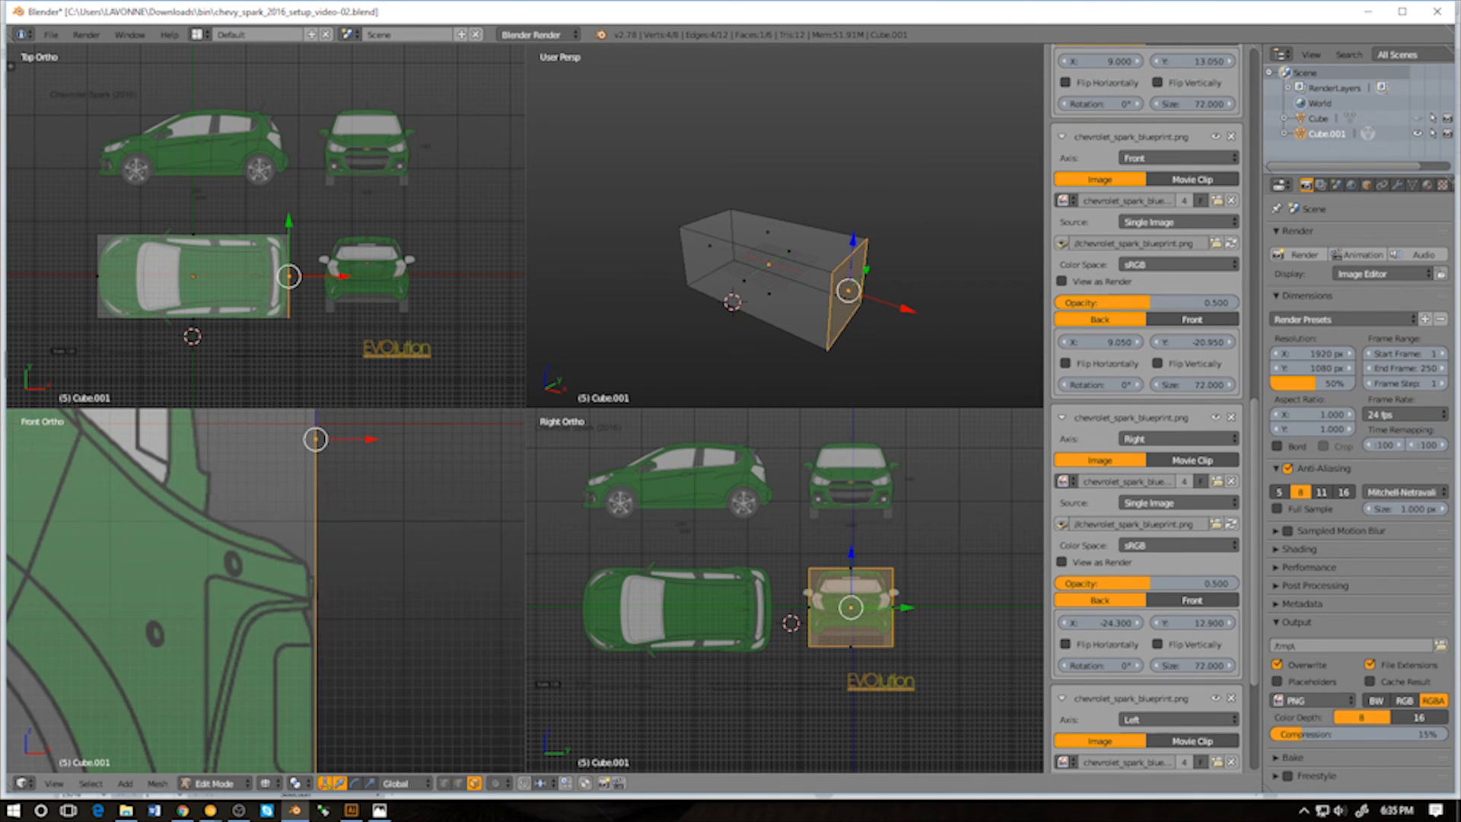
Select Cube.001's front end face and move it slightly along X to meet the front bumper in the side drawing
scroll(304, 548, down, 8)
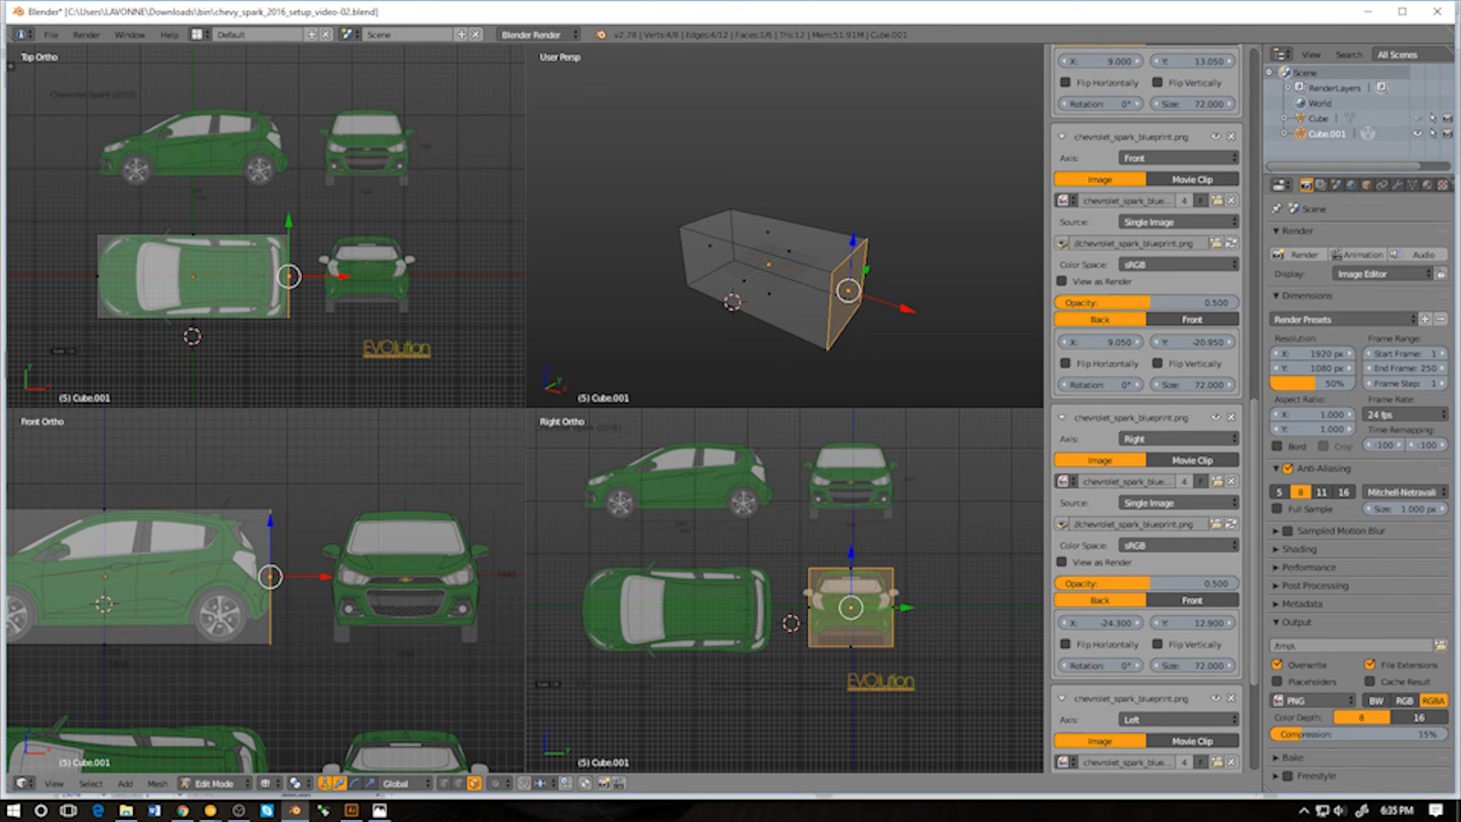
middle_drag(707, 304, 871, 304)
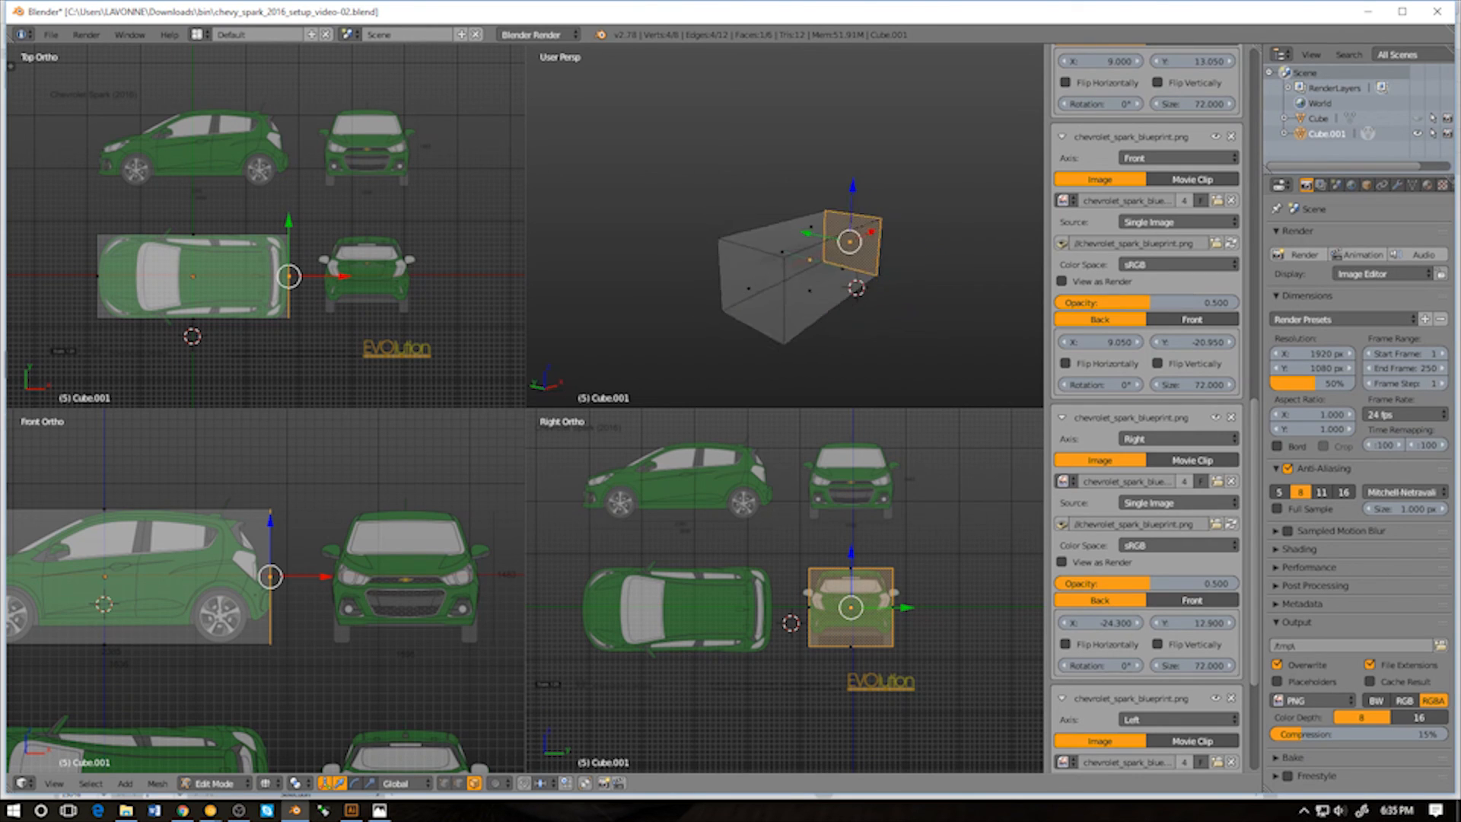
right_click(748, 288)
shift+middle_drag(122, 578, 396, 573)
scroll(343, 573, up, 5)
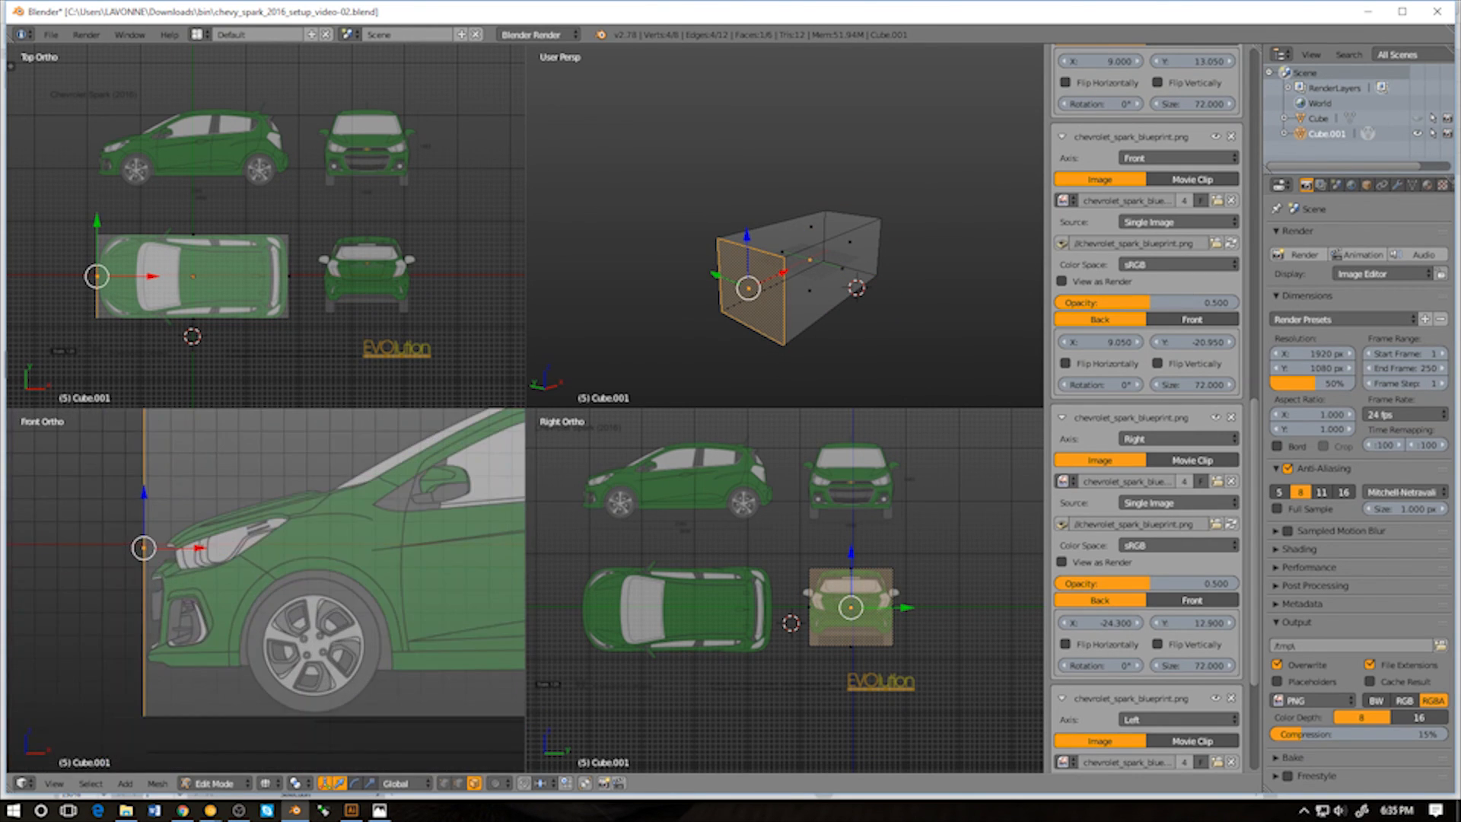
shift+middle_drag(251, 572, 382, 551)
scroll(382, 551, up, 3)
drag(339, 478, 345, 479)
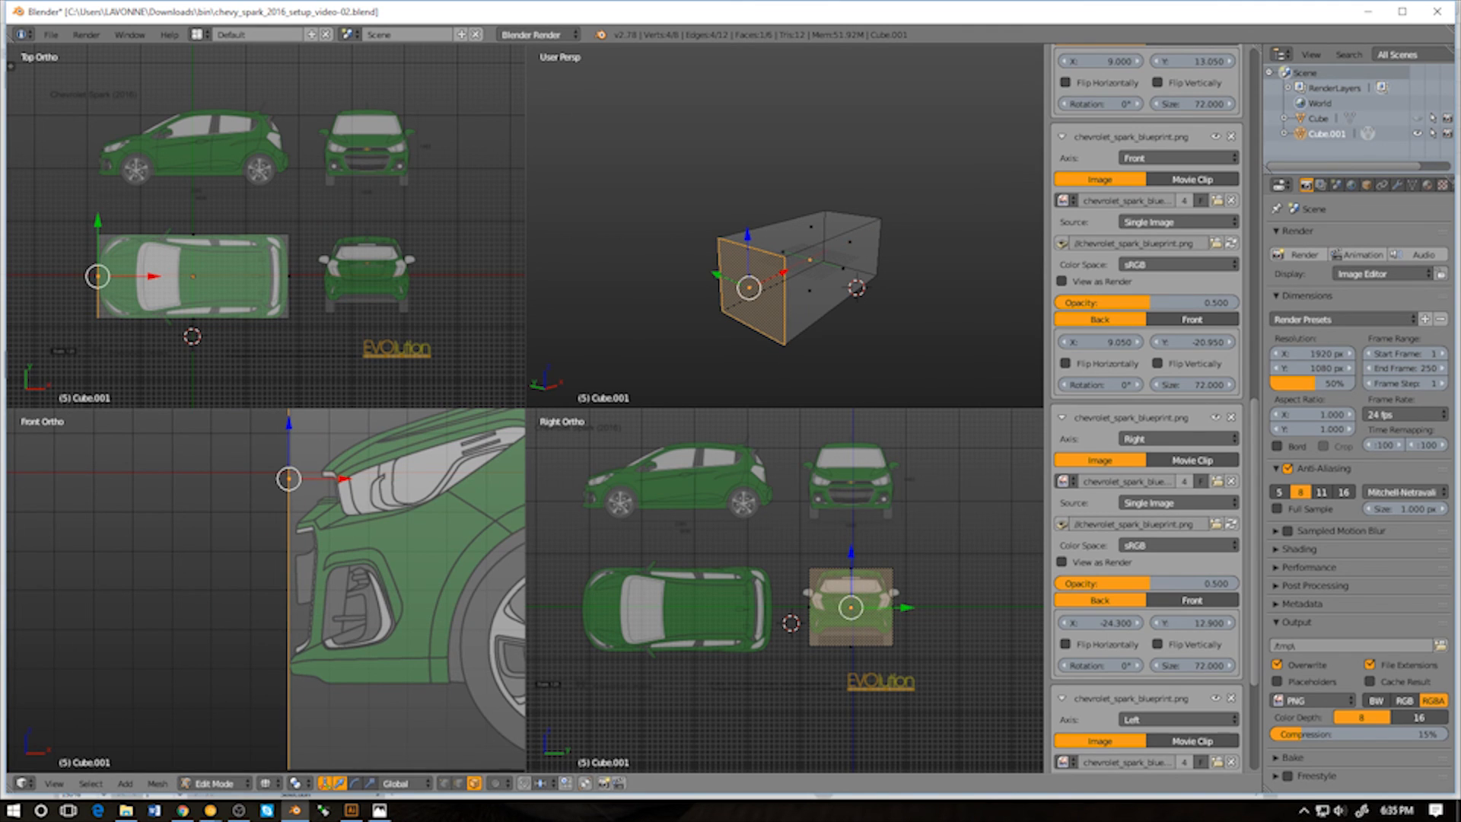
Select Cube.001's bottom face and move it slightly up along Z to meet the bottom of the wheels in the side drawing
right_click(811, 227)
shift+middle_drag(875, 578, 837, 570)
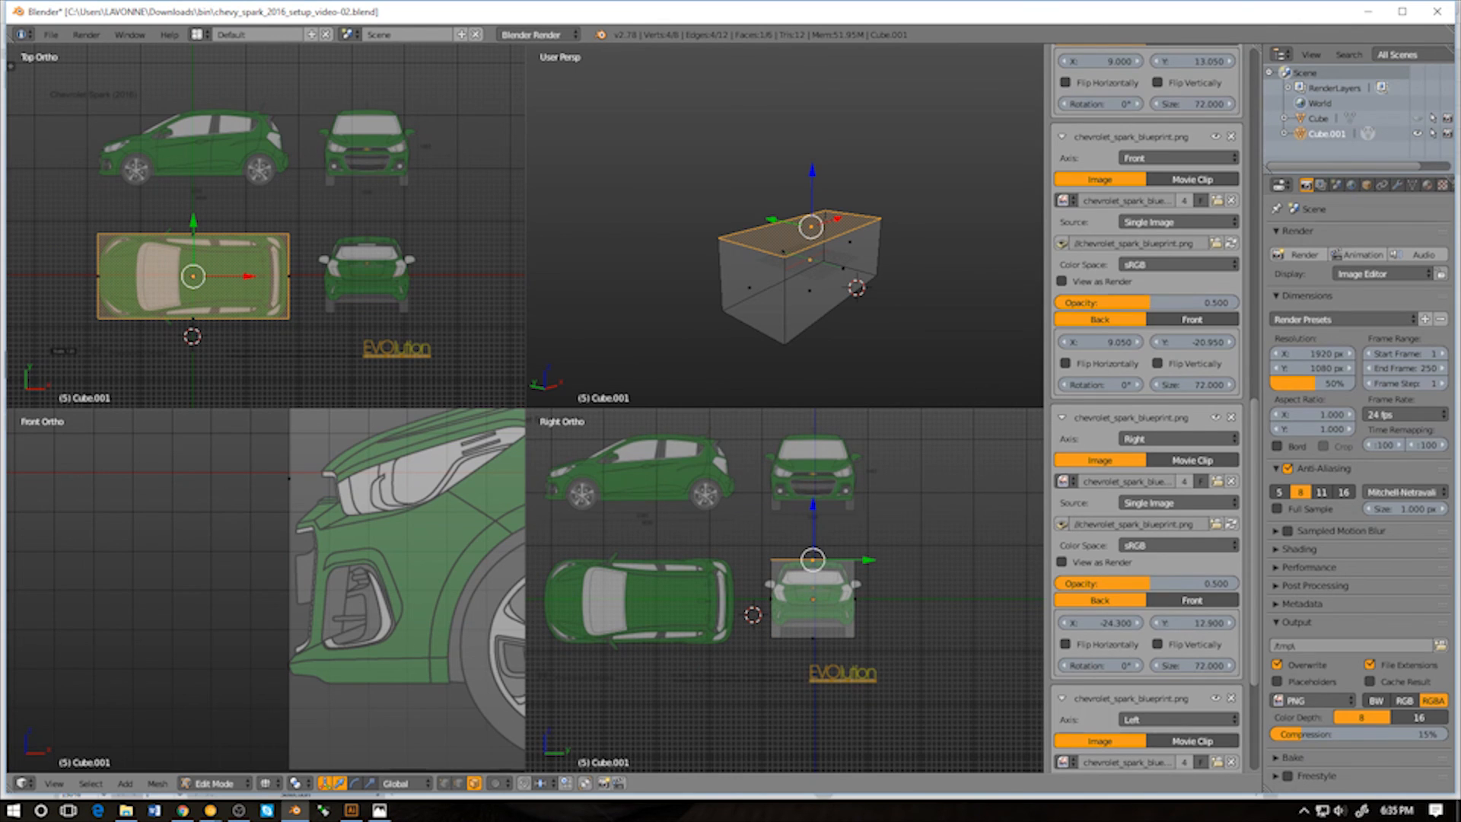
shift+middle_drag(267, 510, 24, 494)
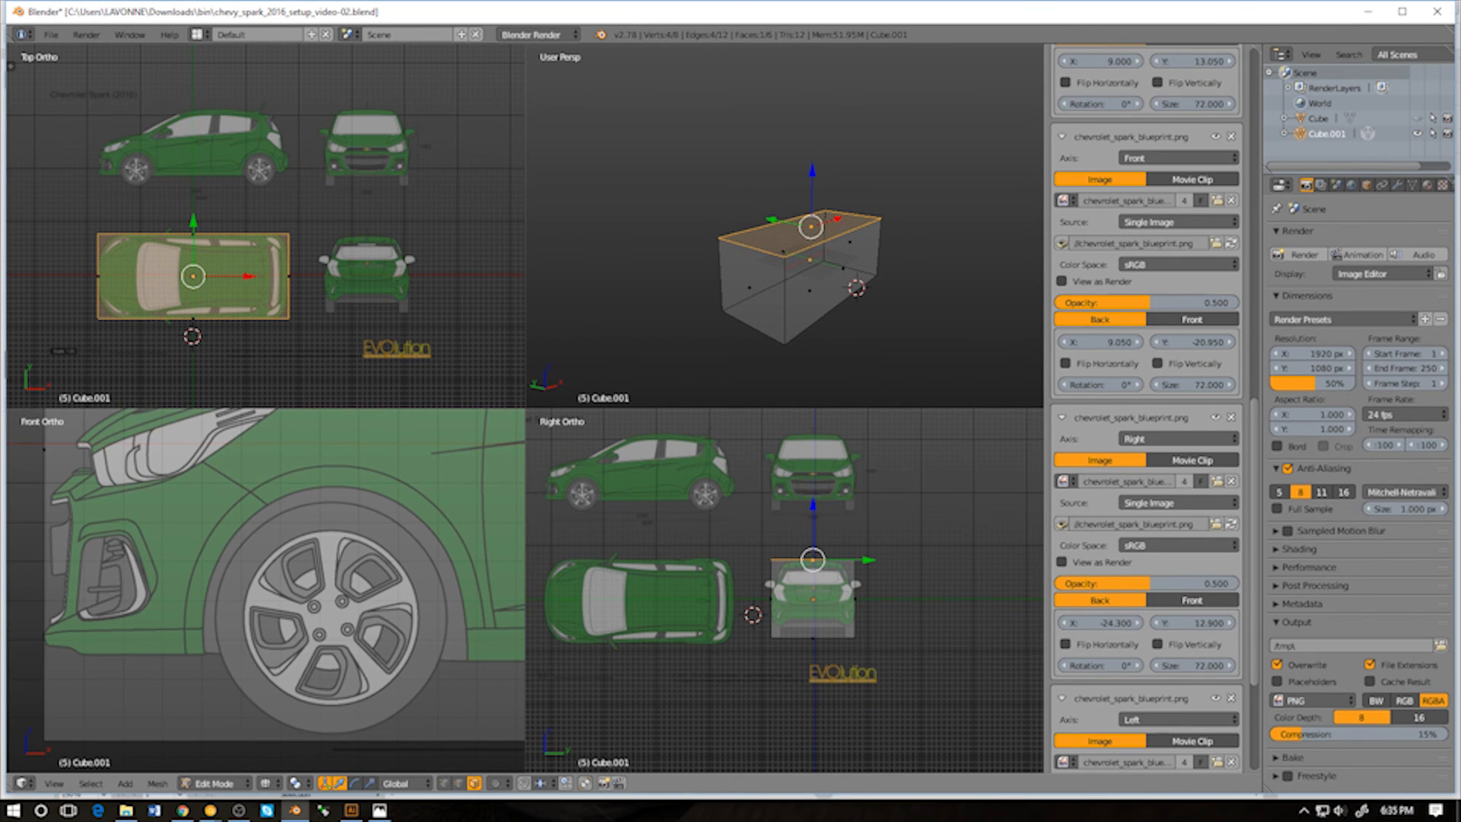
middle_drag(845, 292, 786, 220)
right_click(803, 283)
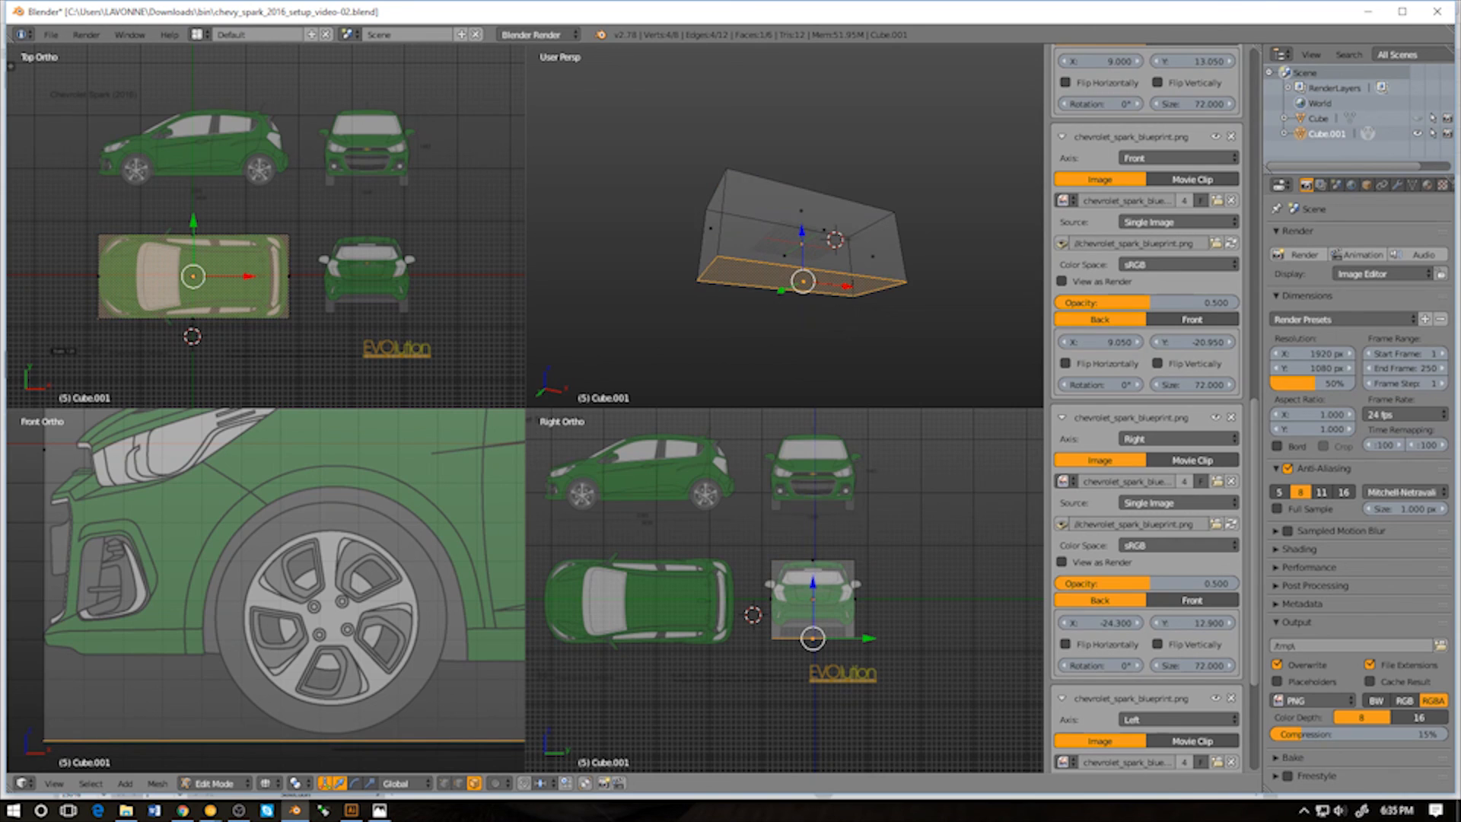
shift+middle_drag(684, 578, 664, 552)
shift+middle_drag(426, 631, 190, 528)
scroll(191, 528, down, 6)
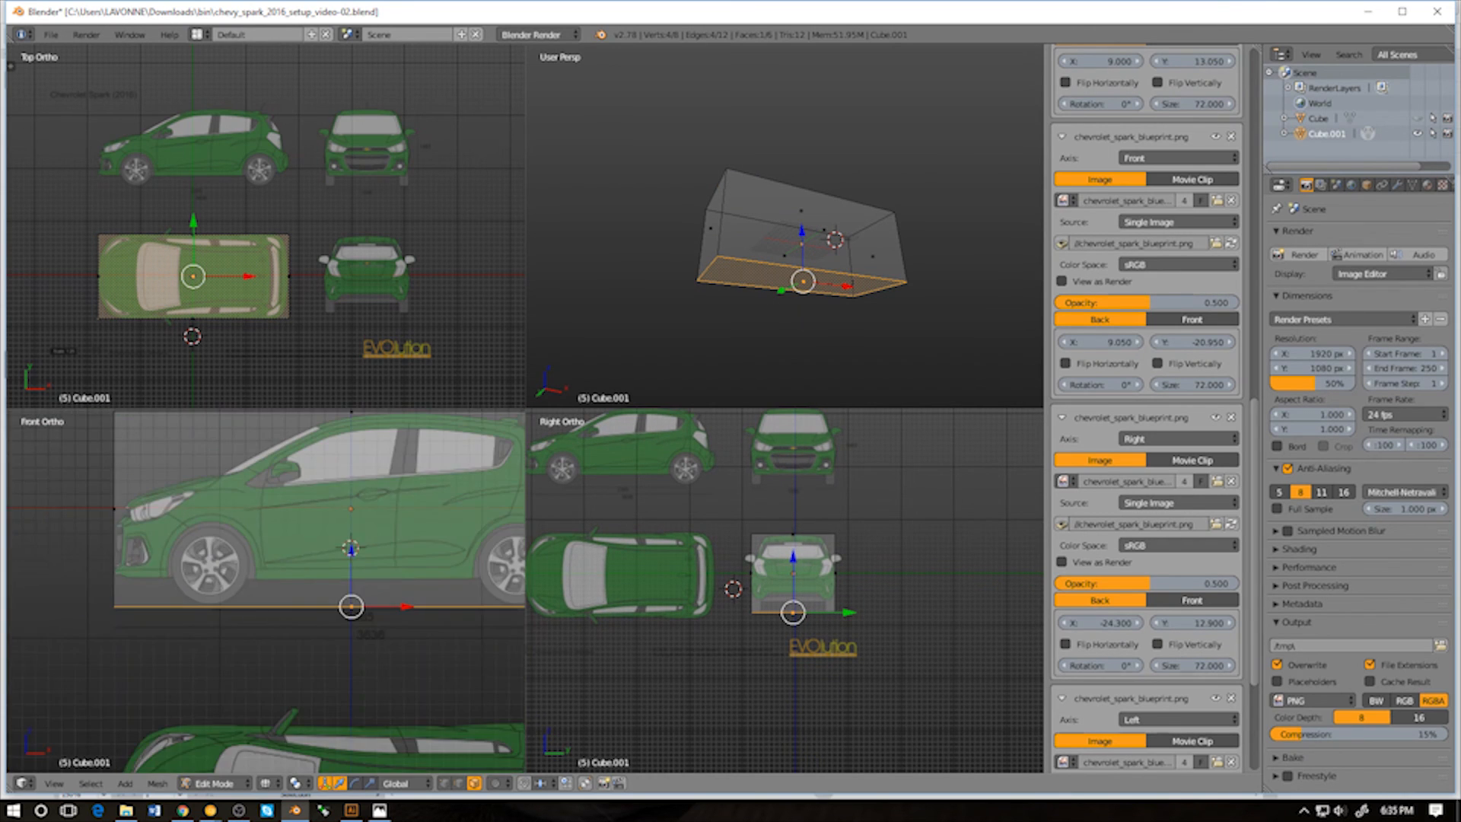
scroll(389, 477, up, 3)
drag(320, 654, 320, 651)
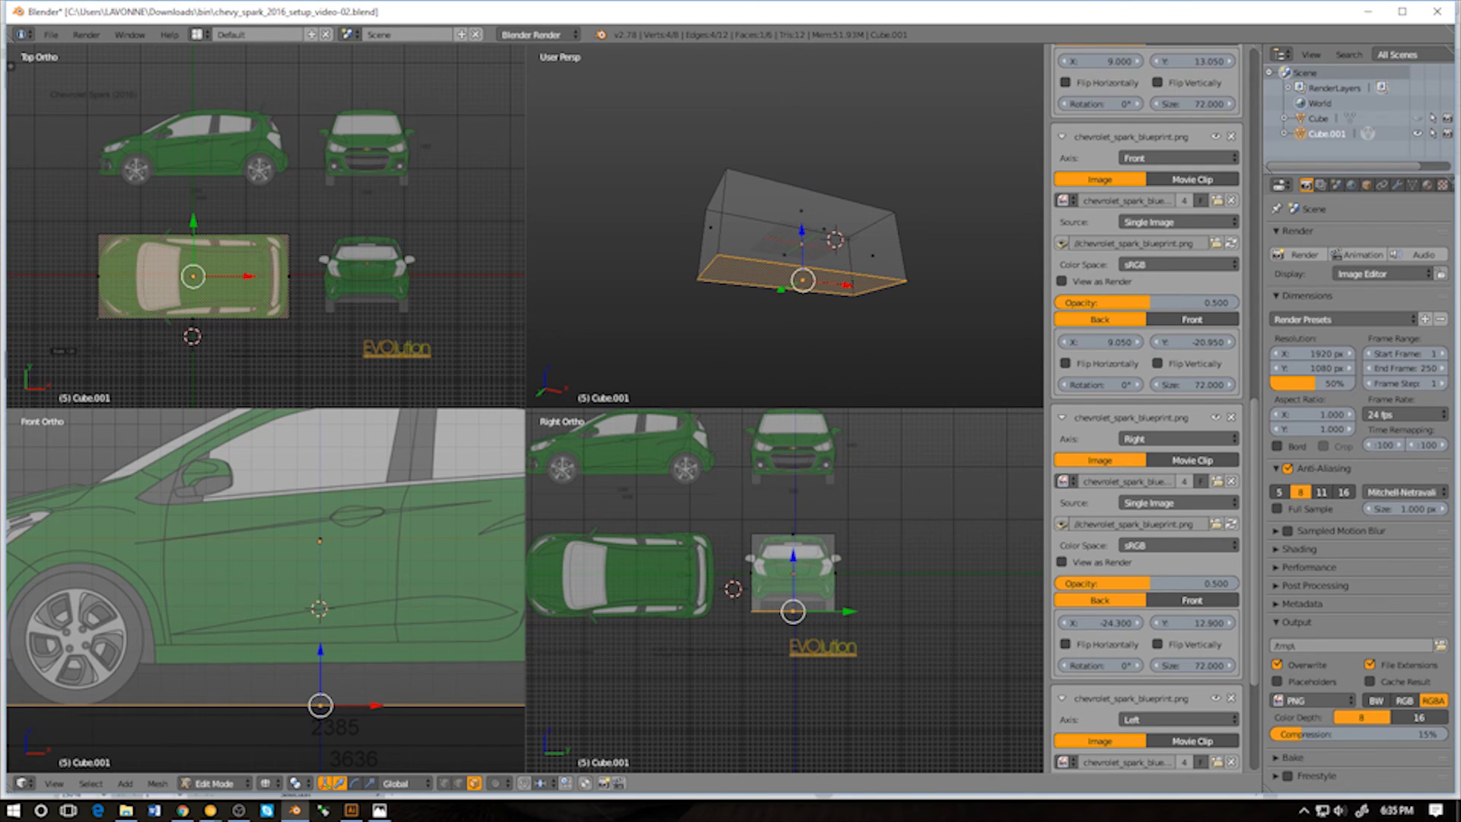
Select Cube.001's top face, lower it about 0.116 along Z to the roofline in the side drawing, and check it against the rear drawing
middle_drag(796, 228, 803, 291)
right_click(804, 233)
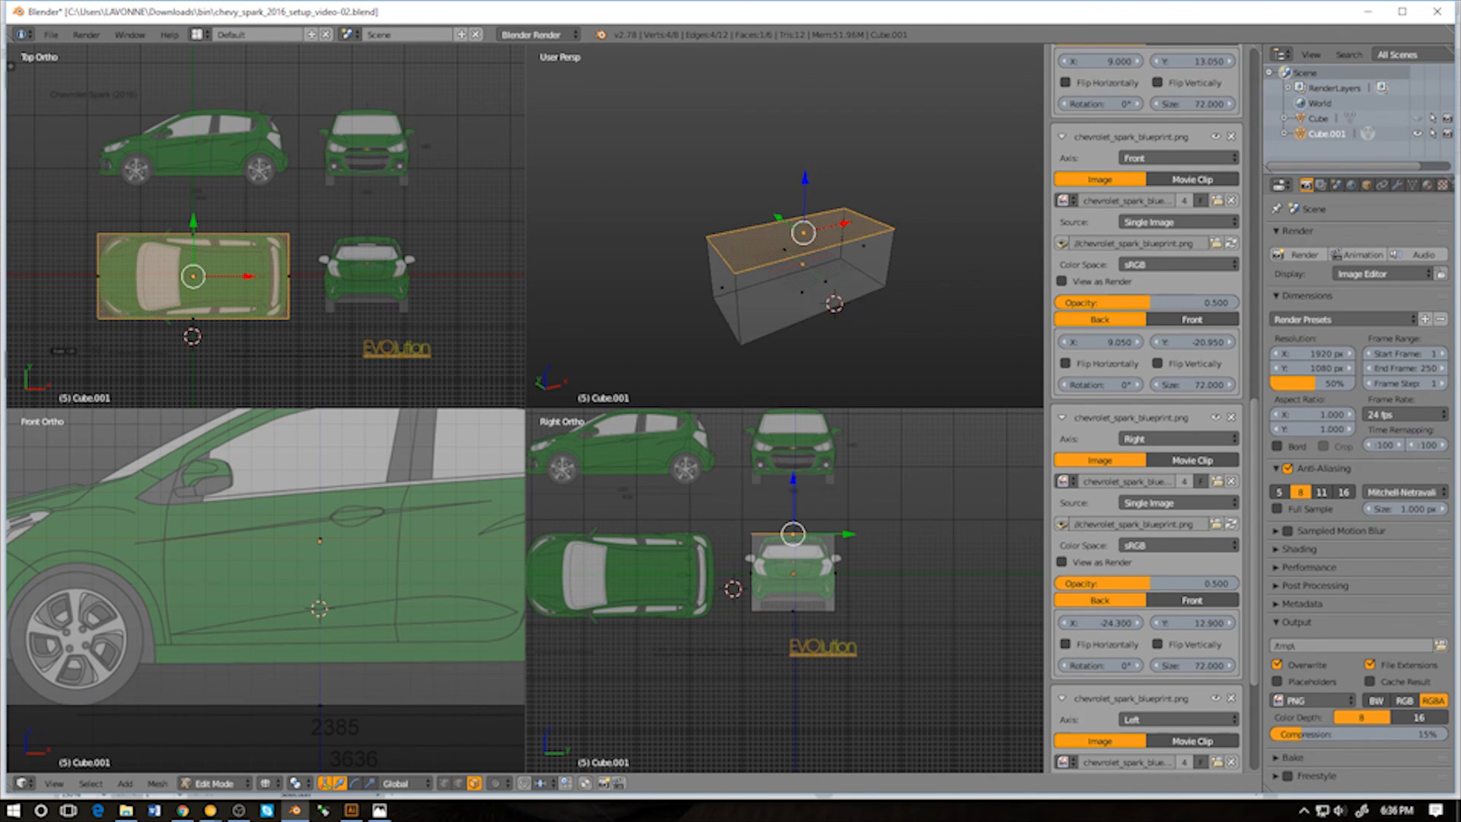
key(KP_Decimal)
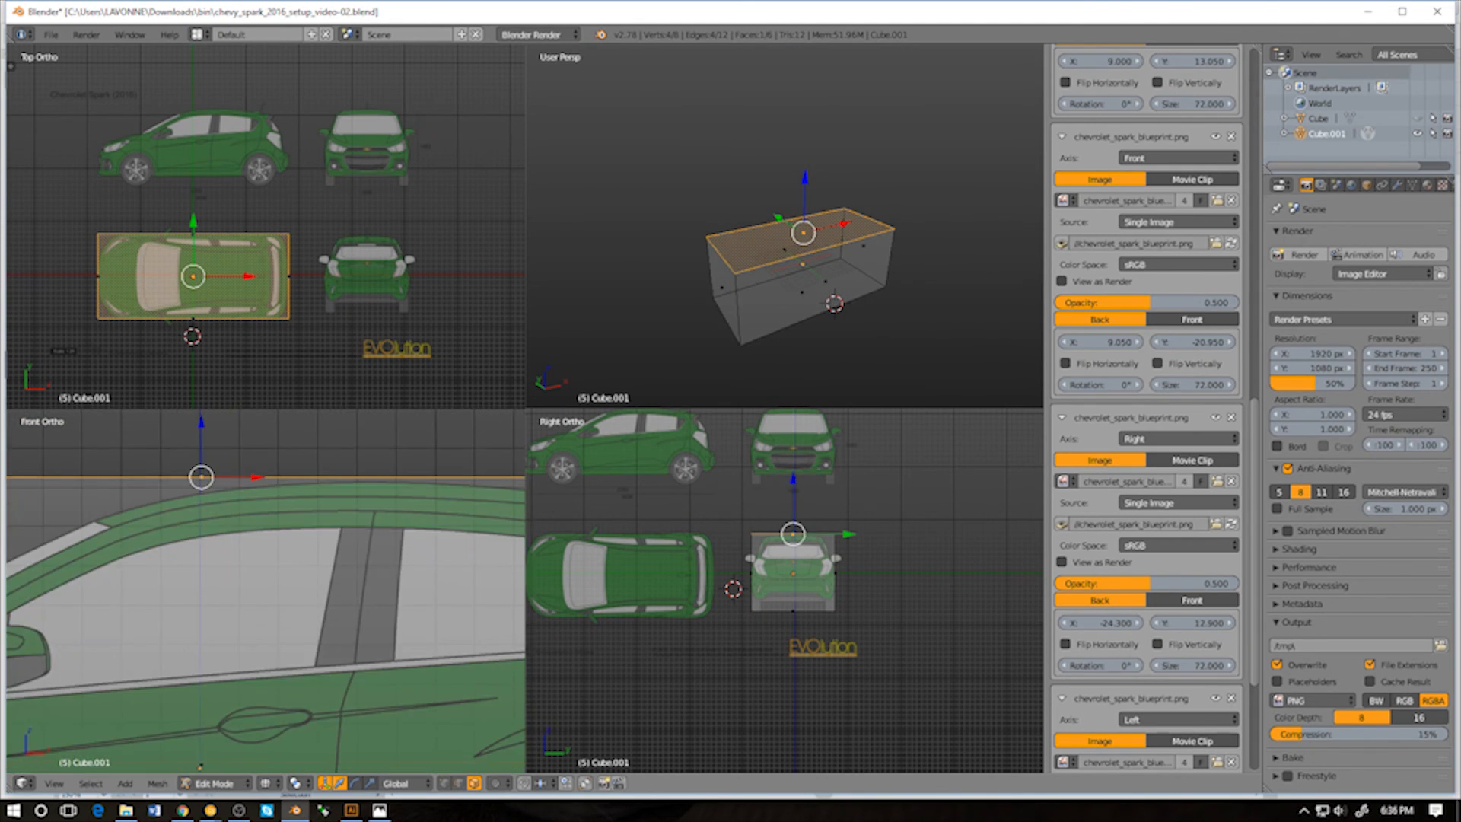
key(g)
key(z)
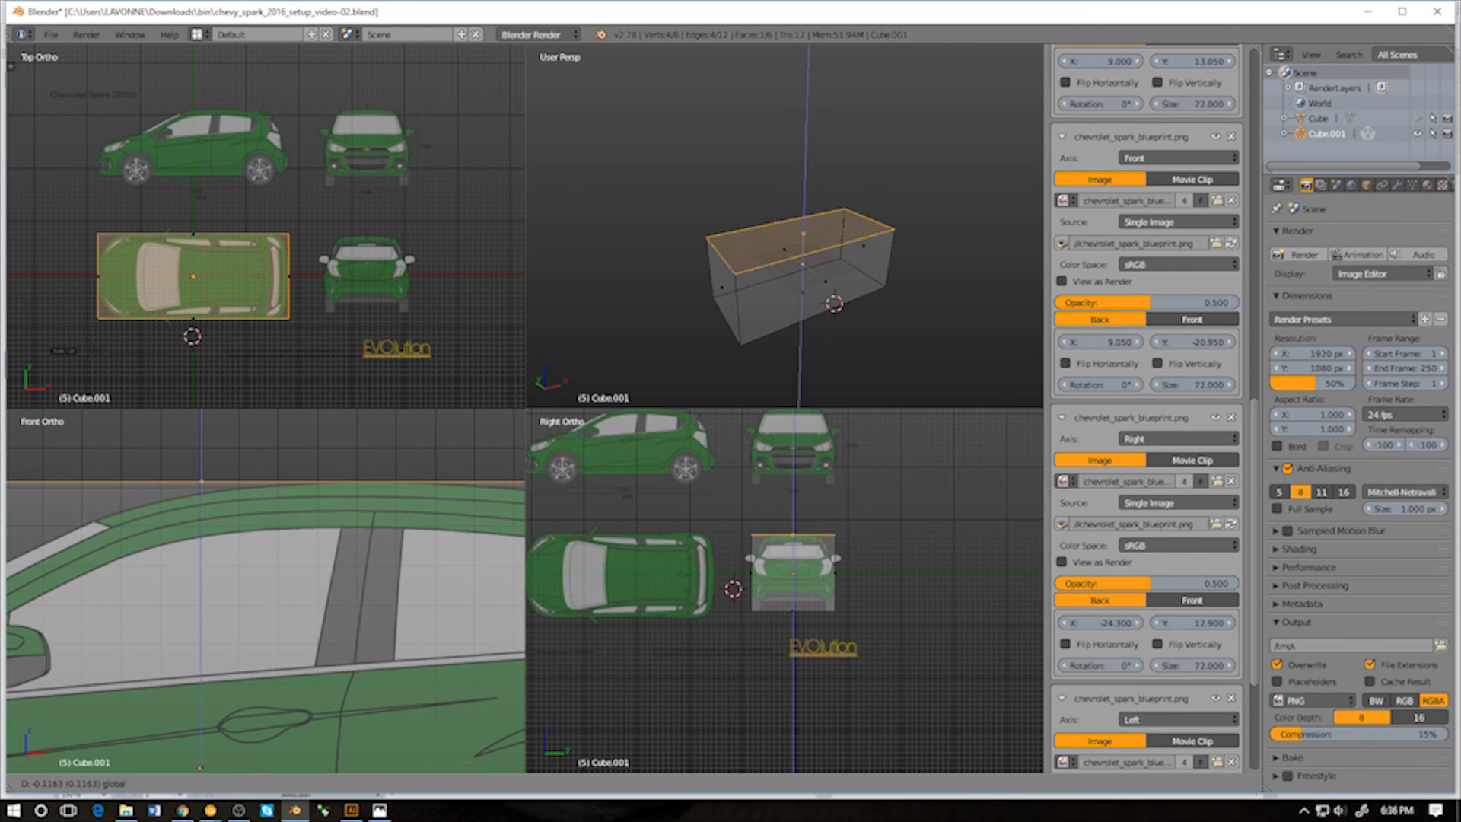
drag(200, 428, 201, 429)
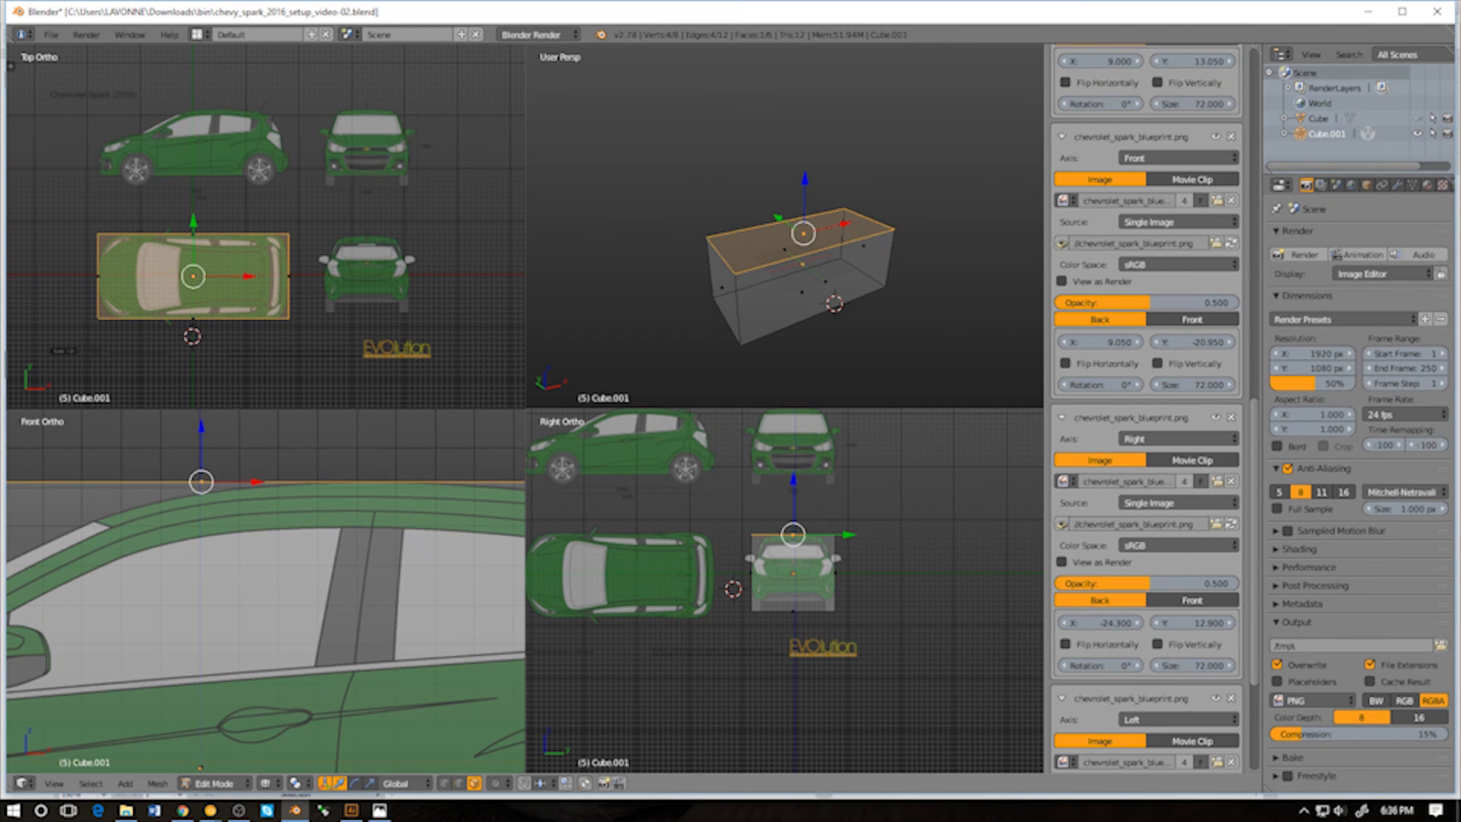
shift+middle_drag(791, 563, 752, 584)
key(KP_Decimal)
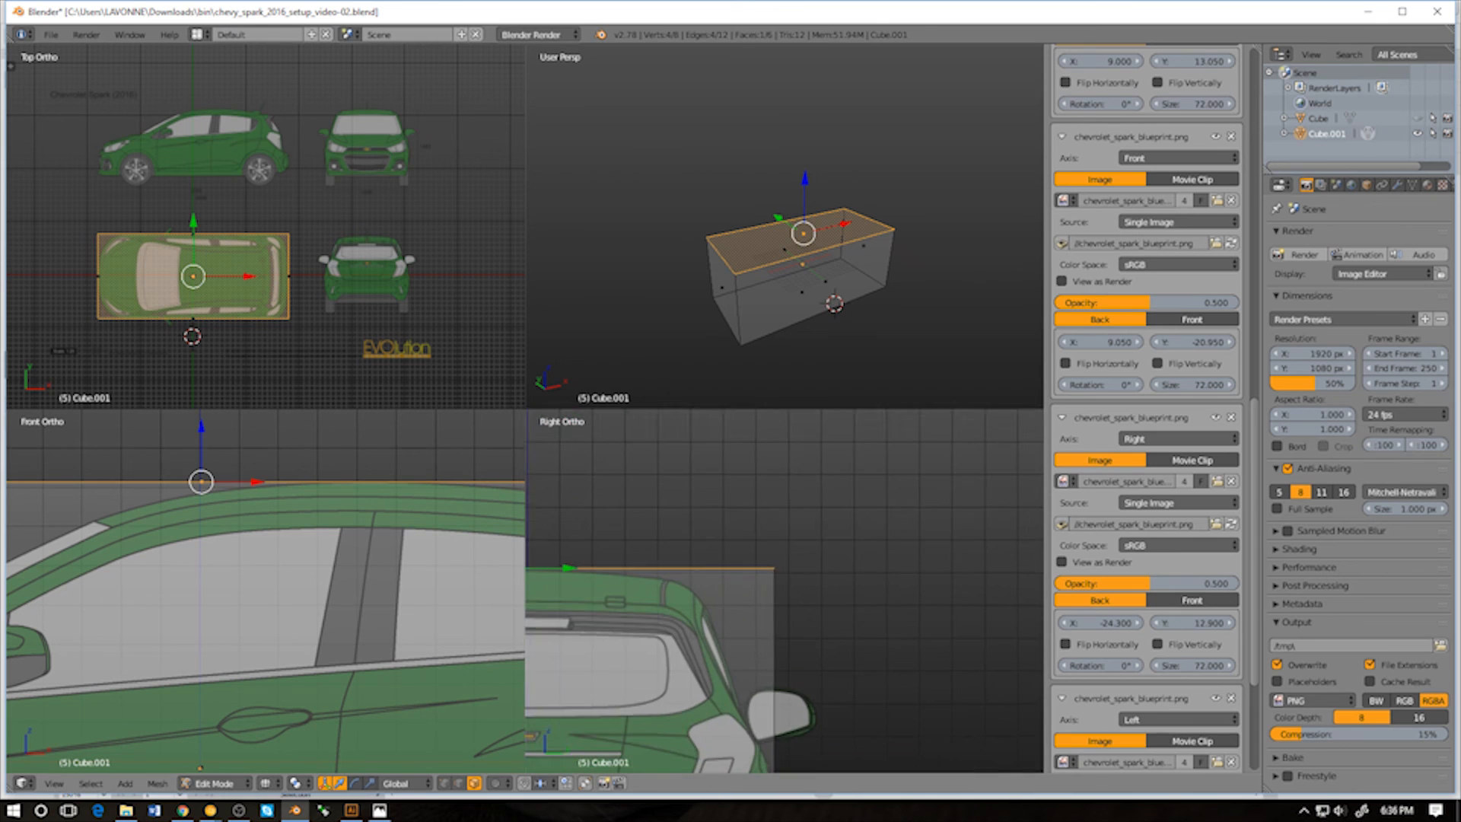
scroll(708, 535, up, 4)
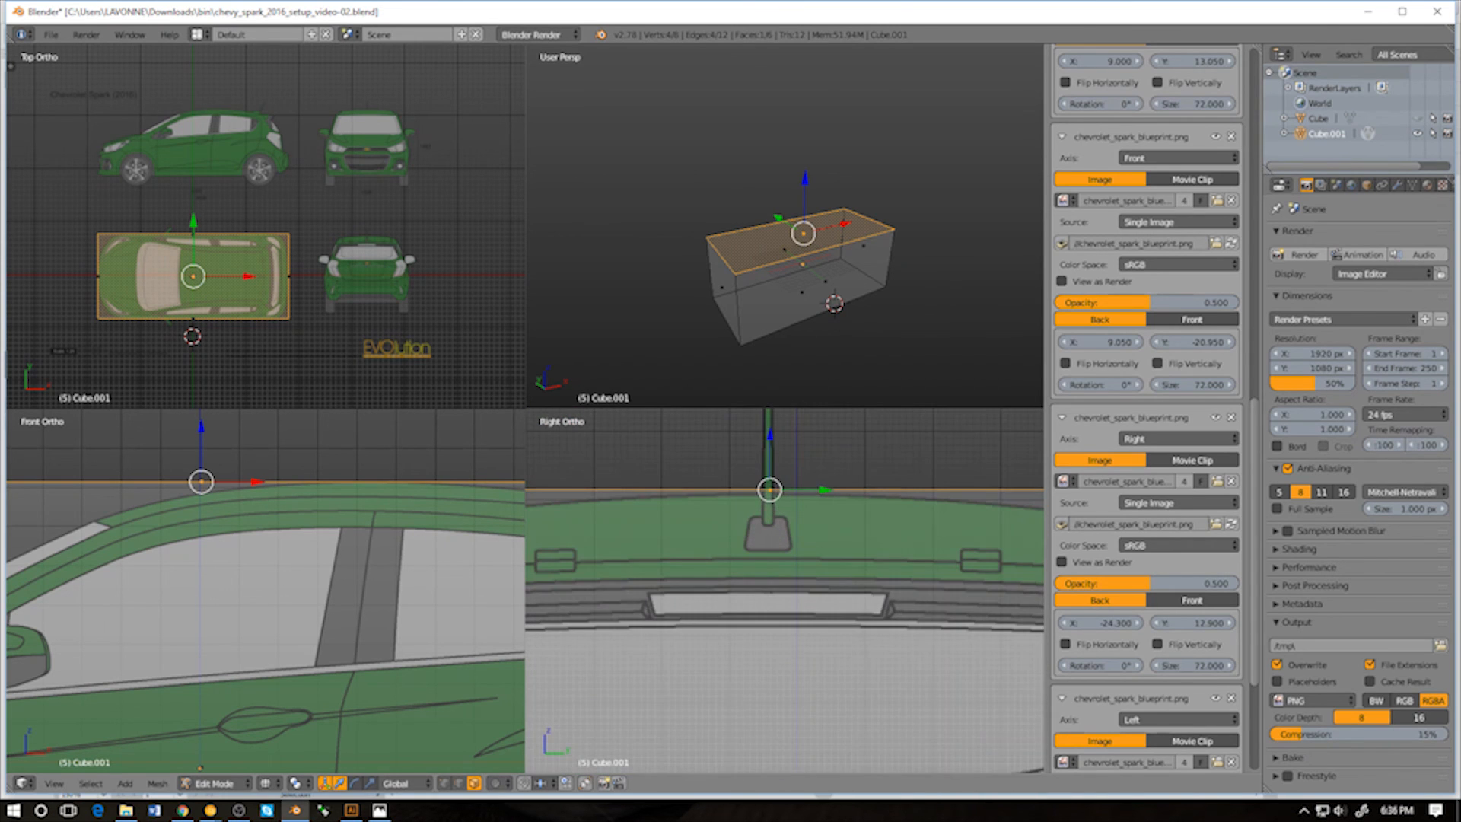
Leave Edit Mode and switch the viewports to solid shading to inspect the fitted Cube.001 from all sides
shift+middle_drag(266, 228, 213, 234)
key(Tab)
scroll(784, 243, down, 6)
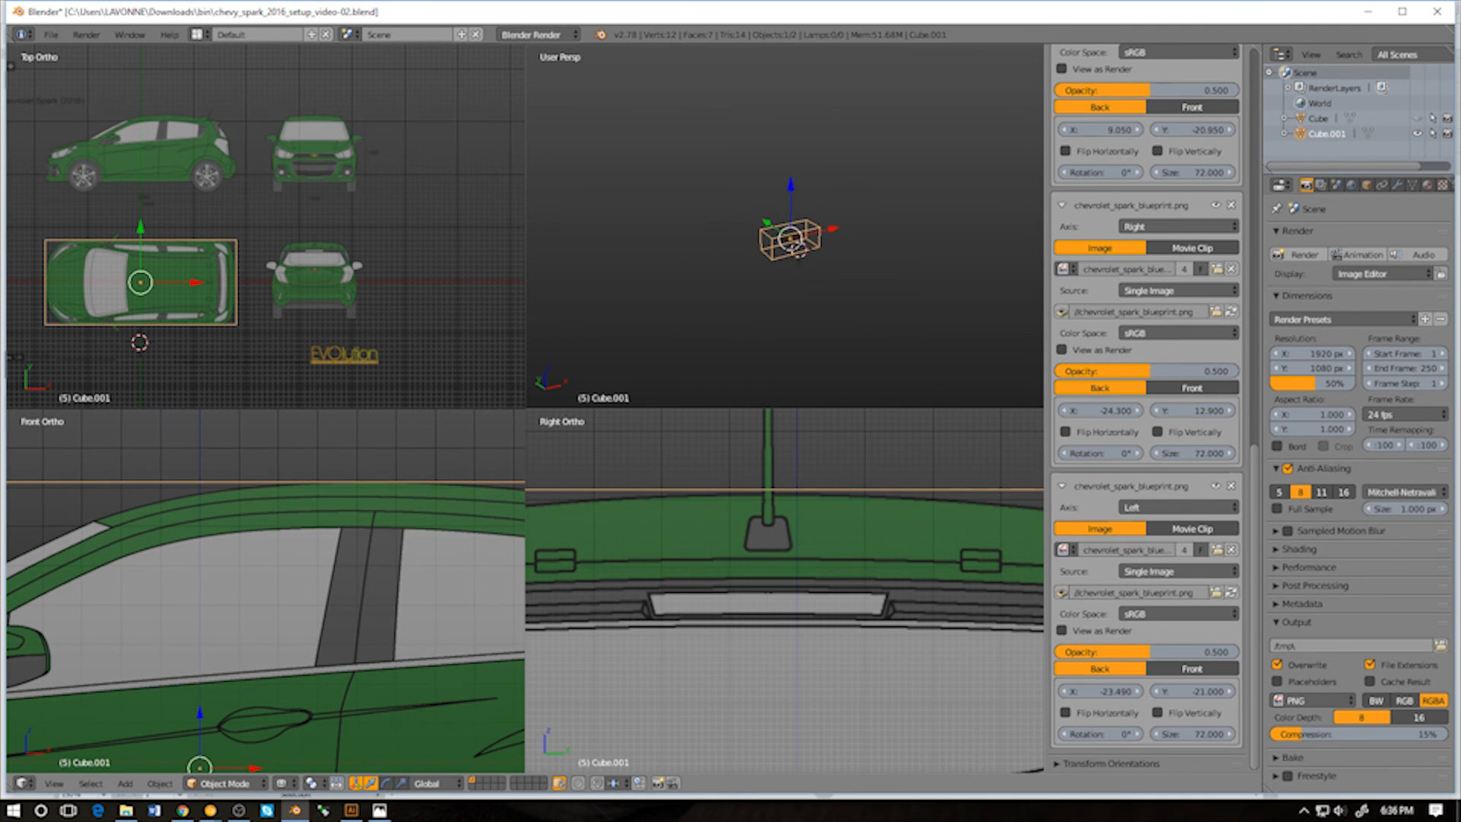
mouse_move(783, 244)
middle_down()
mouse_move(856, 213)
mouse_move(723, 259)
middle_up()
scroll(856, 213, up, 6)
key(z)
scroll(784, 590, down, 13)
shift+middle_drag(783, 591, 811, 537)
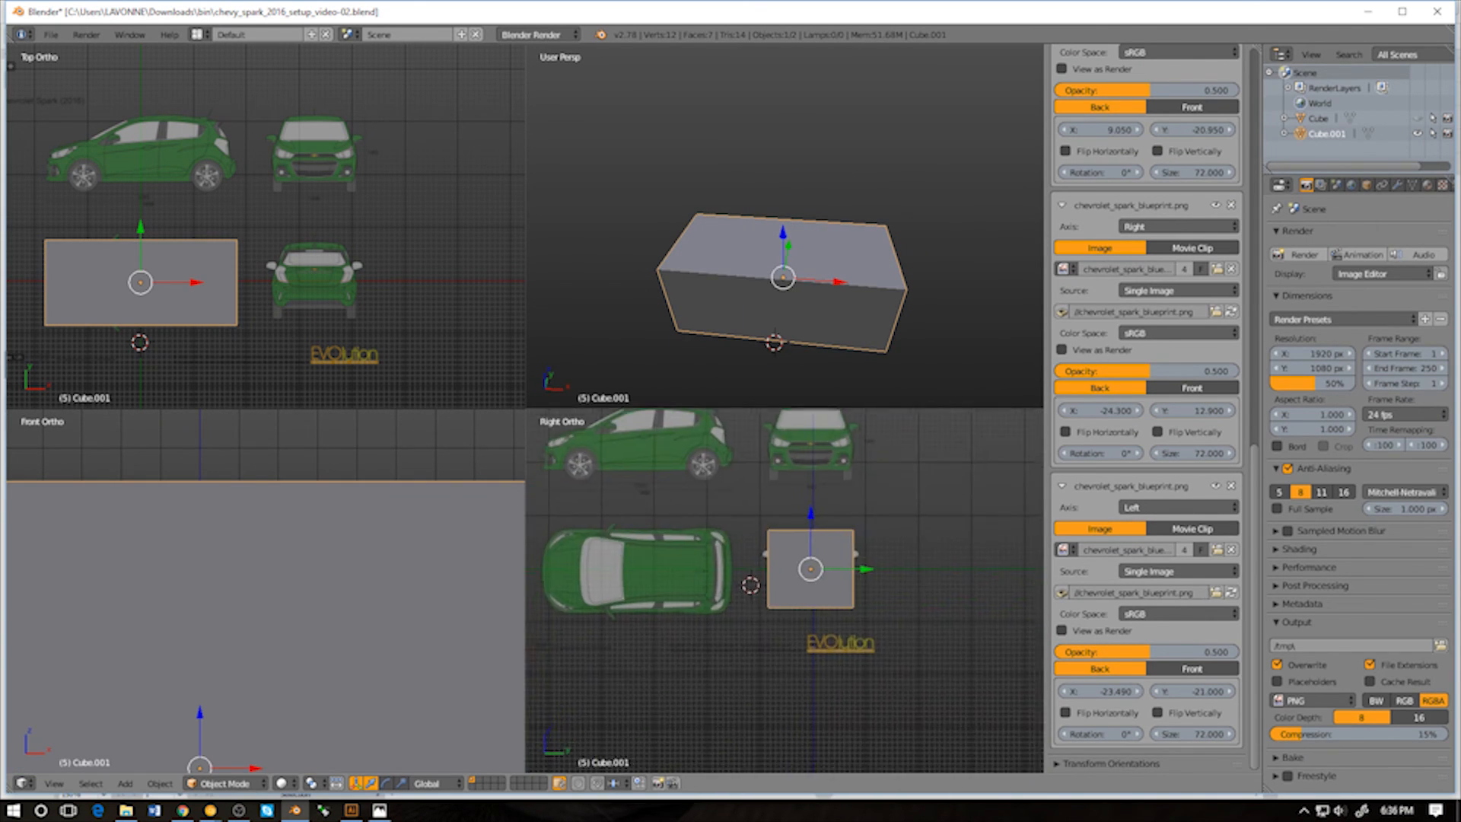
scroll(265, 590, down, 8)
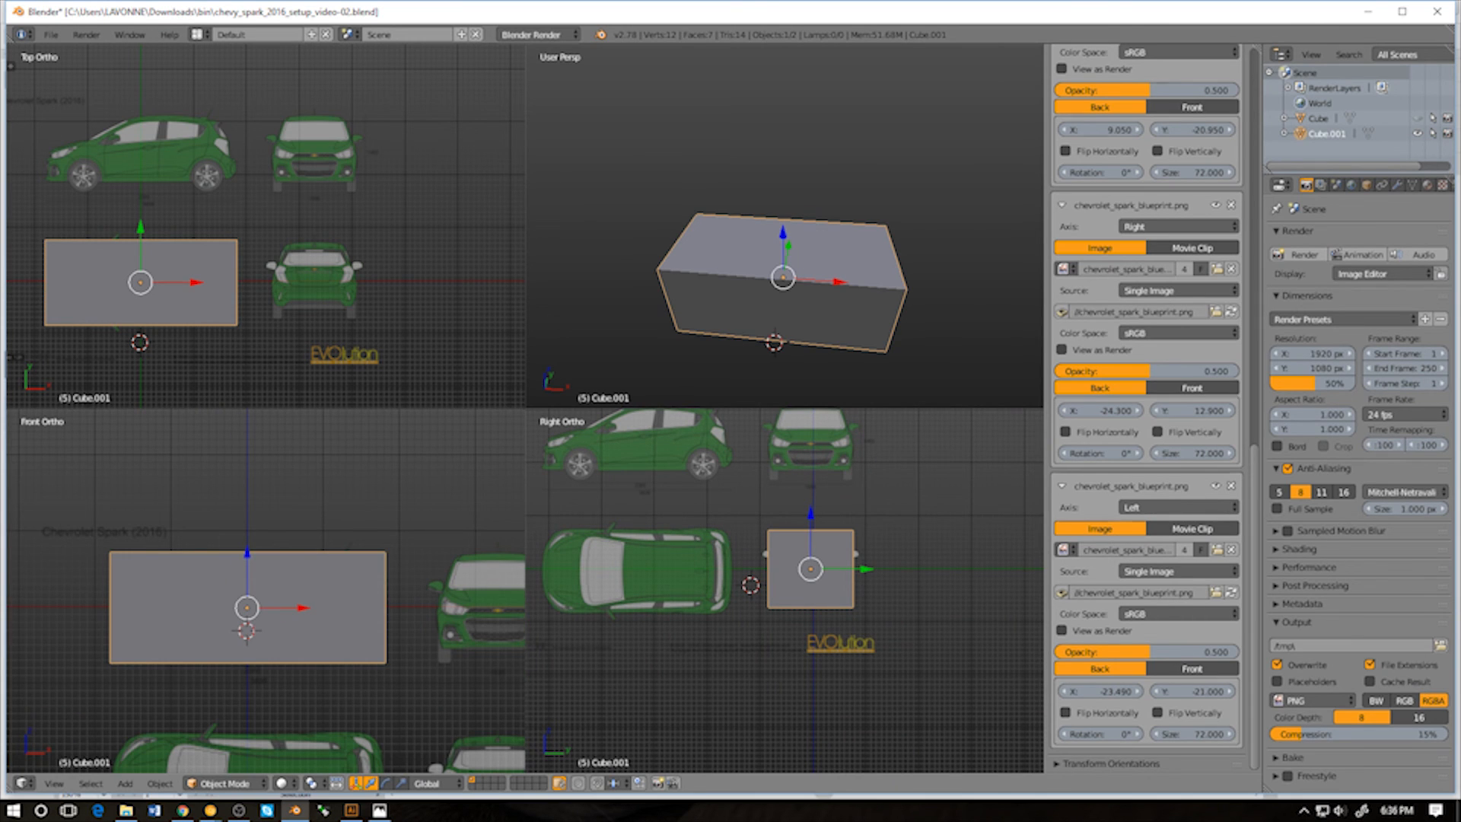
middle_drag(776, 266, 855, 225)
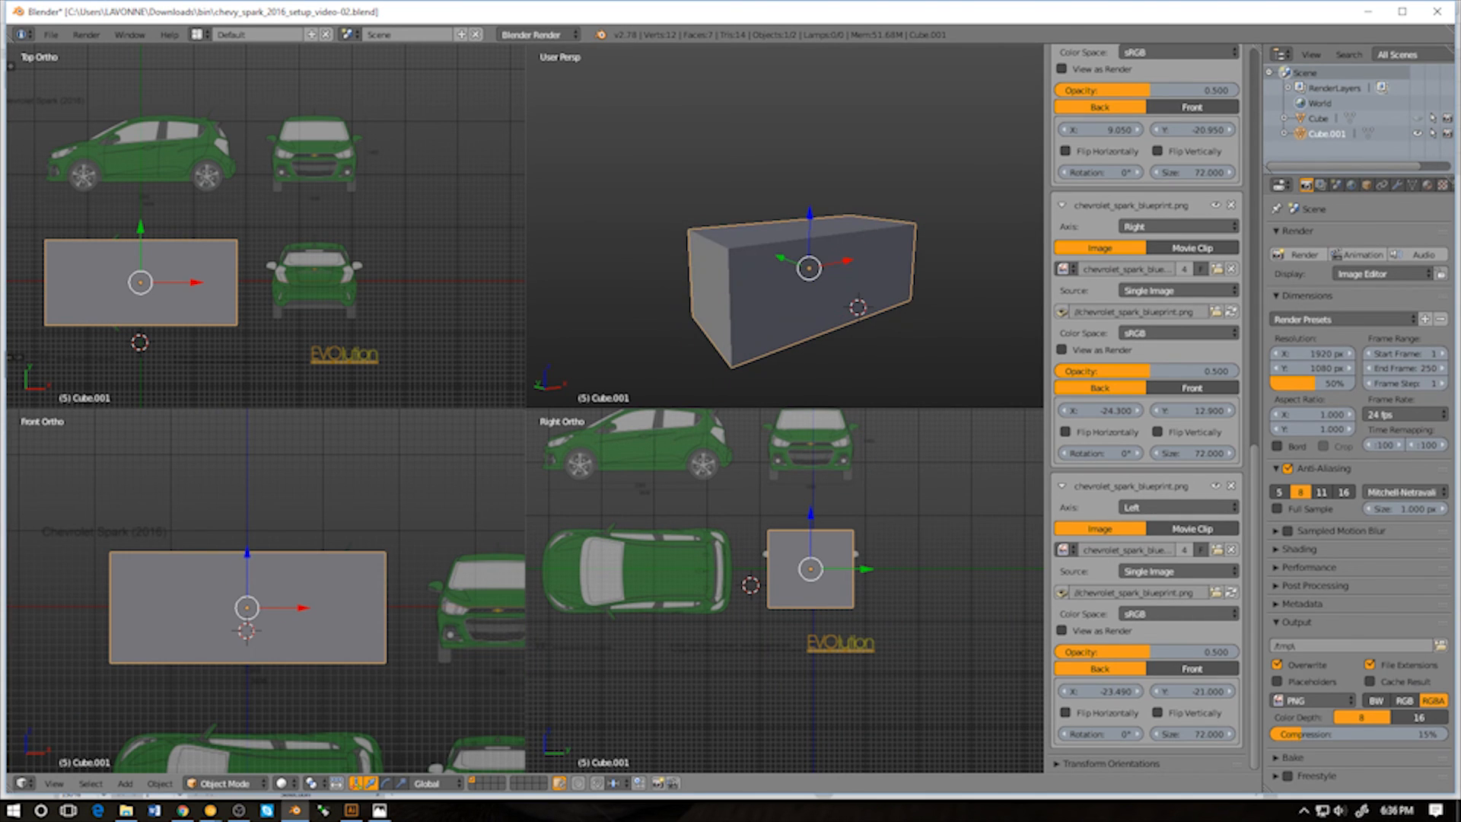
Deselect all objects and reset the 3D cursor to the scene's origin
key(a)
key(a)
key(Tab)
key(Tab)
key(a)
key(a)
key(a)
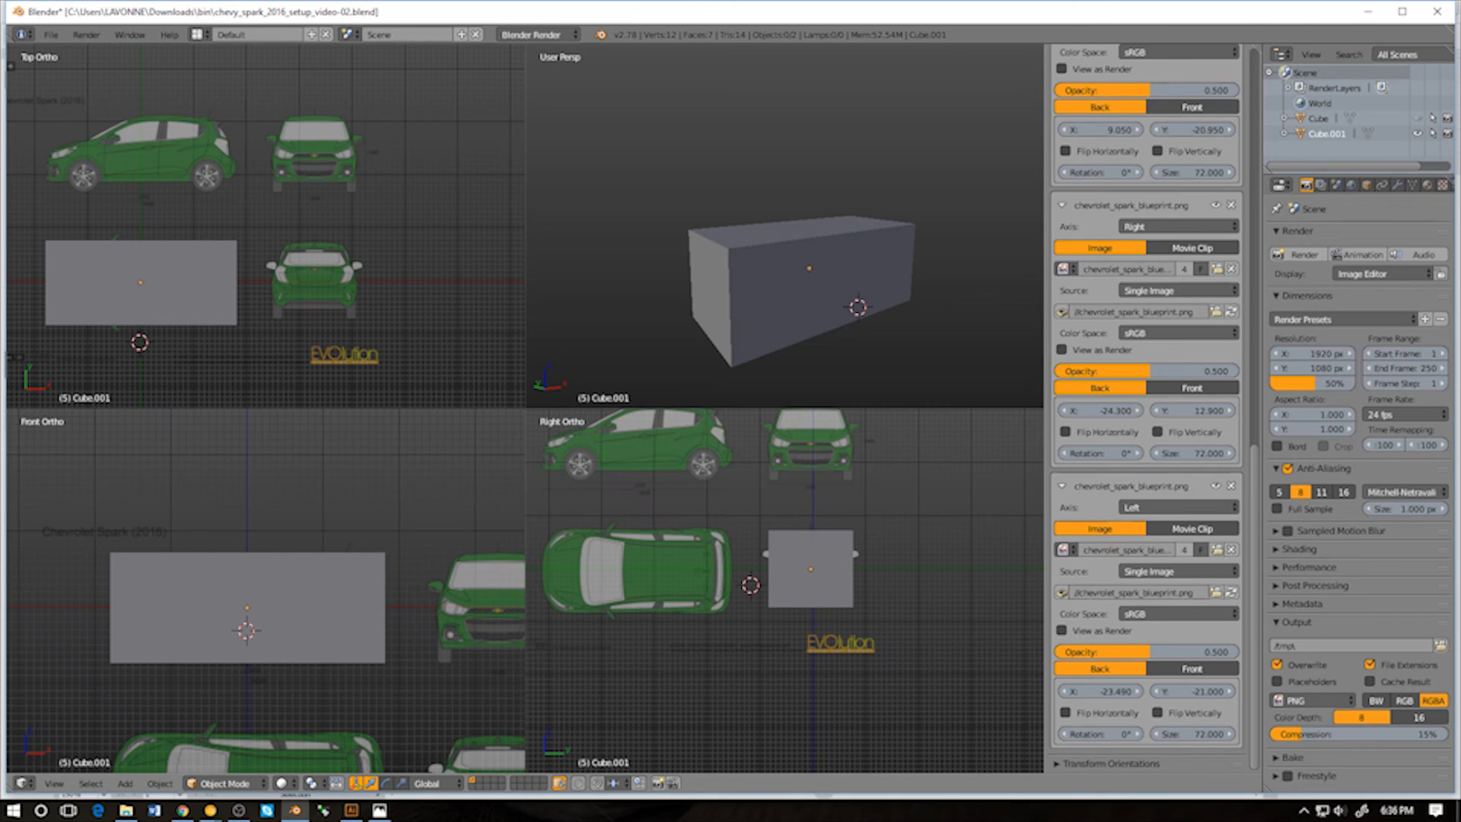
middle_drag(807, 304, 731, 269)
key(shift+c)
scroll(730, 269, down, 7)
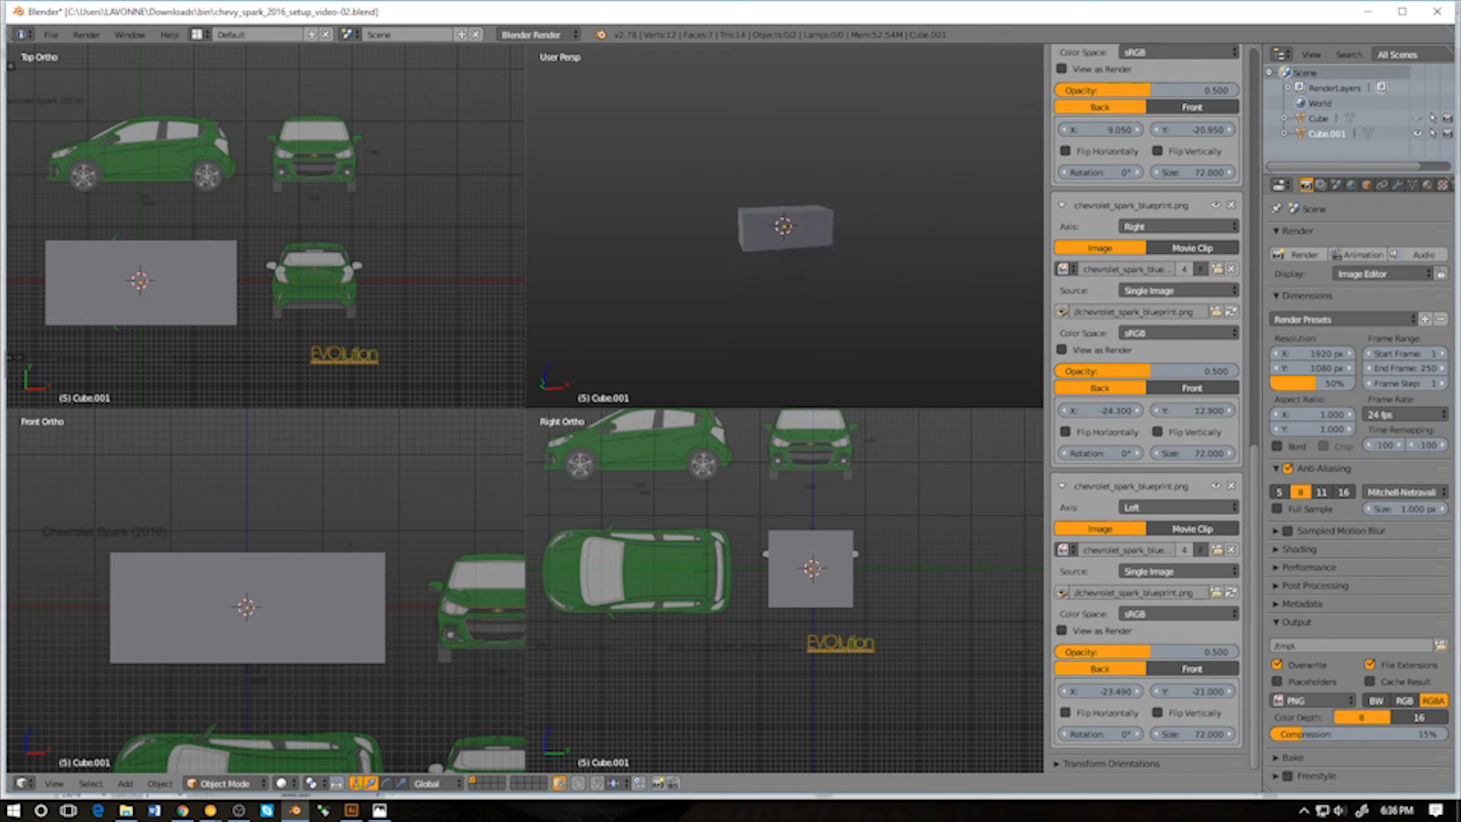
scroll(730, 269, up, 7)
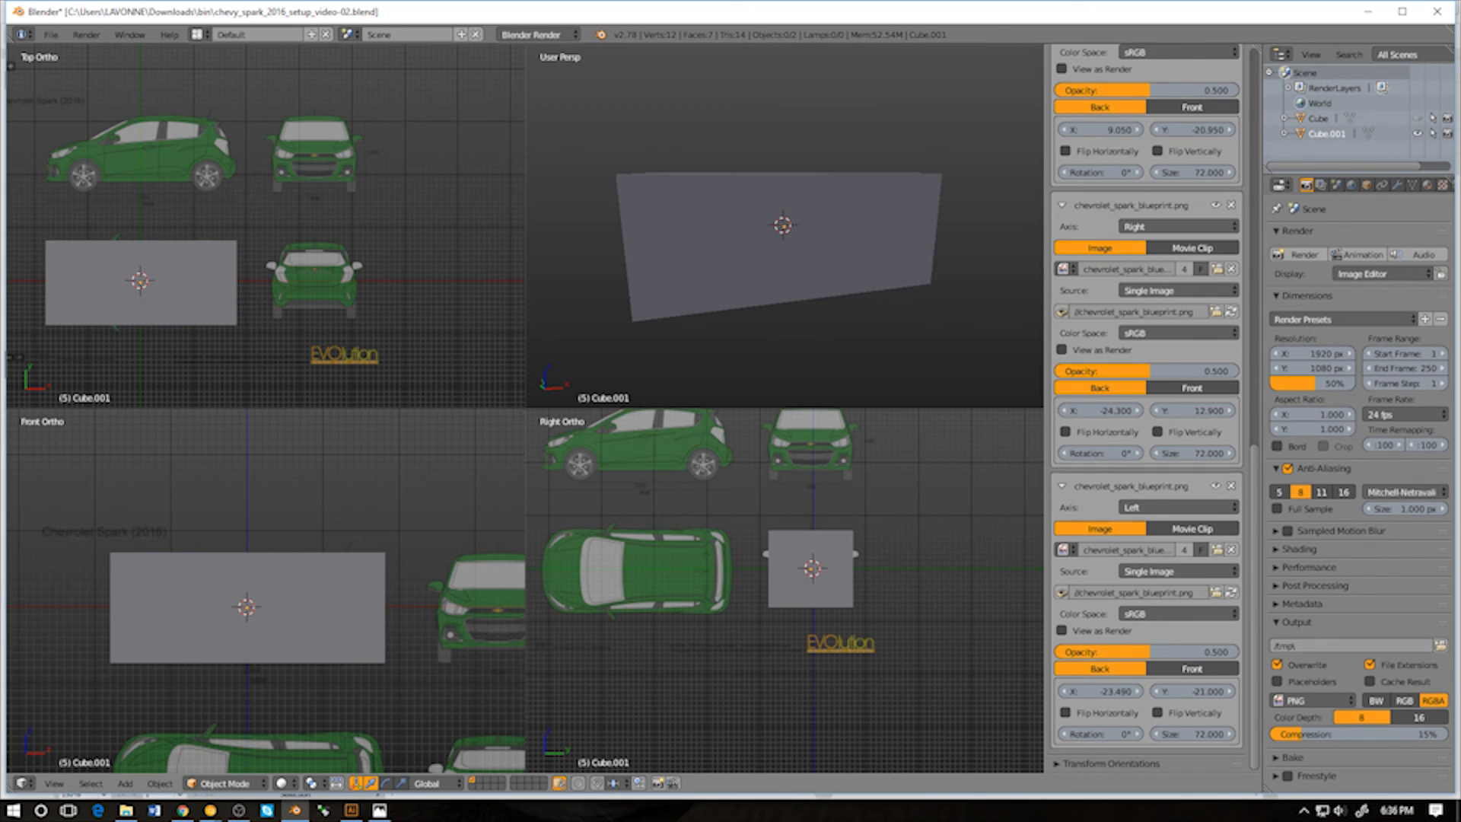
Maximize the program window and select Cube.001 again
middle_drag(730, 270, 738, 293)
middle_drag(783, 228, 837, 220)
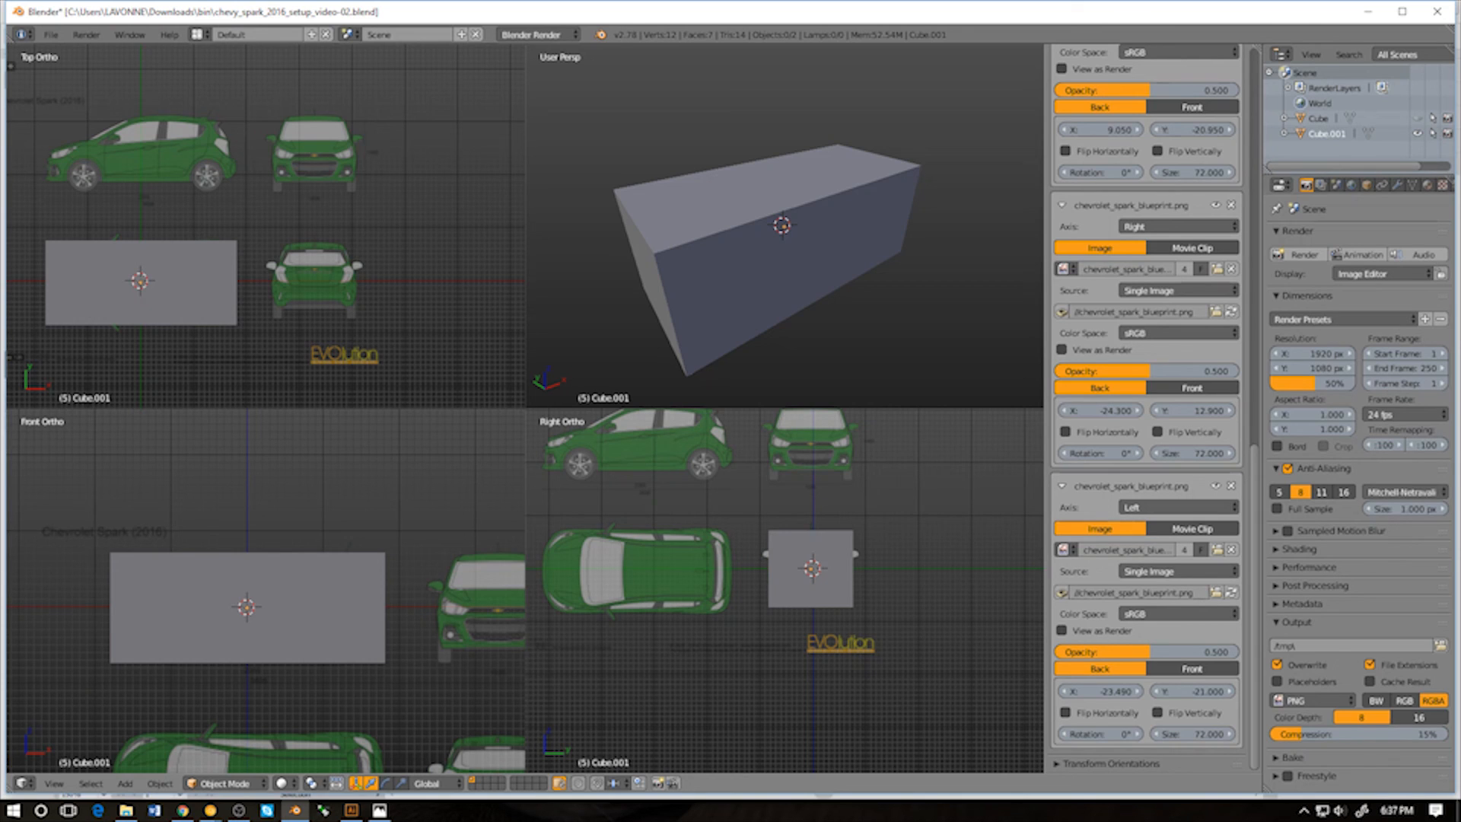
mouse_move(784, 244)
middle_down()
mouse_move(803, 227)
mouse_move(783, 238)
mouse_move(791, 262)
middle_up()
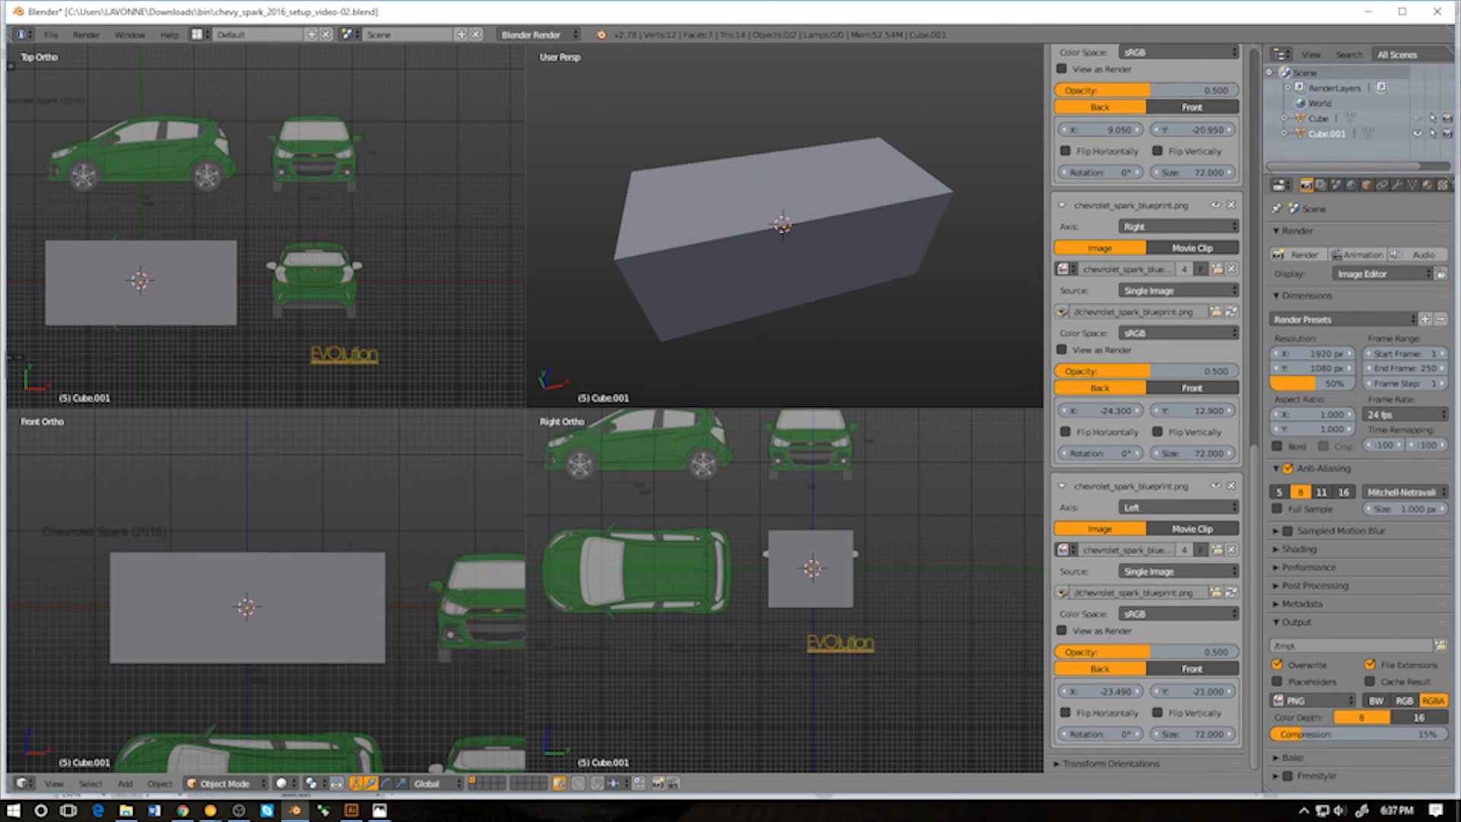
click(1402, 11)
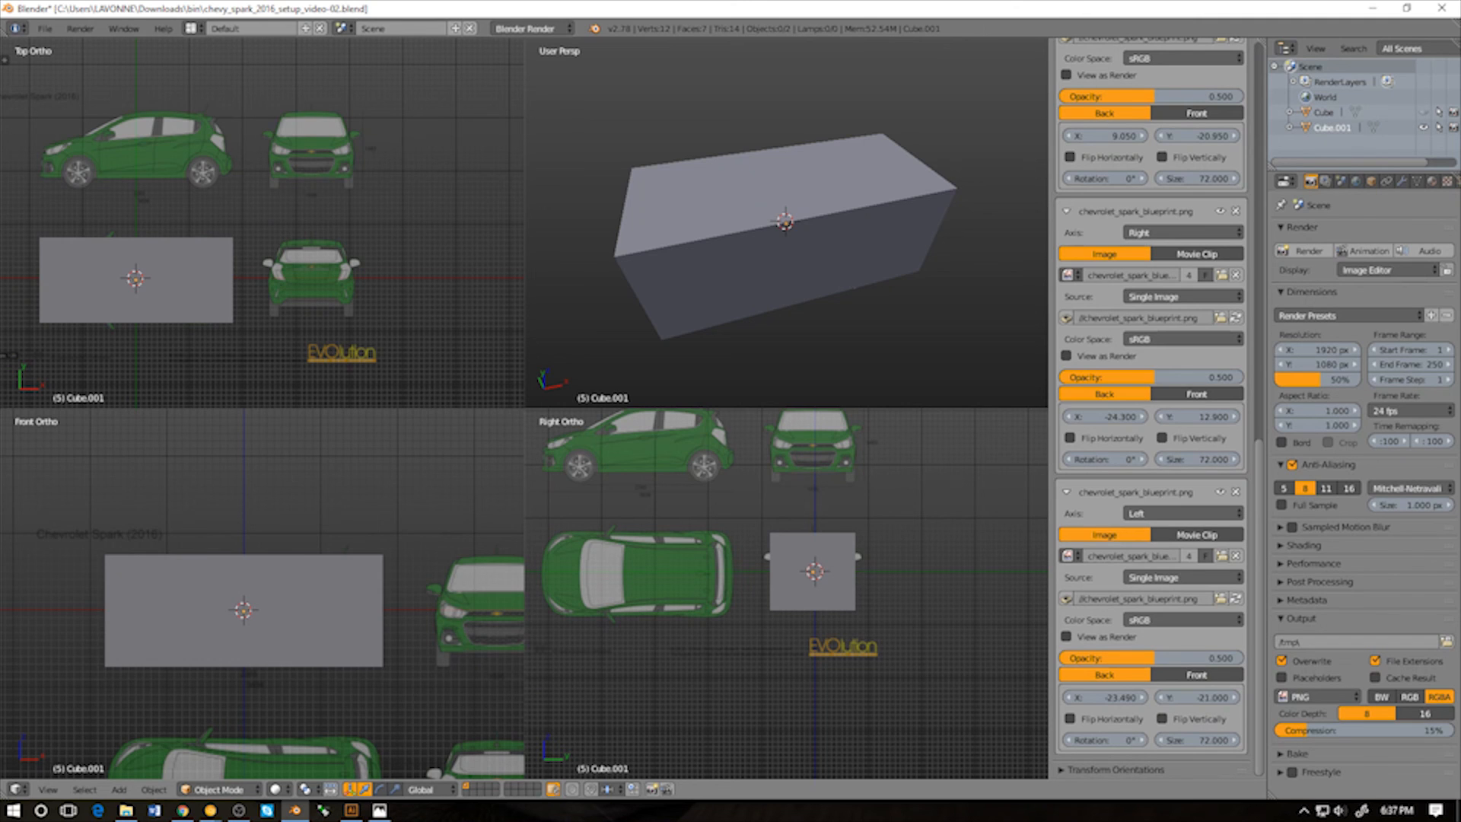
middle_drag(787, 228, 810, 204)
key(a)
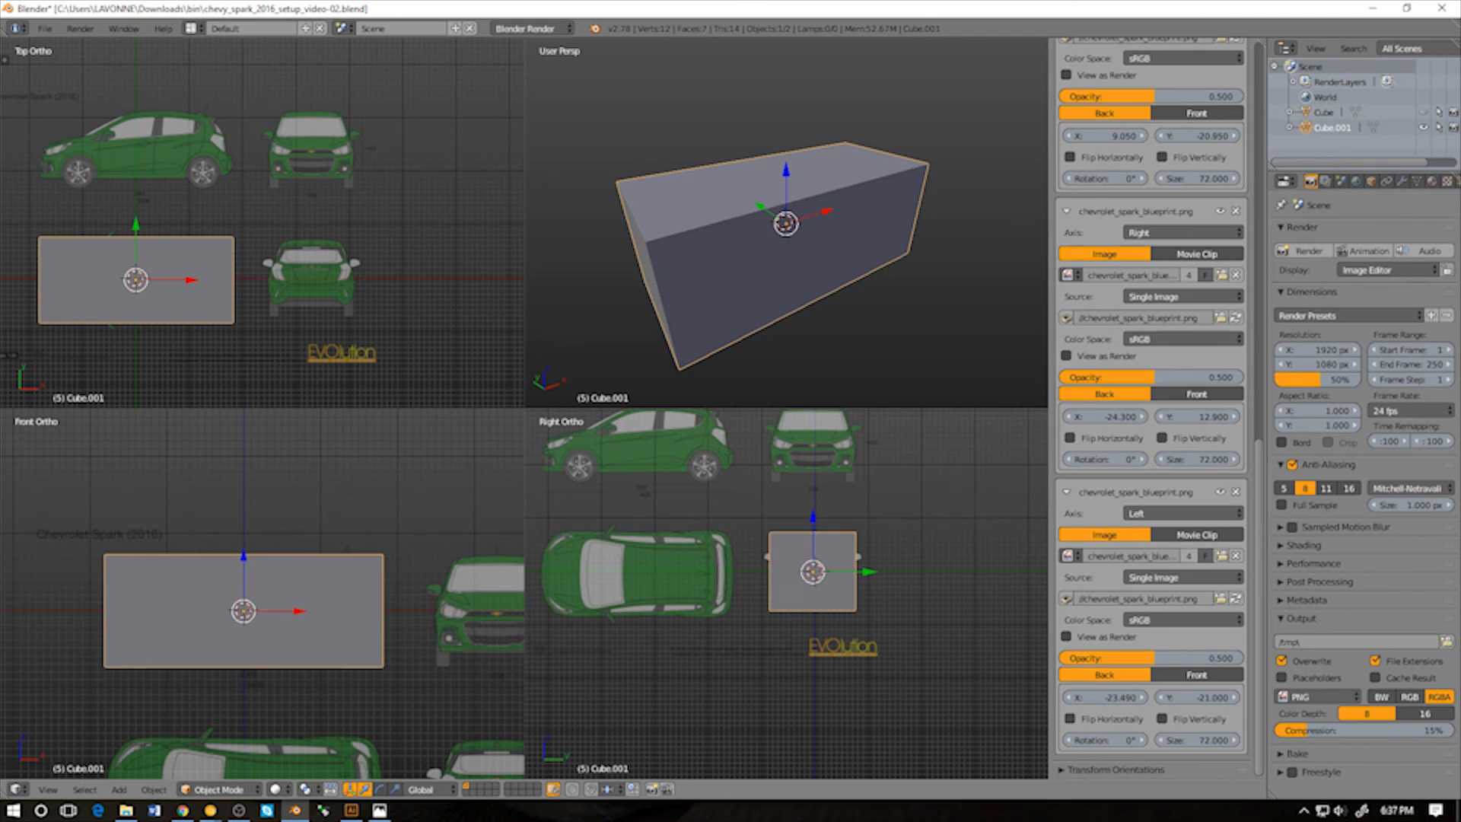
Collapse the settings of the Front, Right, Left and Top blueprint background images
scroll(1151, 411, up, 6)
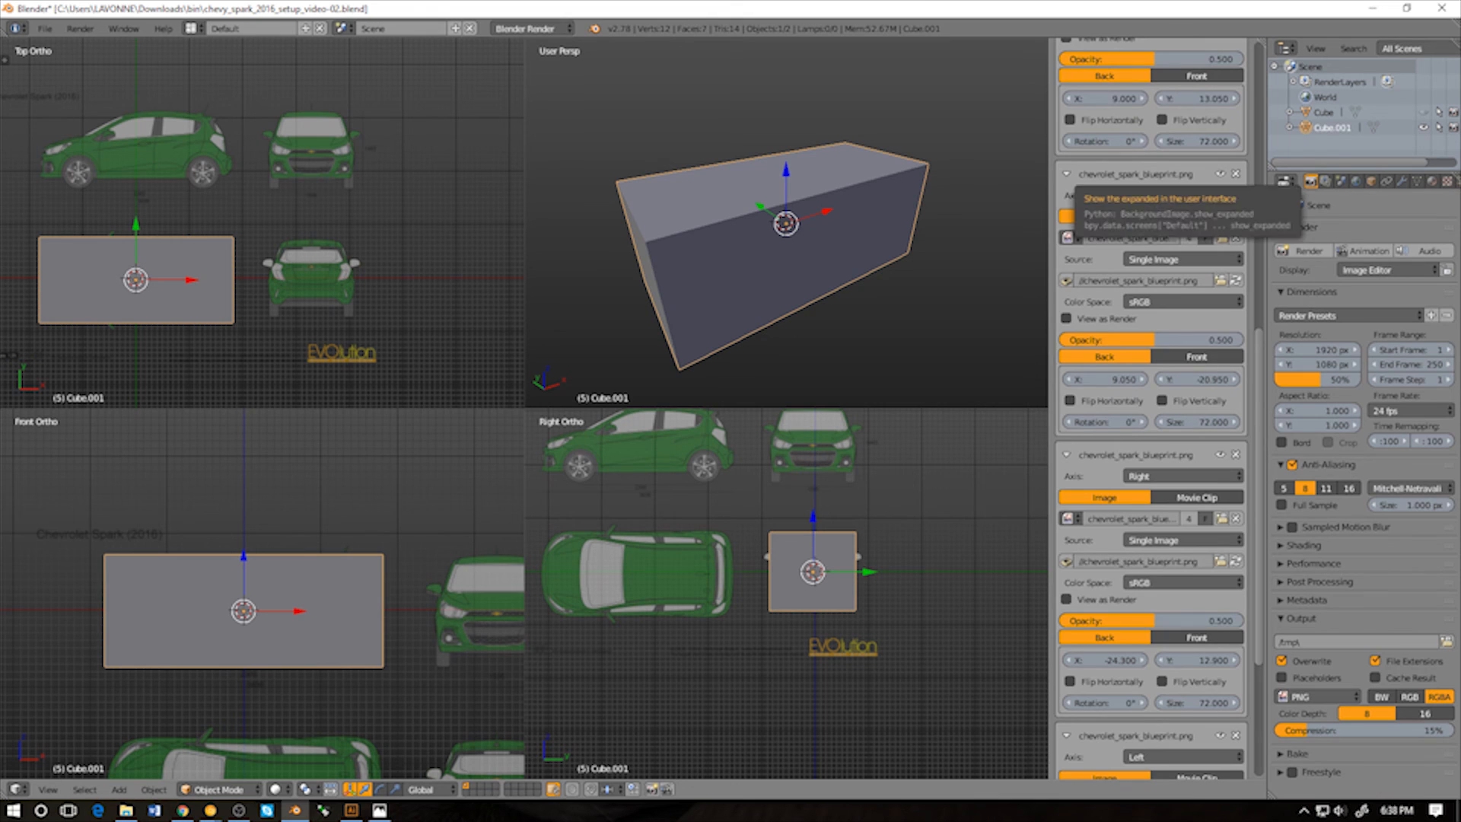
click(1066, 173)
click(1066, 224)
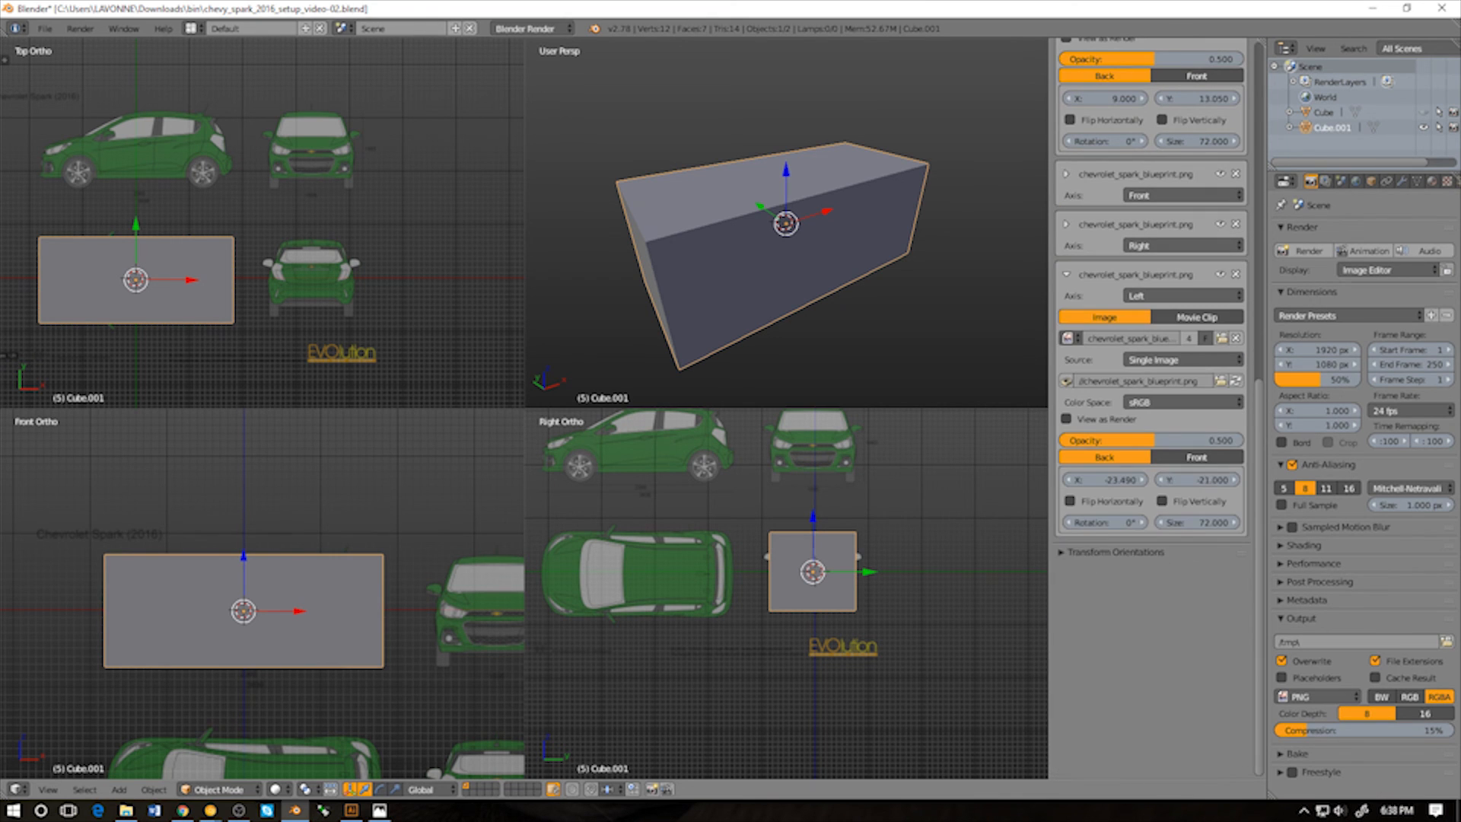
key(super)
click(1067, 274)
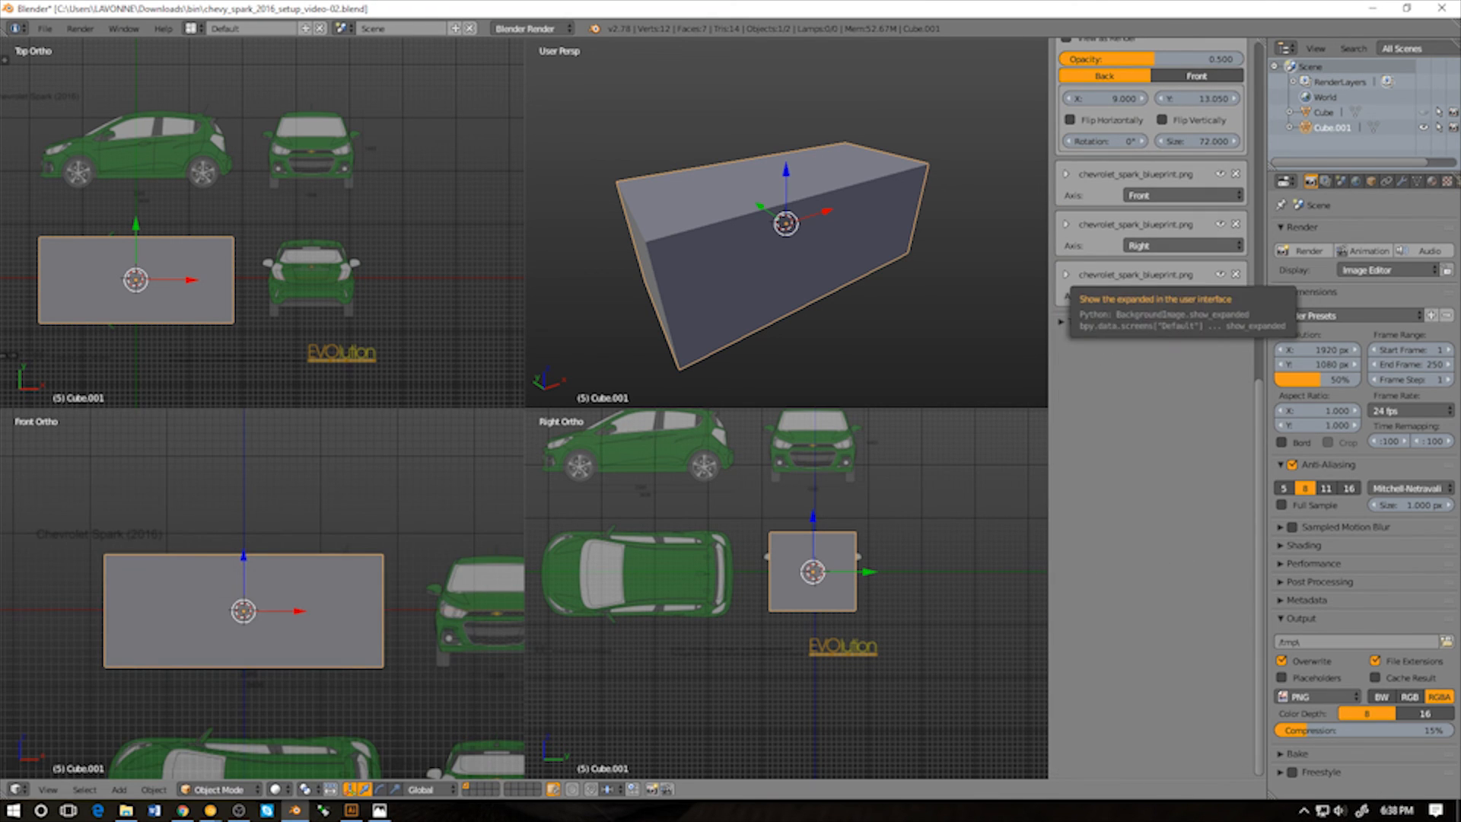
scroll(1067, 274, up, 7)
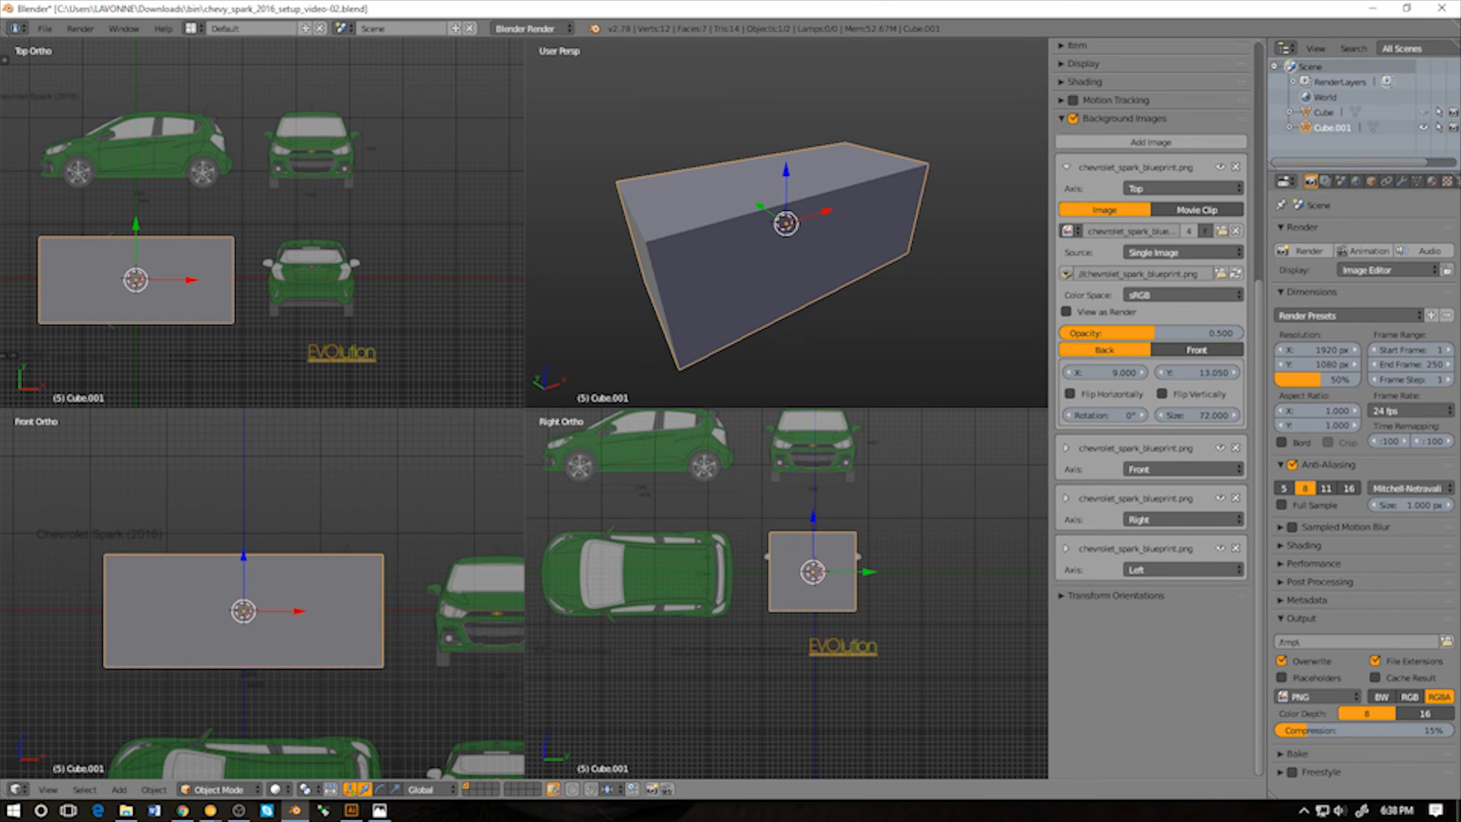
click(1066, 168)
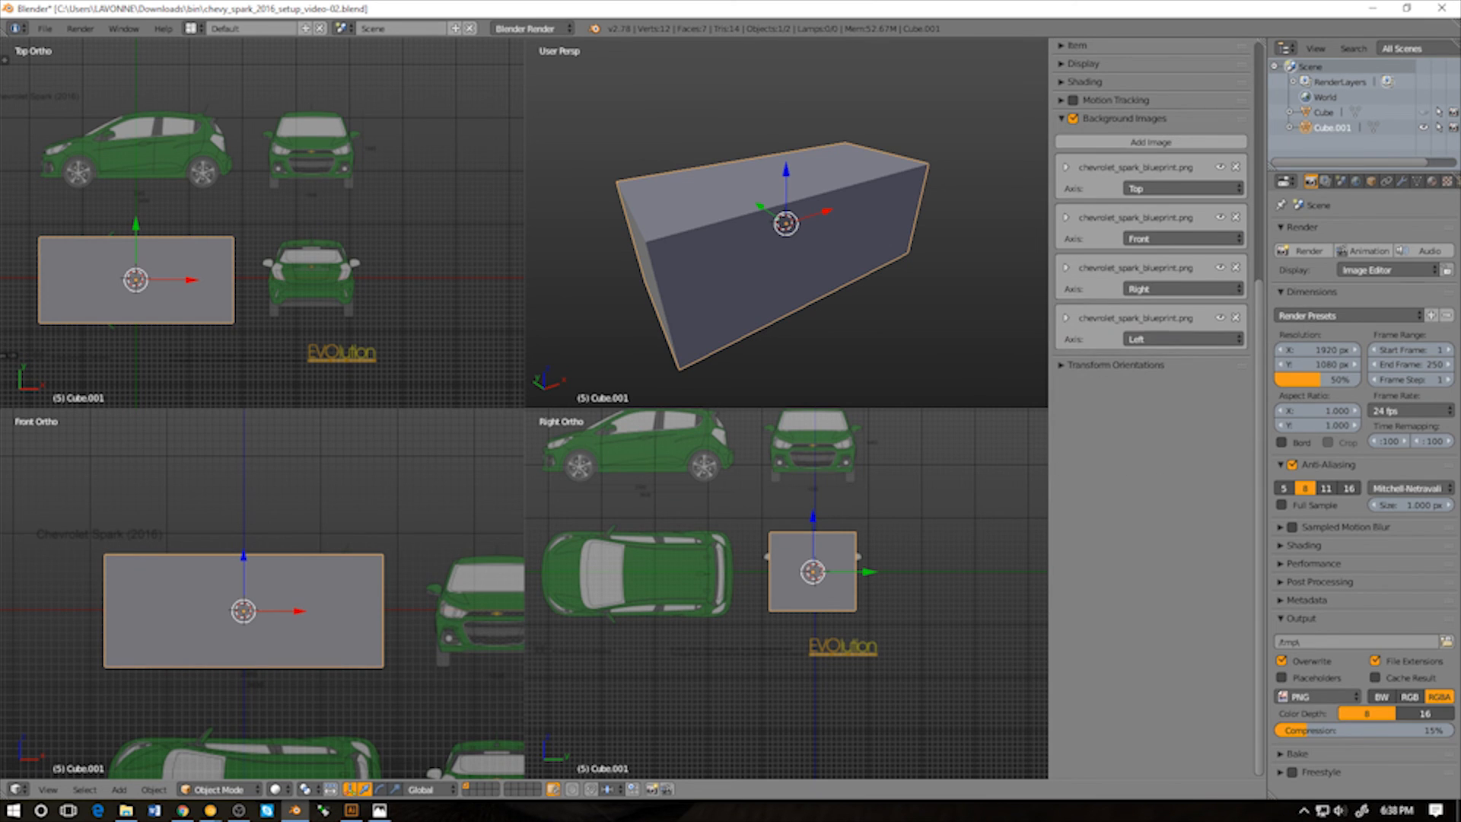